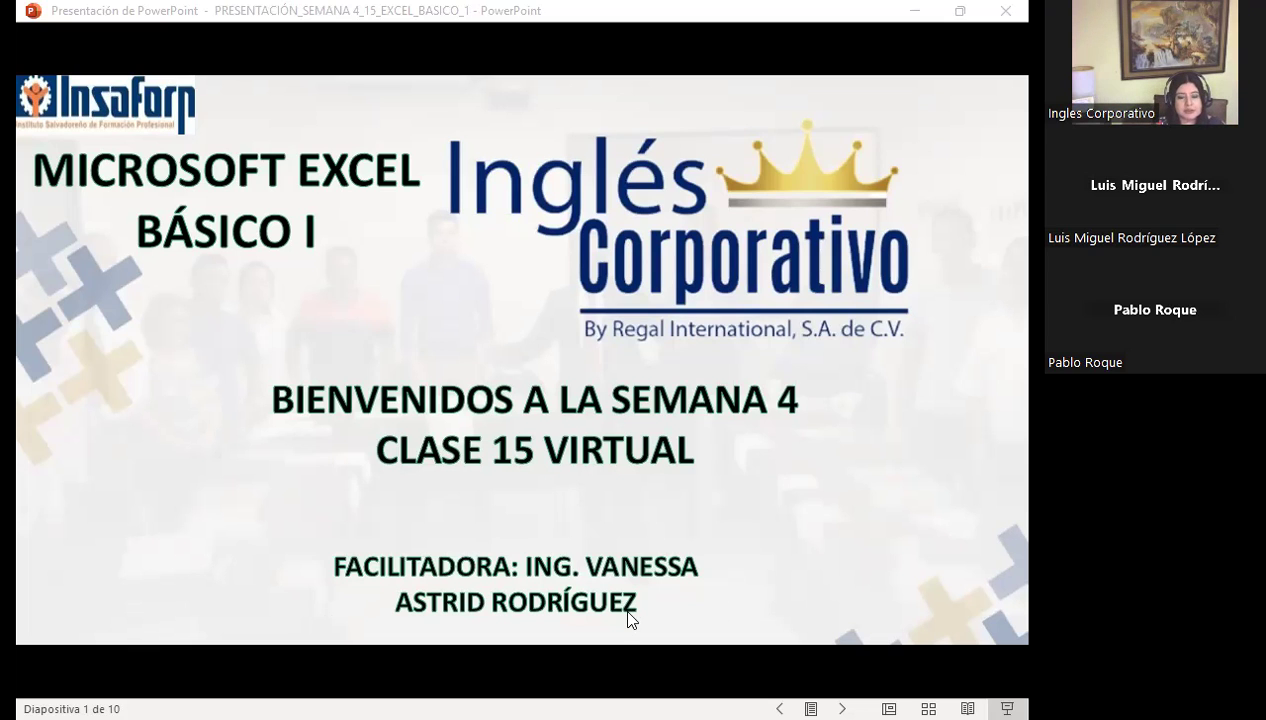
Step: Switch from the PowerPoint title slide to the Excel básico course page in Firefox
{"action": "key", "text": "alt+Tab"}
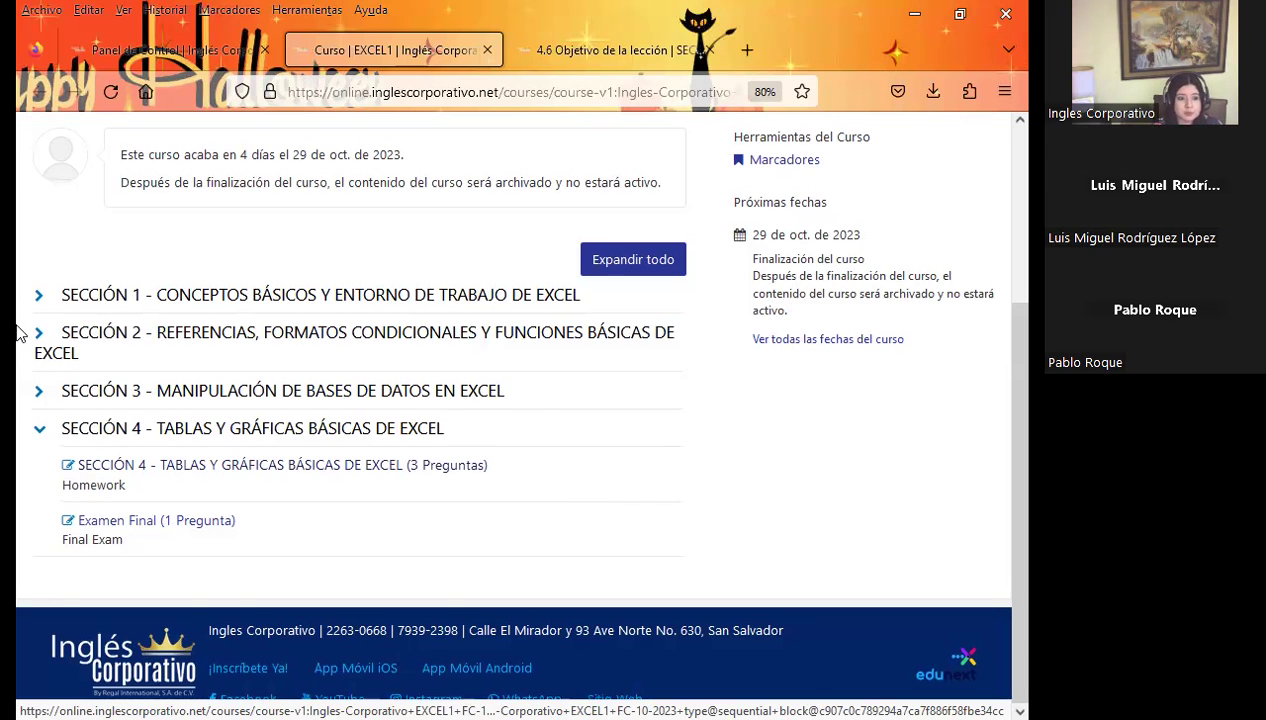
Step: Open the Progreso report in a new tab and scroll through the course progress
{"action": "scroll", "coordinate": [335, 350], "scroll_direction": "up", "scroll_amount": 5}
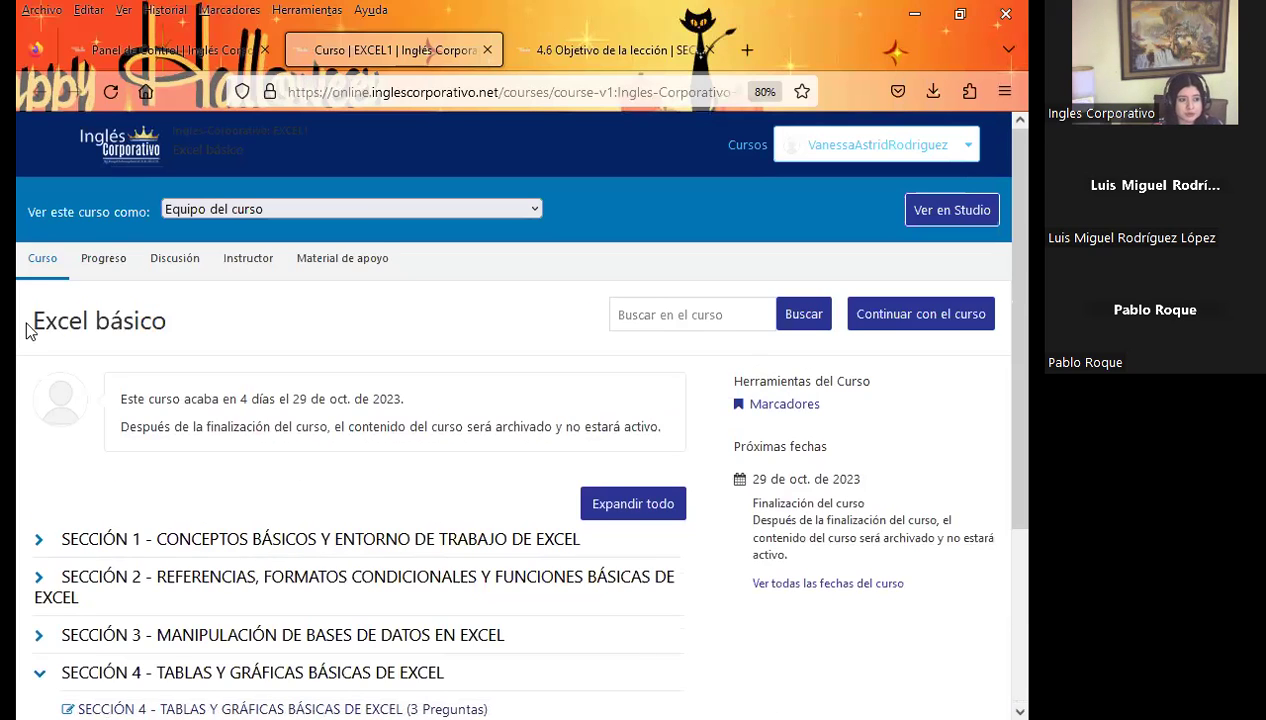
{"action": "middle_click", "coordinate": [103, 268]}
{"action": "left_click", "coordinate": [572, 55]}
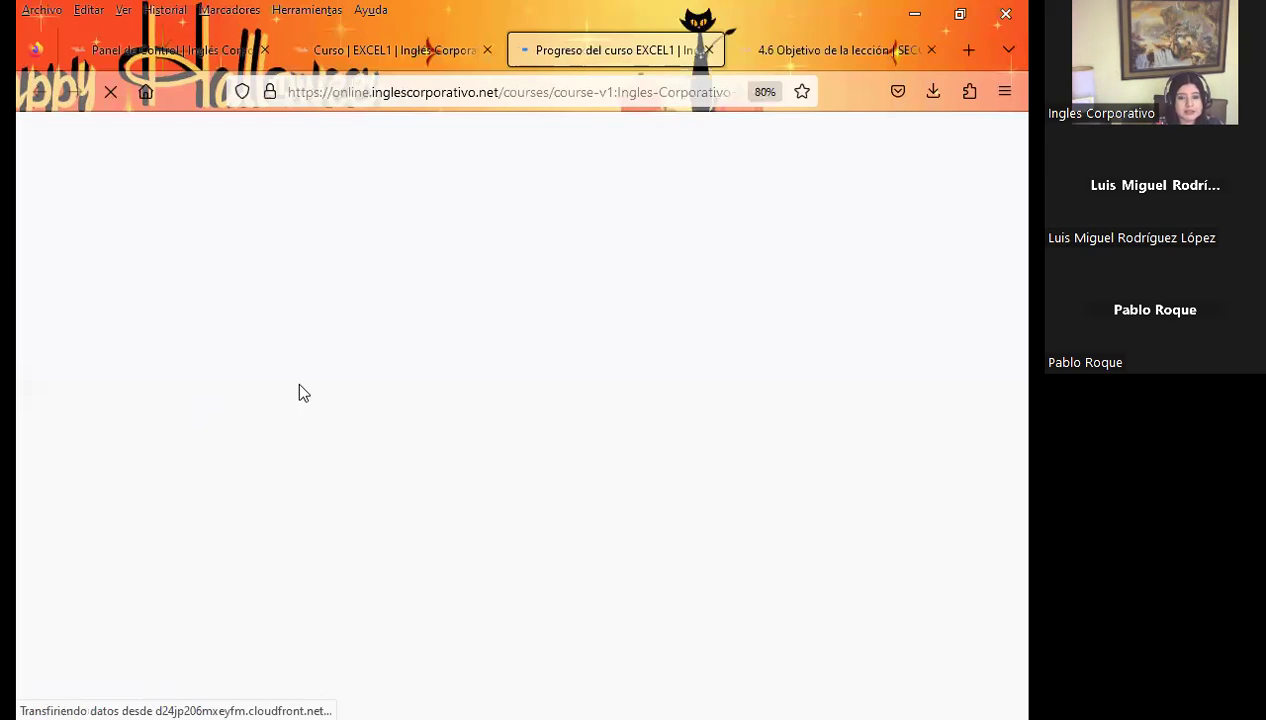
{"action": "scroll", "coordinate": [100, 460], "scroll_direction": "down", "scroll_amount": 2}
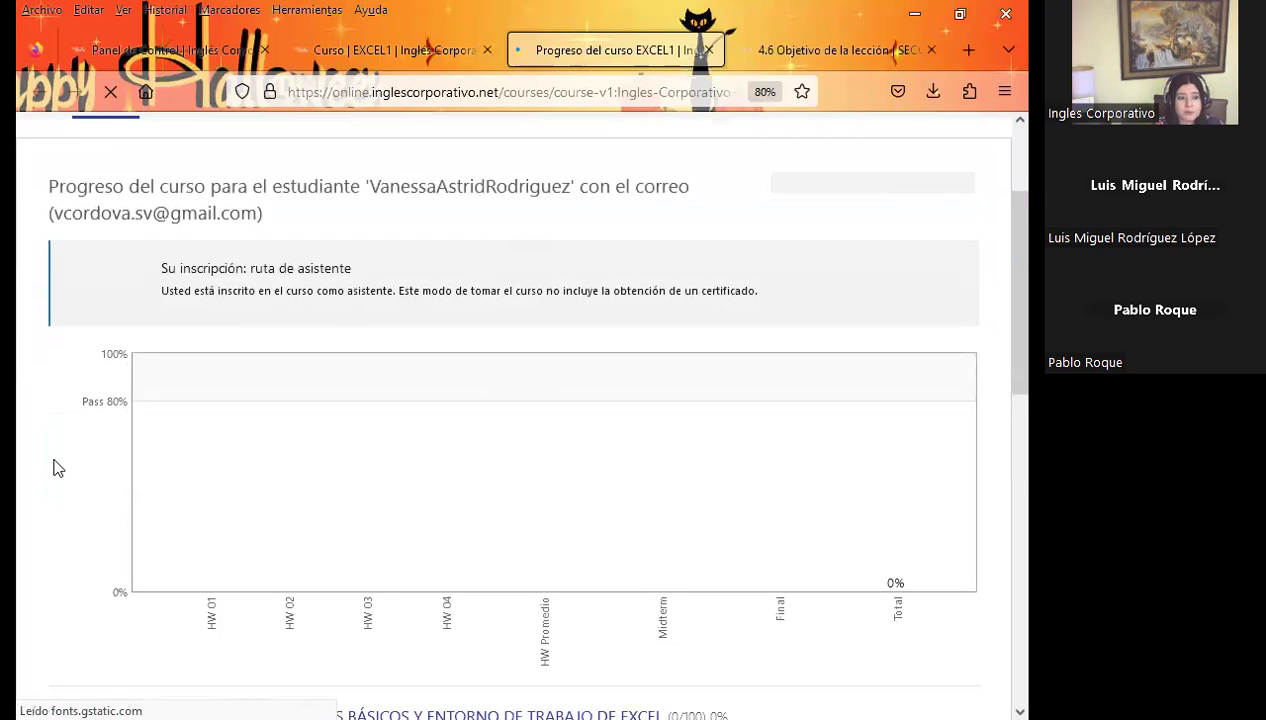
{"action": "scroll", "coordinate": [55, 465], "scroll_direction": "down", "scroll_amount": 5}
{"action": "scroll", "coordinate": [55, 467], "scroll_direction": "down", "scroll_amount": 5}
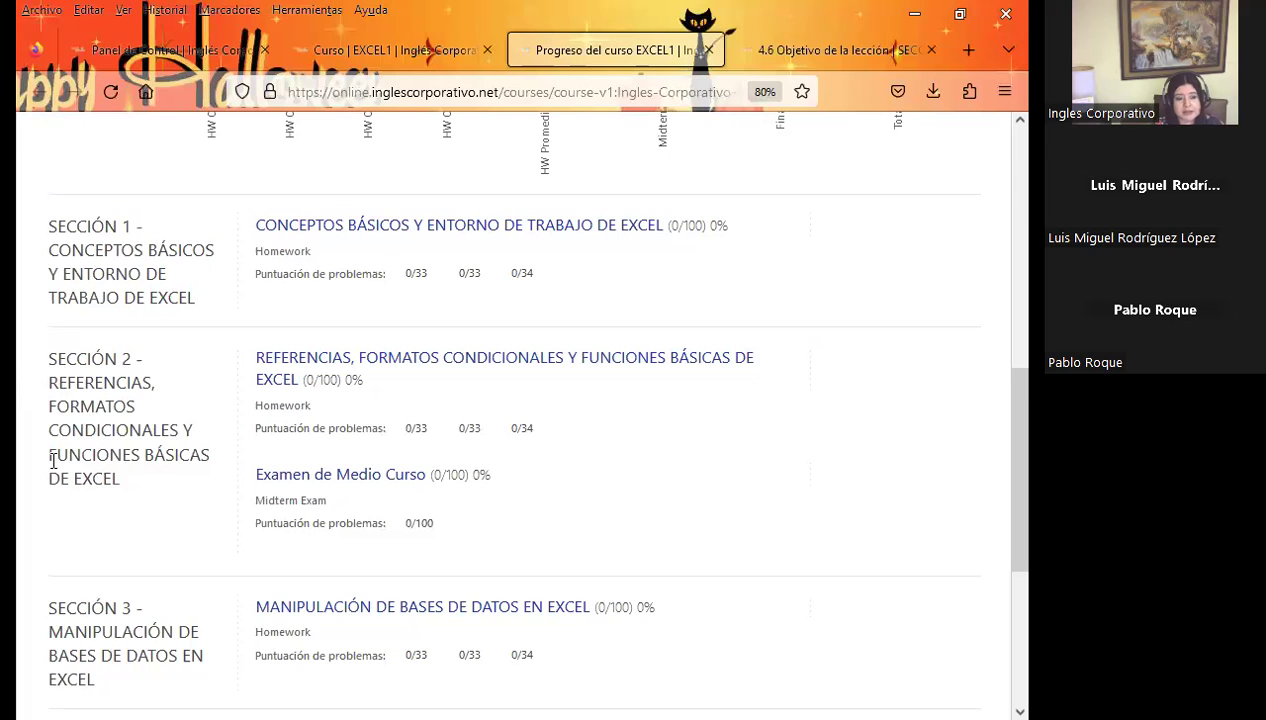
{"action": "scroll", "coordinate": [53, 461], "scroll_direction": "down", "scroll_amount": 3}
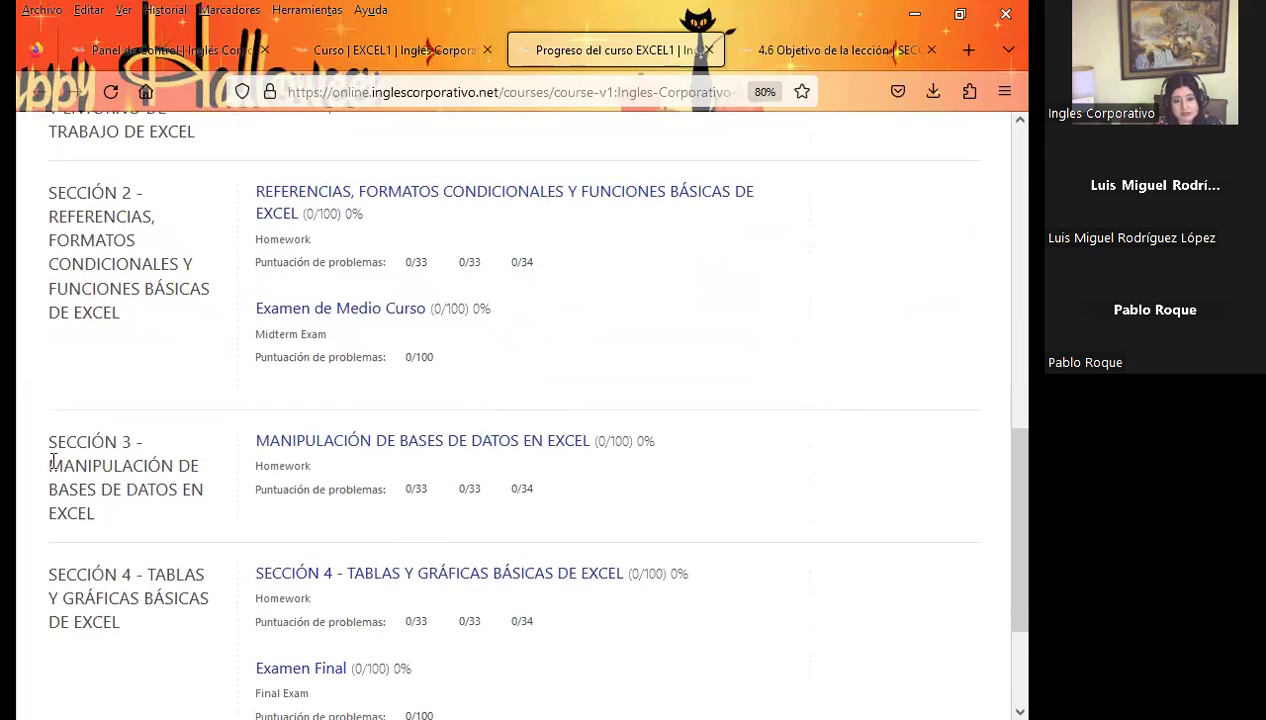
{"action": "scroll", "coordinate": [53, 461], "scroll_direction": "down", "scroll_amount": 3}
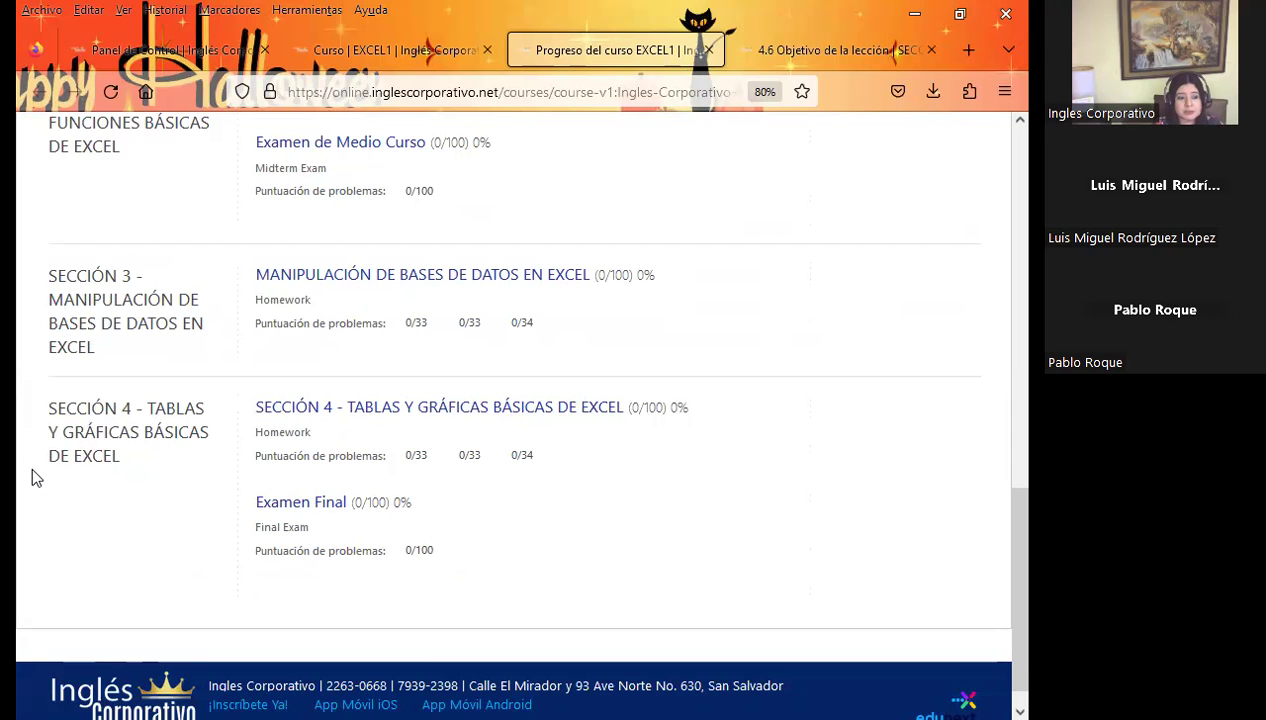
Step: Go to the '4.6 Objetivo de la lección' lesson tab
{"action": "scroll", "coordinate": [33, 476], "scroll_direction": "up", "scroll_amount": 2}
{"action": "scroll", "coordinate": [33, 476], "scroll_direction": "up", "scroll_amount": 5}
{"action": "scroll", "coordinate": [40, 474], "scroll_direction": "up", "scroll_amount": 5}
{"action": "scroll", "coordinate": [45, 474], "scroll_direction": "up", "scroll_amount": 3}
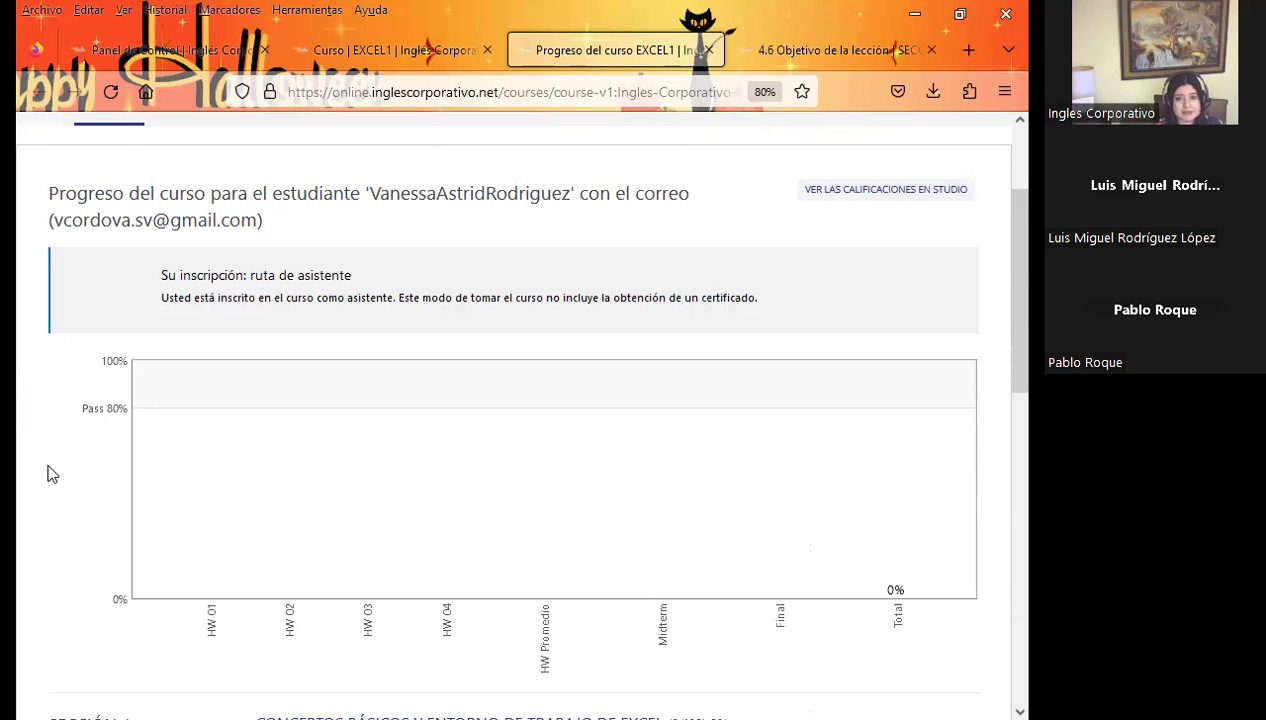
{"action": "left_click", "coordinate": [784, 48]}
{"action": "scroll", "coordinate": [560, 468], "scroll_direction": "down", "scroll_amount": 3}
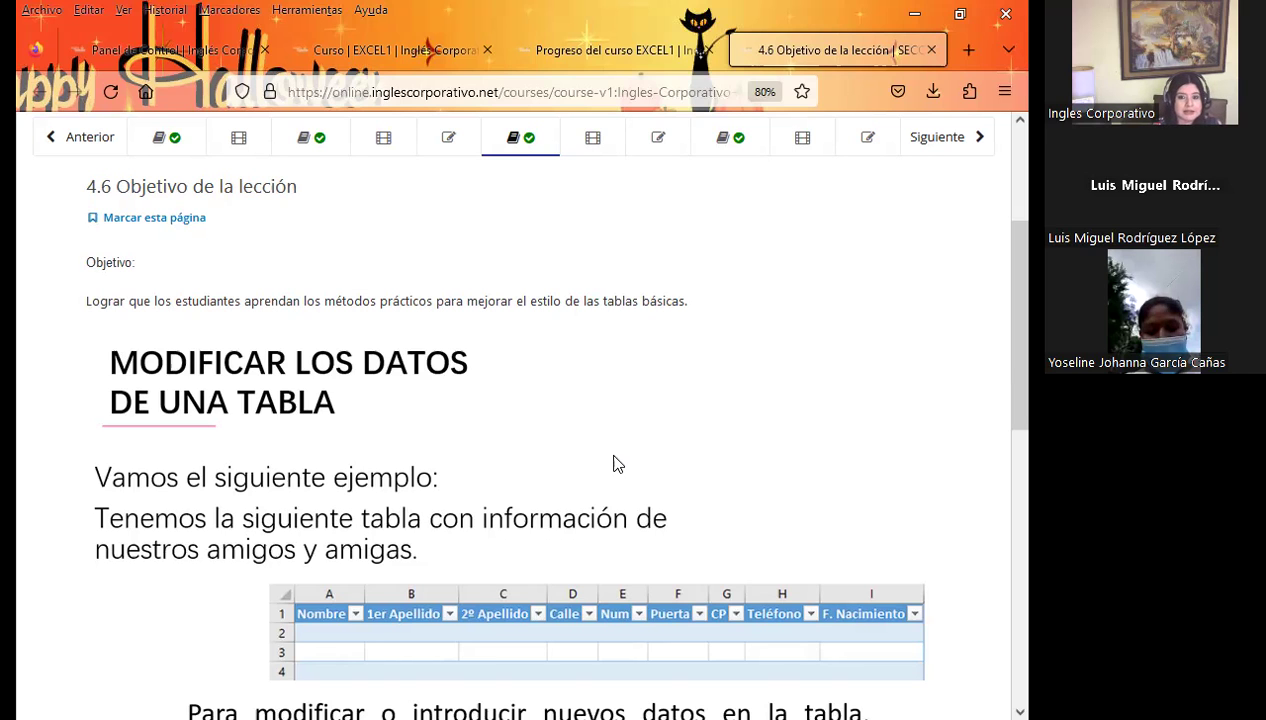
Step: Return from the lesson page to the PowerPoint title slide, 1 of 10
{"action": "scroll", "coordinate": [435, 421], "scroll_direction": "down", "scroll_amount": 5}
{"action": "scroll", "coordinate": [435, 421], "scroll_direction": "up", "scroll_amount": 10}
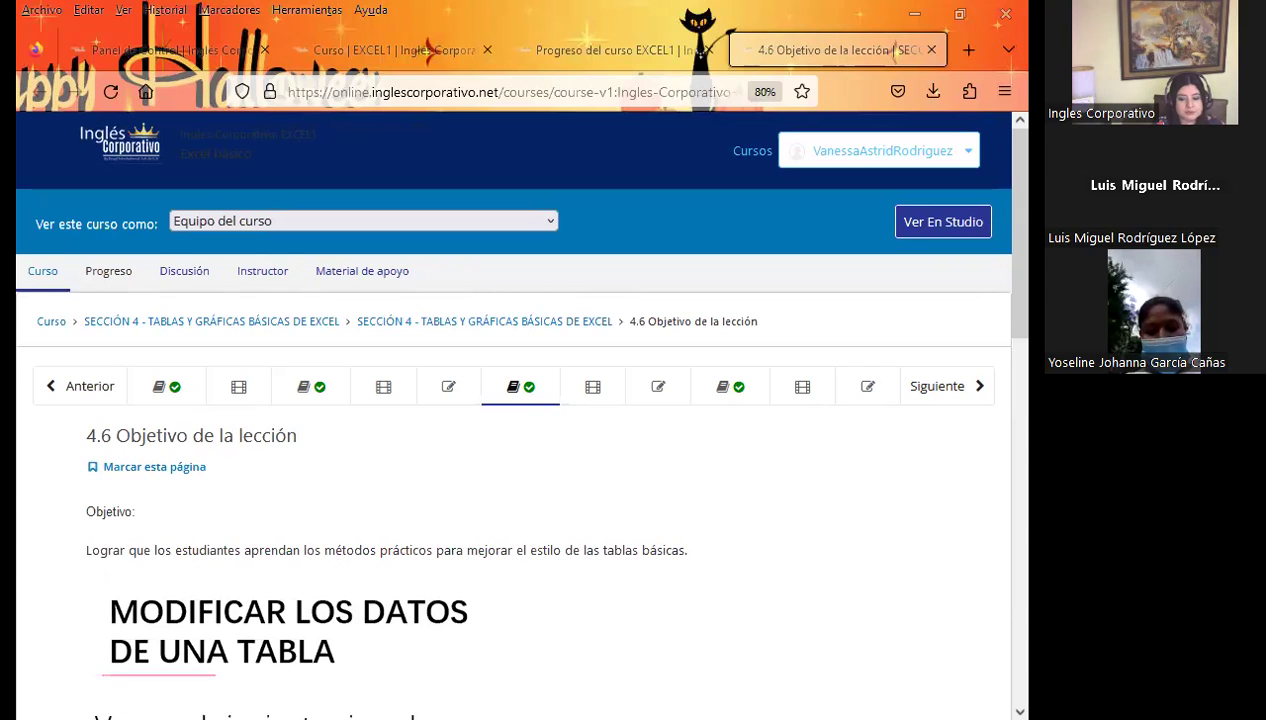
{"action": "key", "text": "alt+Tab"}
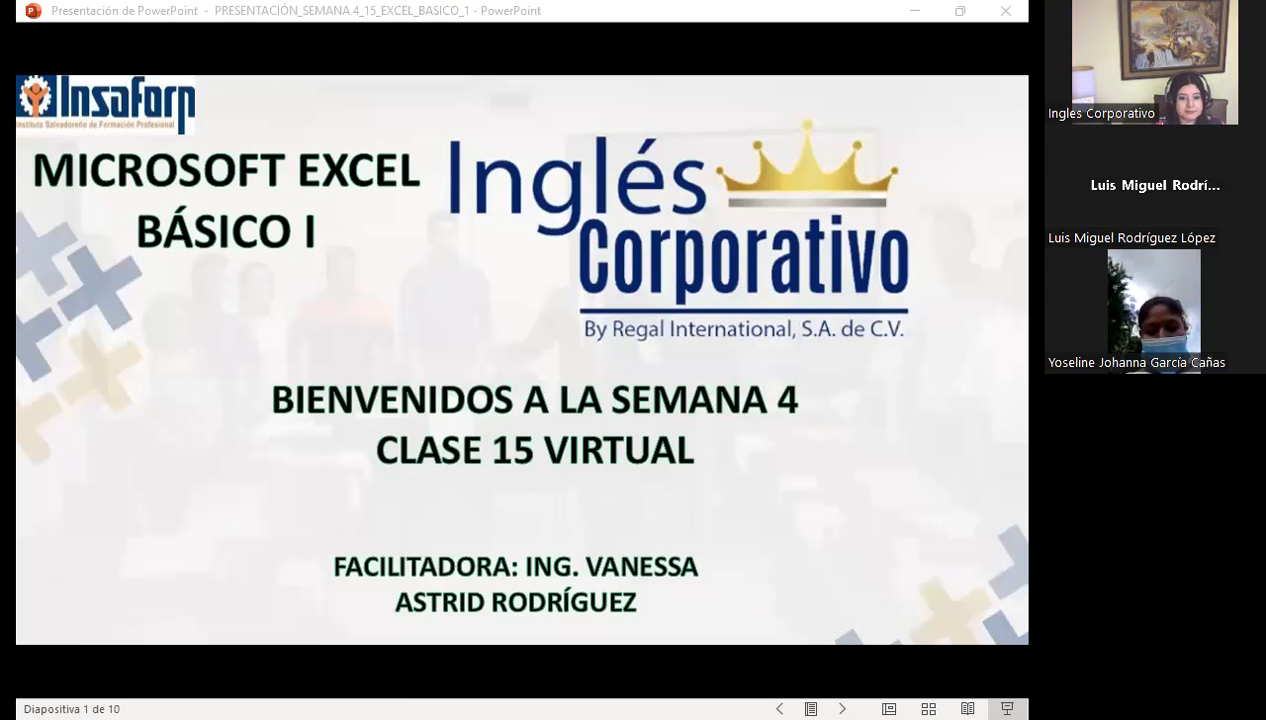
Step: Advance through the SESIÓN: 15 slide to the AGENDA slide
{"action": "left_click", "coordinate": [537, 521]}
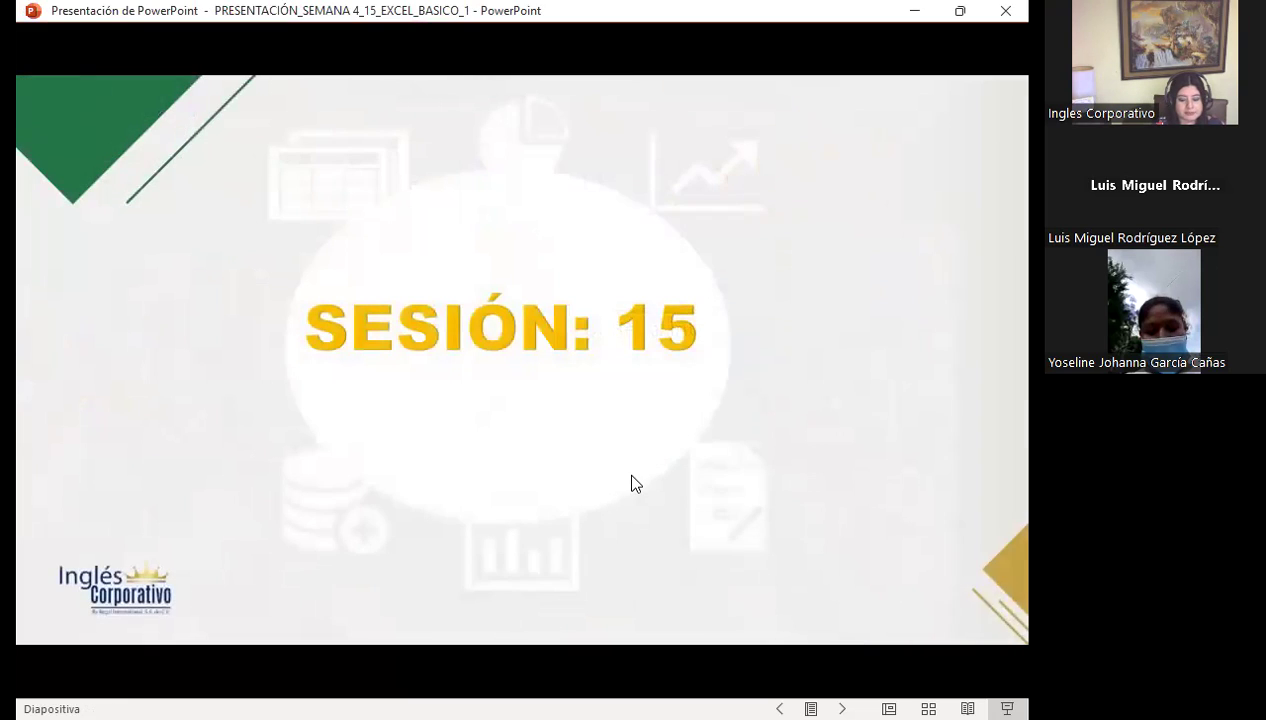
{"action": "left_click", "coordinate": [631, 476]}
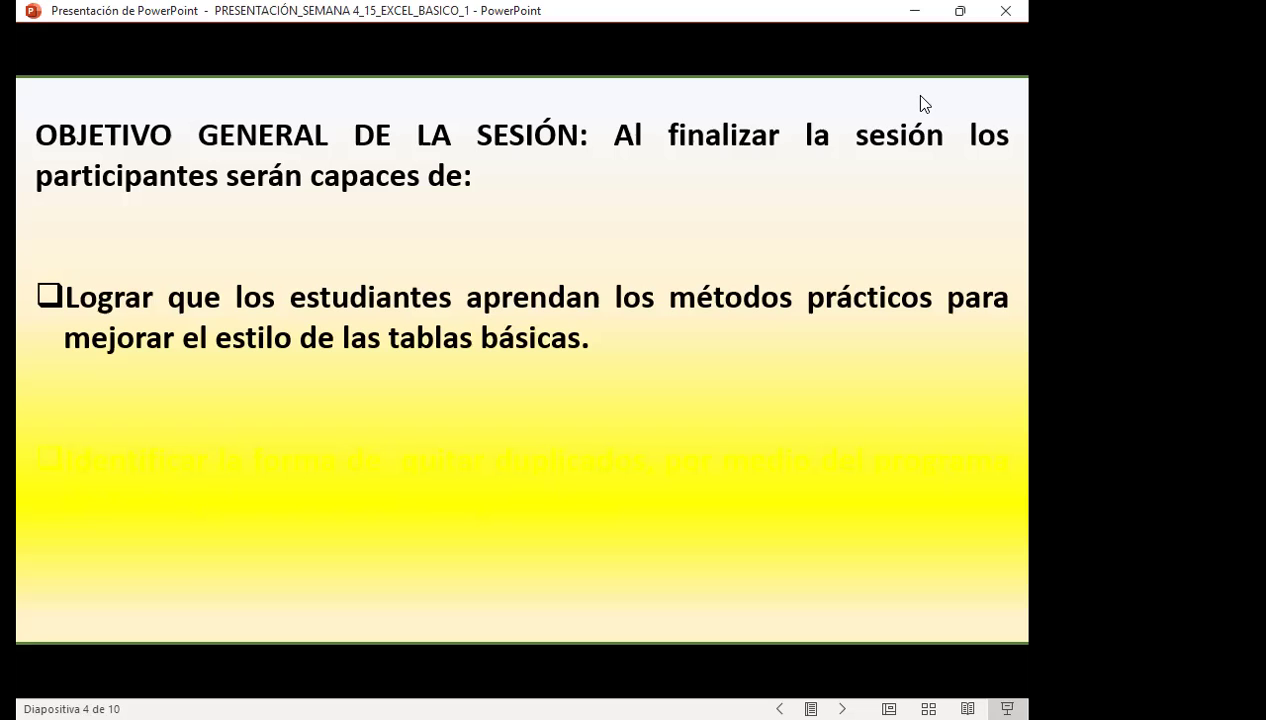
{"action": "left_click", "coordinate": [922, 103]}
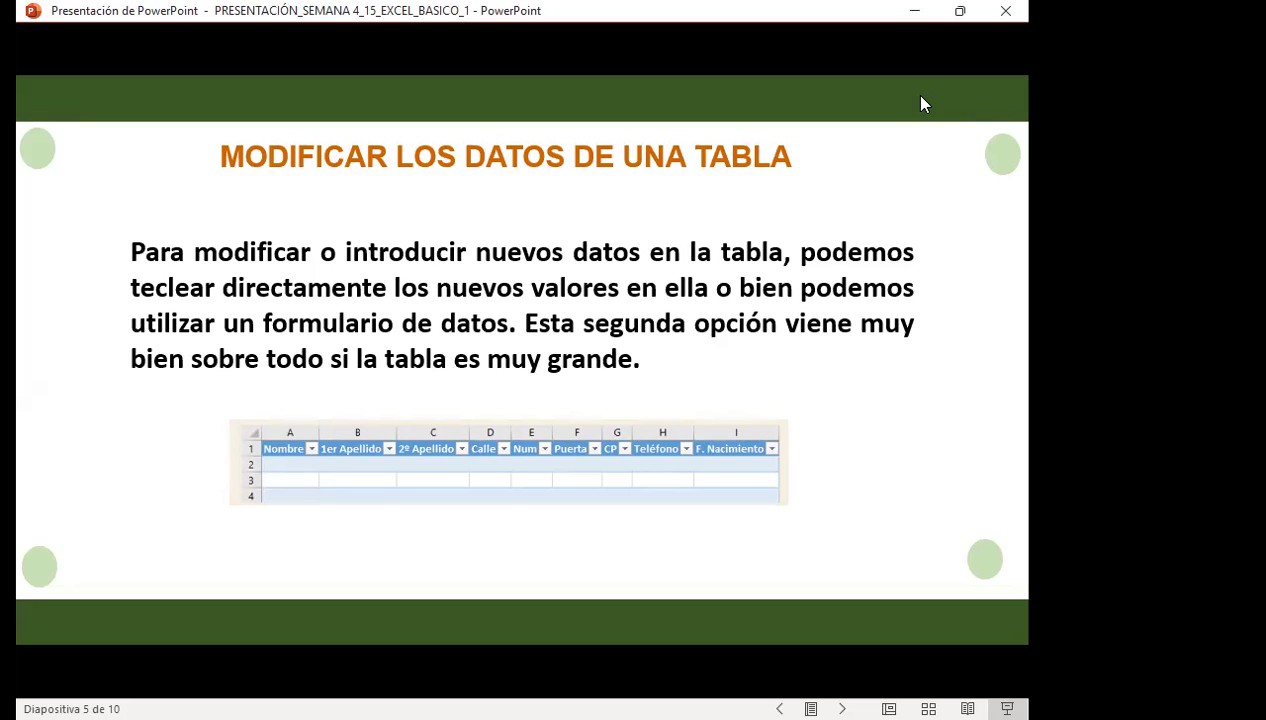
{"action": "key", "text": "Left"}
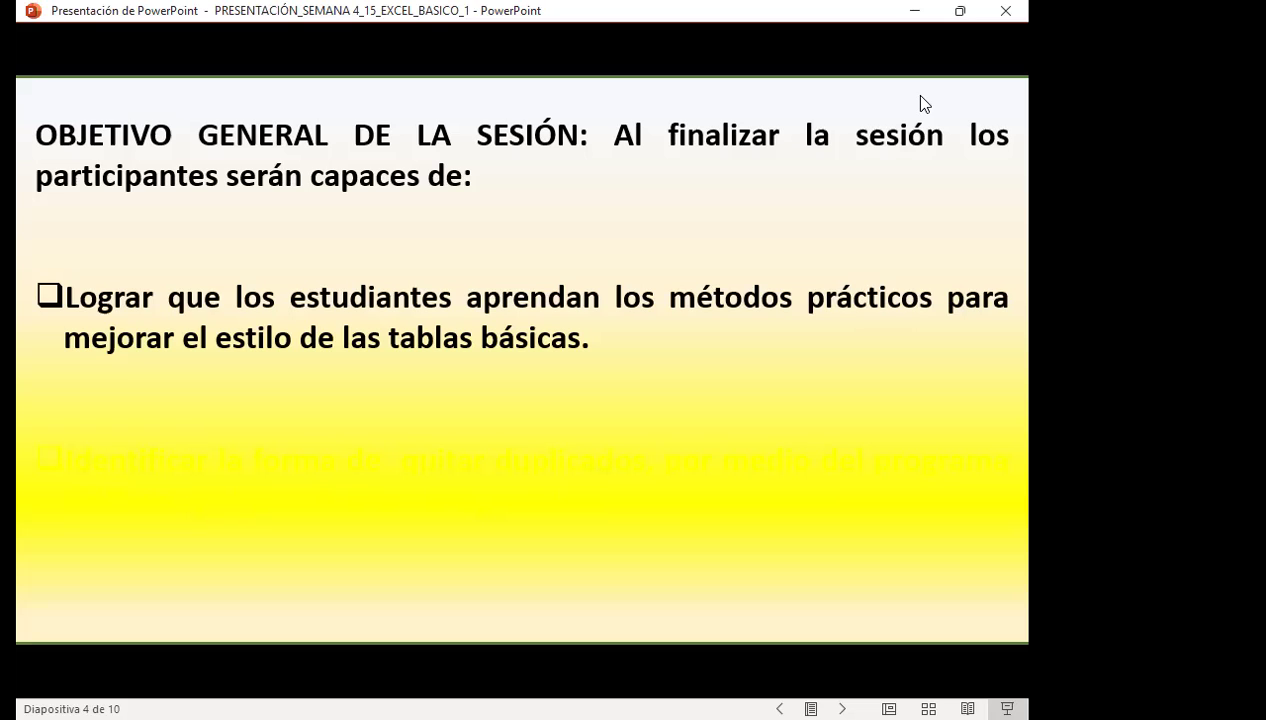
{"action": "left_click", "coordinate": [924, 104]}
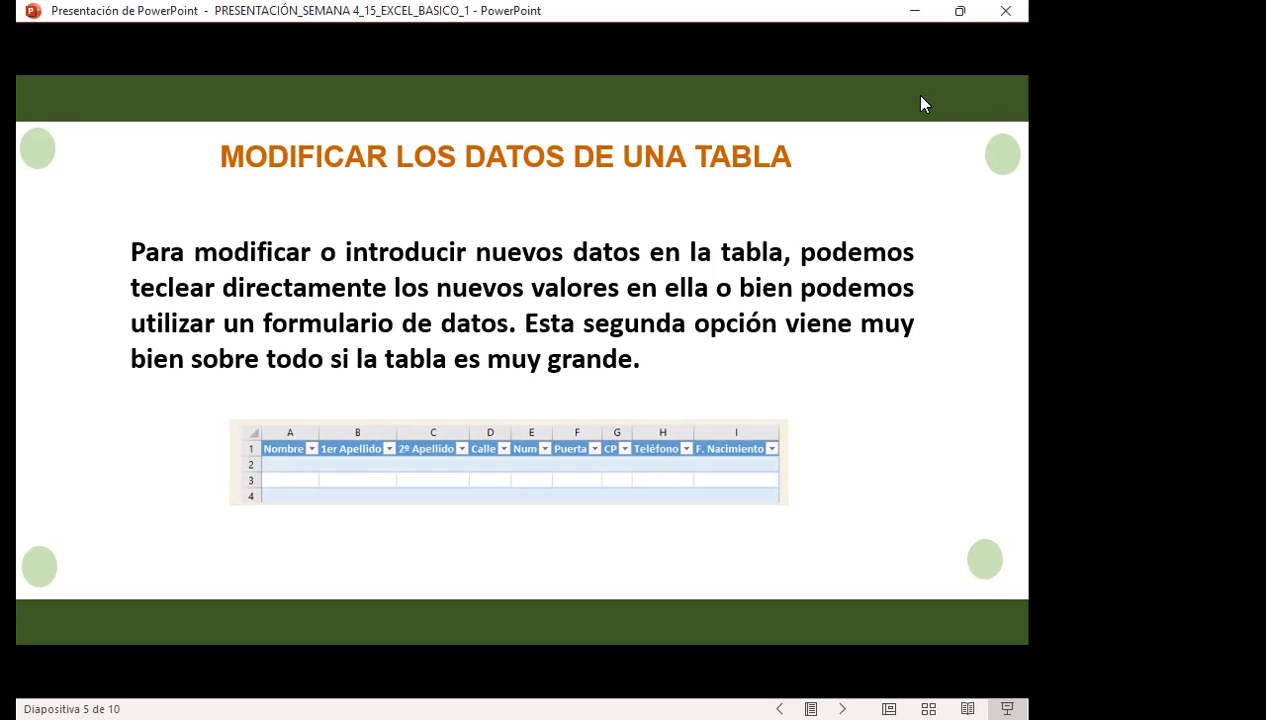
Step: Advance past slide 6's Núm_función table to slide 7, EJERCICIOS A TRABAJAR
{"action": "left_click", "coordinate": [922, 103]}
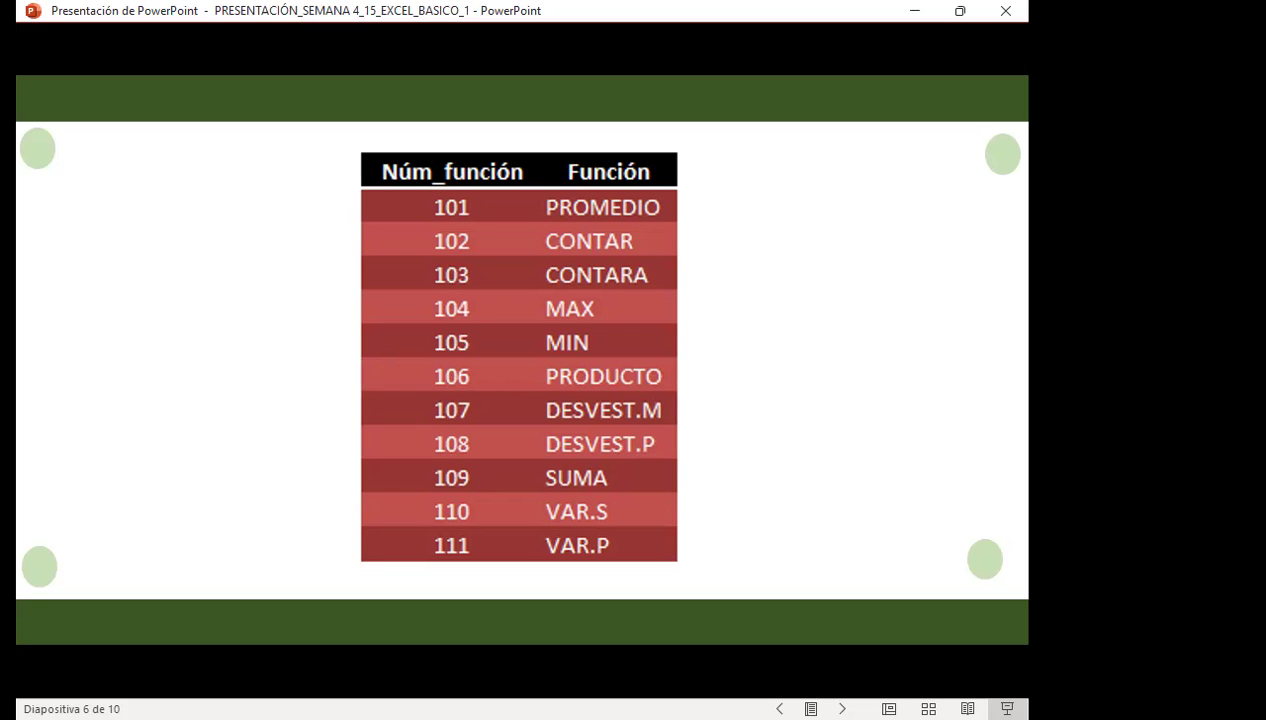
{"action": "key", "text": "Right"}
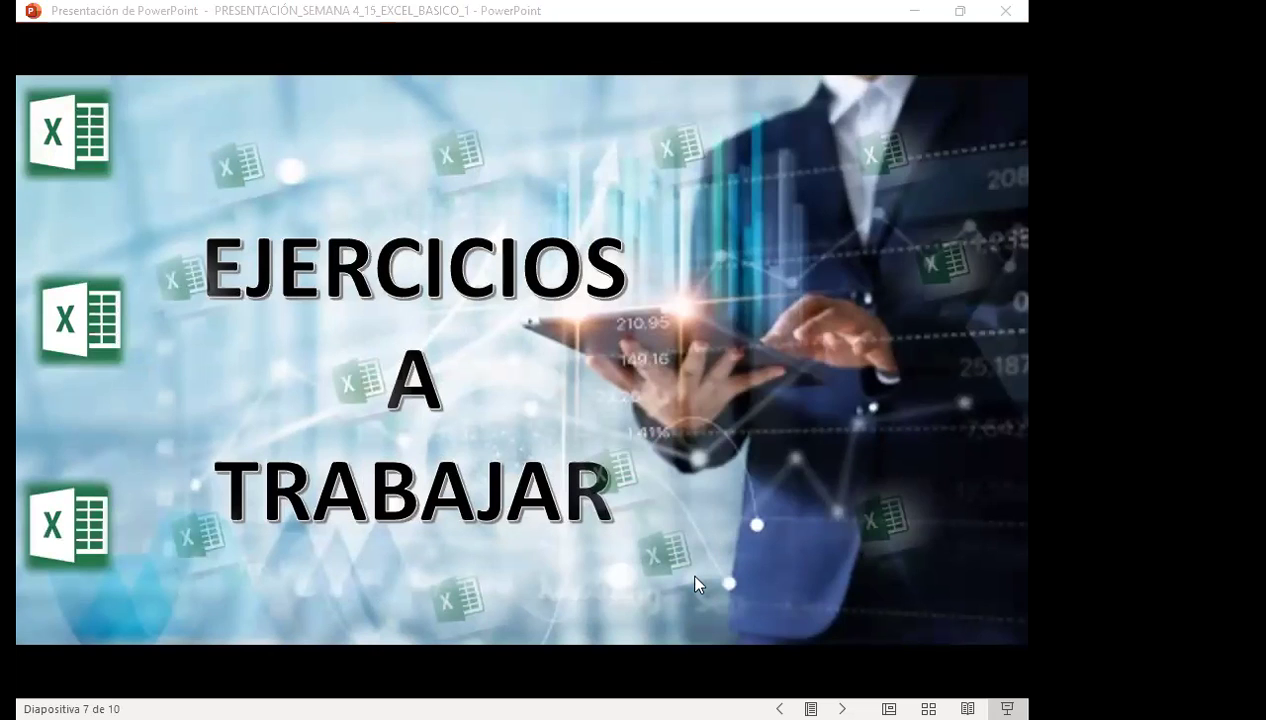
Step: Switch to the Excel TABLAS sheet and inspect the PROMEDIO and SI formulas in E2 and F2
{"action": "key", "text": "alt+Tab"}
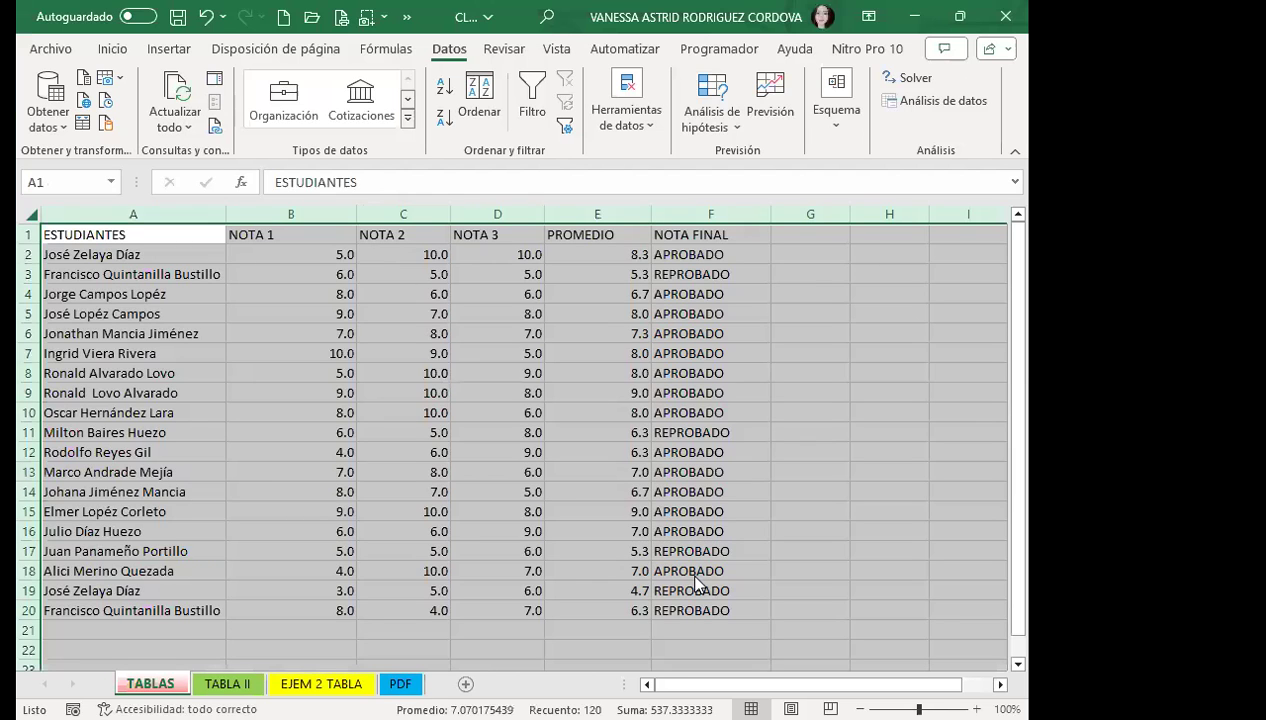
{"action": "left_click", "coordinate": [254, 374]}
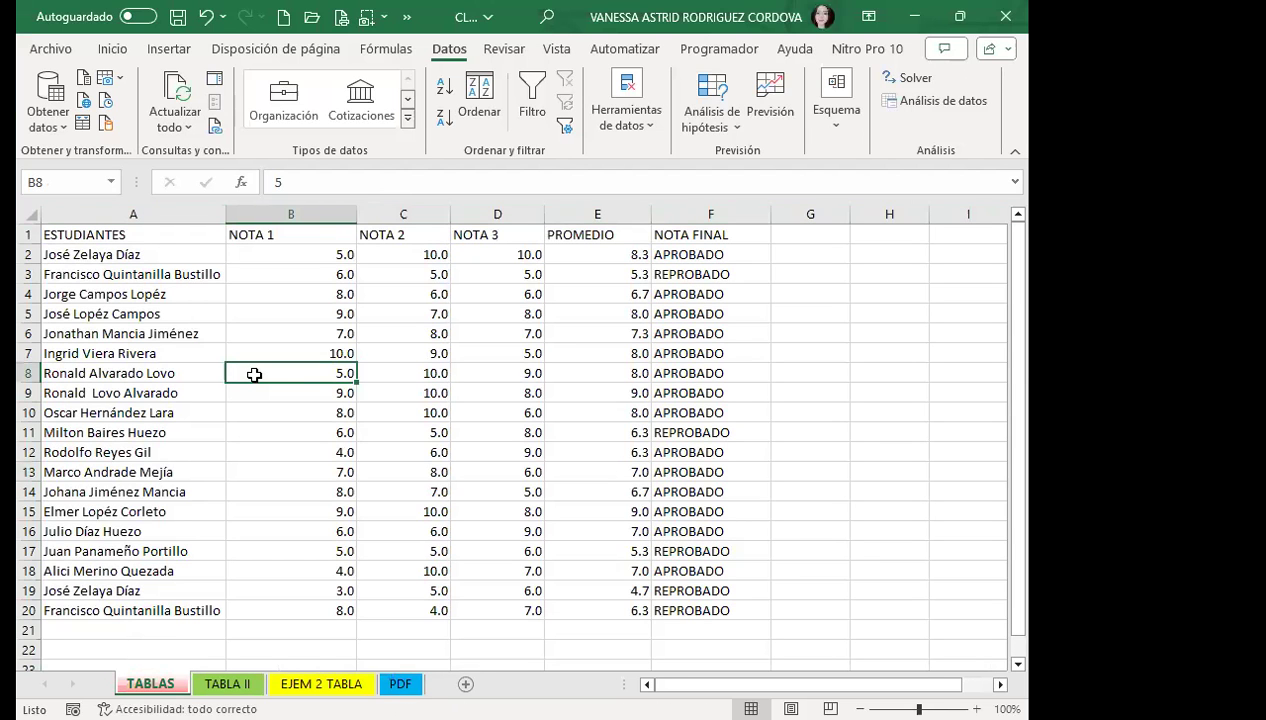
{"action": "scroll", "coordinate": [291, 372], "scroll_direction": "down", "scroll_amount": 3}
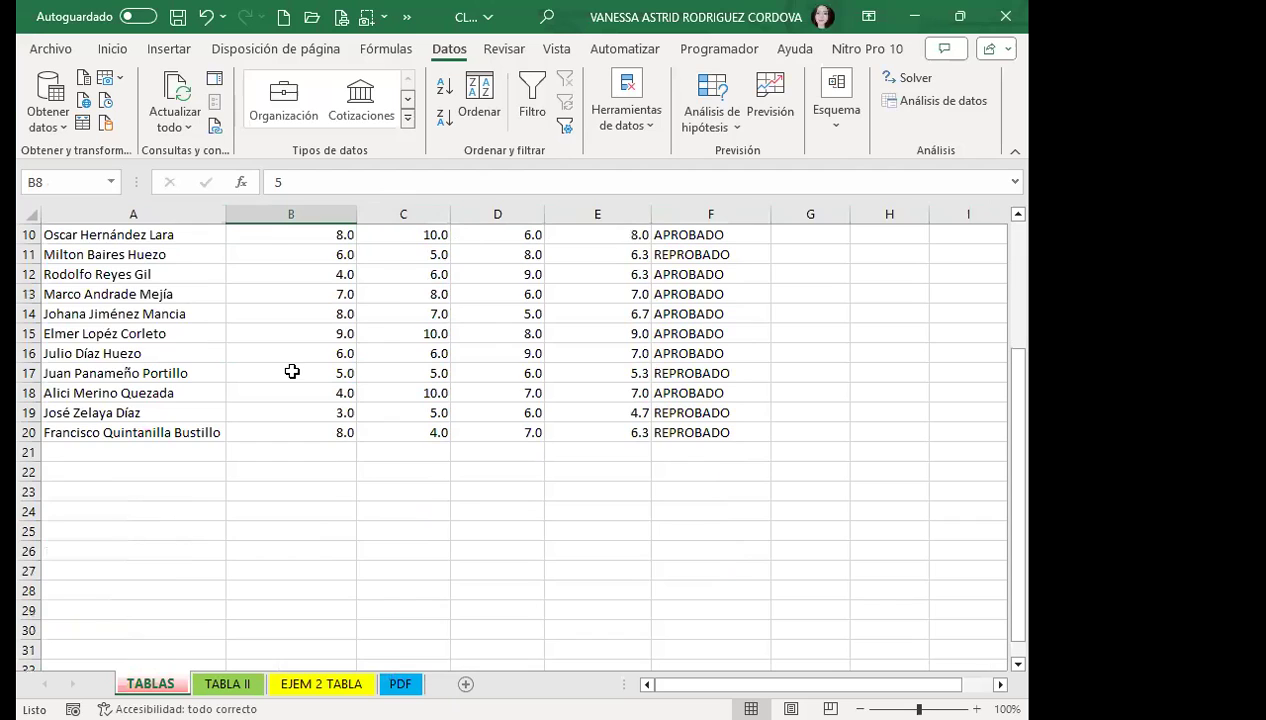
{"action": "scroll", "coordinate": [291, 372], "scroll_direction": "up", "scroll_amount": 3}
{"action": "left_click", "coordinate": [705, 317]}
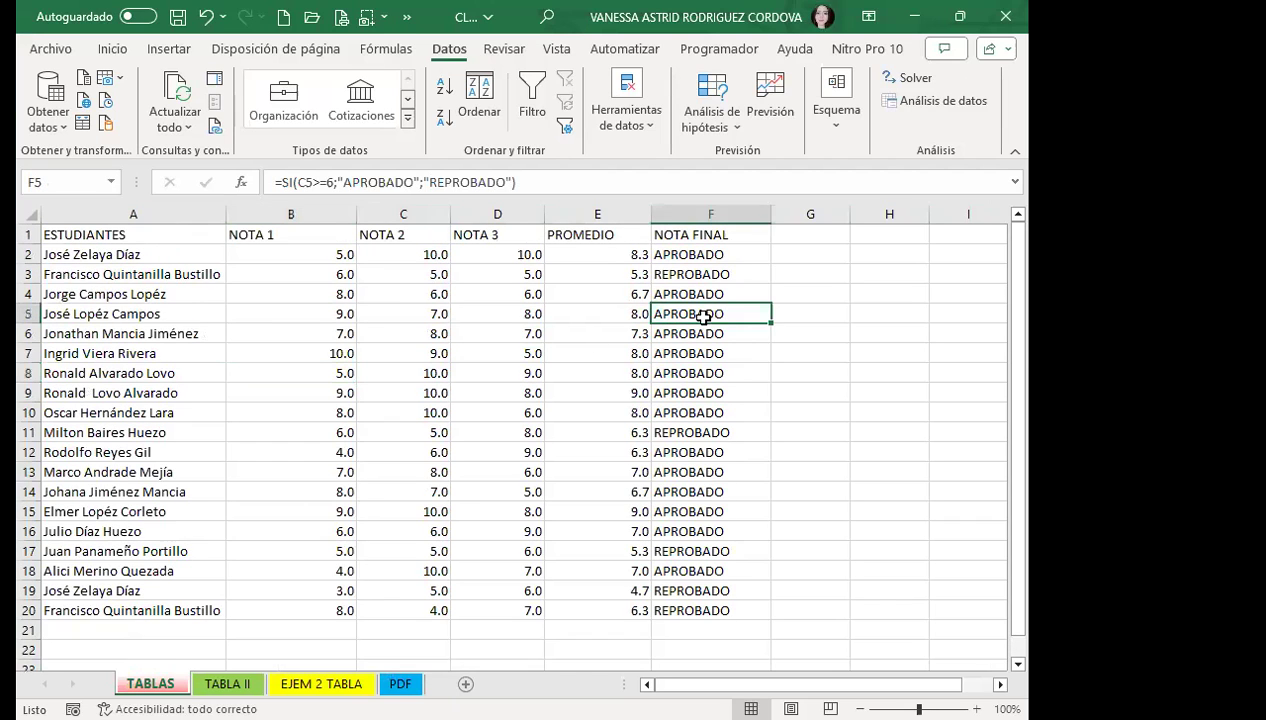
{"action": "left_click", "coordinate": [605, 257]}
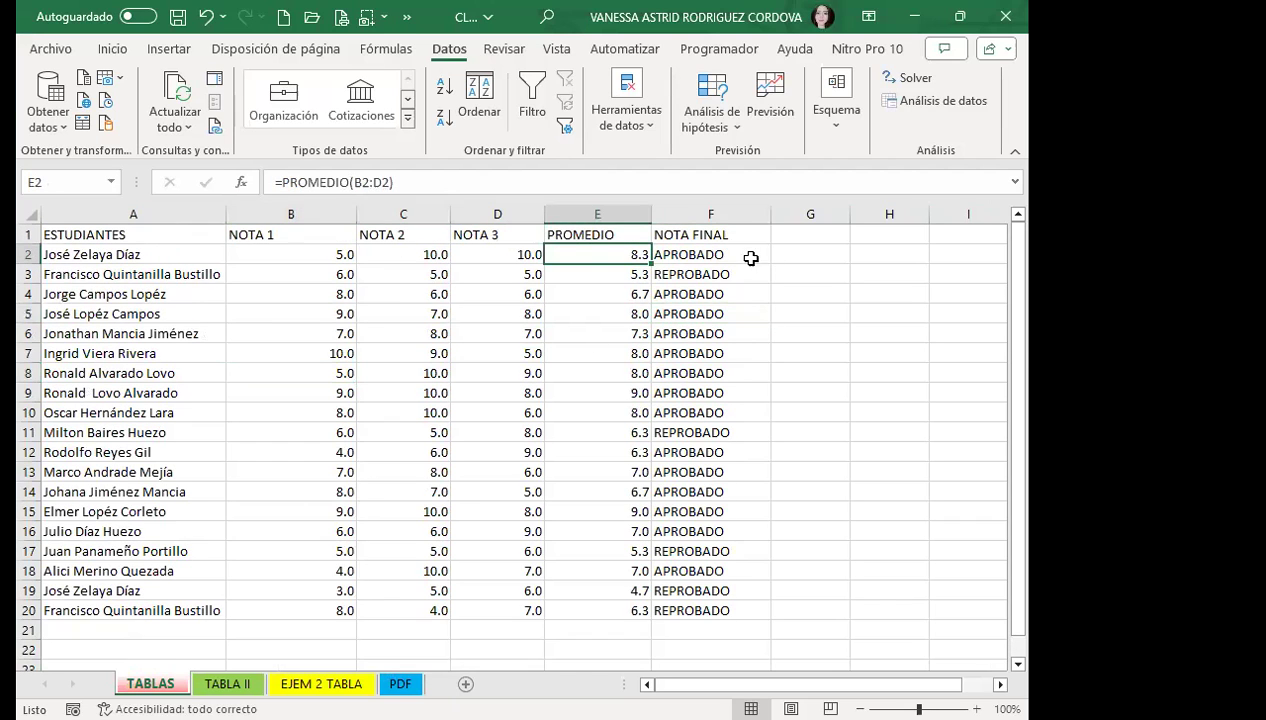
{"action": "left_click", "coordinate": [685, 255]}
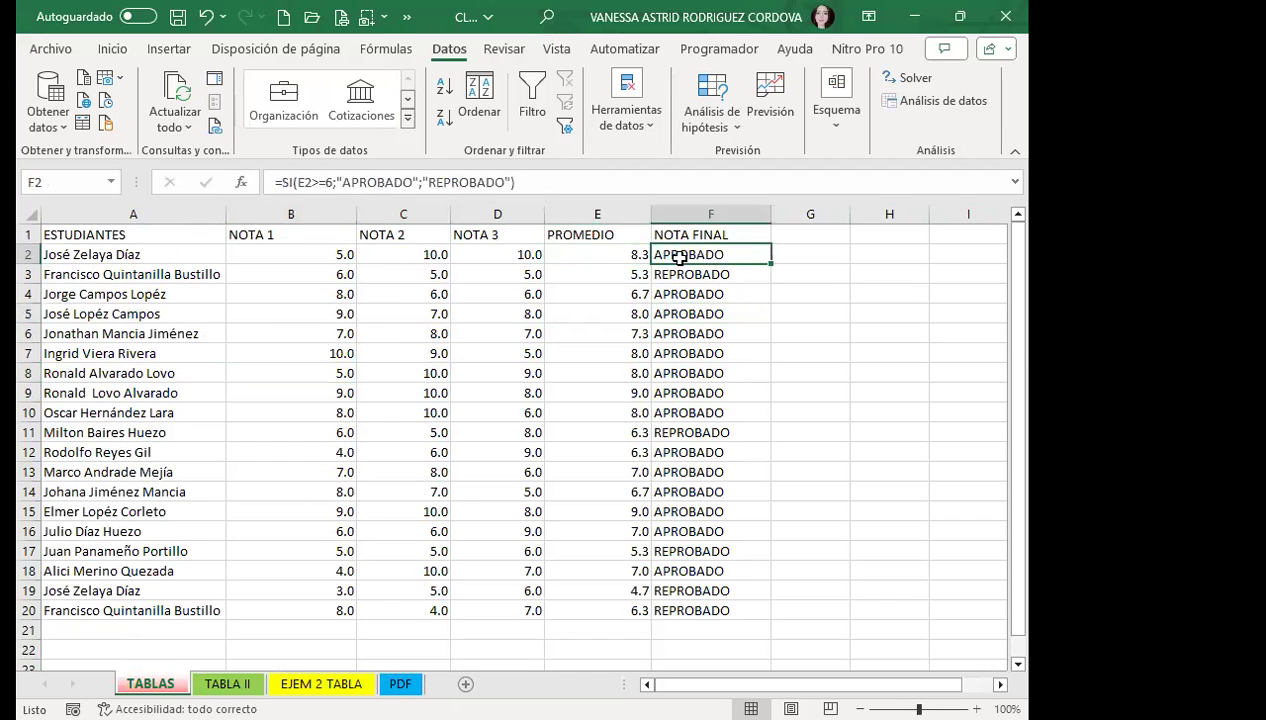
{"action": "left_click", "coordinate": [575, 258]}
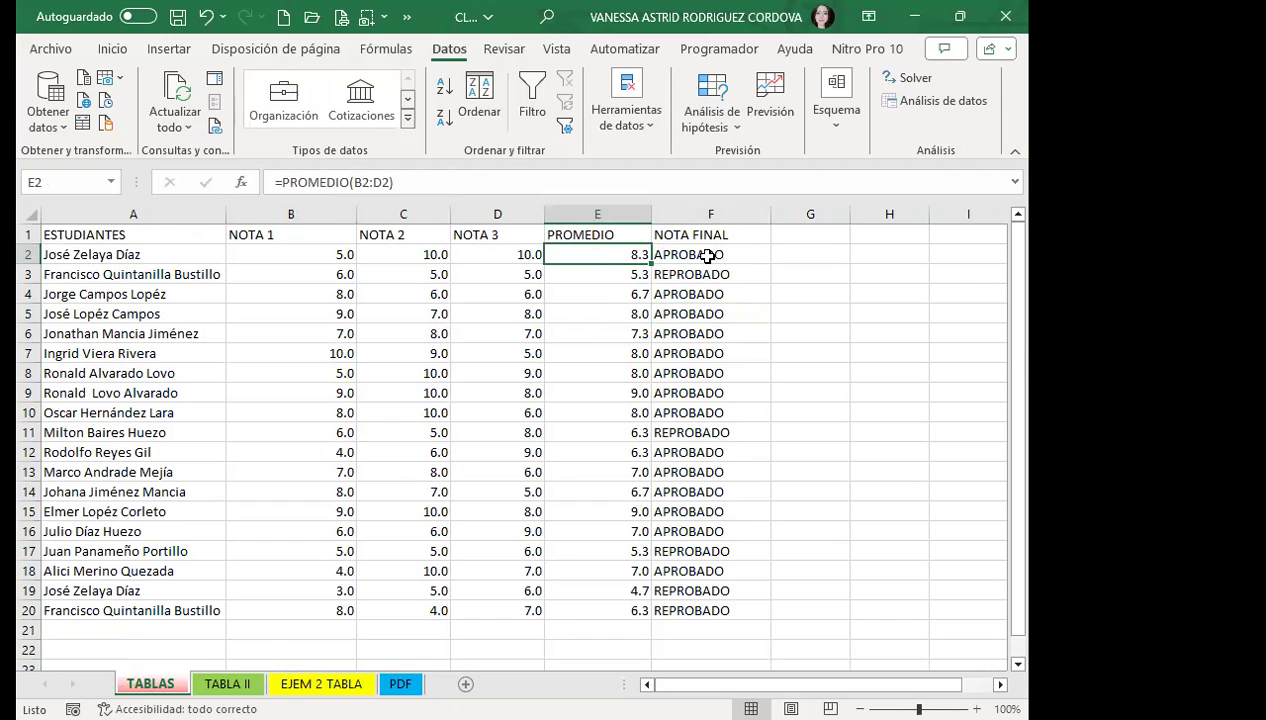
{"action": "left_click", "coordinate": [436, 290]}
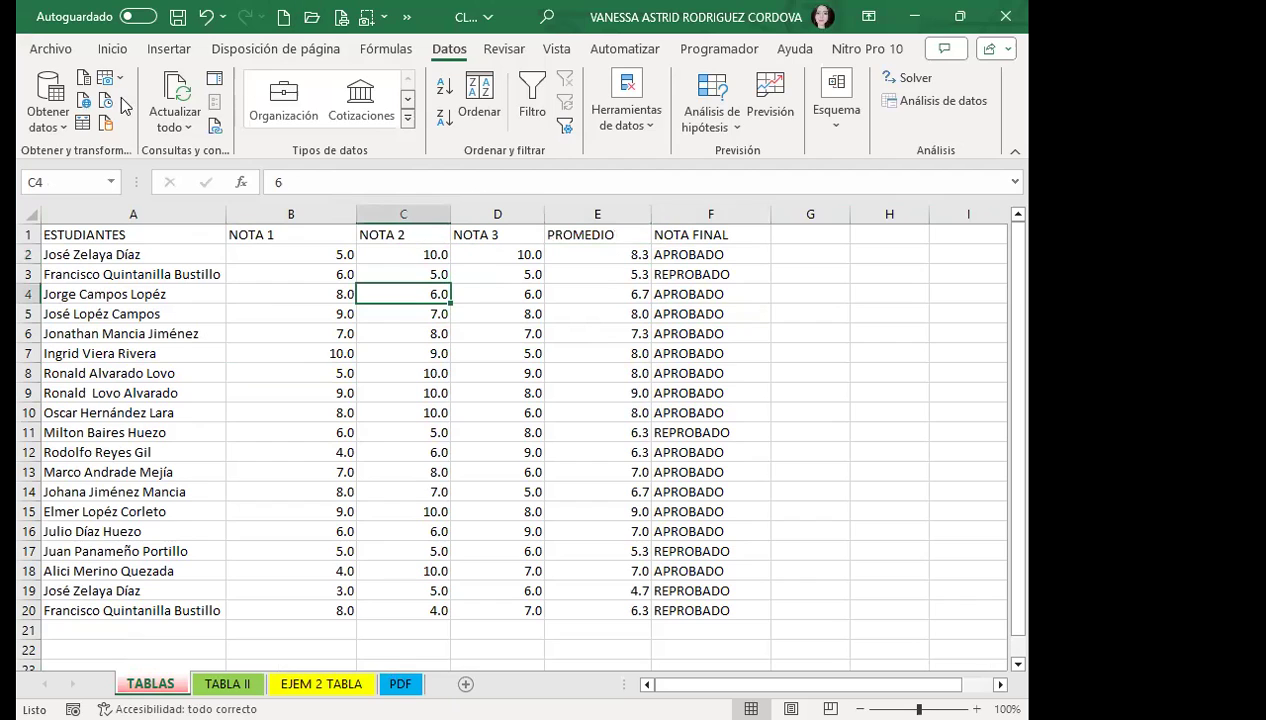
Step: Format A1:F20 as a table with a green banded style from Dar formato como tabla
{"action": "left_click", "coordinate": [108, 49]}
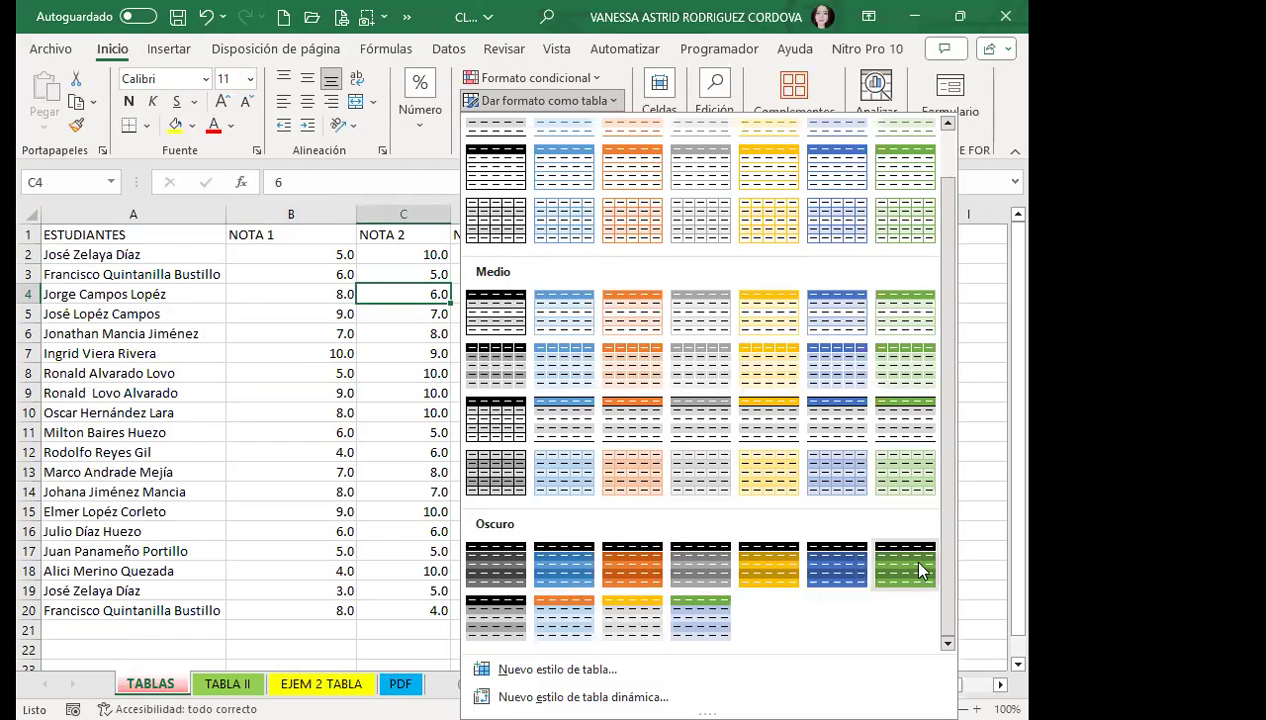
{"action": "left_click", "coordinate": [582, 586]}
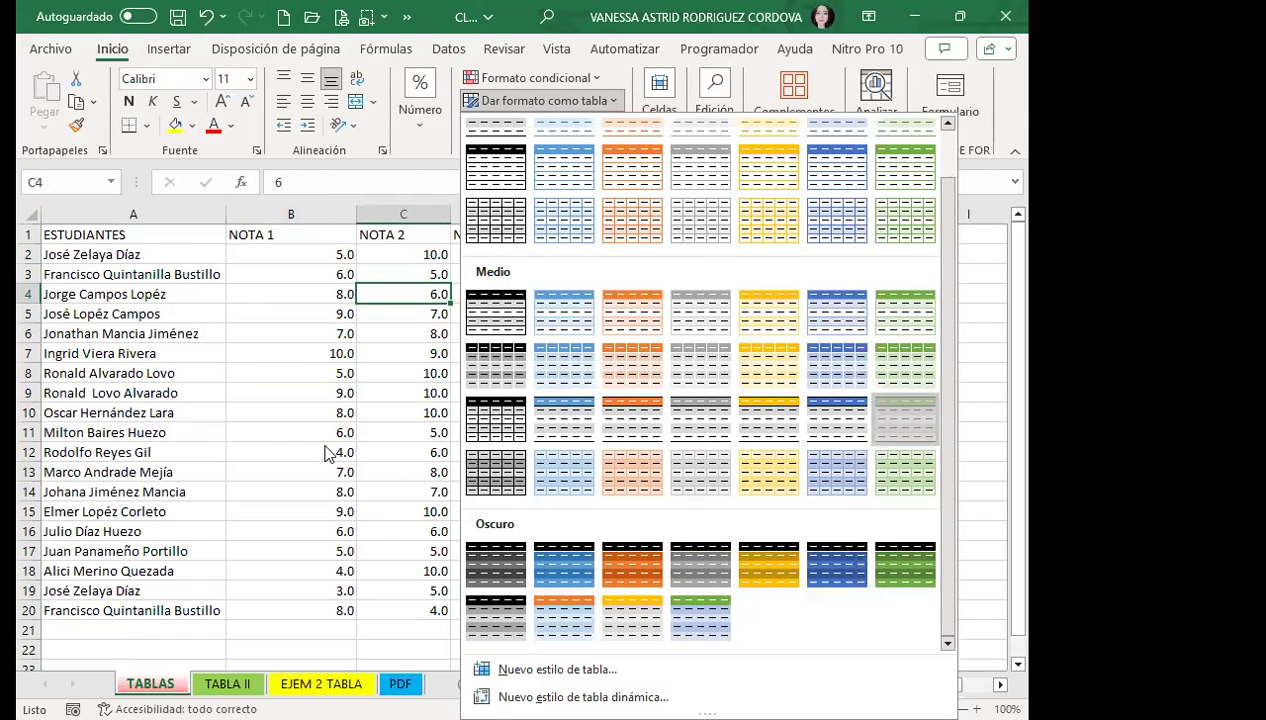
{"action": "key", "text": "Return"}
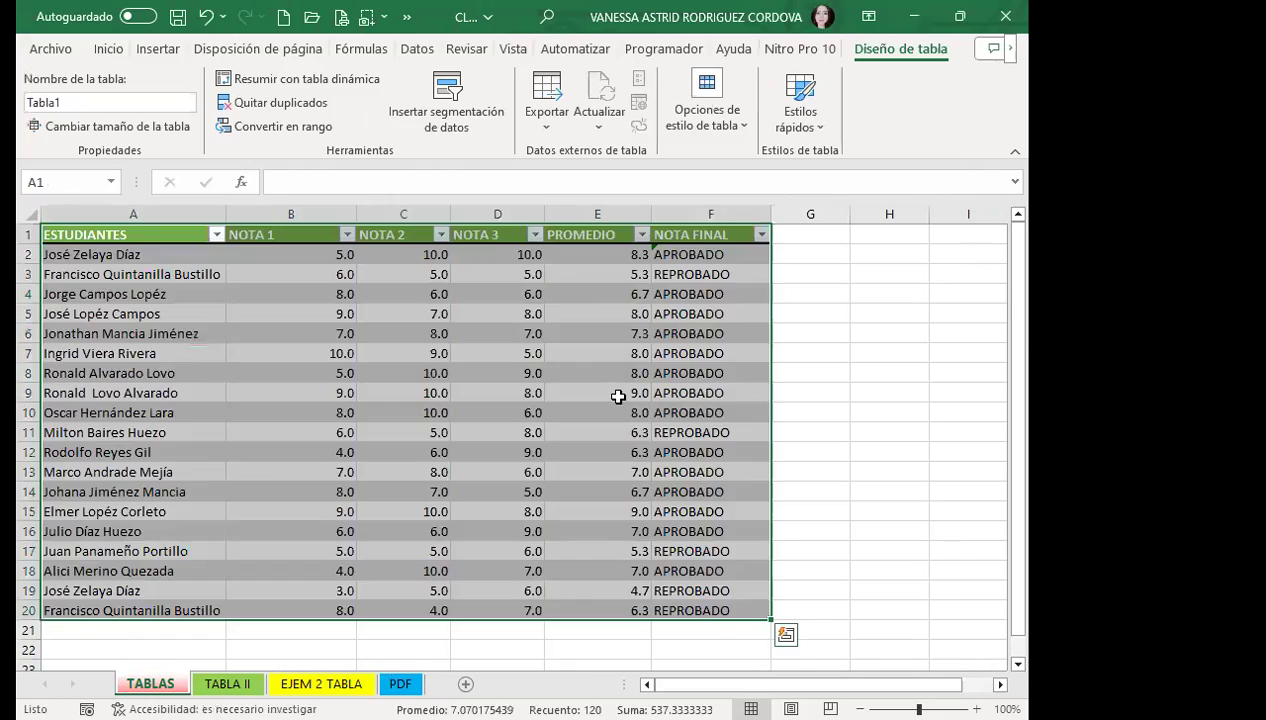
{"action": "left_click", "coordinate": [618, 396]}
Step: Check the PROMEDIO and NOTA FINAL formulas and grades inside the new table
{"action": "left_click", "coordinate": [716, 387]}
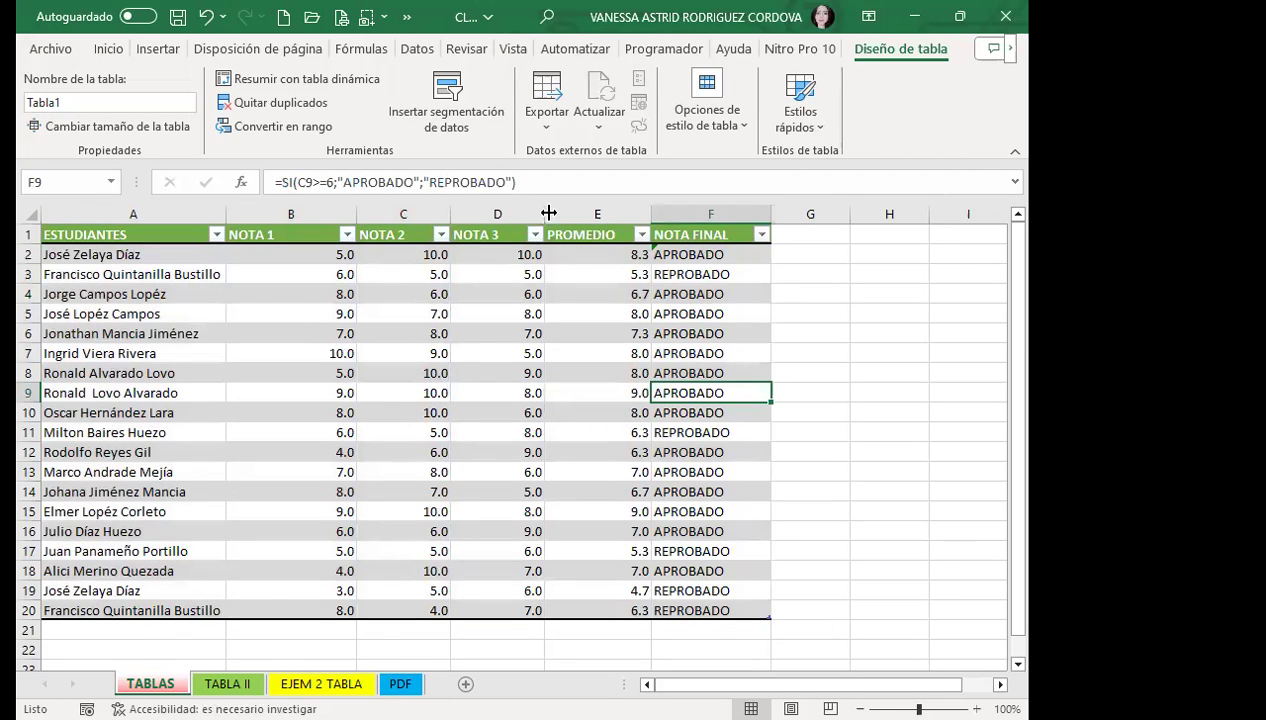
{"action": "left_click", "coordinate": [572, 255]}
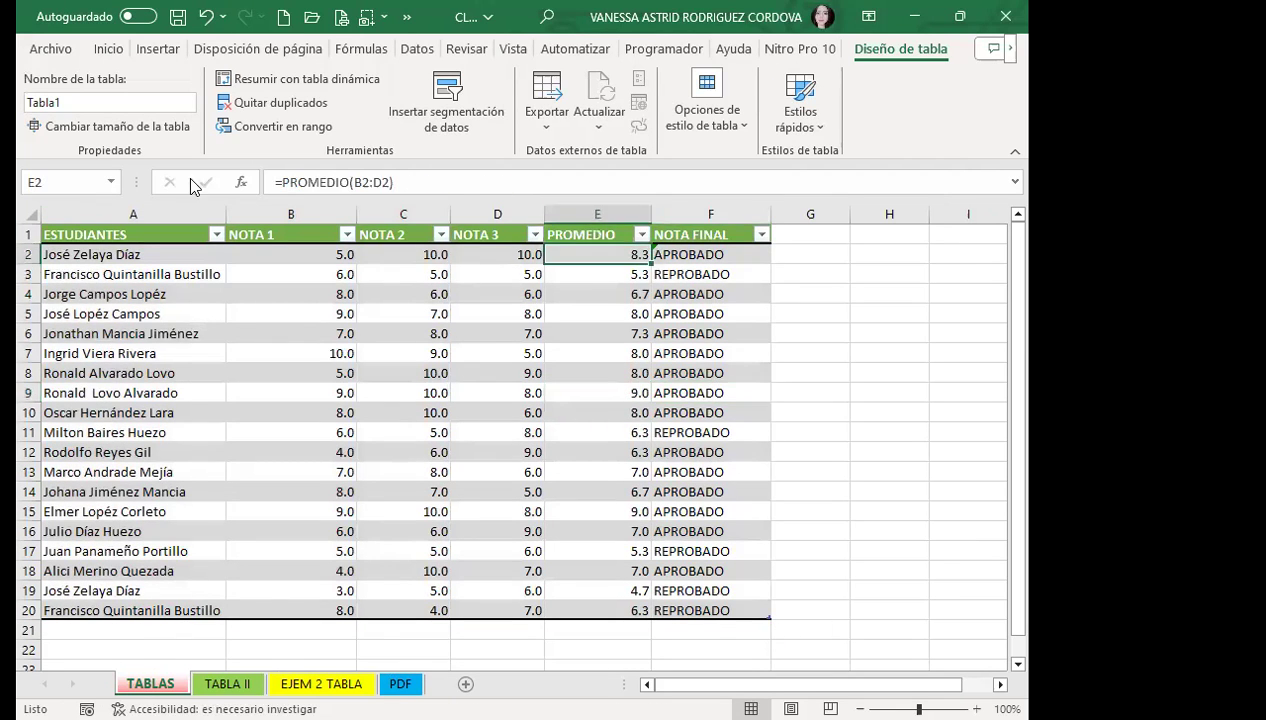
{"action": "left_click", "coordinate": [686, 252]}
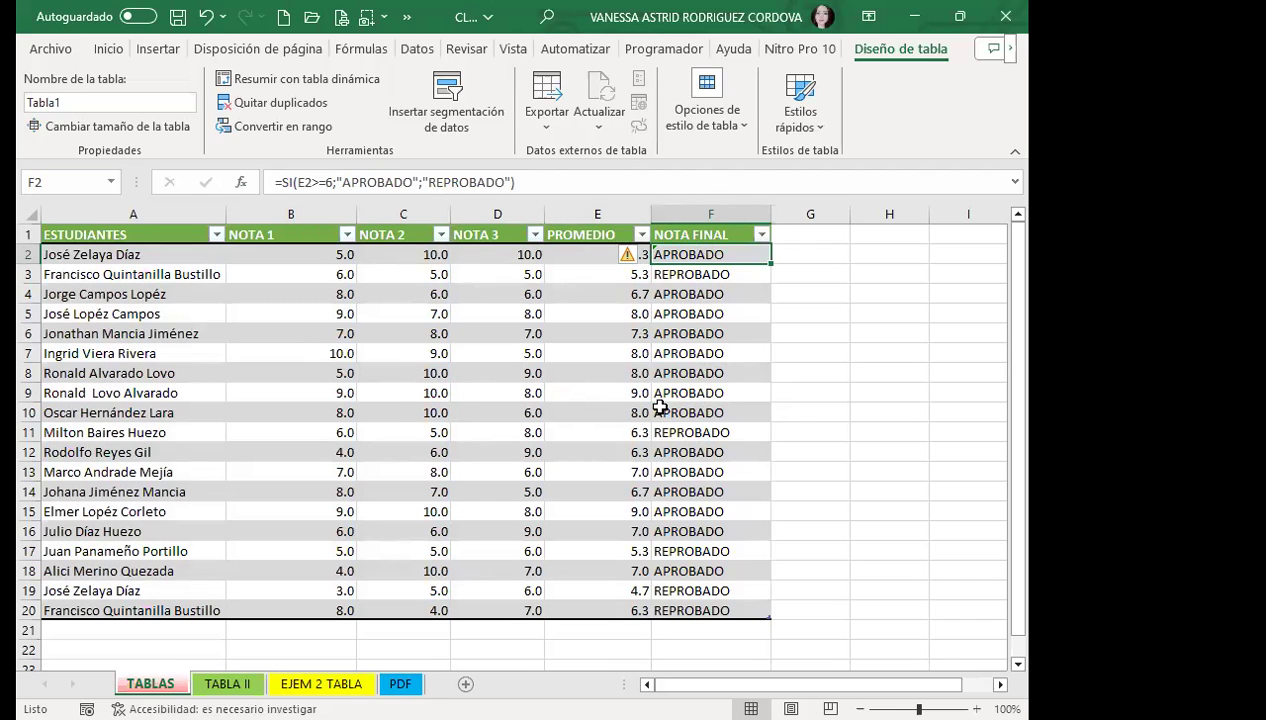
{"action": "left_click", "coordinate": [400, 414]}
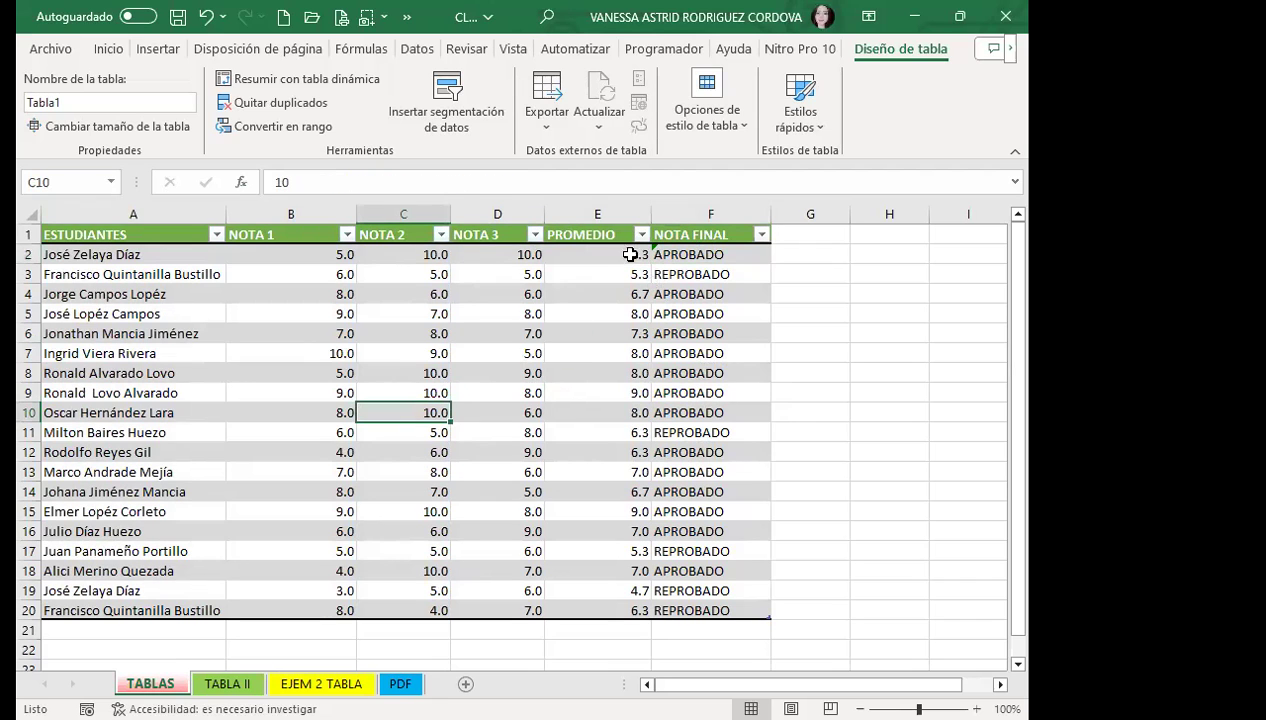
{"action": "left_click", "coordinate": [294, 408]}
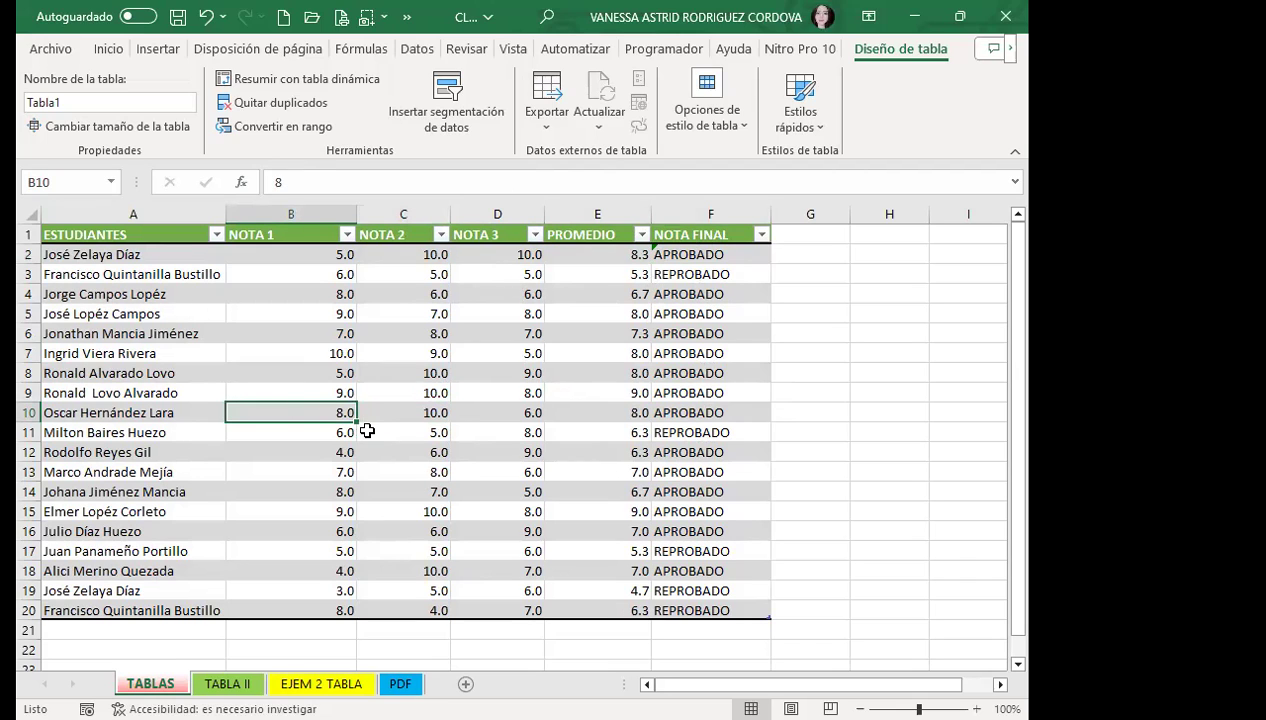
{"action": "scroll", "coordinate": [389, 431], "scroll_direction": "down", "scroll_amount": 3}
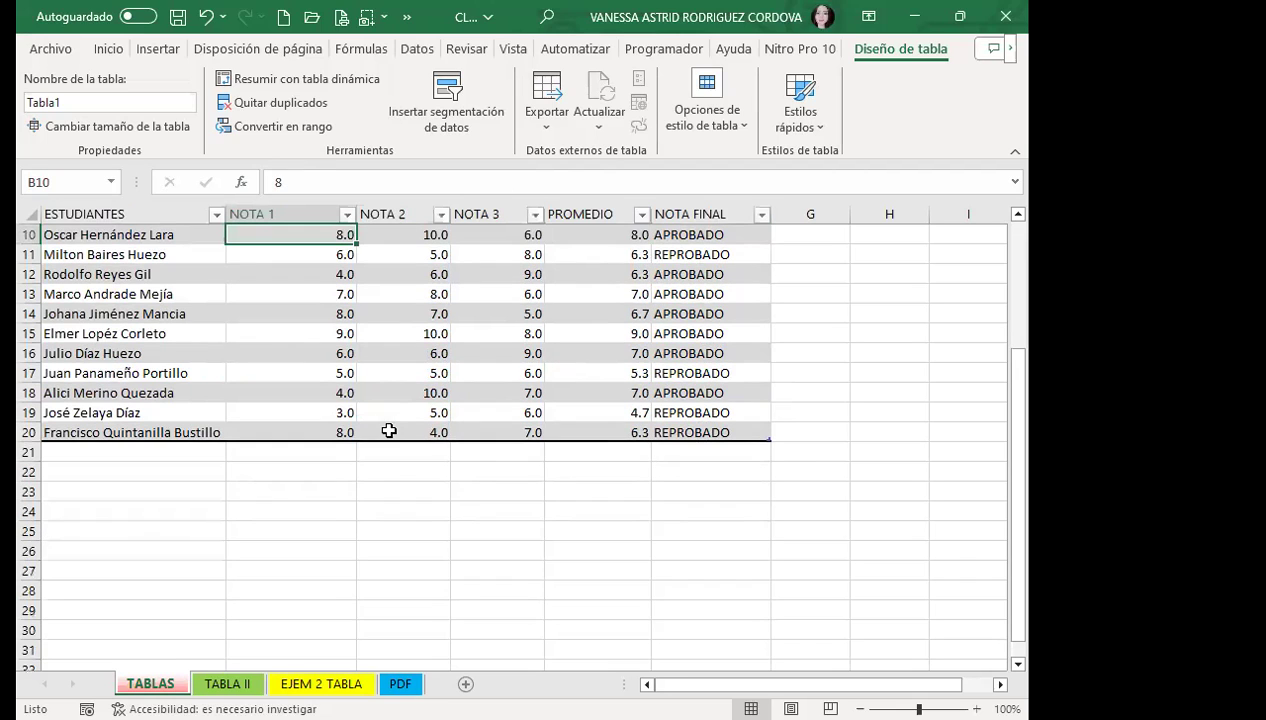
Step: Enter a new student's name in A21 with grades 8, 9 and 10
{"action": "left_click", "coordinate": [193, 449]}
{"action": "type", "text": "JO"}
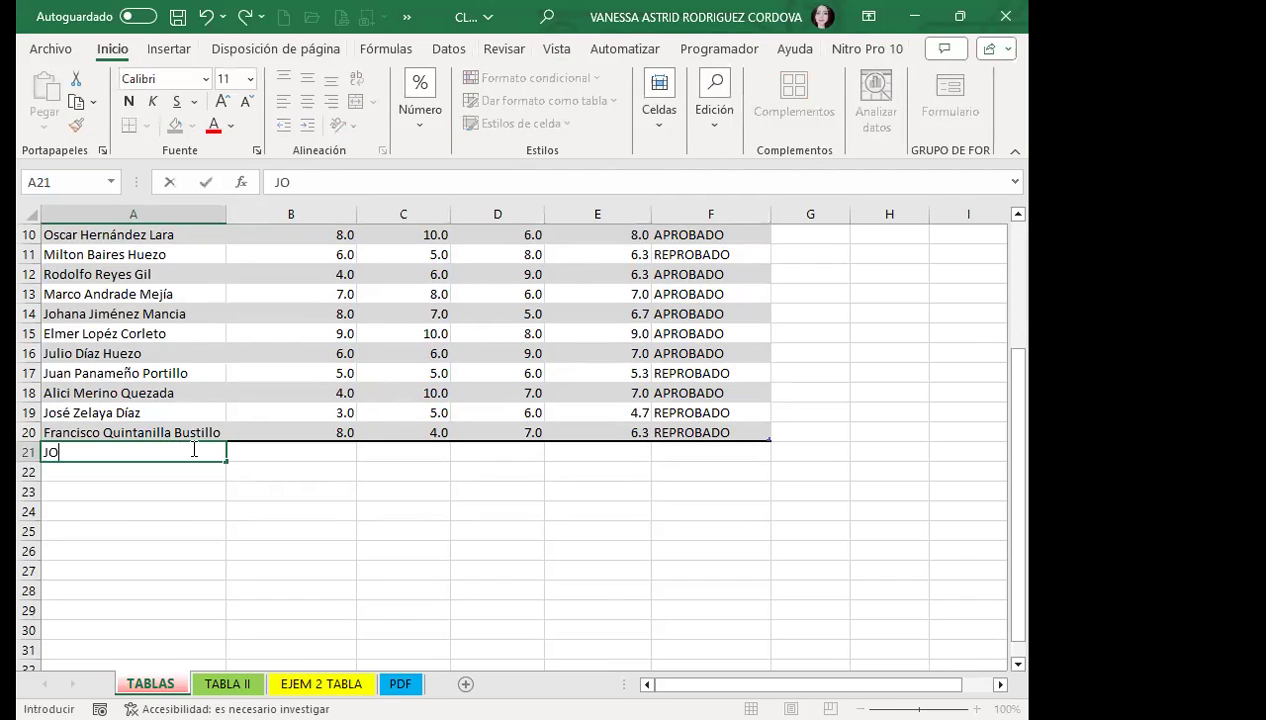
{"action": "type", "text": "É FRANCISCOGUERRA"}
{"action": "key", "text": "Tab"}
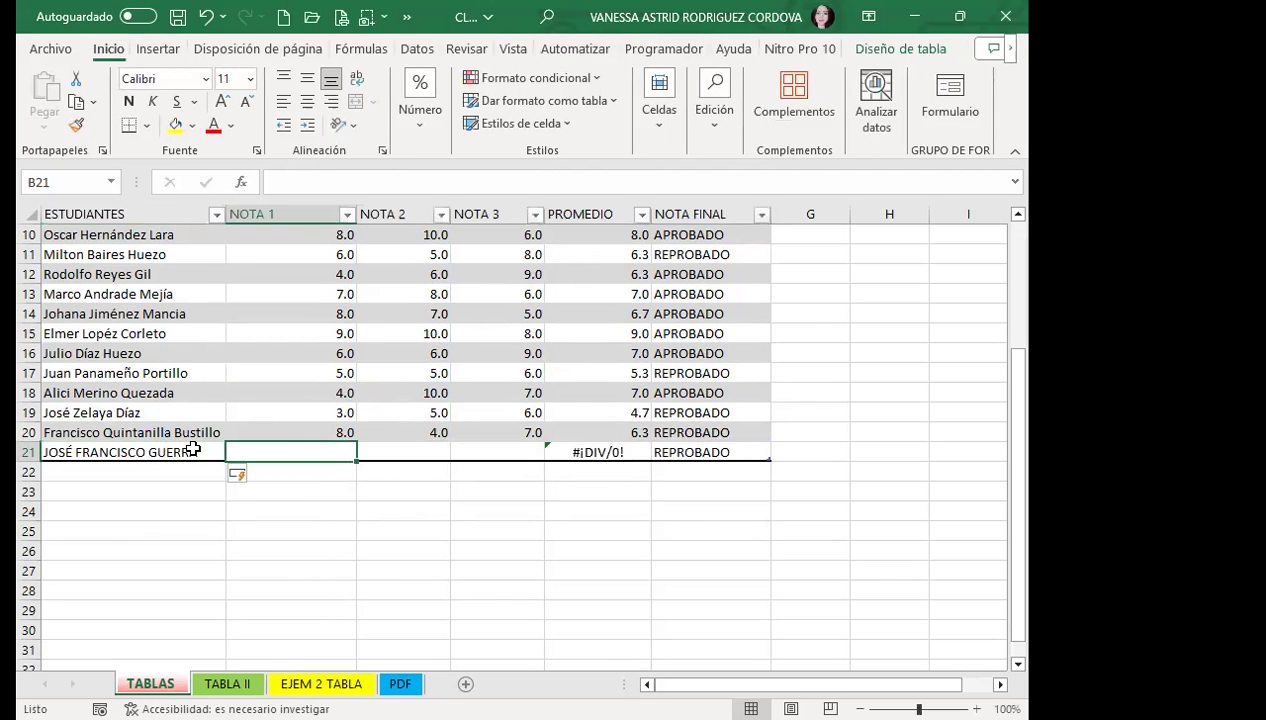
{"action": "type", "text": "8"}
{"action": "key", "text": "Tab"}
{"action": "type", "text": "9"}
{"action": "key", "text": "Tab"}
{"action": "type", "text": "10"}
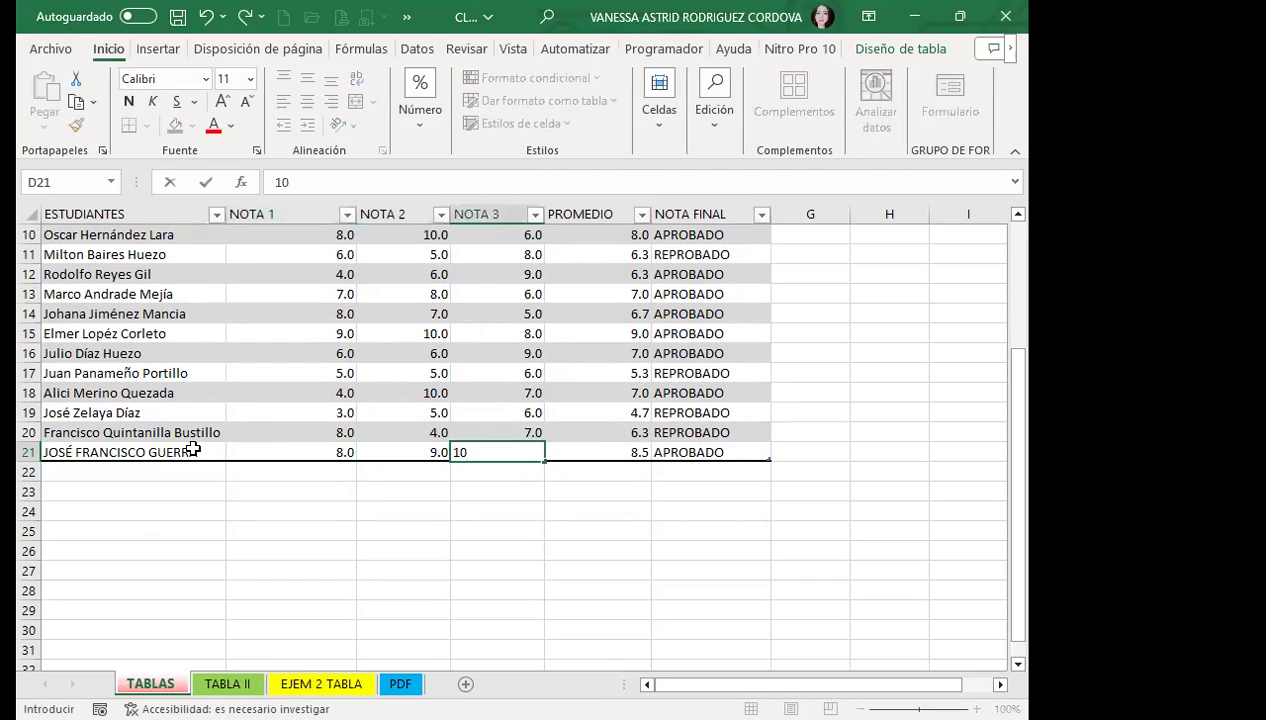
{"action": "key", "text": "Return"}
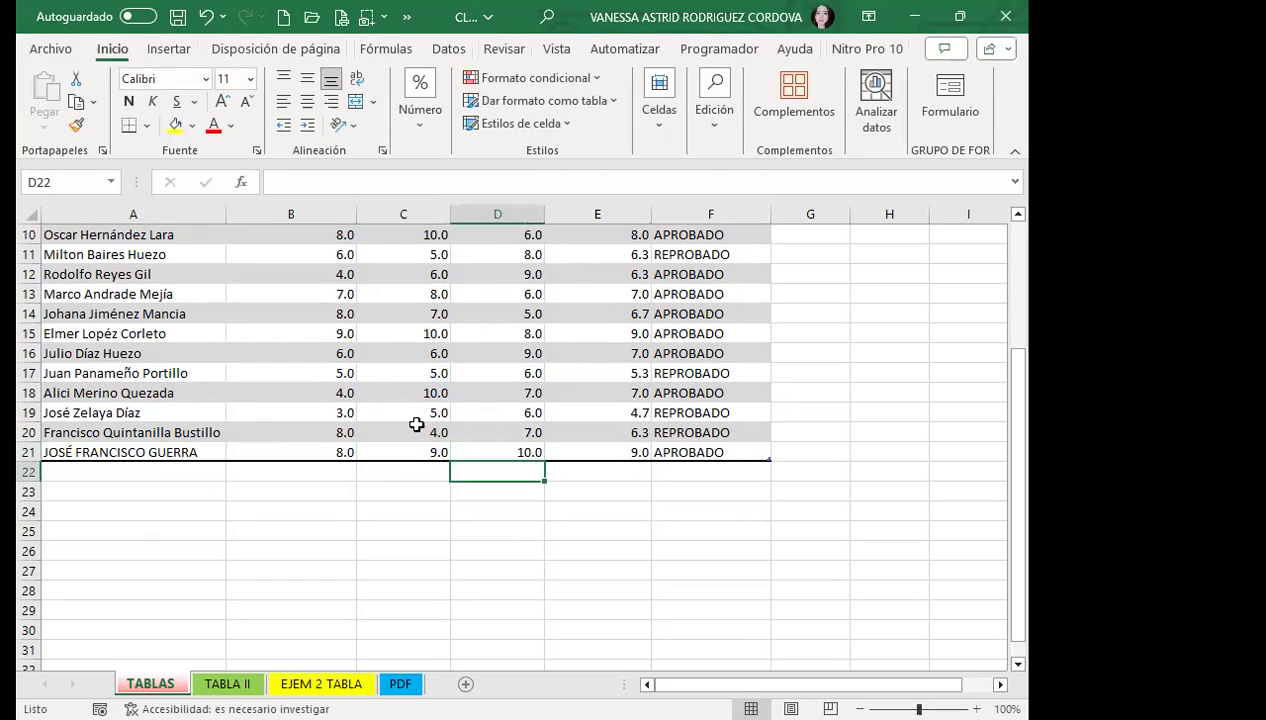
Step: Verify row 21's auto-filled PROMEDIO 9.0 and APROBADO formulas
{"action": "left_click", "coordinate": [600, 454]}
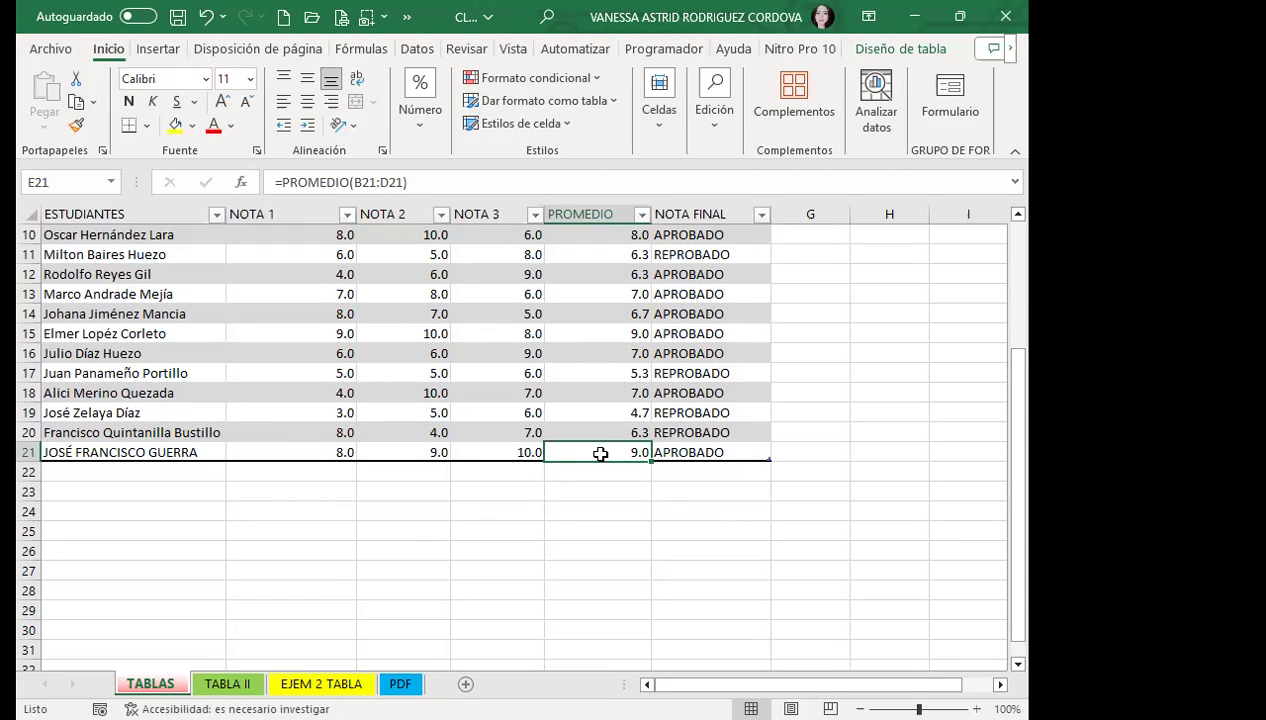
{"action": "left_click", "coordinate": [679, 446]}
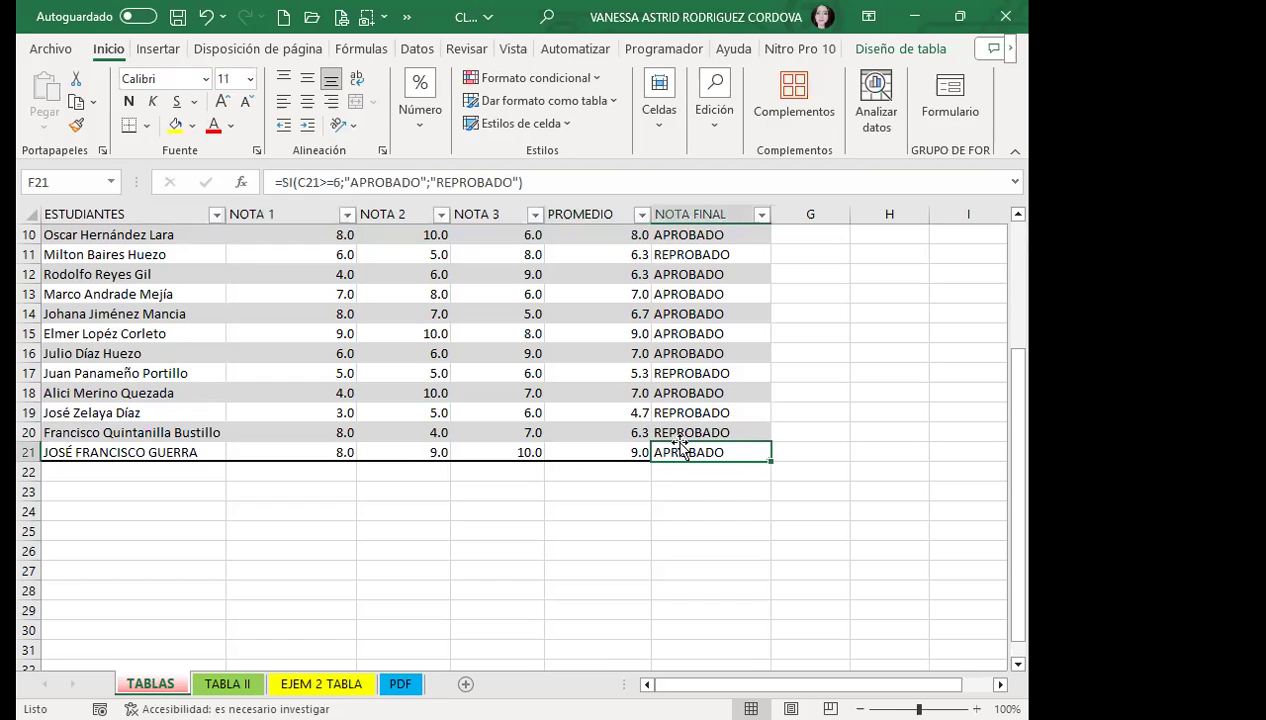
{"action": "left_click", "coordinate": [572, 441]}
{"action": "left_click", "coordinate": [131, 469]}
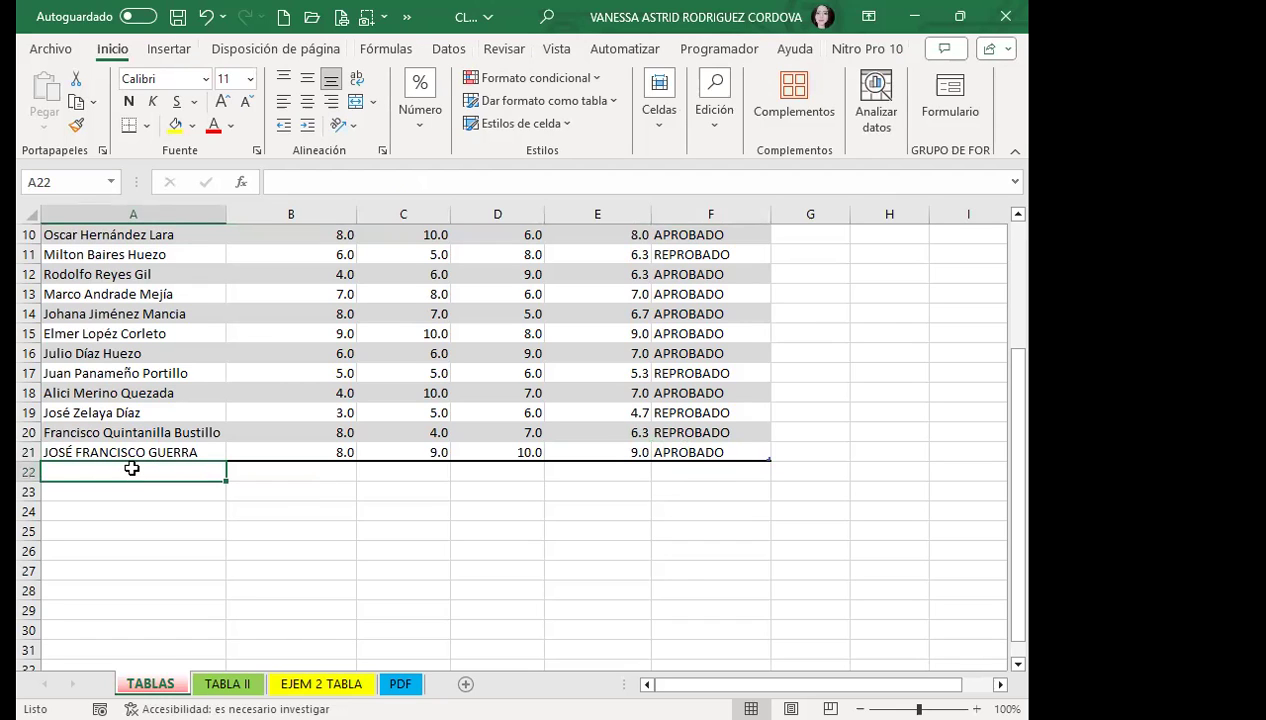
{"action": "scroll", "coordinate": [461, 362], "scroll_direction": "up", "scroll_amount": 3}
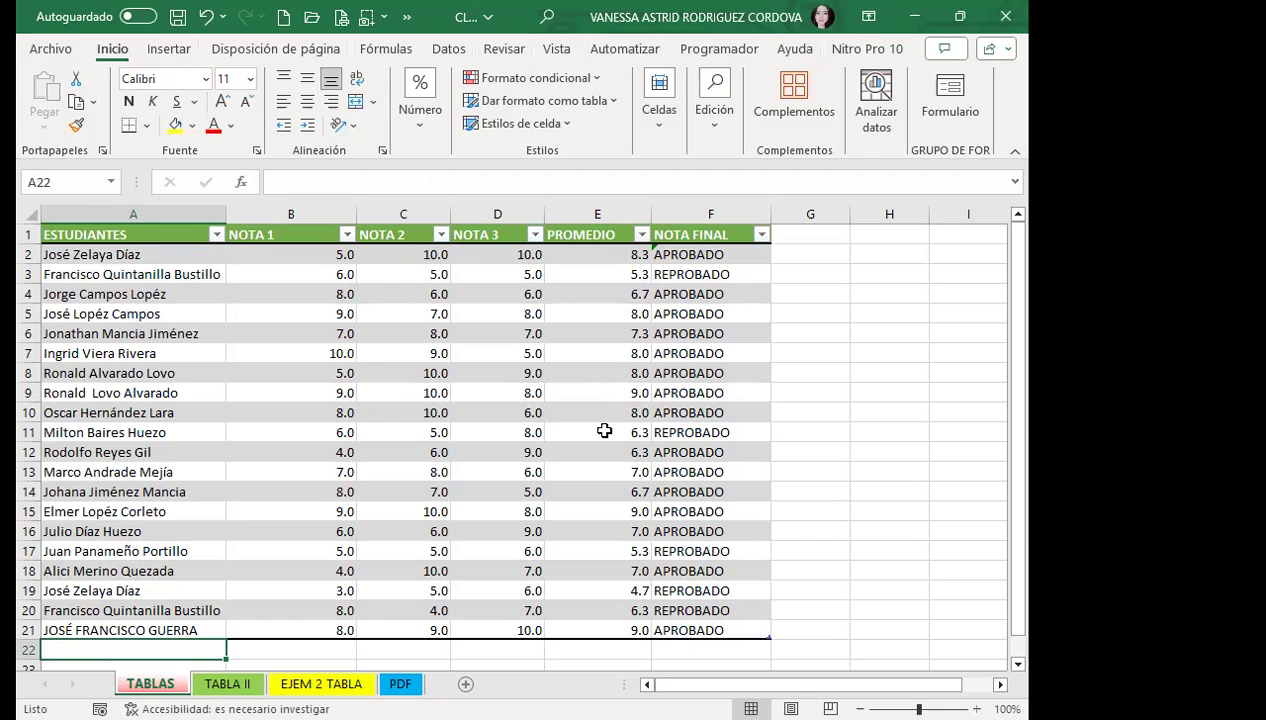
{"action": "scroll", "coordinate": [604, 430], "scroll_direction": "down", "scroll_amount": 3}
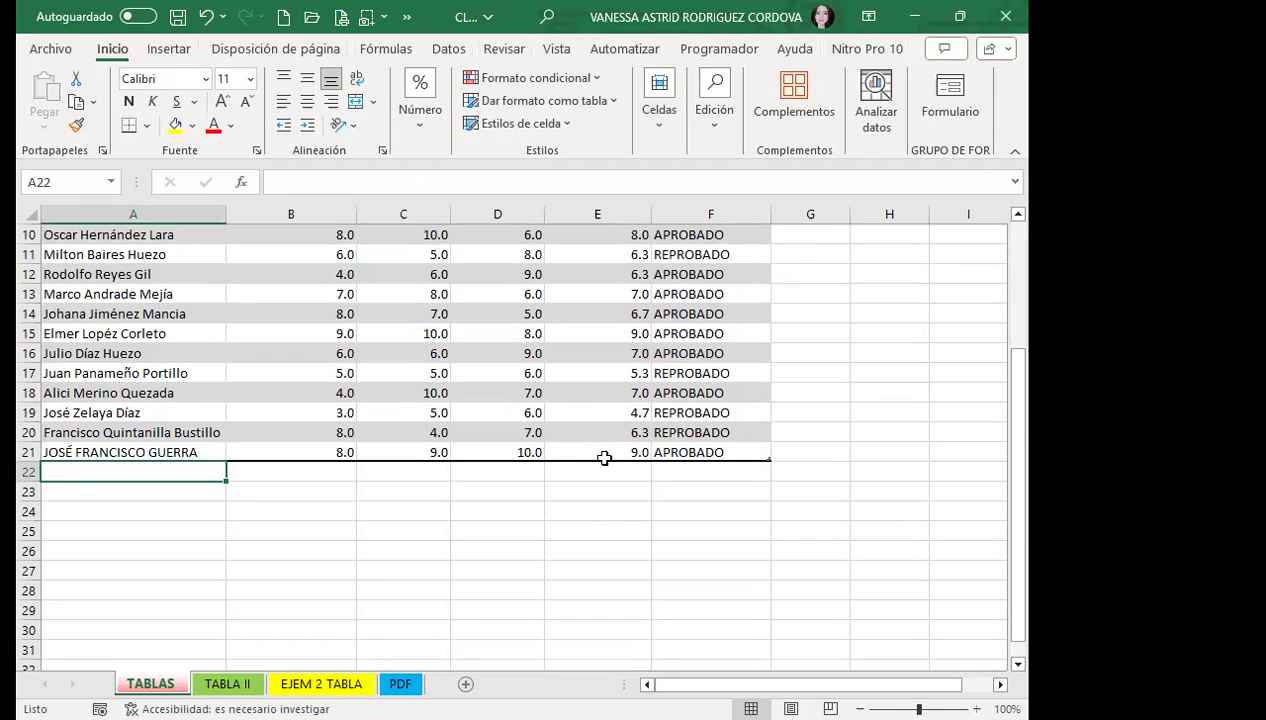
{"action": "left_click", "coordinate": [604, 455]}
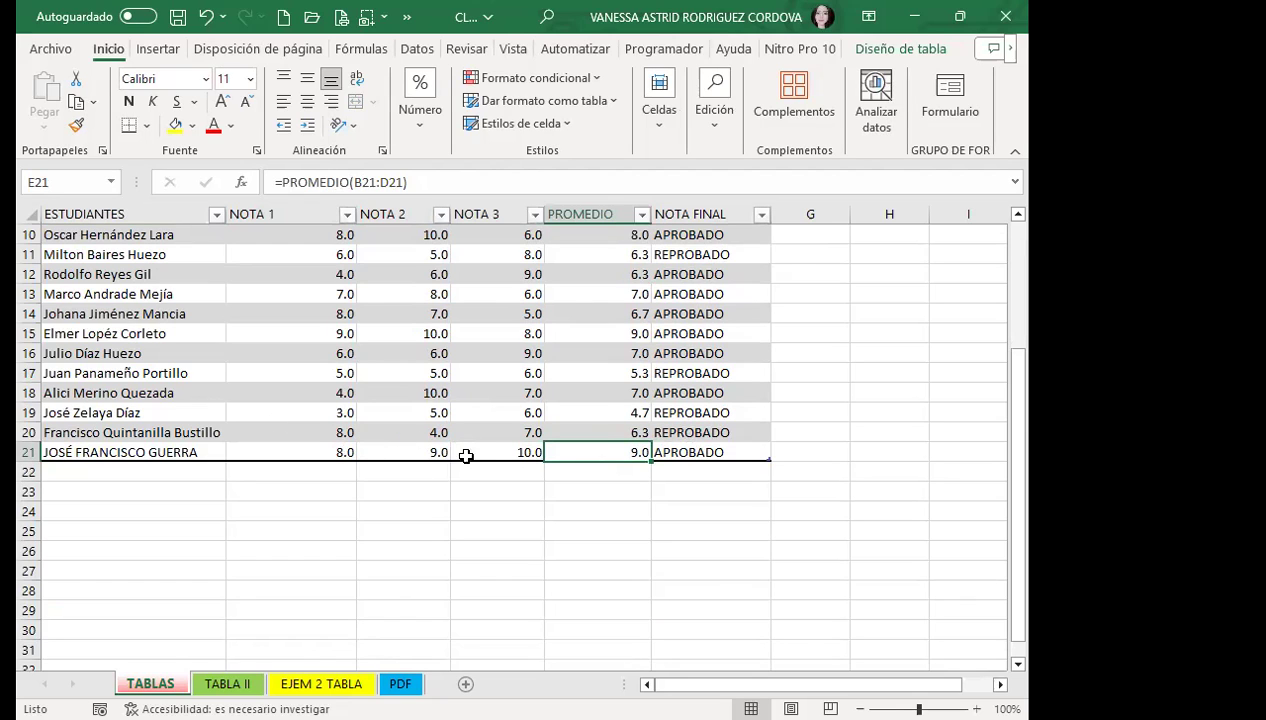
{"action": "left_click", "coordinate": [700, 450]}
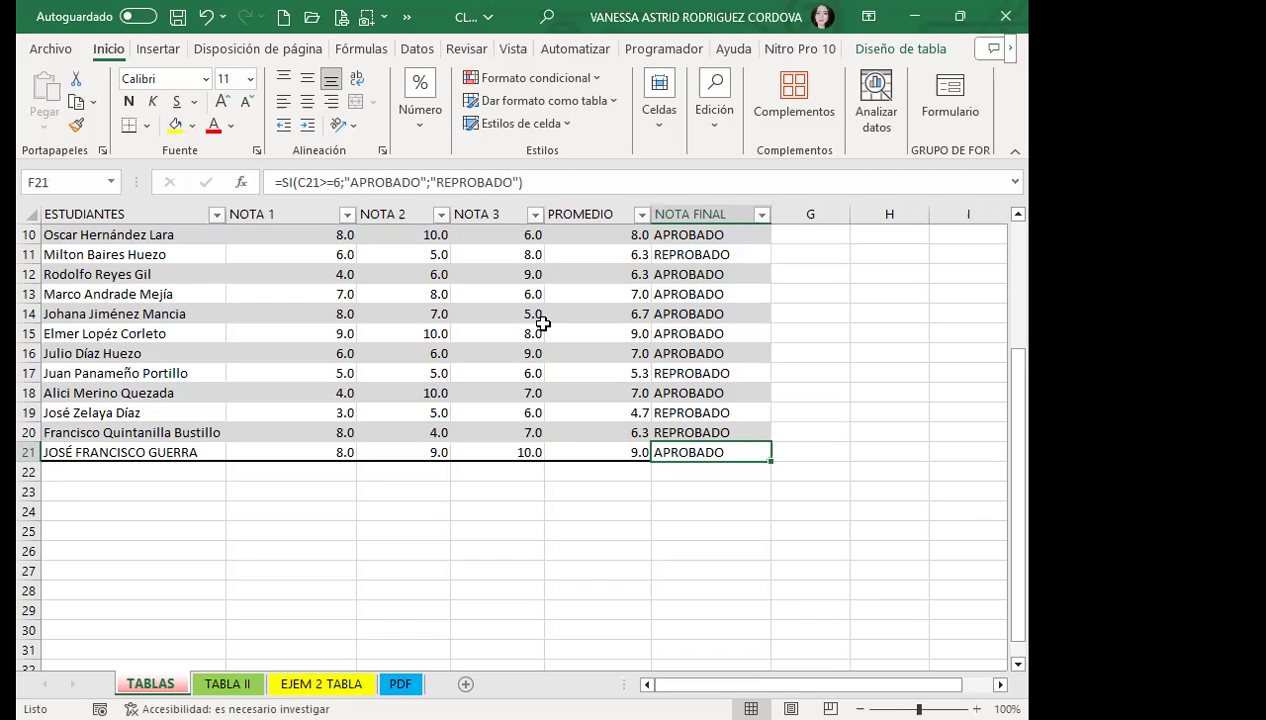
{"action": "scroll", "coordinate": [682, 512], "scroll_direction": "up", "scroll_amount": 3}
{"action": "scroll", "coordinate": [656, 482], "scroll_direction": "down", "scroll_amount": 3}
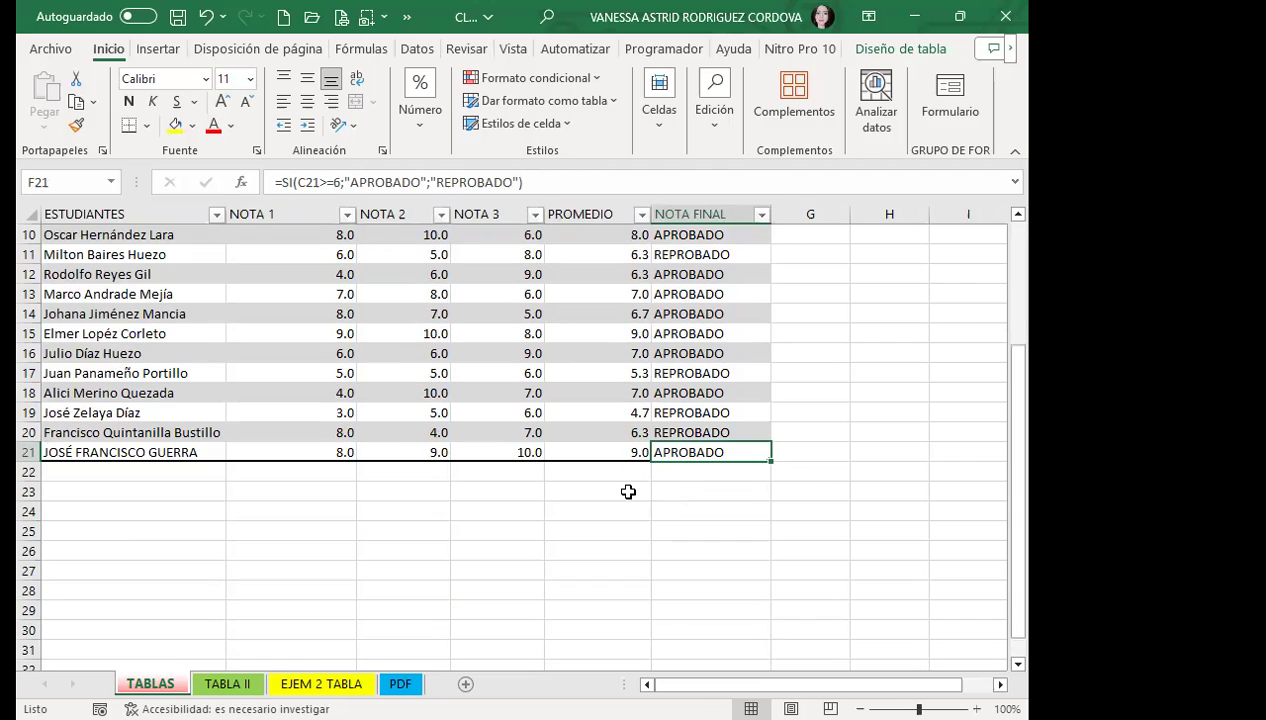
{"action": "left_click", "coordinate": [580, 452]}
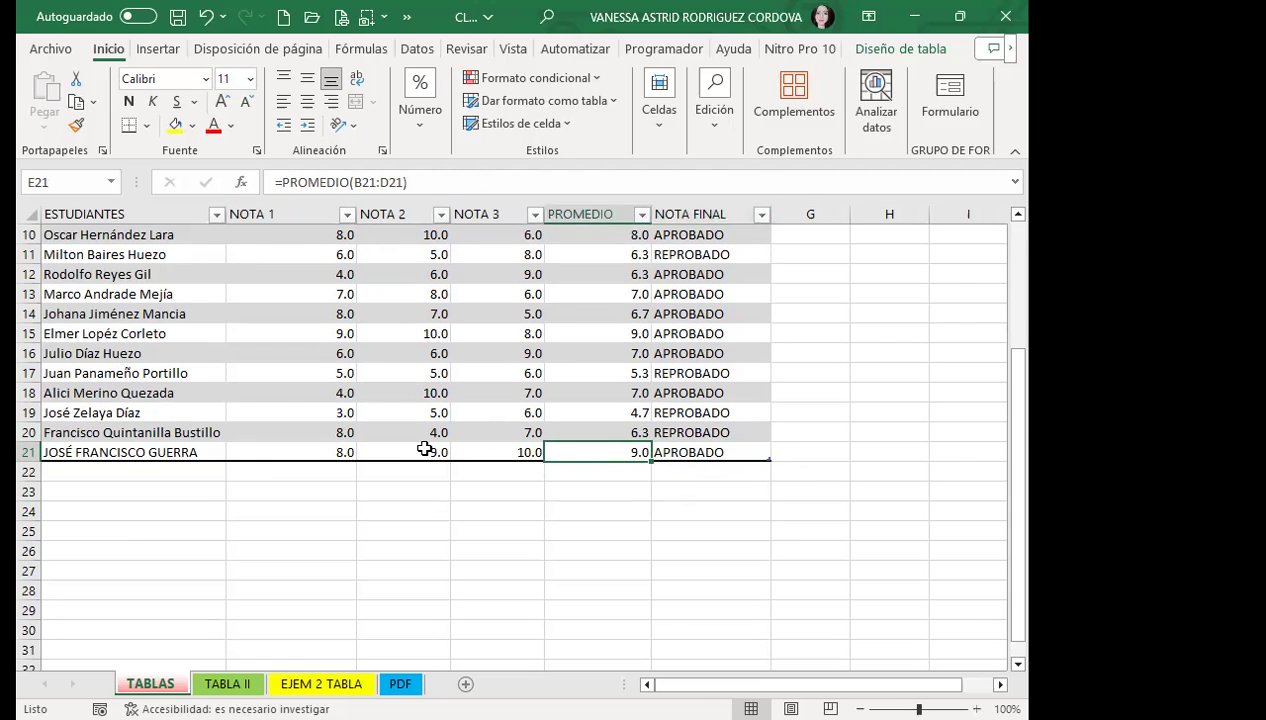
{"action": "left_click", "coordinate": [679, 453]}
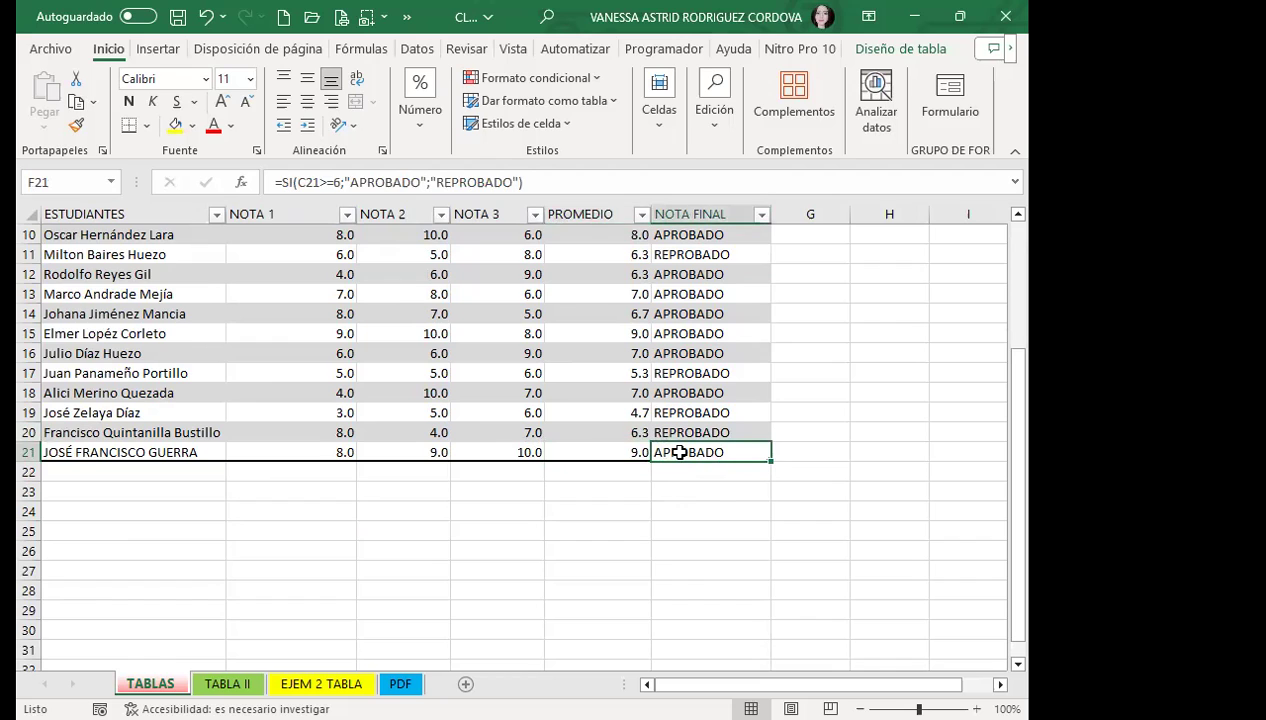
{"action": "scroll", "coordinate": [678, 452], "scroll_direction": "up", "scroll_amount": 3}
{"action": "left_click", "coordinate": [620, 379]}
{"action": "left_click", "coordinate": [683, 372]}
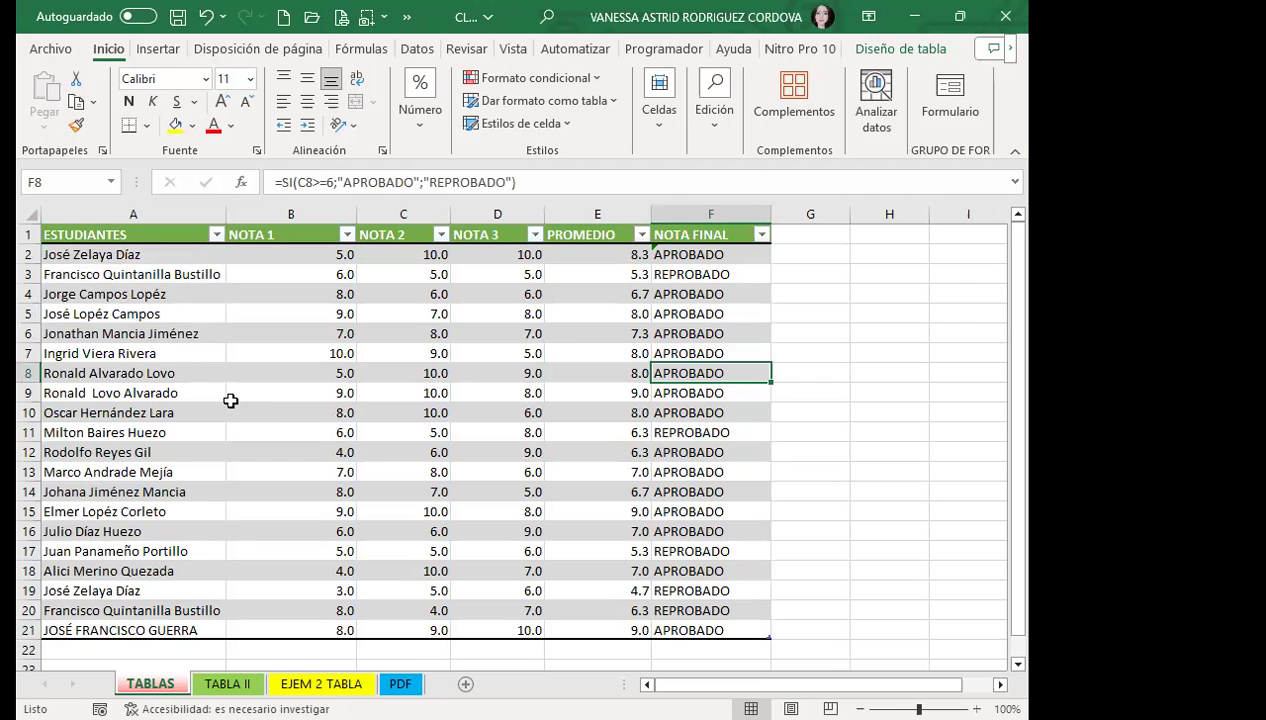
{"action": "left_click", "coordinate": [230, 399]}
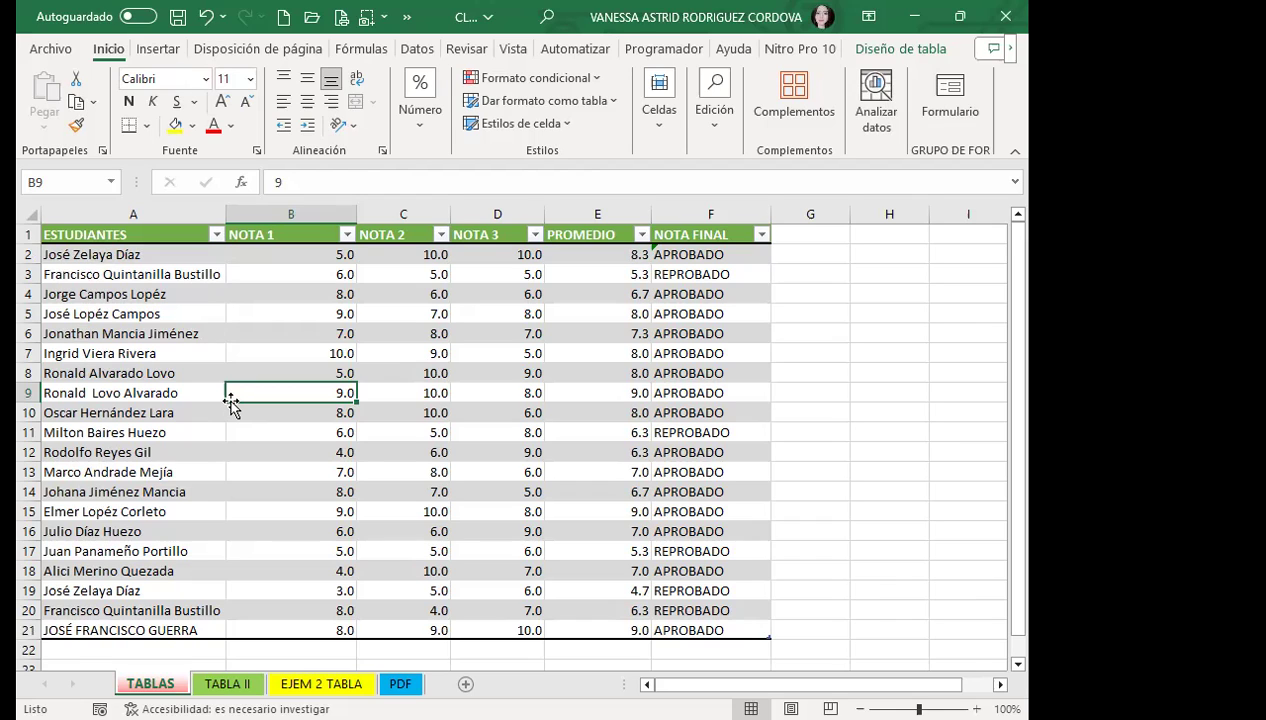
{"action": "key", "text": "ctrl+Page_Down"}
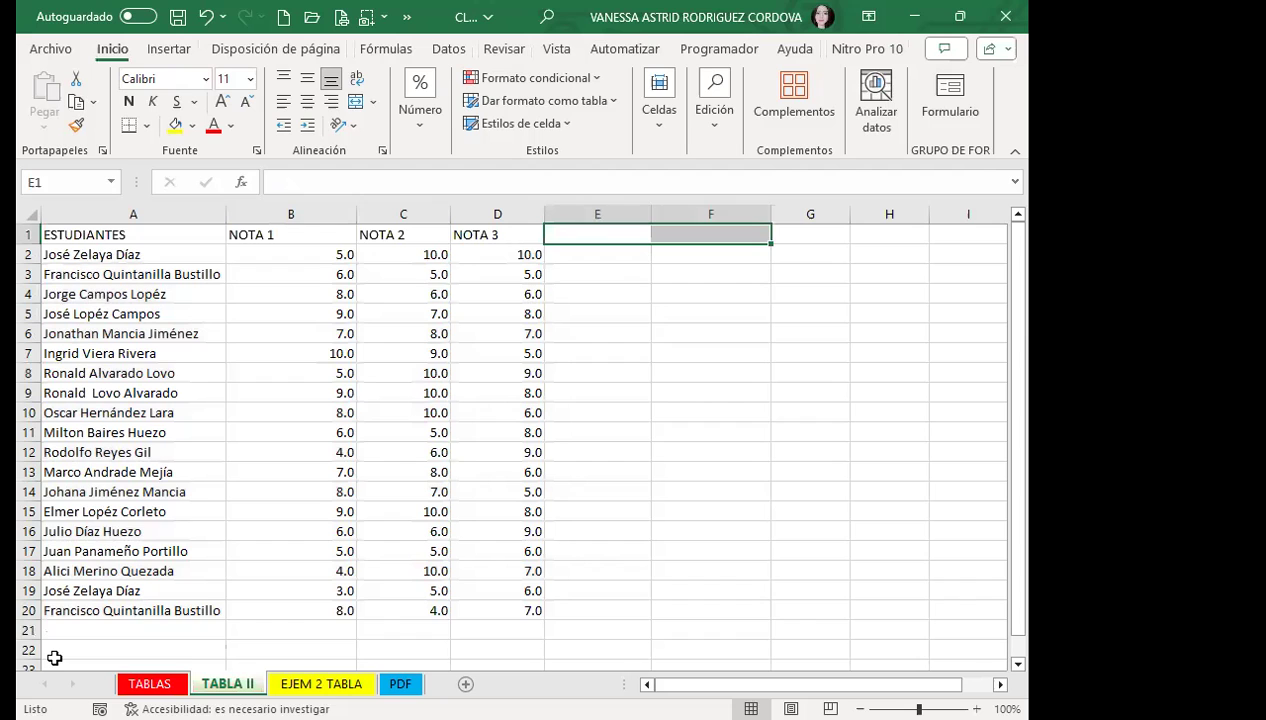
{"action": "key", "text": "ctrl+Page_Up"}
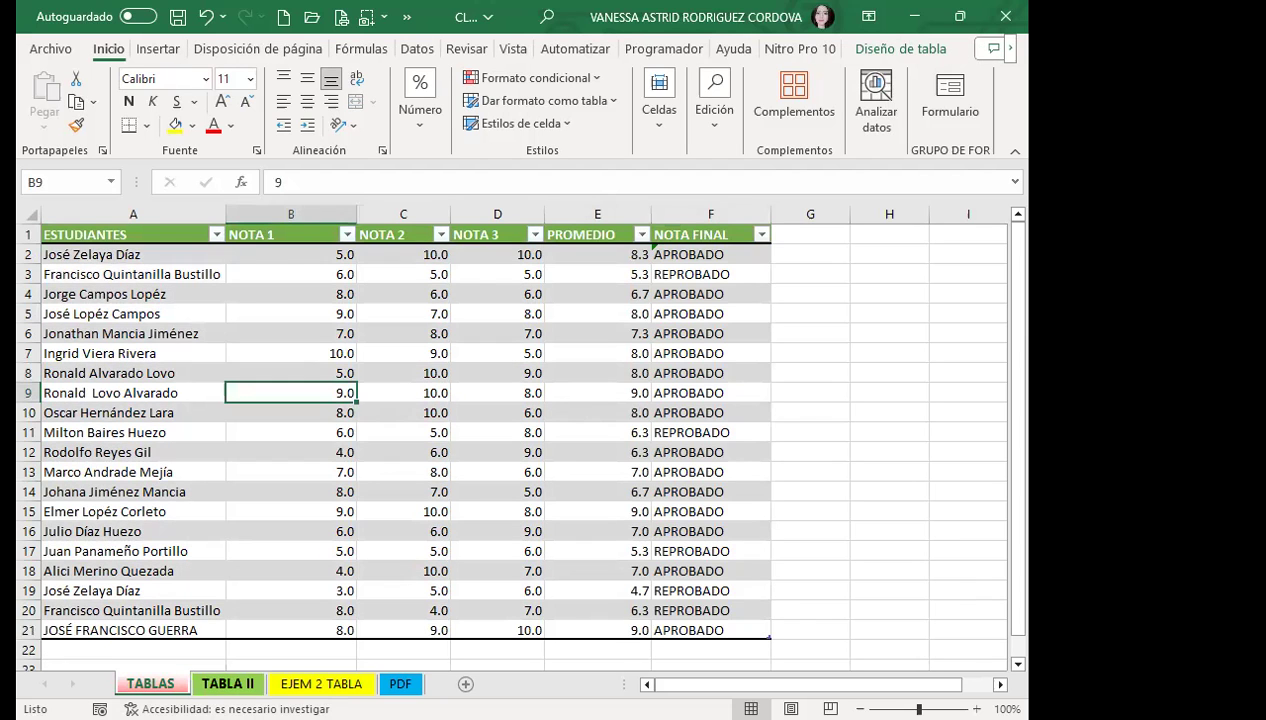
{"action": "key", "text": "ctrl+Page_Down"}
{"action": "left_click", "coordinate": [568, 234]}
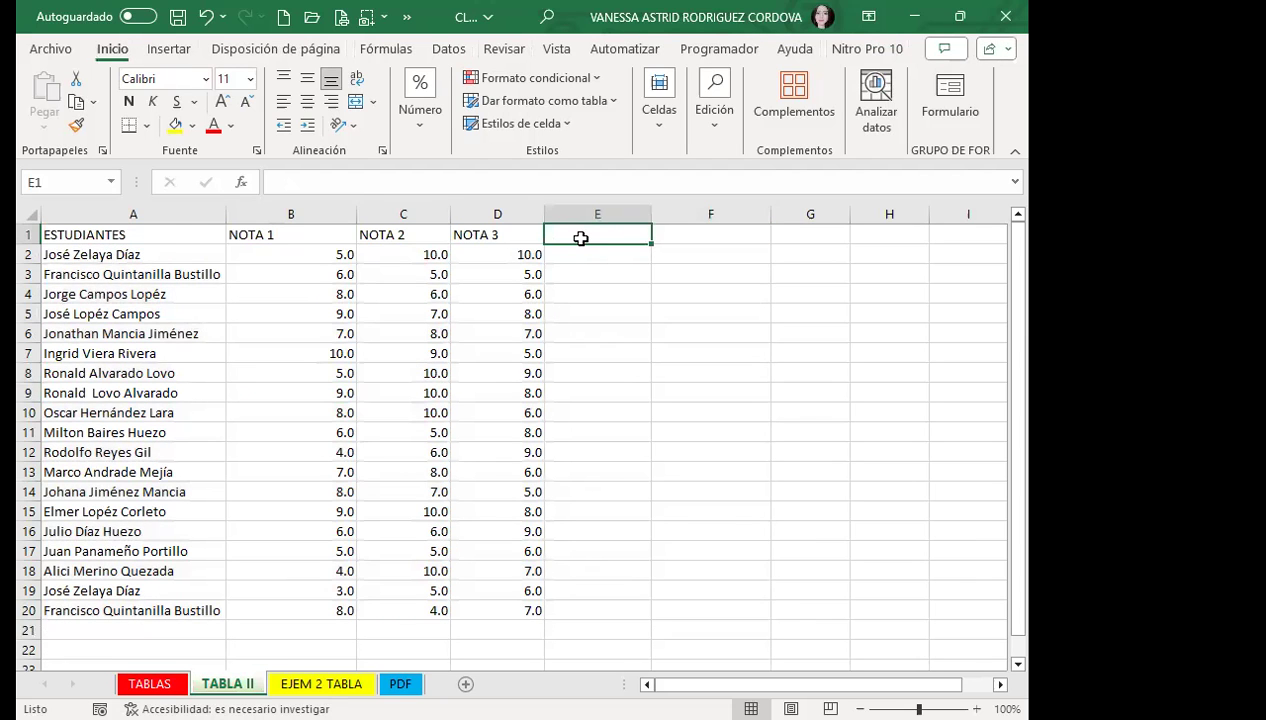
{"action": "type", "text": "PROME"}
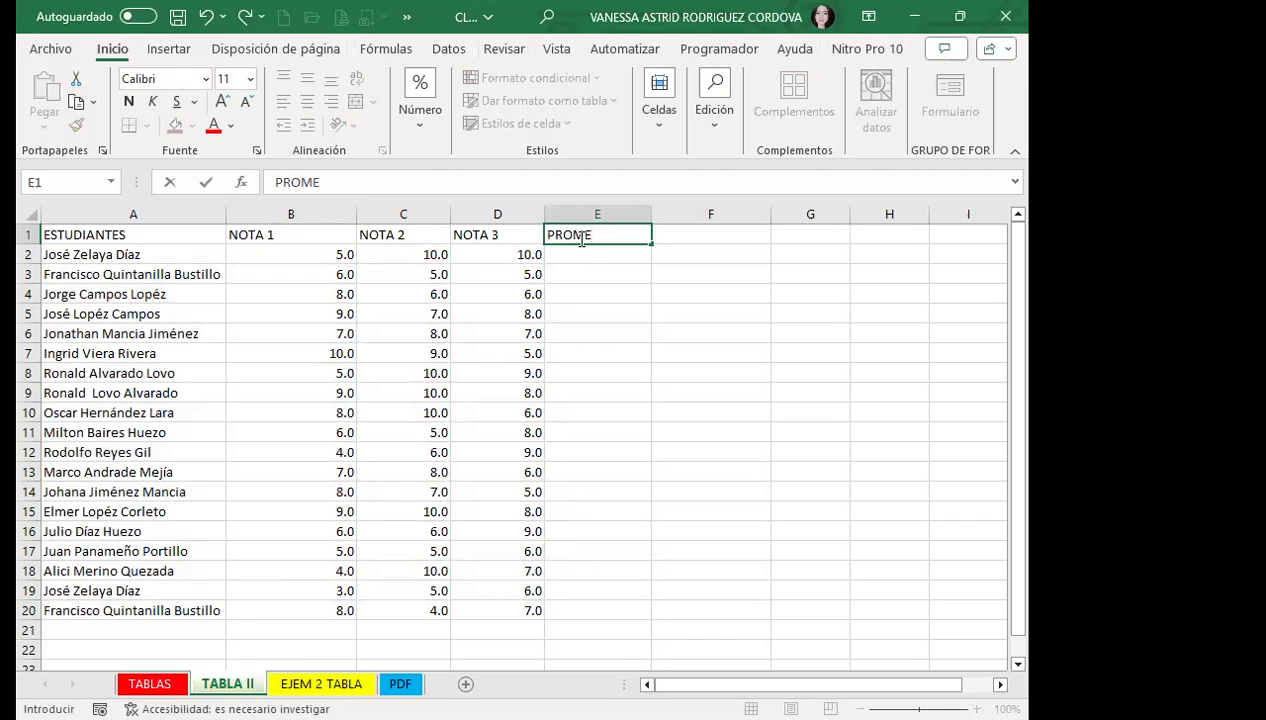
{"action": "key", "text": "BackSpace"}
{"action": "key", "text": "BackSpace"}
{"action": "key", "text": "BackSpace"}
{"action": "left_click", "coordinate": [259, 350]}
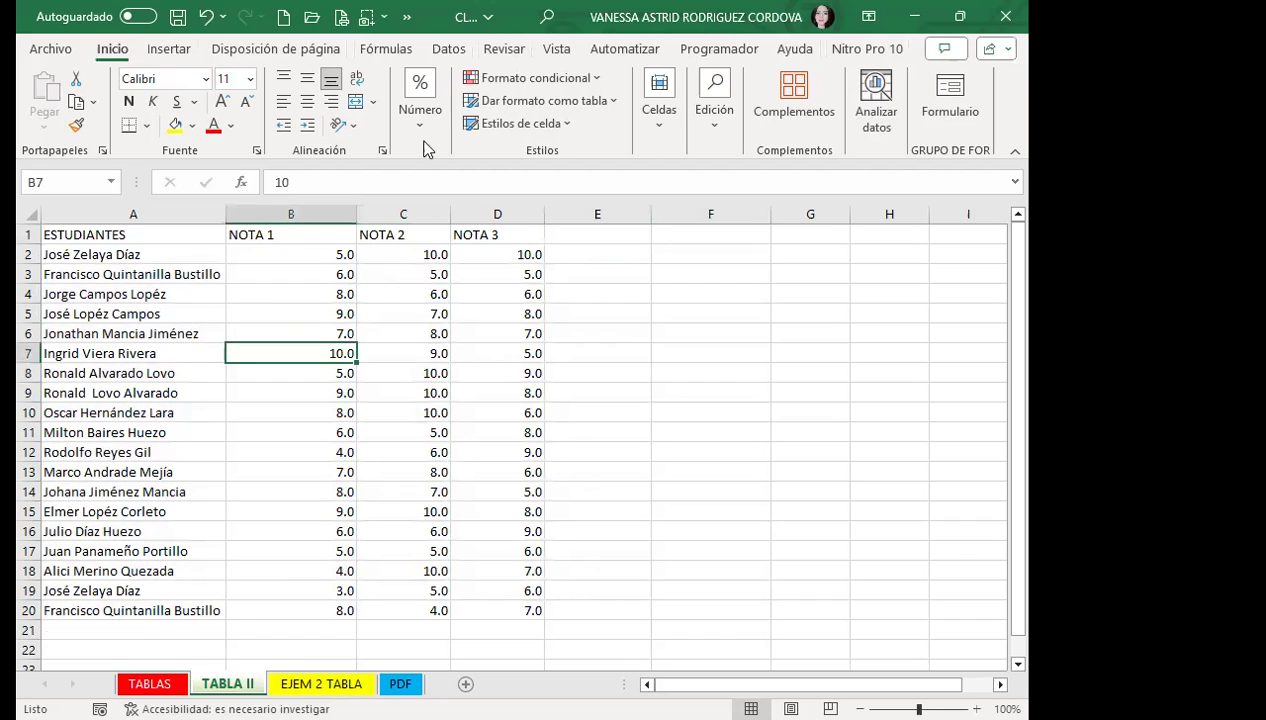
Step: Create a Nuevo estilo de tabla and open formatting for the Toda la tabla element
{"action": "left_click", "coordinate": [527, 104]}
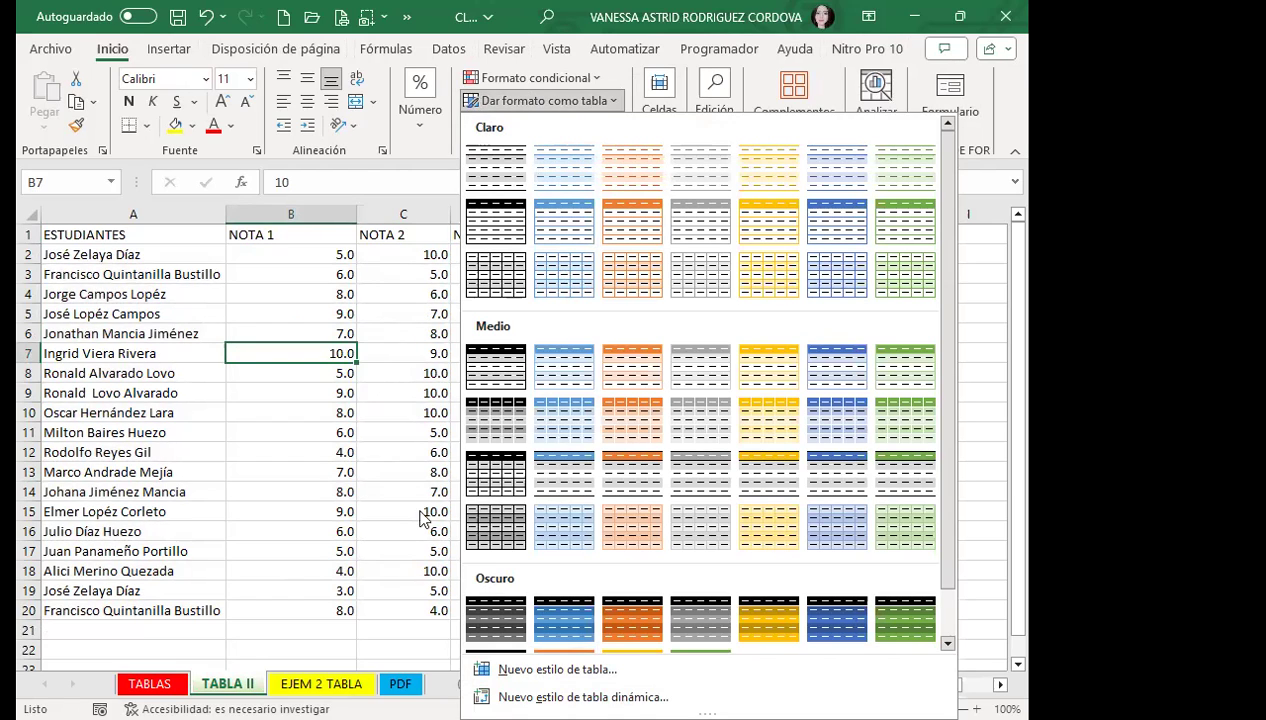
{"action": "left_click", "coordinate": [540, 670]}
{"action": "left_click", "coordinate": [256, 381]}
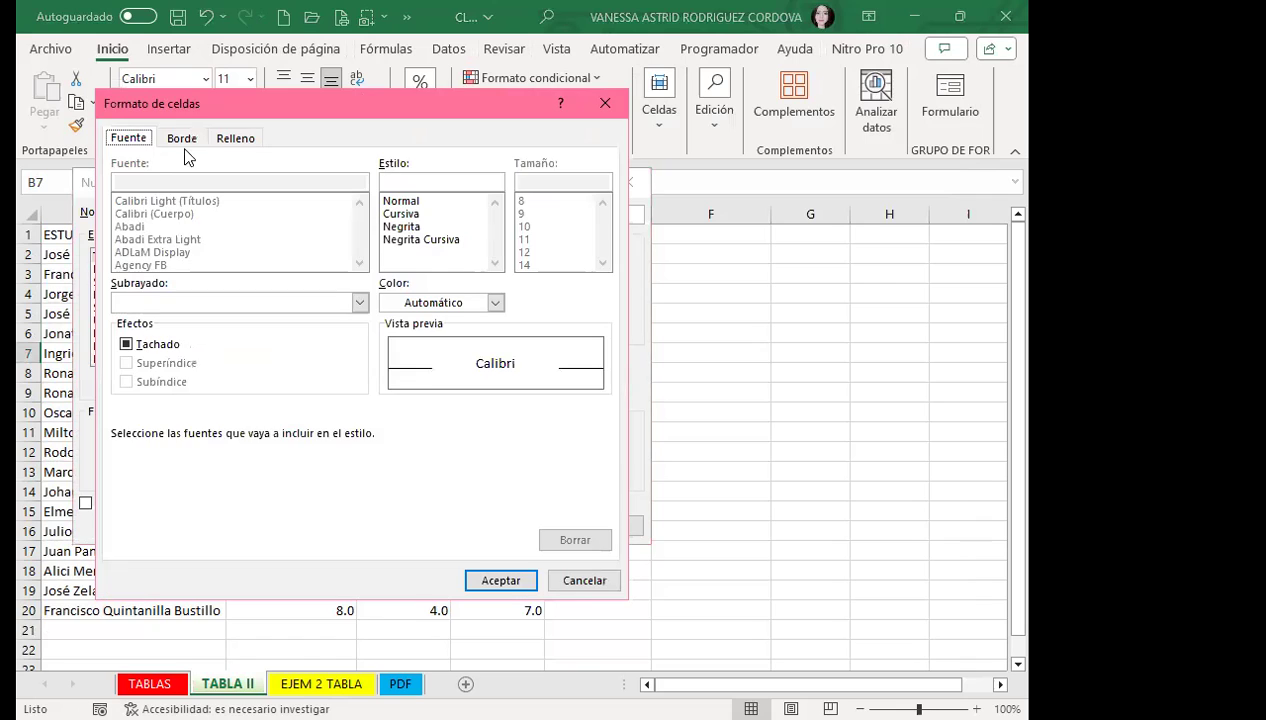
Step: Give the style thick red outline and inside borders, and bring up its gradient fill effects
{"action": "left_click", "coordinate": [182, 139]}
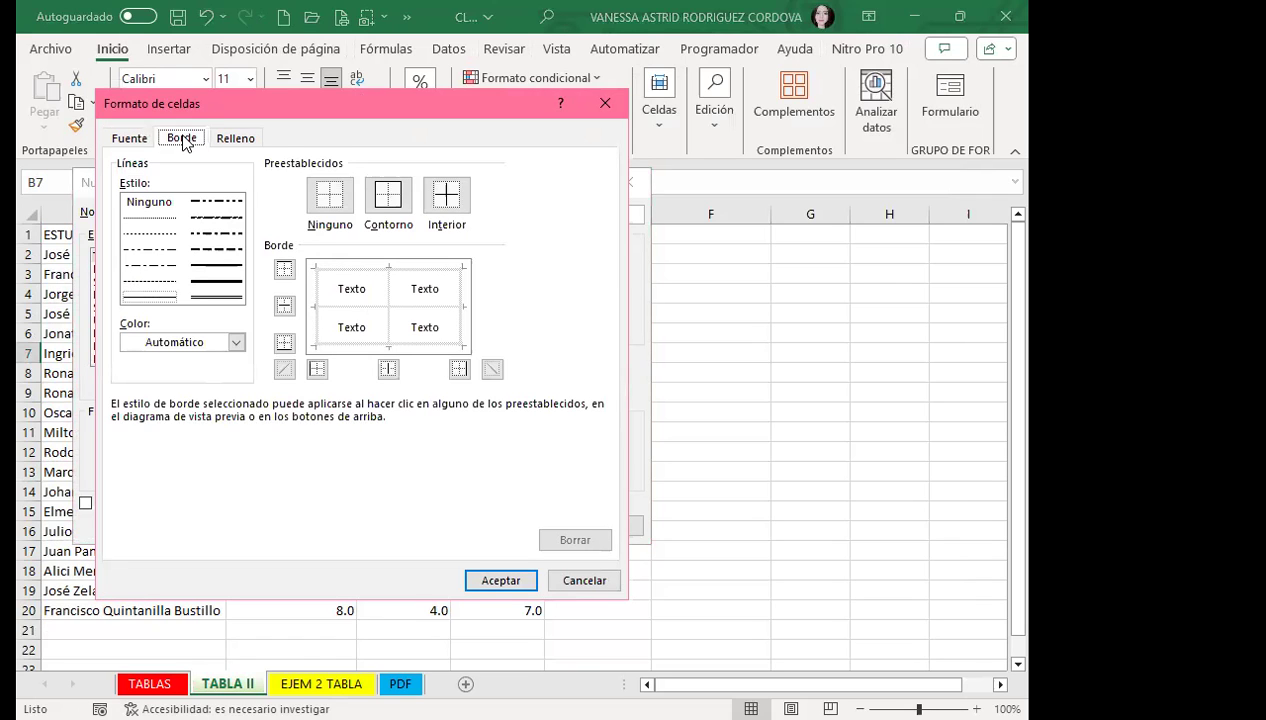
{"action": "left_click", "coordinate": [224, 283]}
{"action": "left_click", "coordinate": [237, 343]}
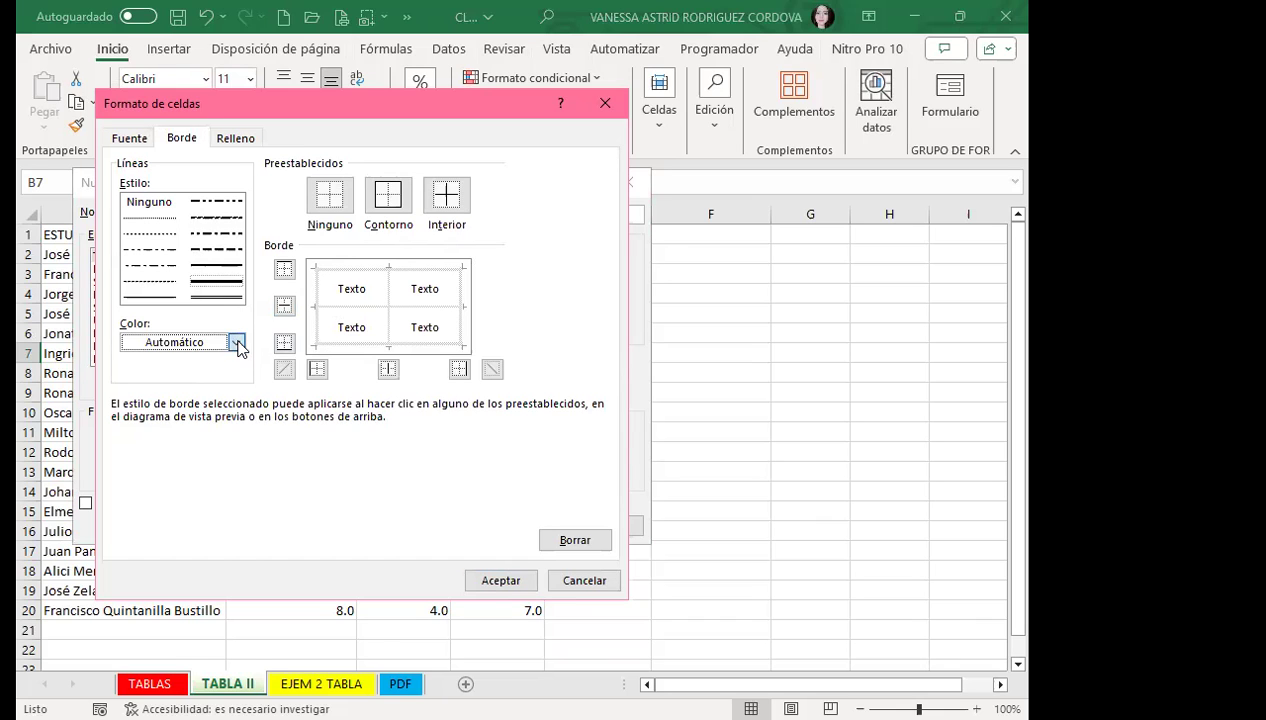
{"action": "left_click", "coordinate": [237, 343]}
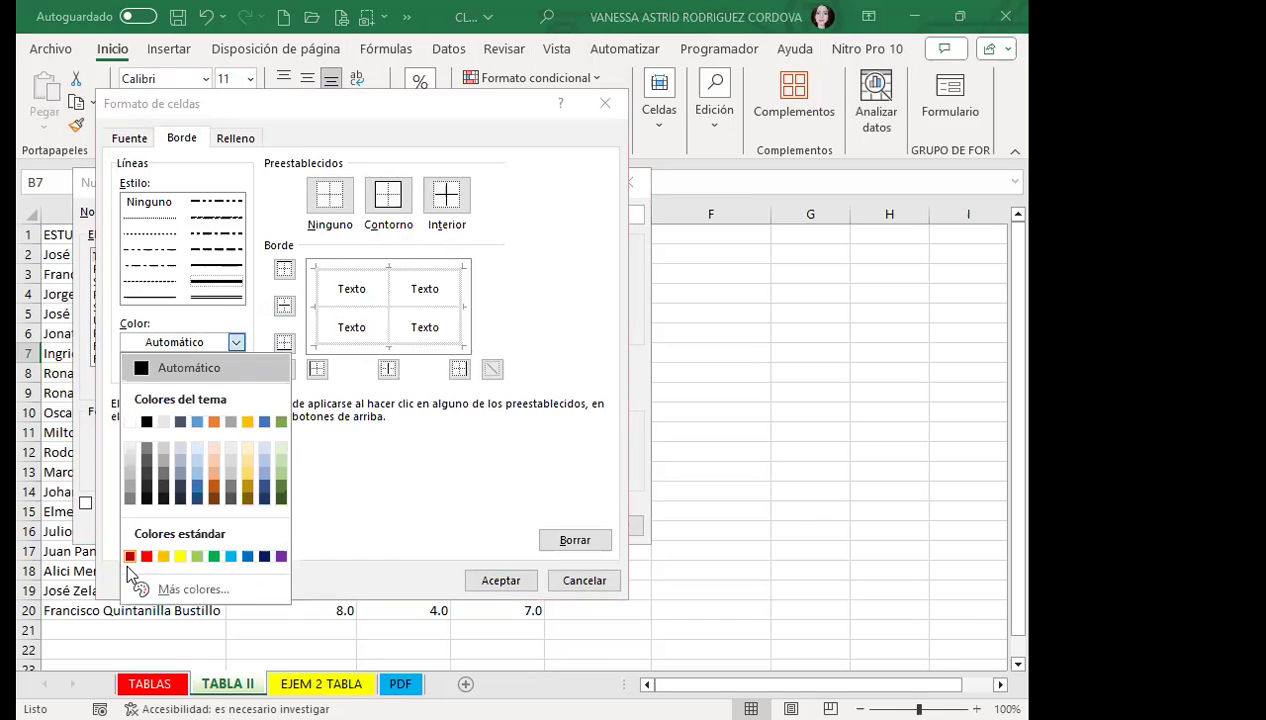
{"action": "left_click", "coordinate": [376, 228]}
{"action": "left_click", "coordinate": [446, 198]}
{"action": "left_click", "coordinate": [236, 138]}
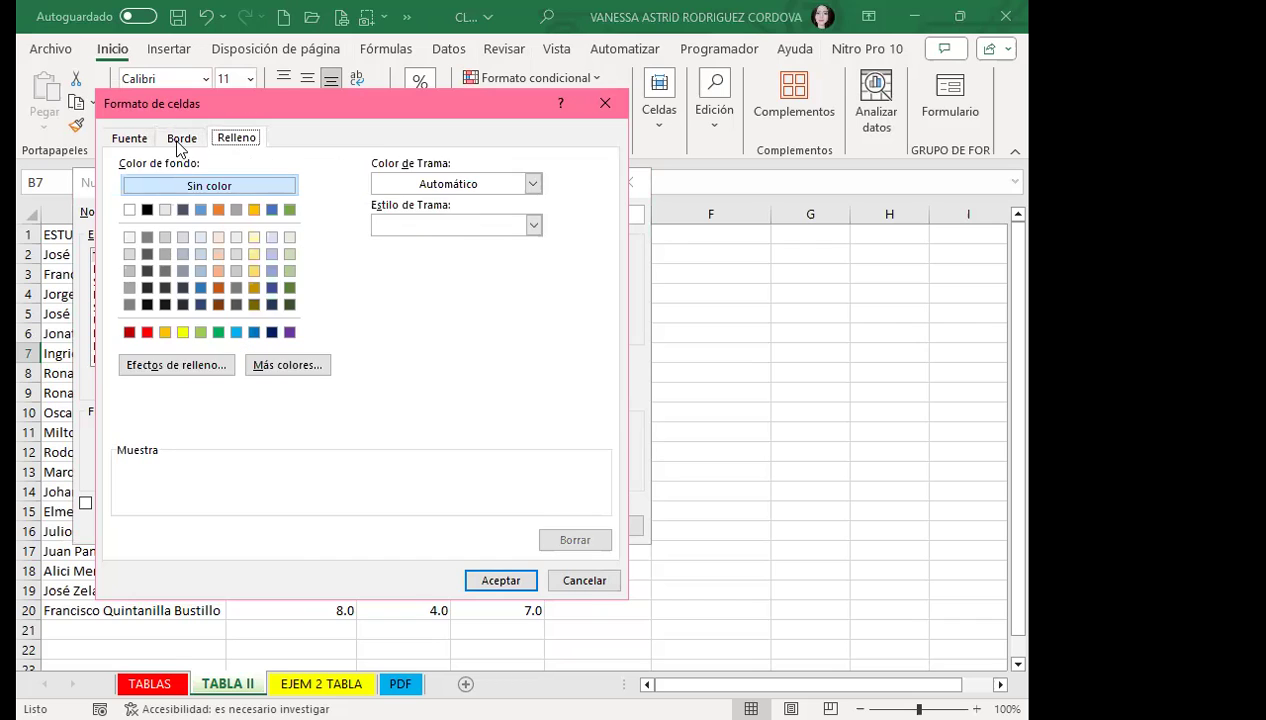
{"action": "left_click", "coordinate": [161, 372]}
Step: Give Estilo de tabla 1 a pink-to-cyan gradient fill via Más colores and save the style
{"action": "left_click", "coordinate": [449, 228]}
{"action": "left_click", "coordinate": [379, 441]}
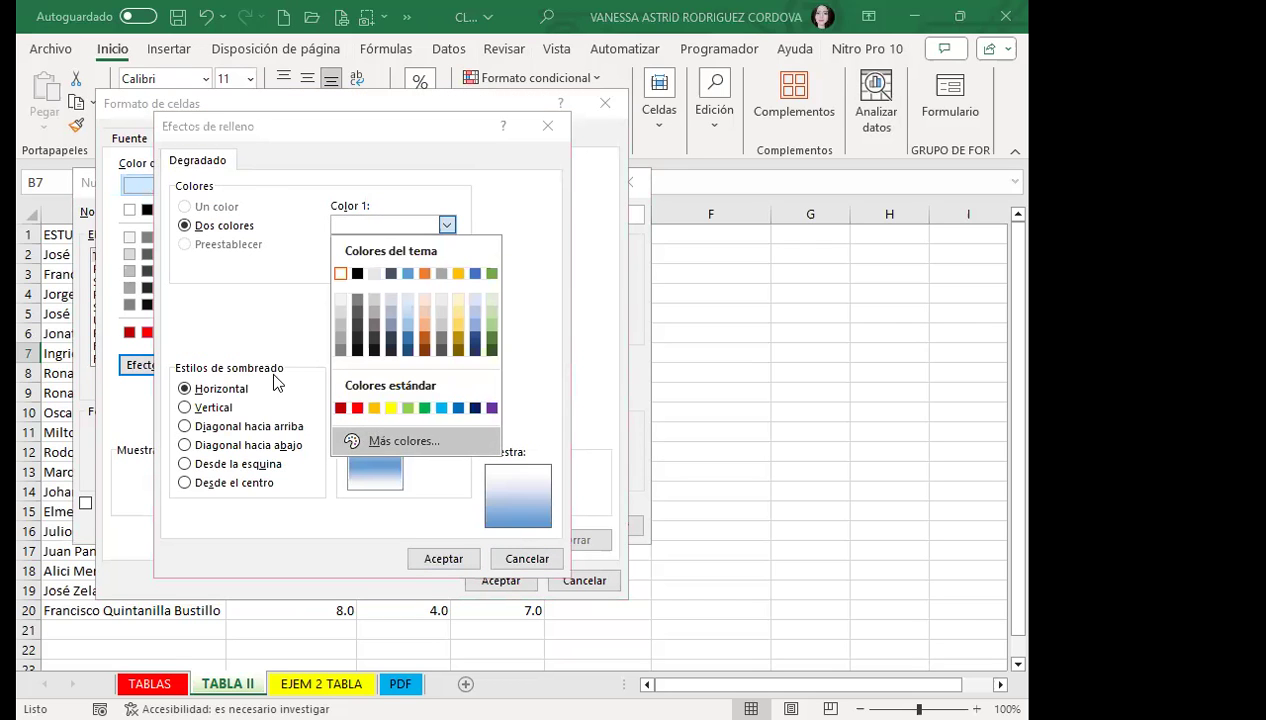
{"action": "left_click", "coordinate": [317, 364]}
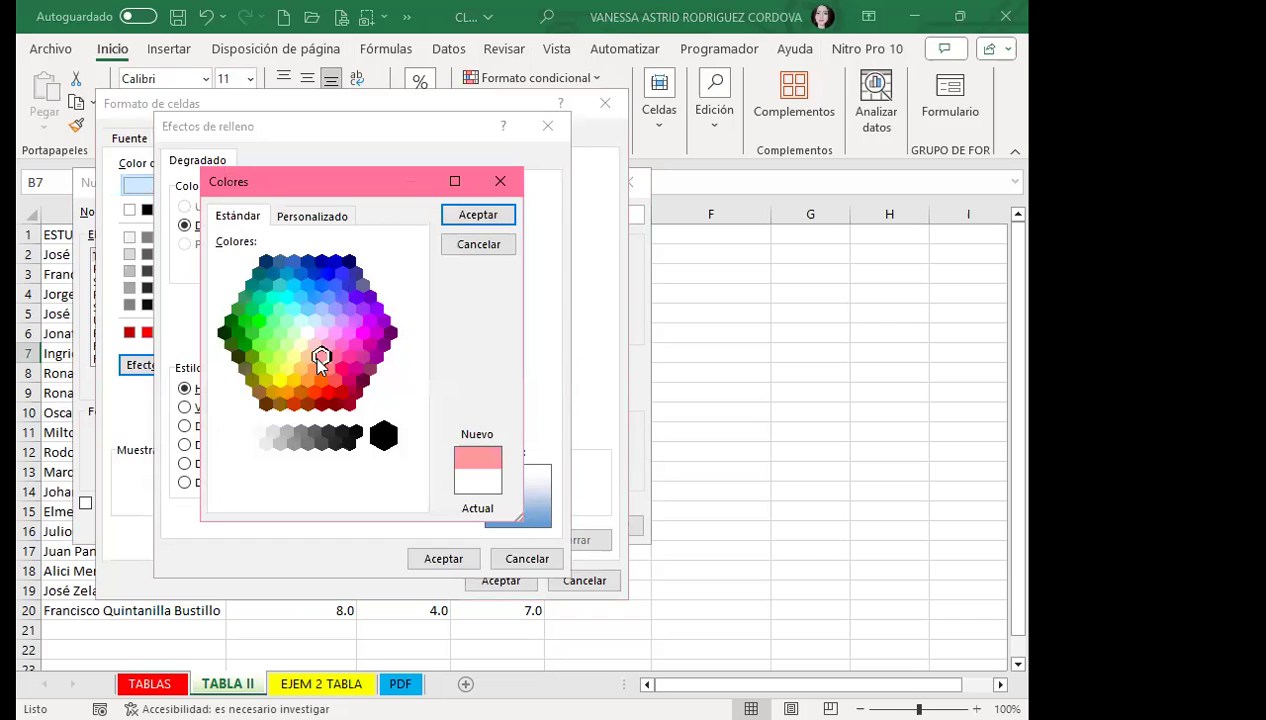
{"action": "left_click", "coordinate": [460, 217]}
{"action": "left_click", "coordinate": [449, 268]}
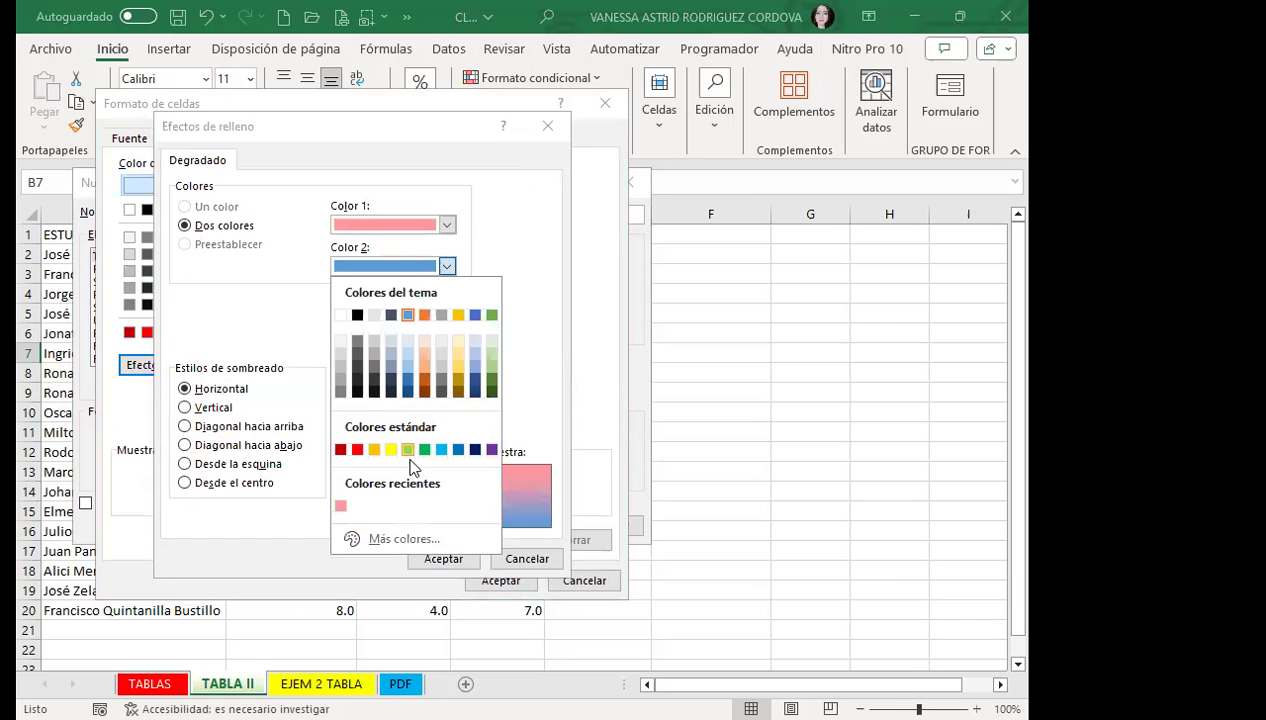
{"action": "left_click", "coordinate": [379, 540]}
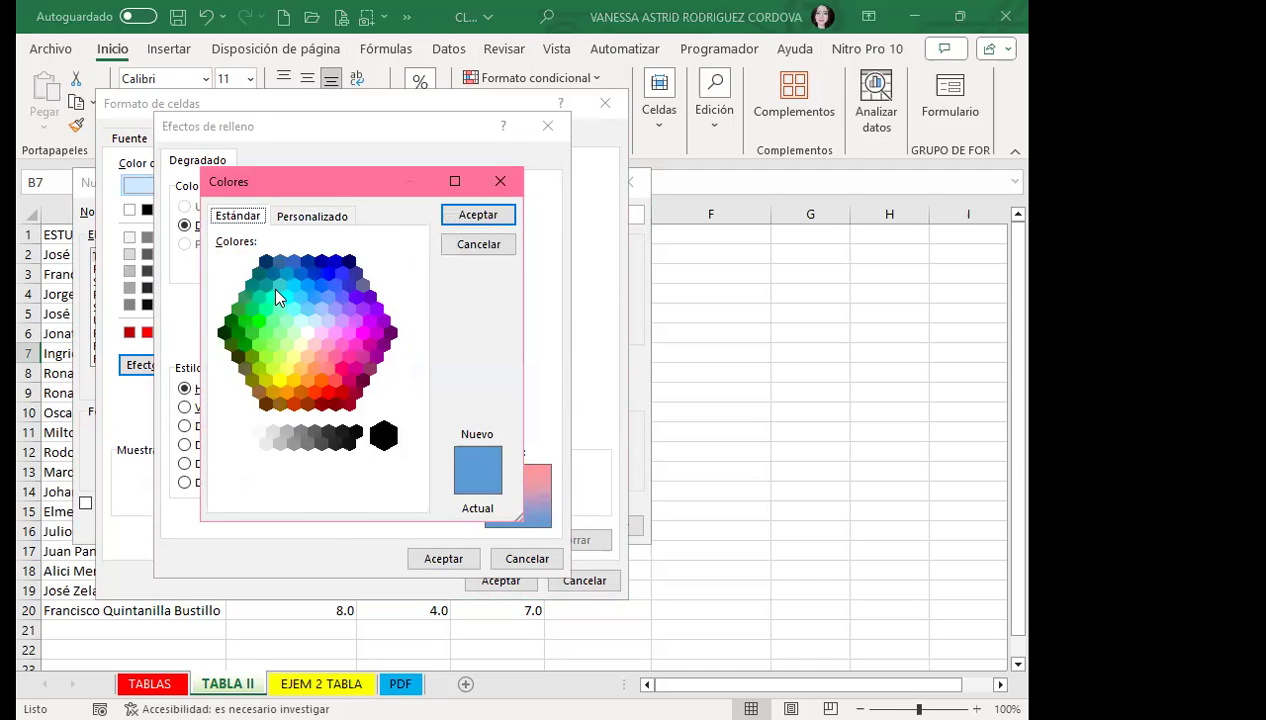
{"action": "left_click", "coordinate": [279, 285]}
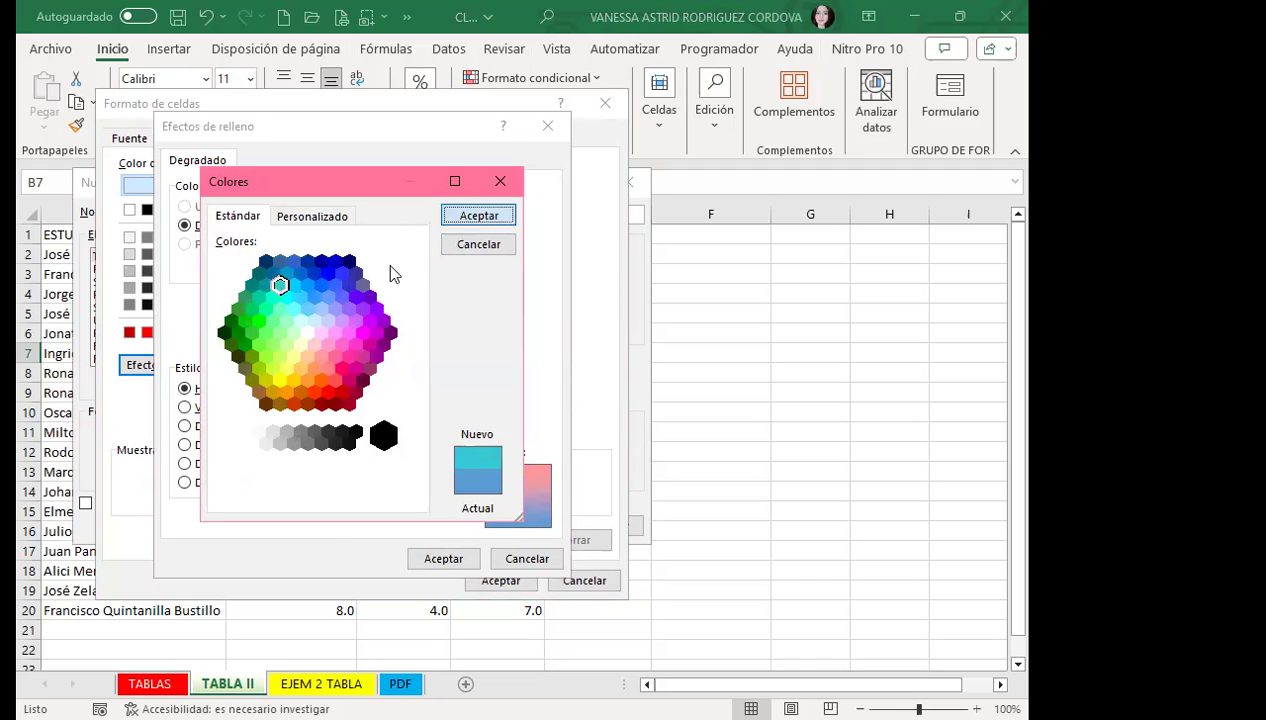
{"action": "left_click", "coordinate": [479, 215]}
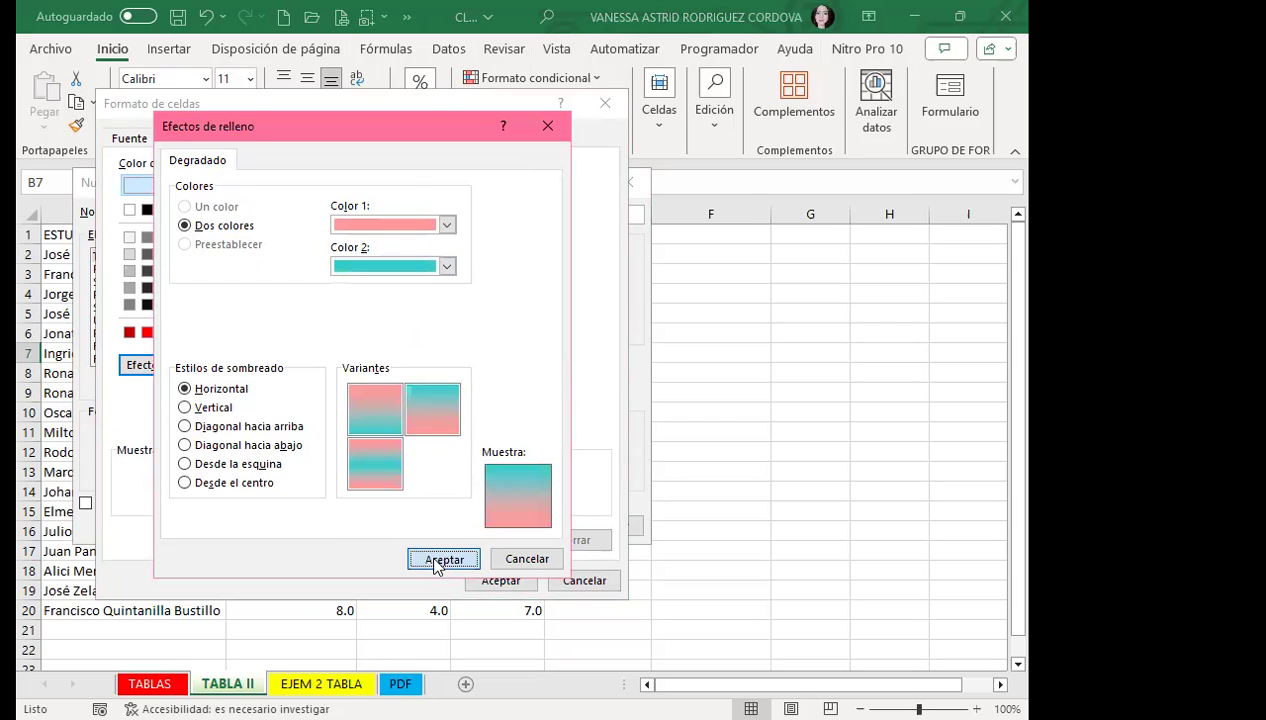
{"action": "left_click", "coordinate": [440, 560]}
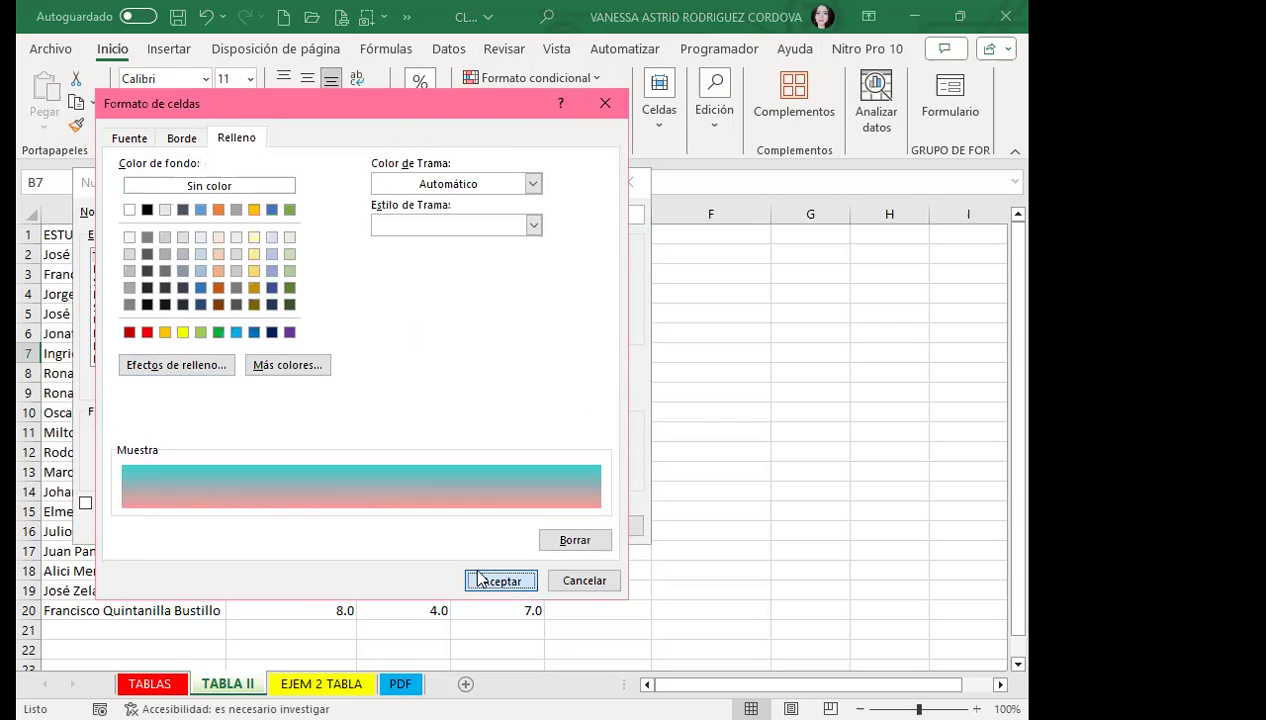
{"action": "left_click", "coordinate": [497, 583]}
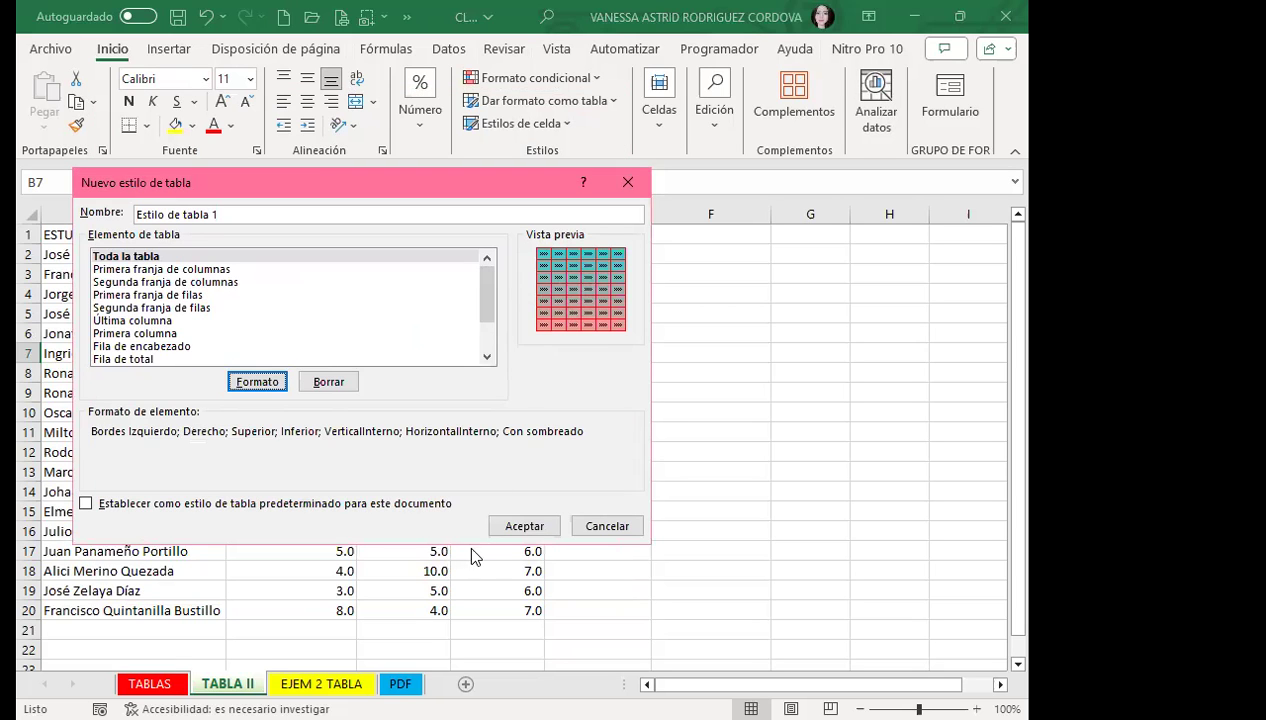
{"action": "left_click", "coordinate": [521, 526]}
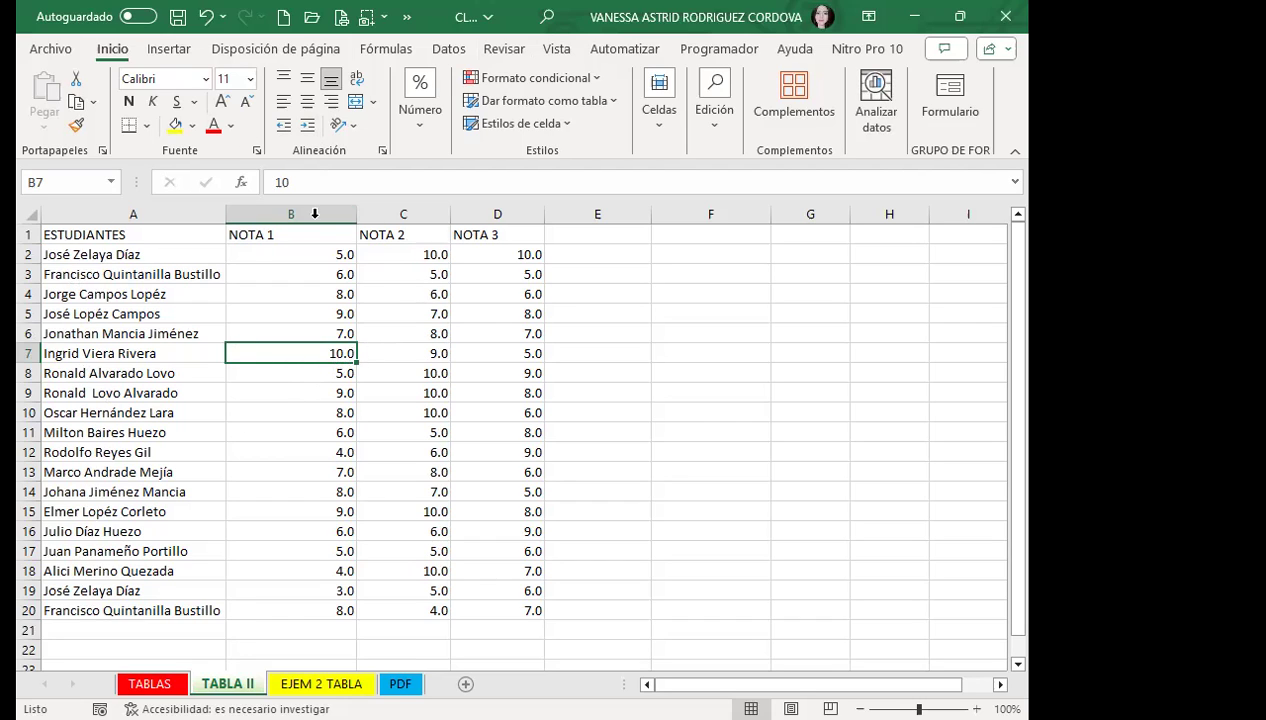
Step: Format the TABLA II grades range as table Tabla2 with the custom pink-and-cyan style
{"action": "left_click", "coordinate": [614, 101]}
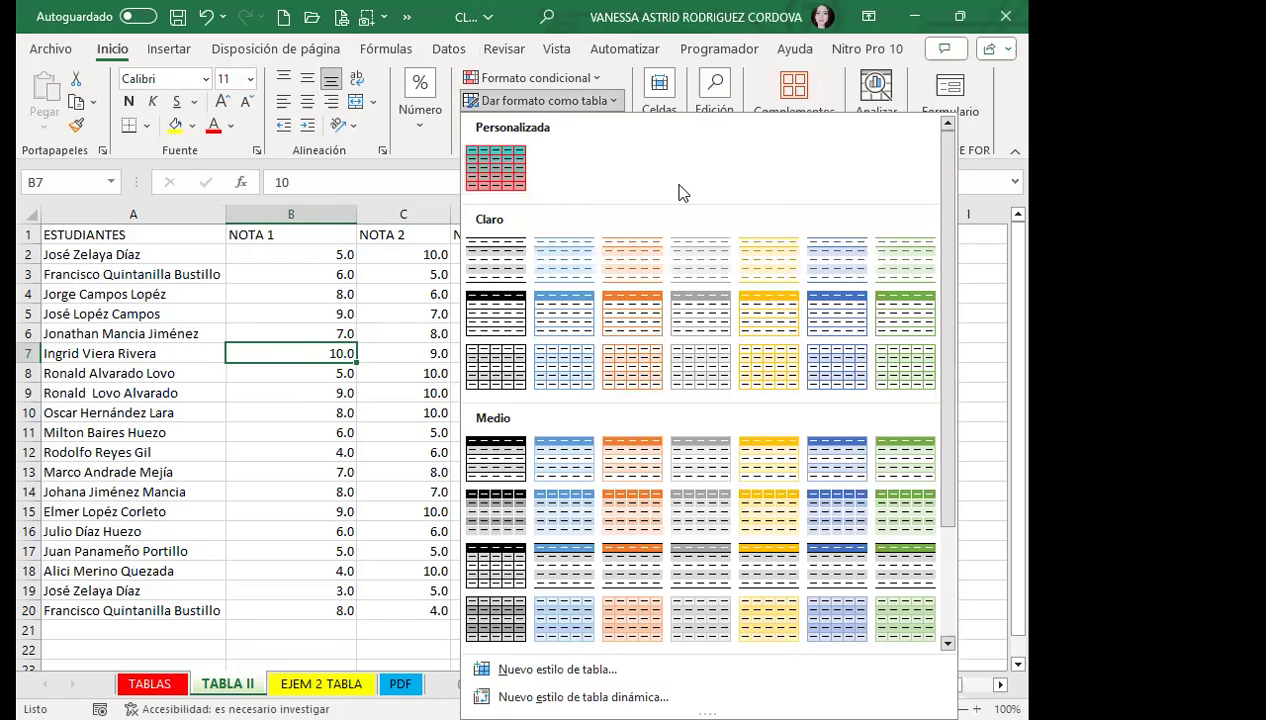
{"action": "left_click", "coordinate": [503, 184]}
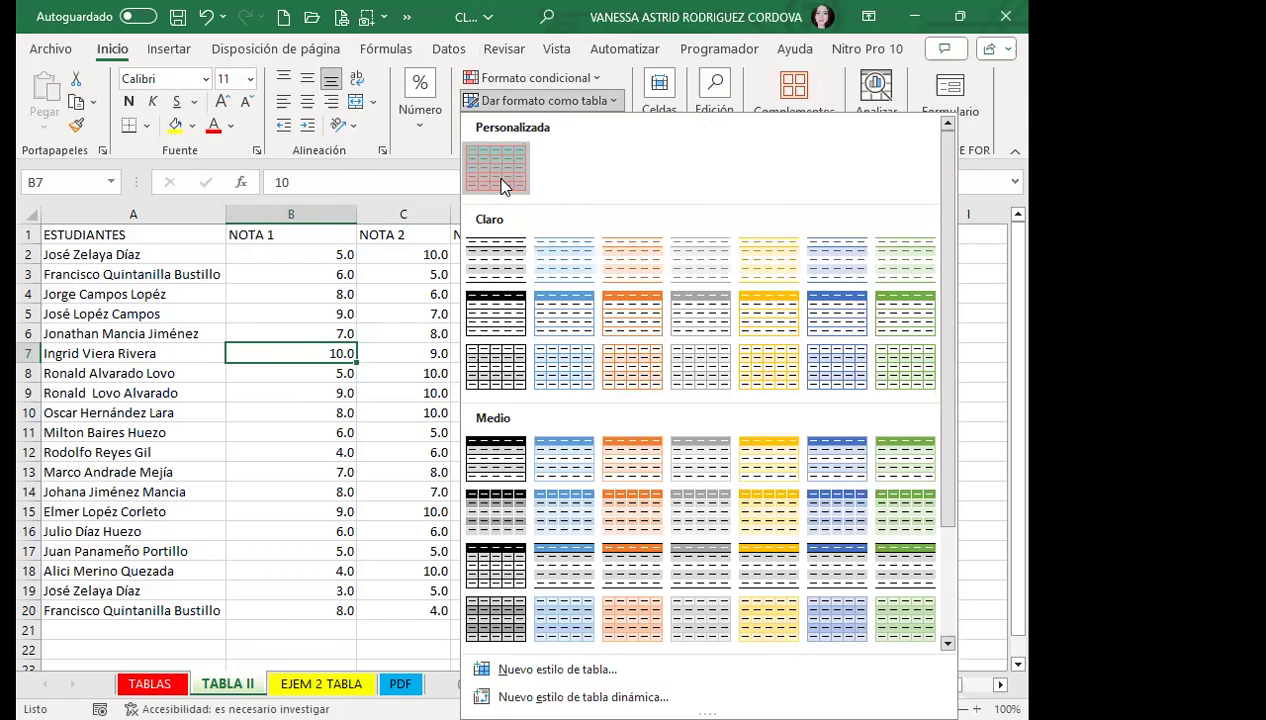
{"action": "left_click", "coordinate": [339, 420]}
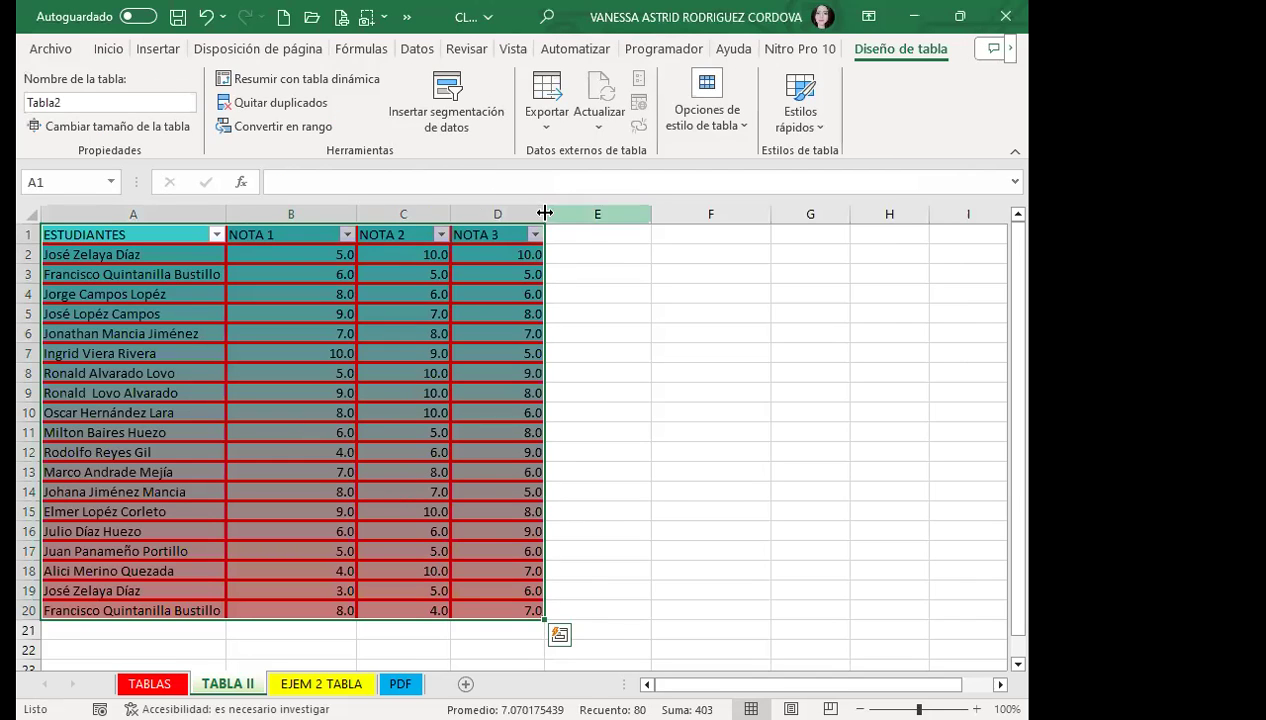
{"action": "left_click", "coordinate": [593, 236]}
{"action": "key", "text": "ctrl+Page_Up"}
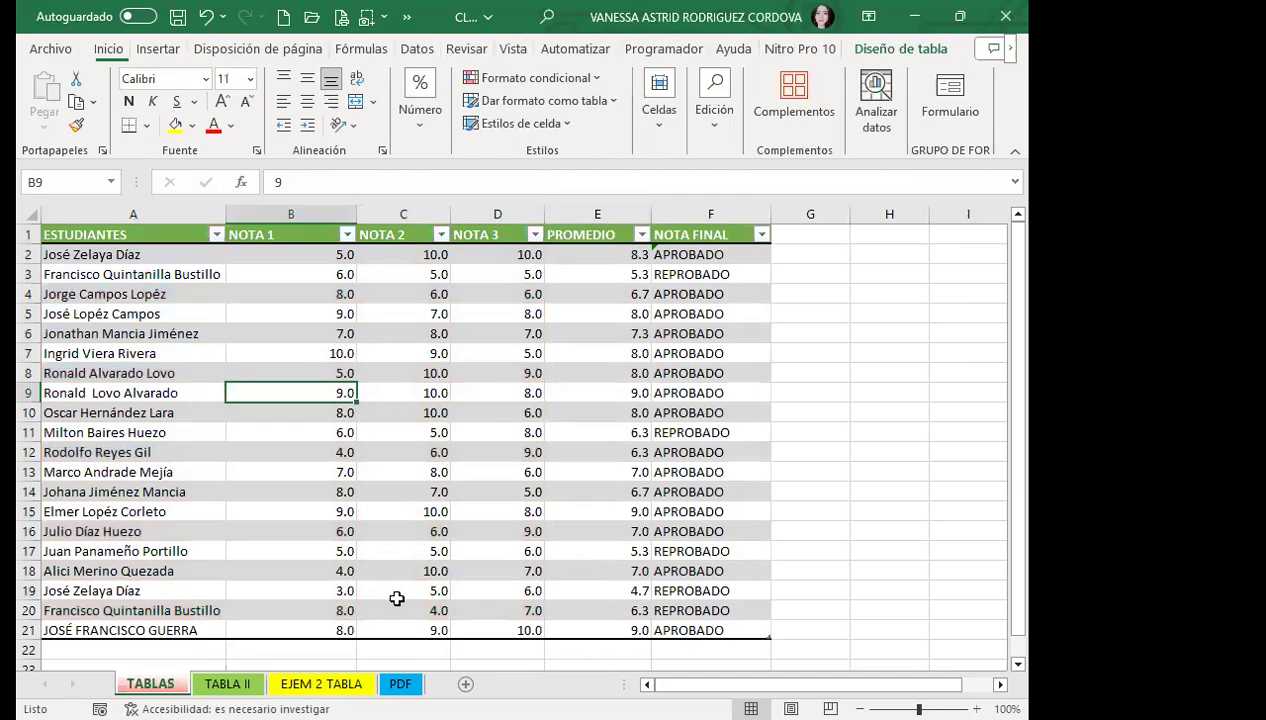
Step: Add the headings PROMEDIO in E1 and NOTAS FINALES in F1 on TABLA II
{"action": "key", "text": "ctrl+Page_Down"}
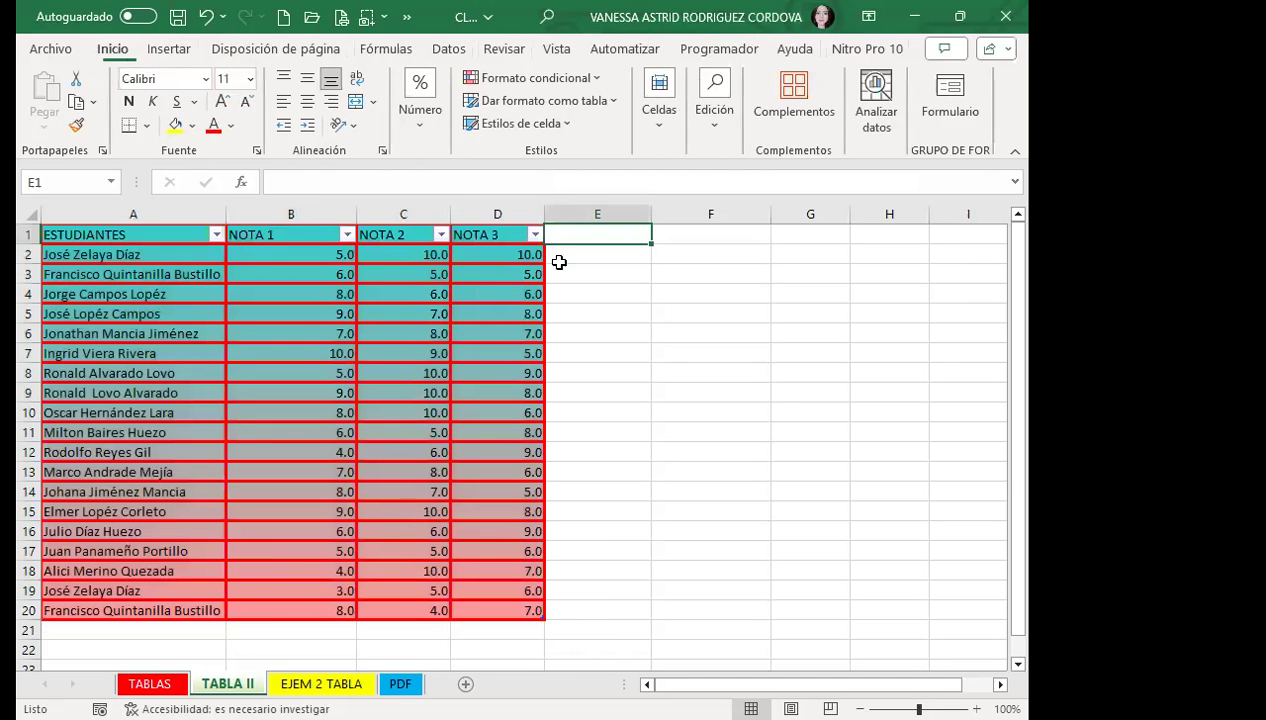
{"action": "type", "text": "PROMEDIO"}
{"action": "key", "text": "Tab"}
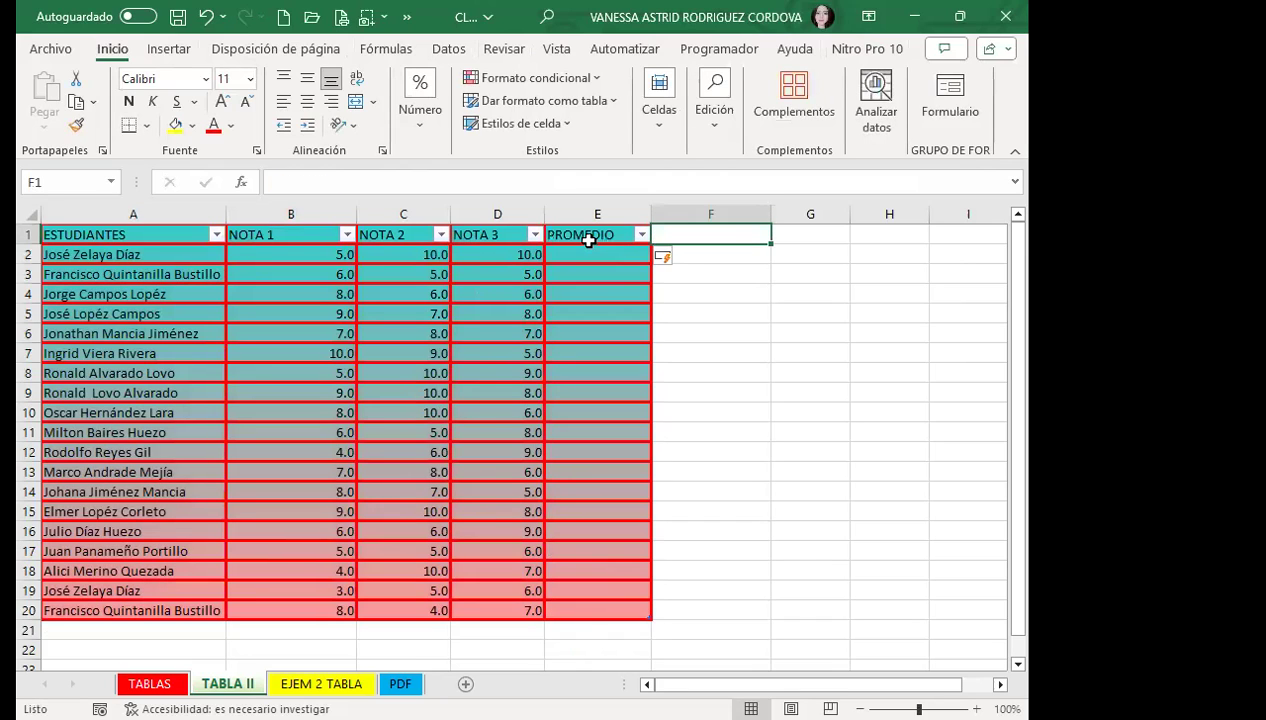
{"action": "type", "text": "NOTAS FINALES"}
{"action": "left_click", "coordinate": [589, 247]}
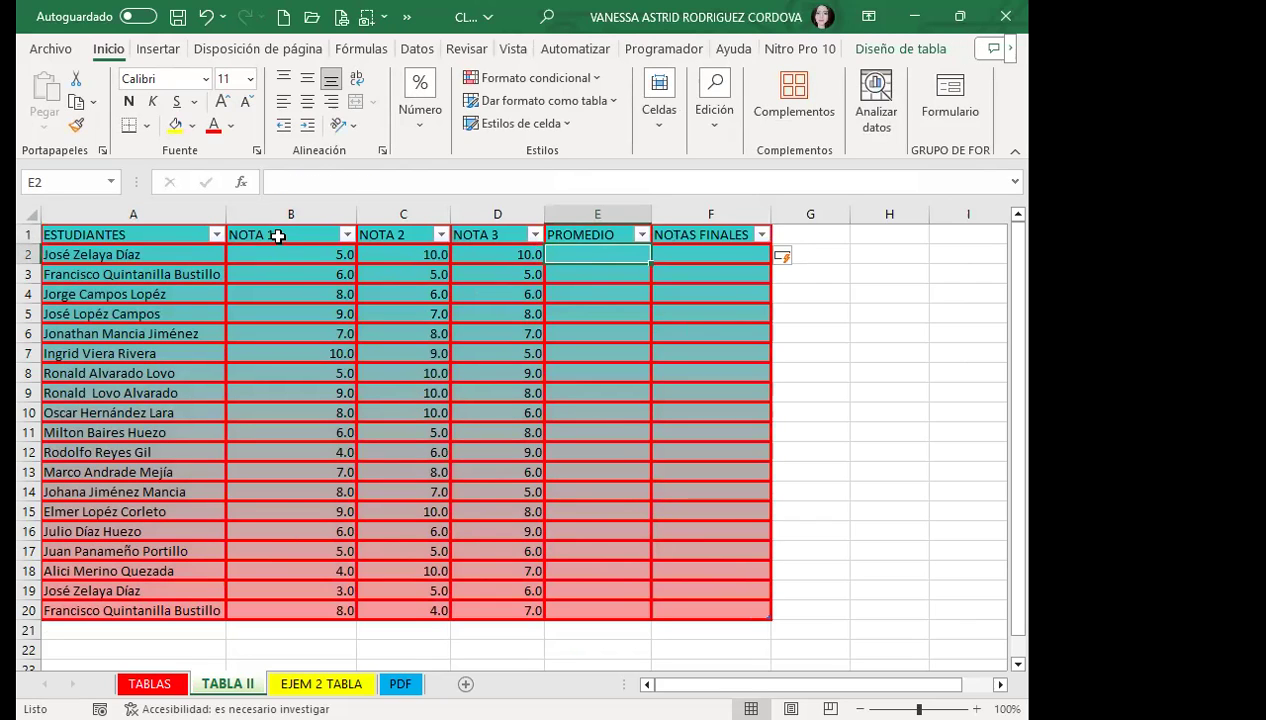
Step: Hide the filter arrows, make the header row taller, and centre, middle-align and bold it
{"action": "key", "text": "ctrl+shift+l"}
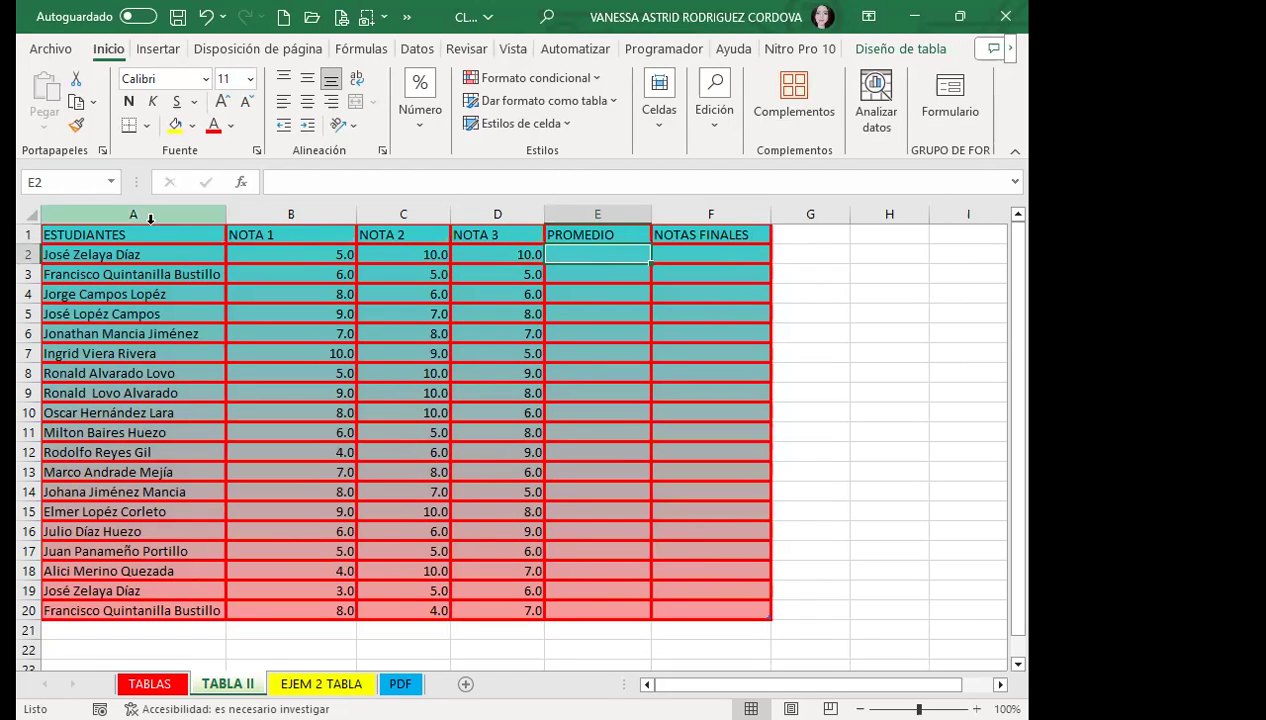
{"action": "mouse_move", "coordinate": [28, 244]}
{"action": "left_mouse_down"}
{"action": "mouse_move", "coordinate": [28, 255]}
{"action": "mouse_move", "coordinate": [663, 250]}
{"action": "left_mouse_up"}
{"action": "left_click", "coordinate": [307, 102]}
{"action": "left_click", "coordinate": [314, 77]}
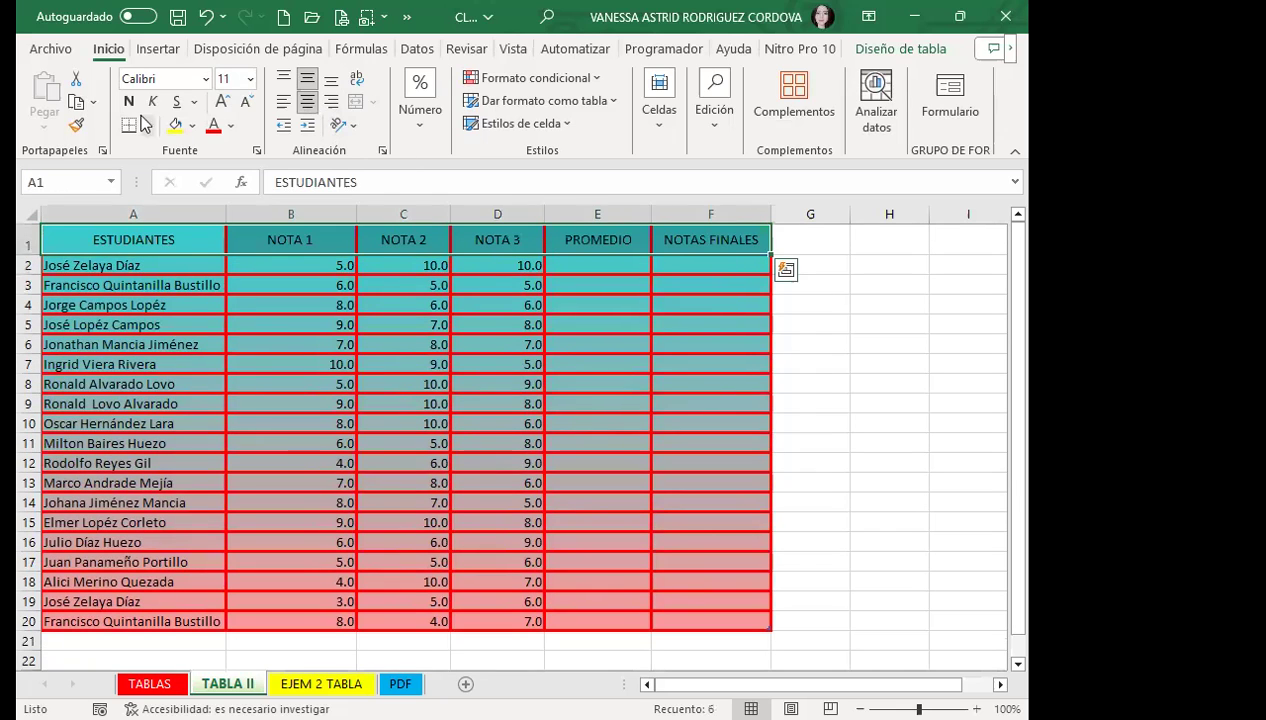
{"action": "left_click", "coordinate": [128, 102]}
Step: Centre the grade numbers in B2:F20
{"action": "mouse_move", "coordinate": [265, 265]}
{"action": "left_mouse_down"}
{"action": "mouse_move", "coordinate": [717, 608]}
{"action": "mouse_move", "coordinate": [712, 398]}
{"action": "left_mouse_up"}
{"action": "left_click", "coordinate": [310, 104]}
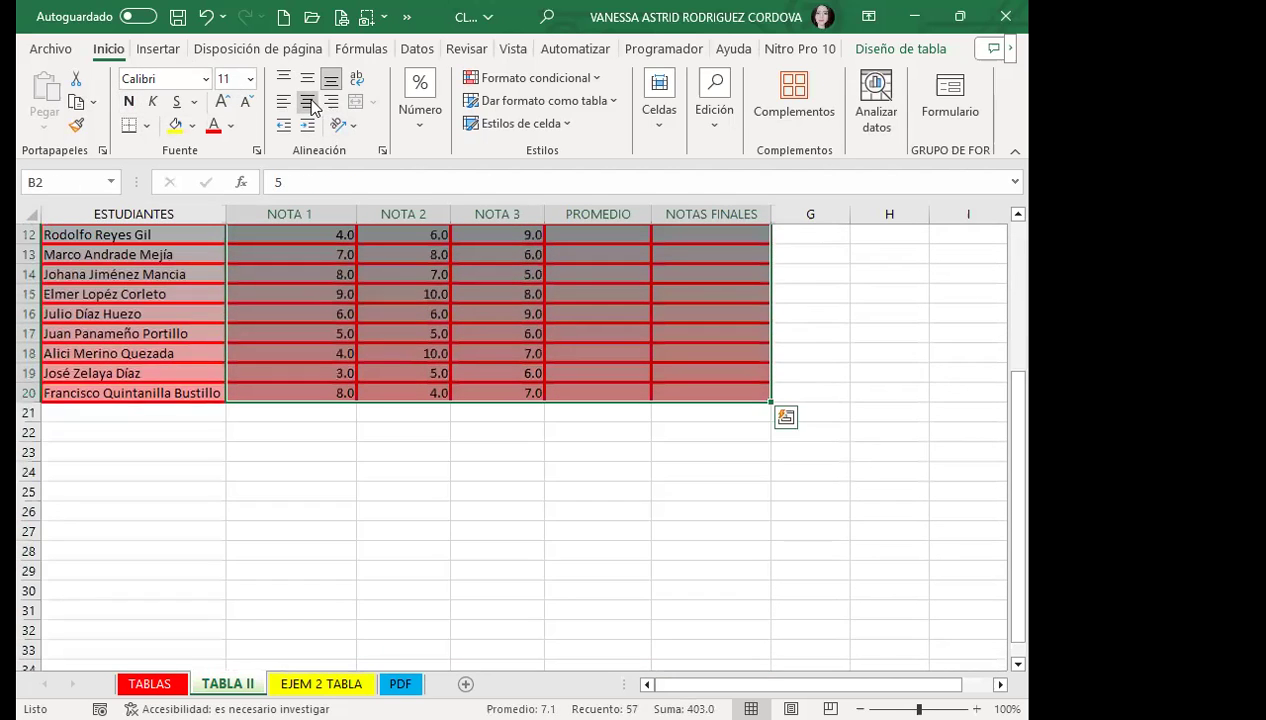
{"action": "scroll", "coordinate": [358, 336], "scroll_direction": "up", "scroll_amount": 4}
{"action": "left_click", "coordinate": [583, 262]}
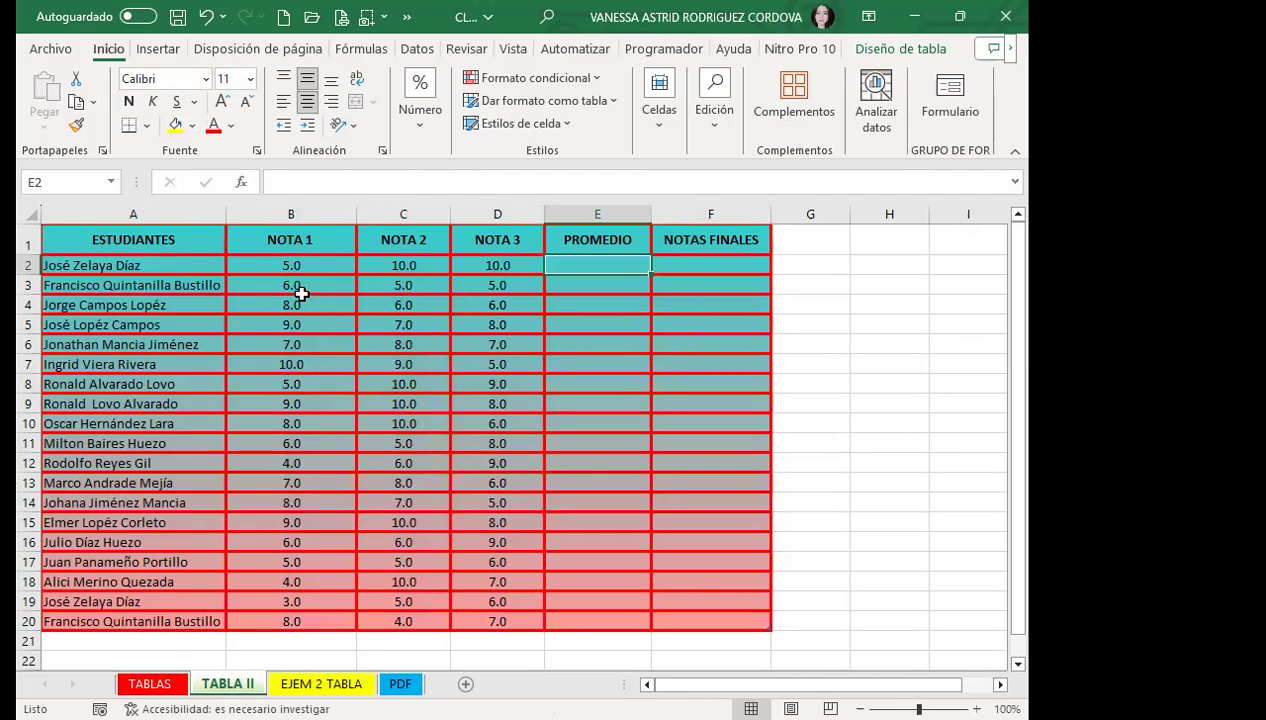
Step: Make the header row text white and size 12
{"action": "left_click_drag", "start_coordinate": [168, 236], "coordinate": [705, 245]}
{"action": "left_click", "coordinate": [234, 130]}
{"action": "left_click", "coordinate": [213, 208]}
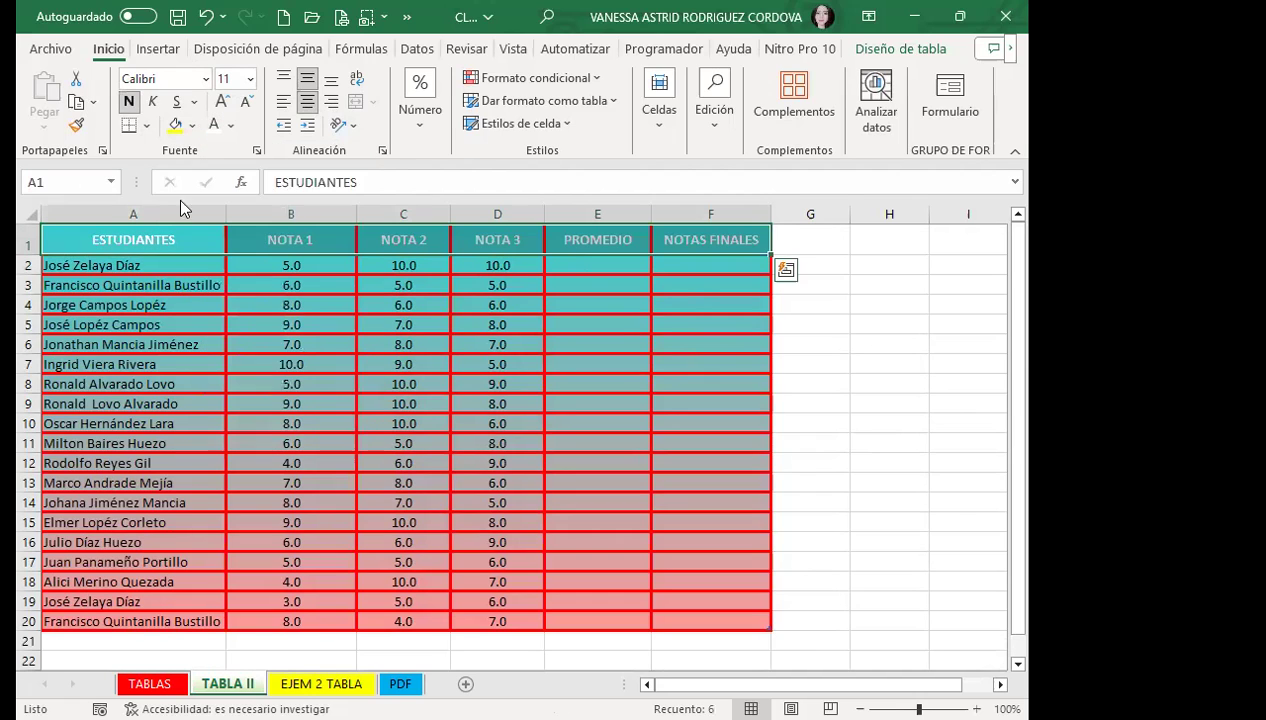
{"action": "left_click", "coordinate": [223, 103]}
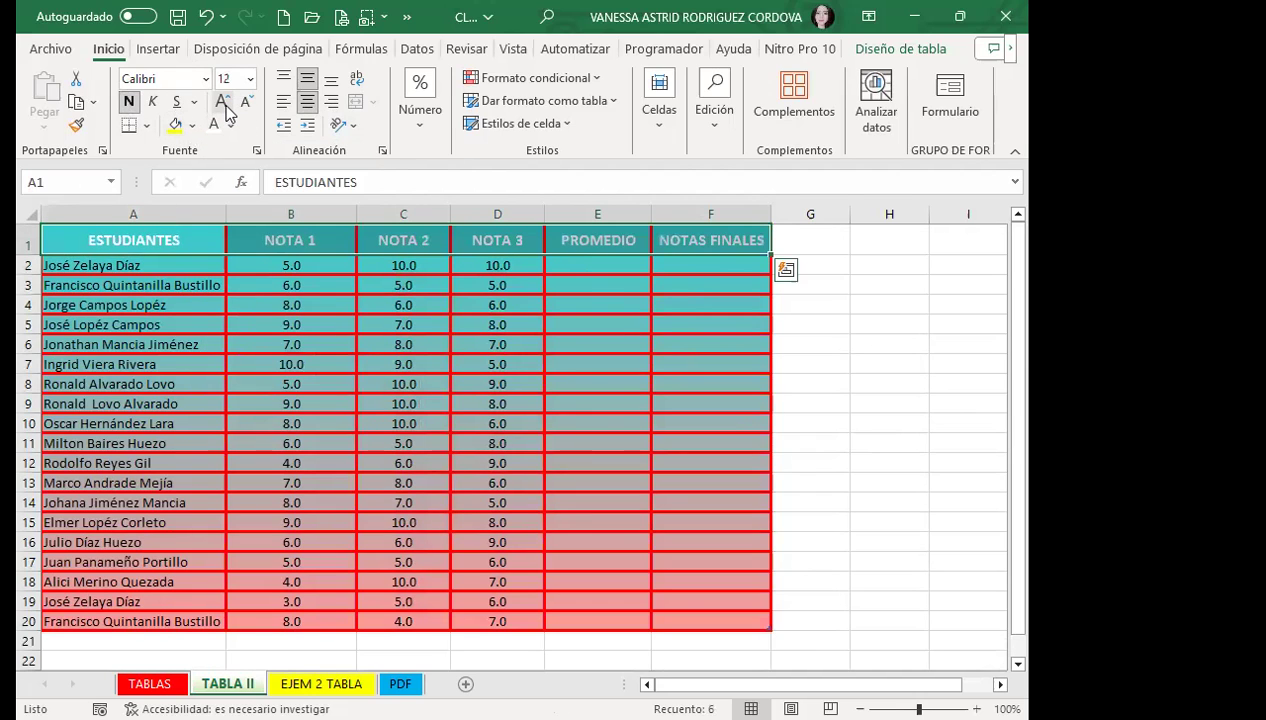
{"action": "left_click", "coordinate": [575, 264]}
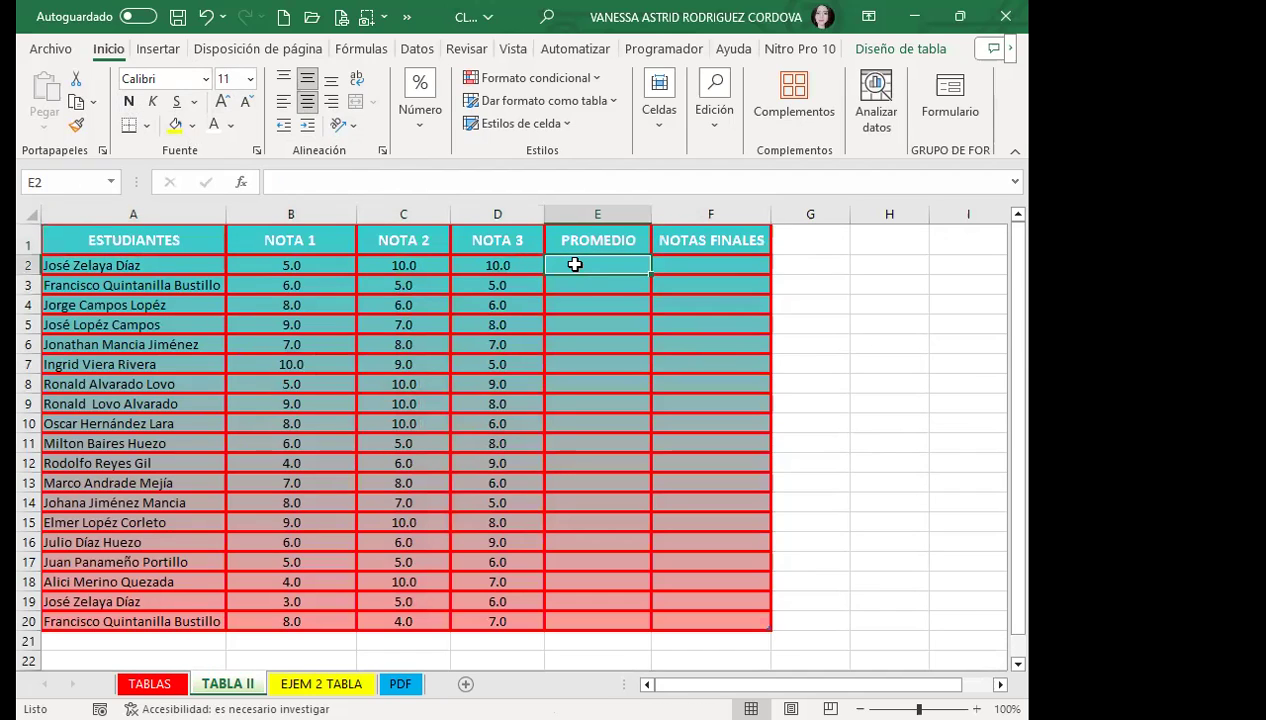
Step: Undo the accidental extension of the grades table down to row 26
{"action": "left_click", "coordinate": [590, 360]}
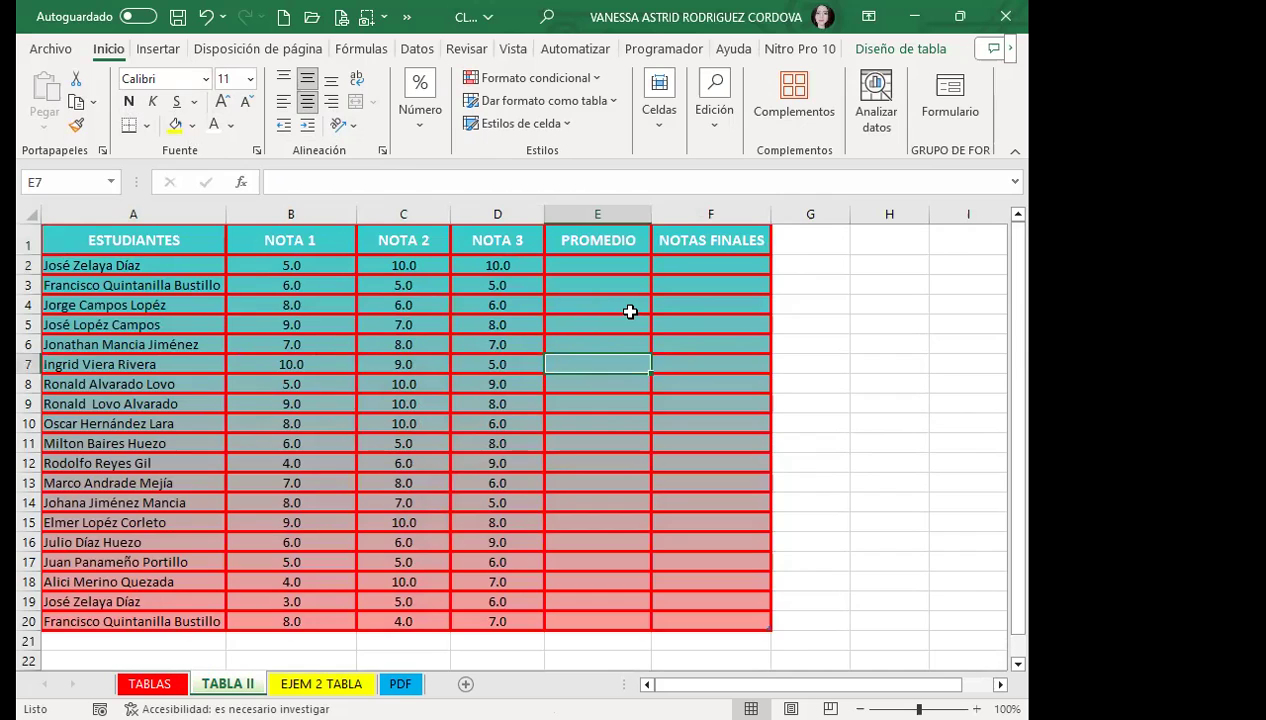
{"action": "scroll", "coordinate": [664, 353], "scroll_direction": "down", "scroll_amount": 4}
{"action": "scroll", "coordinate": [737, 351], "scroll_direction": "down", "scroll_amount": 1}
{"action": "left_click_drag", "start_coordinate": [767, 331], "coordinate": [760, 448]}
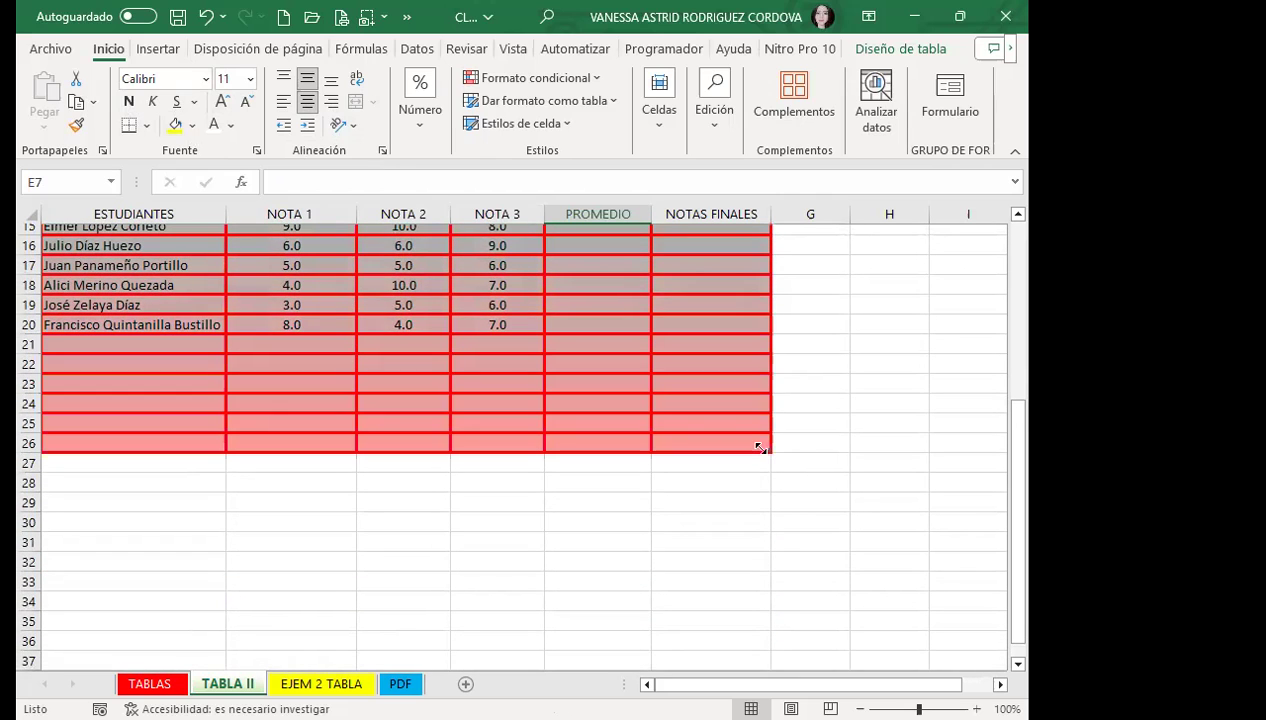
{"action": "key", "text": "ctrl+z"}
Step: Select cell B7 inside the grades table and bring up the Dar formato como tabla styles
{"action": "scroll", "coordinate": [580, 445], "scroll_direction": "down", "scroll_amount": 3}
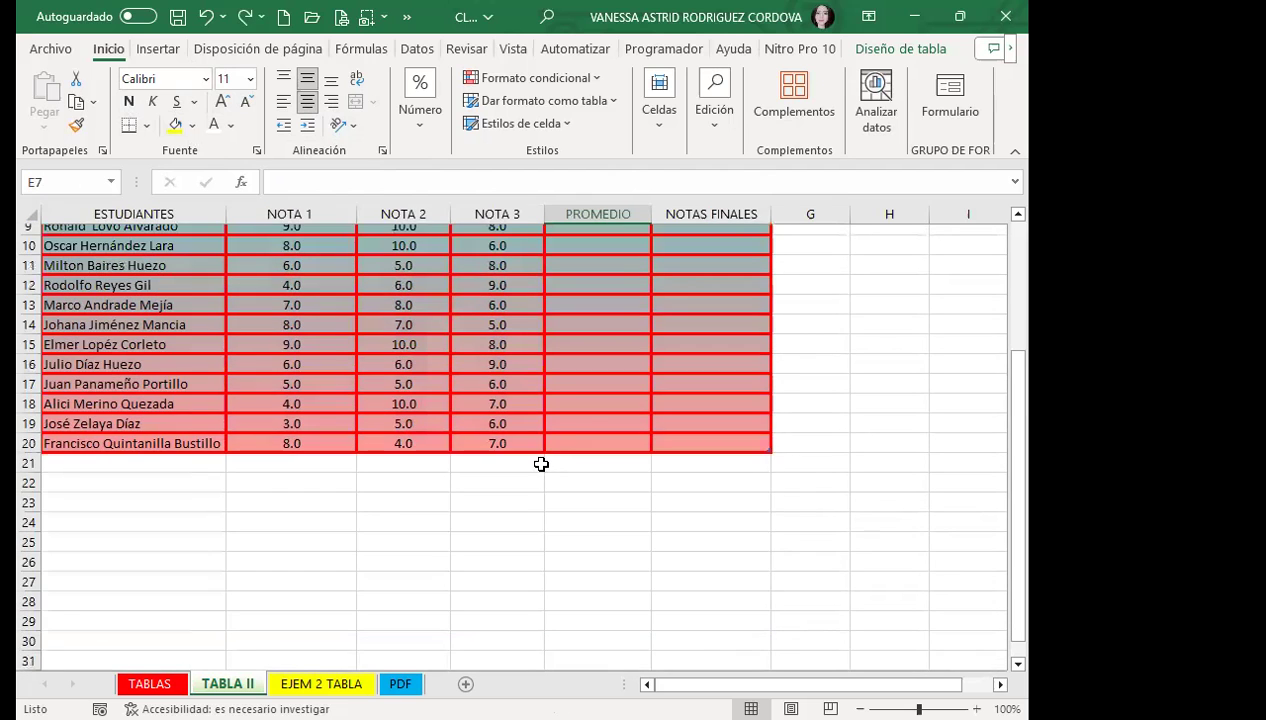
{"action": "left_click", "coordinate": [538, 463]}
{"action": "scroll", "coordinate": [302, 367], "scroll_direction": "up", "scroll_amount": 2}
{"action": "scroll", "coordinate": [302, 367], "scroll_direction": "up", "scroll_amount": 1}
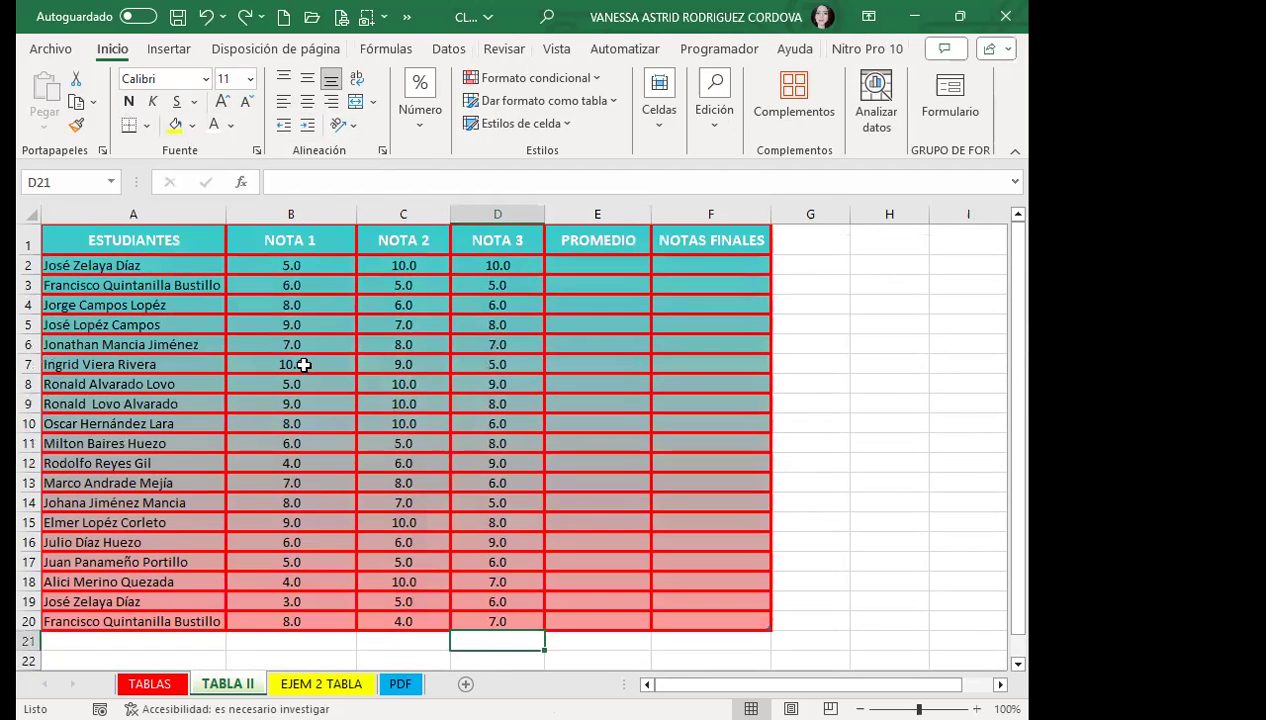
{"action": "left_click", "coordinate": [341, 358]}
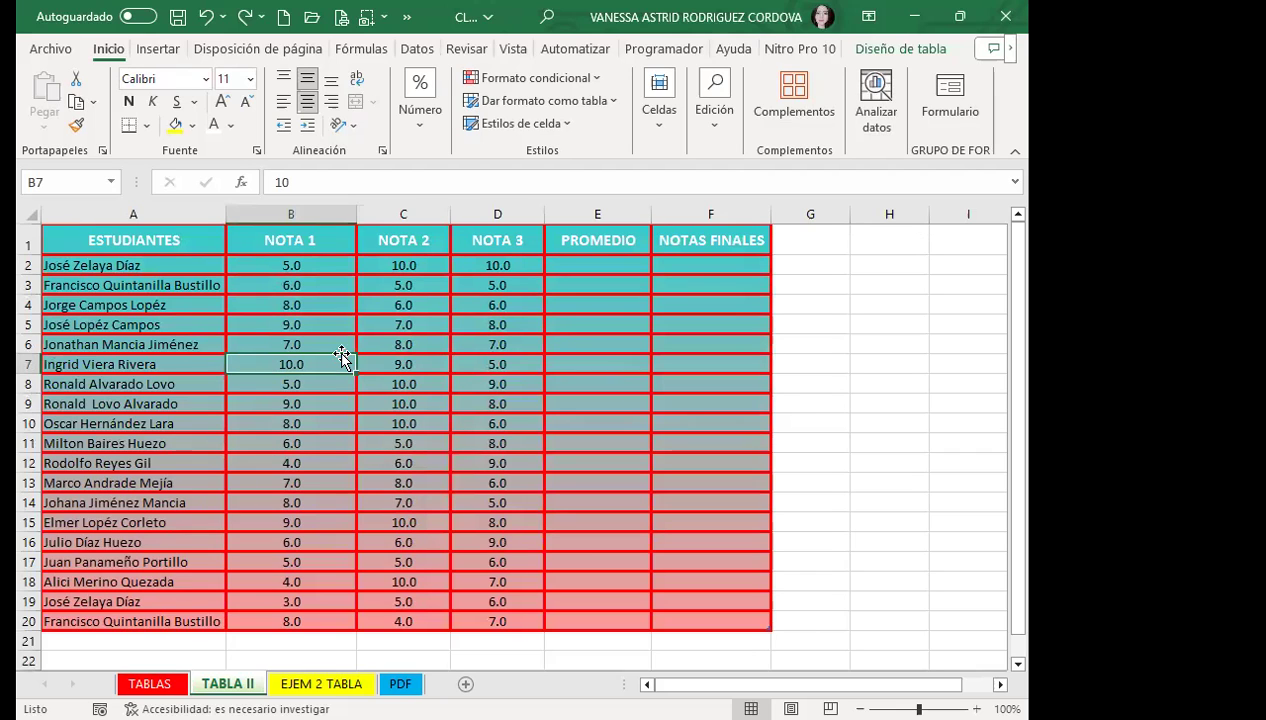
{"action": "left_click", "coordinate": [588, 101]}
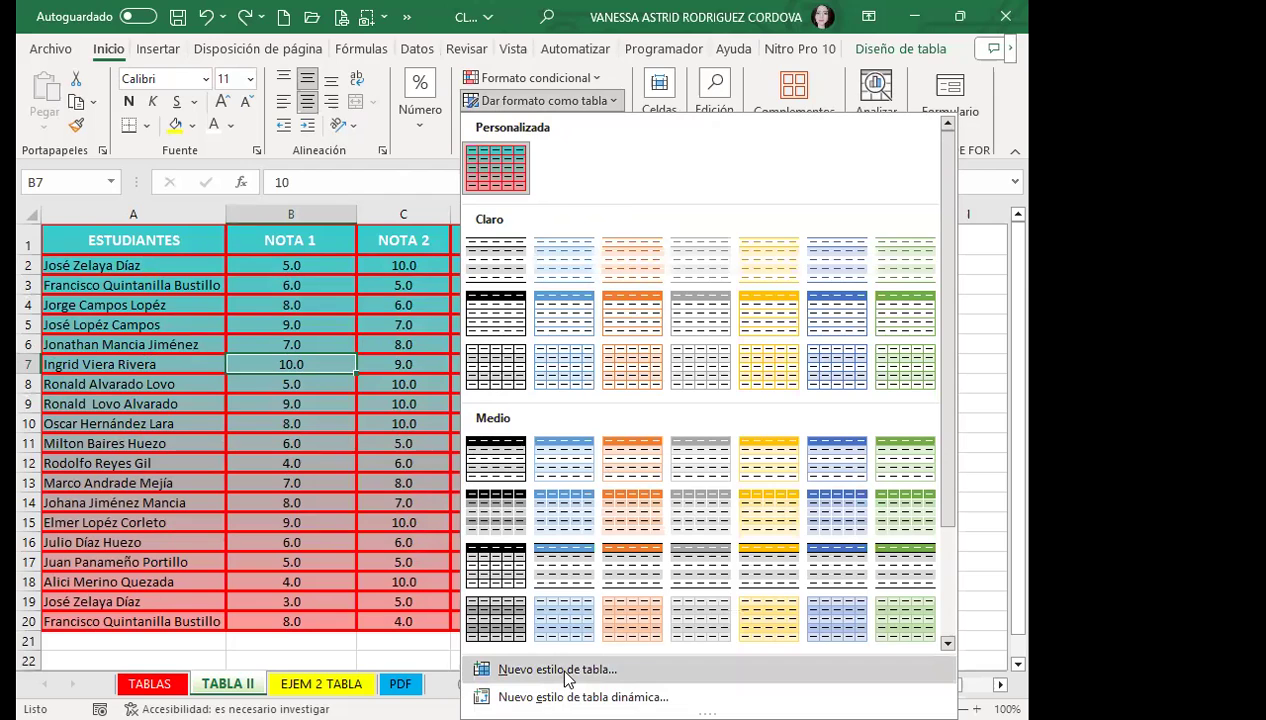
Step: Start a new table style and give the whole table green outline and inside borders
{"action": "key", "text": "Return"}
{"action": "left_click", "coordinate": [240, 383]}
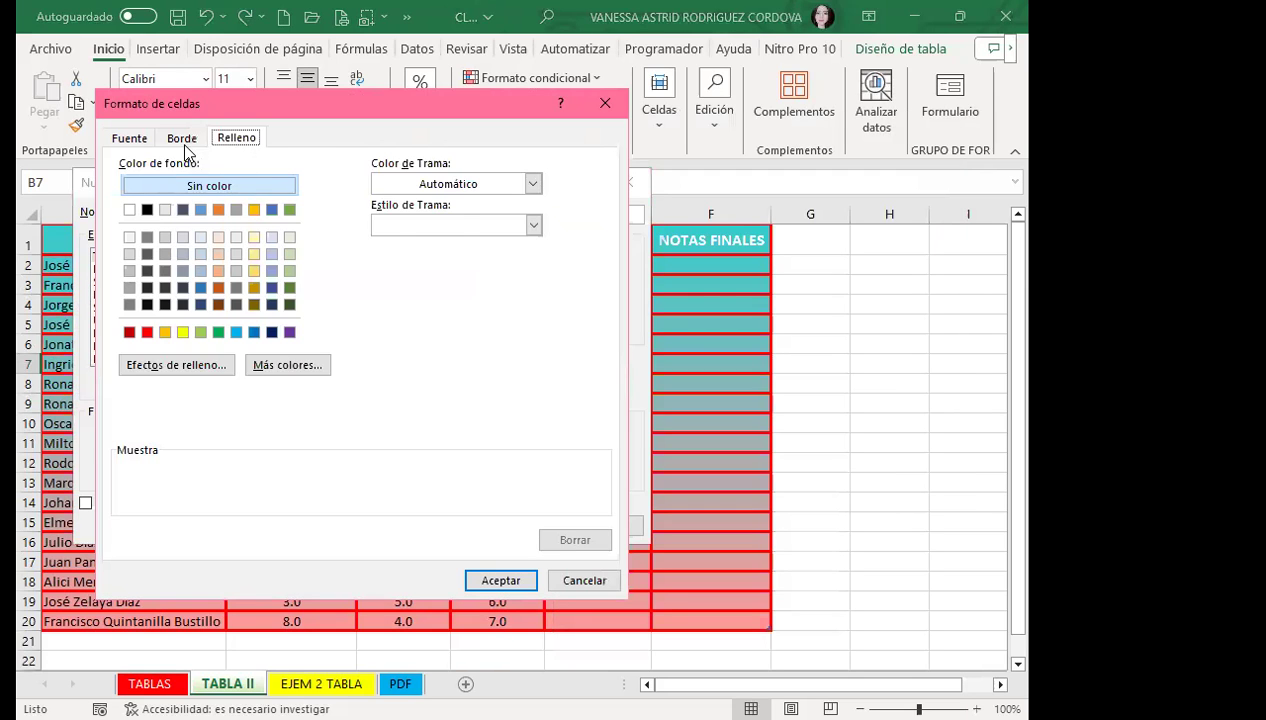
{"action": "left_click", "coordinate": [182, 140]}
{"action": "left_click", "coordinate": [212, 297]}
{"action": "left_click", "coordinate": [236, 343]}
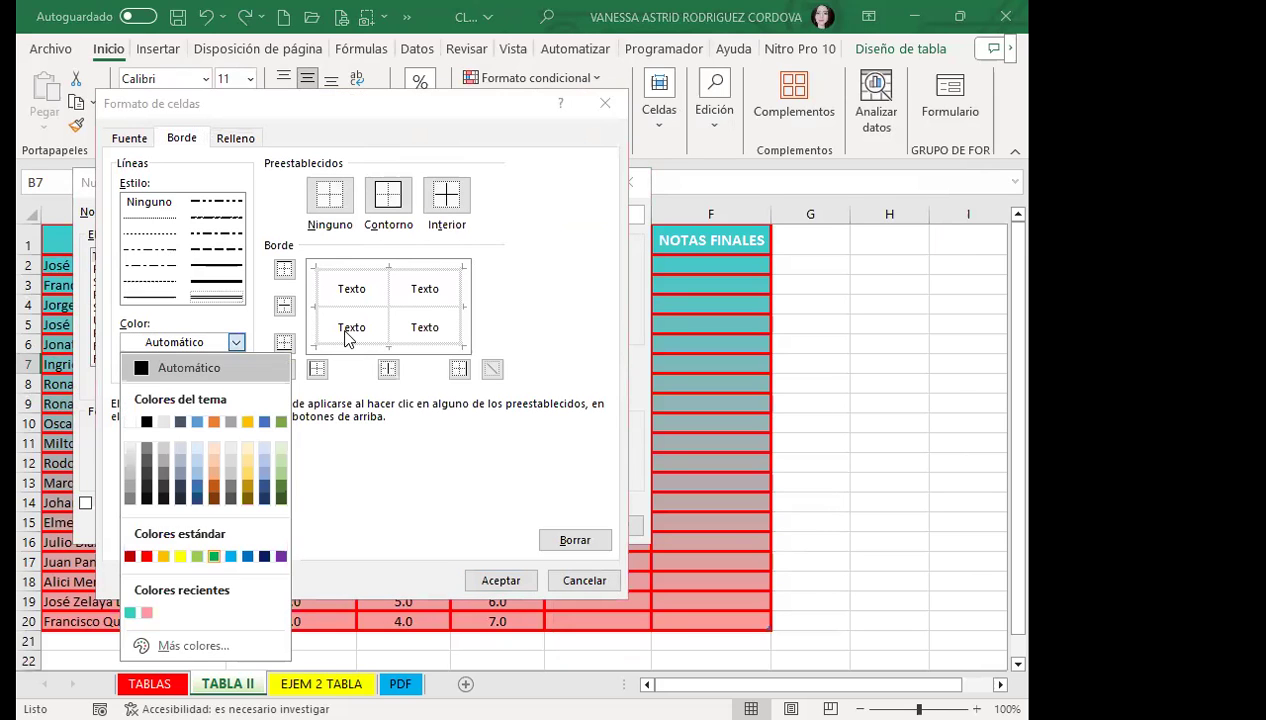
{"action": "left_click", "coordinate": [222, 549]}
{"action": "left_click", "coordinate": [388, 195]}
{"action": "left_click", "coordinate": [446, 195]}
Step: Add a pink-to-light-yellow gradient fill and save the style as Estilo de tabla 2
{"action": "left_click", "coordinate": [230, 140]}
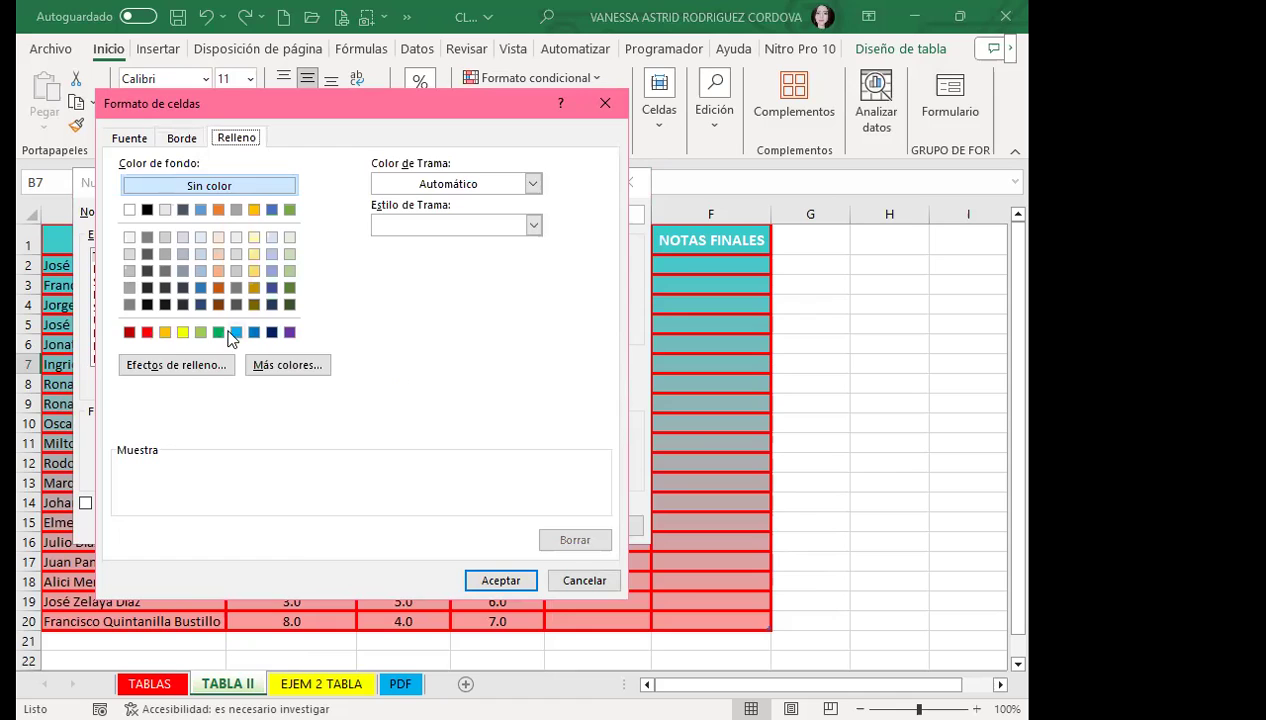
{"action": "left_click", "coordinate": [172, 365]}
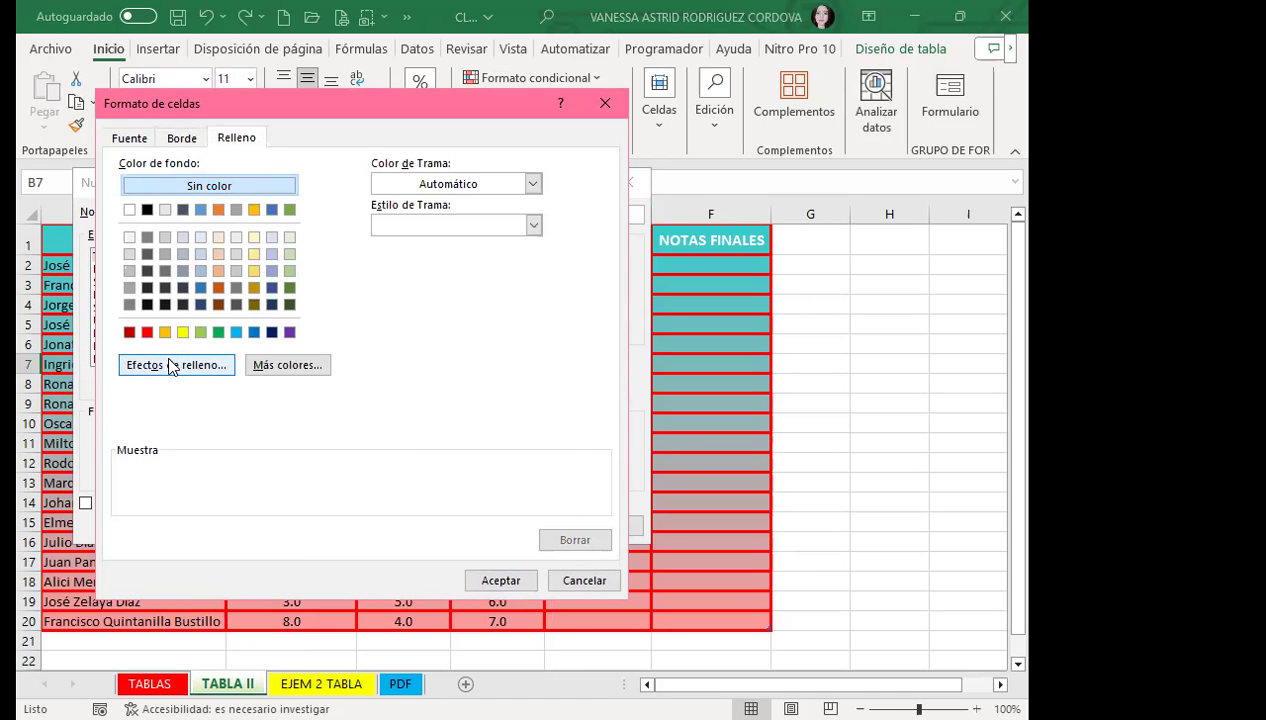
{"action": "left_click", "coordinate": [447, 224]}
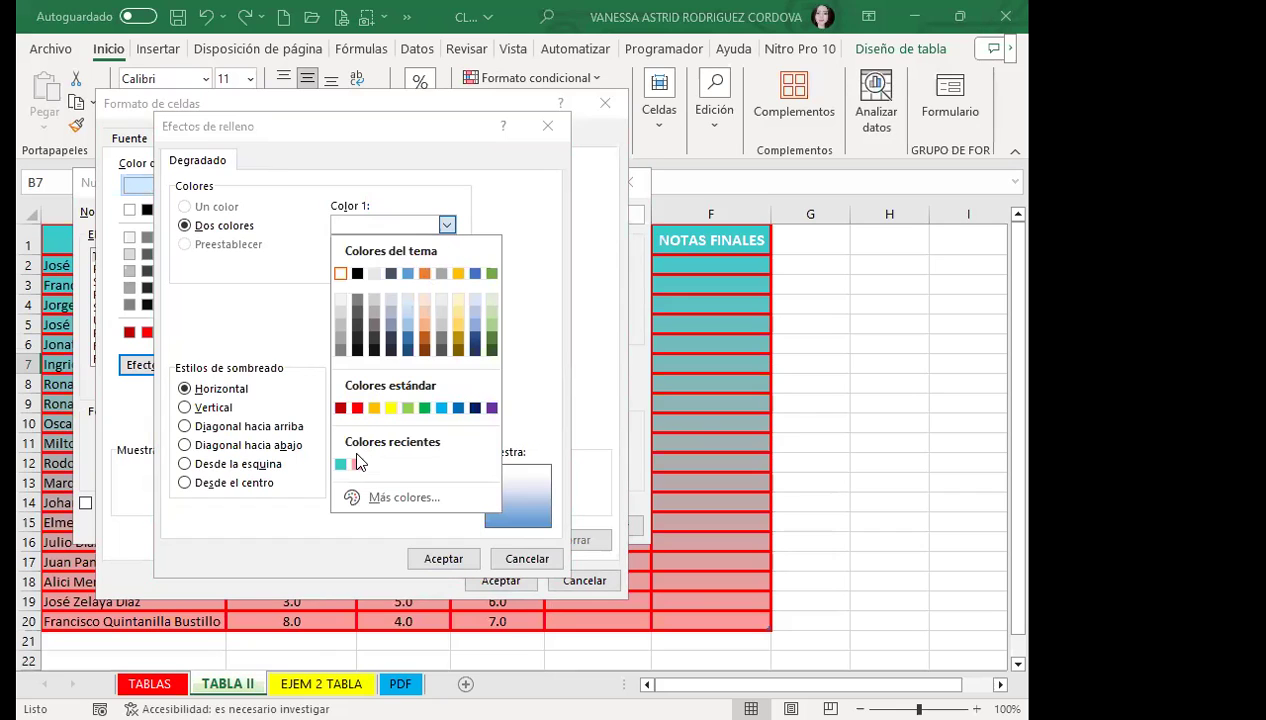
{"action": "left_click", "coordinate": [358, 466]}
{"action": "left_click", "coordinate": [447, 265]}
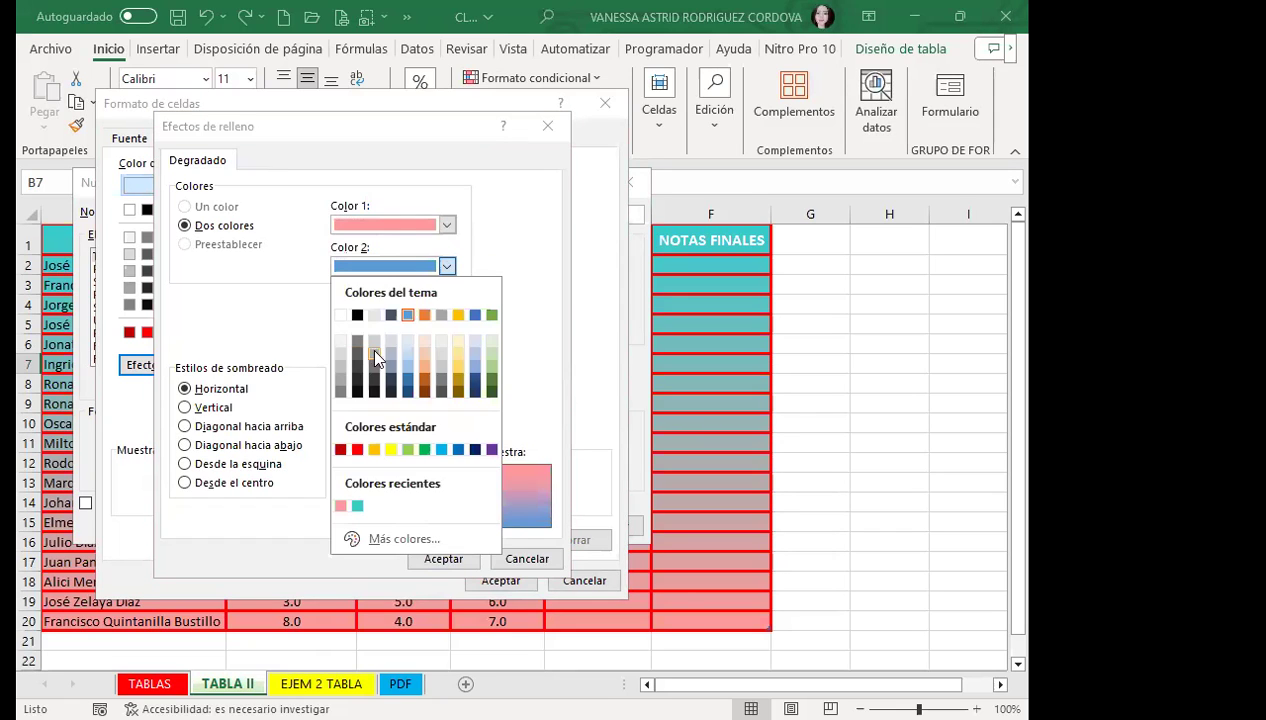
{"action": "left_click", "coordinate": [408, 341]}
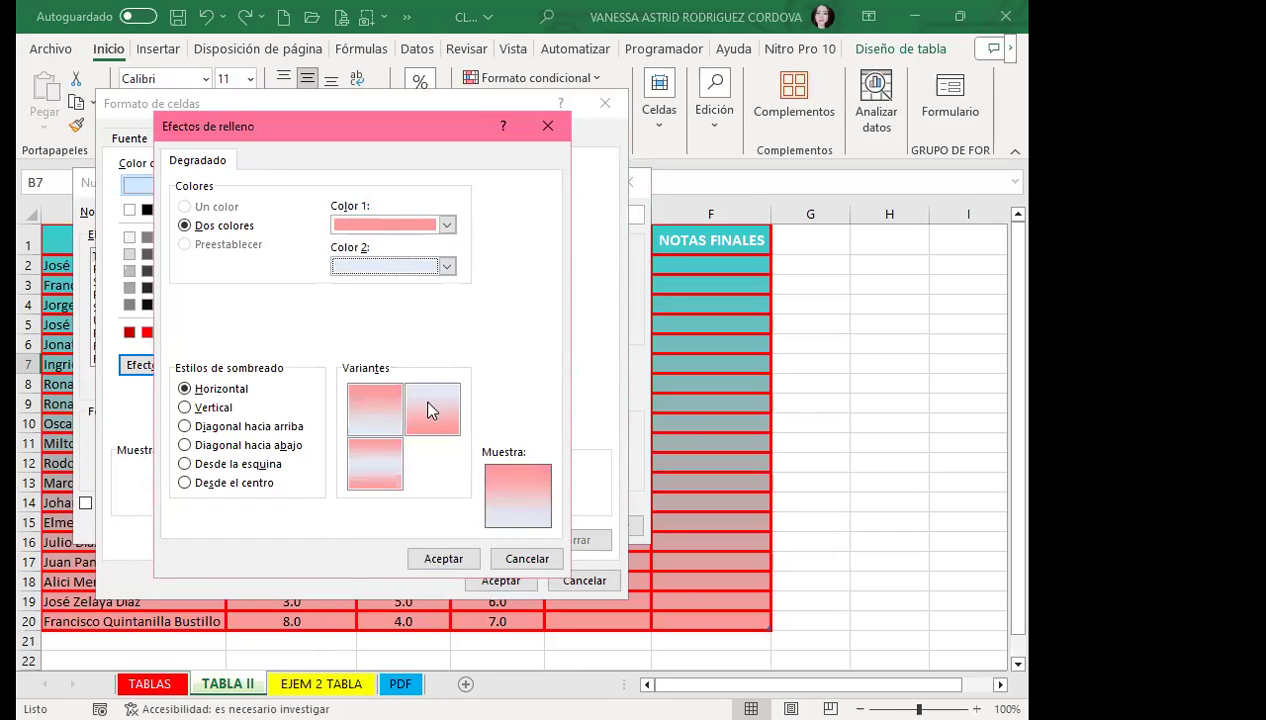
{"action": "left_click", "coordinate": [447, 267]}
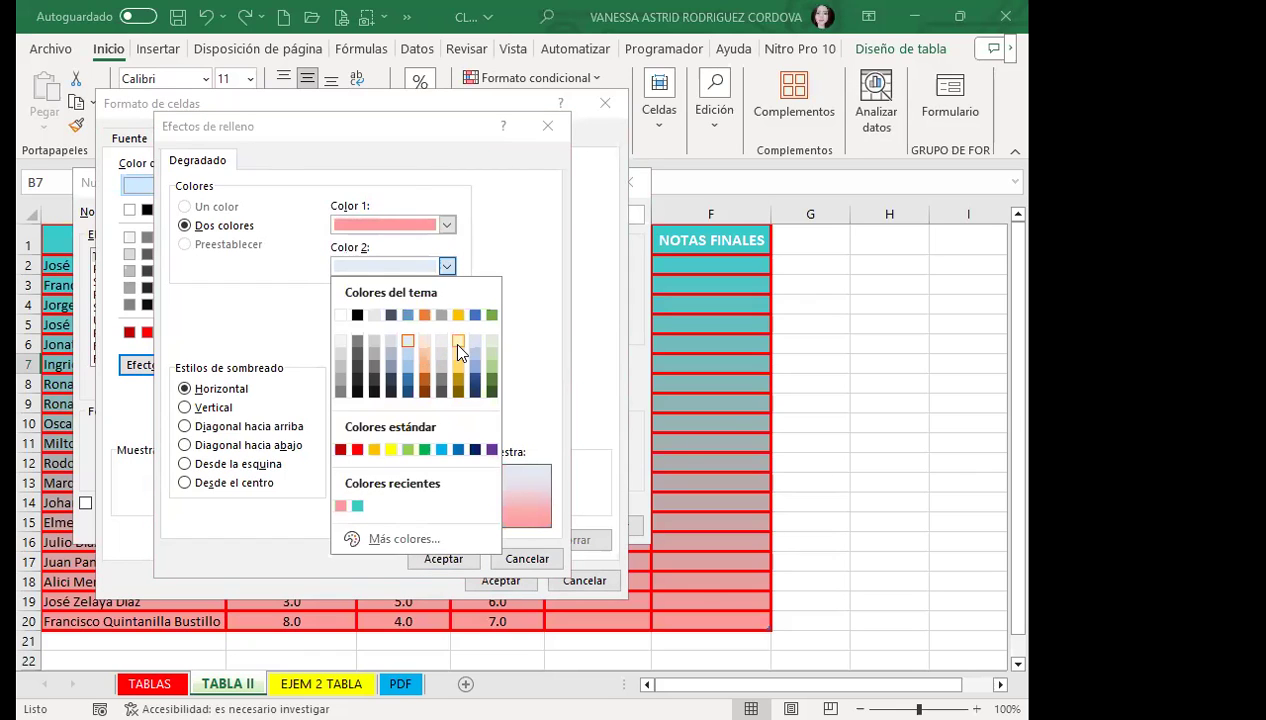
{"action": "left_click", "coordinate": [458, 345]}
{"action": "left_click", "coordinate": [428, 562]}
{"action": "left_click", "coordinate": [489, 583]}
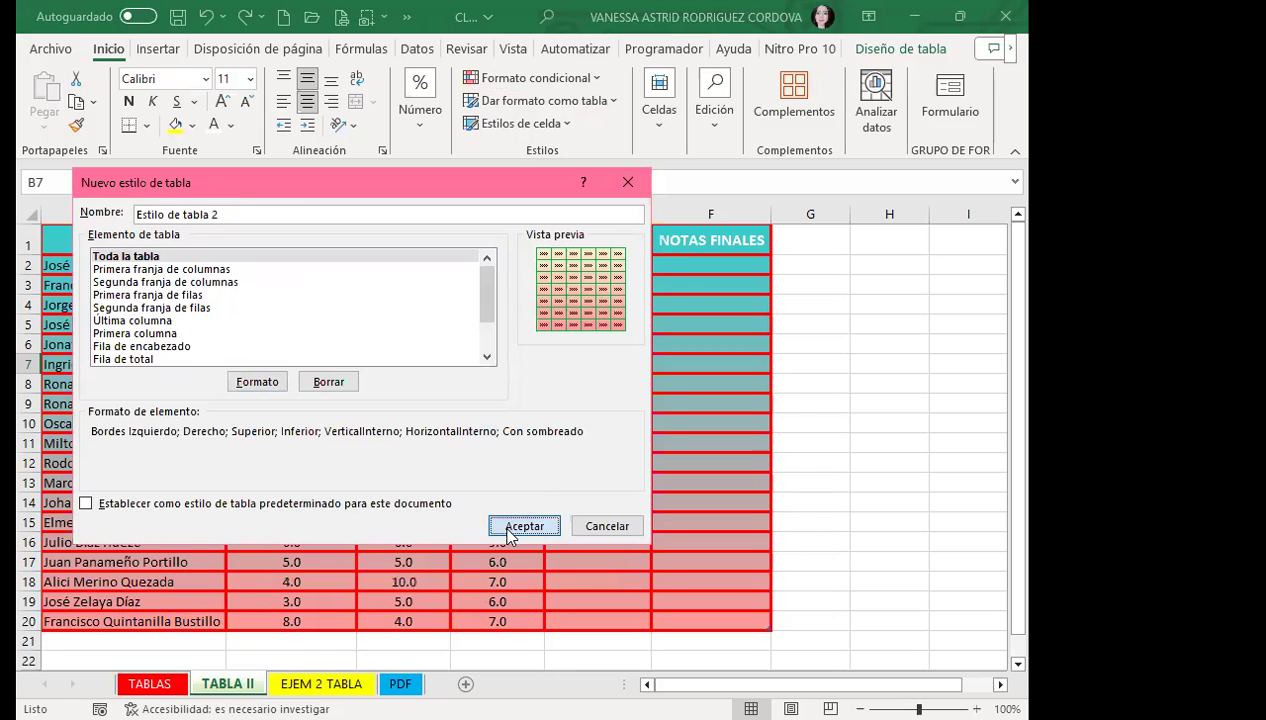
{"action": "left_click", "coordinate": [507, 532]}
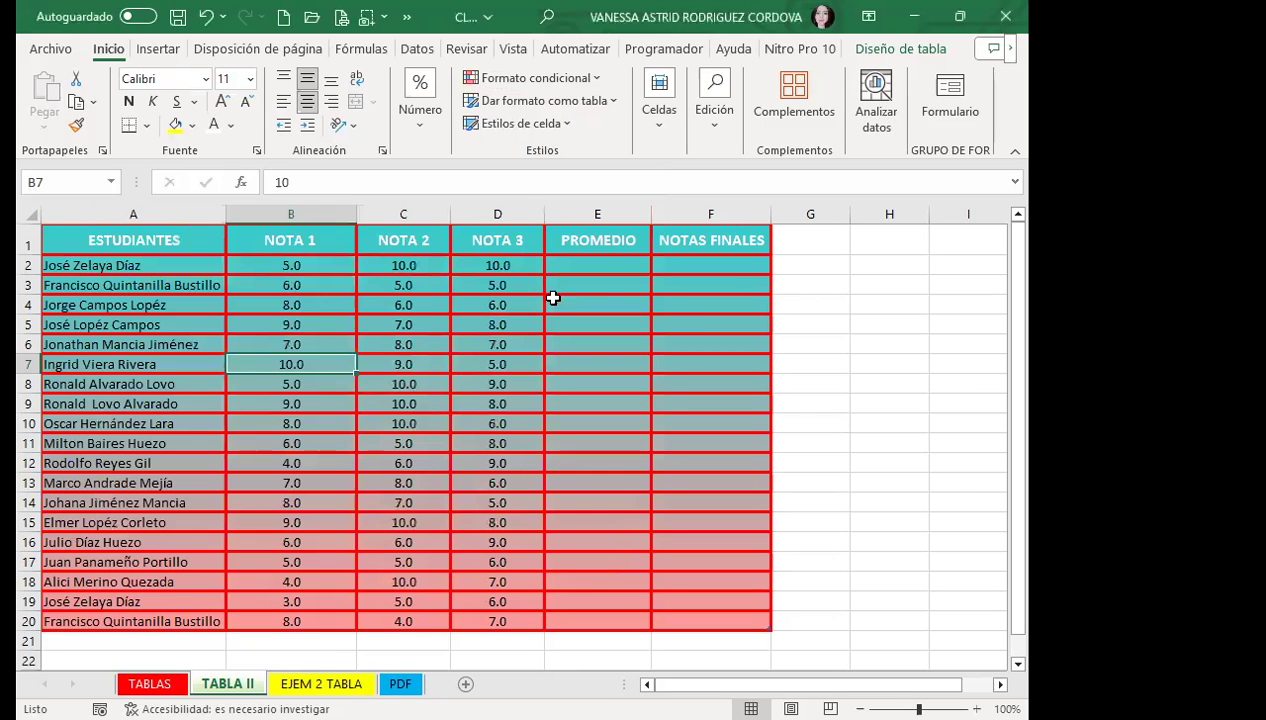
Step: Apply the custom Estilo de tabla 2 to the grades table and select cell E2
{"action": "left_click", "coordinate": [613, 104]}
{"action": "left_click", "coordinate": [562, 180]}
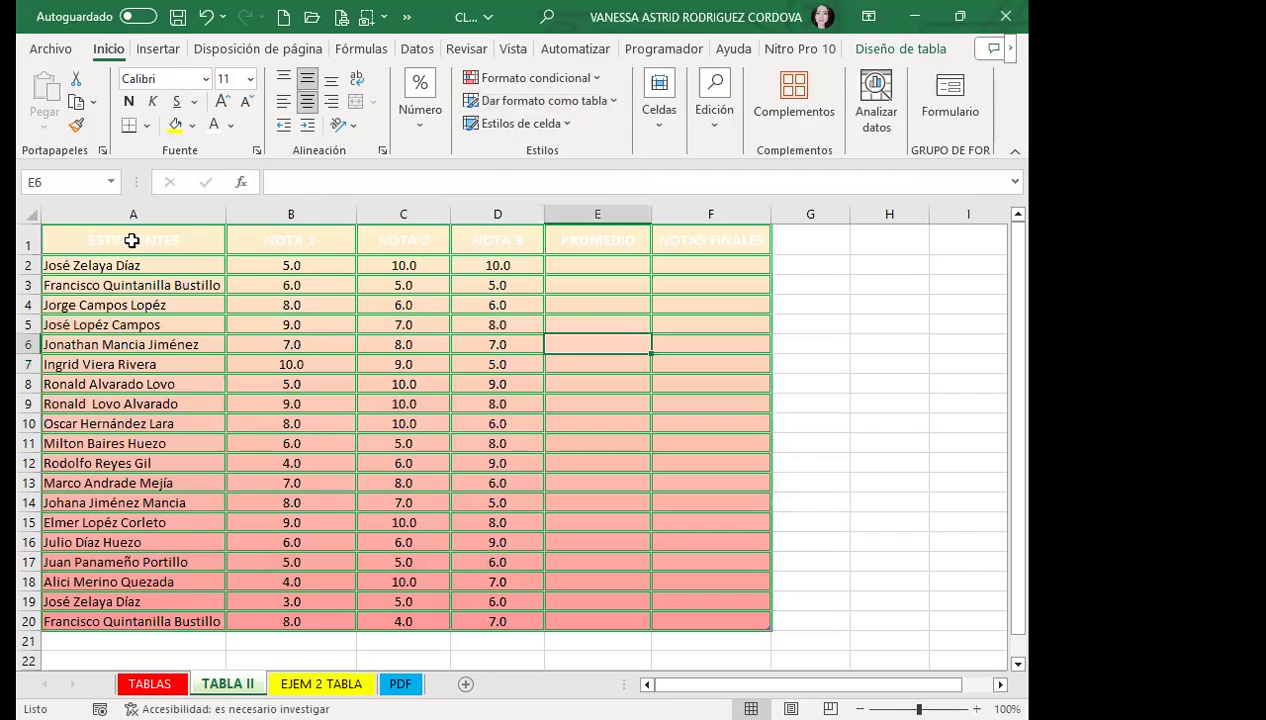
{"action": "left_click_drag", "start_coordinate": [128, 240], "coordinate": [723, 246]}
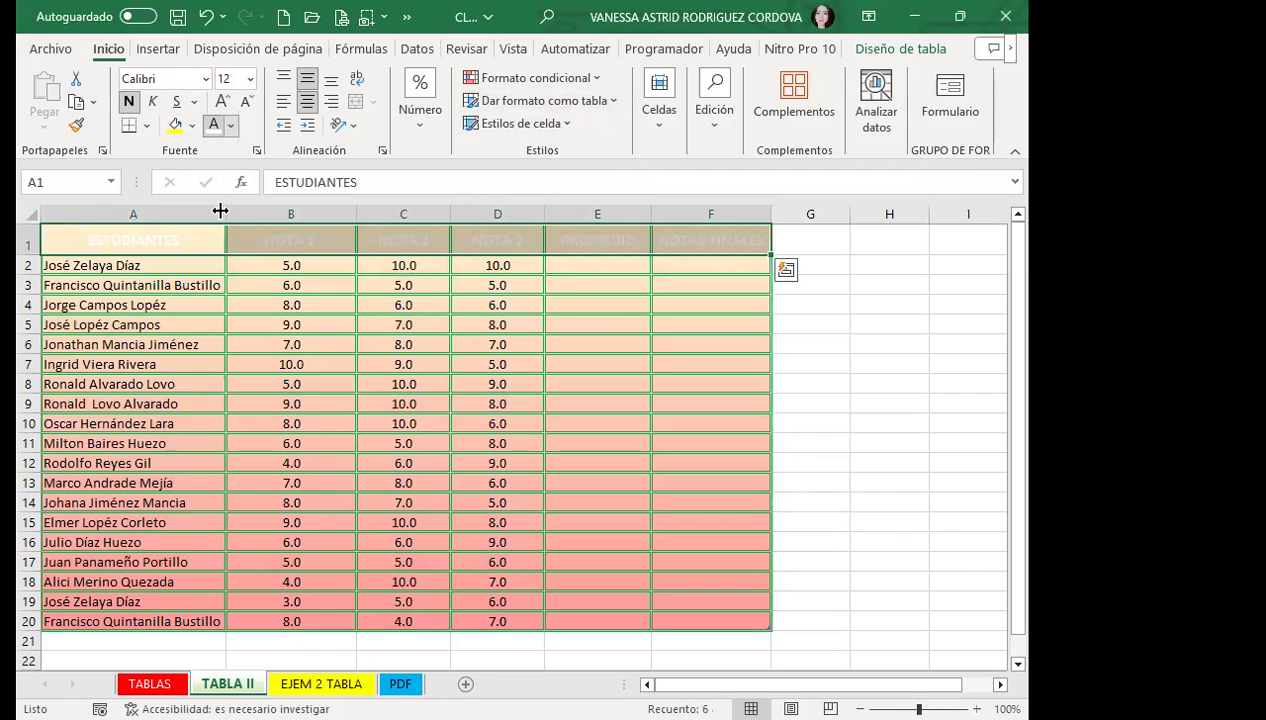
{"action": "left_click", "coordinate": [300, 343]}
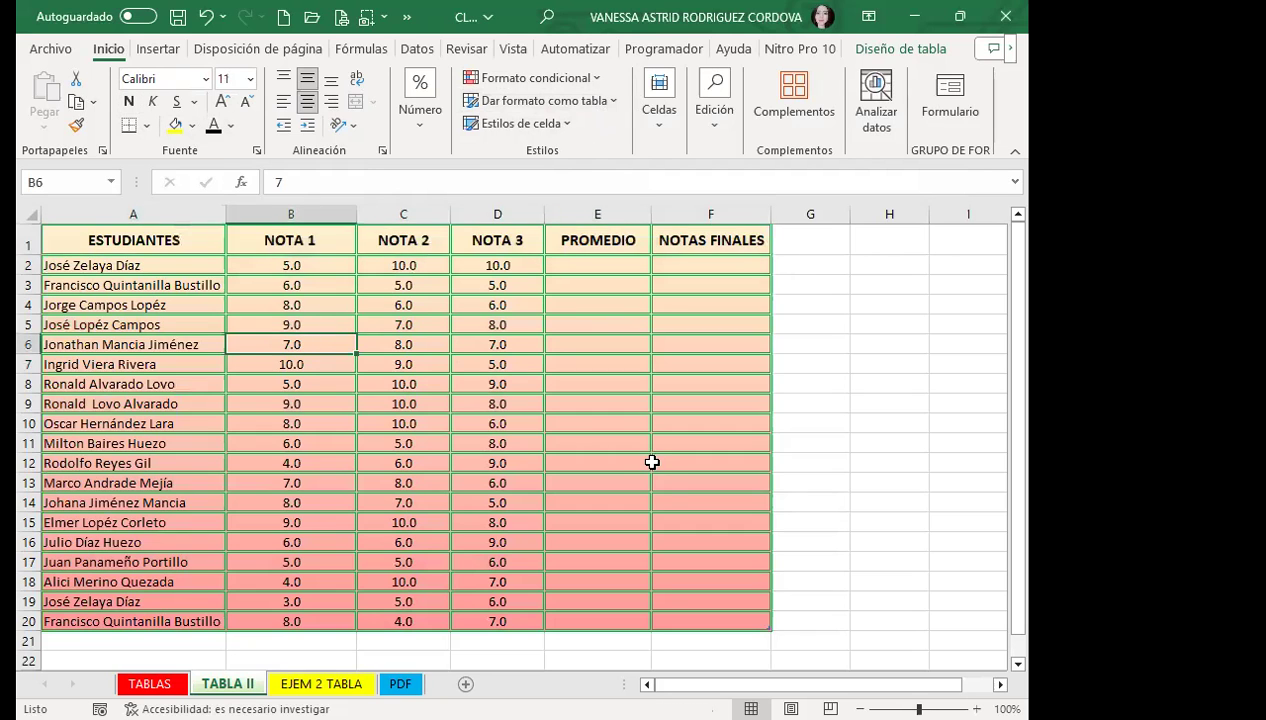
{"action": "scroll", "coordinate": [651, 462], "scroll_direction": "down", "scroll_amount": 3}
{"action": "scroll", "coordinate": [582, 497], "scroll_direction": "up", "scroll_amount": 2}
{"action": "scroll", "coordinate": [602, 466], "scroll_direction": "up", "scroll_amount": 1}
{"action": "left_click", "coordinate": [651, 119]}
{"action": "left_click", "coordinate": [560, 101]}
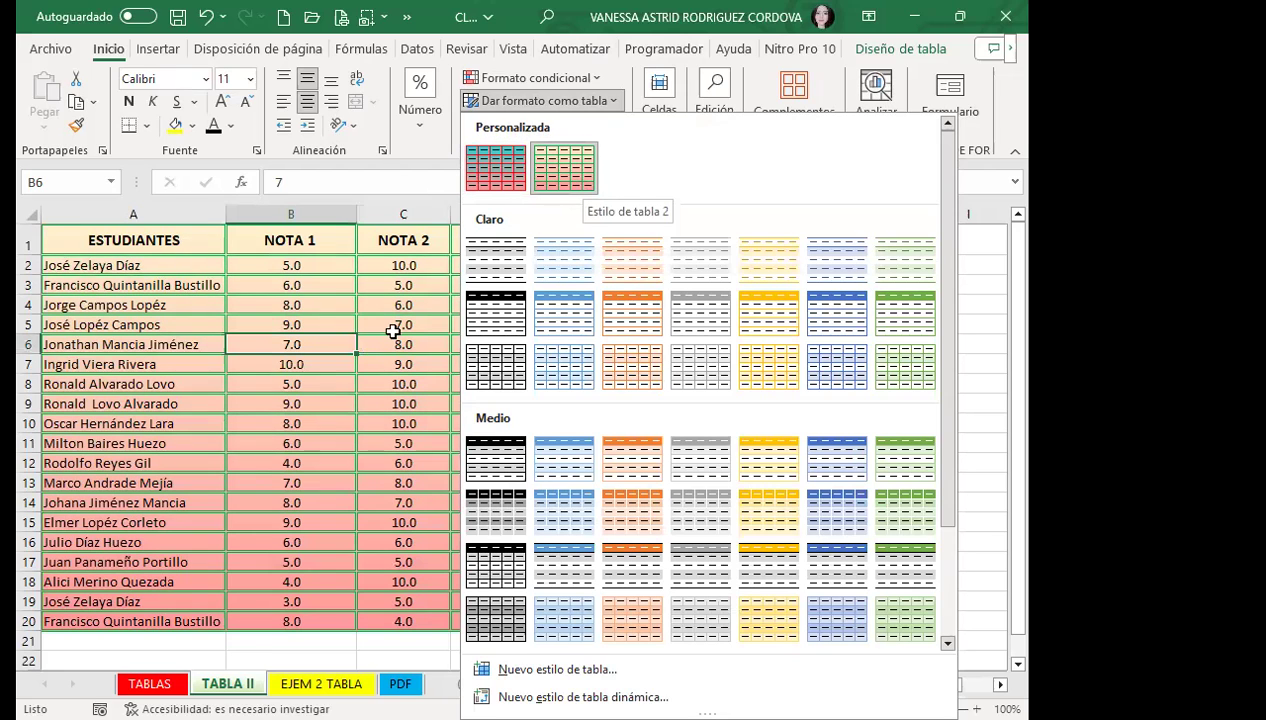
{"action": "left_click", "coordinate": [580, 265]}
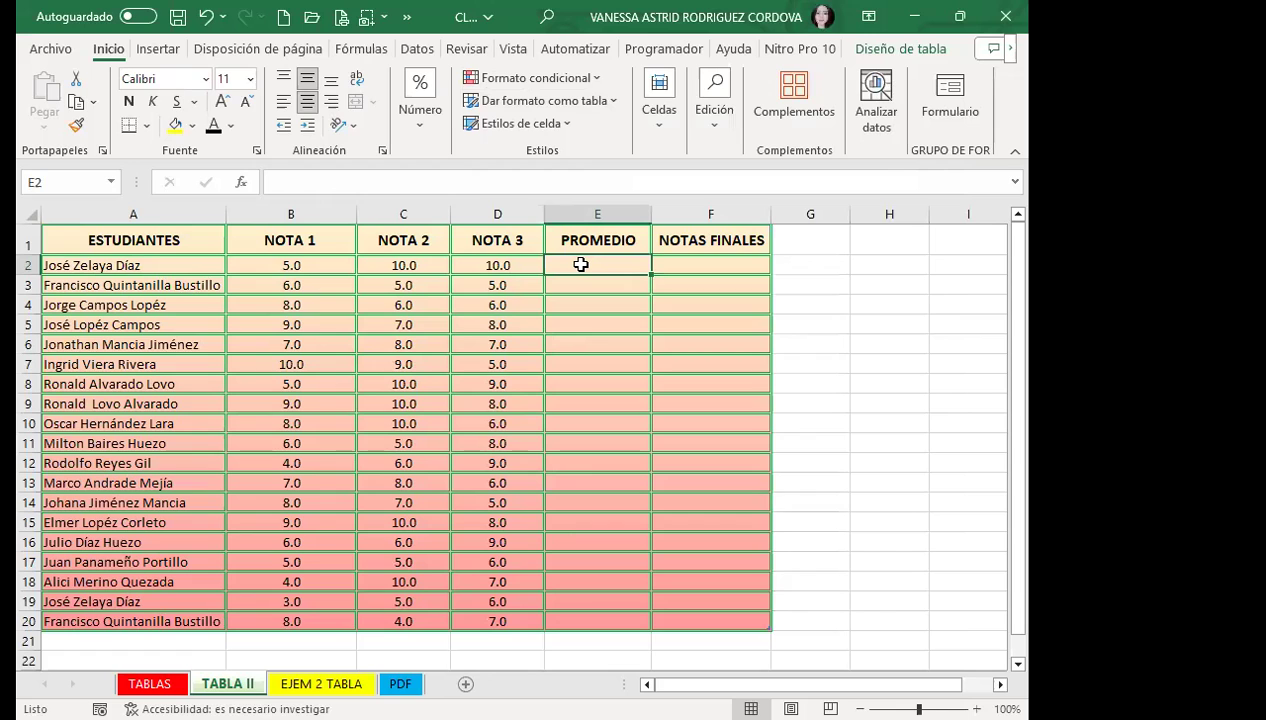
{"action": "left_click", "coordinate": [145, 683]}
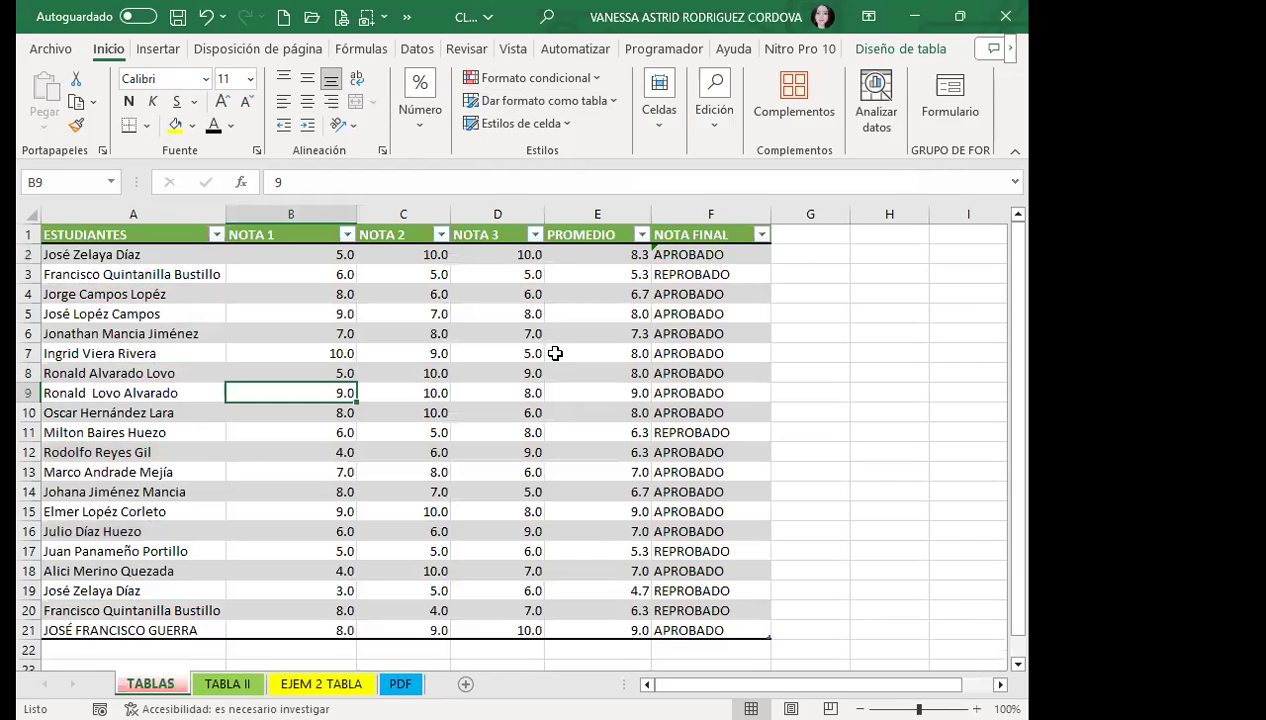
{"action": "left_click", "coordinate": [574, 257]}
{"action": "left_click", "coordinate": [688, 254]}
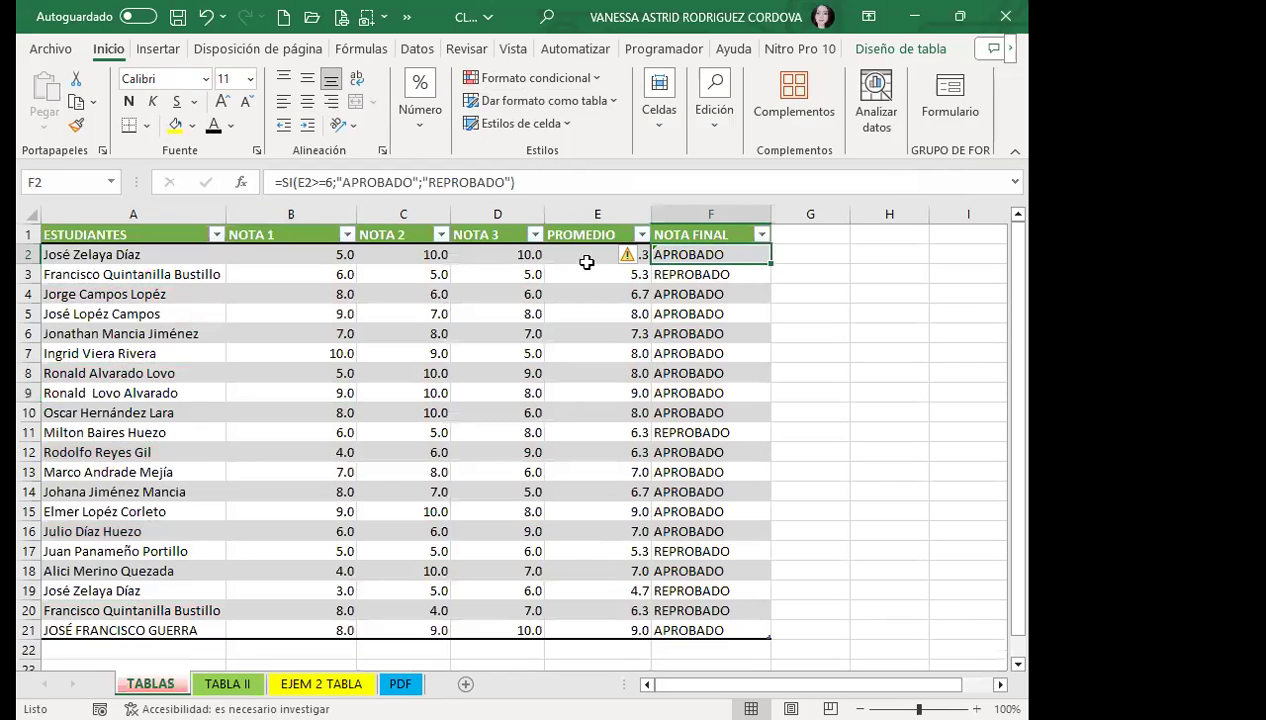
{"action": "left_click", "coordinate": [582, 296]}
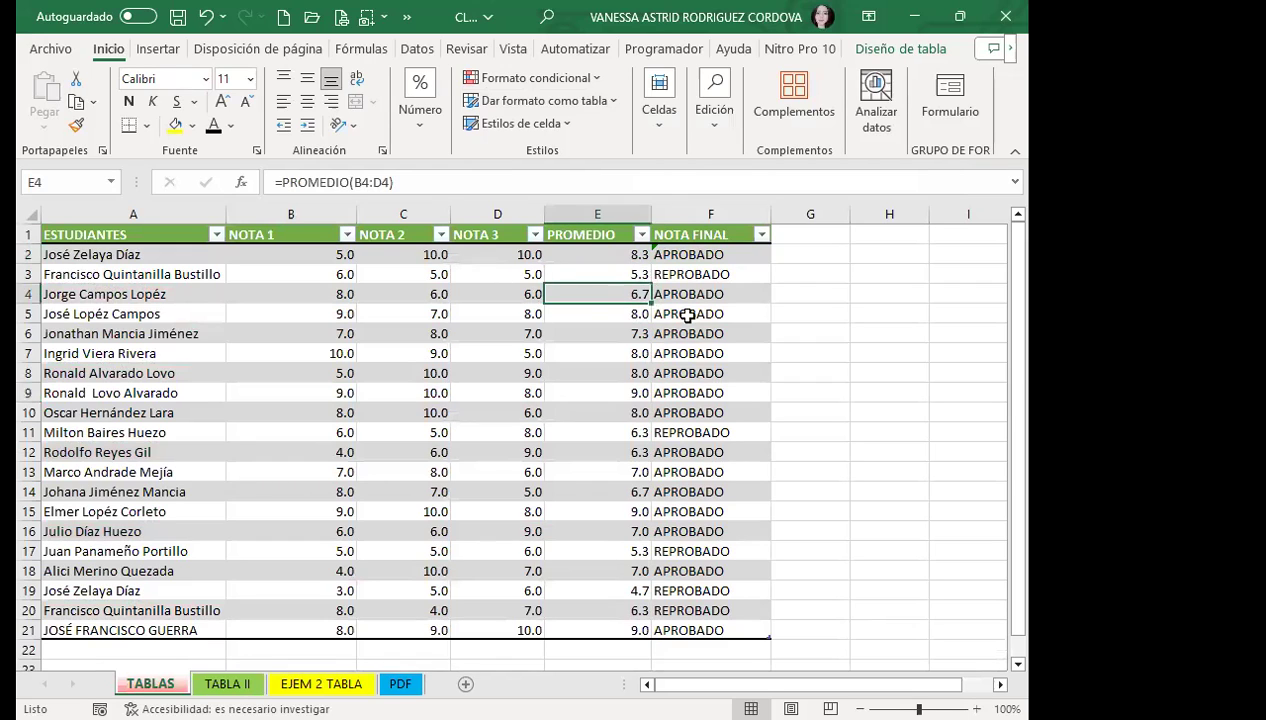
{"action": "left_click", "coordinate": [688, 315]}
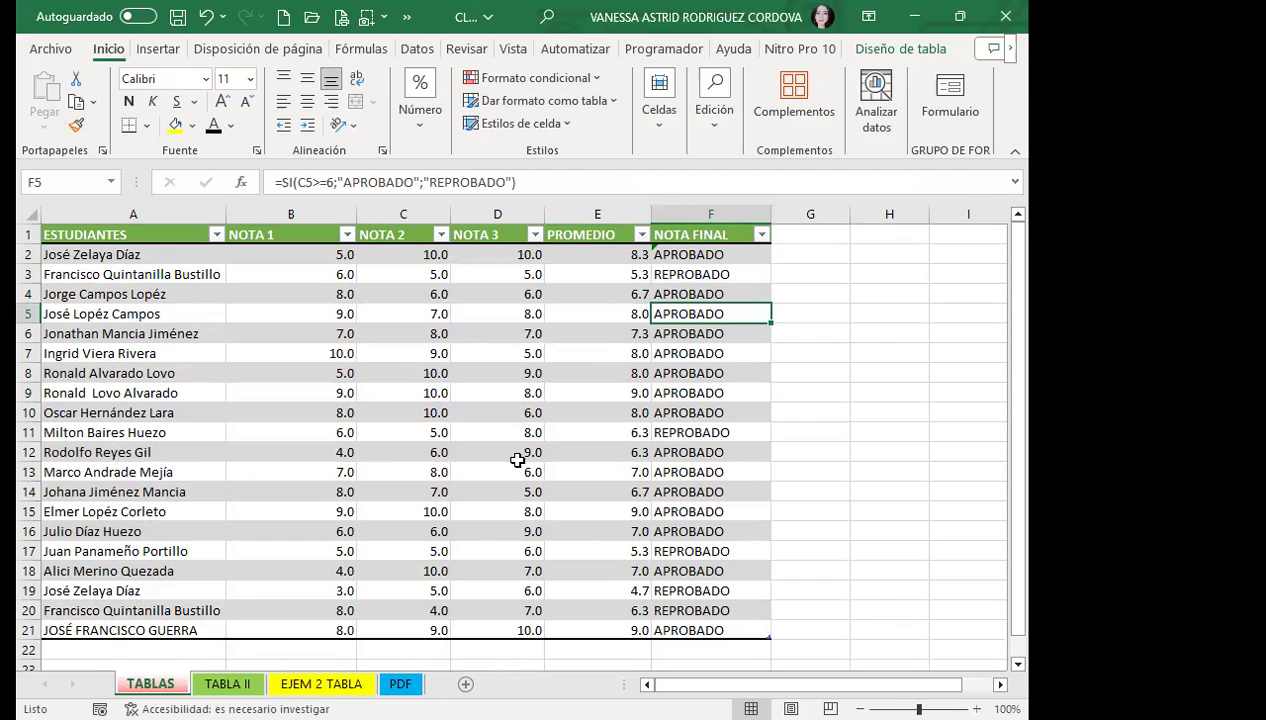
{"action": "scroll", "coordinate": [517, 459], "scroll_direction": "down", "scroll_amount": 4}
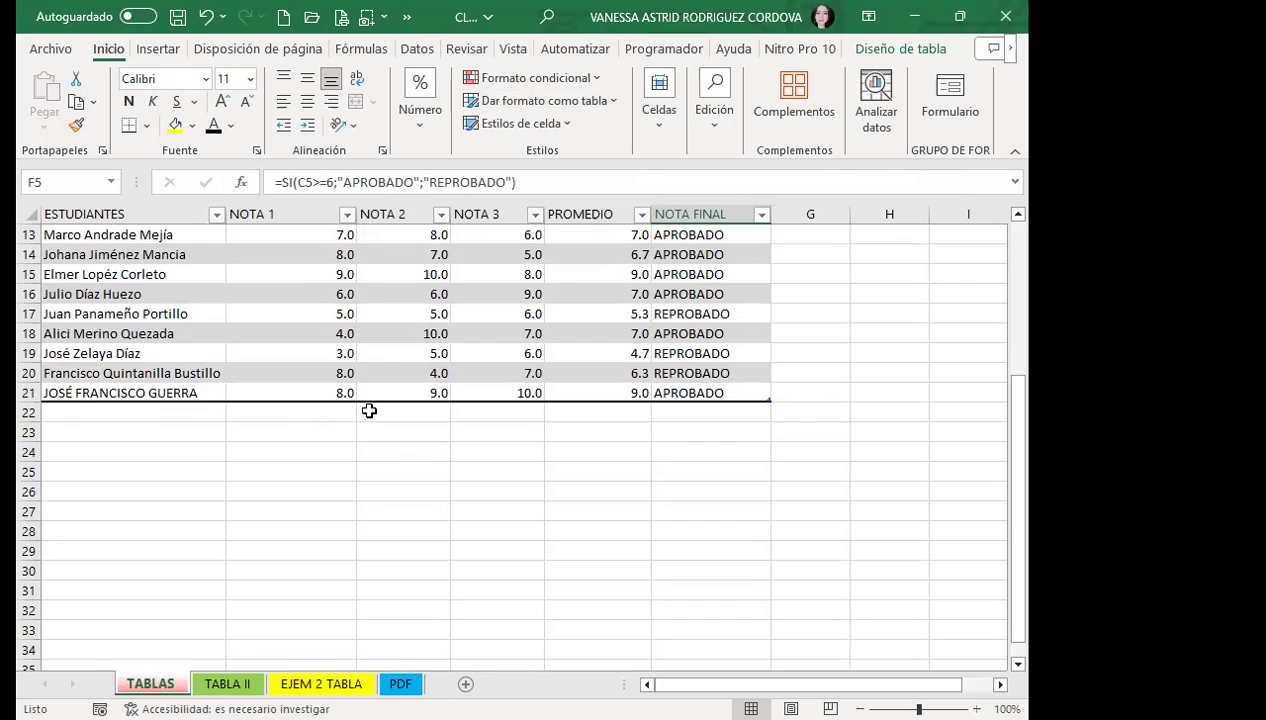
{"action": "left_click", "coordinate": [603, 395]}
{"action": "left_click", "coordinate": [692, 393]}
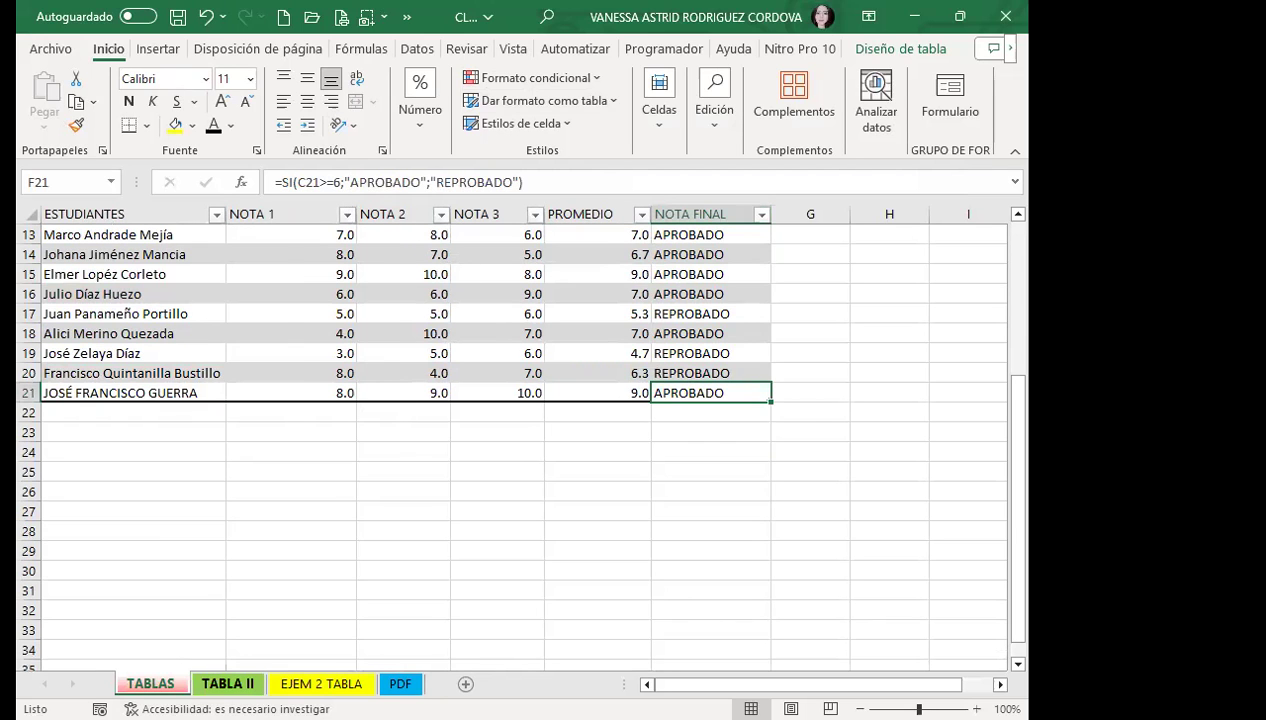
{"action": "left_click", "coordinate": [228, 684]}
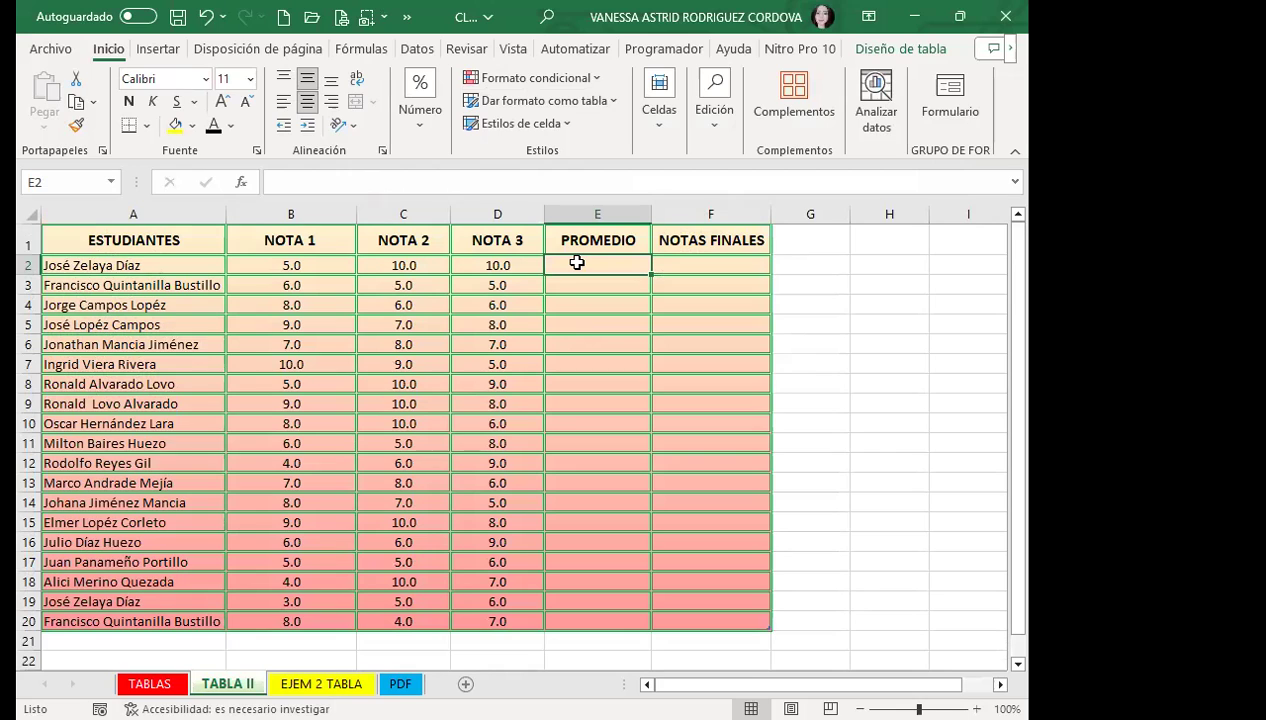
Step: Enter =PROMEDIO over NOTA 1 to NOTA 3 in E2 to average each student's grades
{"action": "type", "text": "=P"}
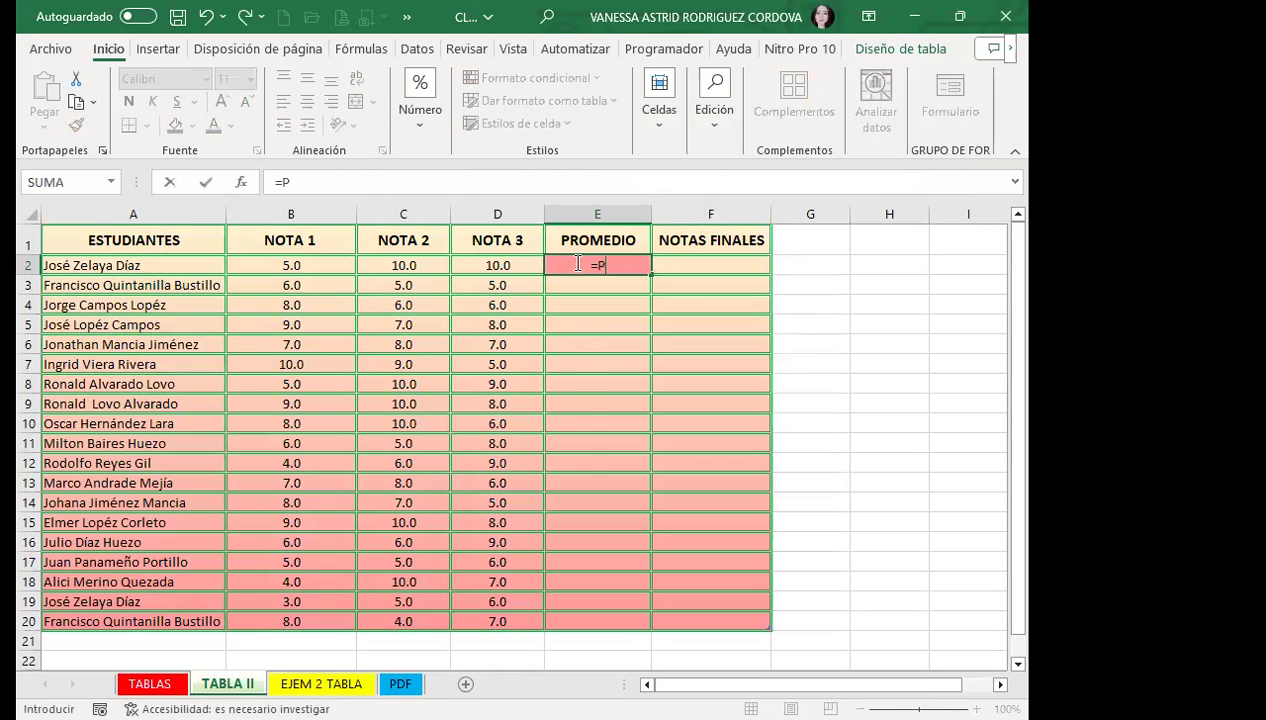
{"action": "type", "text": "RO"}
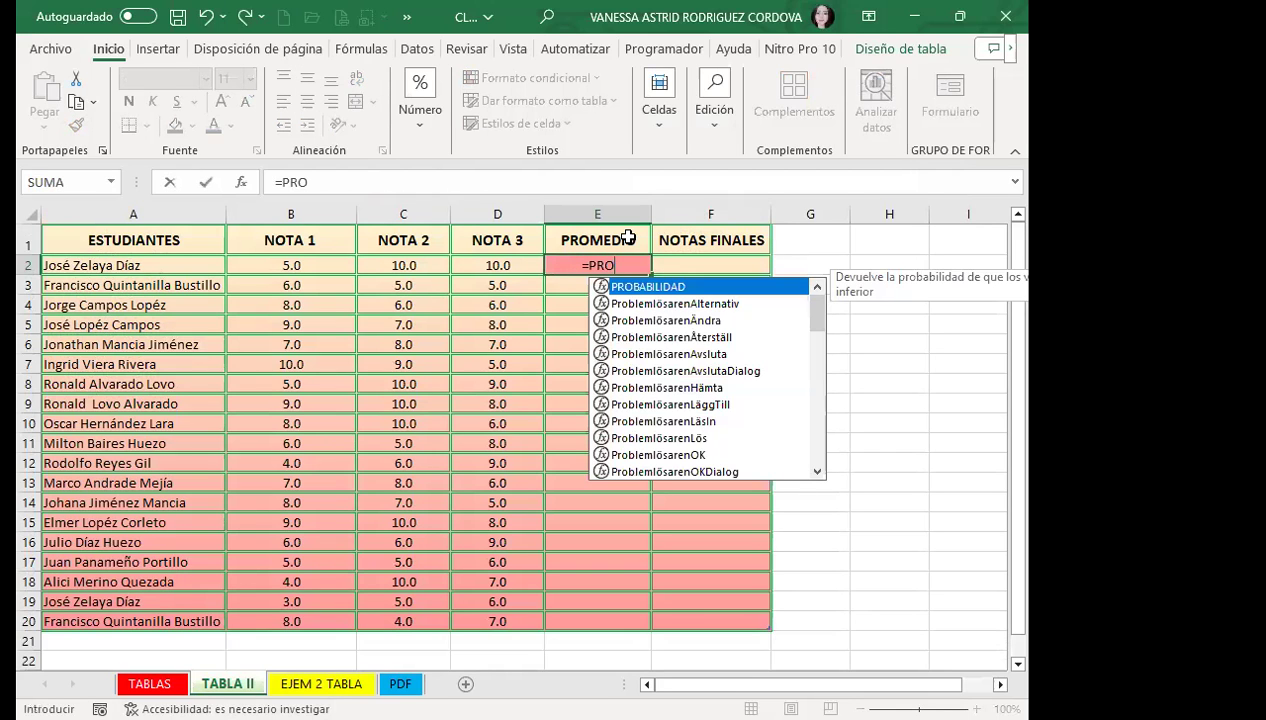
{"action": "type", "text": "ME"}
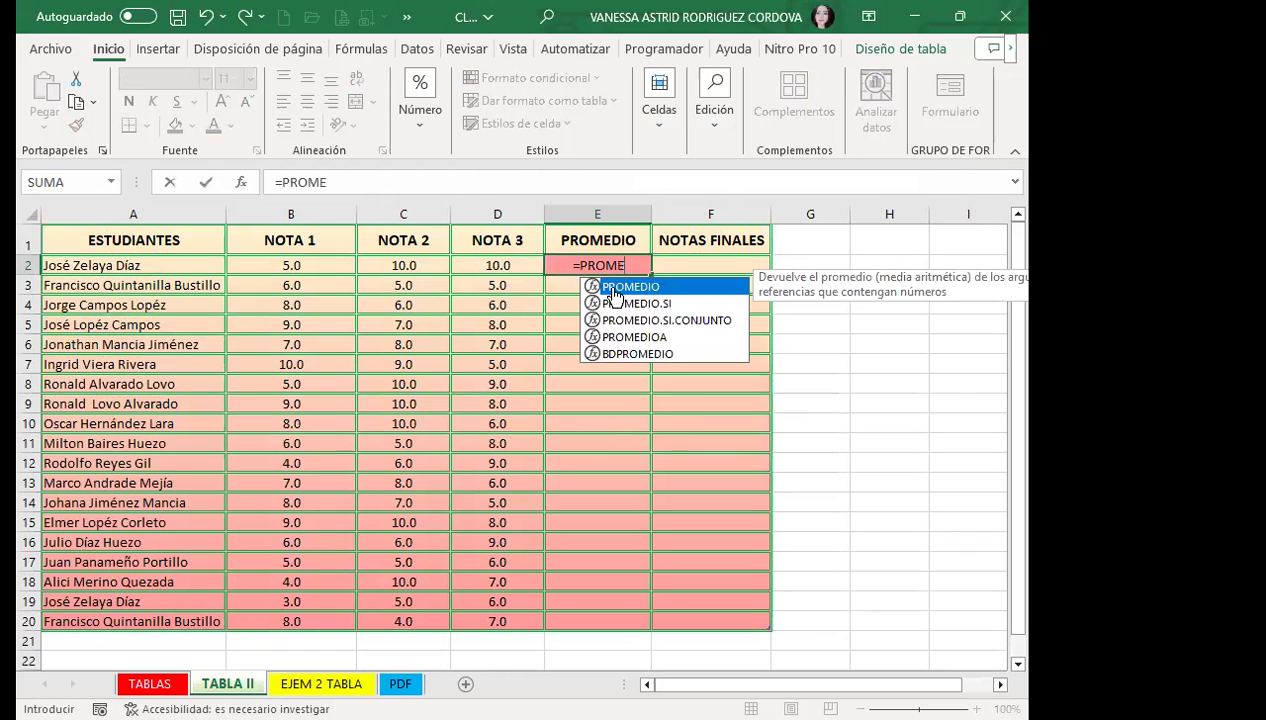
{"action": "double_click", "coordinate": [613, 289]}
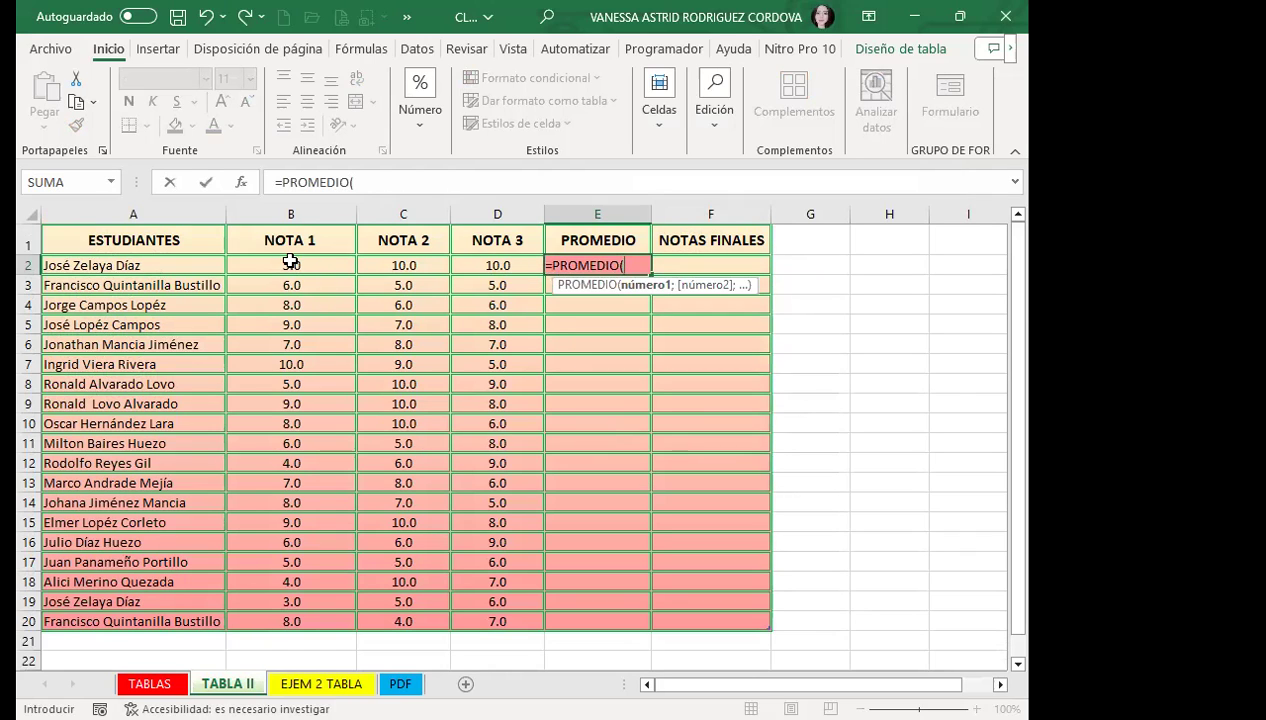
{"action": "left_click_drag", "start_coordinate": [290, 261], "coordinate": [471, 265]}
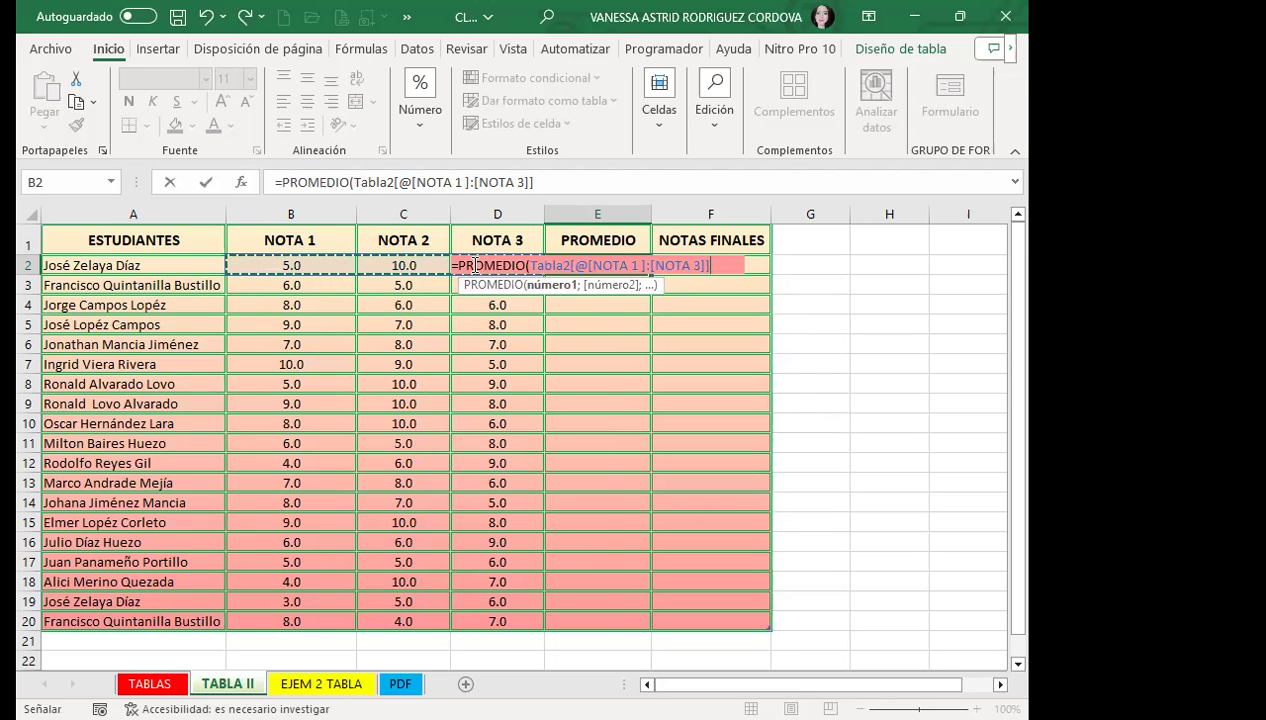
{"action": "key", "text": "Return"}
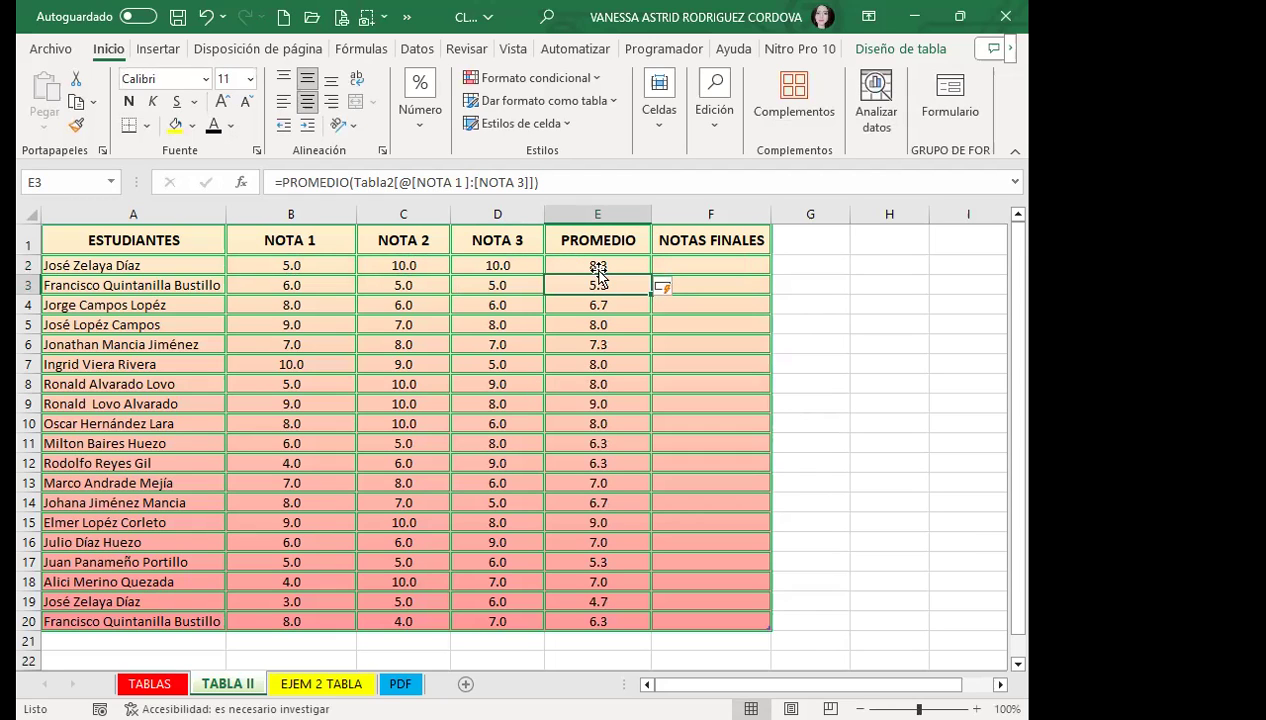
Step: Check the PROMEDIO formulas in E2 and E4, then bring up the Diseño de tabla tab
{"action": "left_click", "coordinate": [560, 263]}
{"action": "scroll", "coordinate": [580, 380], "scroll_direction": "down", "scroll_amount": 2}
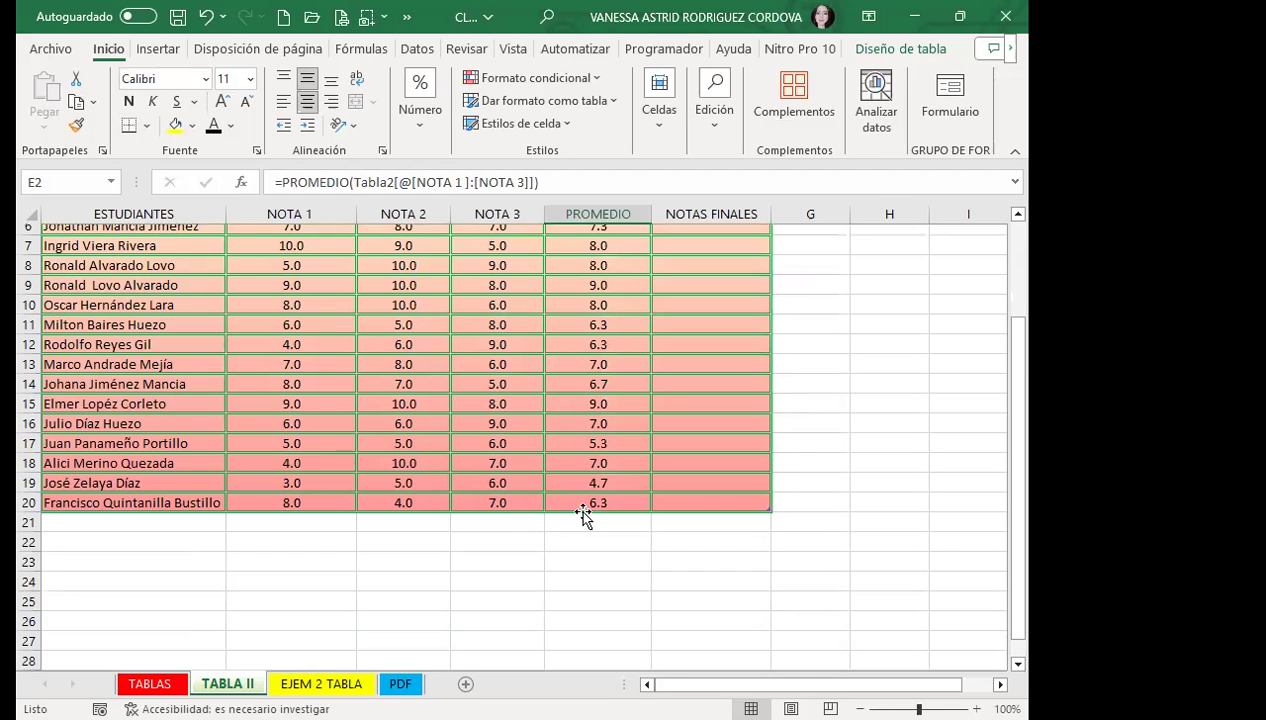
{"action": "scroll", "coordinate": [577, 506], "scroll_direction": "up", "scroll_amount": 2}
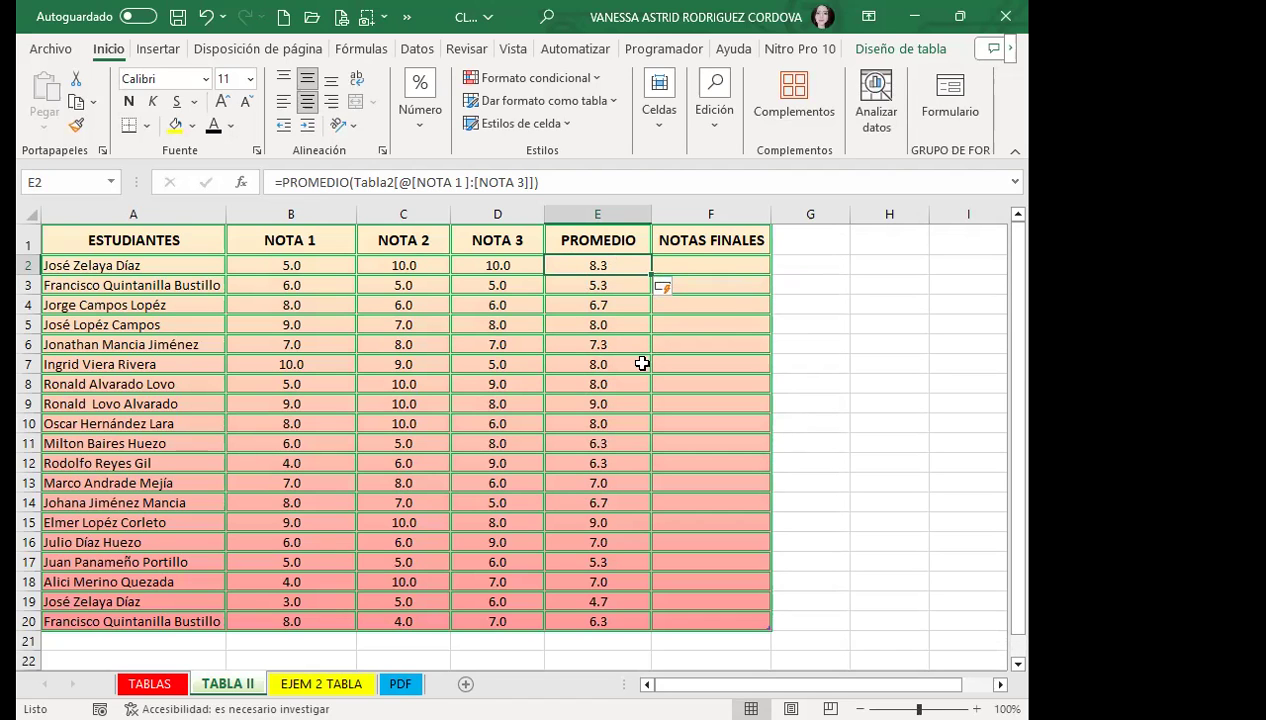
{"action": "scroll", "coordinate": [615, 575], "scroll_direction": "down", "scroll_amount": 2}
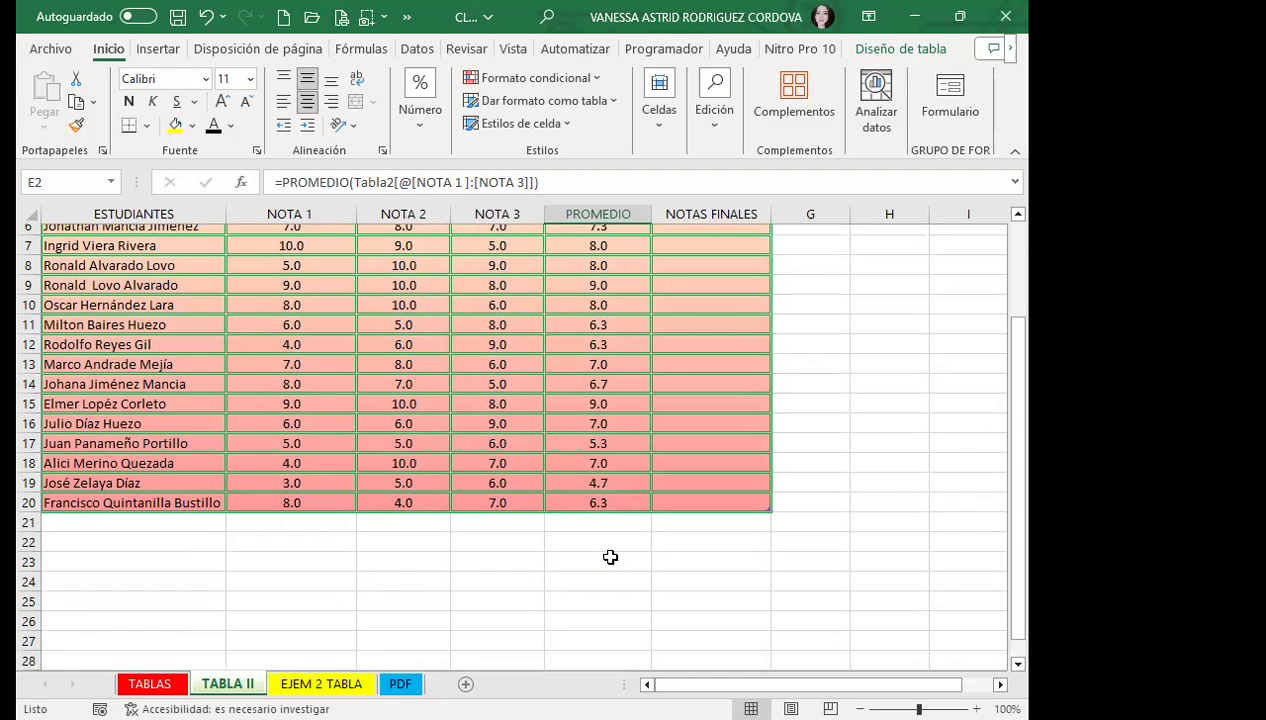
{"action": "scroll", "coordinate": [610, 555], "scroll_direction": "up", "scroll_amount": 2}
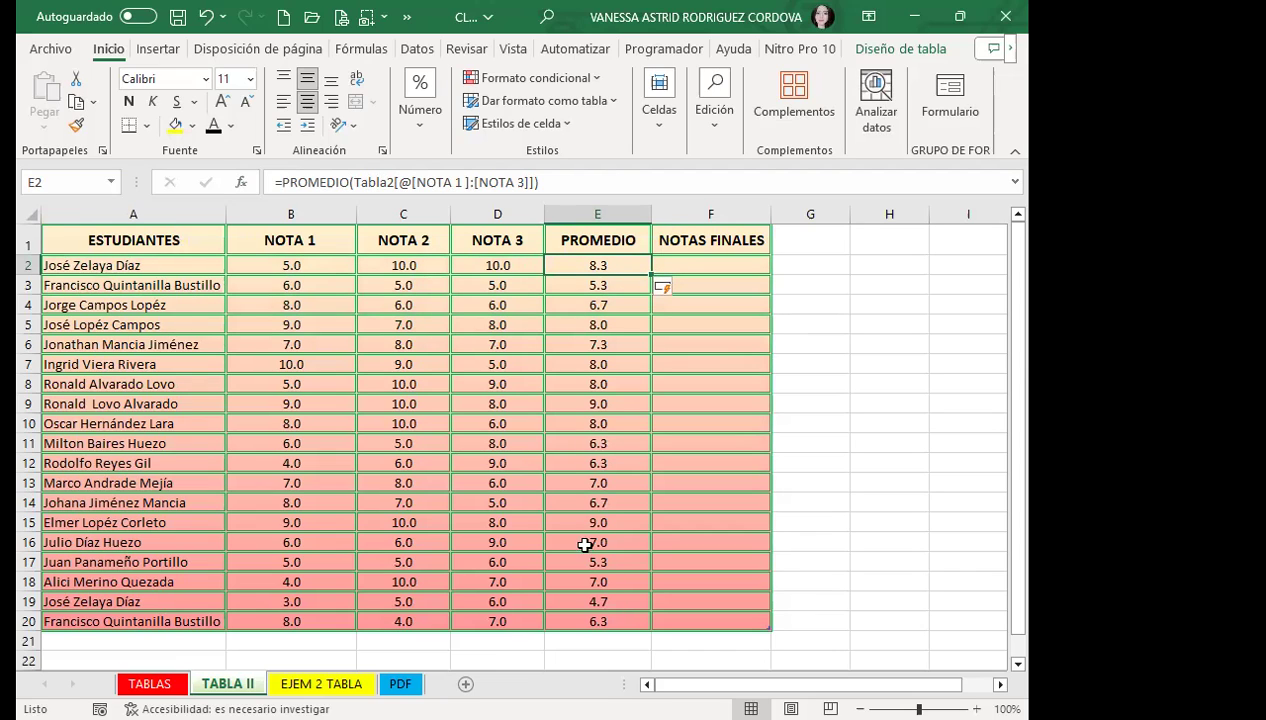
{"action": "left_click", "coordinate": [577, 298]}
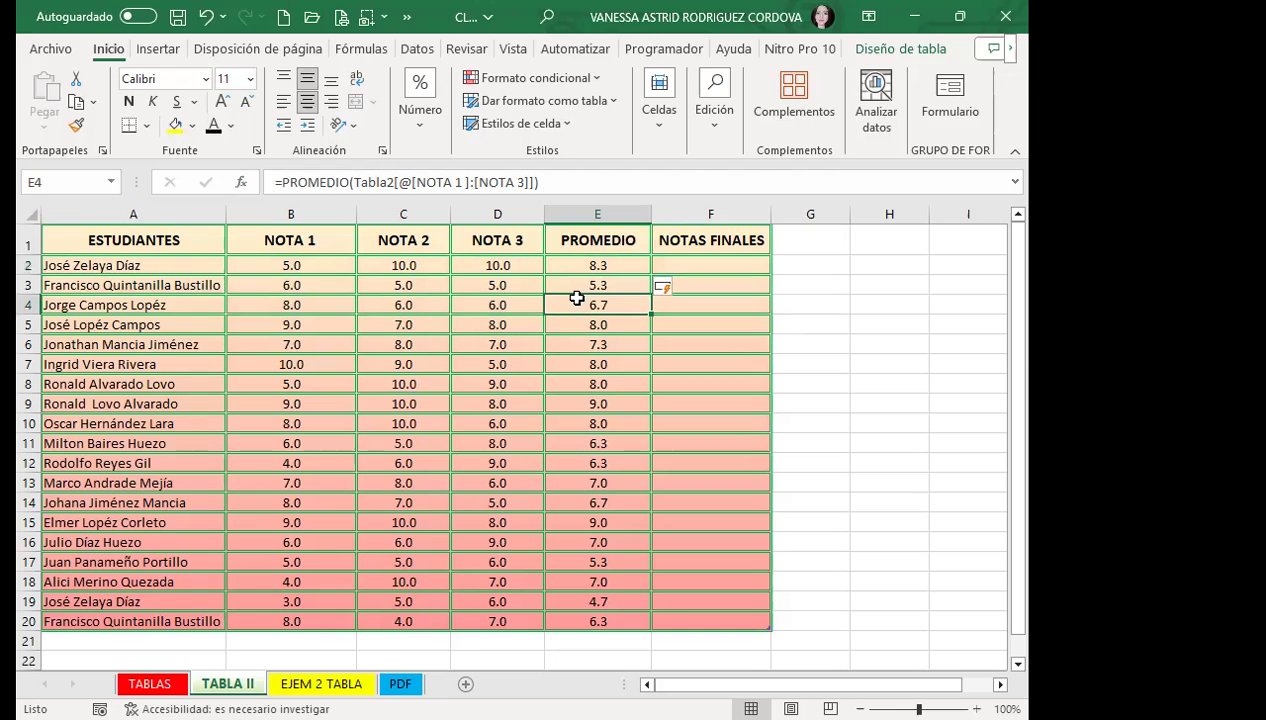
{"action": "left_click", "coordinate": [885, 49]}
Step: Rename Tabla2 to TABLA_DE_EXCEL and recheck the updated average formula in E2
{"action": "left_click", "coordinate": [101, 101]}
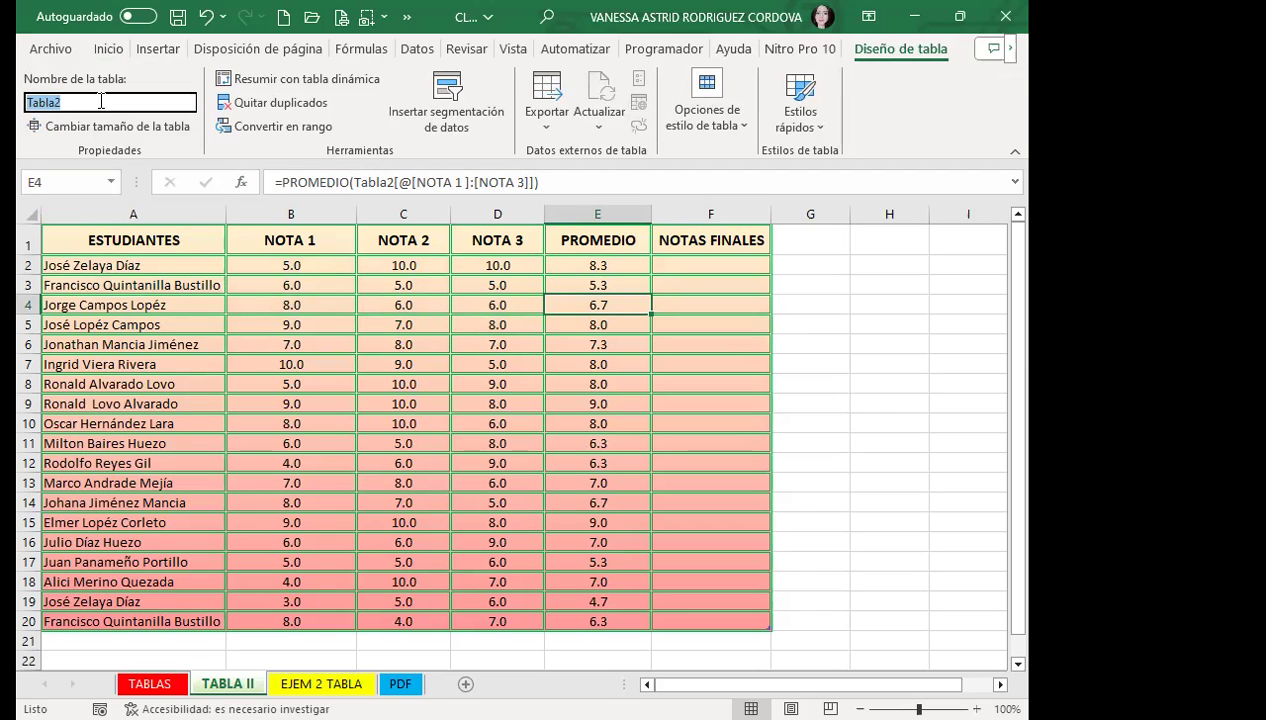
{"action": "type", "text": "TABLA_DE"}
{"action": "type", "text": "_EXCEL"}
{"action": "key", "text": "Return"}
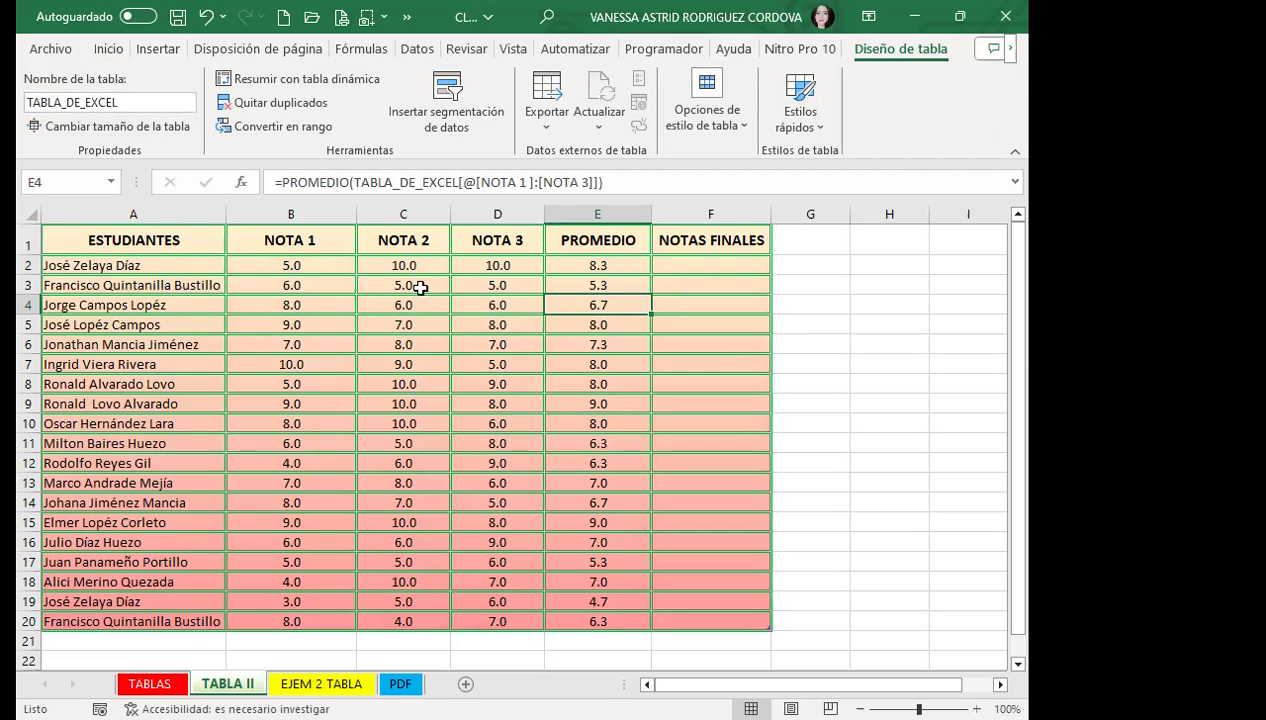
{"action": "left_click", "coordinate": [565, 261]}
{"action": "left_click", "coordinate": [487, 283]}
{"action": "left_click", "coordinate": [560, 265]}
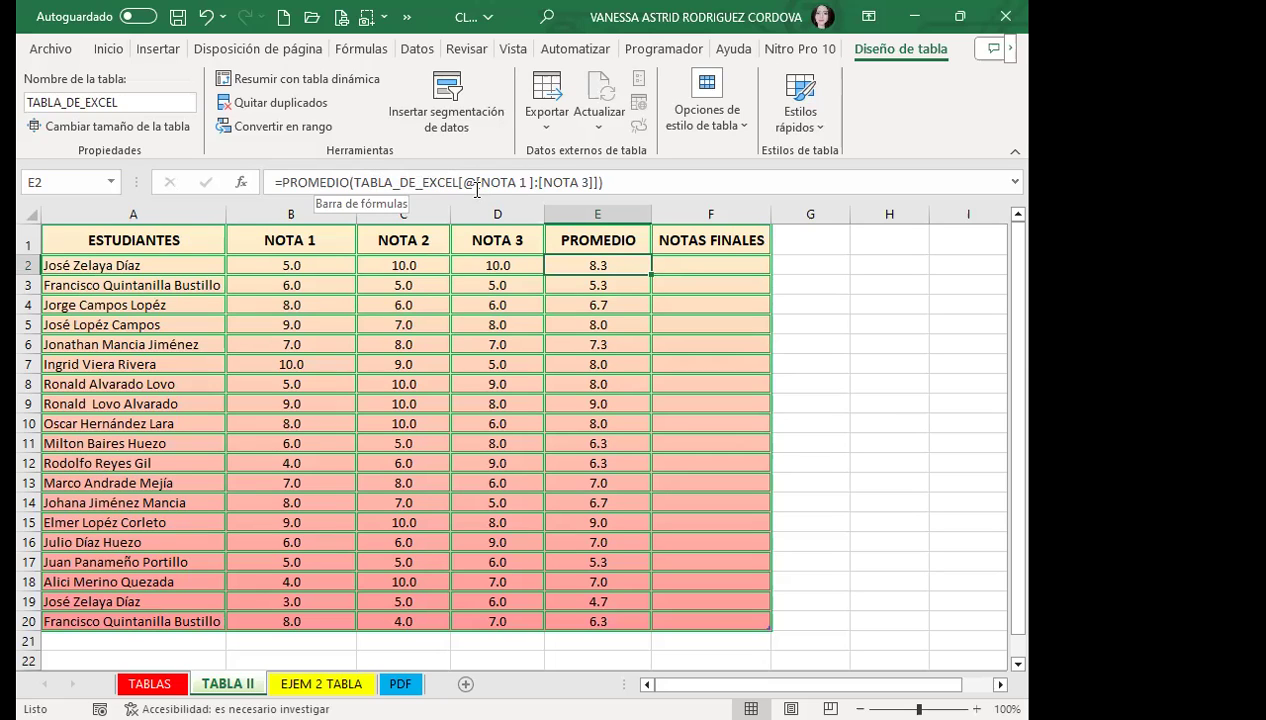
{"action": "left_click", "coordinate": [317, 244]}
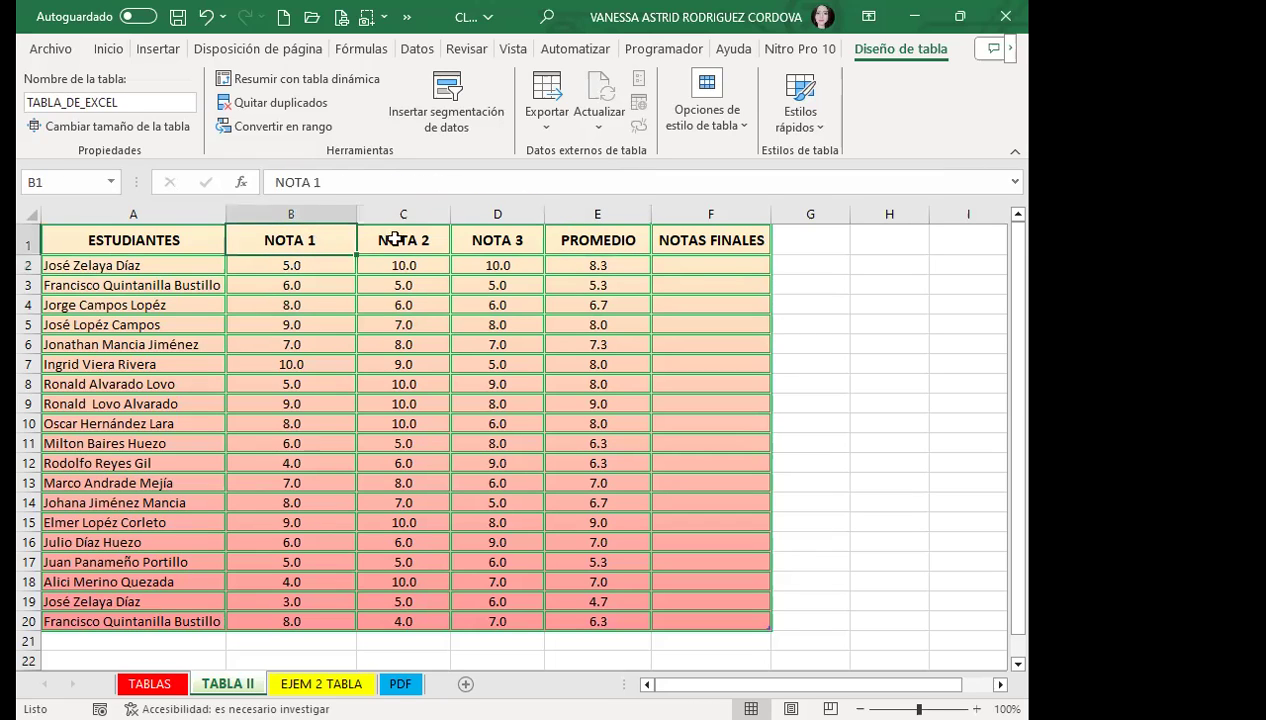
{"action": "left_click_drag", "start_coordinate": [317, 244], "coordinate": [493, 236]}
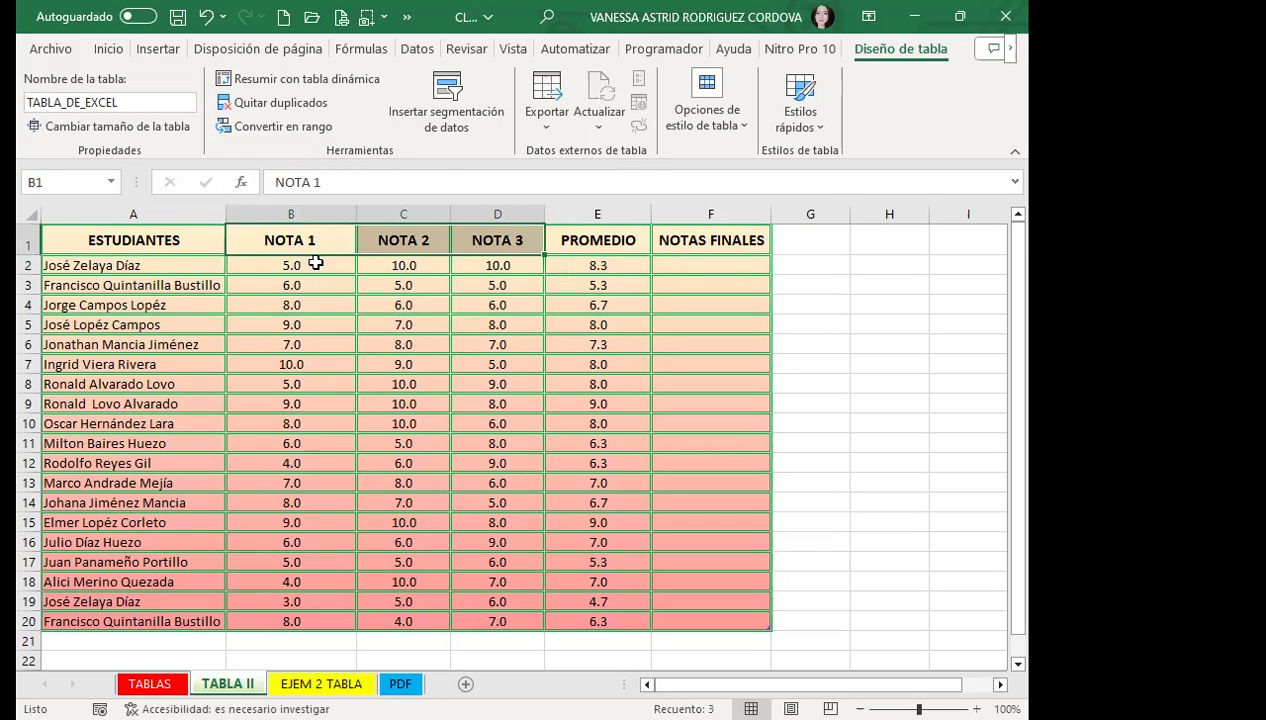
{"action": "left_click", "coordinate": [556, 260]}
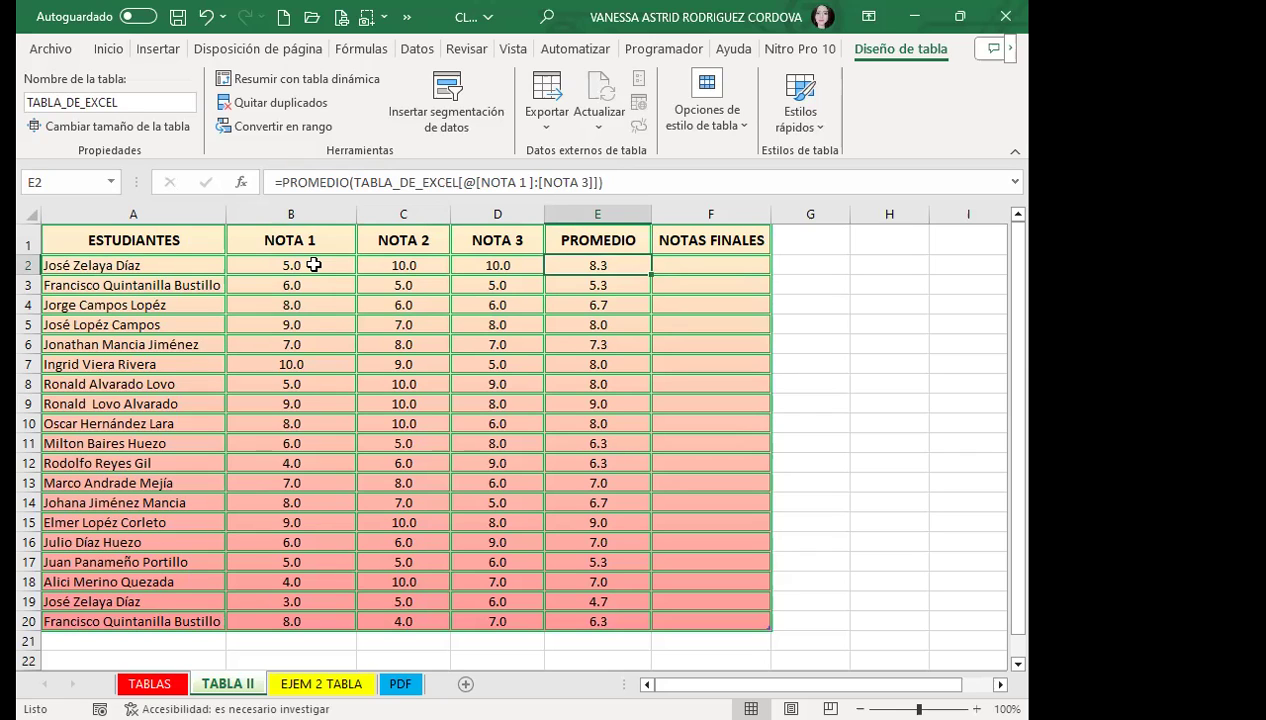
{"action": "left_click", "coordinate": [150, 683]}
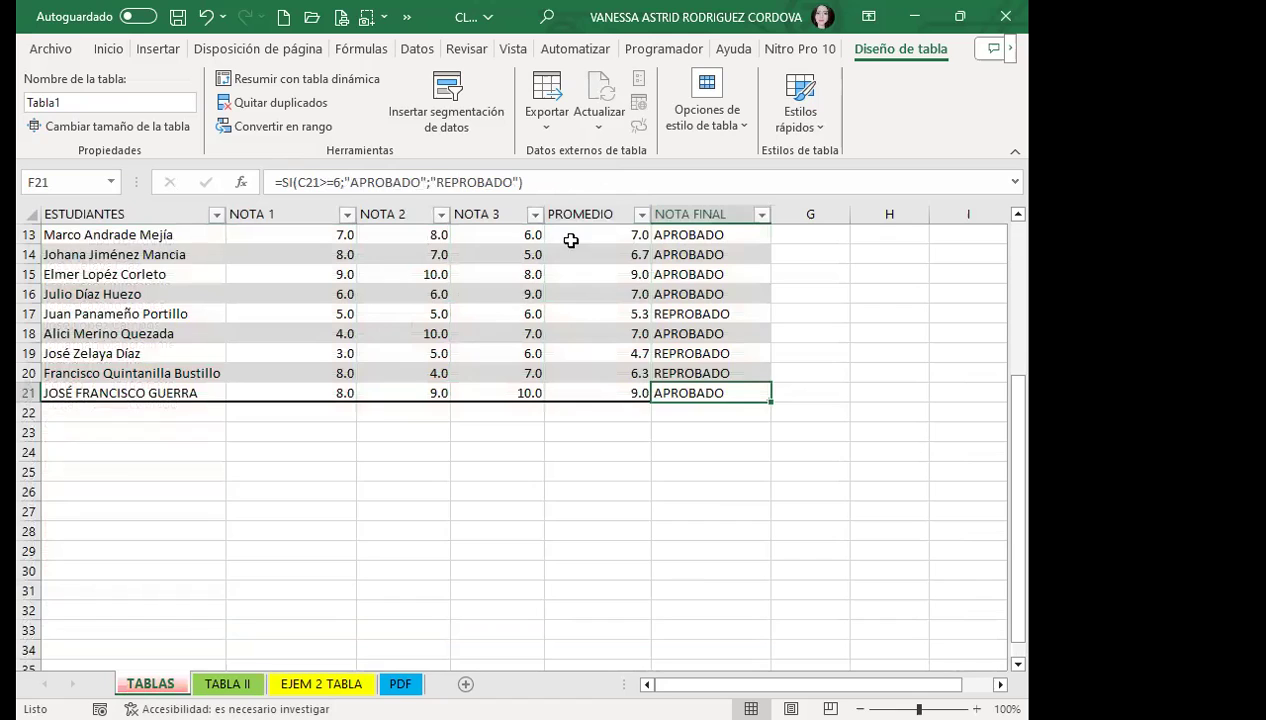
{"action": "scroll", "coordinate": [571, 240], "scroll_direction": "up", "scroll_amount": 4}
{"action": "left_click", "coordinate": [710, 254]}
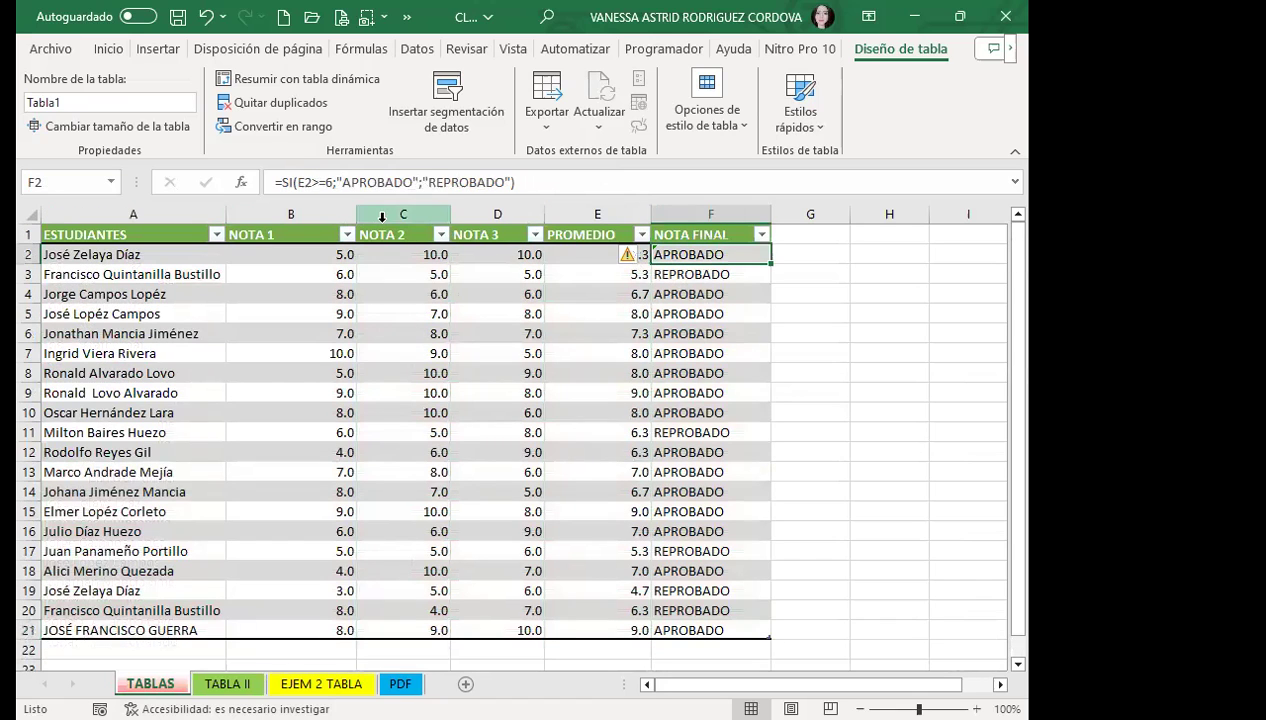
{"action": "left_click", "coordinate": [566, 254]}
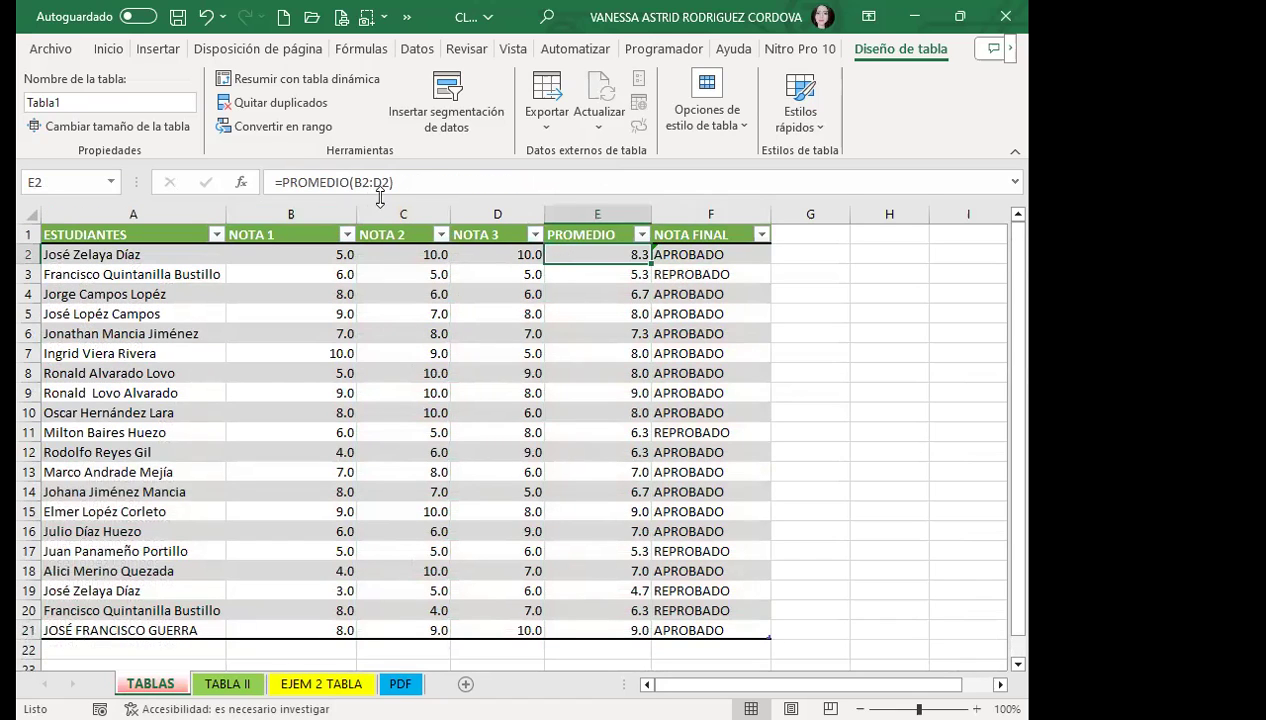
{"action": "left_click", "coordinate": [227, 683]}
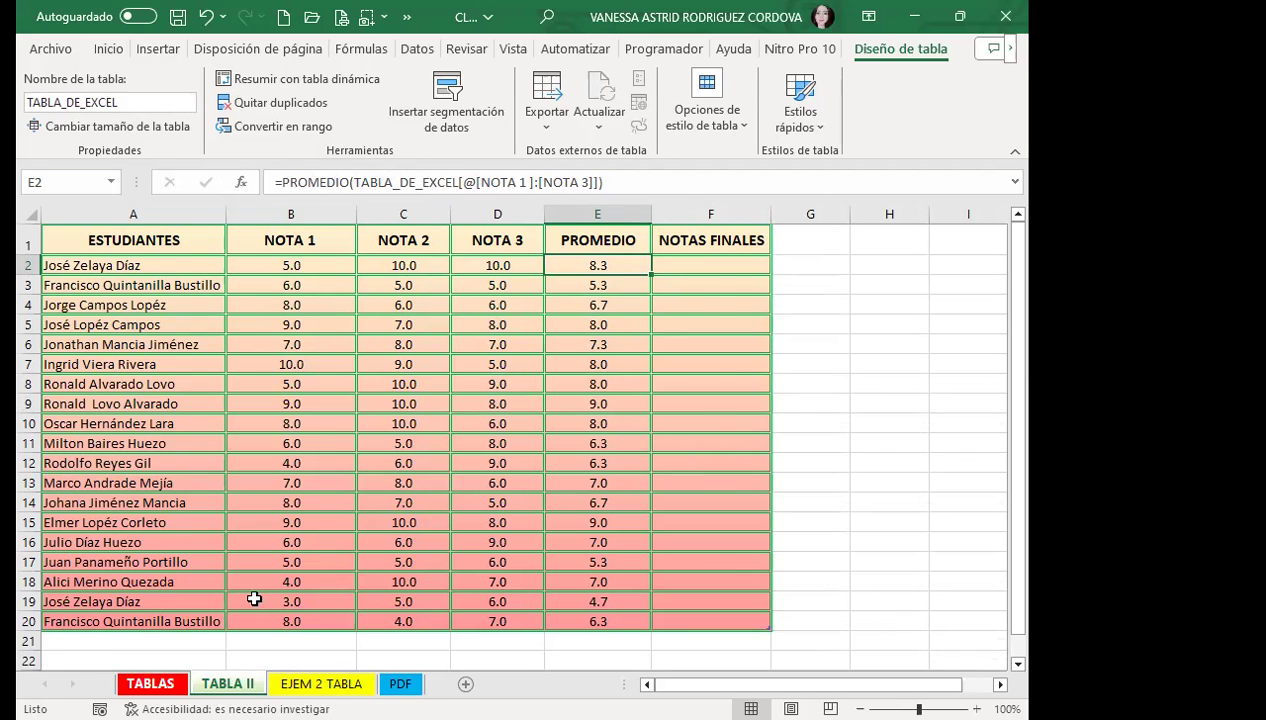
{"action": "key", "text": "ctrl+Page_Up"}
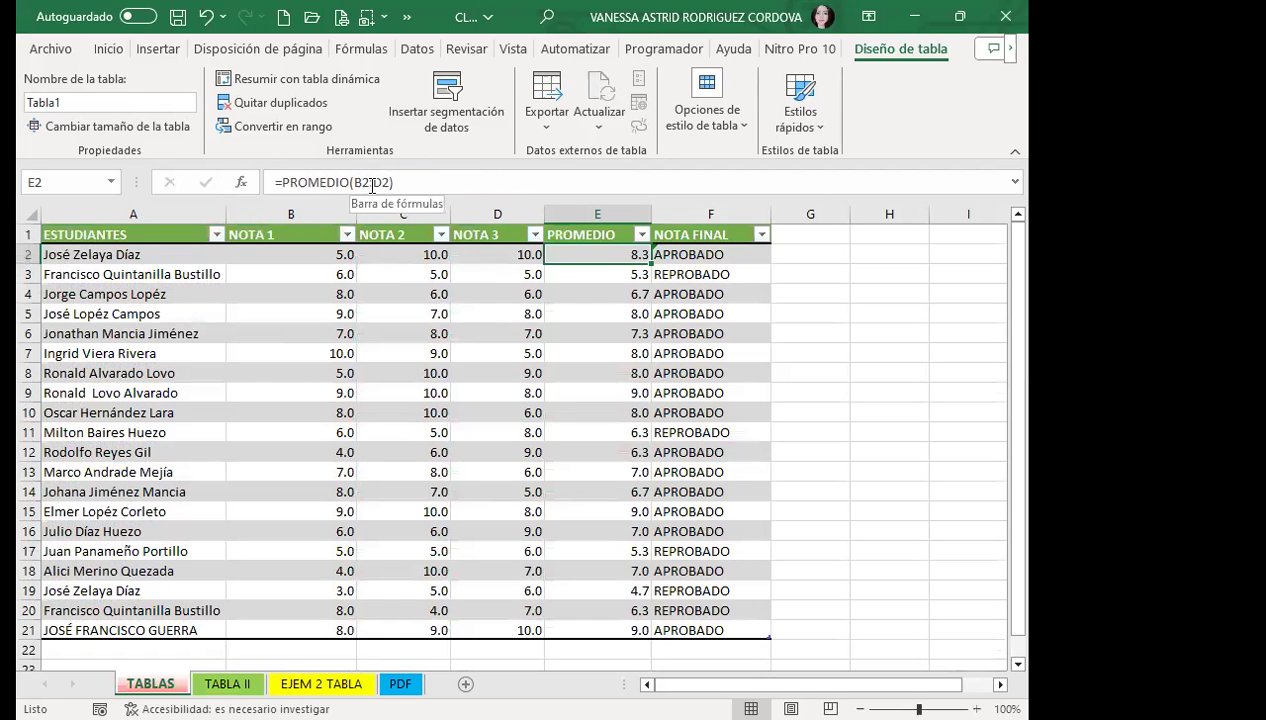
{"action": "key", "text": "ctrl+Page_Down"}
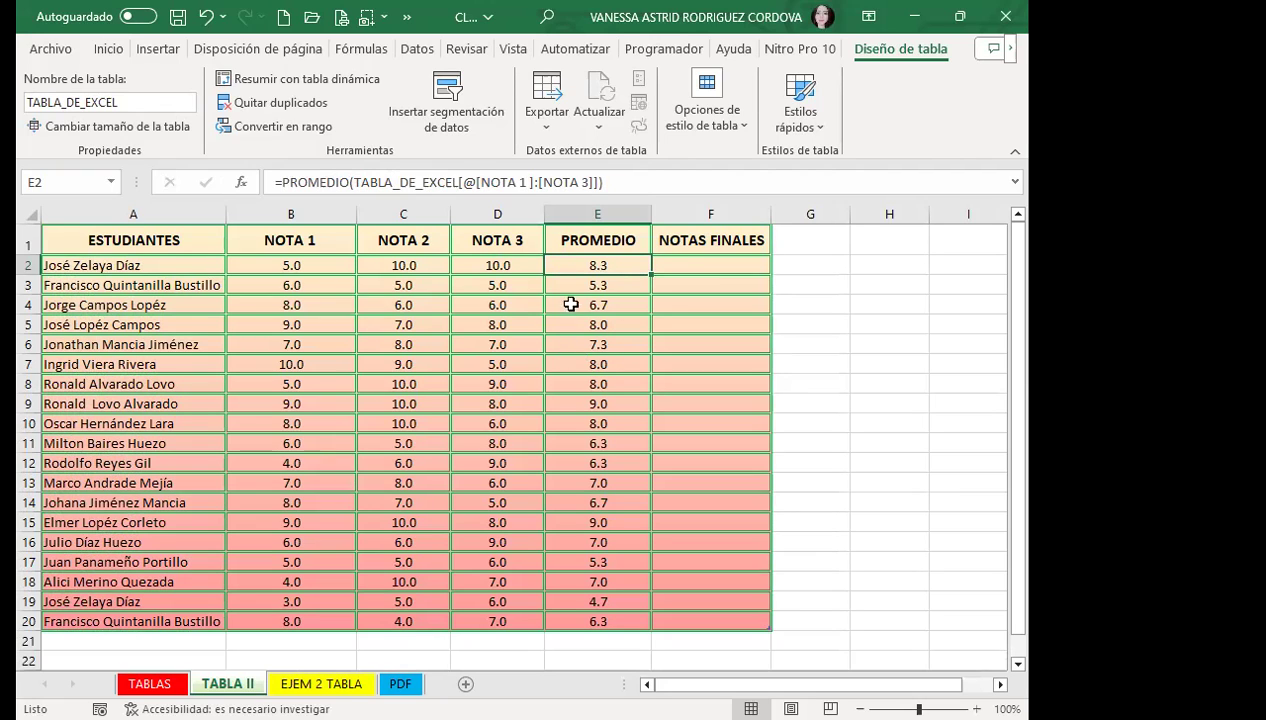
{"action": "scroll", "coordinate": [571, 478], "scroll_direction": "down", "scroll_amount": 2}
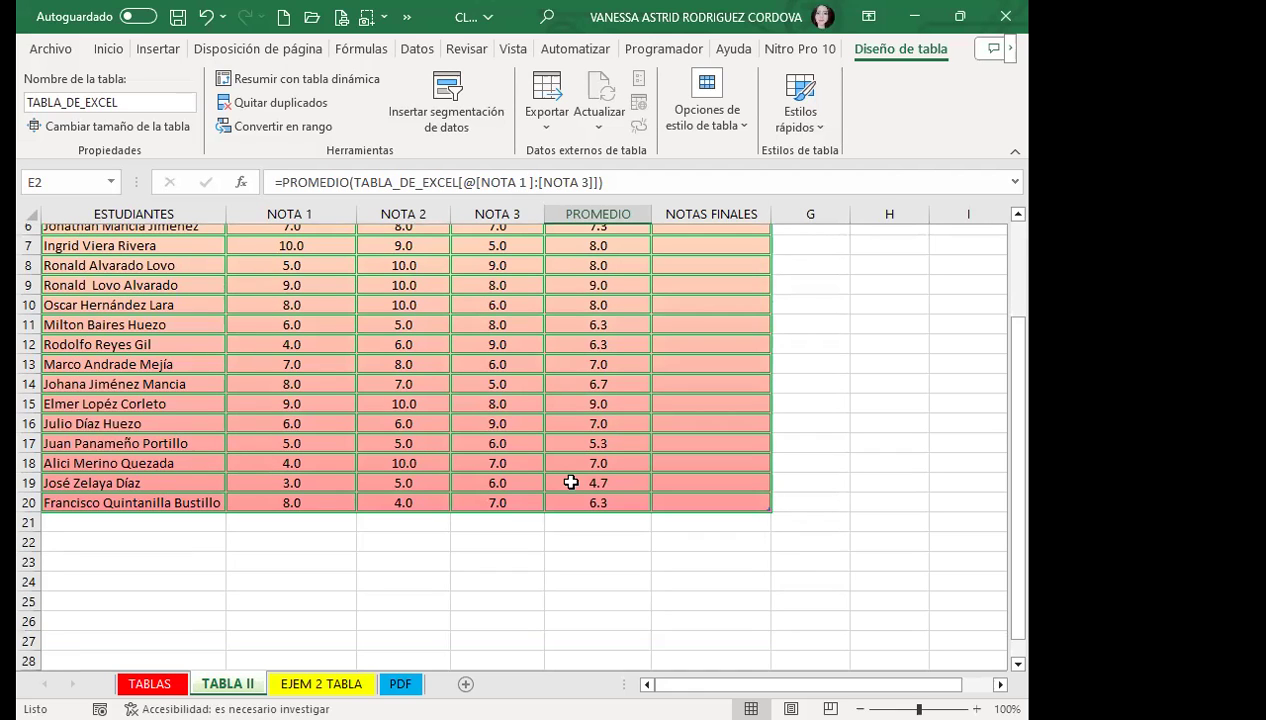
{"action": "scroll", "coordinate": [571, 482], "scroll_direction": "up", "scroll_amount": 2}
{"action": "left_click", "coordinate": [725, 262]}
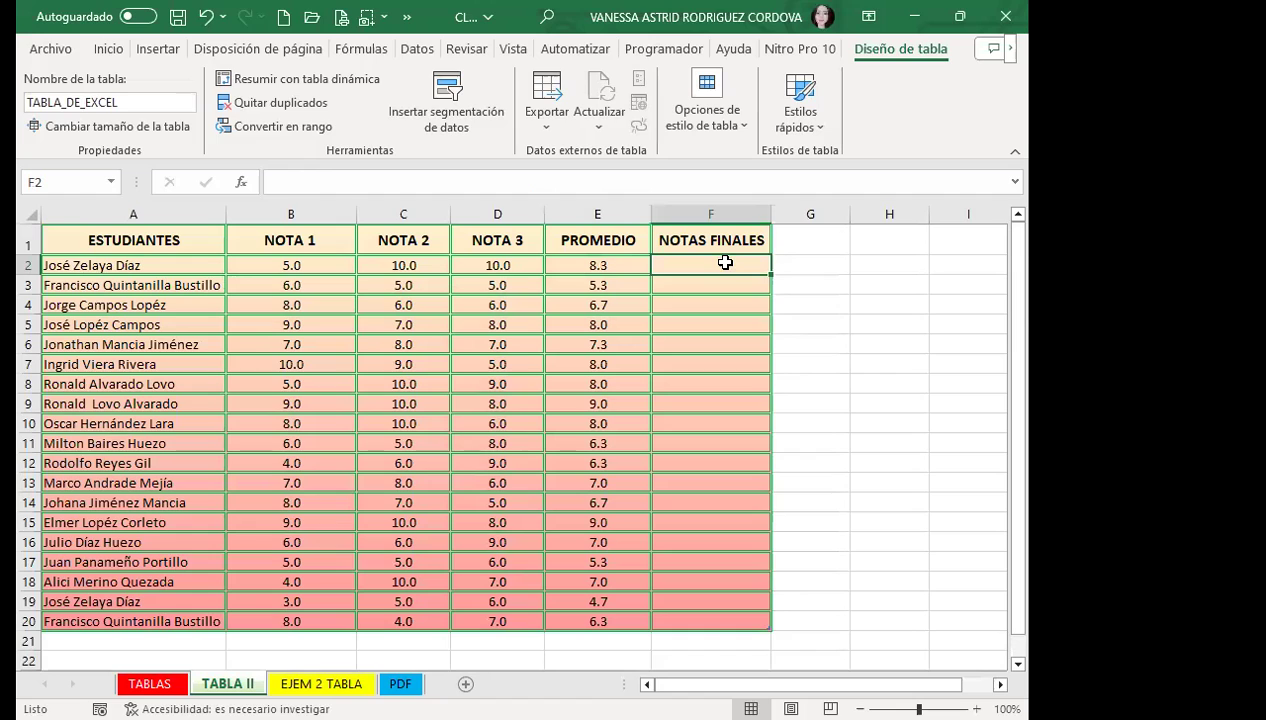
{"action": "type", "text": "?SI"}
{"action": "key", "text": "BackSpace"}
{"action": "key", "text": "BackSpace"}
{"action": "type", "text": "="}
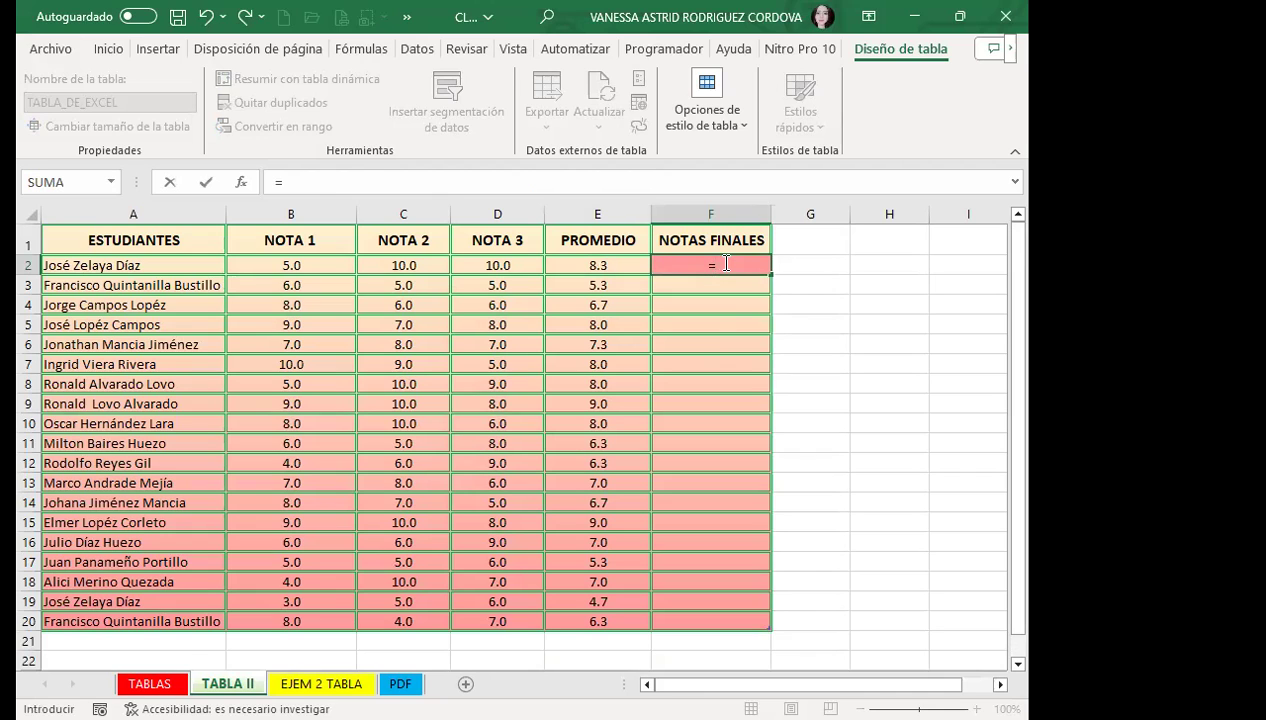
{"action": "type", "text": "SI"}
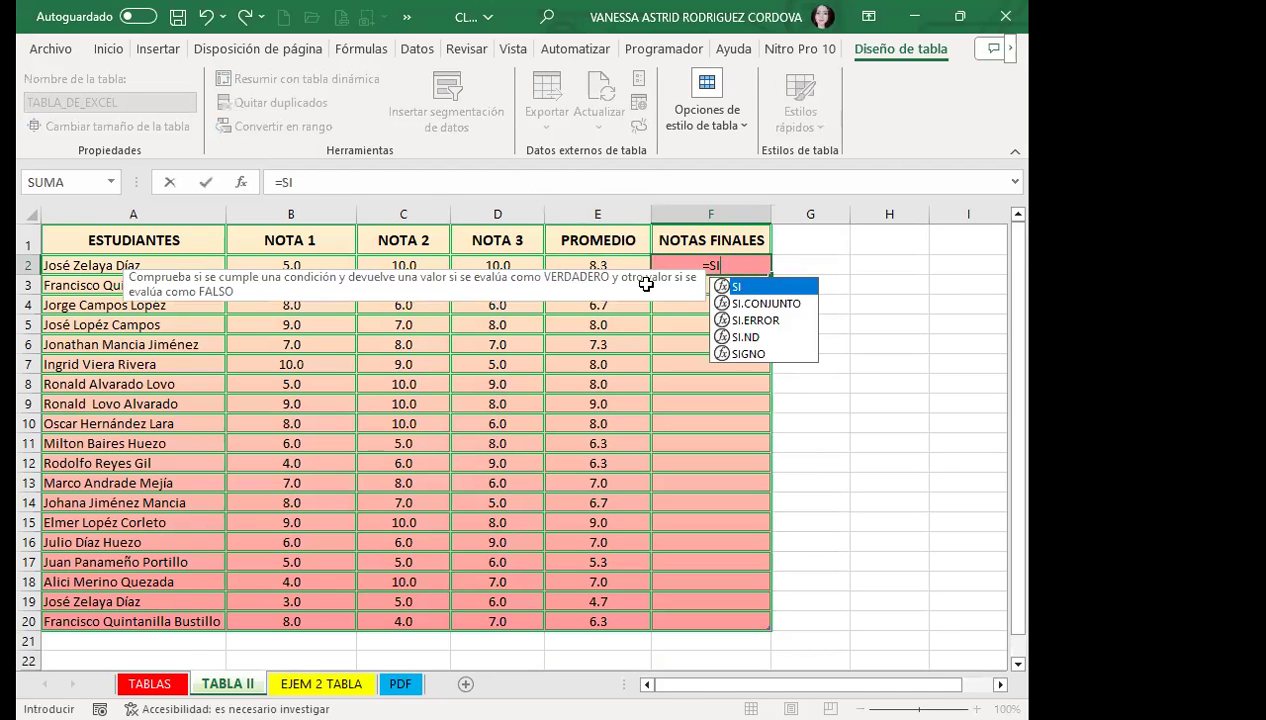
{"action": "type", "text": "("}
{"action": "left_click", "coordinate": [616, 267]}
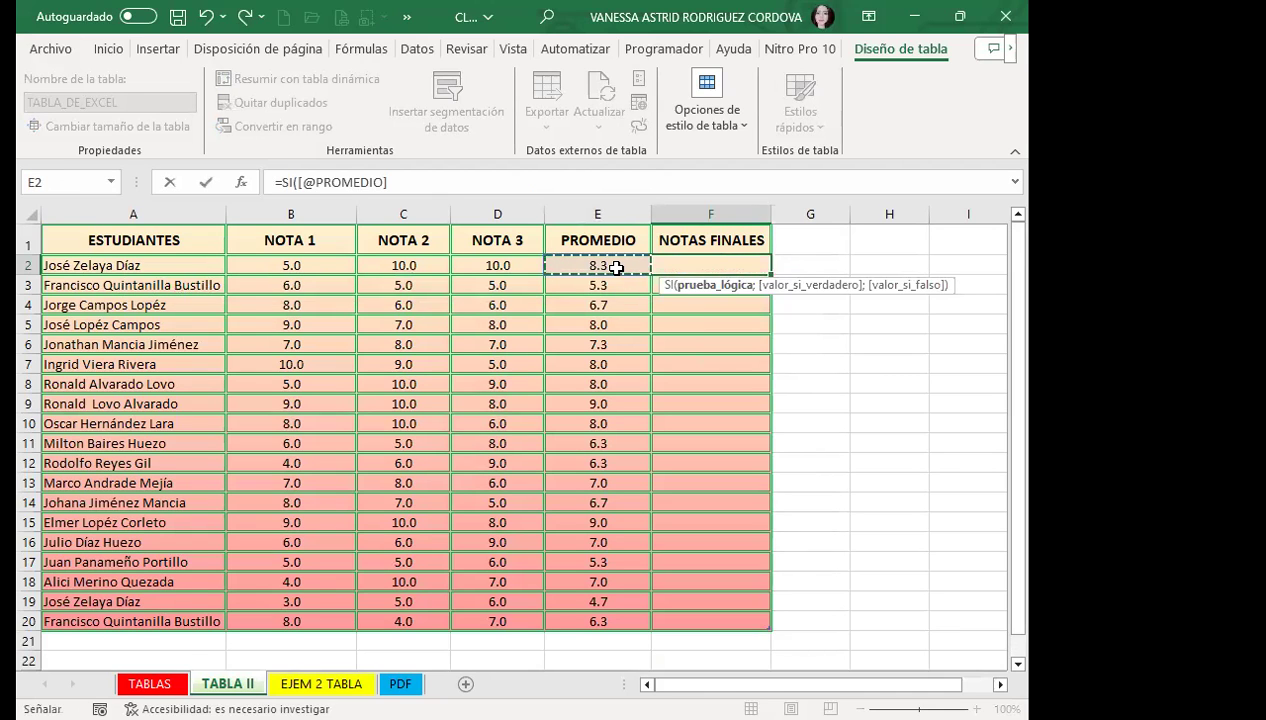
{"action": "type", "text": ">="}
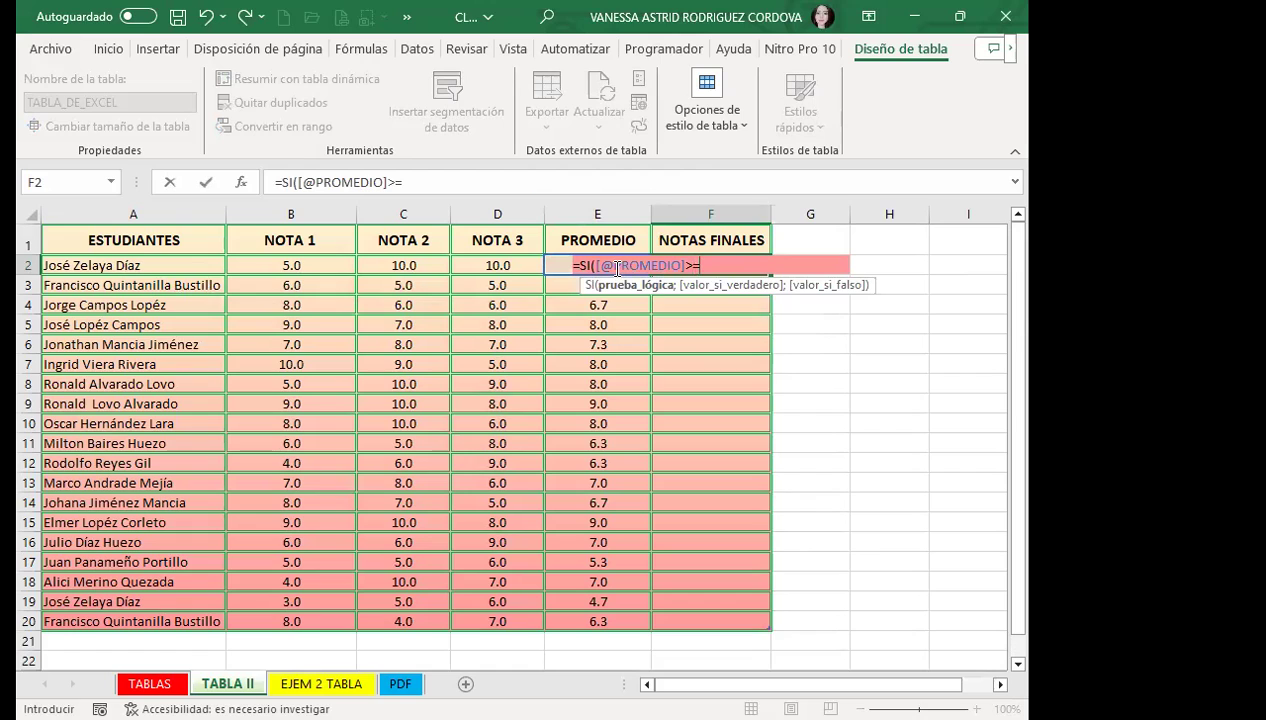
{"action": "type", "text": "6"}
{"action": "type", "text": ";\"APROBADO"}
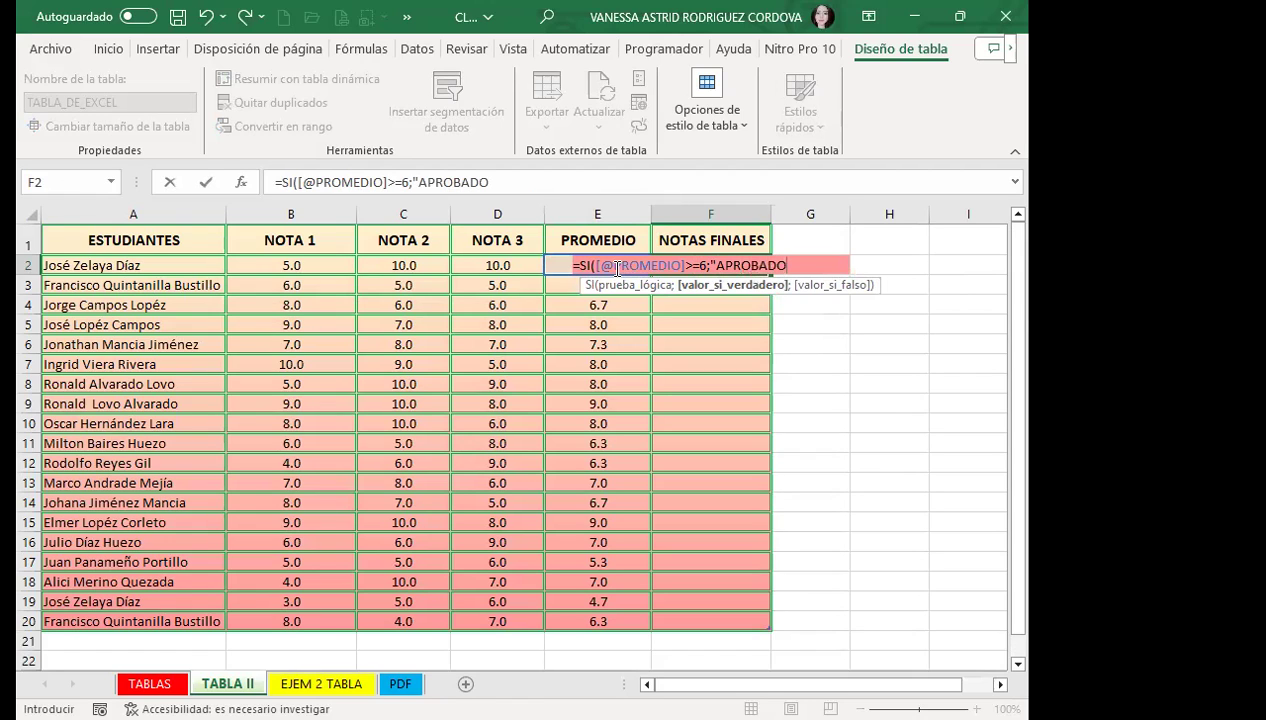
{"action": "type", "text": "\";\"REPRO"}
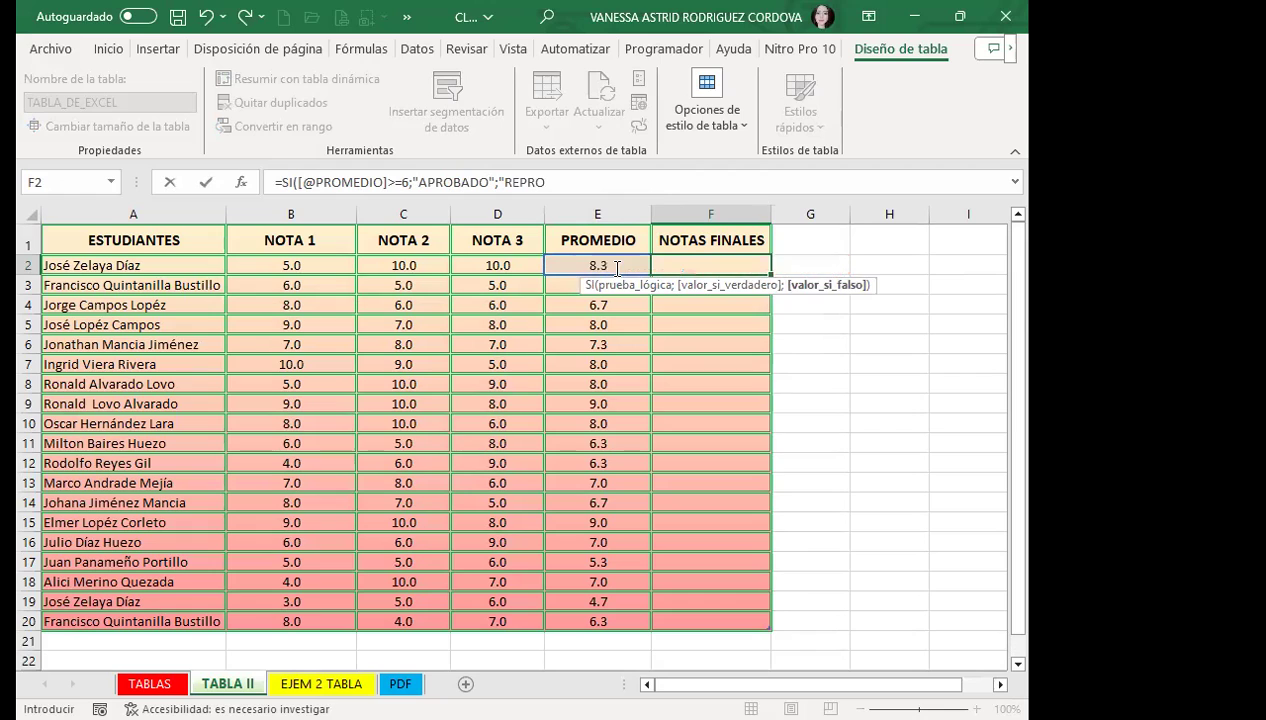
{"action": "type", "text": "BADOq"}
{"action": "key", "text": "BackSpace"}
{"action": "type", "text": "\""}
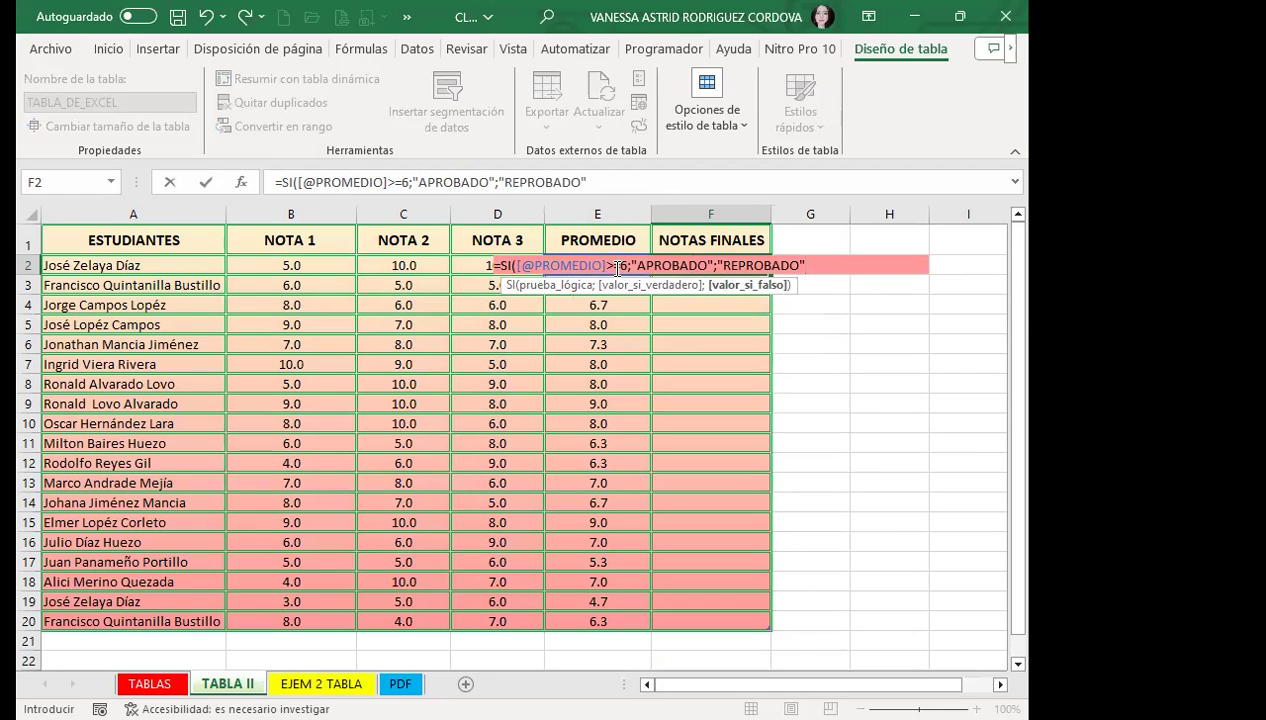
{"action": "type", "text": ")"}
{"action": "key", "text": "Return"}
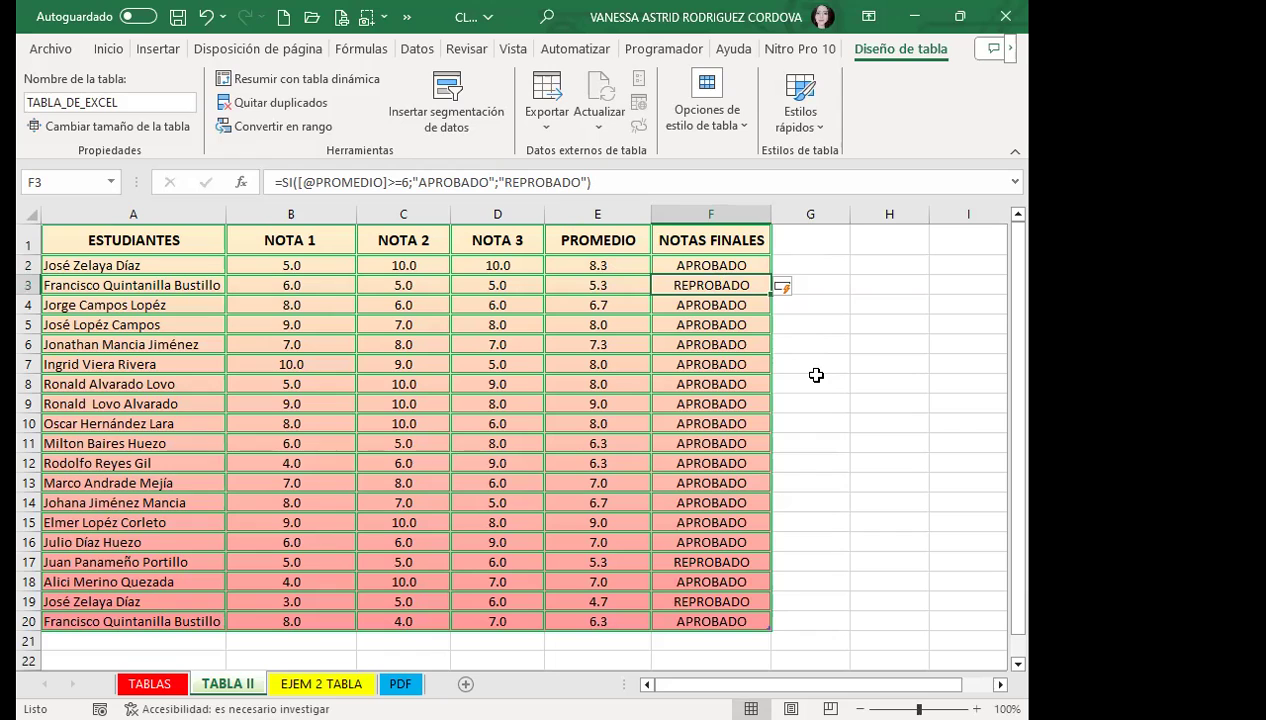
{"action": "left_click", "coordinate": [674, 265]}
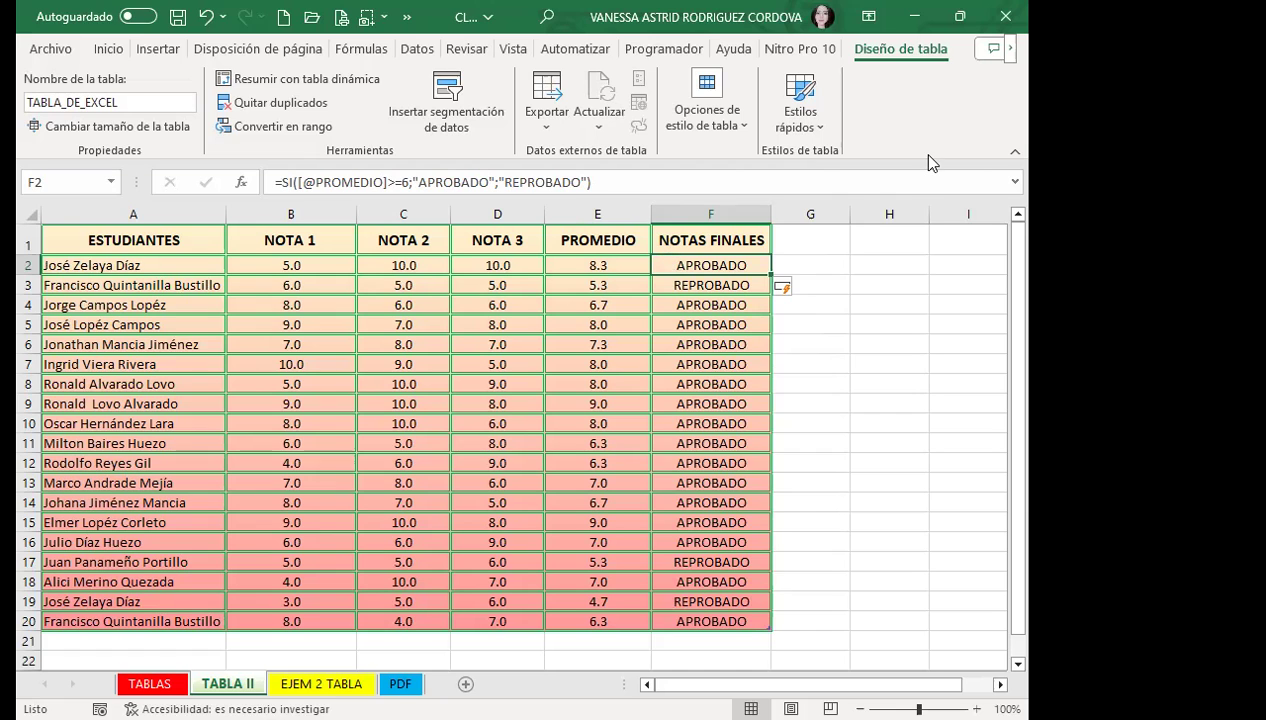
{"action": "scroll", "coordinate": [478, 55], "scroll_direction": "up", "scroll_amount": 5}
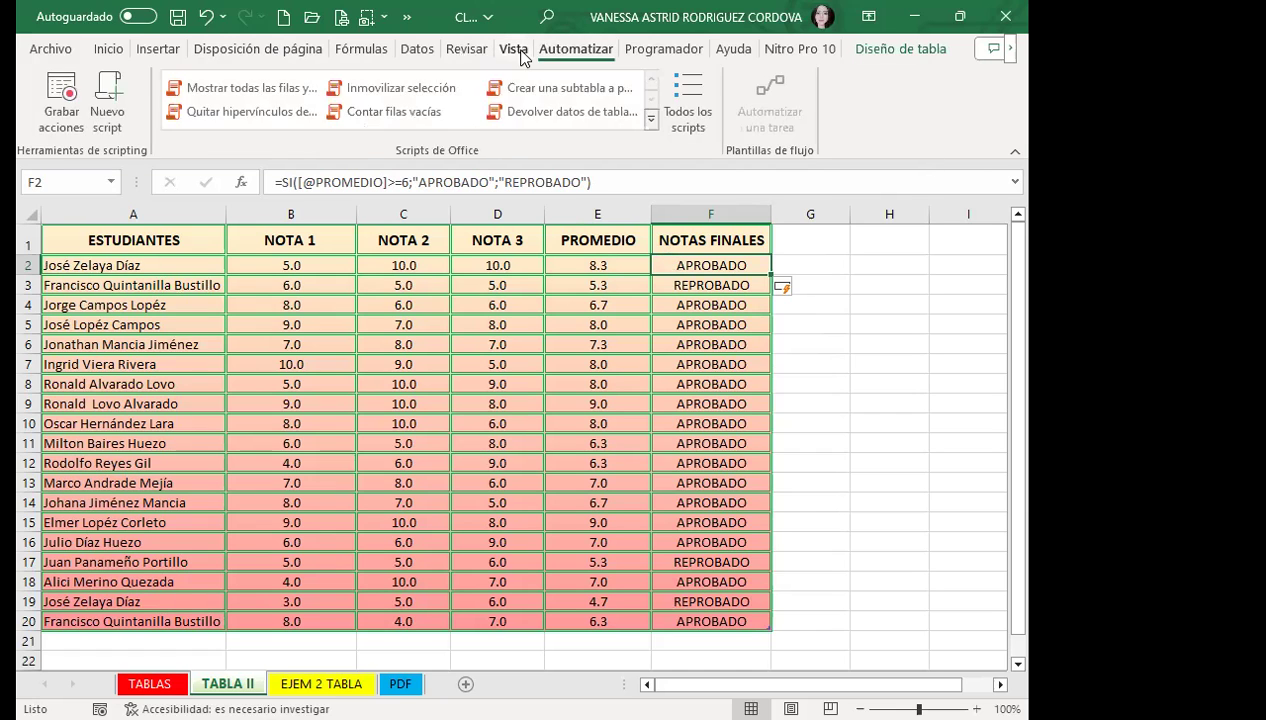
{"action": "left_click", "coordinate": [380, 122]}
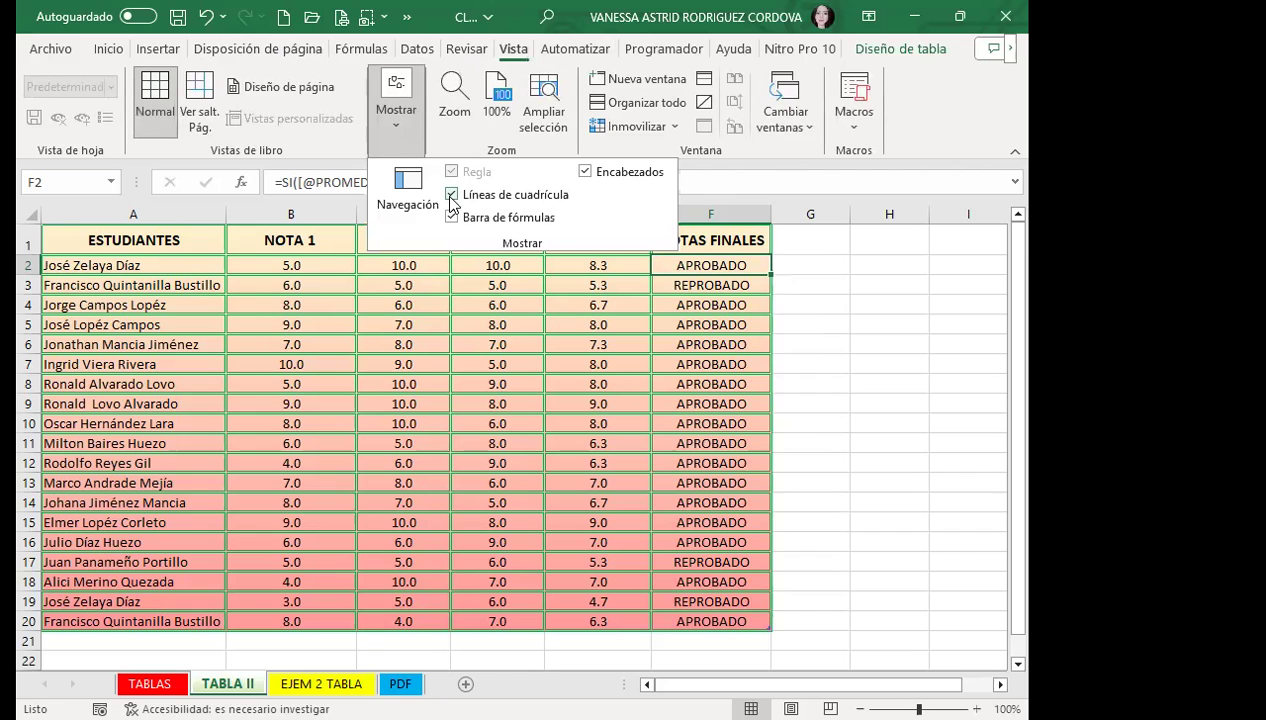
{"action": "scroll", "coordinate": [836, 494], "scroll_direction": "down", "scroll_amount": 3}
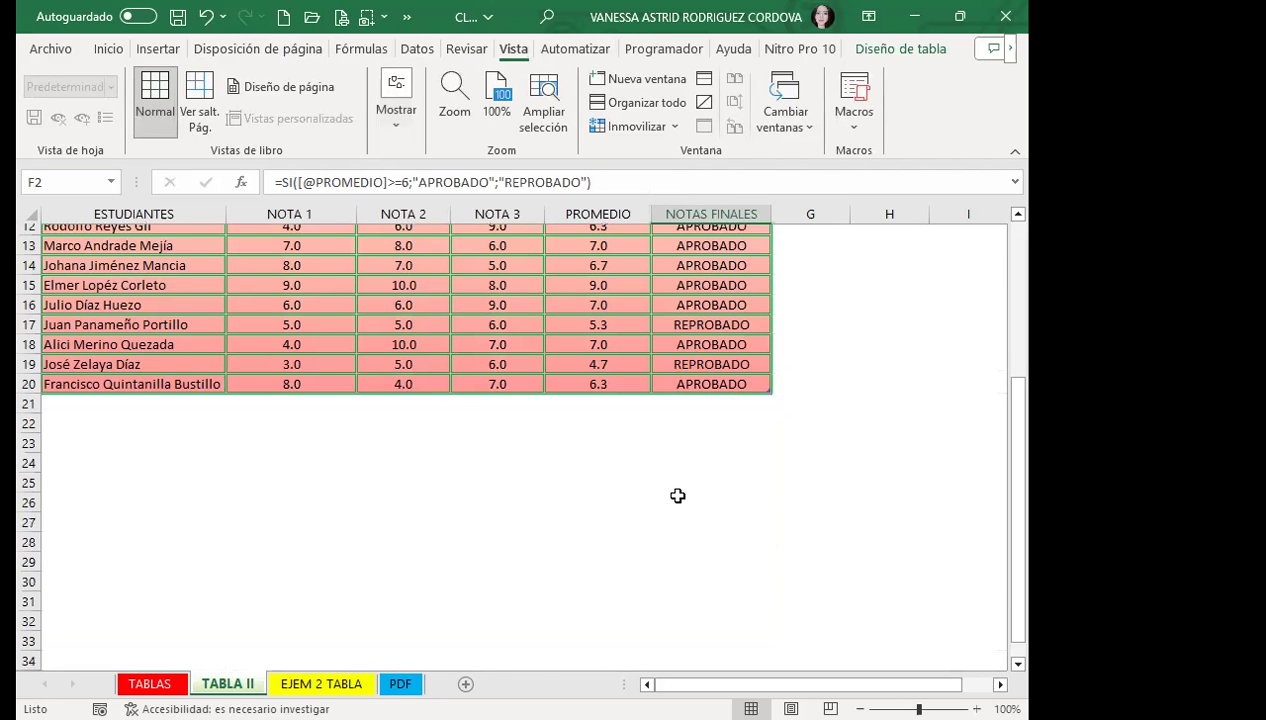
{"action": "scroll", "coordinate": [911, 531], "scroll_direction": "up", "scroll_amount": 3}
{"action": "left_click", "coordinate": [516, 380]}
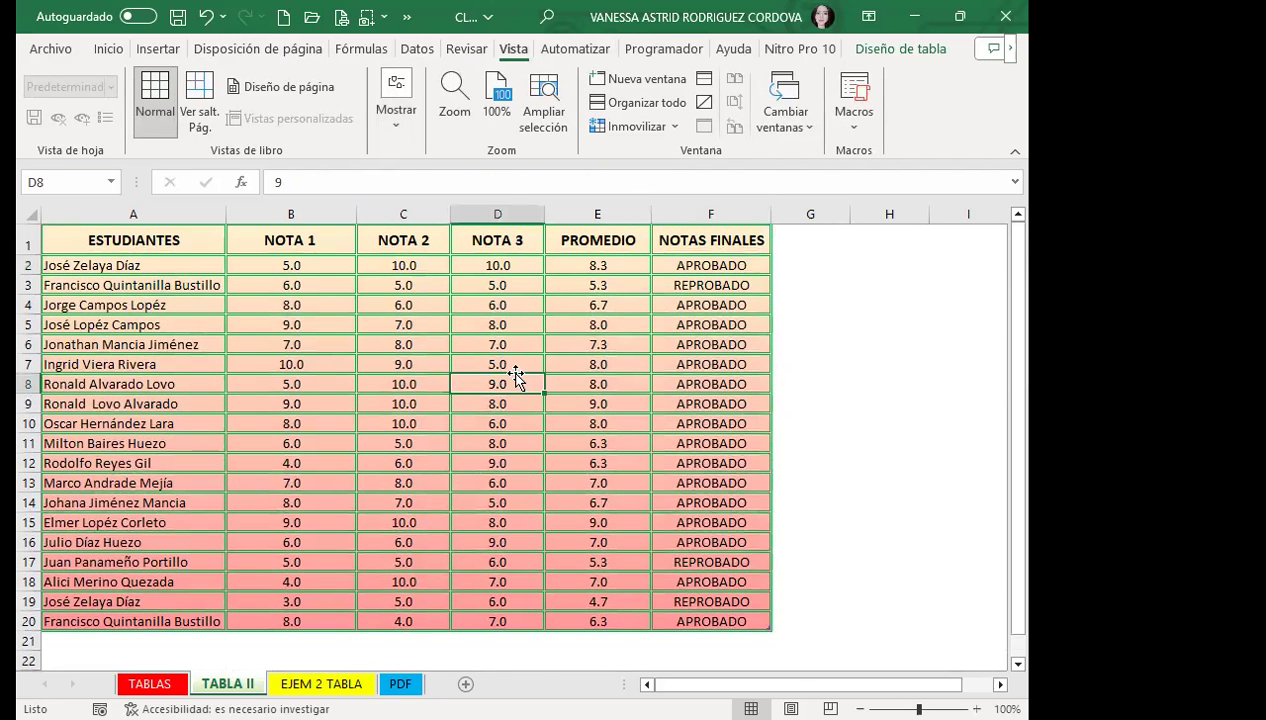
{"action": "scroll", "coordinate": [339, 415], "scroll_direction": "down", "scroll_amount": 3}
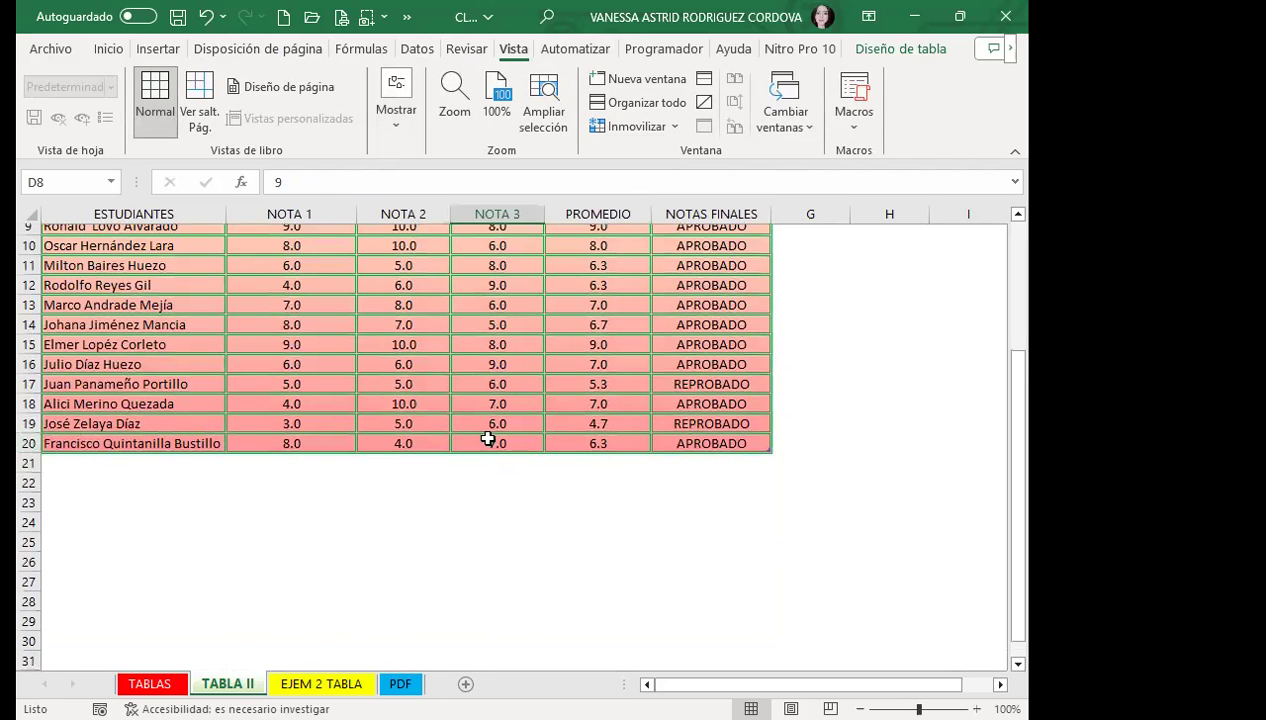
{"action": "scroll", "coordinate": [624, 406], "scroll_direction": "up", "scroll_amount": 3}
{"action": "left_click", "coordinate": [568, 382]}
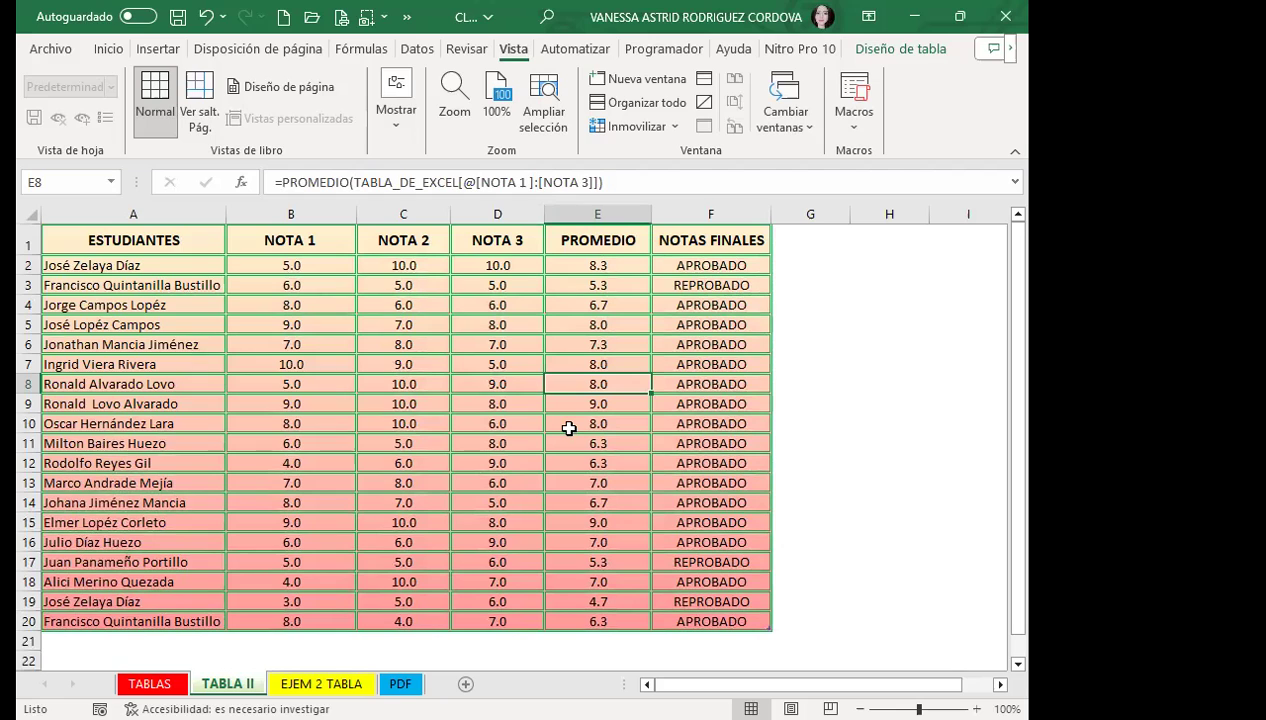
{"action": "left_click", "coordinate": [906, 52]}
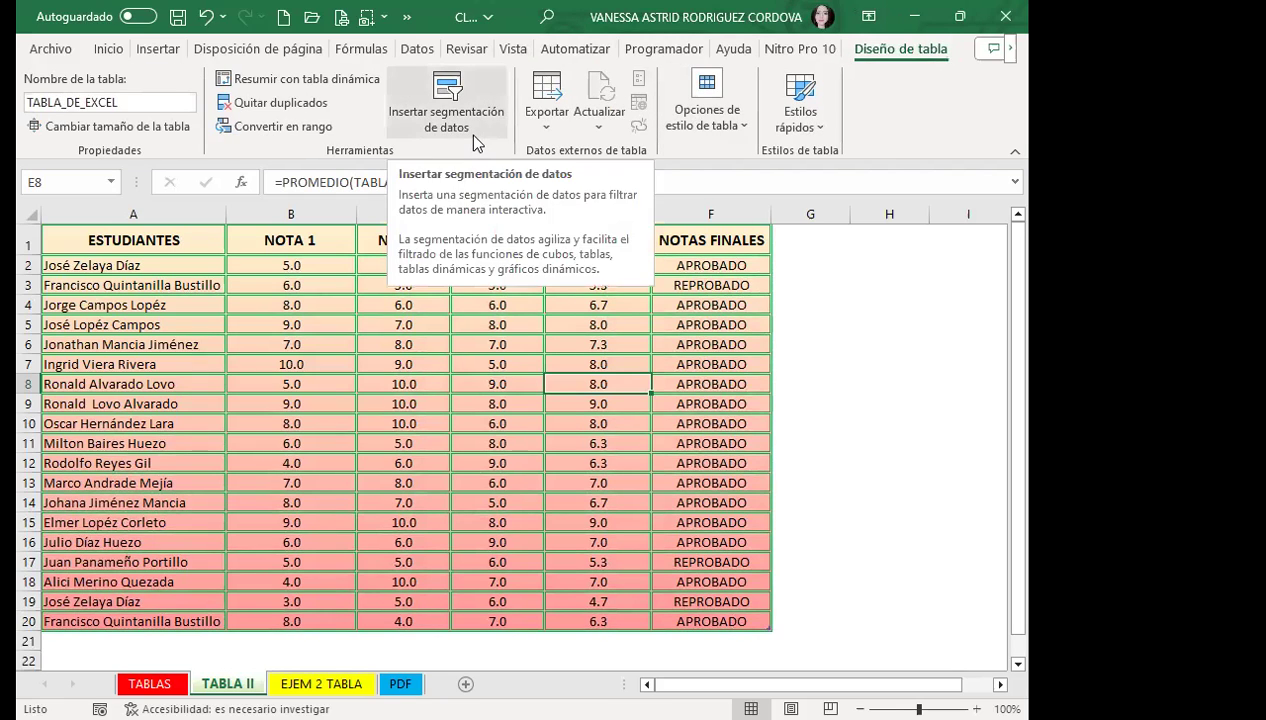
{"action": "left_click", "coordinate": [742, 133]}
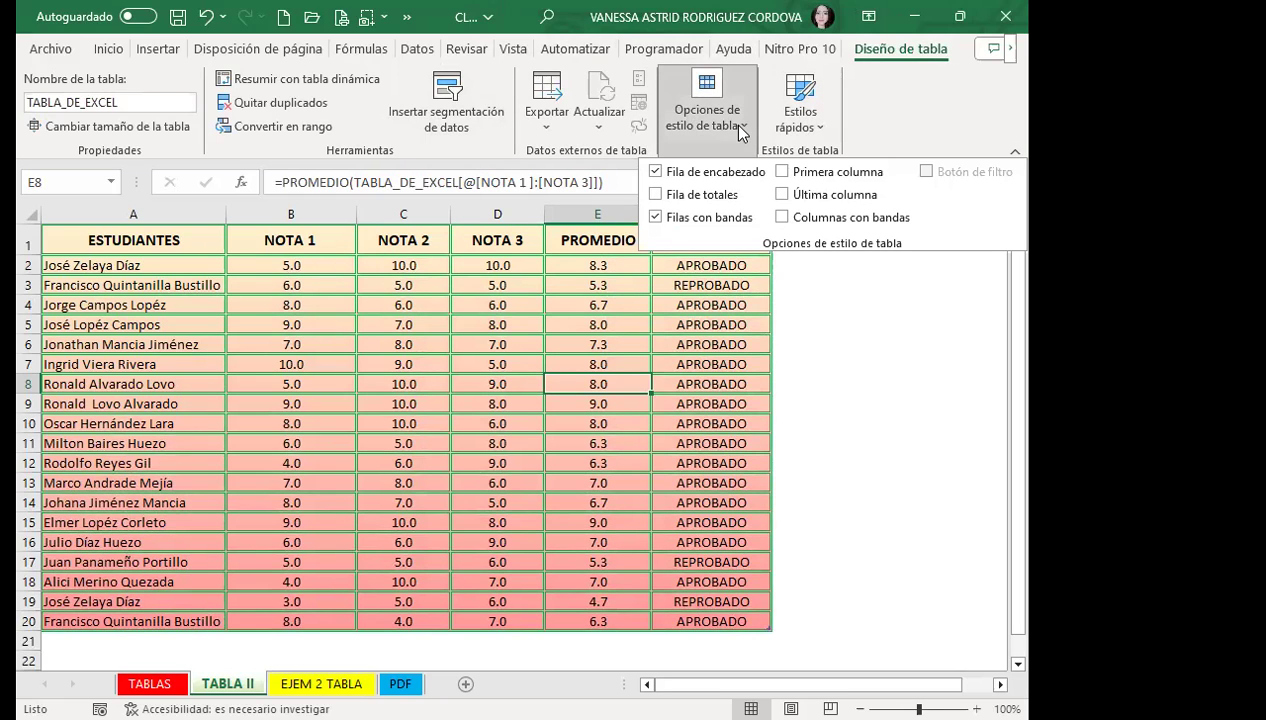
{"action": "left_click", "coordinate": [655, 196]}
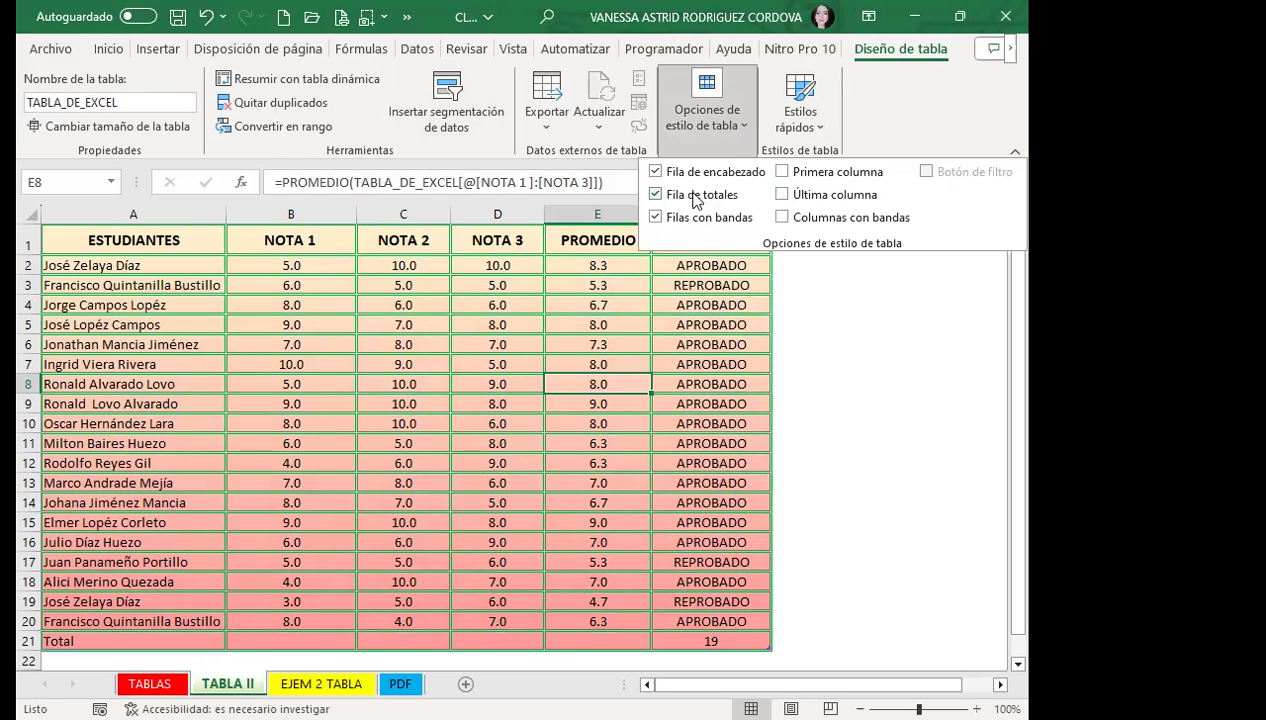
{"action": "left_click", "coordinate": [783, 173]}
{"action": "left_click", "coordinate": [783, 173]}
{"action": "scroll", "coordinate": [162, 492], "scroll_direction": "down", "scroll_amount": 2}
{"action": "scroll", "coordinate": [161, 486], "scroll_direction": "down", "scroll_amount": 1}
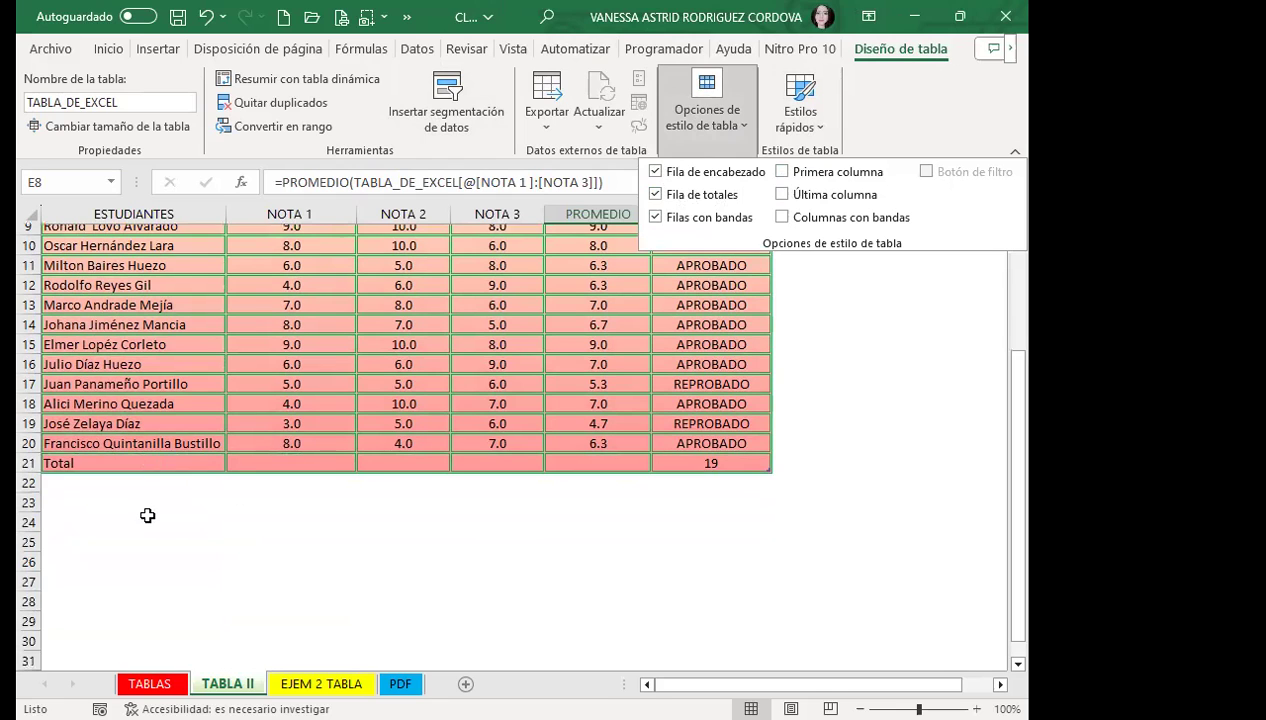
{"action": "left_click", "coordinate": [147, 517]}
{"action": "left_click", "coordinate": [161, 515]}
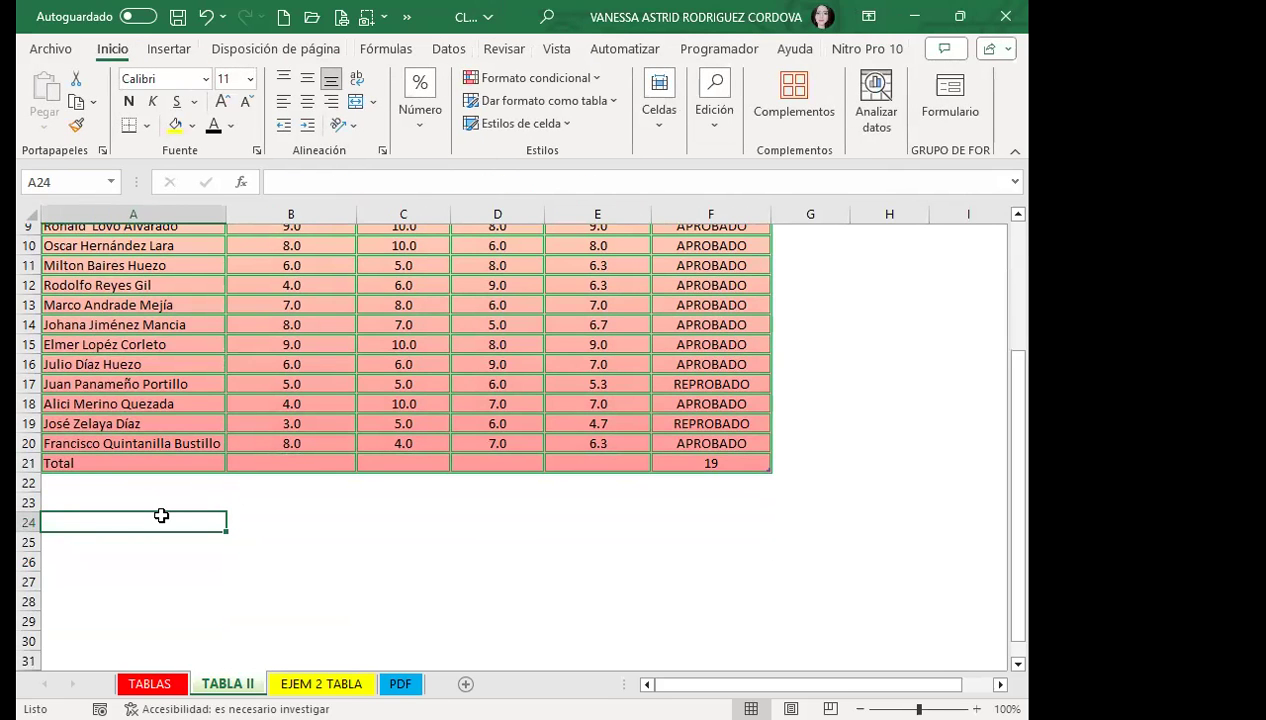
{"action": "left_click", "coordinate": [199, 462]}
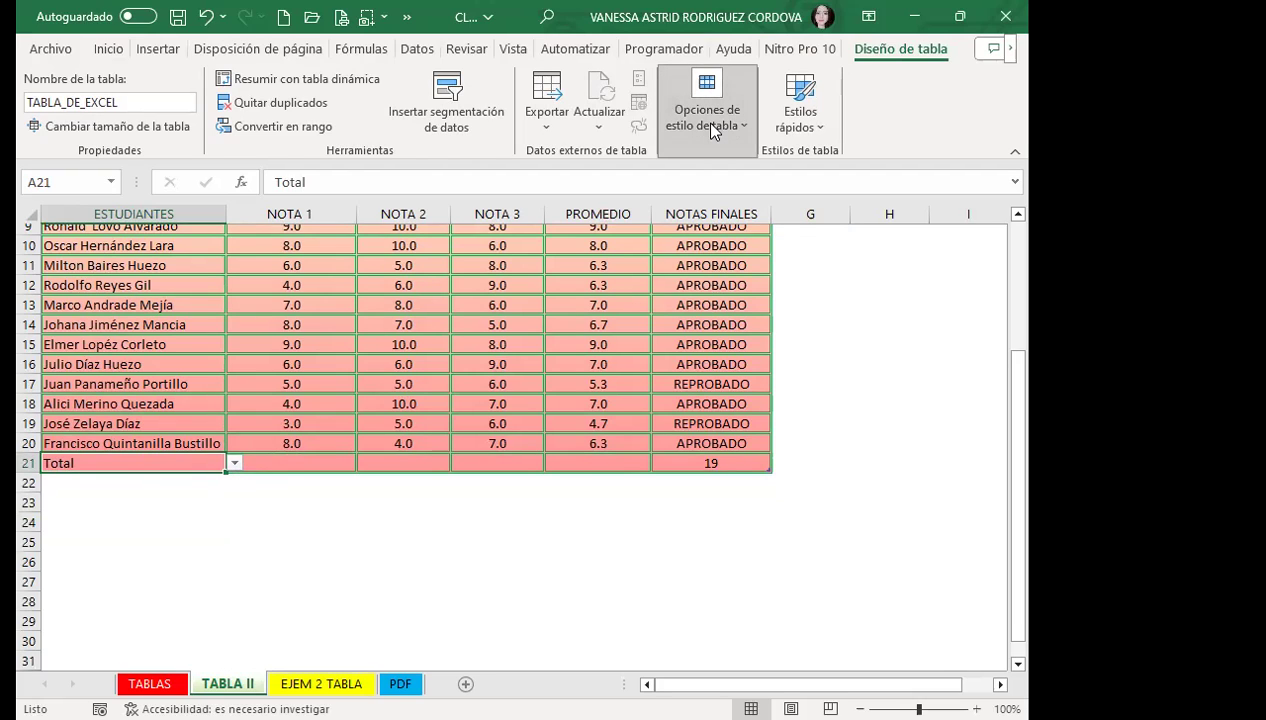
{"action": "left_click", "coordinate": [701, 155]}
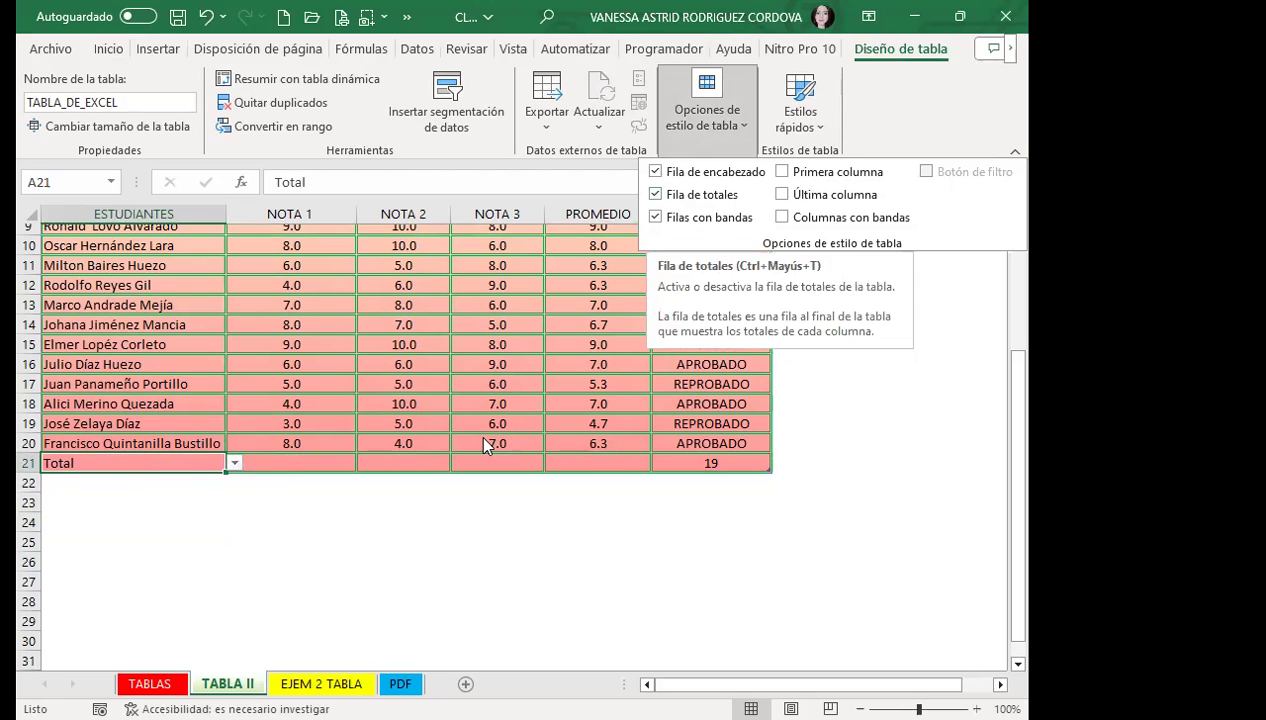
{"action": "left_click", "coordinate": [495, 517]}
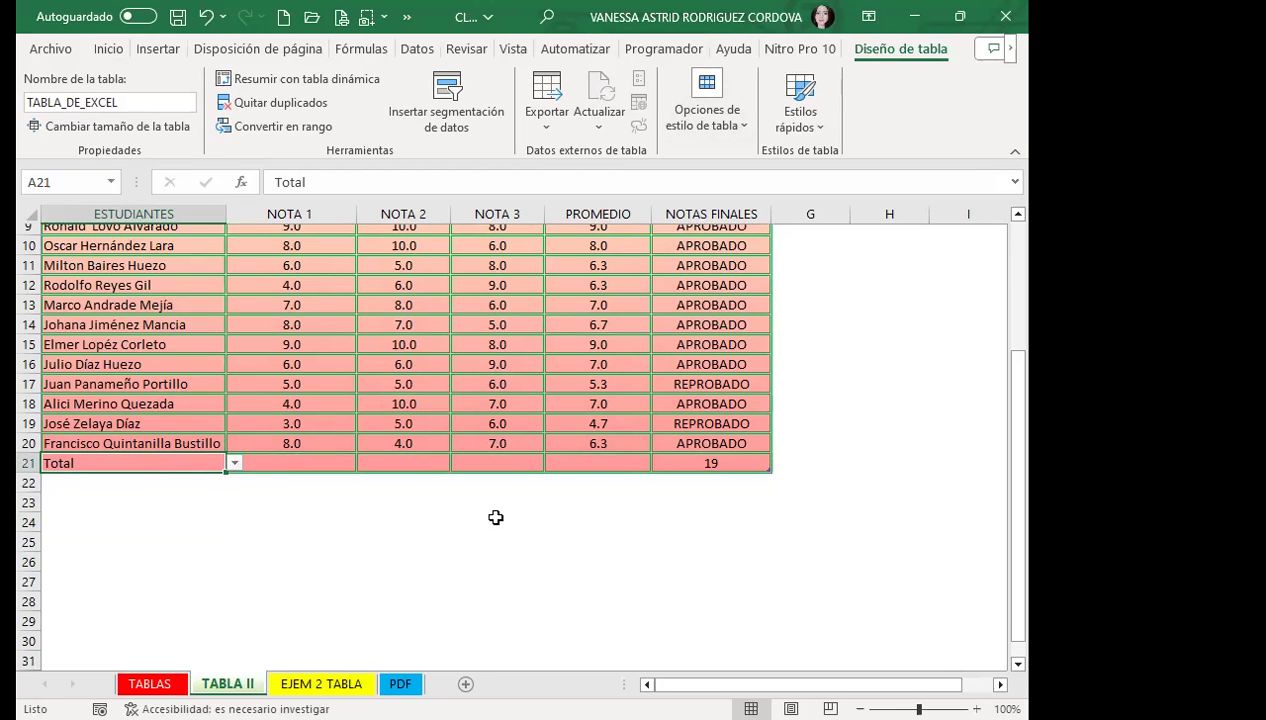
Step: Choose Suma for NOTA 1 in the Total row, giving 127.0
{"action": "left_click", "coordinate": [234, 463]}
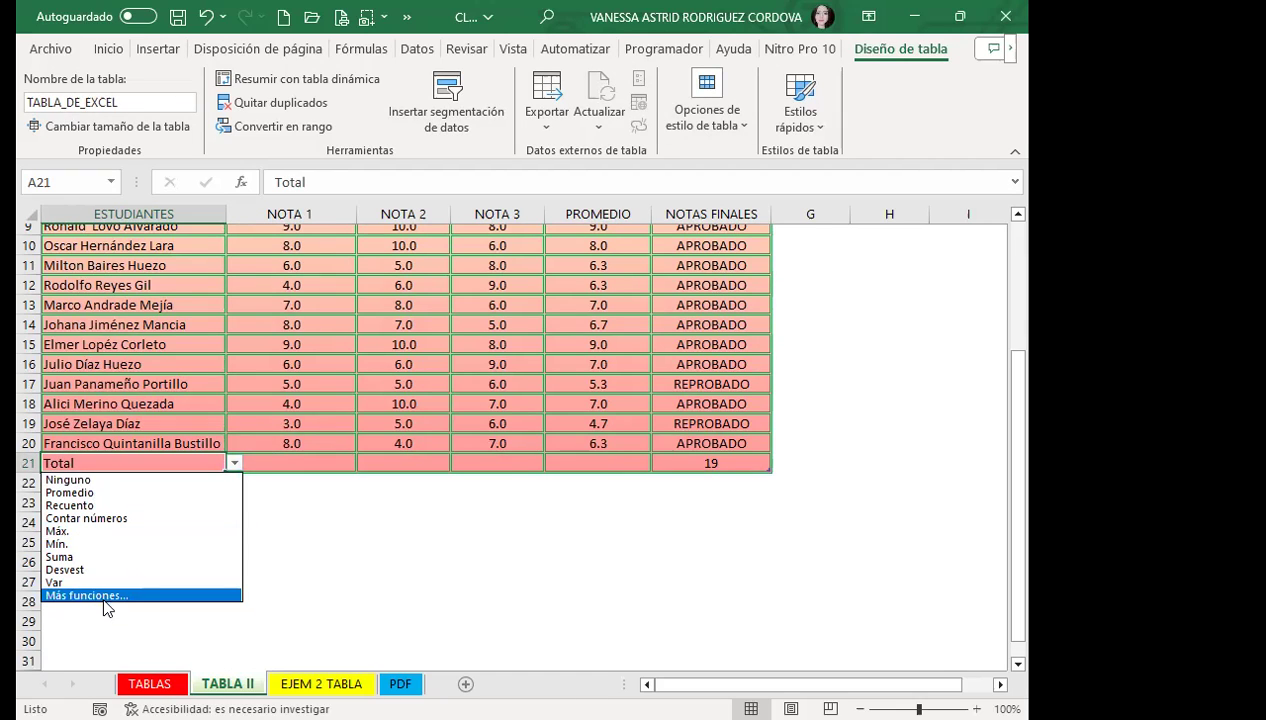
{"action": "left_click", "coordinate": [296, 462]}
{"action": "left_click", "coordinate": [363, 463]}
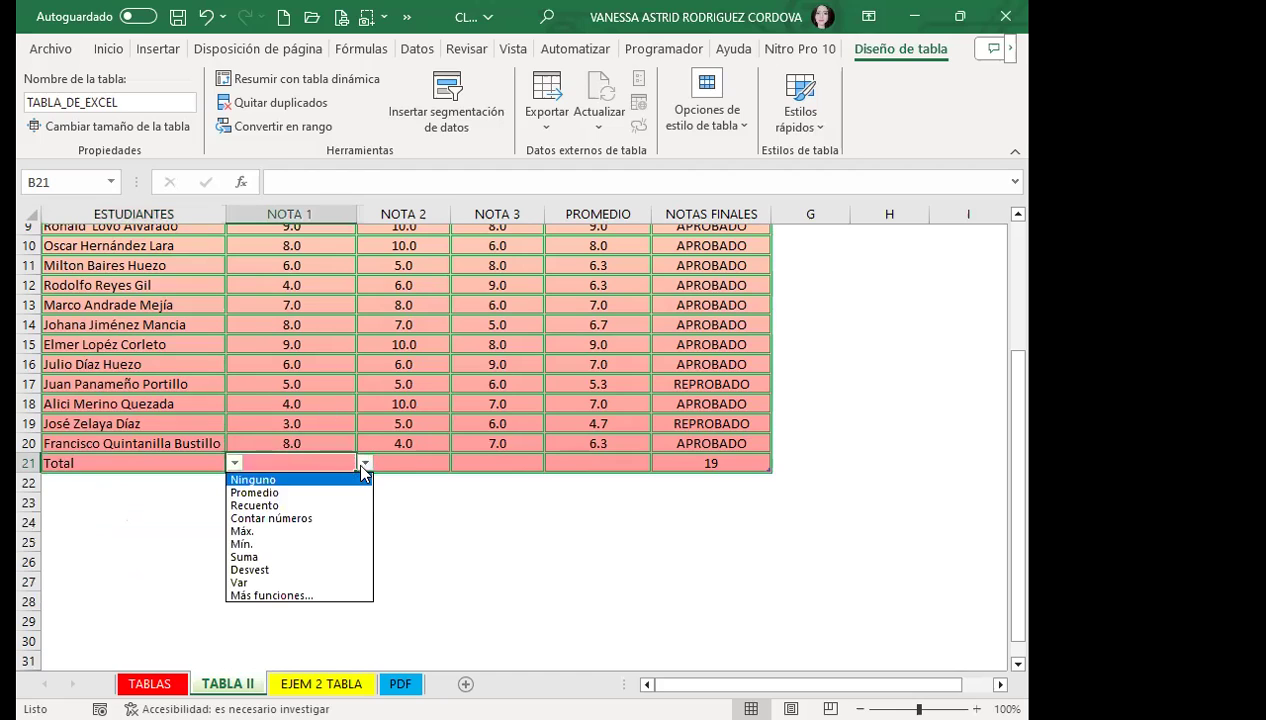
{"action": "left_click", "coordinate": [245, 557]}
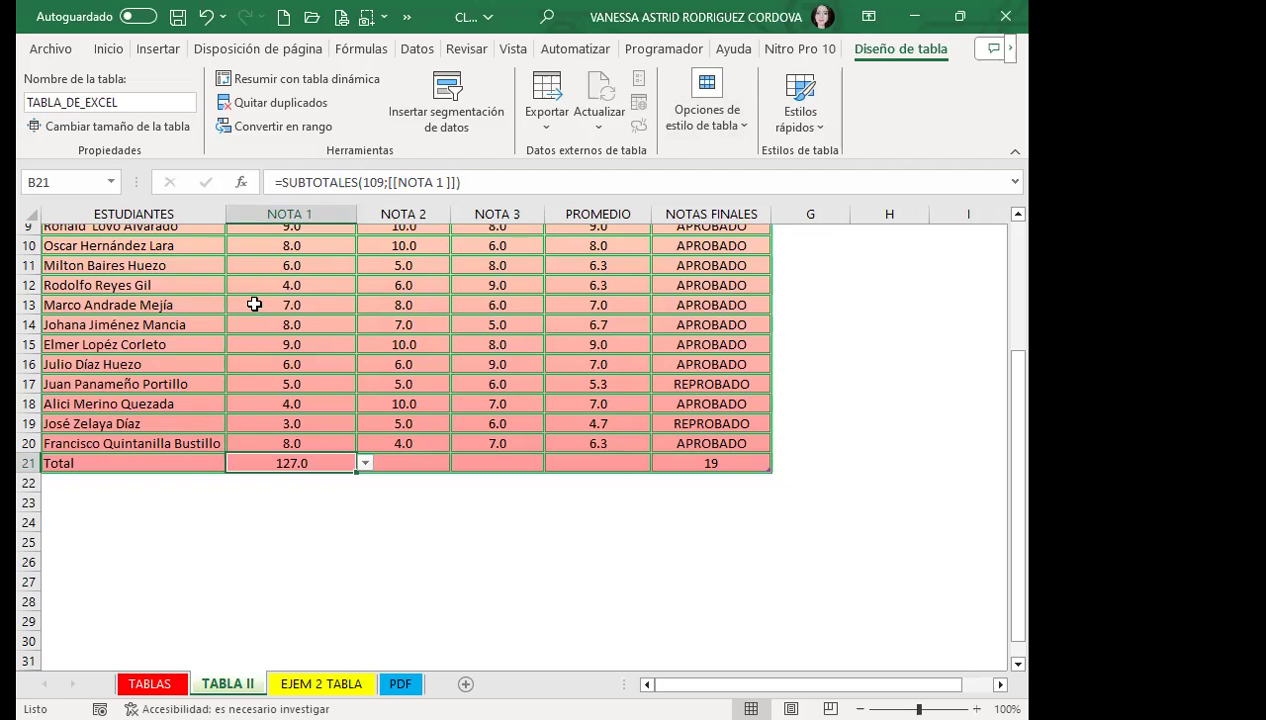
Step: Check that the NOTA 1 total uses =SUBTOTALES(109;[[NOTA 1 ]])
{"action": "scroll", "coordinate": [254, 302], "scroll_direction": "up", "scroll_amount": 3}
{"action": "left_click", "coordinate": [312, 240]}
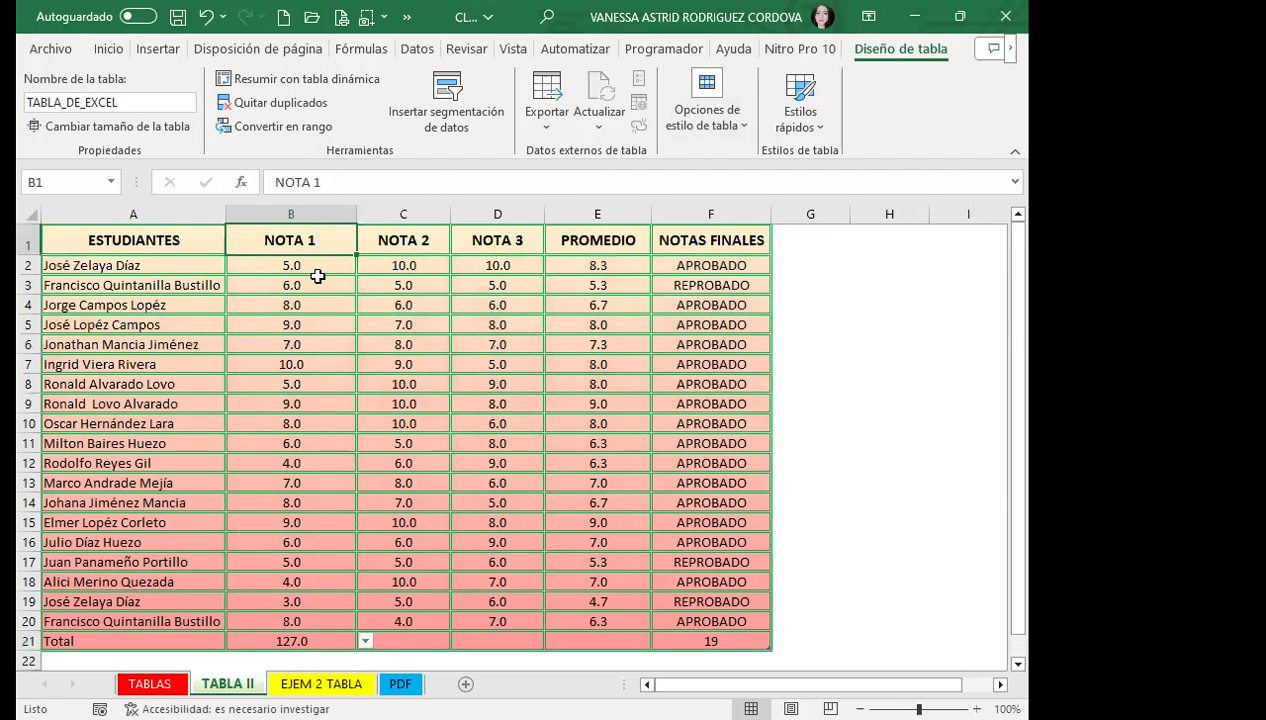
{"action": "scroll", "coordinate": [316, 333], "scroll_direction": "down", "scroll_amount": 5}
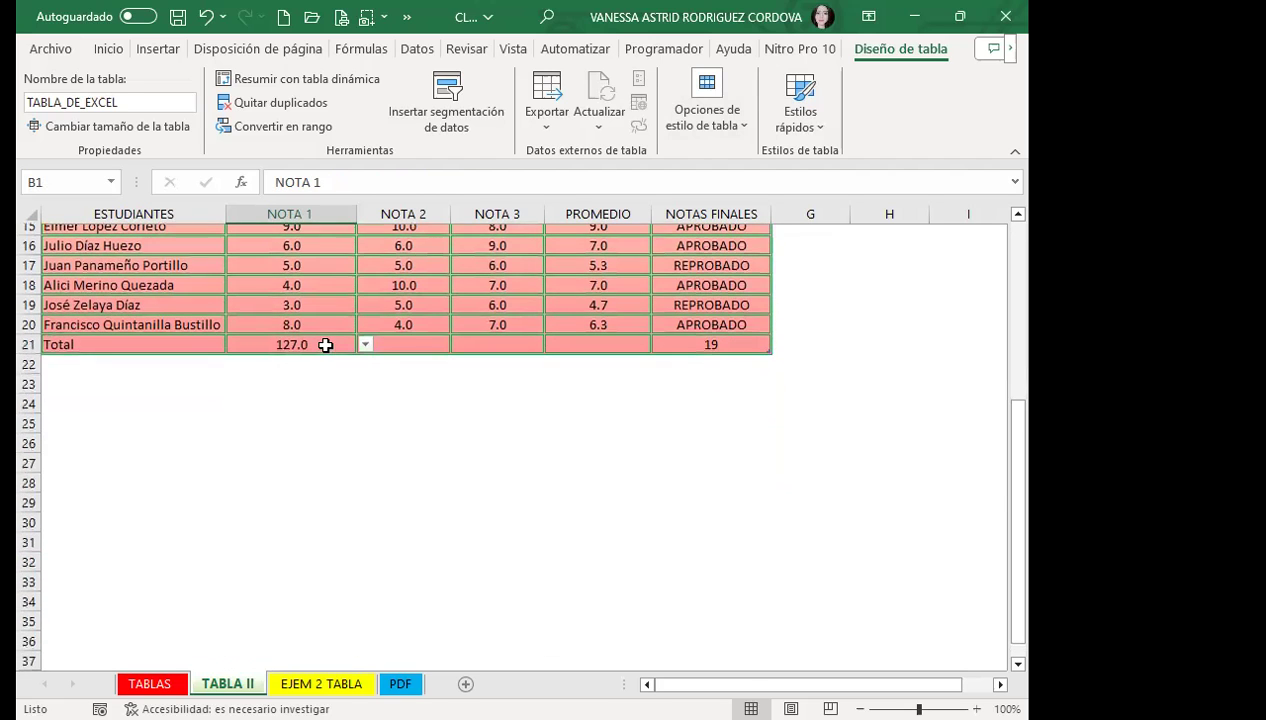
{"action": "left_click", "coordinate": [325, 344]}
{"action": "scroll", "coordinate": [325, 340], "scroll_direction": "up", "scroll_amount": 5}
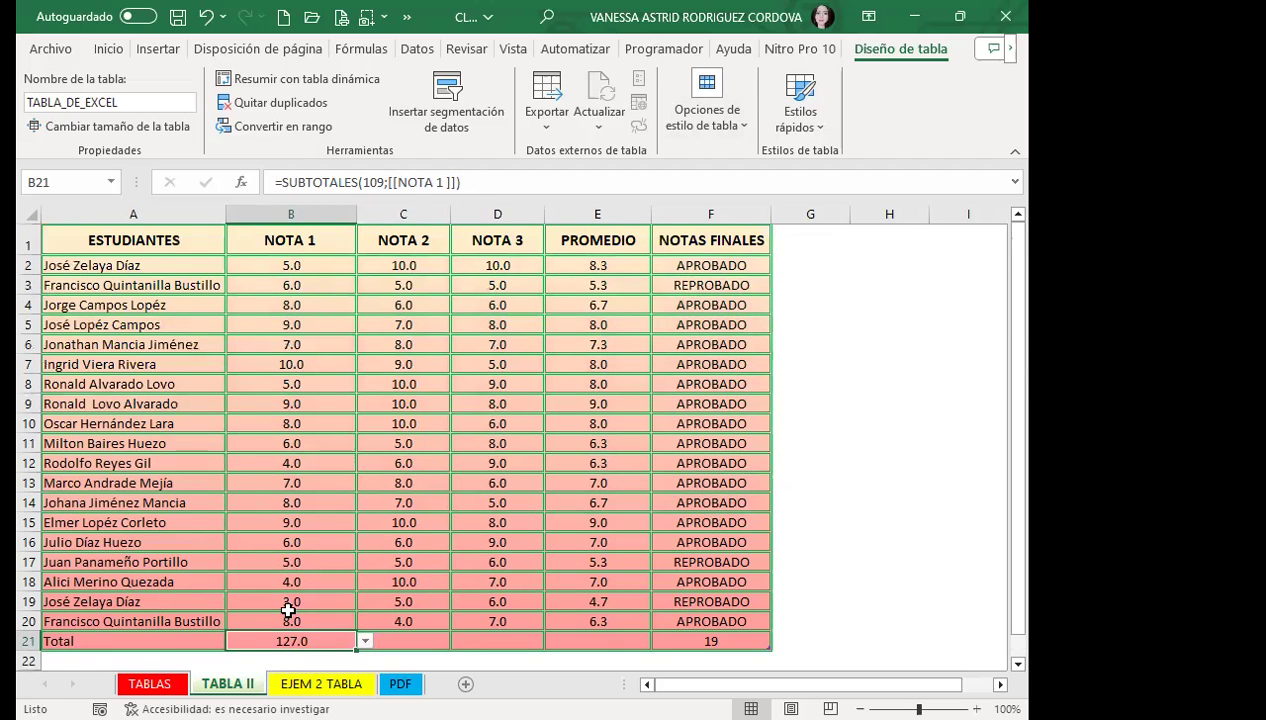
{"action": "scroll", "coordinate": [291, 560], "scroll_direction": "down", "scroll_amount": 2}
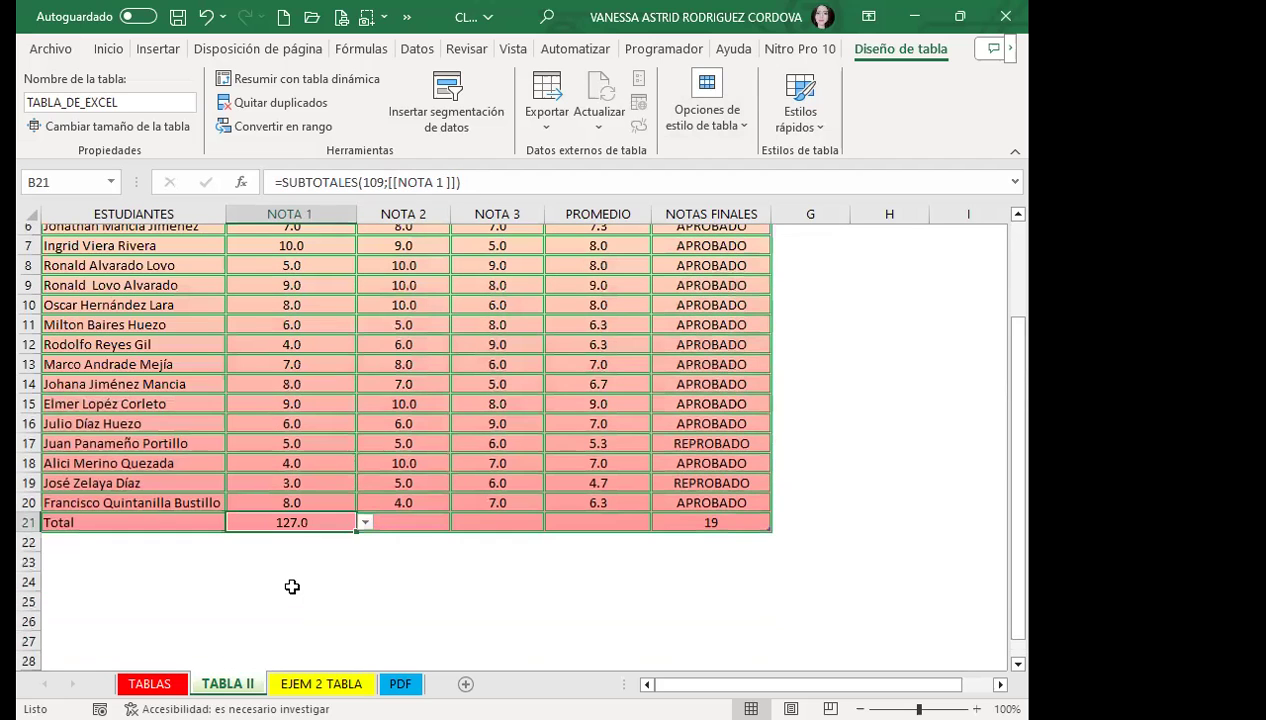
{"action": "left_click", "coordinate": [400, 525]}
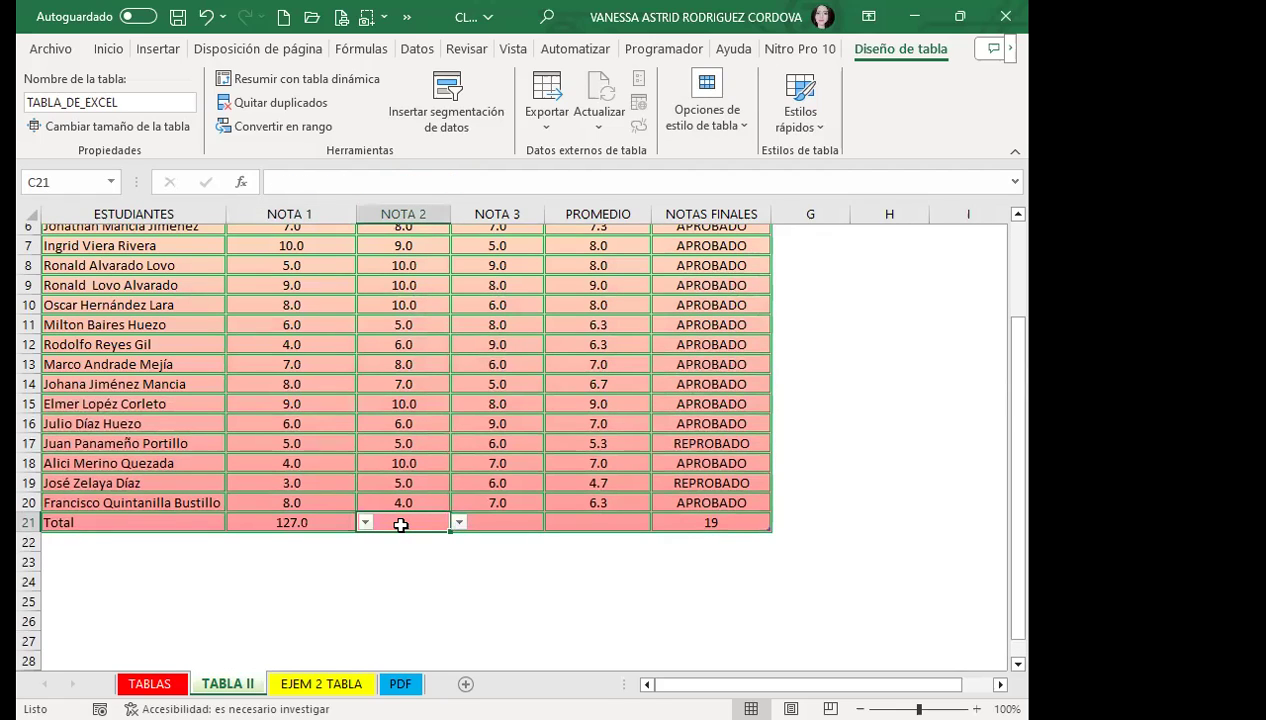
Step: Choose Promedio for NOTA 2 in the Total row, showing 7.4 via =SUBTOTALES(101;[NOTA 2])
{"action": "left_click", "coordinate": [459, 521]}
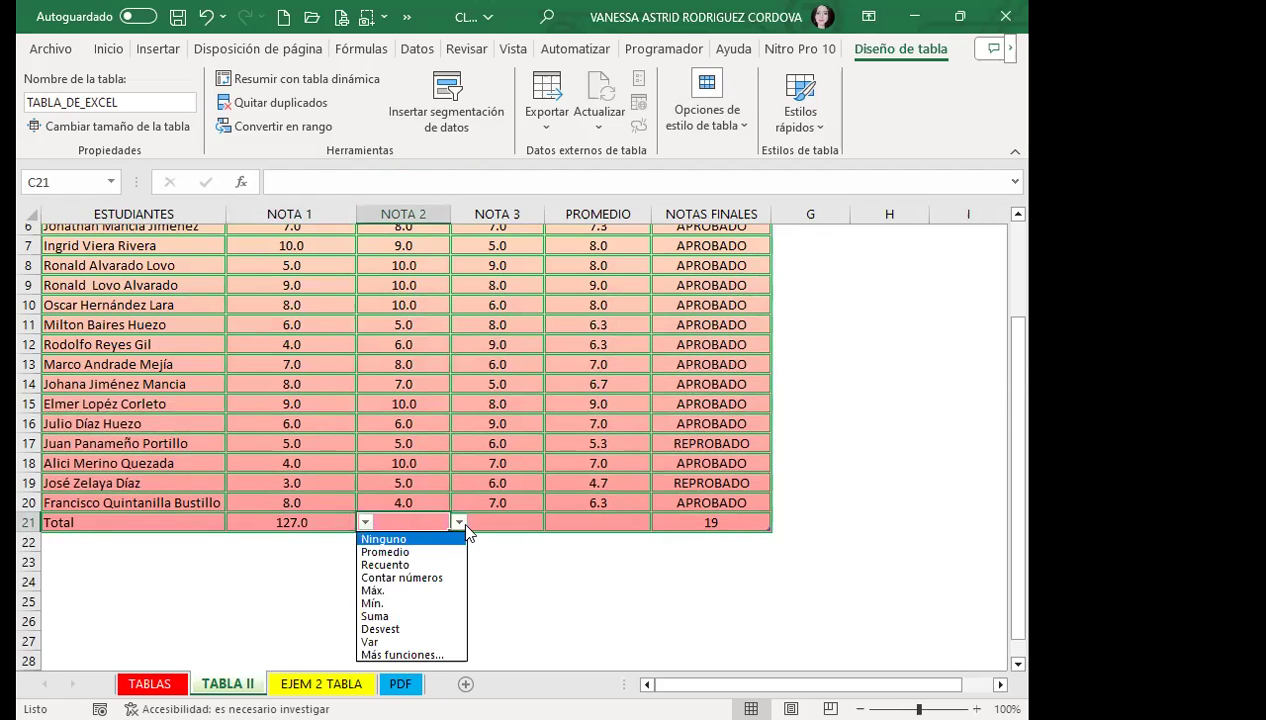
{"action": "left_click", "coordinate": [395, 552]}
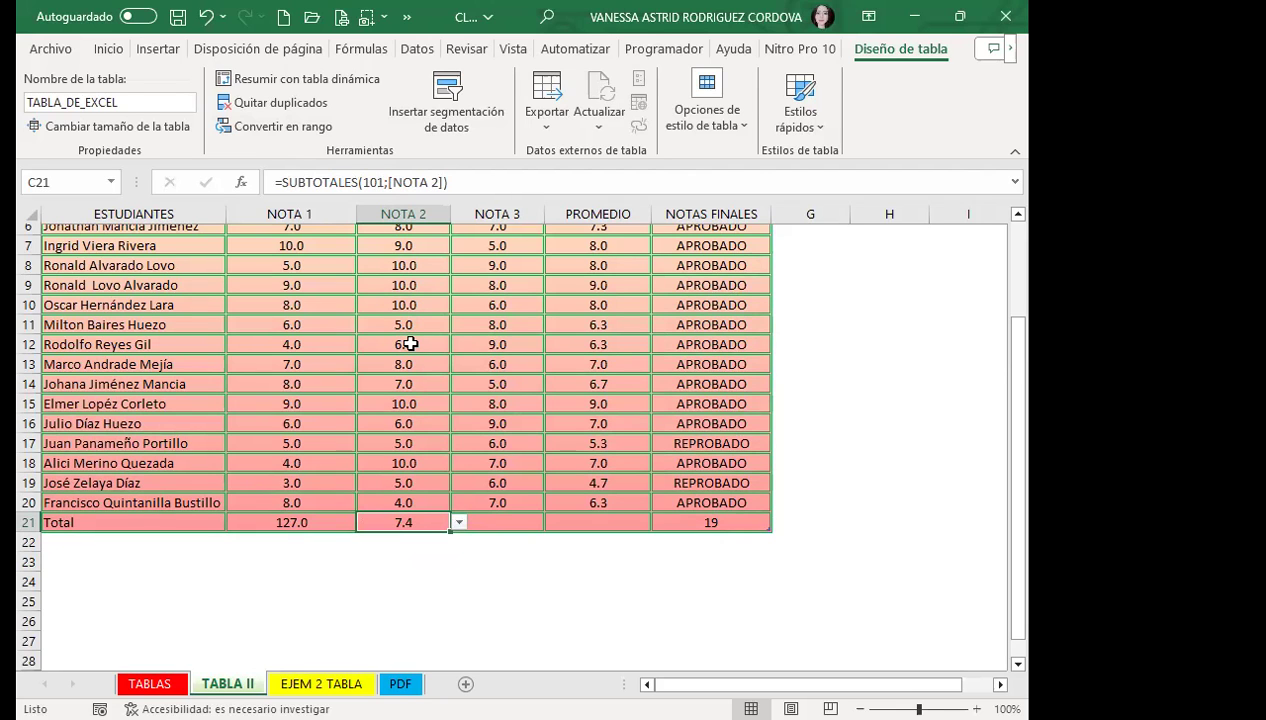
{"action": "scroll", "coordinate": [450, 312], "scroll_direction": "up", "scroll_amount": 1}
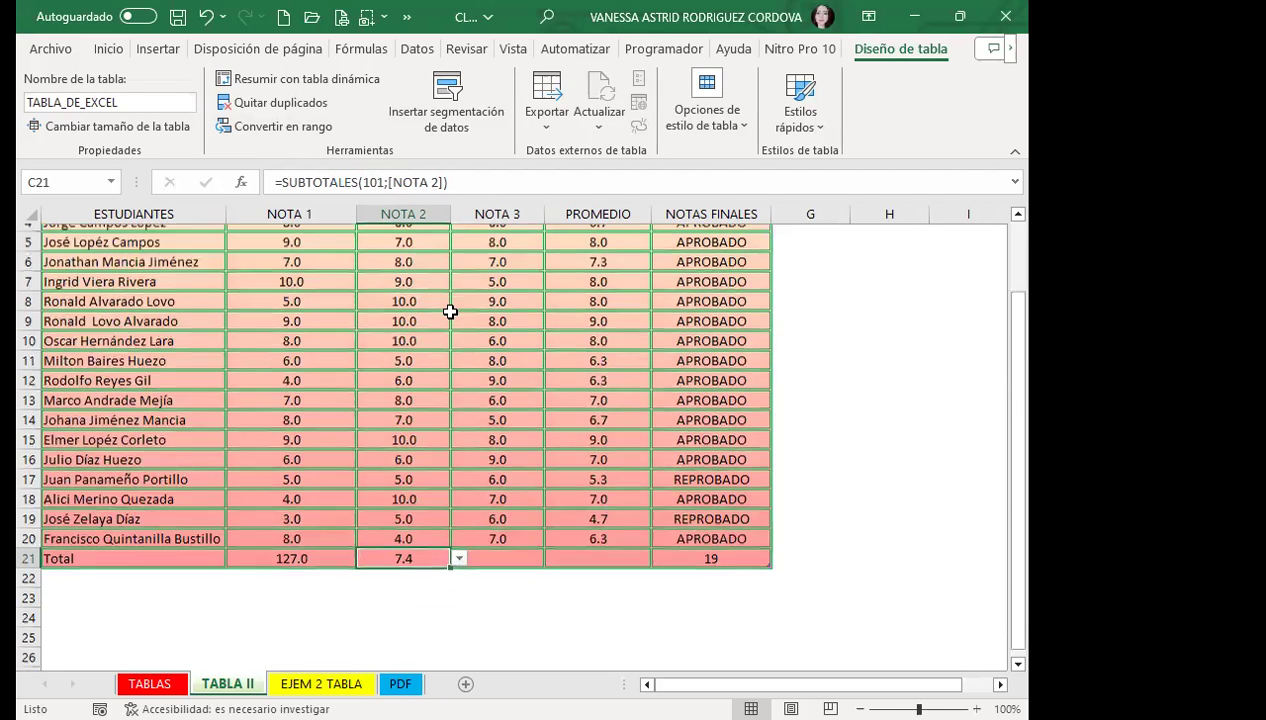
{"action": "scroll", "coordinate": [448, 310], "scroll_direction": "up", "scroll_amount": 1}
{"action": "scroll", "coordinate": [408, 347], "scroll_direction": "down", "scroll_amount": 3}
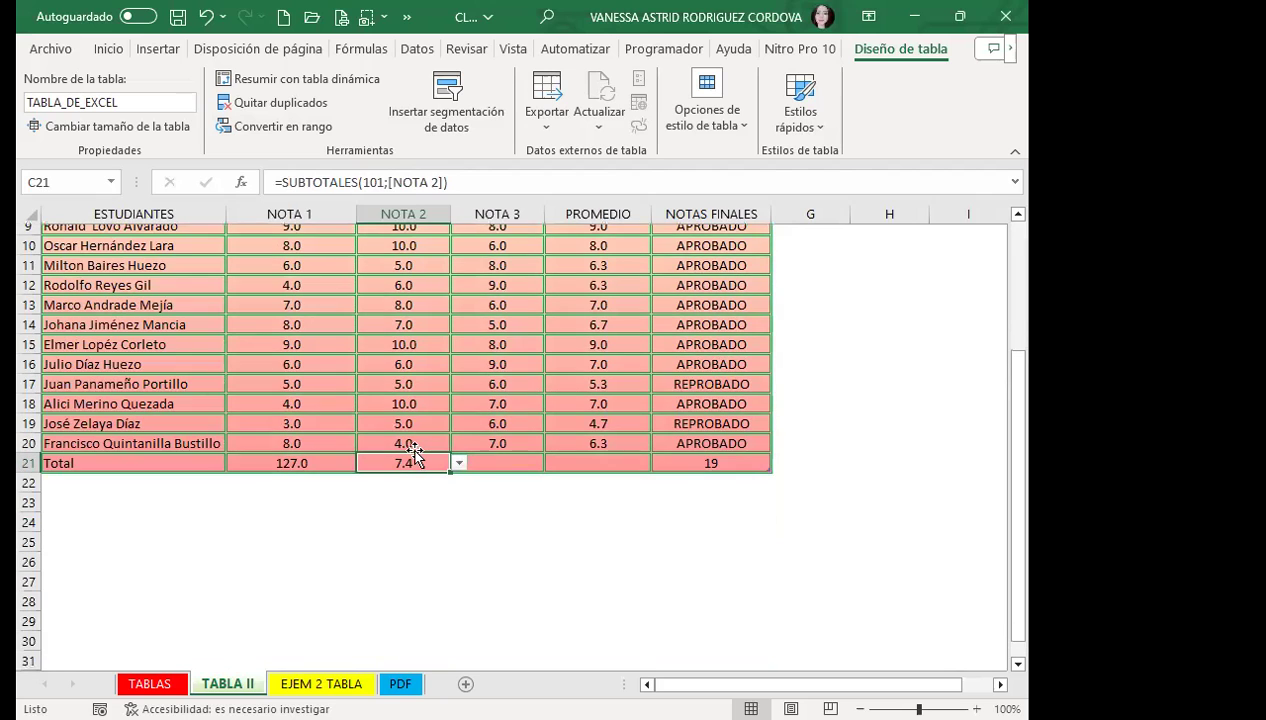
{"action": "scroll", "coordinate": [414, 452], "scroll_direction": "up", "scroll_amount": 3}
{"action": "scroll", "coordinate": [404, 444], "scroll_direction": "down", "scroll_amount": 3}
Step: Show the NOTA 3 maximum, 10.0, in the Total row using Máx
{"action": "left_click", "coordinate": [498, 462]}
{"action": "left_click", "coordinate": [550, 462]}
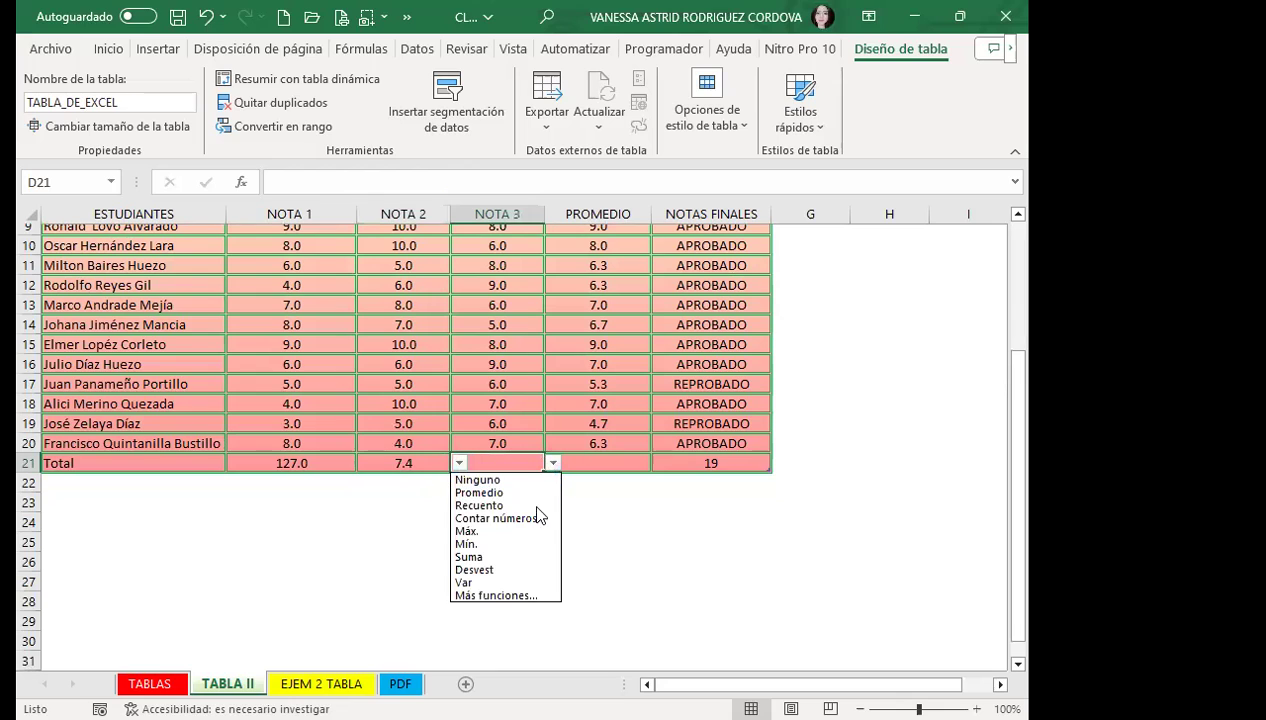
{"action": "left_click", "coordinate": [485, 530]}
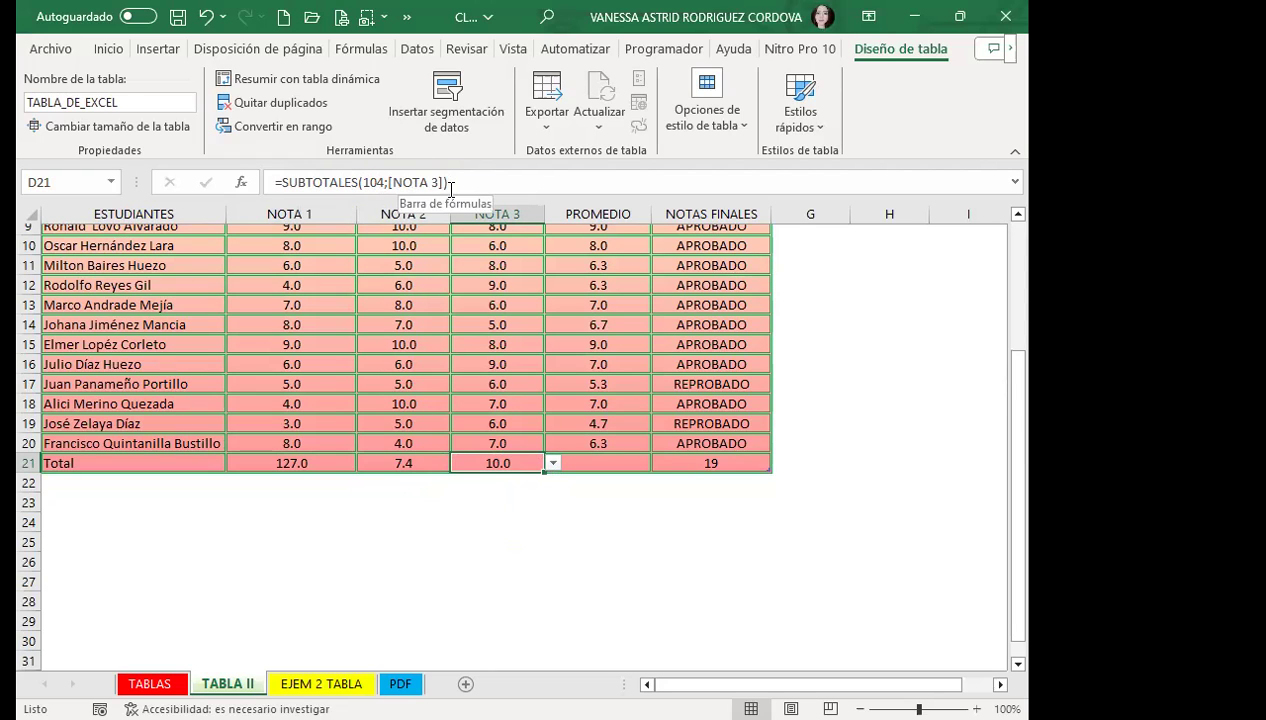
Step: Show the PROMEDIO minimum, 4.7, in the Total row using Mín
{"action": "left_click", "coordinate": [565, 463]}
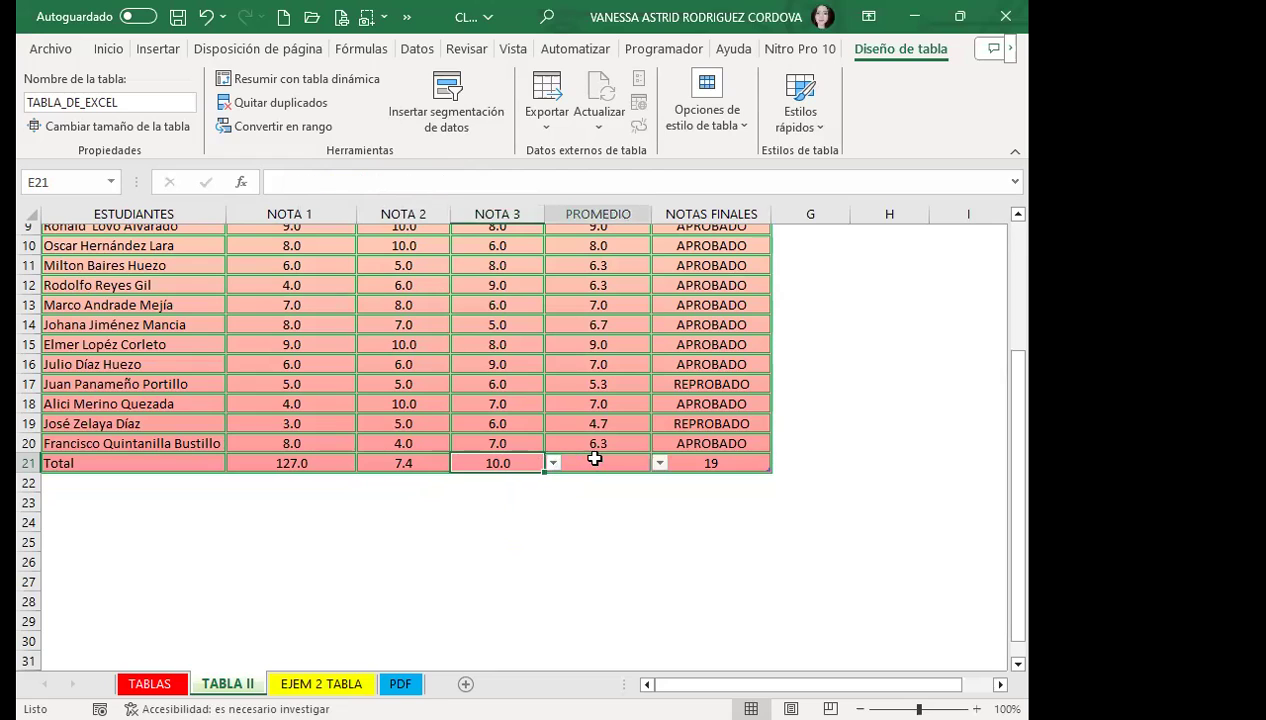
{"action": "left_click", "coordinate": [660, 463]}
{"action": "left_click", "coordinate": [558, 543]}
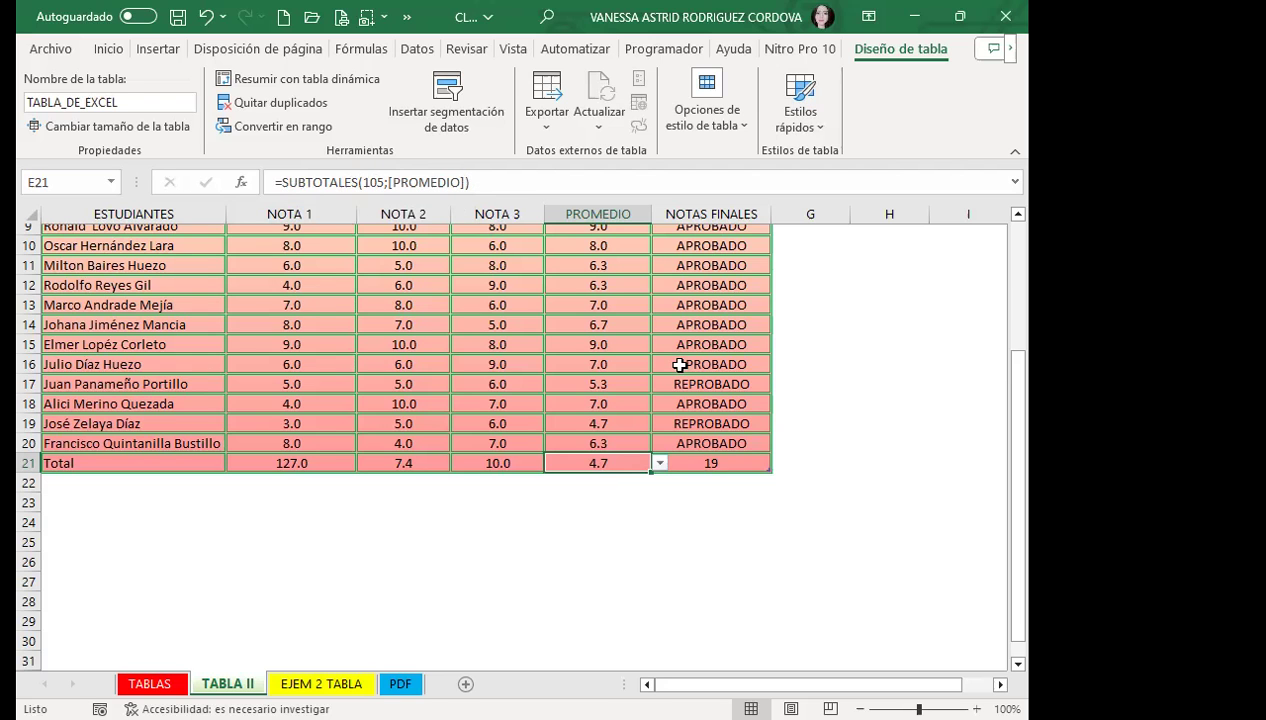
{"action": "scroll", "coordinate": [628, 326], "scroll_direction": "up", "scroll_amount": 3}
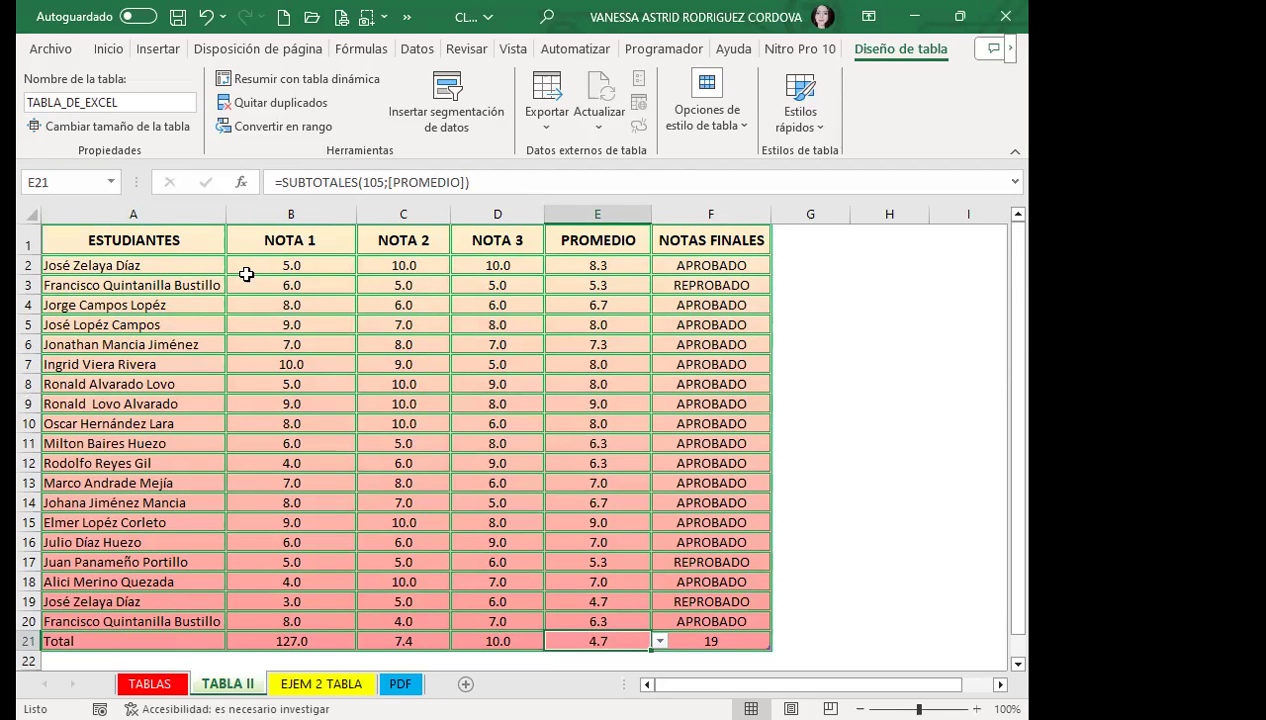
{"action": "left_click", "coordinate": [250, 266]}
{"action": "left_click", "coordinate": [670, 258]}
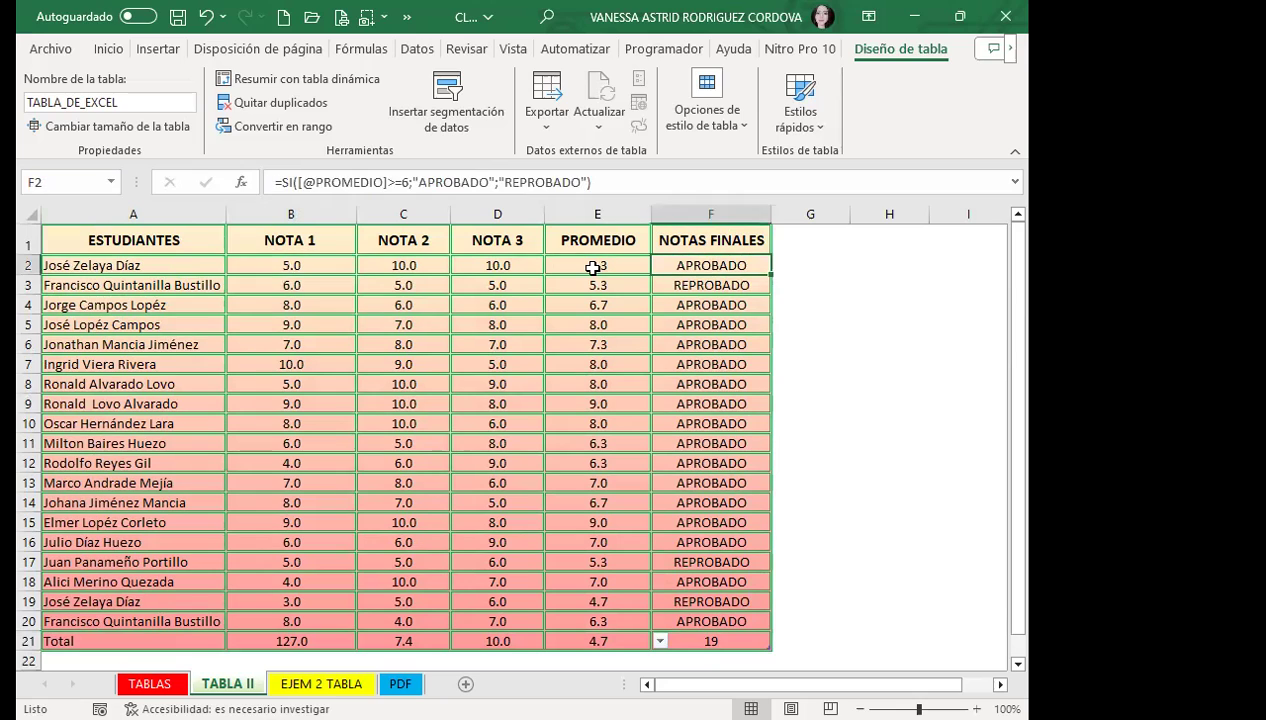
{"action": "left_click", "coordinate": [597, 262]}
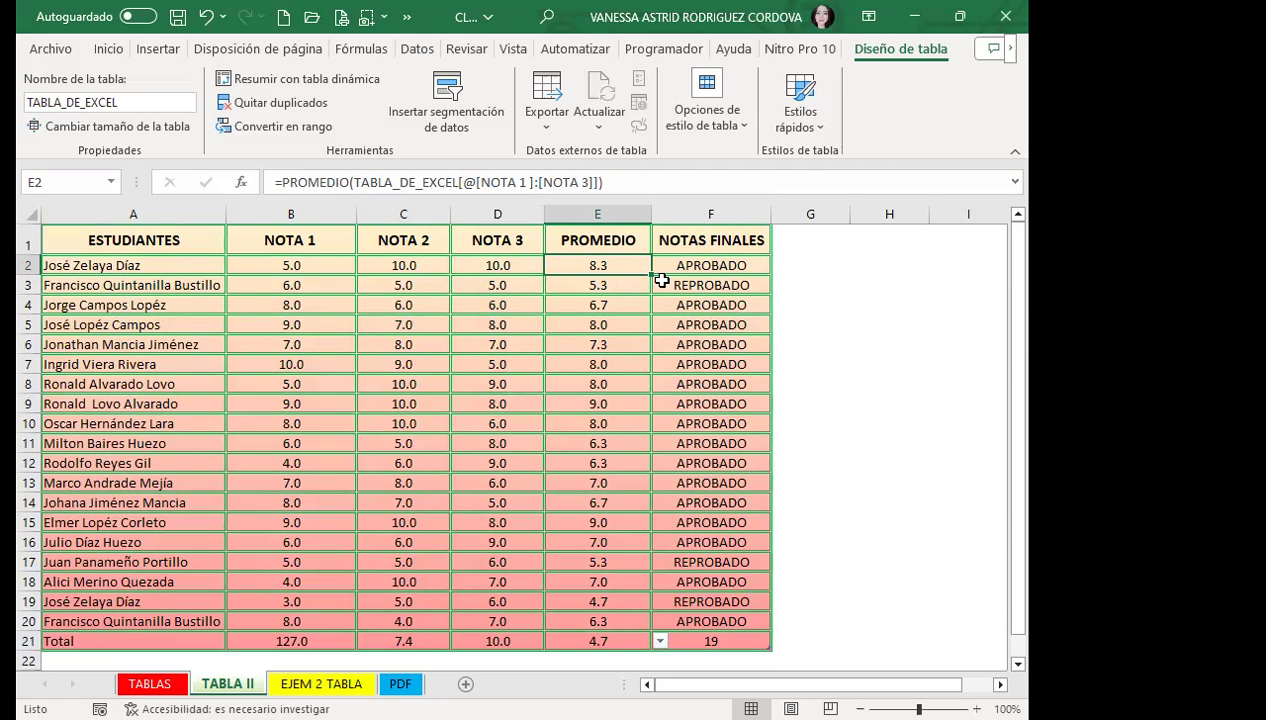
{"action": "left_click", "coordinate": [484, 267]}
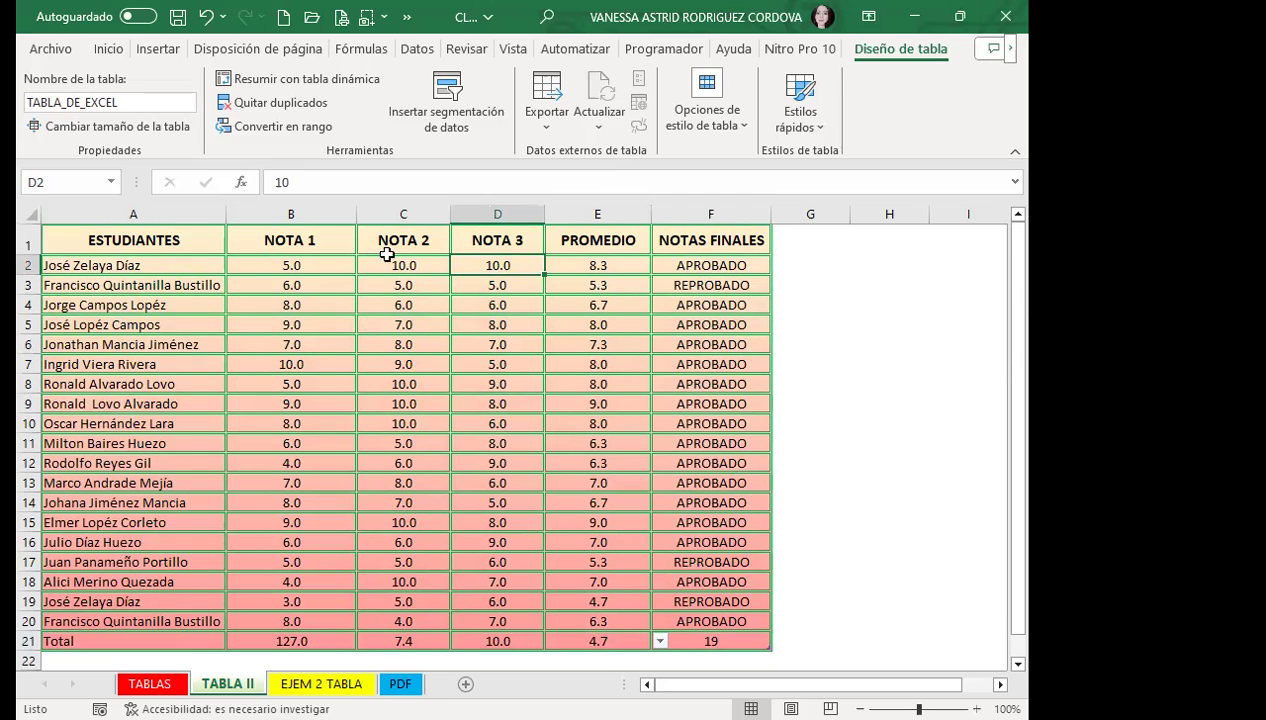
Step: Select the grades table, then view the Nombres definidos options on the Fórmulas ribbon
{"action": "mouse_move", "coordinate": [310, 246]}
{"action": "left_mouse_down"}
{"action": "mouse_move", "coordinate": [713, 606]}
{"action": "mouse_move", "coordinate": [726, 528]}
{"action": "left_mouse_up"}
{"action": "scroll", "coordinate": [727, 520], "scroll_direction": "down", "scroll_amount": 4}
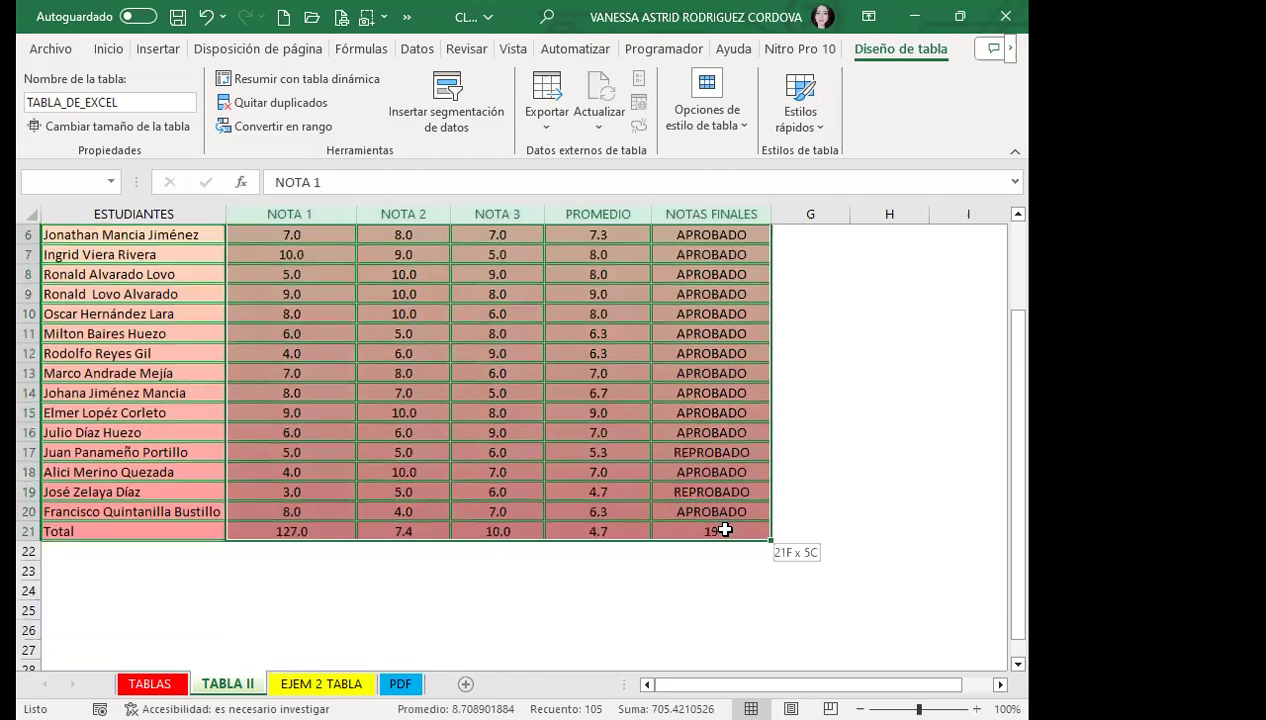
{"action": "left_click", "coordinate": [109, 49]}
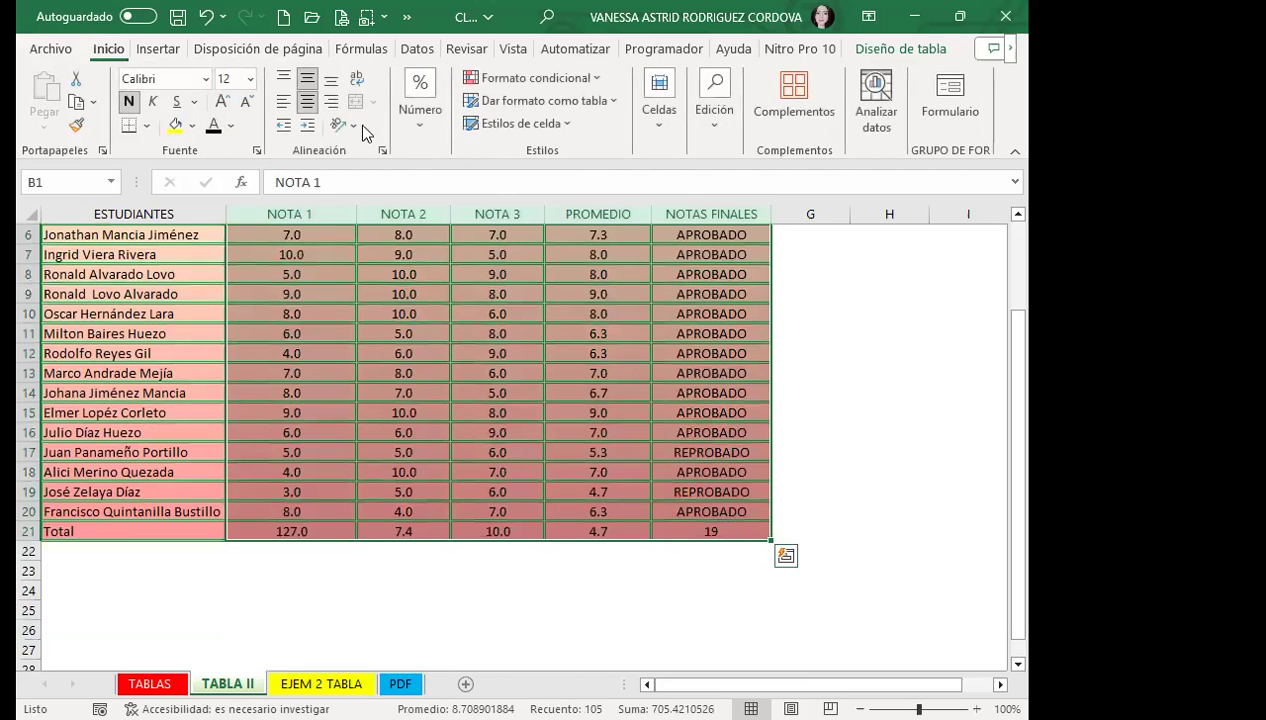
{"action": "left_click", "coordinate": [361, 49]}
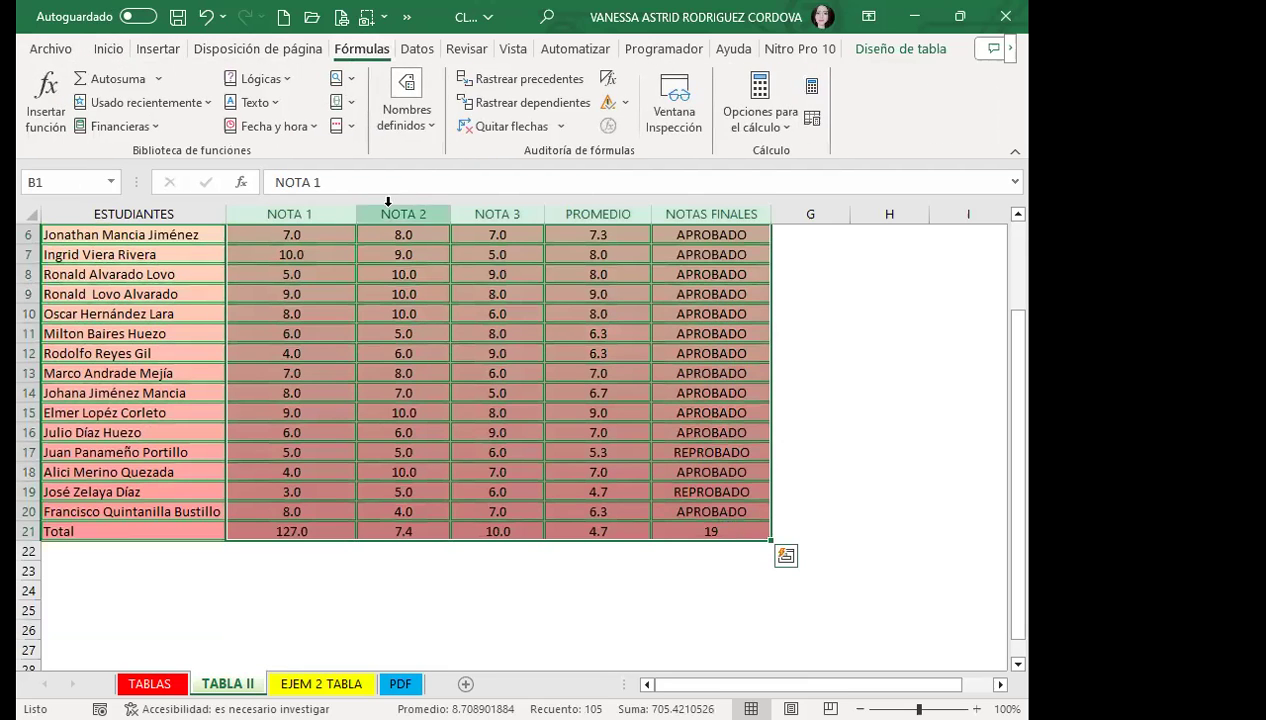
{"action": "left_click", "coordinate": [406, 125]}
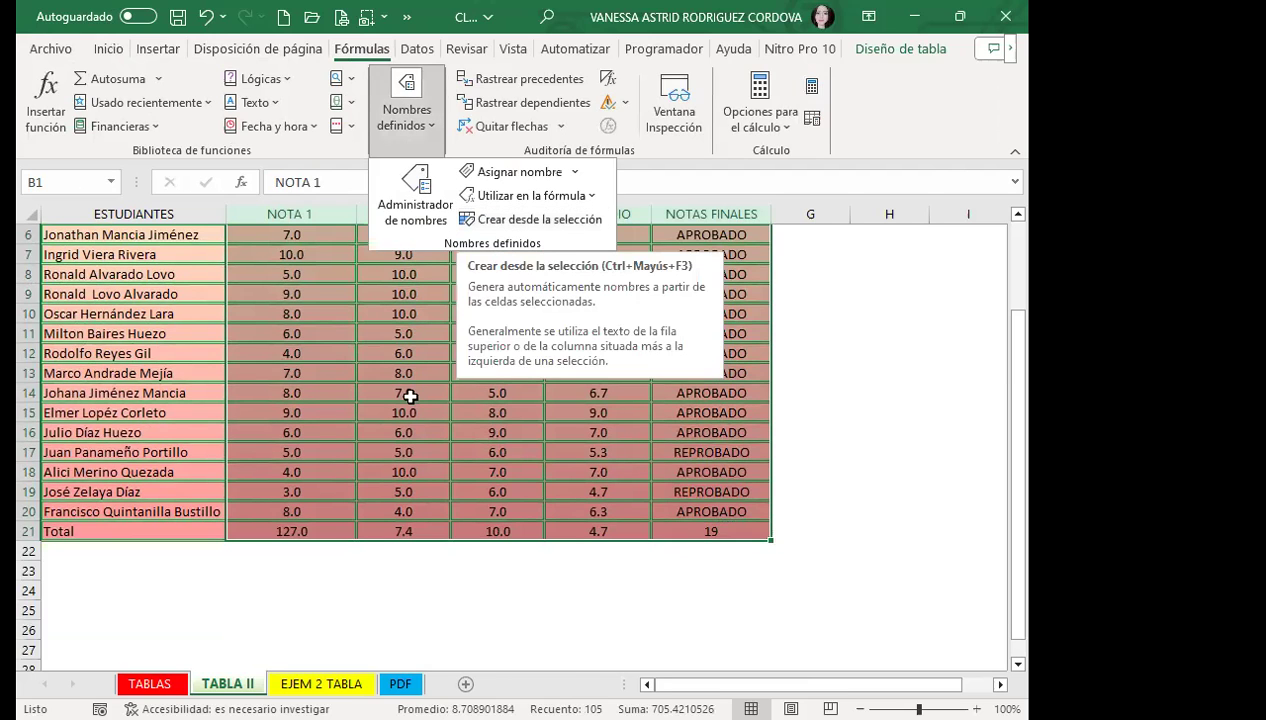
{"action": "scroll", "coordinate": [254, 300], "scroll_direction": "up", "scroll_amount": 2}
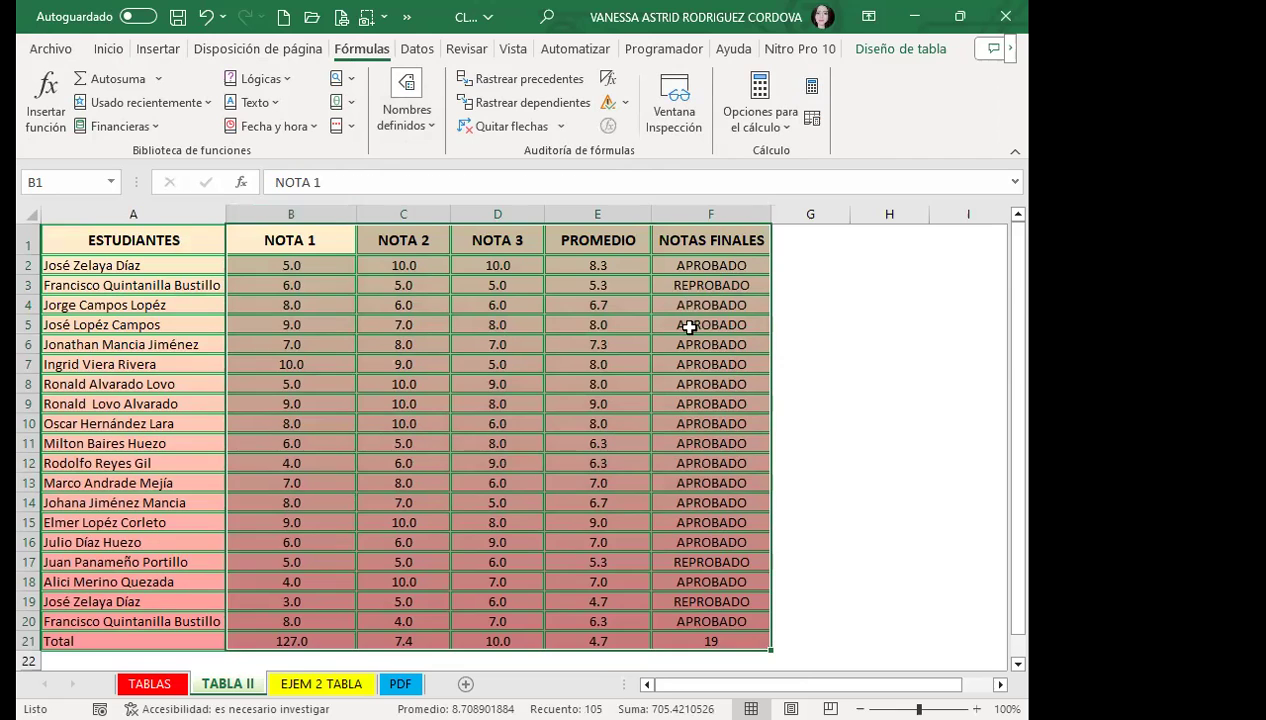
{"action": "left_click", "coordinate": [690, 327]}
{"action": "scroll", "coordinate": [580, 440], "scroll_direction": "down", "scroll_amount": 3}
{"action": "left_click", "coordinate": [690, 461]}
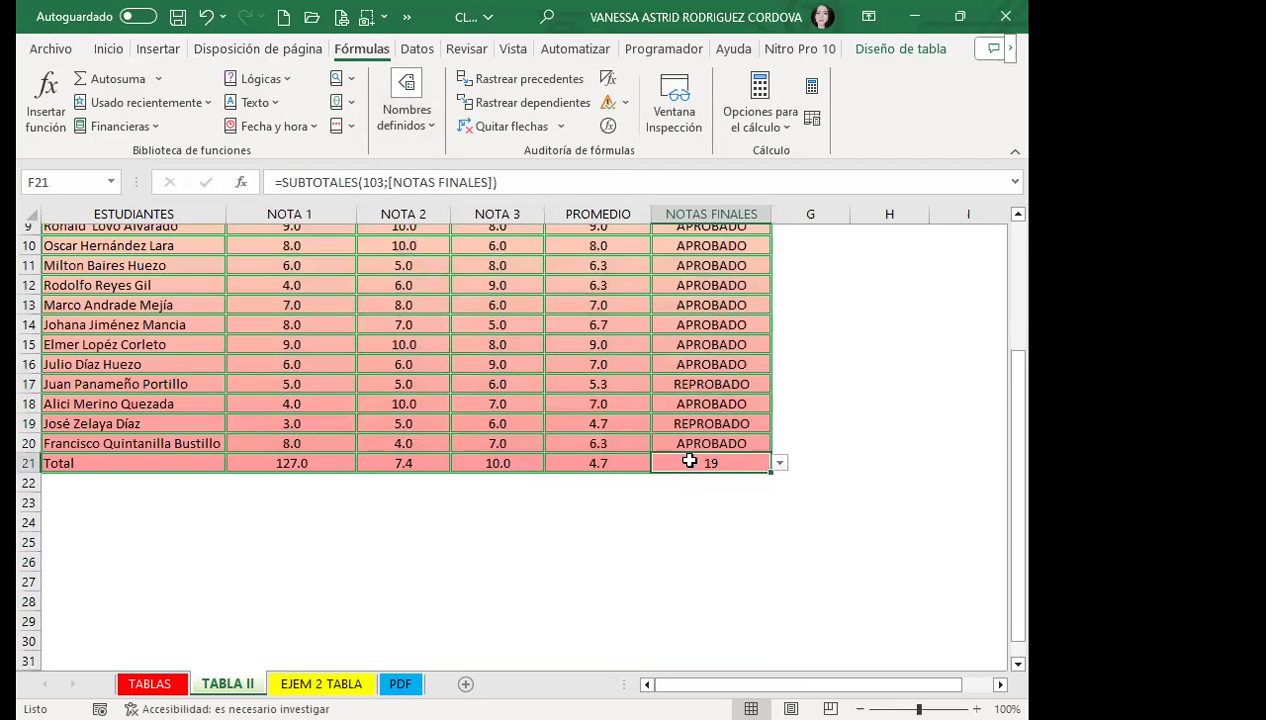
{"action": "scroll", "coordinate": [690, 461], "scroll_direction": "up", "scroll_amount": 3}
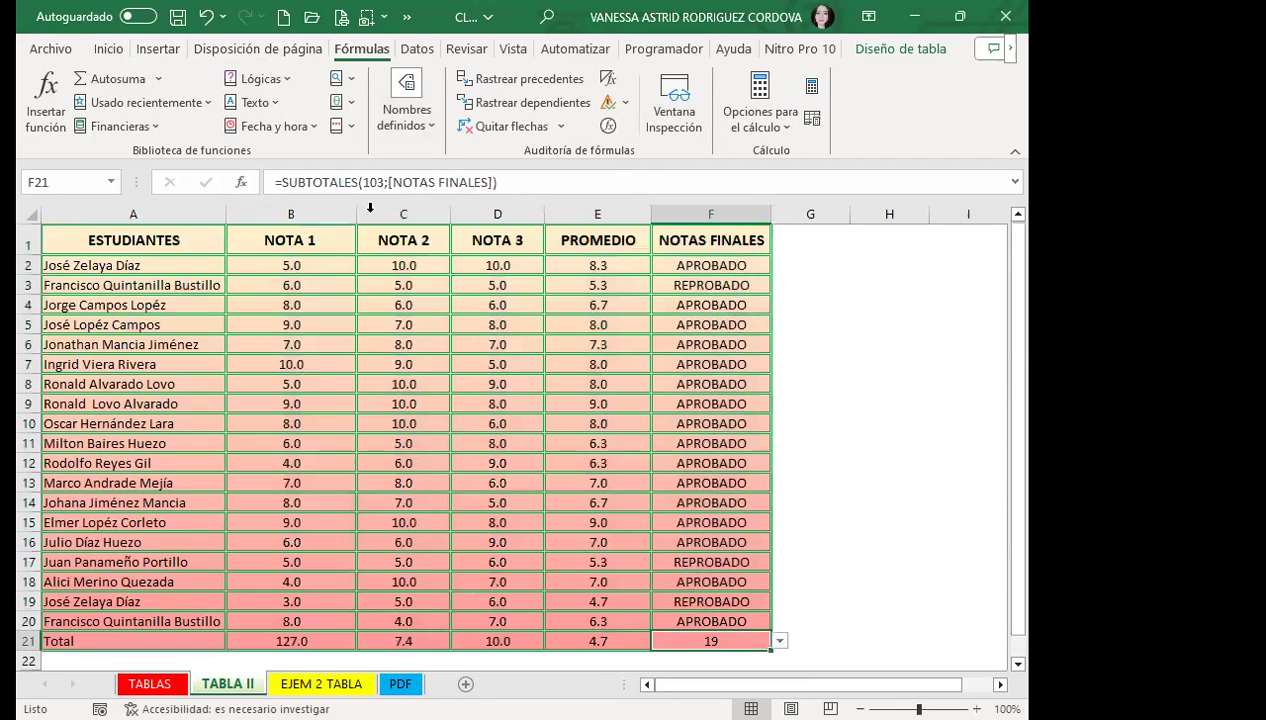
{"action": "scroll", "coordinate": [684, 551], "scroll_direction": "down", "scroll_amount": 4}
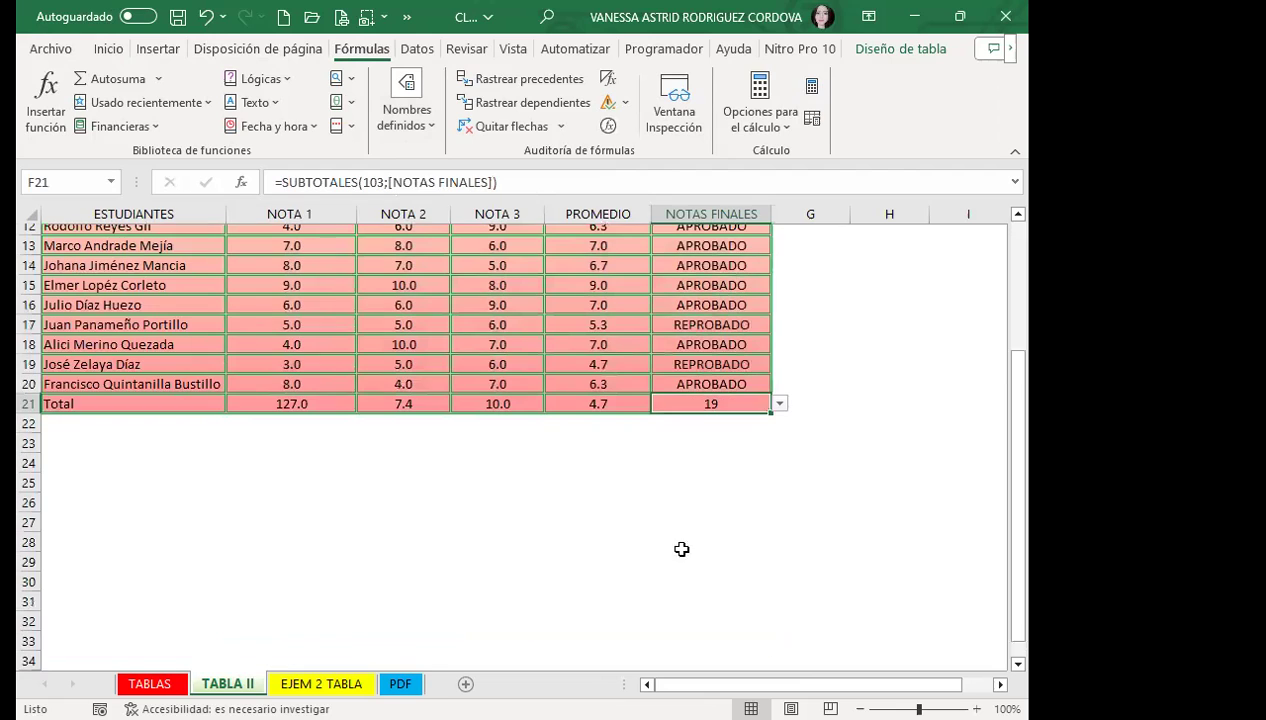
{"action": "left_click", "coordinate": [779, 403]}
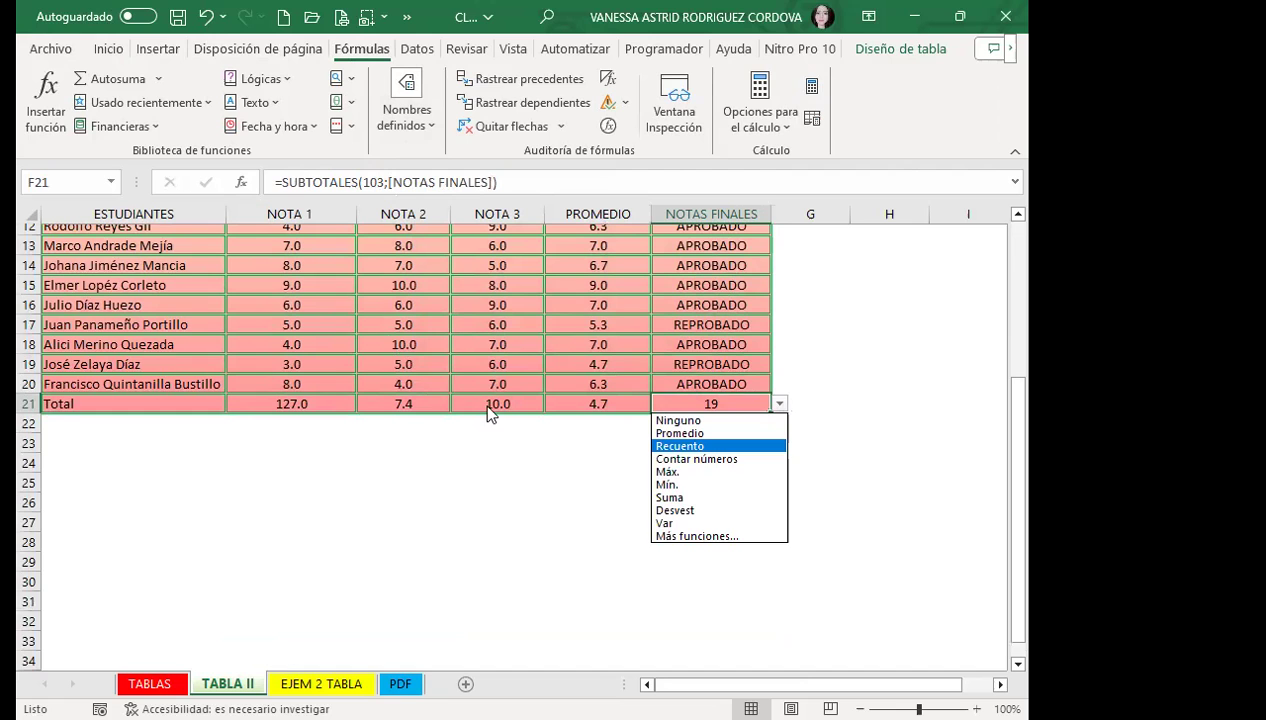
{"action": "left_click", "coordinate": [490, 475]}
{"action": "scroll", "coordinate": [486, 466], "scroll_direction": "up", "scroll_amount": 4}
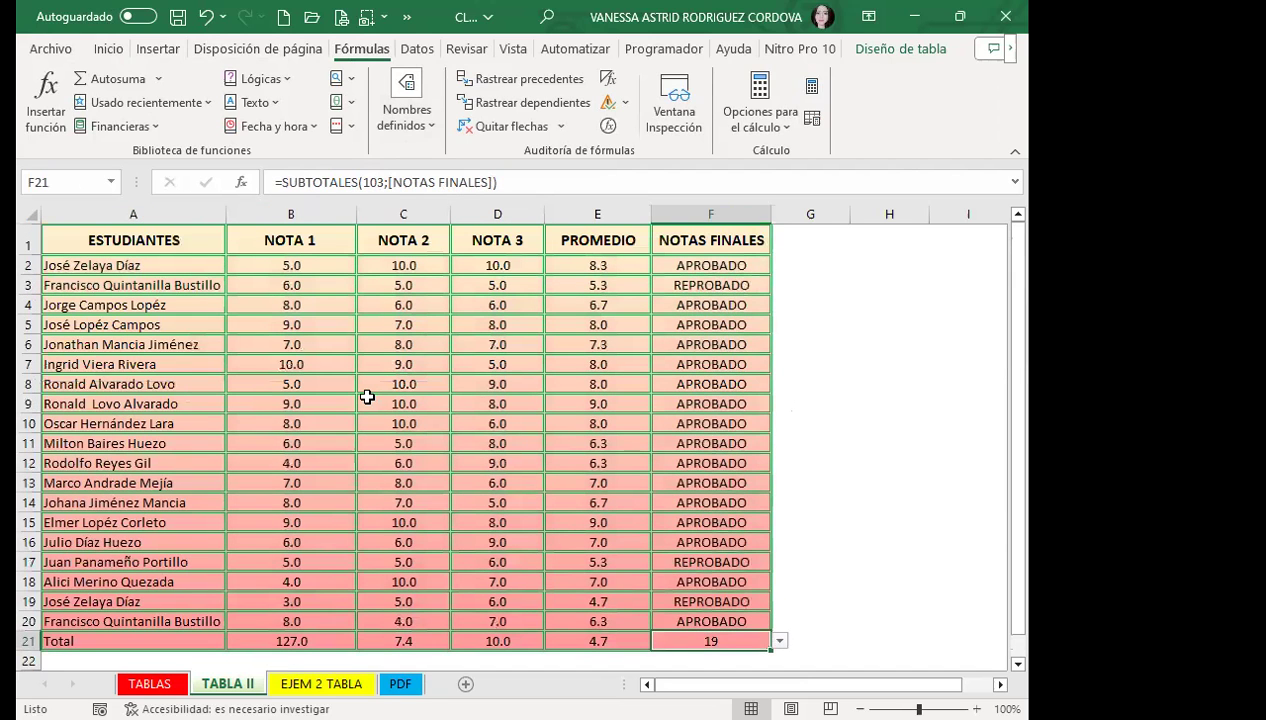
{"action": "left_click", "coordinate": [367, 397]}
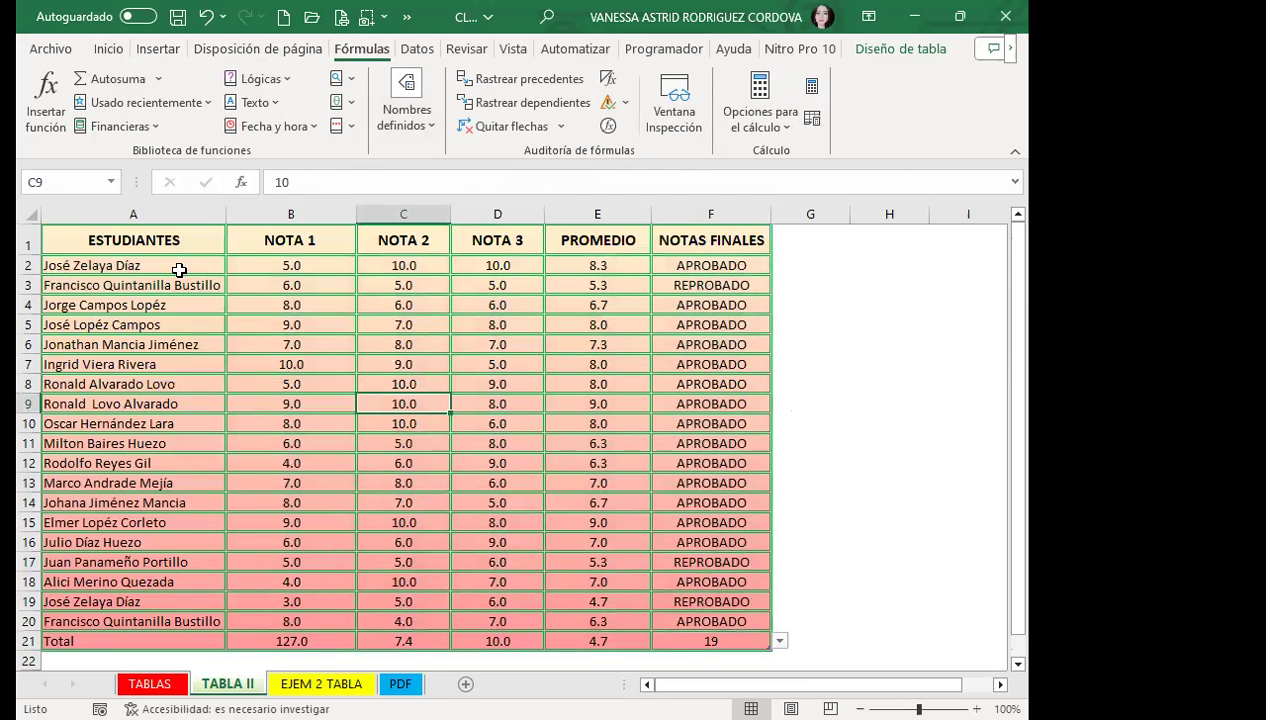
{"action": "mouse_move", "coordinate": [170, 264]}
{"action": "left_mouse_down"}
{"action": "mouse_move", "coordinate": [780, 608]}
{"action": "mouse_move", "coordinate": [646, 592]}
{"action": "left_mouse_up"}
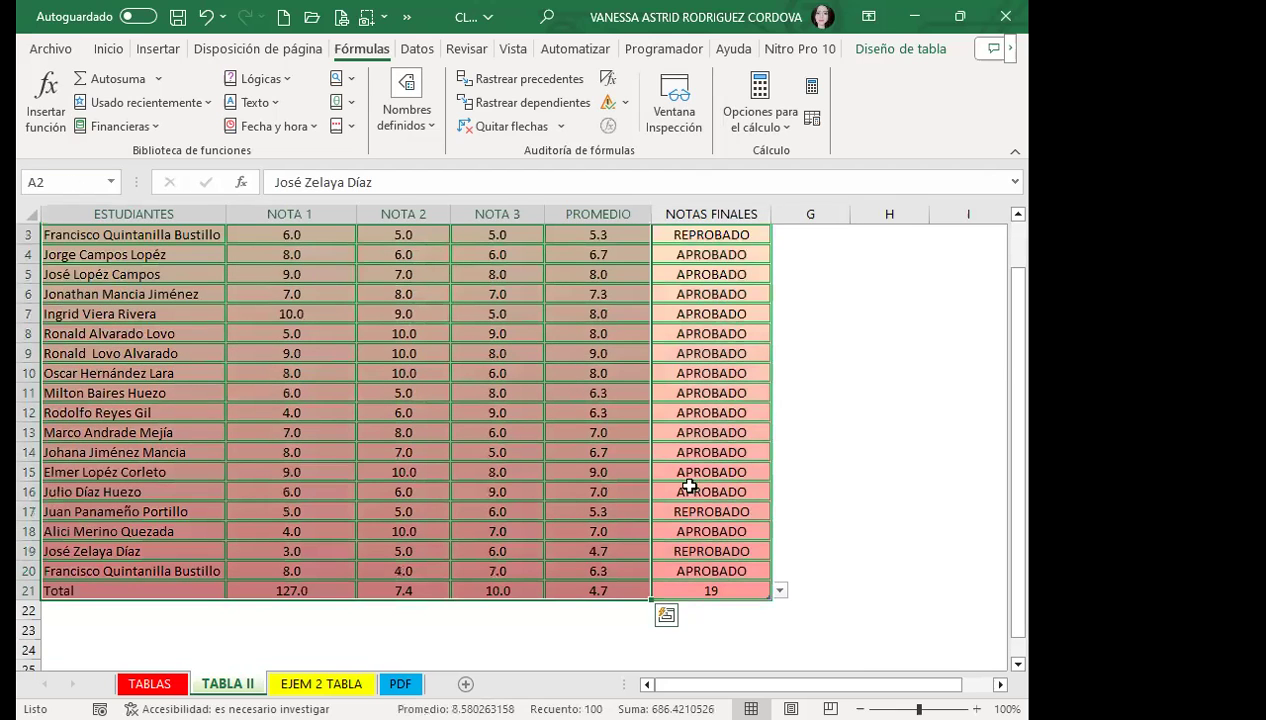
{"action": "scroll", "coordinate": [193, 442], "scroll_direction": "up", "scroll_amount": 1}
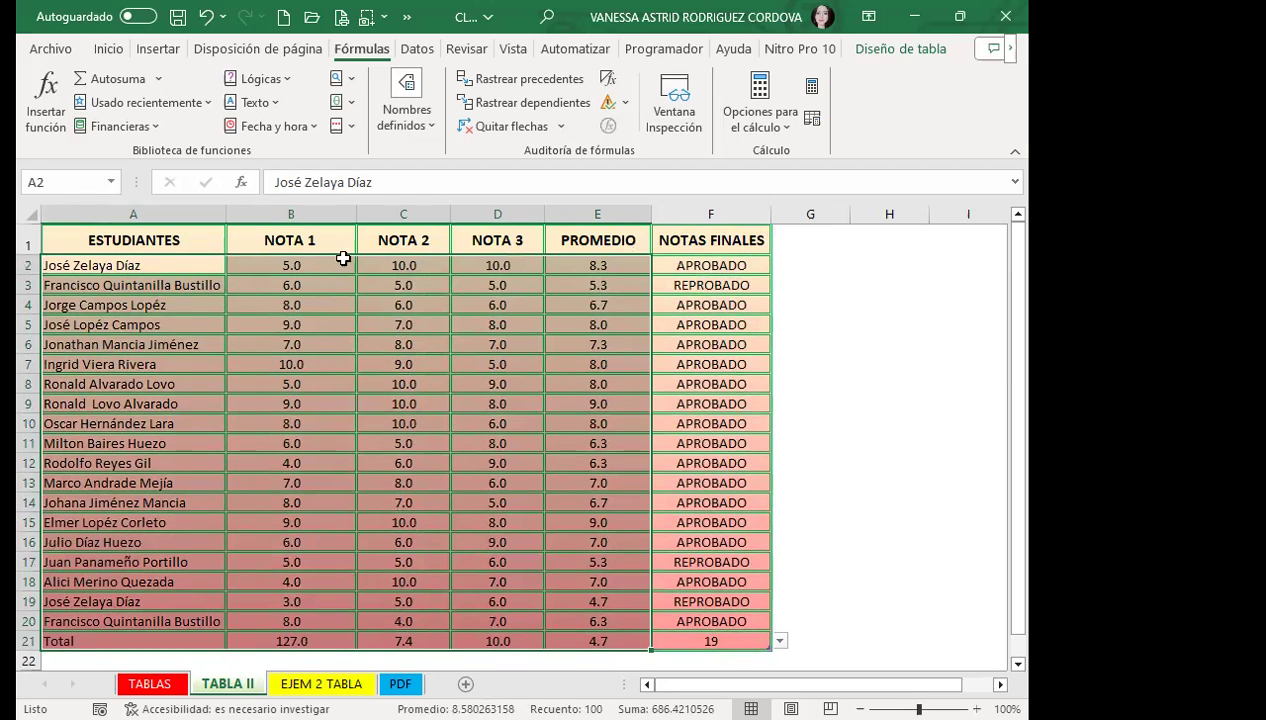
{"action": "left_click", "coordinate": [622, 265]}
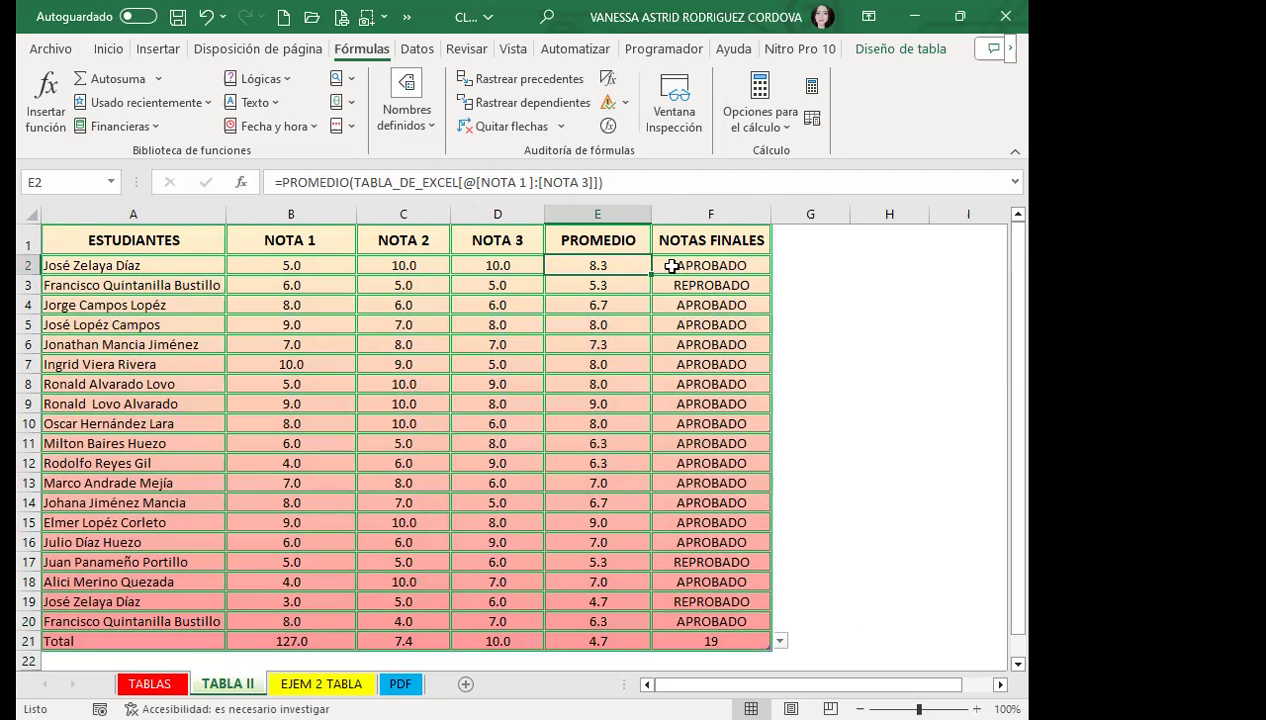
{"action": "left_click", "coordinate": [684, 265]}
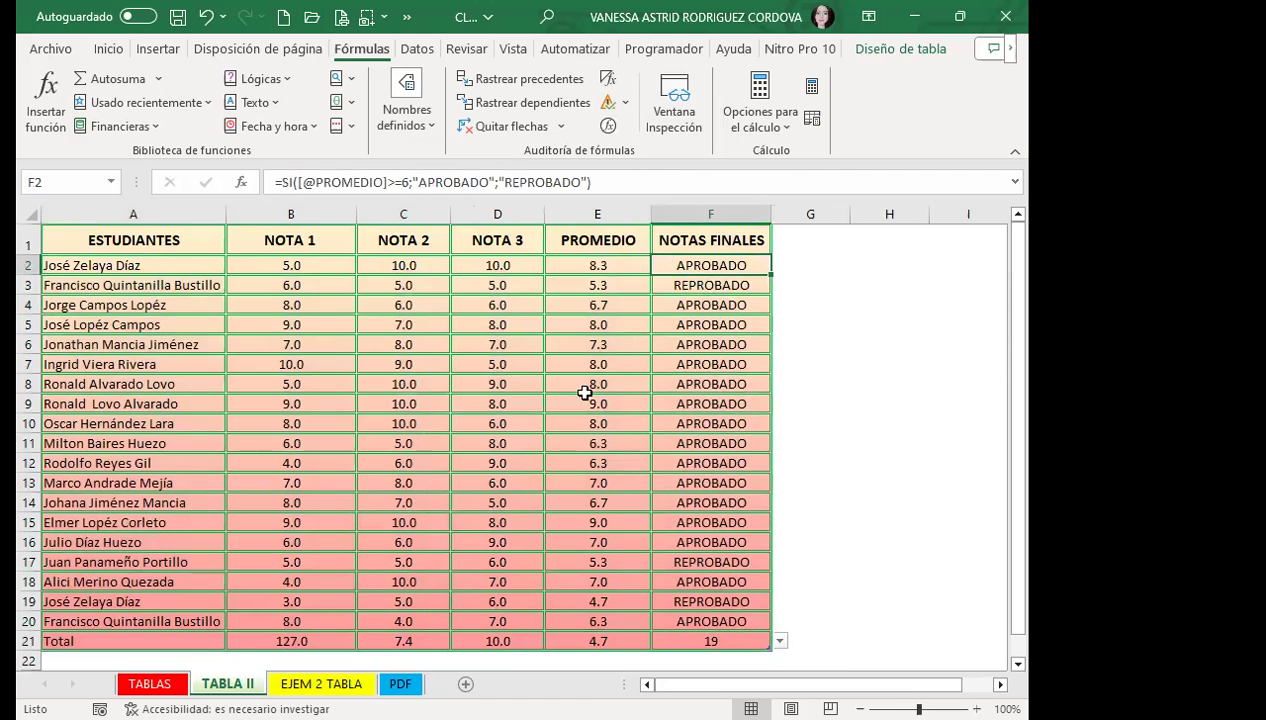
{"action": "scroll", "coordinate": [585, 392], "scroll_direction": "down", "scroll_amount": 4}
{"action": "left_click", "coordinate": [593, 400]}
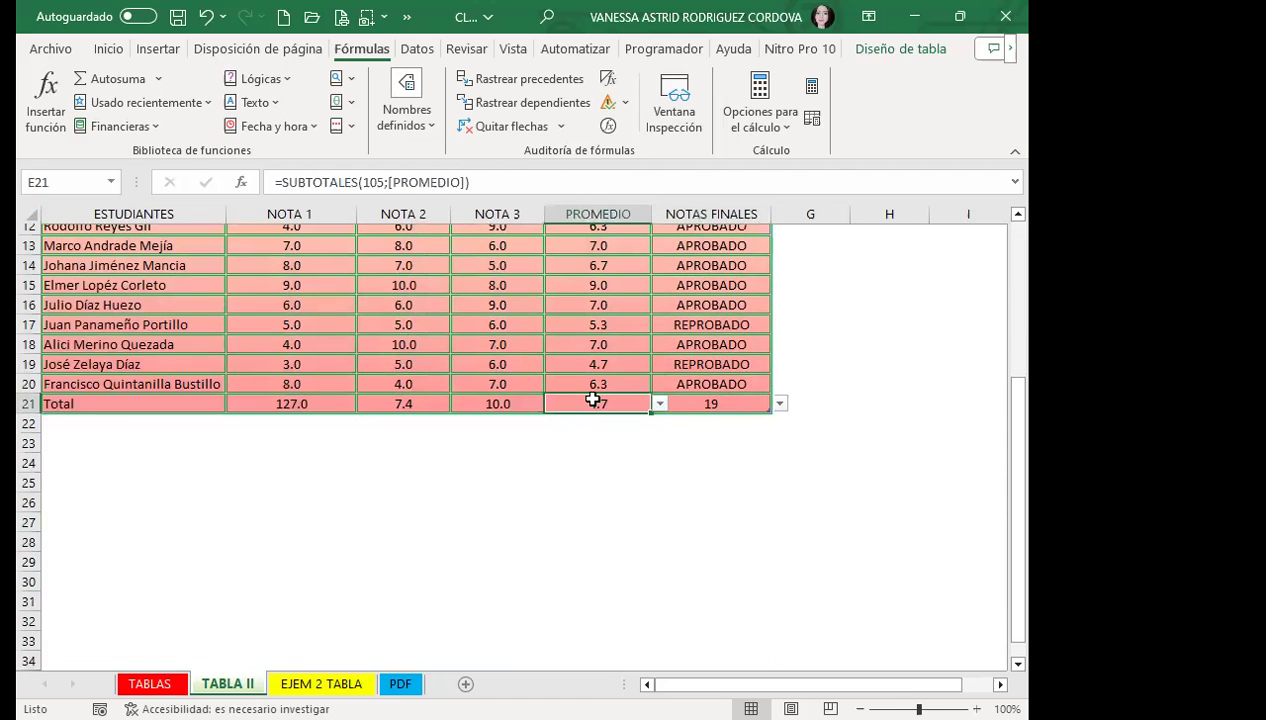
{"action": "left_click", "coordinate": [659, 404]}
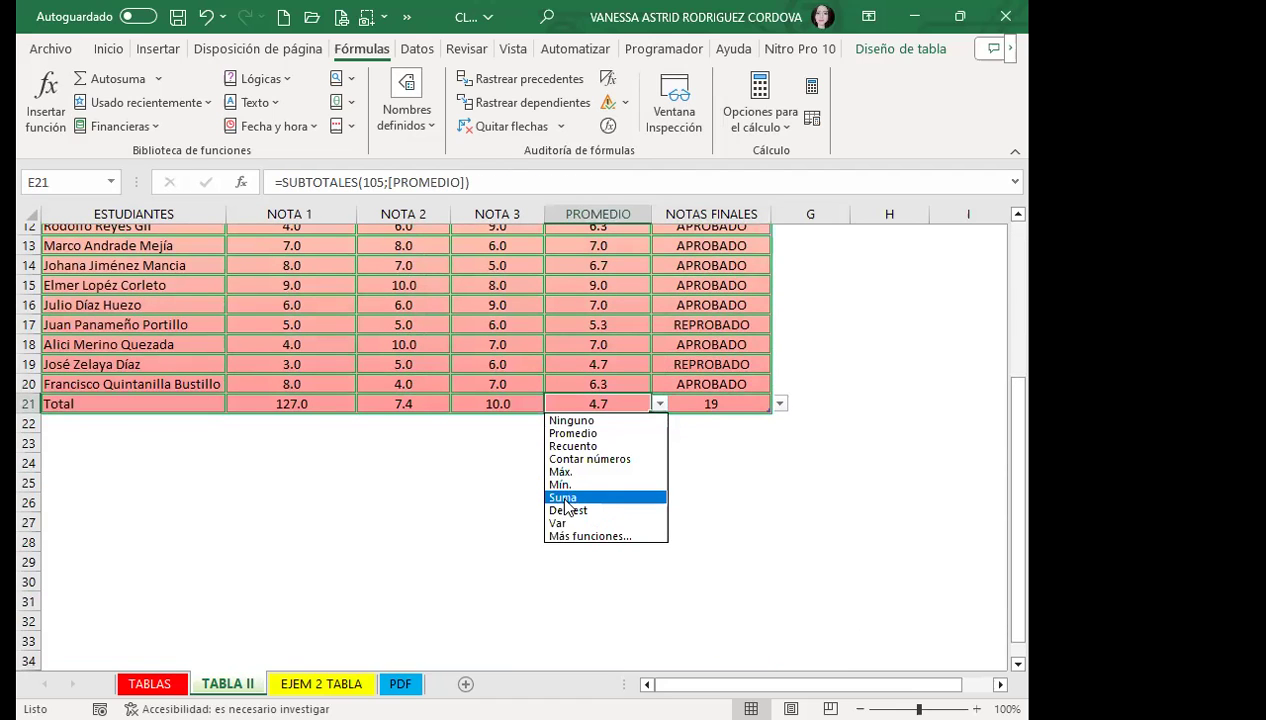
{"action": "left_click", "coordinate": [563, 497]}
{"action": "left_click", "coordinate": [658, 404]}
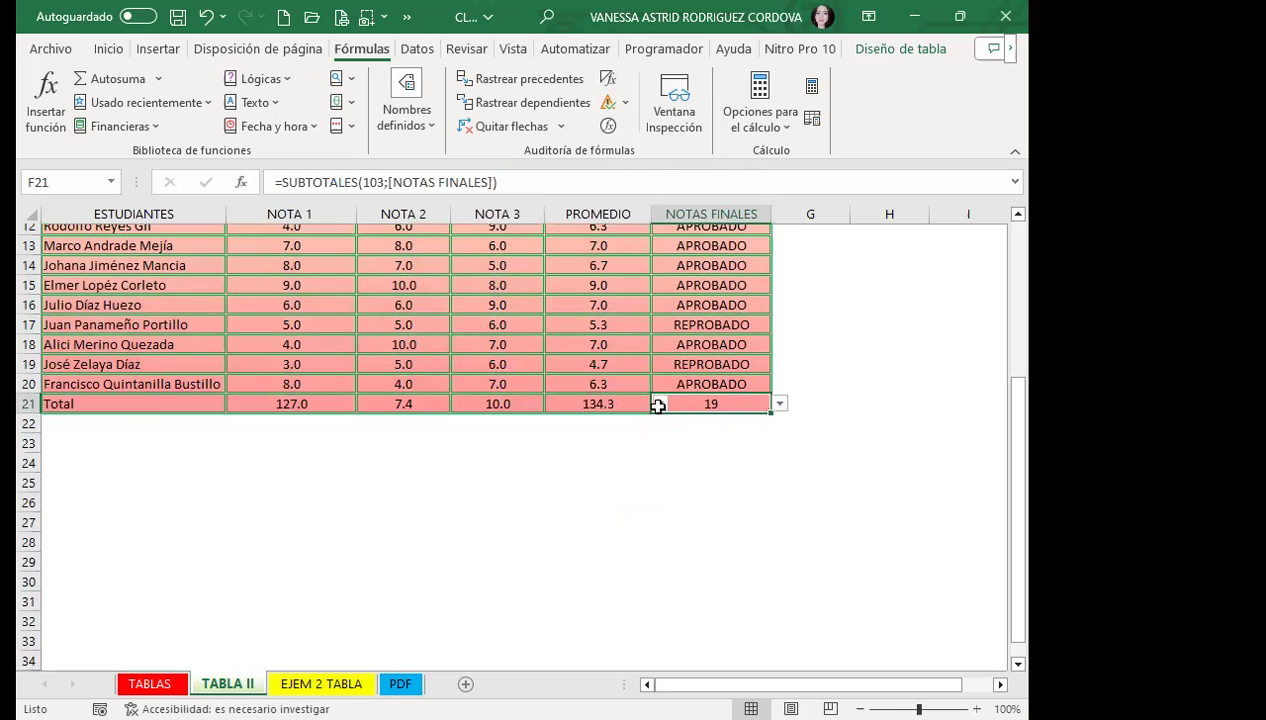
{"action": "left_click", "coordinate": [600, 405]}
{"action": "left_click", "coordinate": [659, 404]}
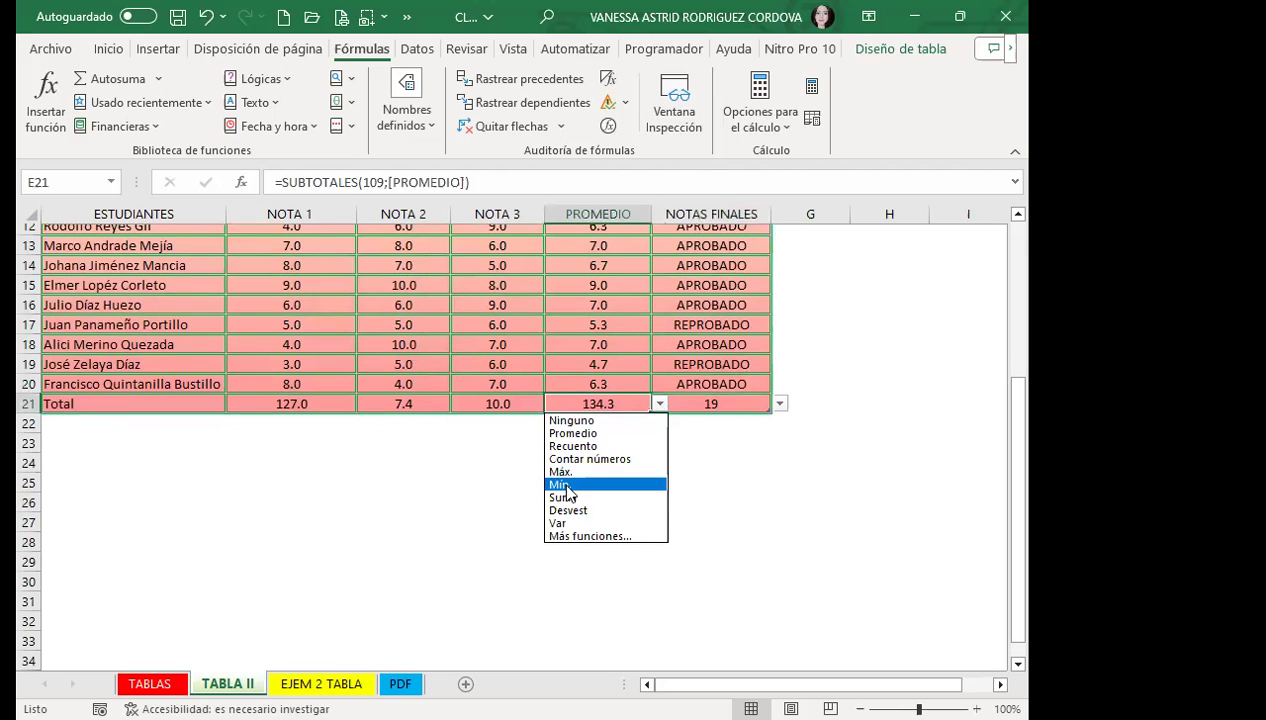
{"action": "left_click", "coordinate": [560, 485]}
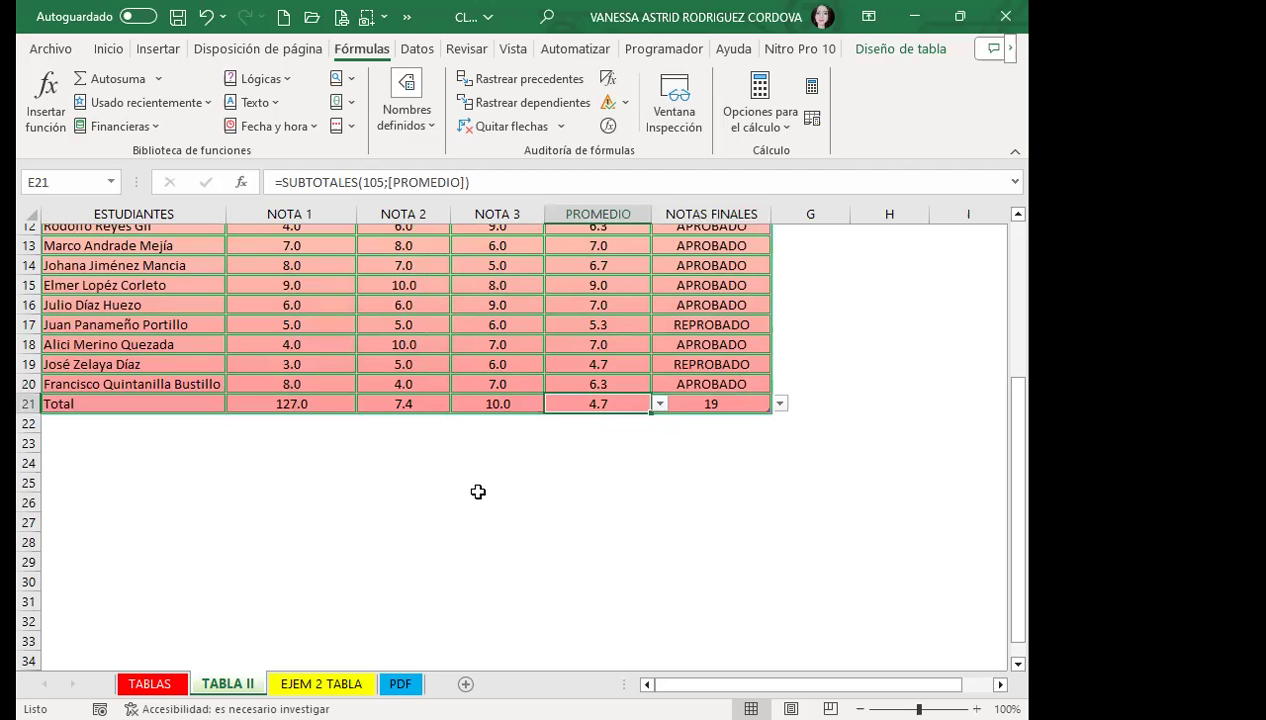
{"action": "scroll", "coordinate": [401, 473], "scroll_direction": "up", "scroll_amount": 4}
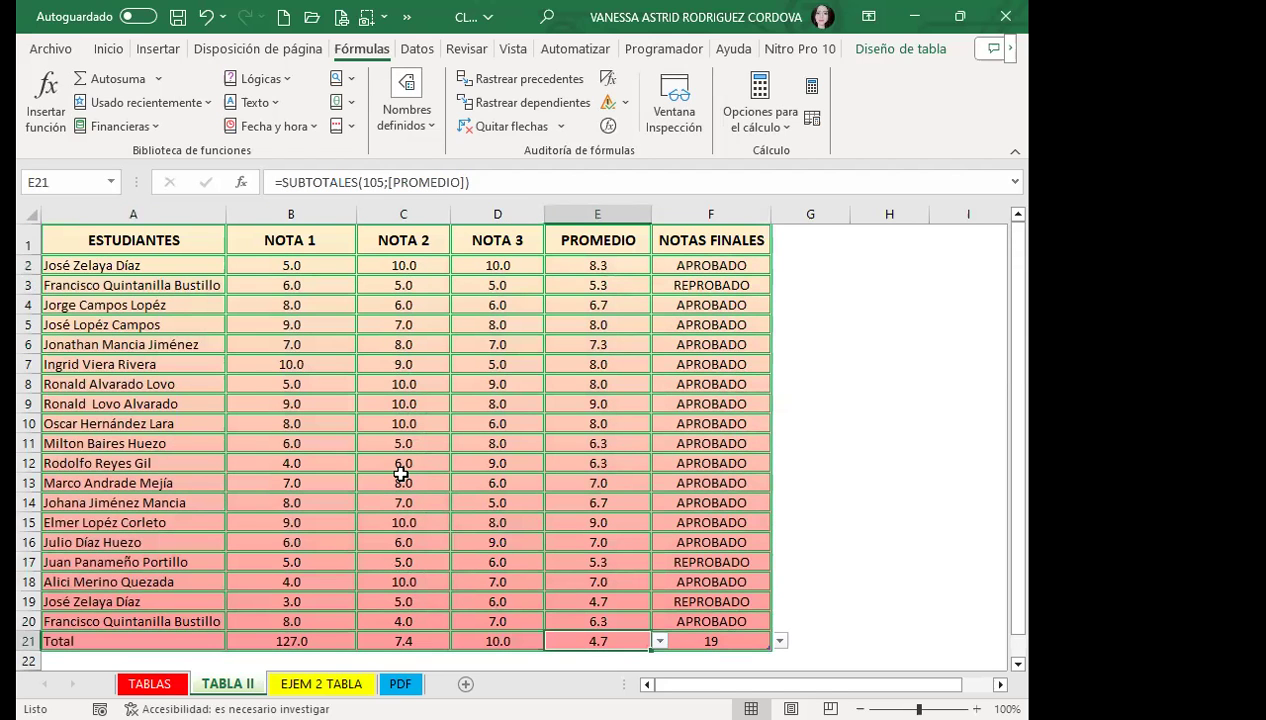
{"action": "left_click", "coordinate": [402, 470]}
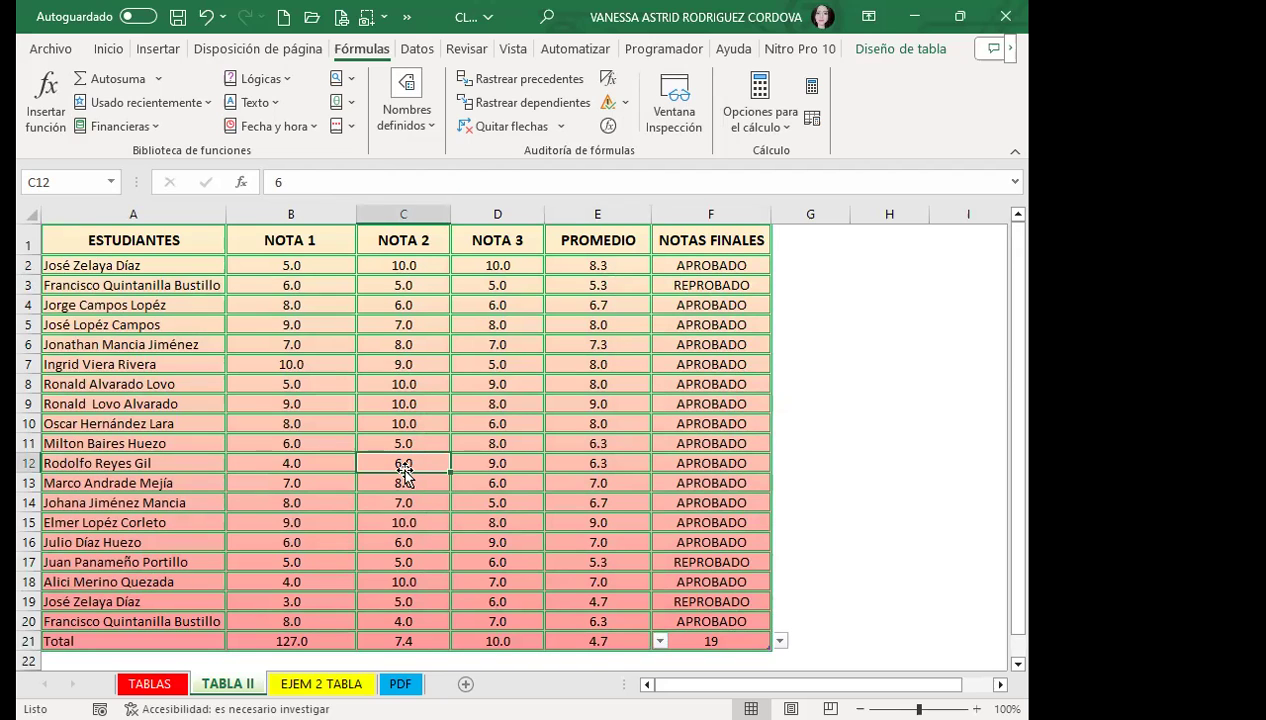
{"action": "scroll", "coordinate": [404, 473], "scroll_direction": "down", "scroll_amount": 3}
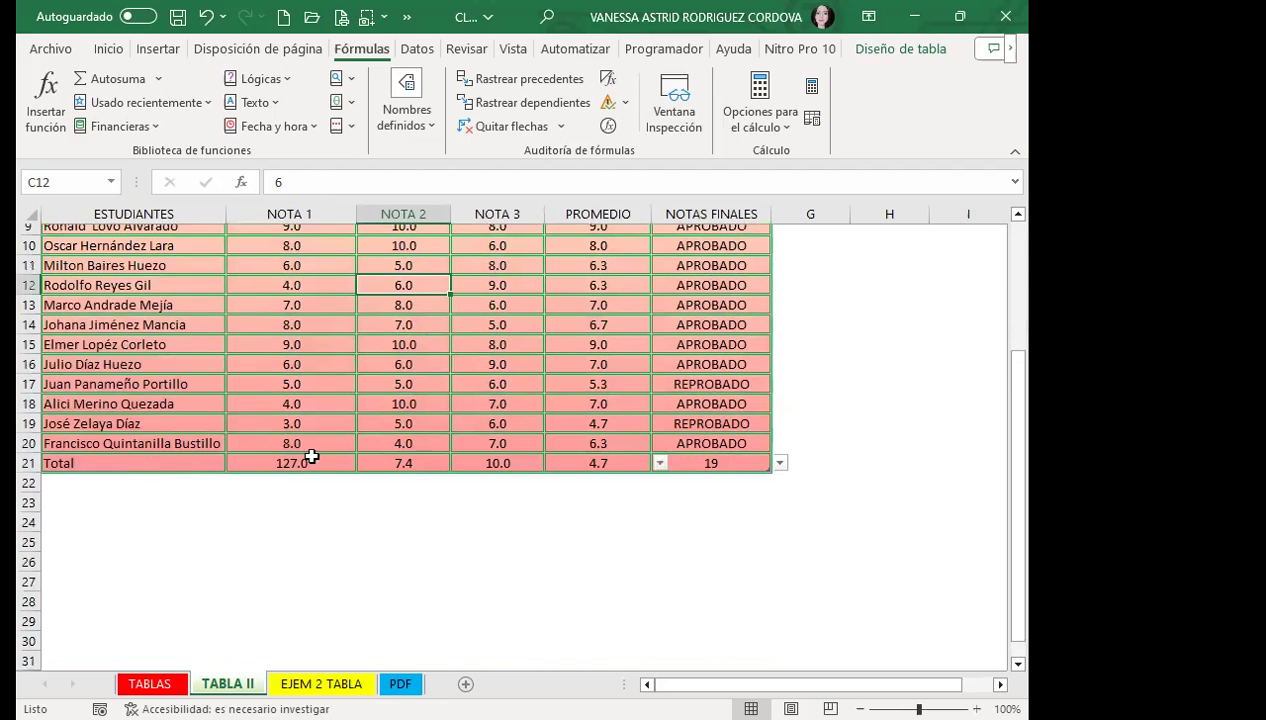
{"action": "scroll", "coordinate": [389, 448], "scroll_direction": "up", "scroll_amount": 3}
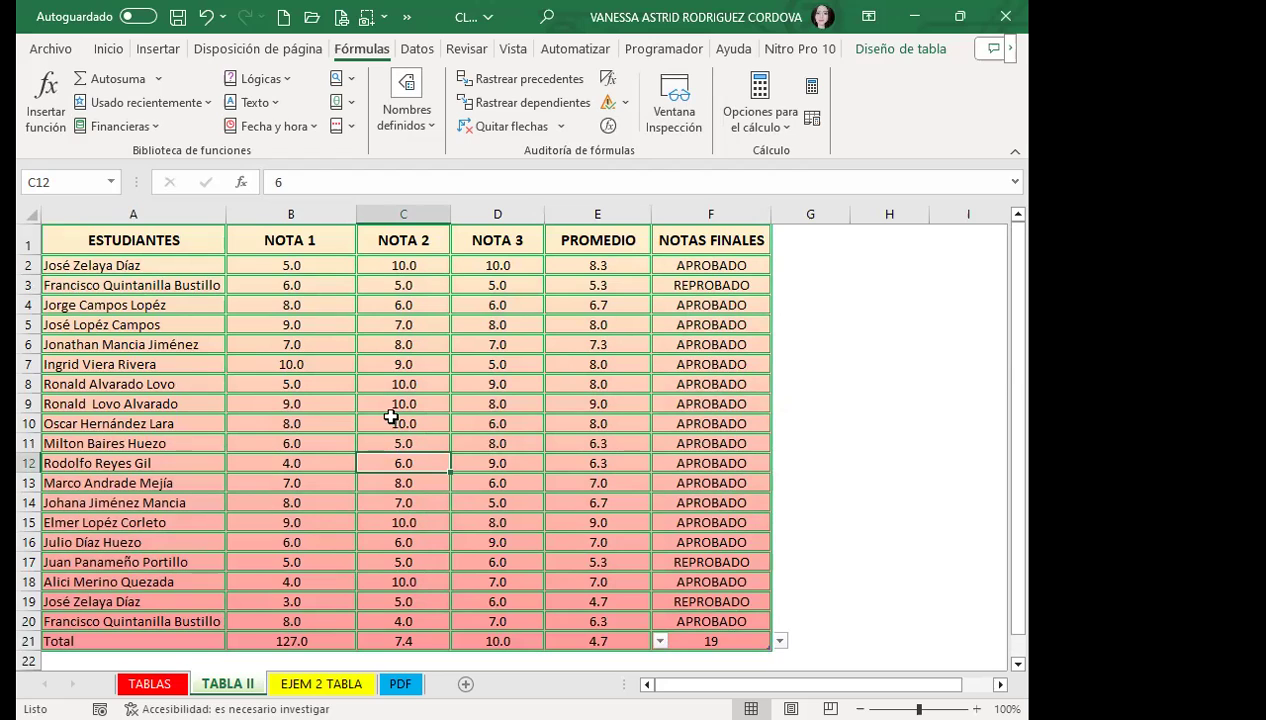
{"action": "left_click", "coordinate": [396, 400]}
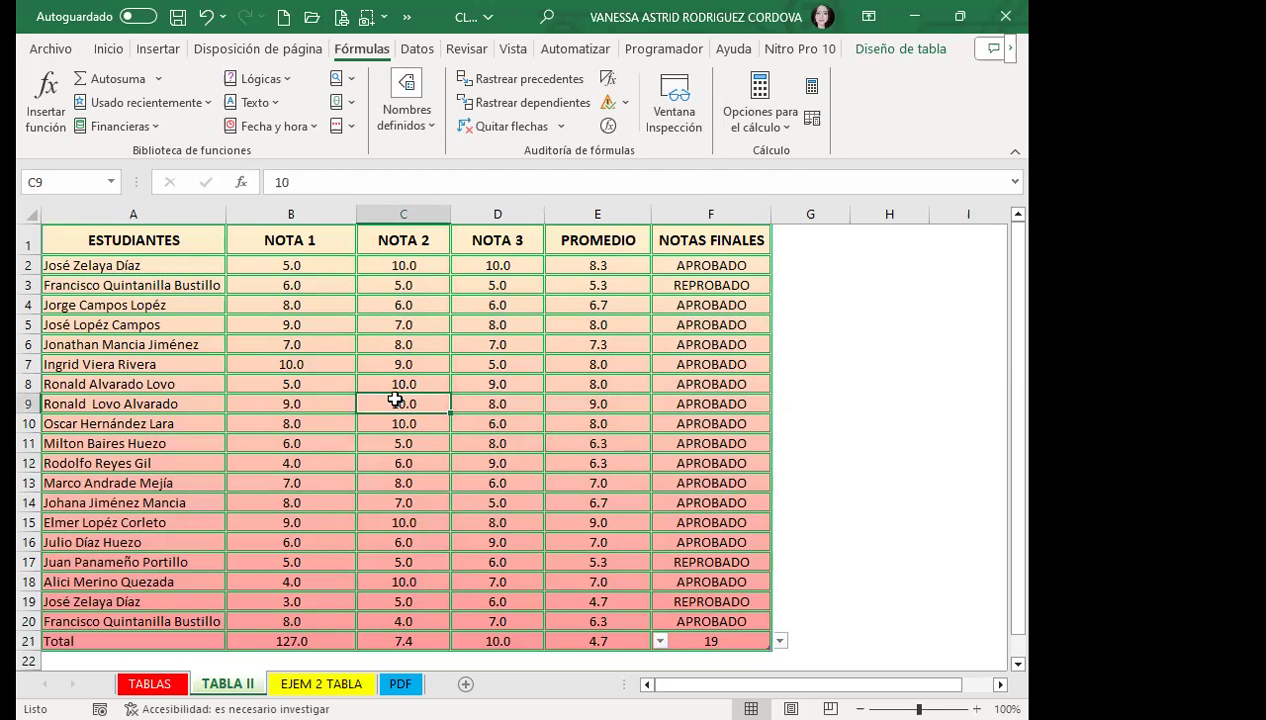
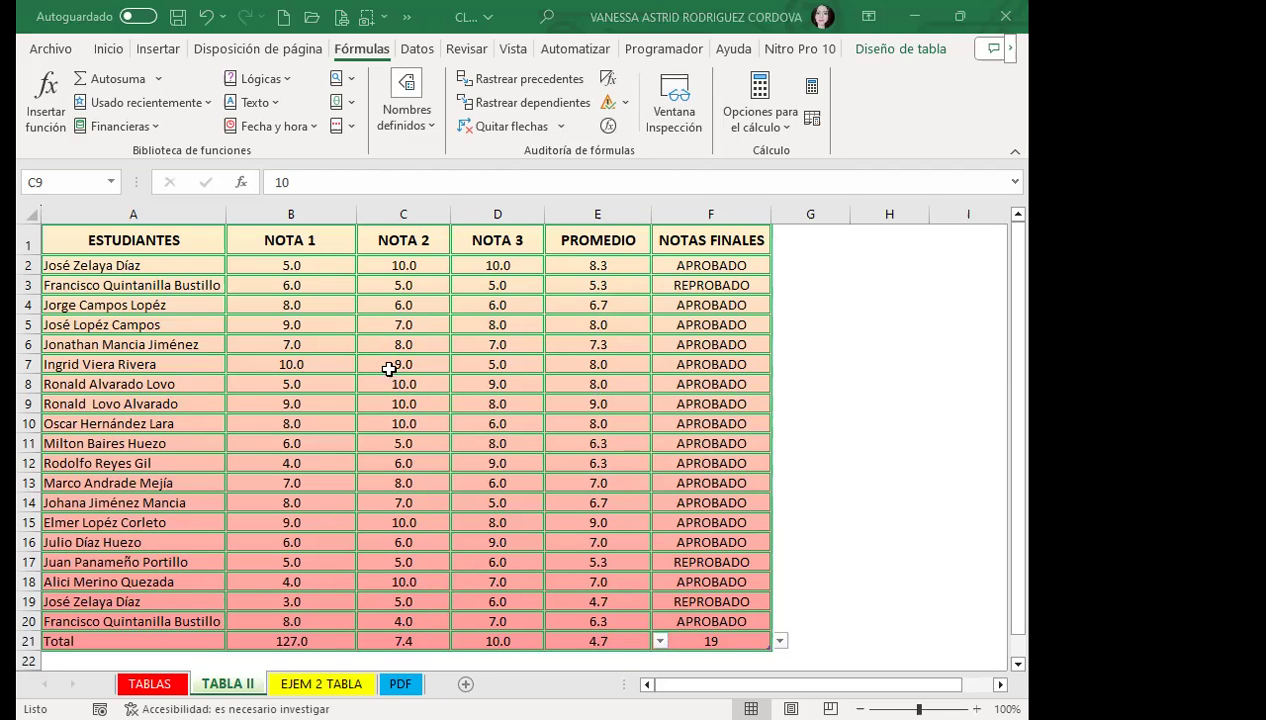
Step: On the EJEM 2 TABLA sheet, start a SUMA in F2 with B2 and C2, fixing a stray C3 reference
{"action": "key", "text": "ctrl+Page_Down"}
{"action": "left_click", "coordinate": [572, 282]}
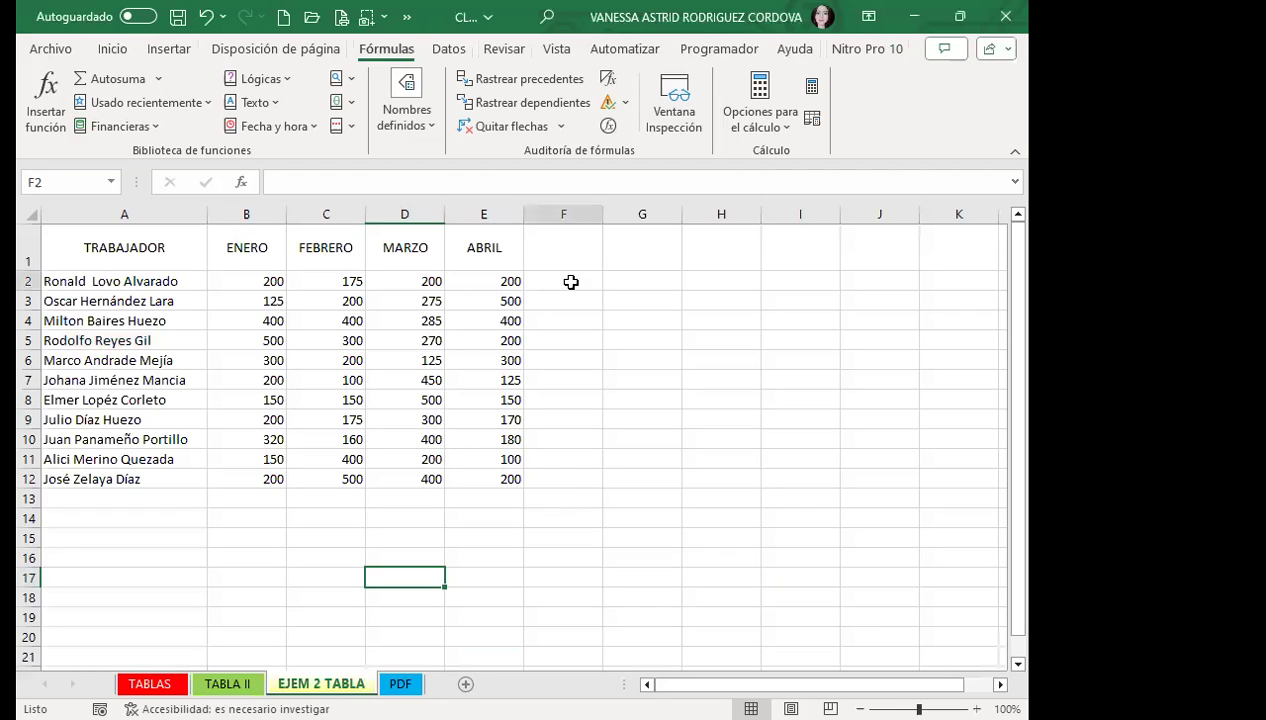
{"action": "type", "text": "="}
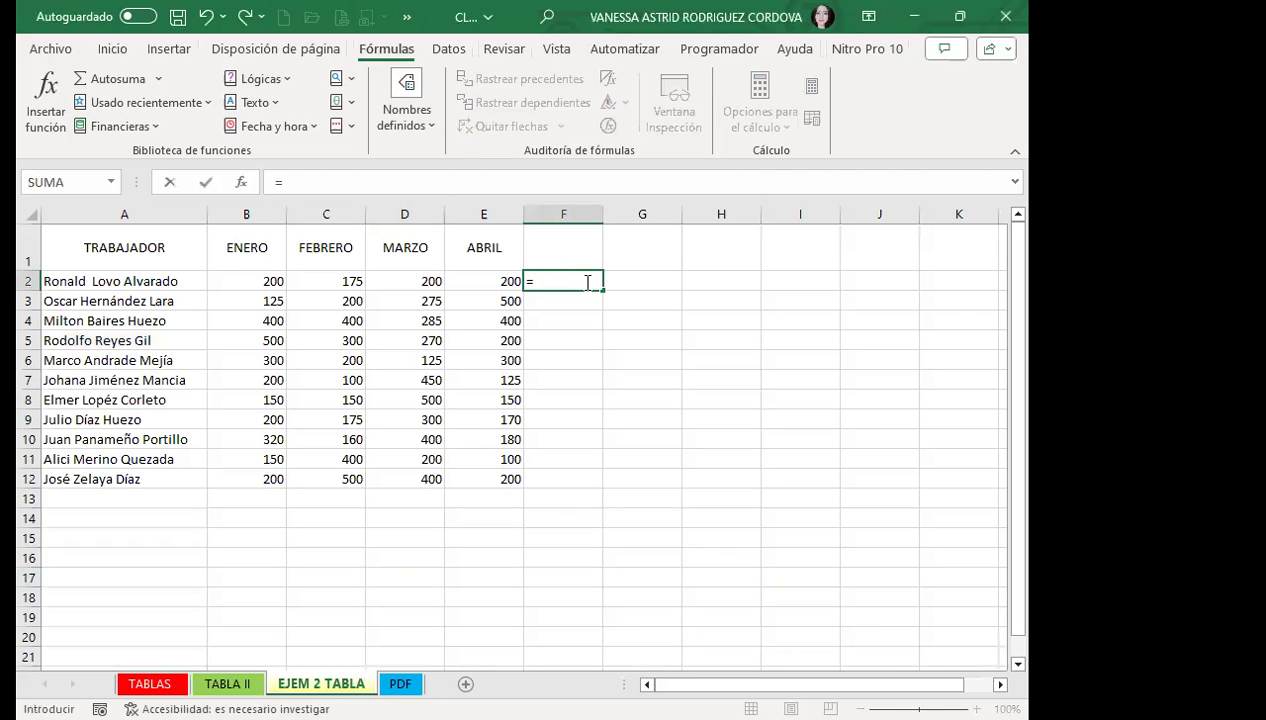
{"action": "type", "text": "SUMA"}
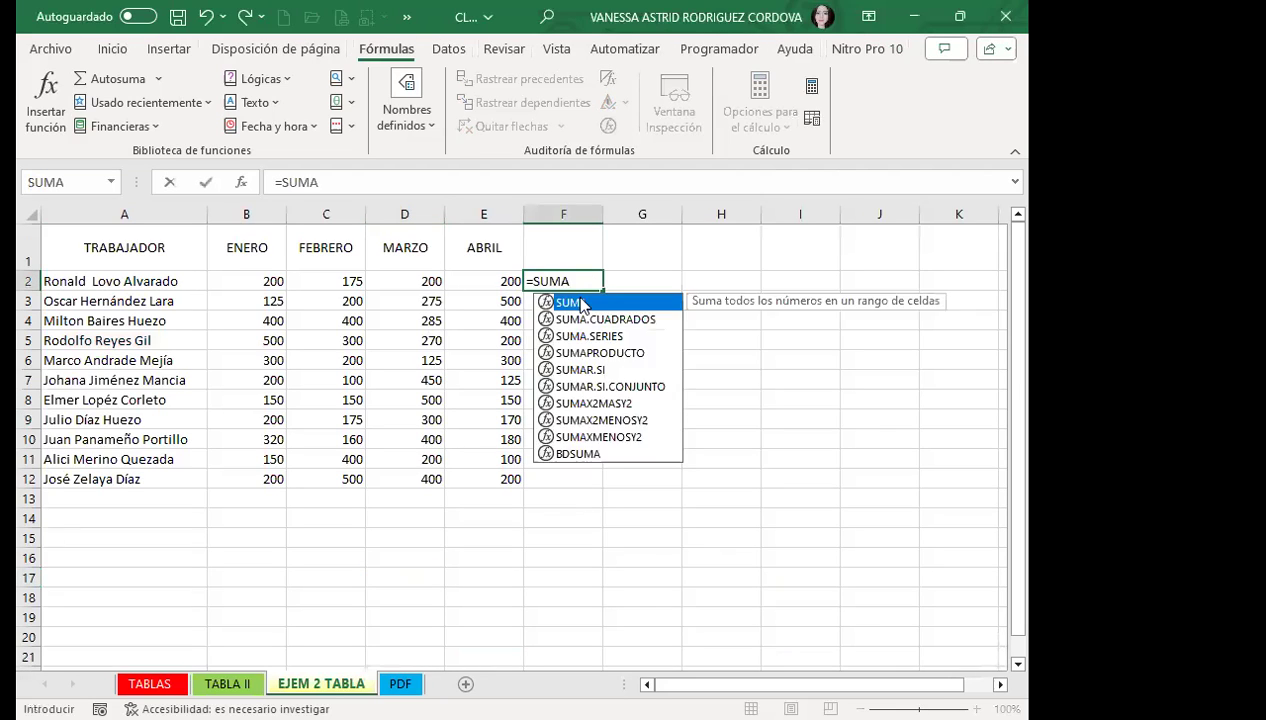
{"action": "type", "text": "("}
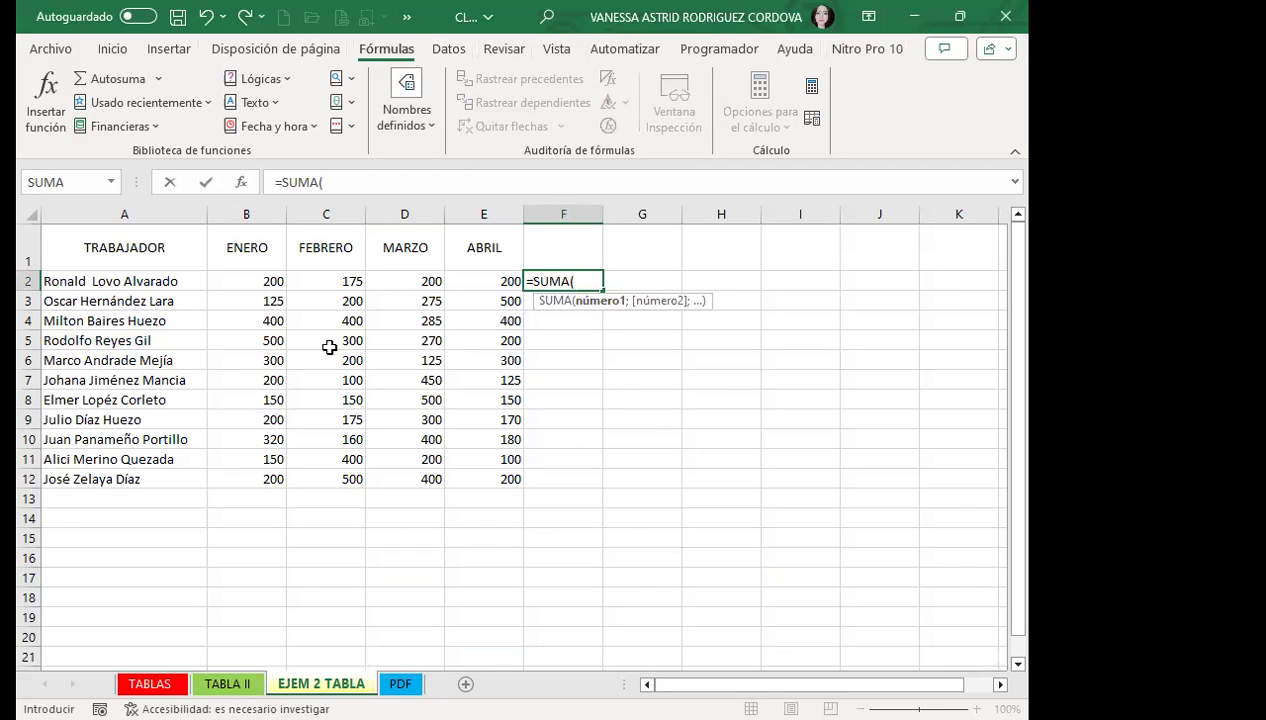
{"action": "left_click", "coordinate": [258, 280]}
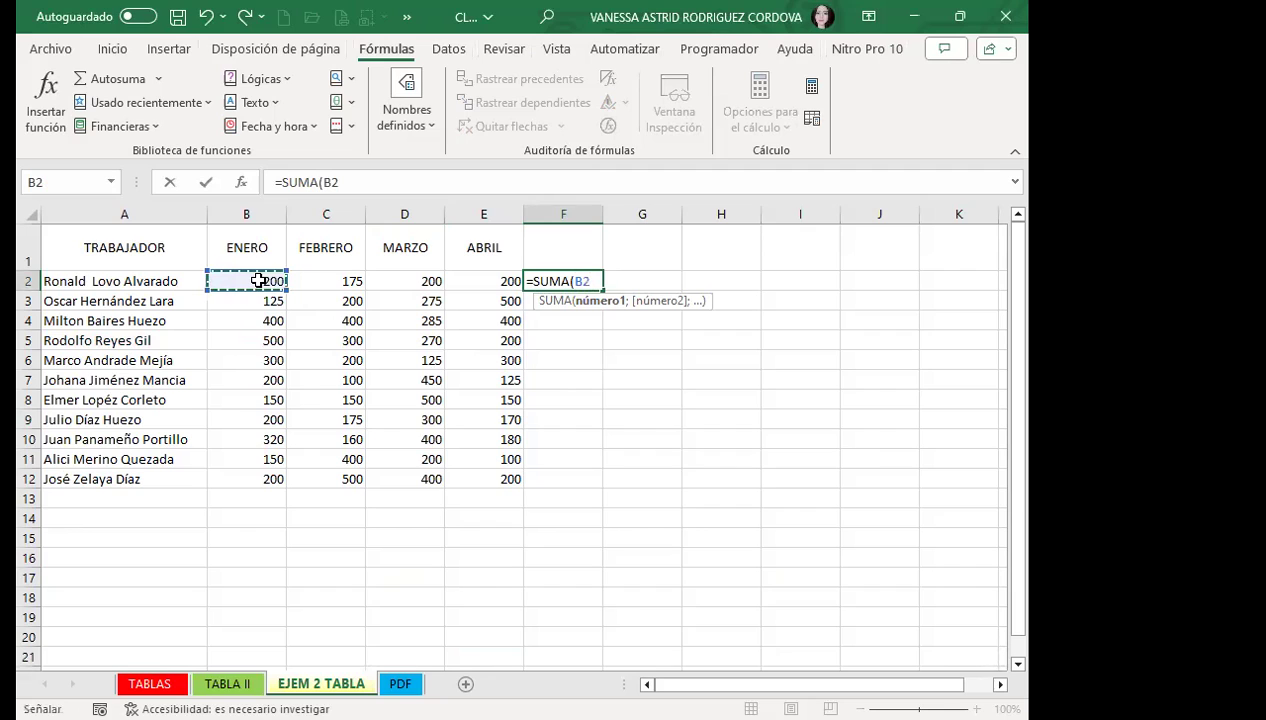
{"action": "type", "text": ";"}
{"action": "left_click", "coordinate": [354, 295]}
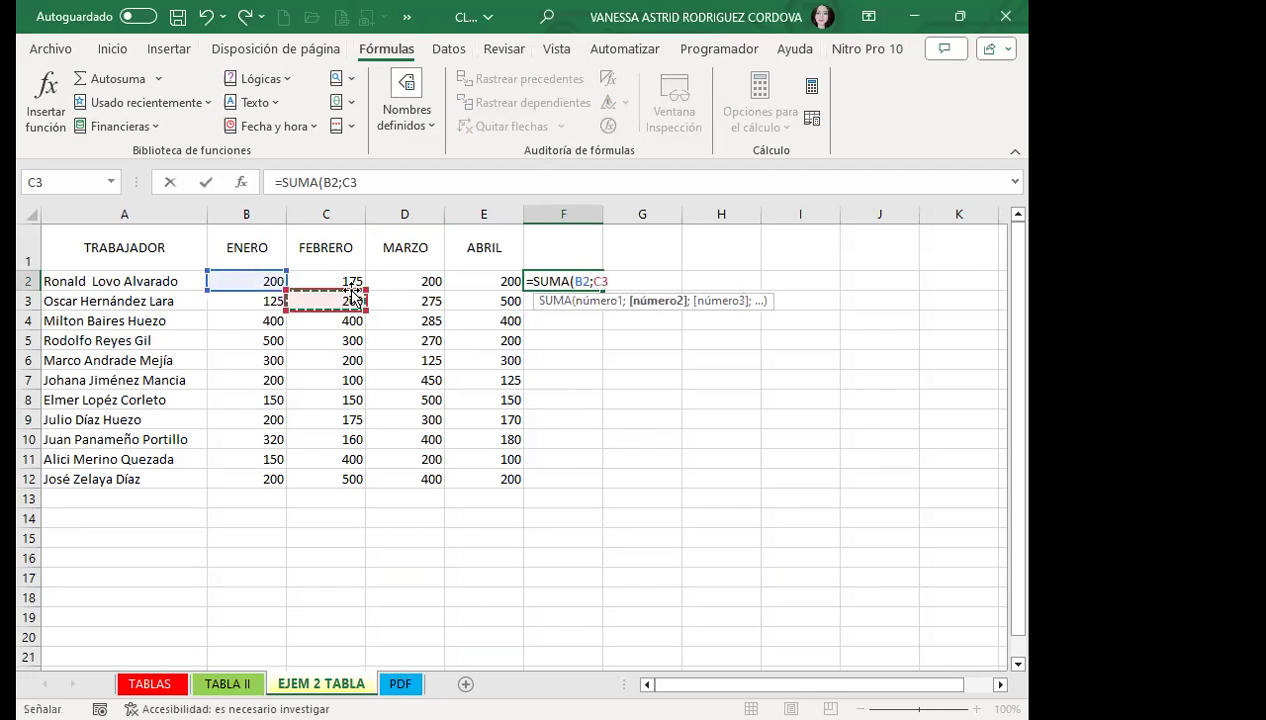
{"action": "type", "text": ";"}
{"action": "left_click", "coordinate": [338, 279]}
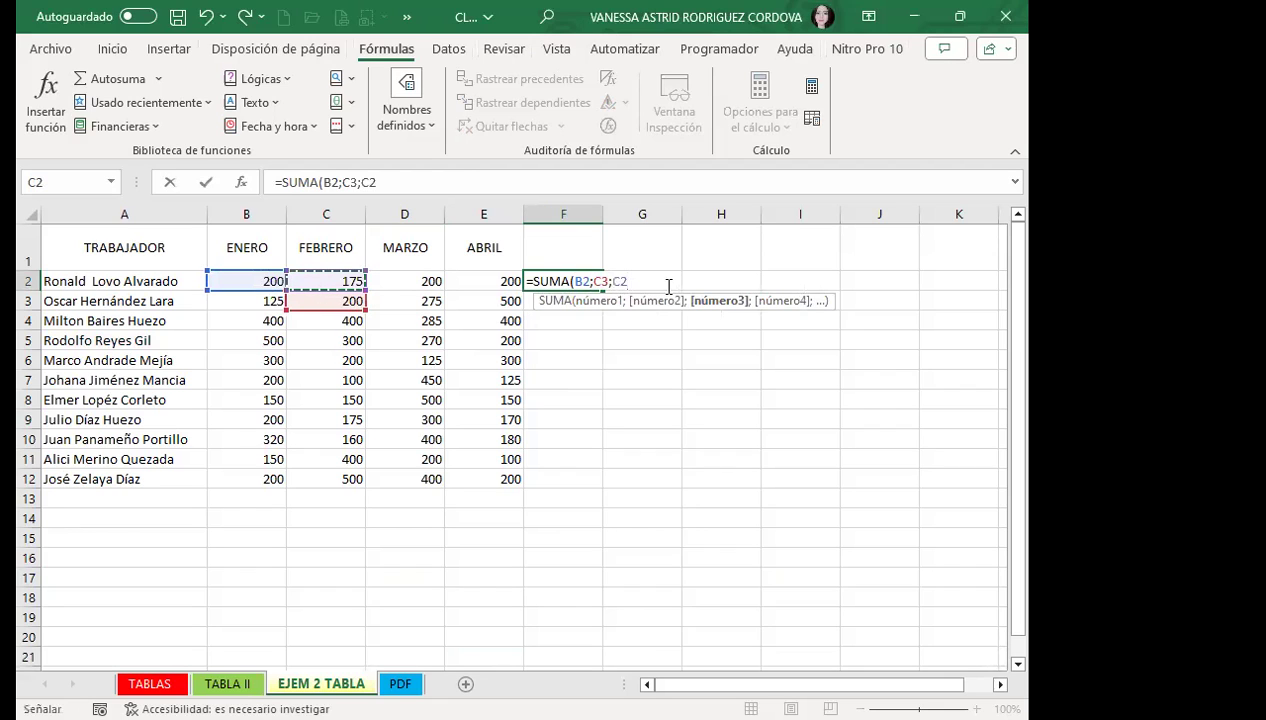
{"action": "key", "text": "BackSpace"}
{"action": "key", "text": "BackSpace"}
{"action": "key", "text": "BackSpace"}
{"action": "left_click", "coordinate": [343, 279]}
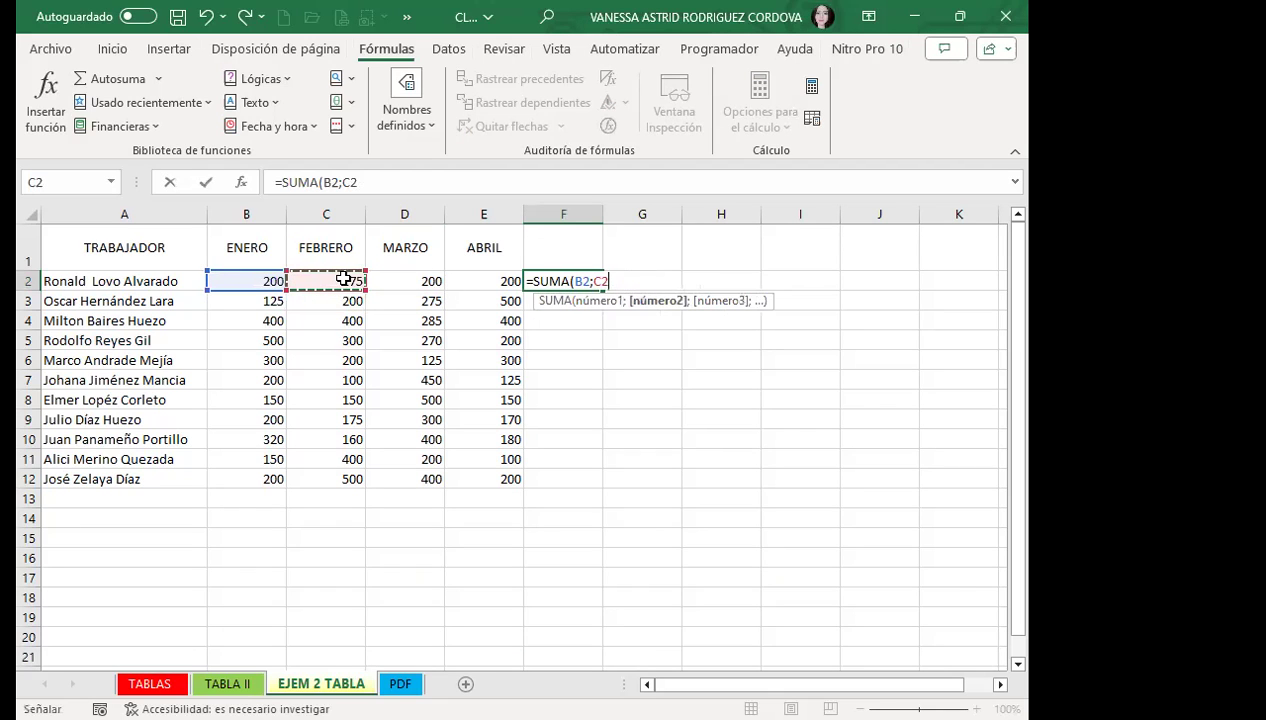
Step: Finish F2 as =SUMA(B2;C2;D2;E2), giving 775
{"action": "type", "text": ";"}
{"action": "left_click", "coordinate": [414, 283]}
{"action": "type", "text": ";"}
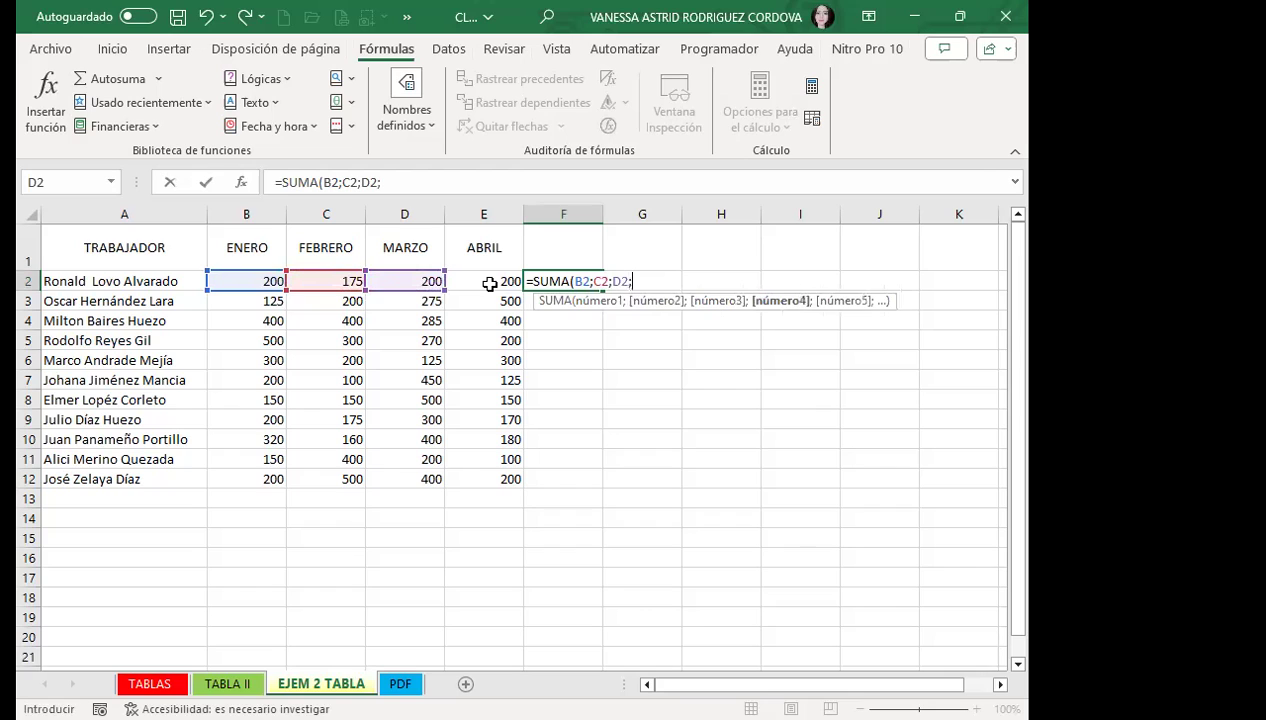
{"action": "left_click", "coordinate": [489, 284]}
{"action": "type", "text": ";"}
{"action": "key", "text": "BackSpace"}
{"action": "type", "text": ")"}
{"action": "key", "text": "Return"}
{"action": "left_click", "coordinate": [565, 279]}
Step: Enter =SUMA(B3:E3) in F3 for the second worker's total of 1100
{"action": "left_click", "coordinate": [561, 301]}
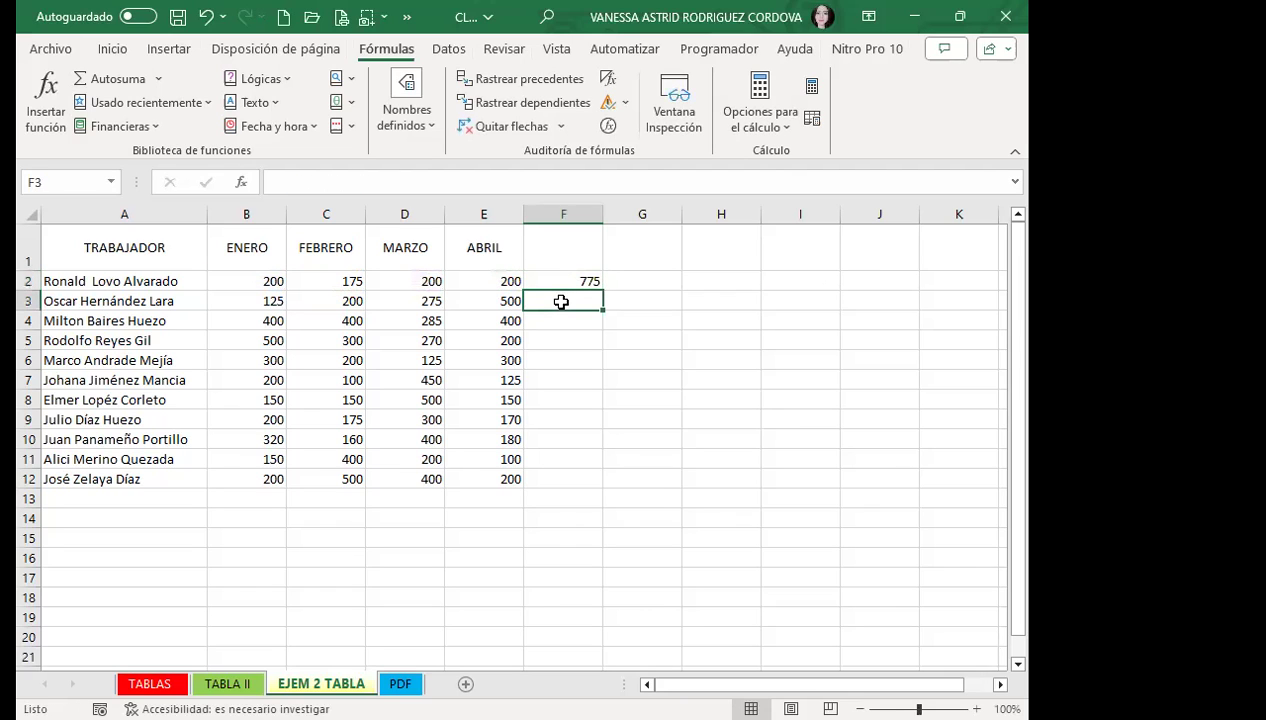
{"action": "type", "text": "=S"}
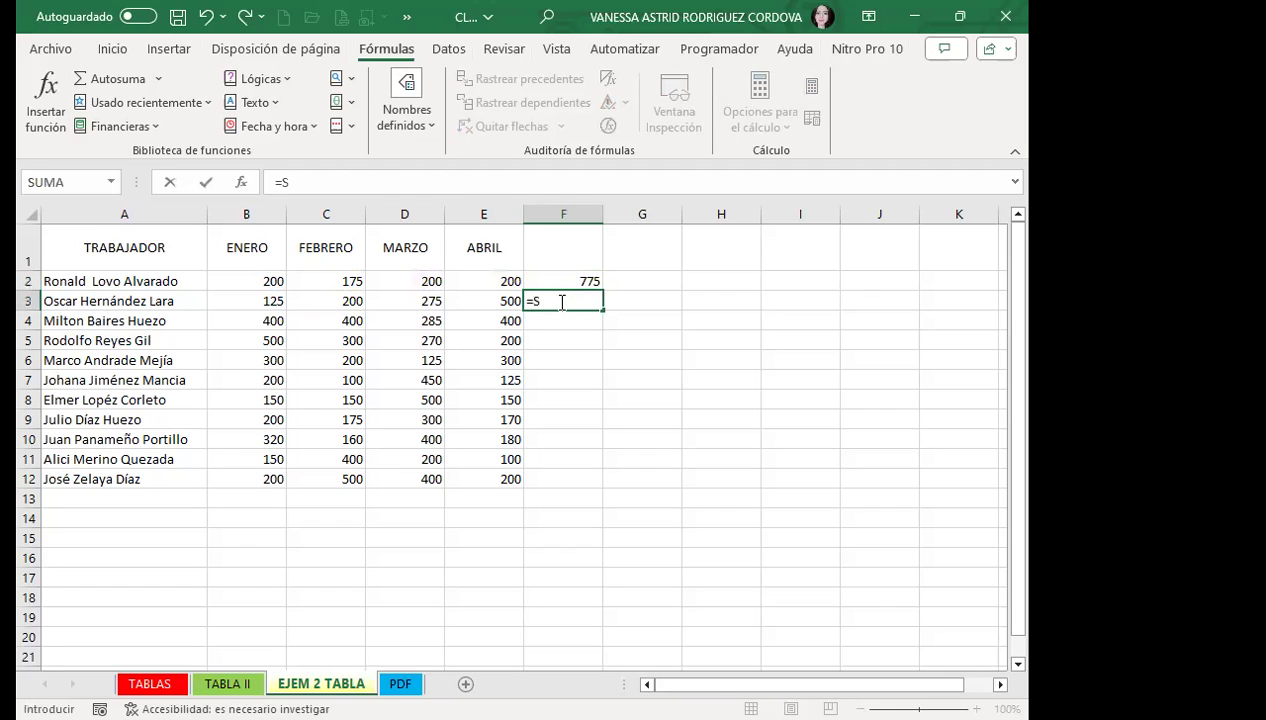
{"action": "type", "text": "UMA"}
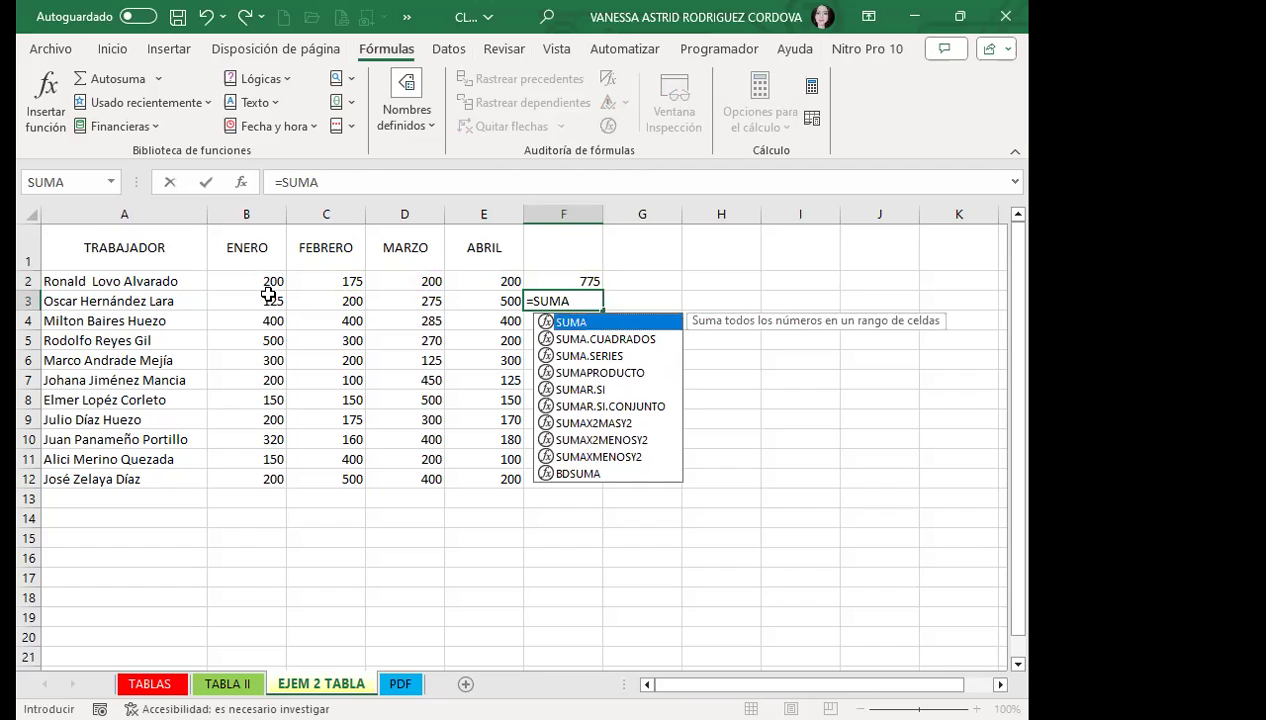
{"action": "type", "text": "("}
{"action": "key", "text": "F1"}
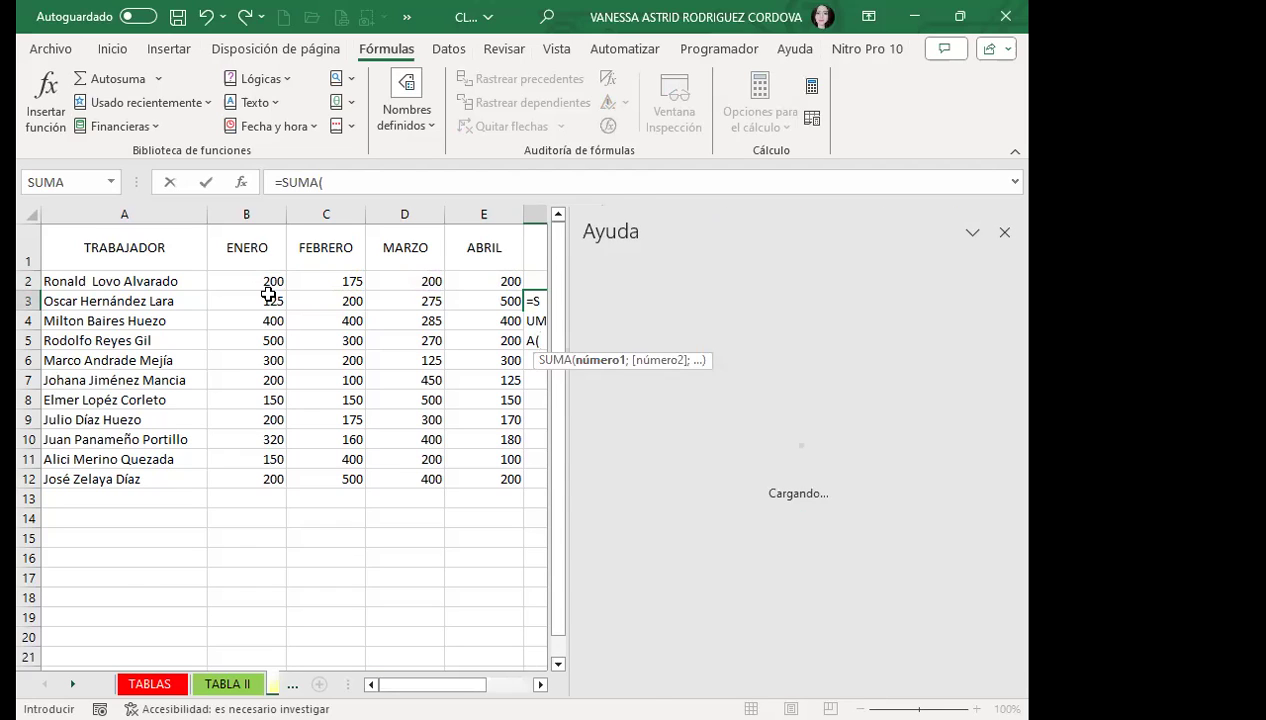
{"action": "left_click", "coordinate": [268, 294]}
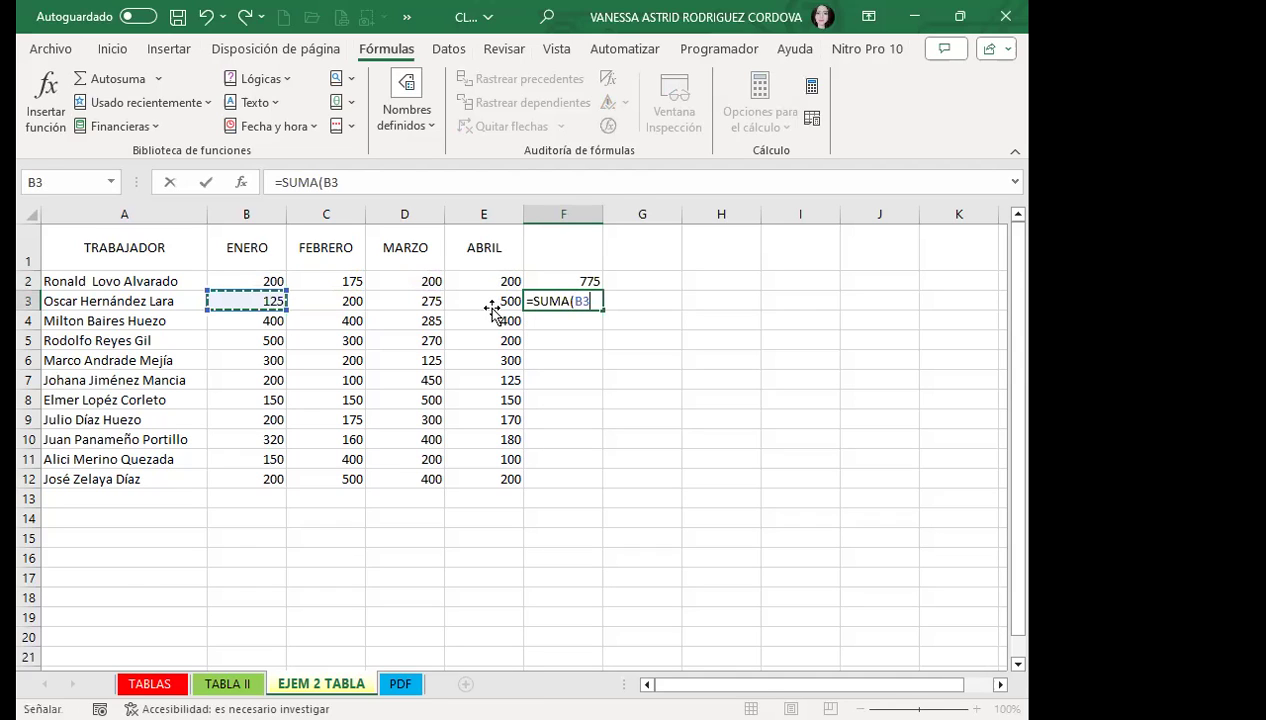
{"action": "left_click_drag", "start_coordinate": [268, 294], "coordinate": [490, 303]}
{"action": "key", "text": "Return"}
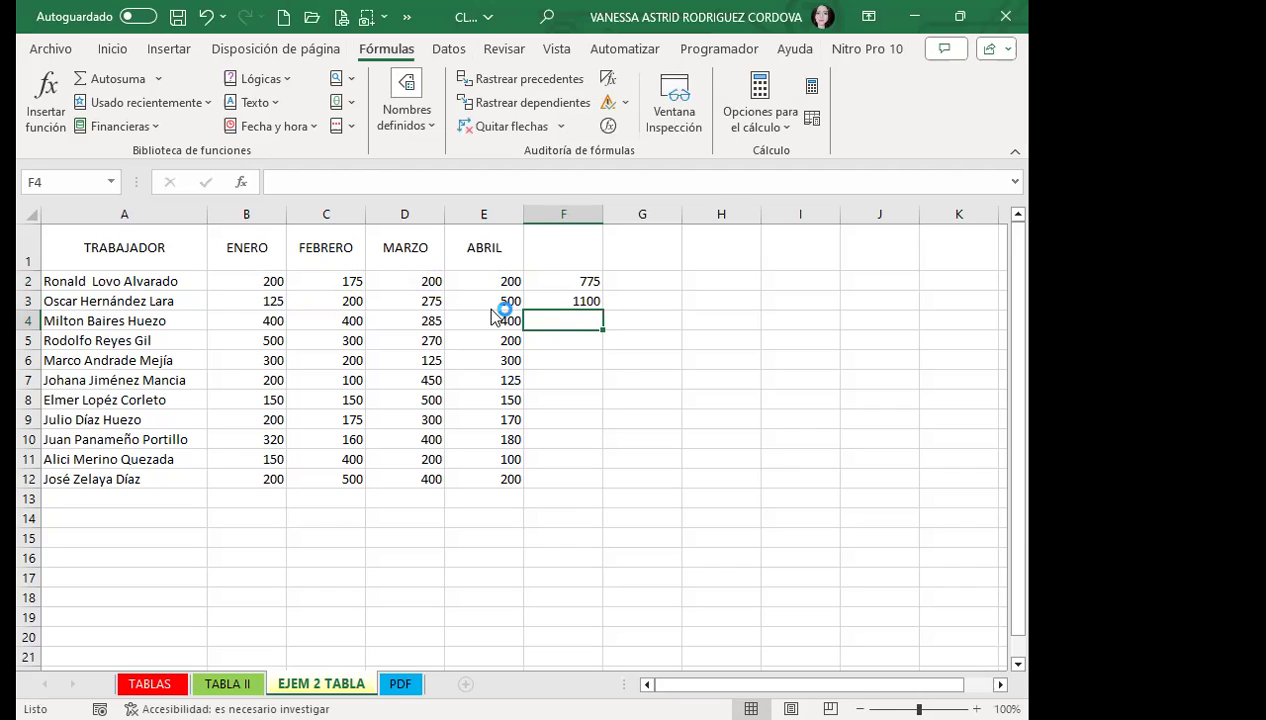
Step: Enter =SUMA(B4+C4+D4+E4) in F4, giving 1485
{"action": "type", "text": "="}
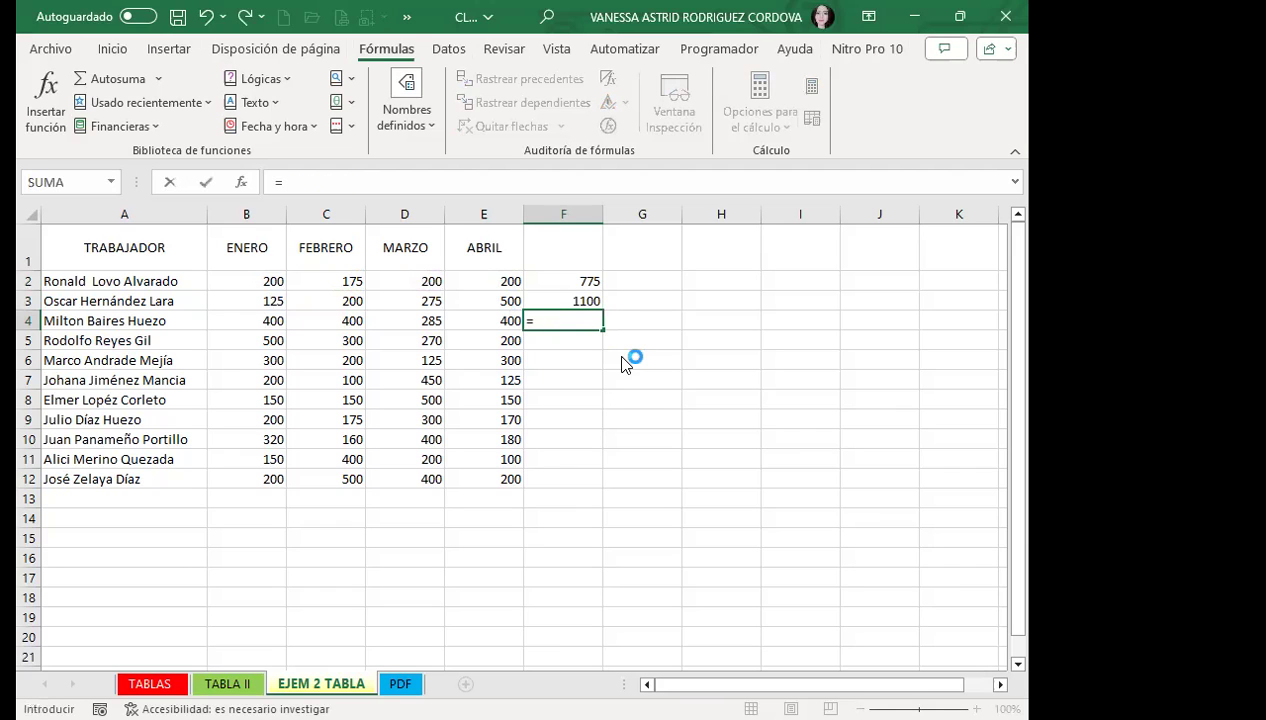
{"action": "type", "text": "SUMA"}
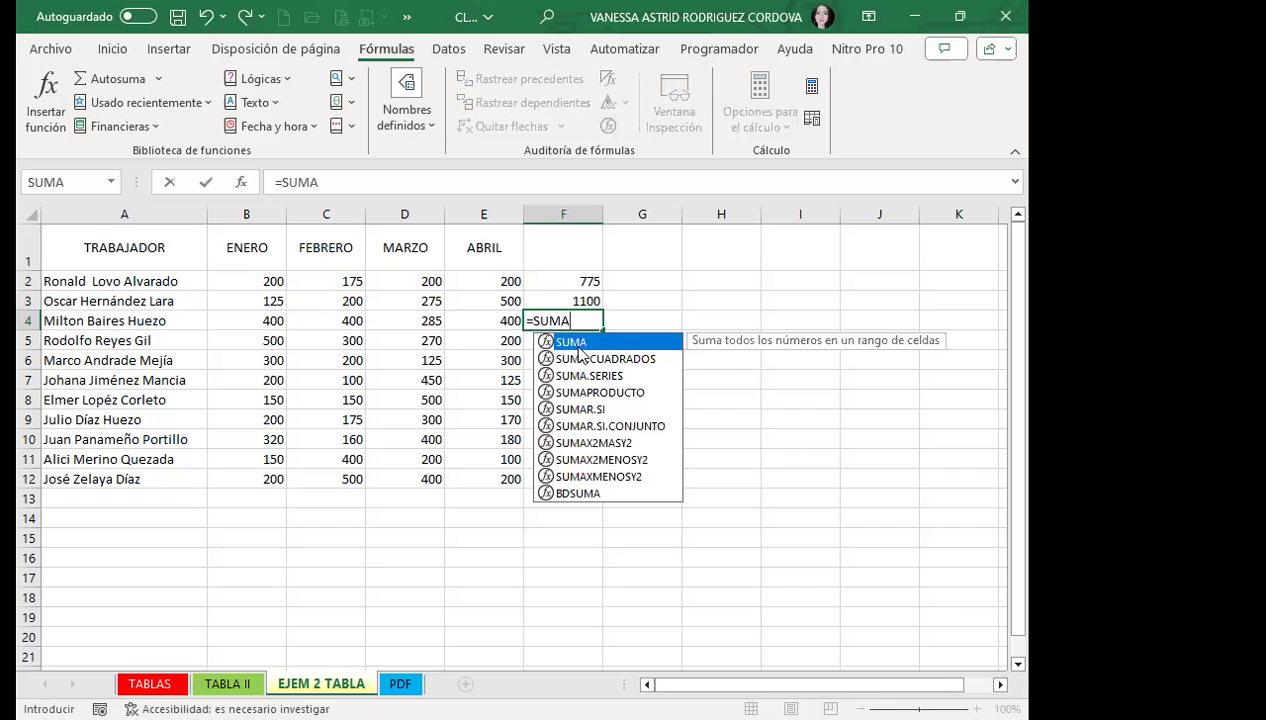
{"action": "double_click", "coordinate": [557, 343]}
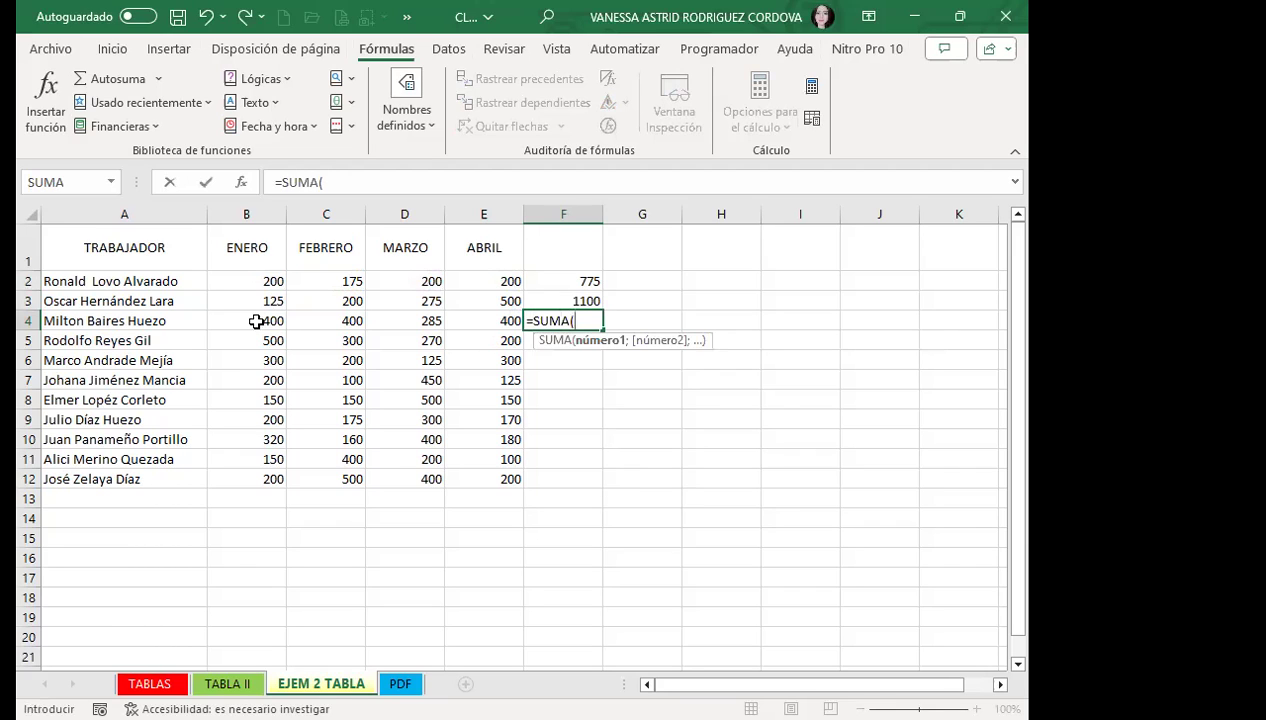
{"action": "left_click", "coordinate": [252, 323]}
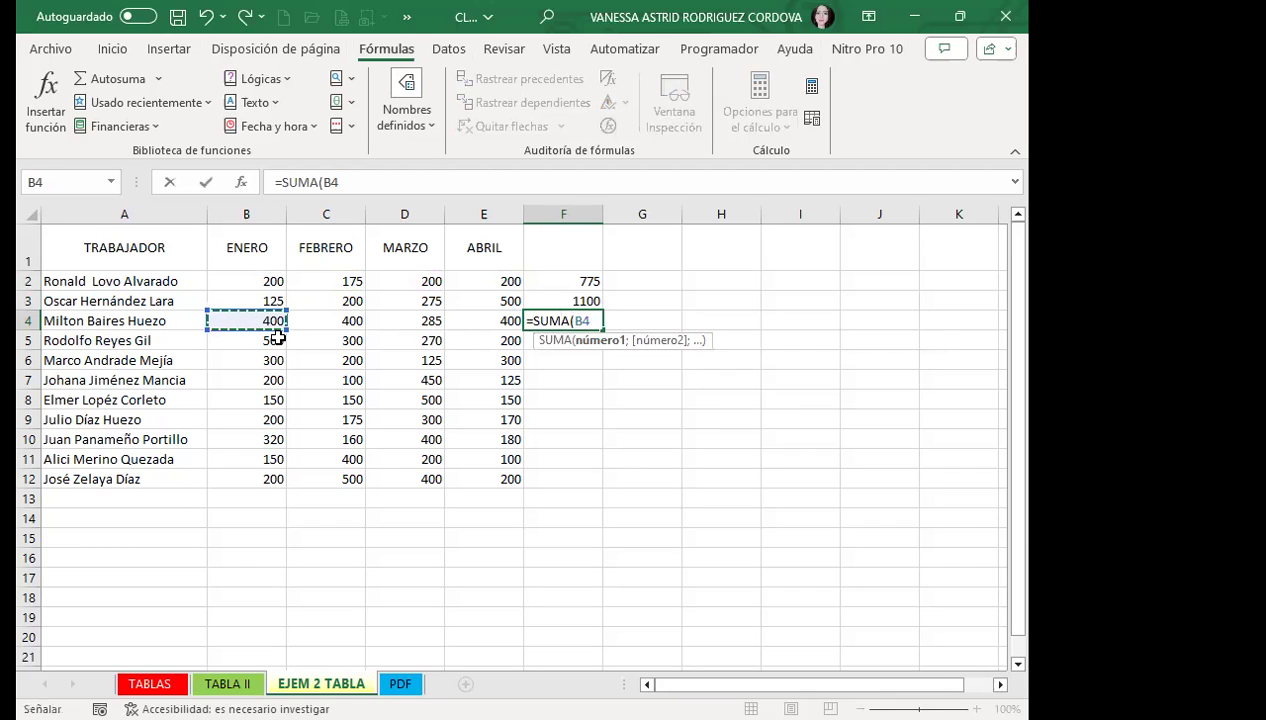
{"action": "type", "text": "+"}
{"action": "left_click", "coordinate": [324, 316]}
{"action": "type", "text": "+"}
{"action": "left_click", "coordinate": [400, 319]}
{"action": "type", "text": "+"}
{"action": "left_click", "coordinate": [476, 319]}
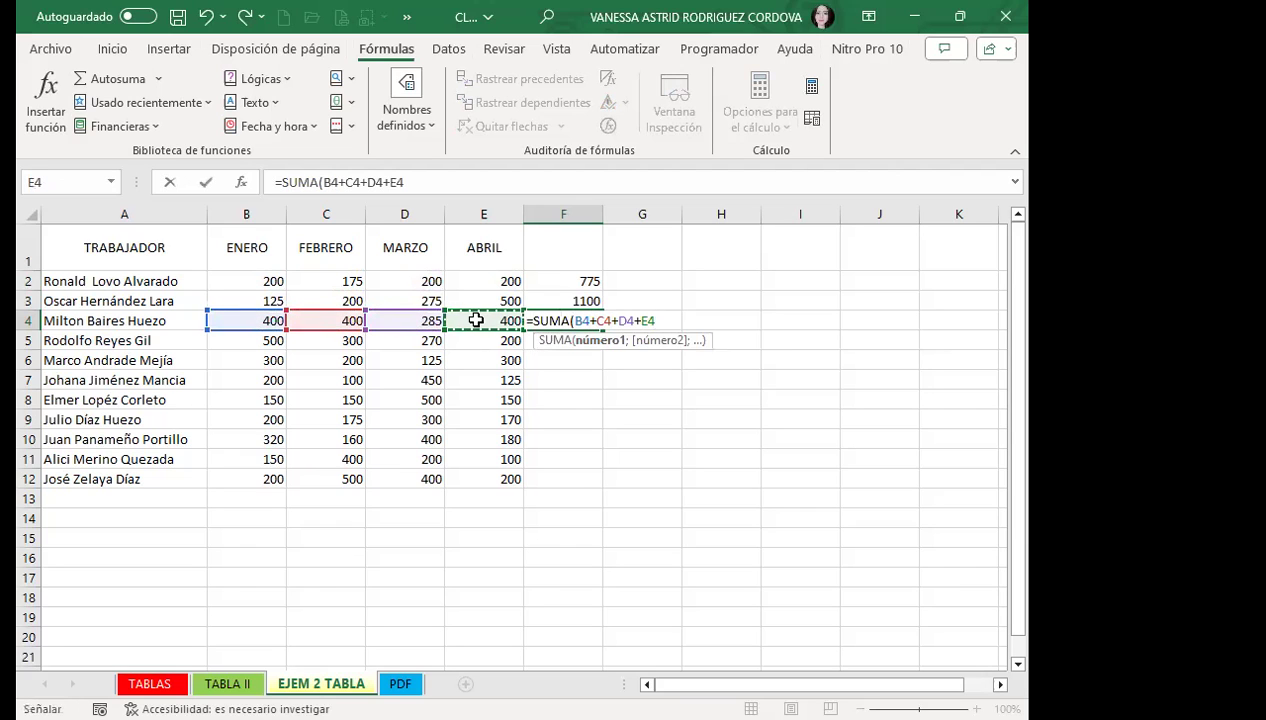
{"action": "key", "text": "Return"}
{"action": "left_click", "coordinate": [537, 322]}
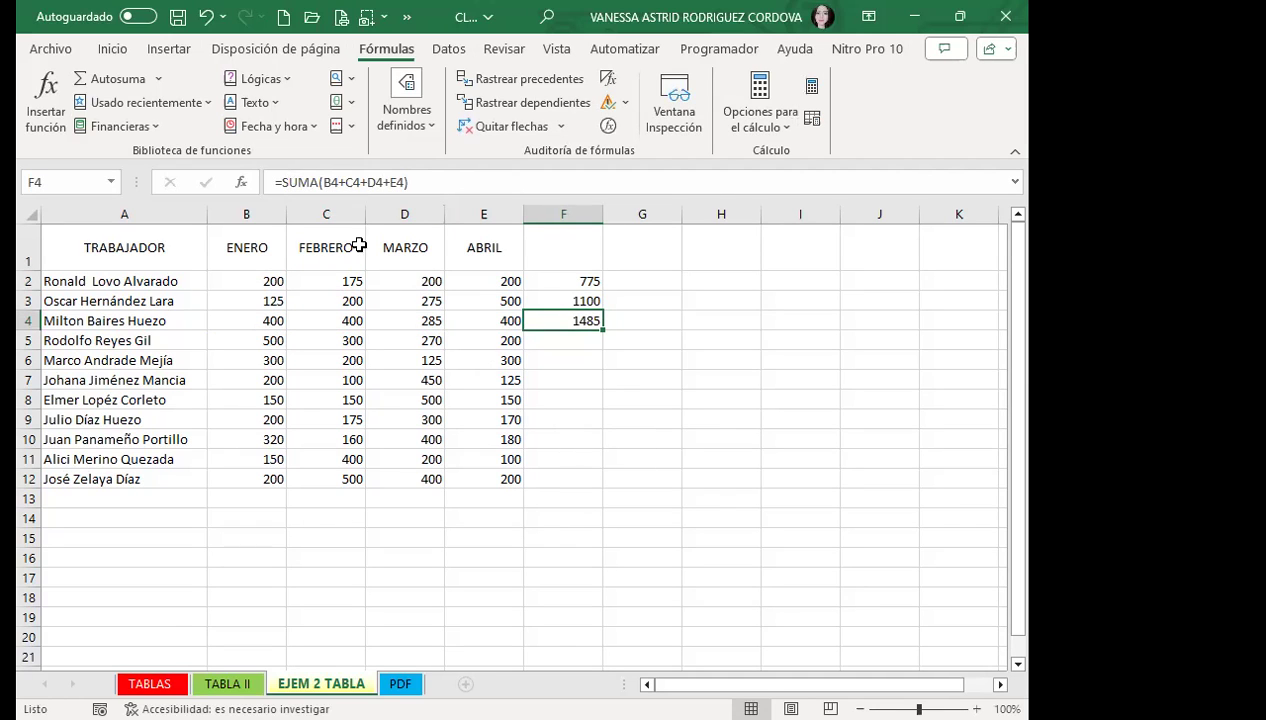
Step: Edit the F4 formula in the formula bar to =(B4+C4+D4+E4), without SUMA
{"action": "left_click", "coordinate": [319, 181]}
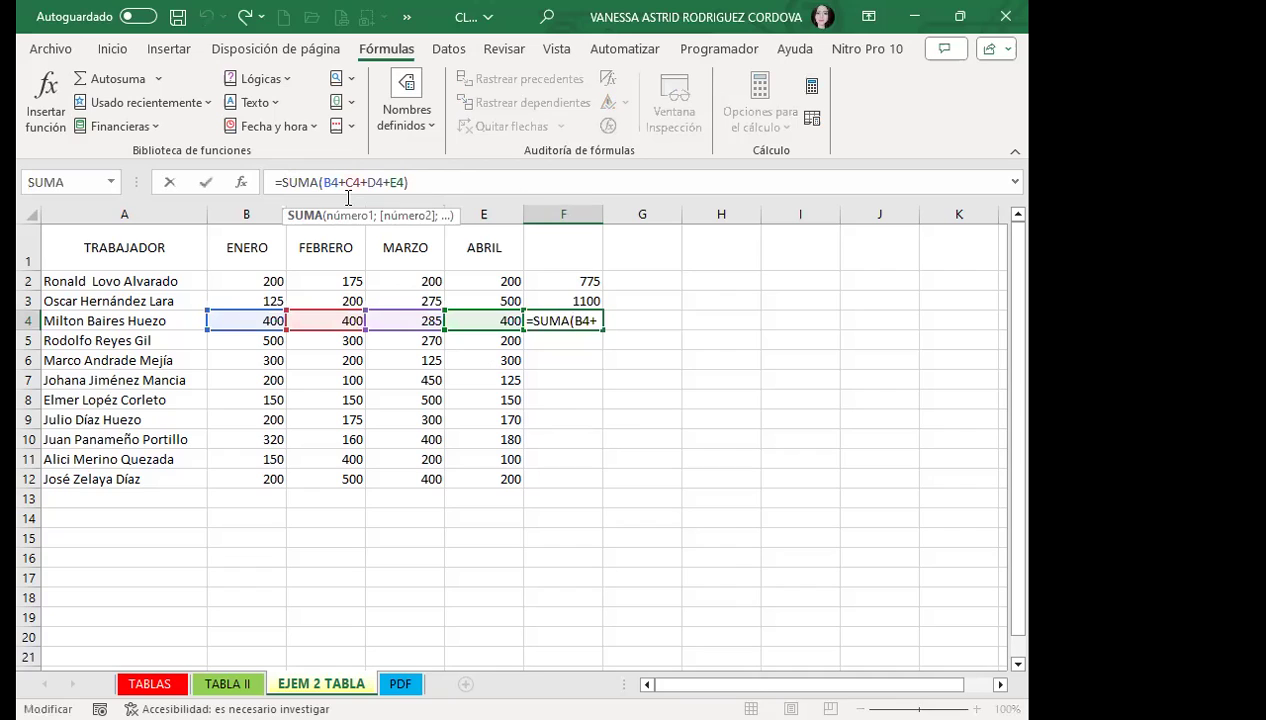
{"action": "key", "text": "BackSpace"}
{"action": "key", "text": "BackSpace"}
{"action": "key", "text": "BackSpace"}
{"action": "key", "text": "Return"}
{"action": "left_click", "coordinate": [535, 318]}
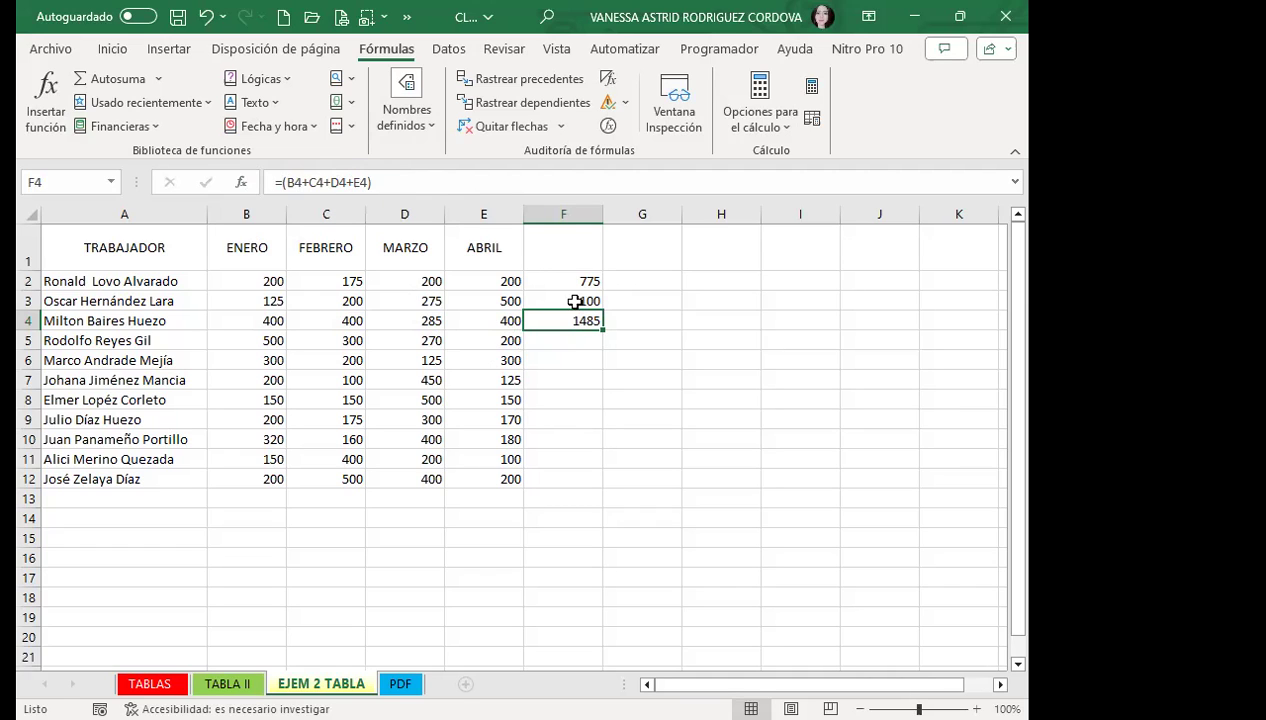
Step: Enter =SUMA(B5:E5) in F5, giving 1270
{"action": "left_click", "coordinate": [567, 341]}
{"action": "type", "text": "="}
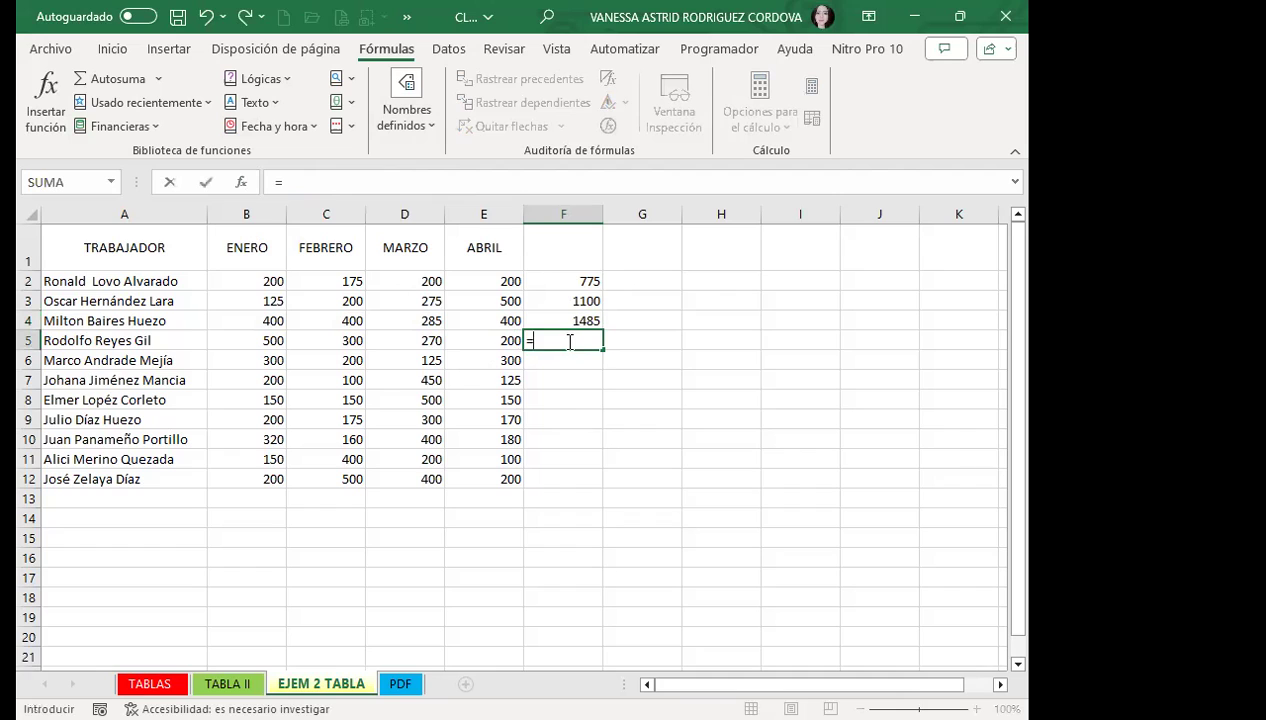
{"action": "type", "text": "SUMA"}
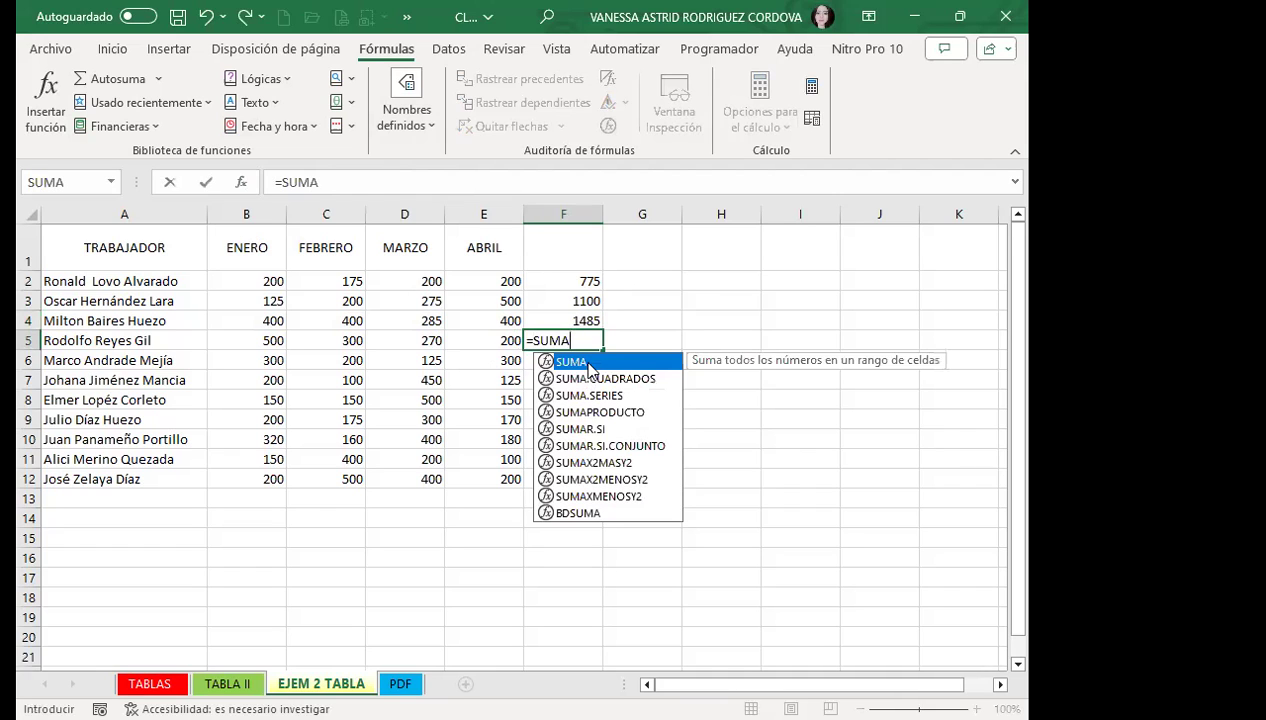
{"action": "type", "text": "("}
{"action": "left_click", "coordinate": [280, 341]}
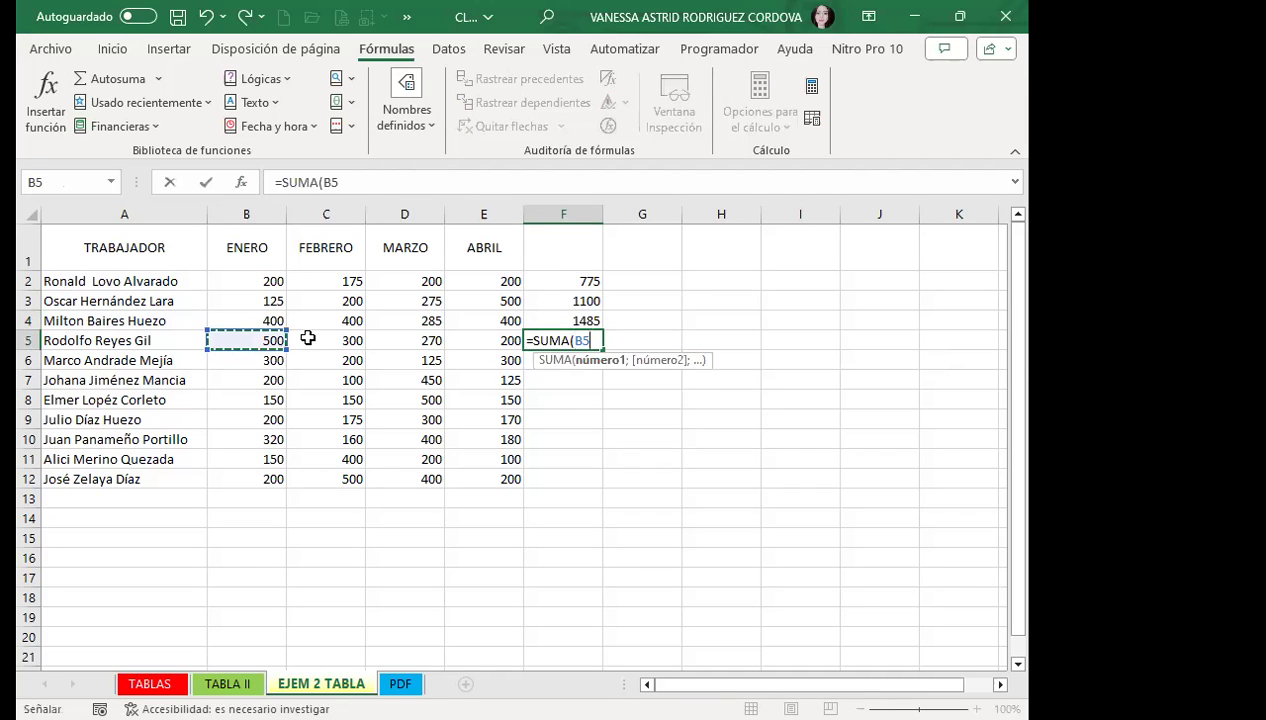
{"action": "left_click_drag", "start_coordinate": [280, 341], "coordinate": [468, 343]}
{"action": "key", "text": "Return"}
Step: AutoSum F6 over B6:E6, giving 925, and check the formula
{"action": "left_click", "coordinate": [113, 79]}
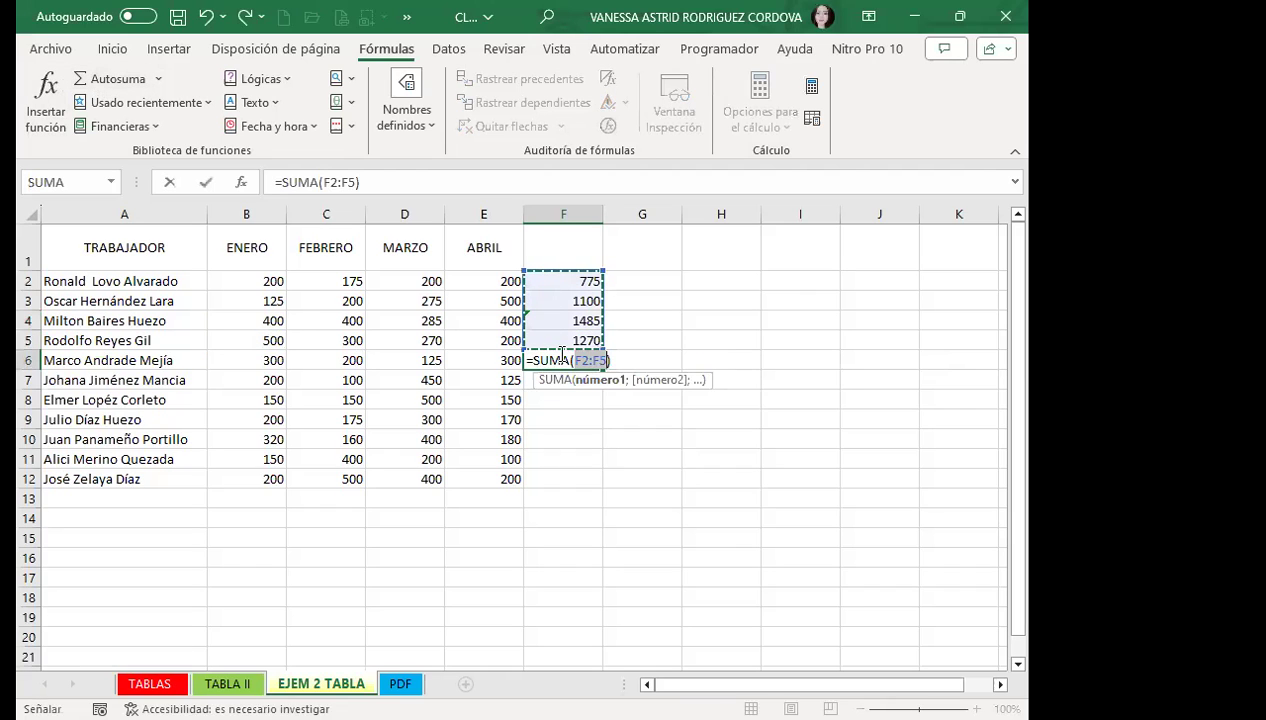
{"action": "left_click", "coordinate": [252, 358]}
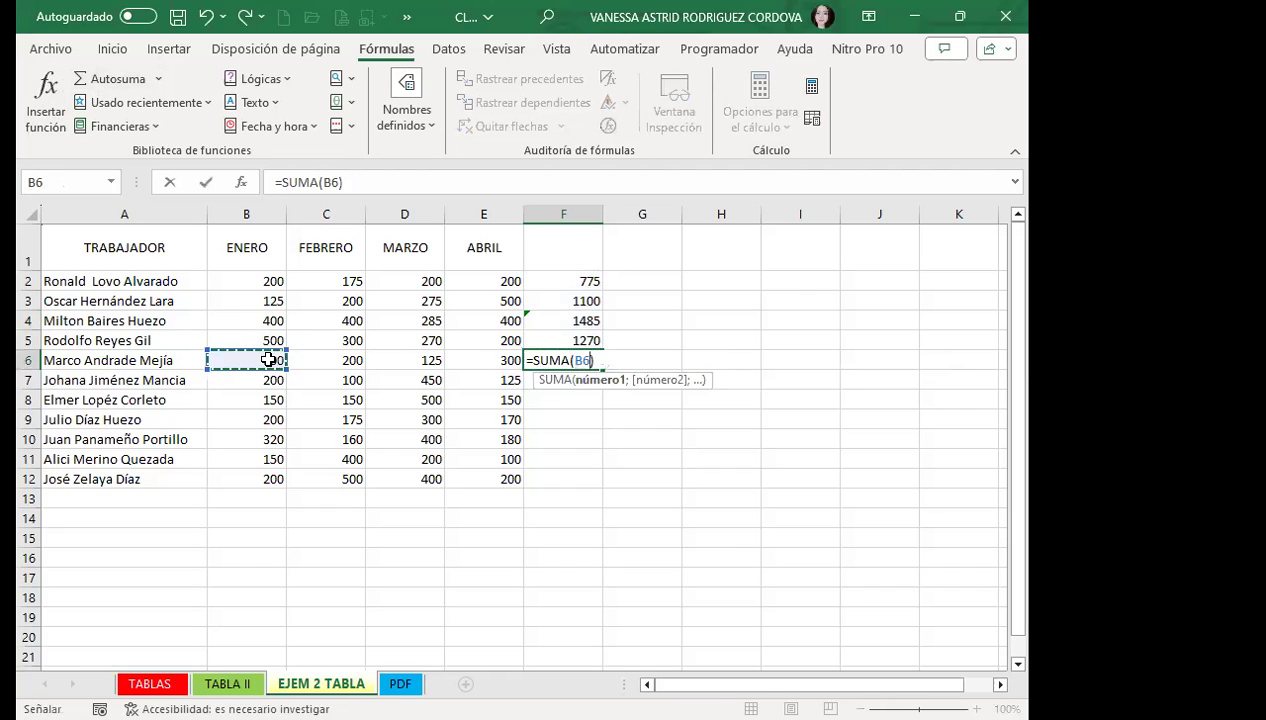
{"action": "left_click_drag", "start_coordinate": [468, 353], "coordinate": [478, 354]}
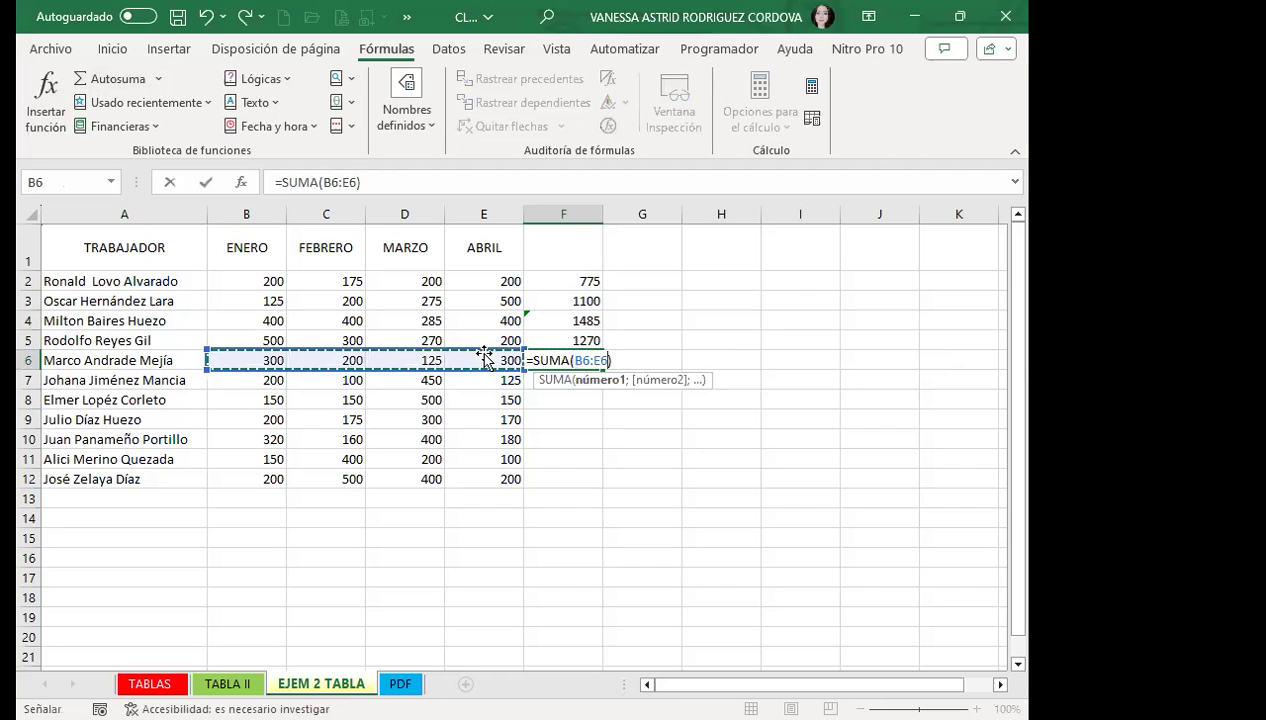
{"action": "key", "text": "Return"}
{"action": "left_click", "coordinate": [561, 359]}
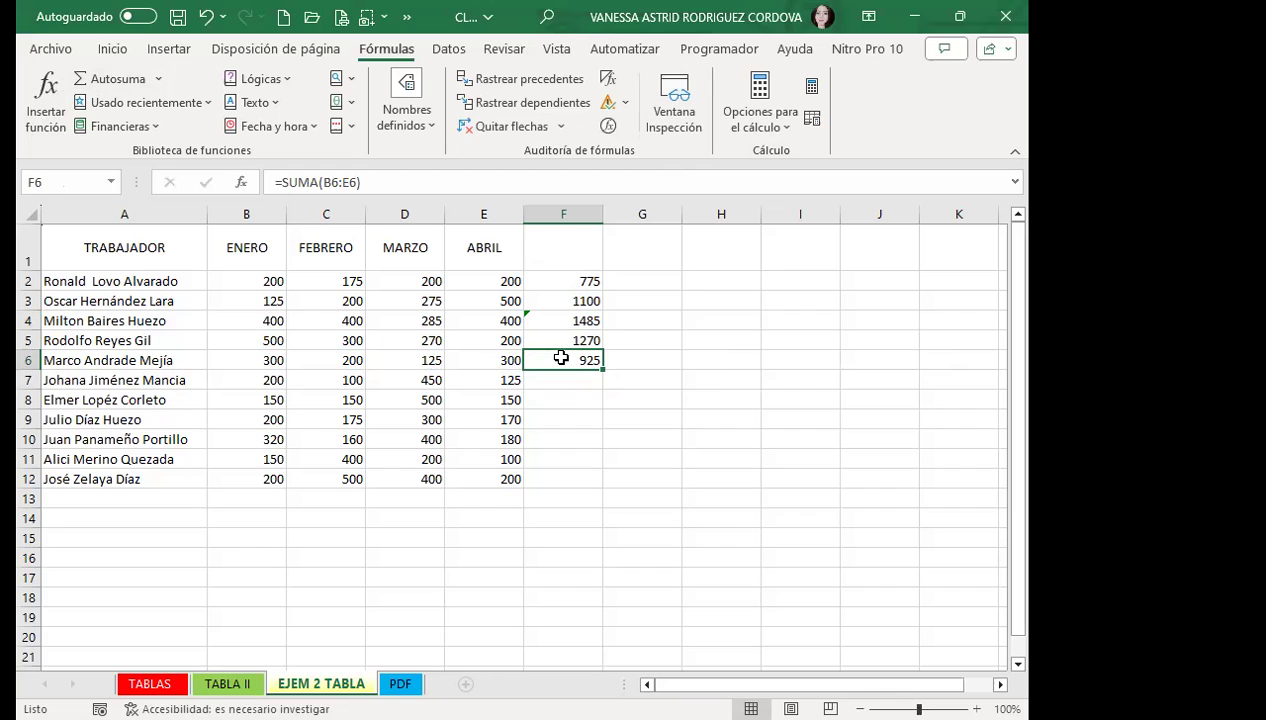
Step: Enter =SUMA(B7:D7) in F7, giving 750
{"action": "key", "text": "Down"}
{"action": "type", "text": "="}
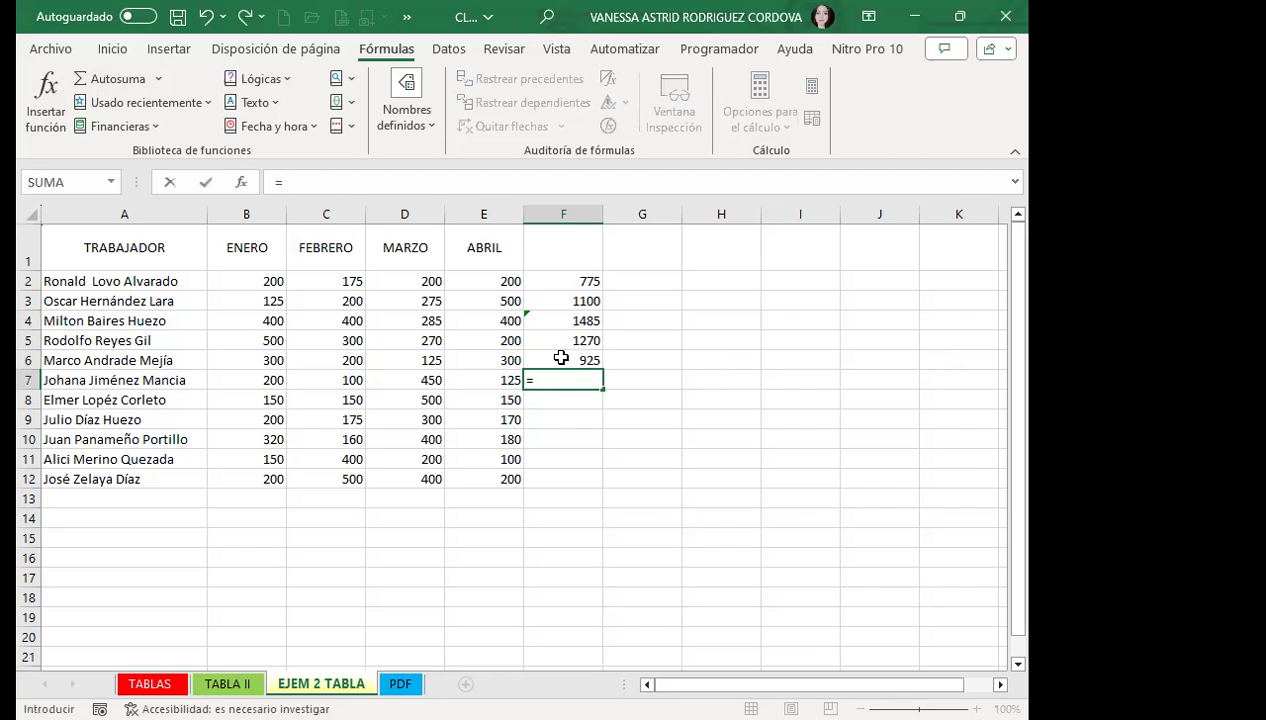
{"action": "type", "text": "SUMA"}
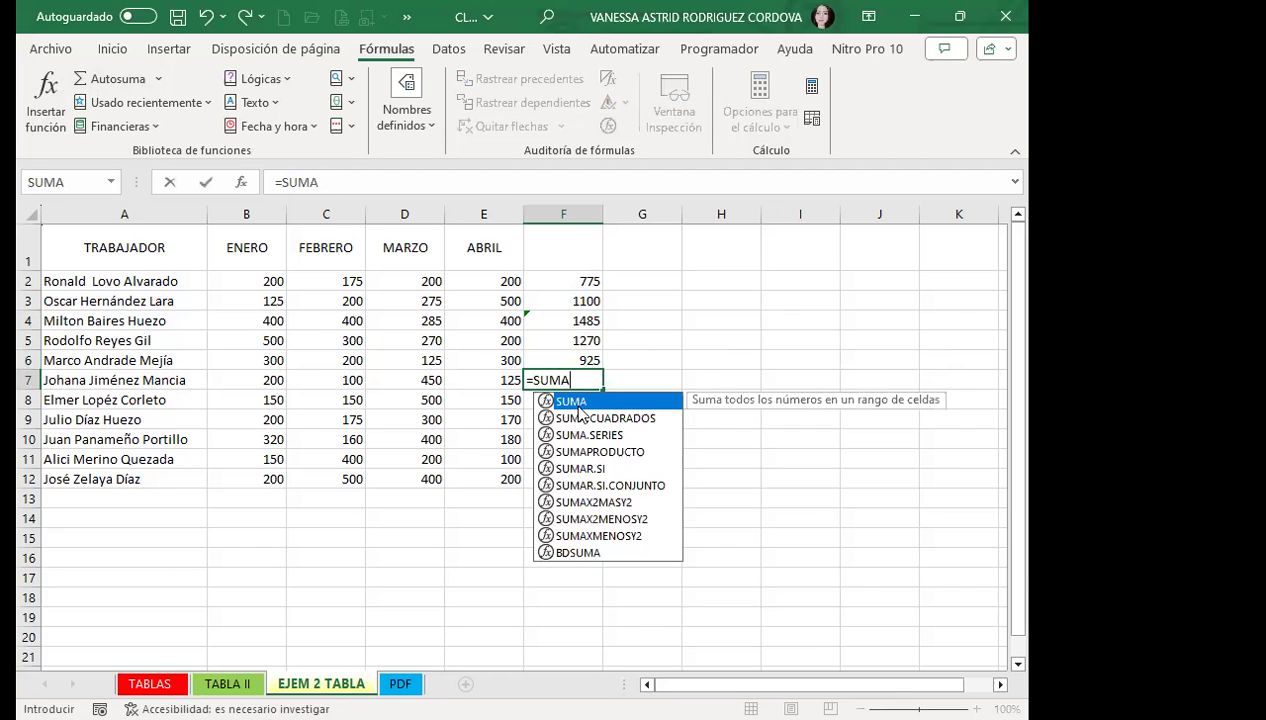
{"action": "type", "text": "("}
{"action": "left_click_drag", "start_coordinate": [250, 380], "coordinate": [412, 380]}
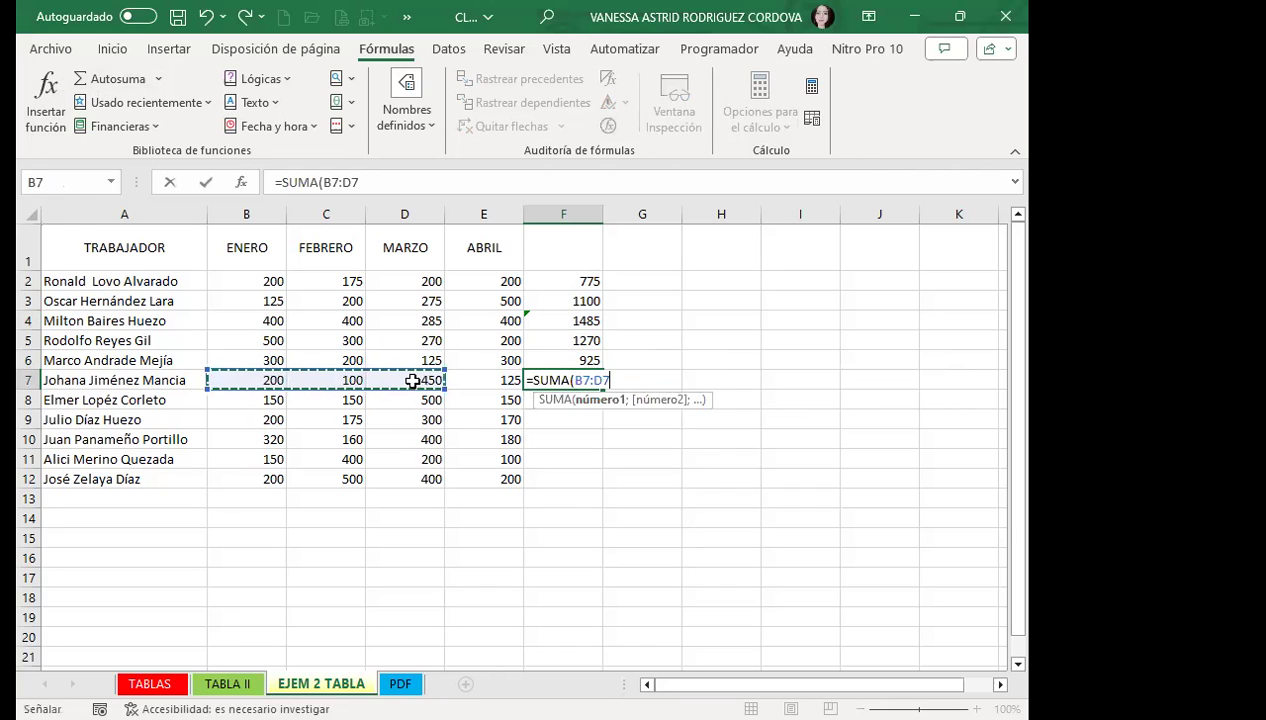
{"action": "key", "text": "Return"}
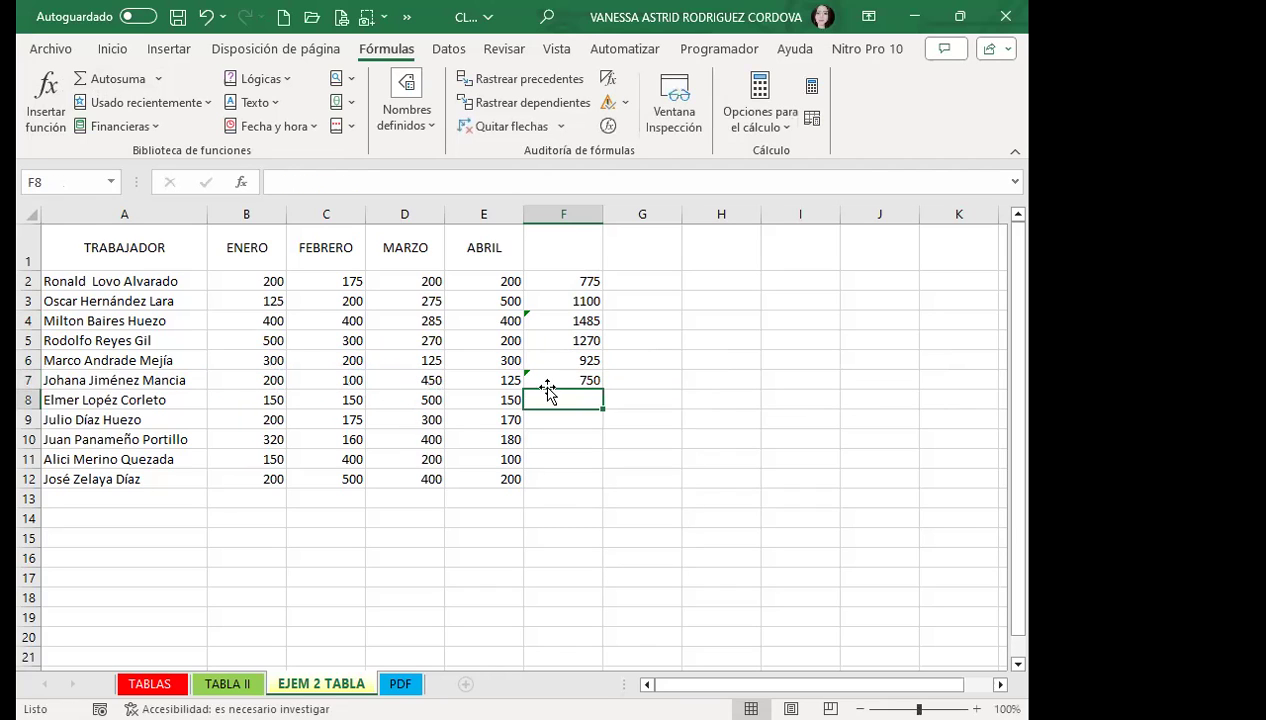
Step: Dismiss F7's omitted-adjacent-cell warning with Omitir error
{"action": "left_click", "coordinate": [530, 379]}
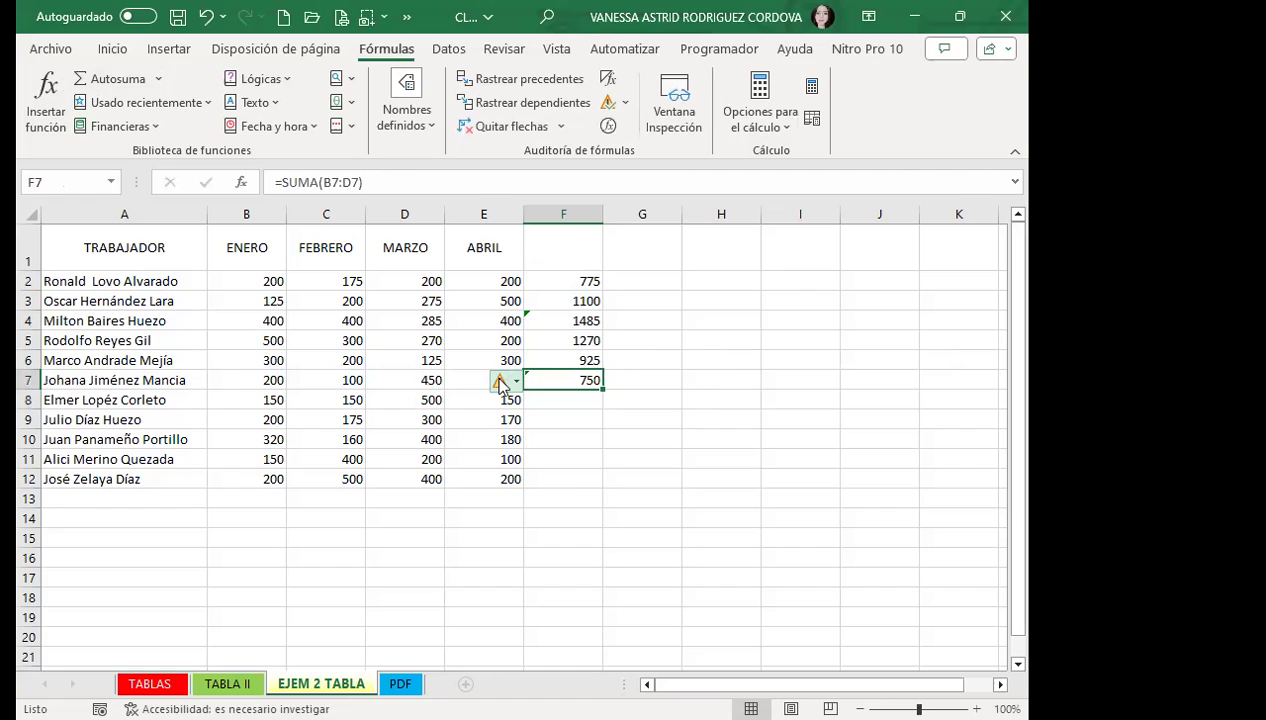
{"action": "left_click", "coordinate": [514, 385]}
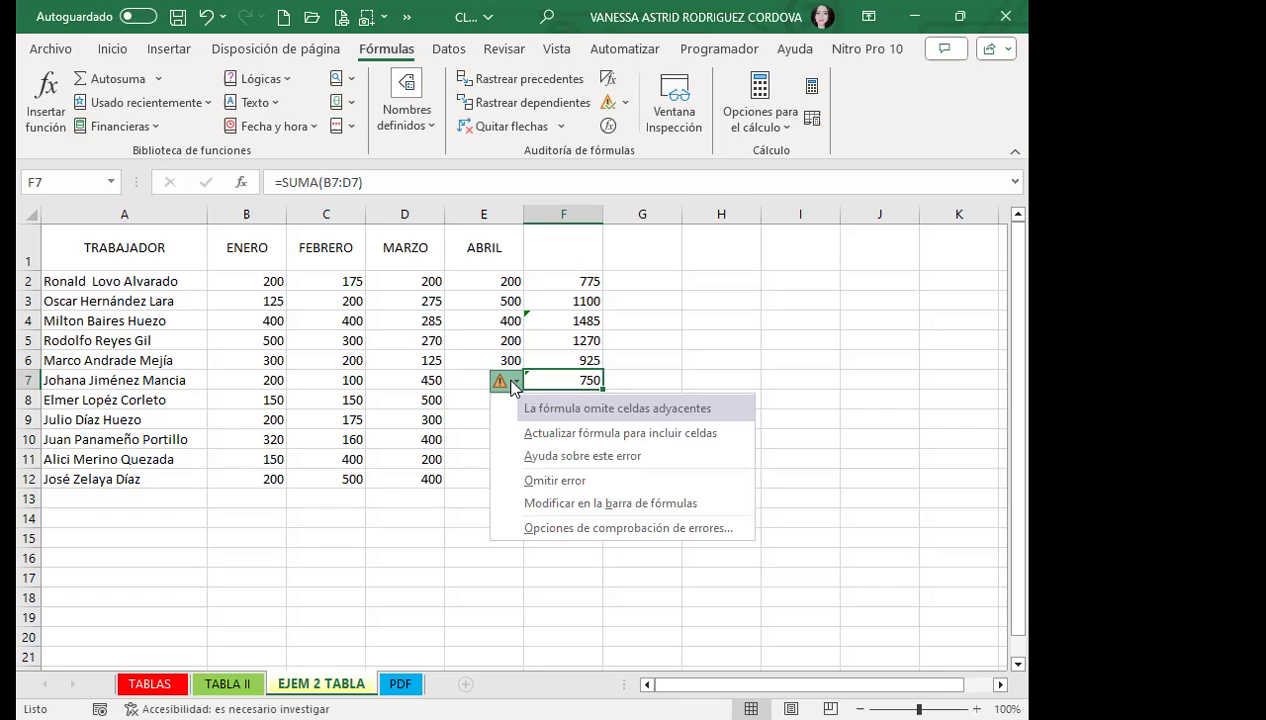
{"action": "left_click", "coordinate": [575, 484]}
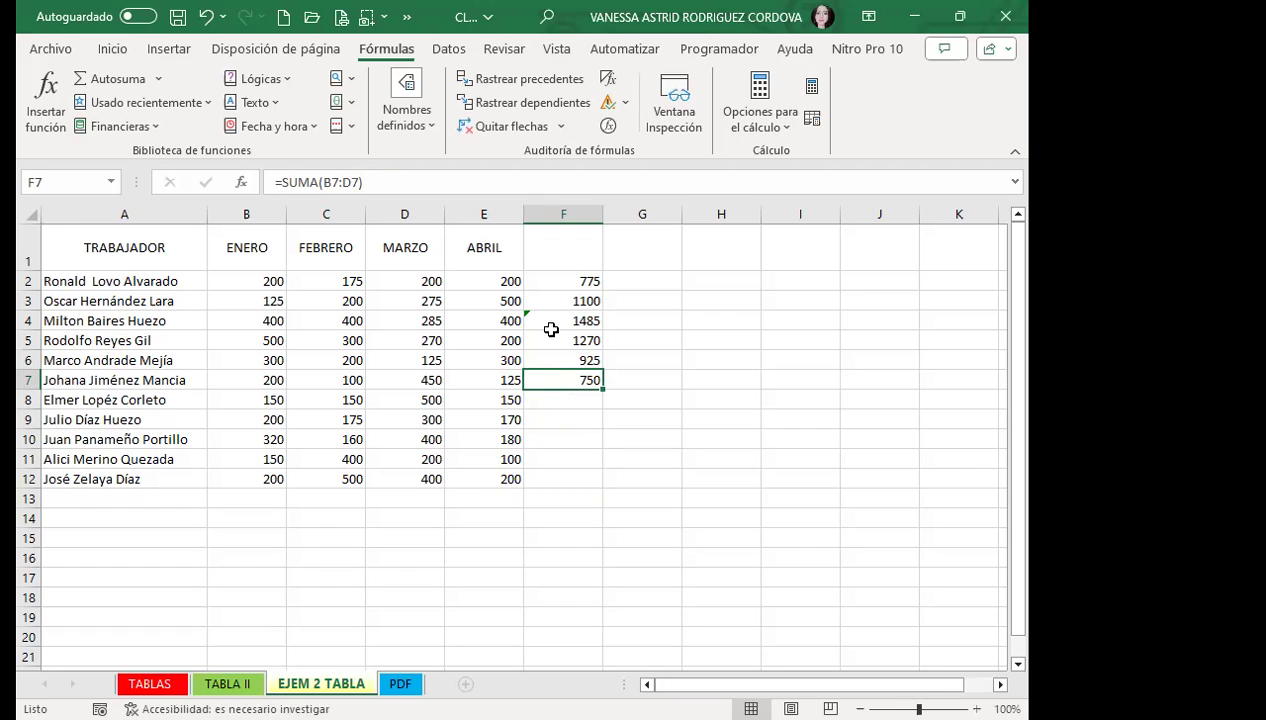
{"action": "left_click", "coordinate": [568, 282]}
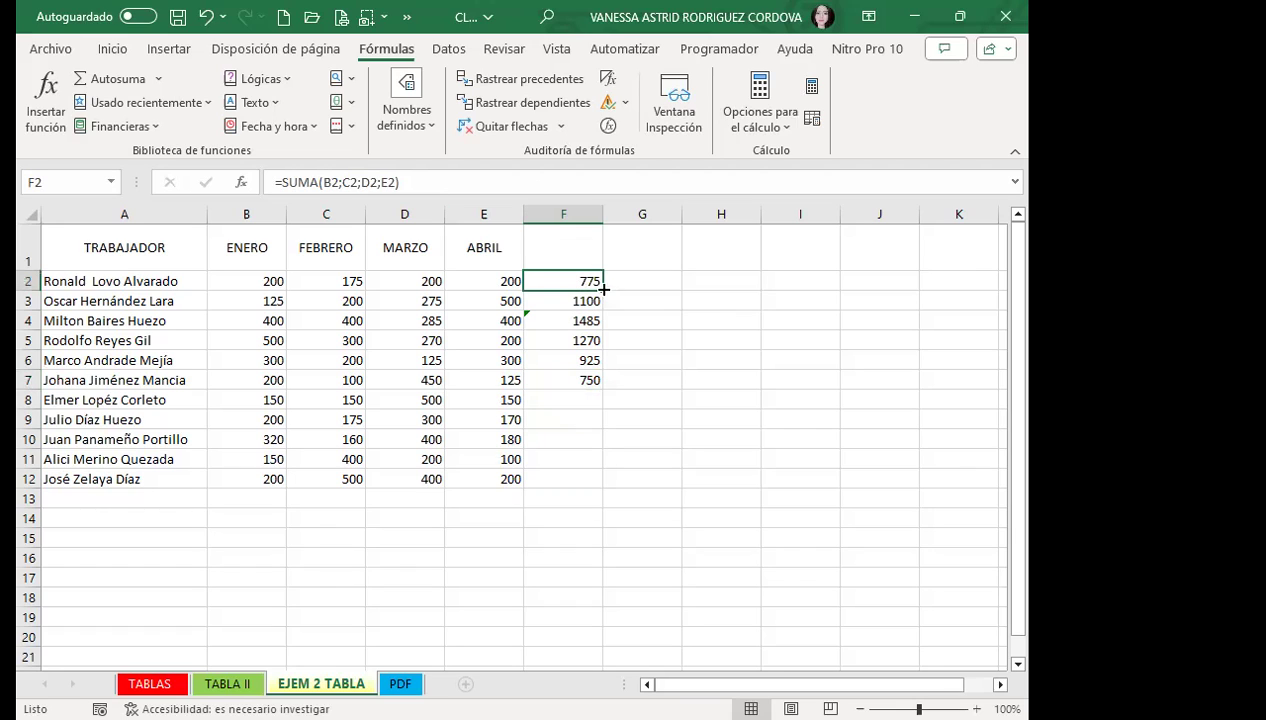
Step: Fill F2 down to F12, rewrite F2 as =SUMA(B2:E2), and fill it down again
{"action": "left_click_drag", "start_coordinate": [603, 290], "coordinate": [610, 488]}
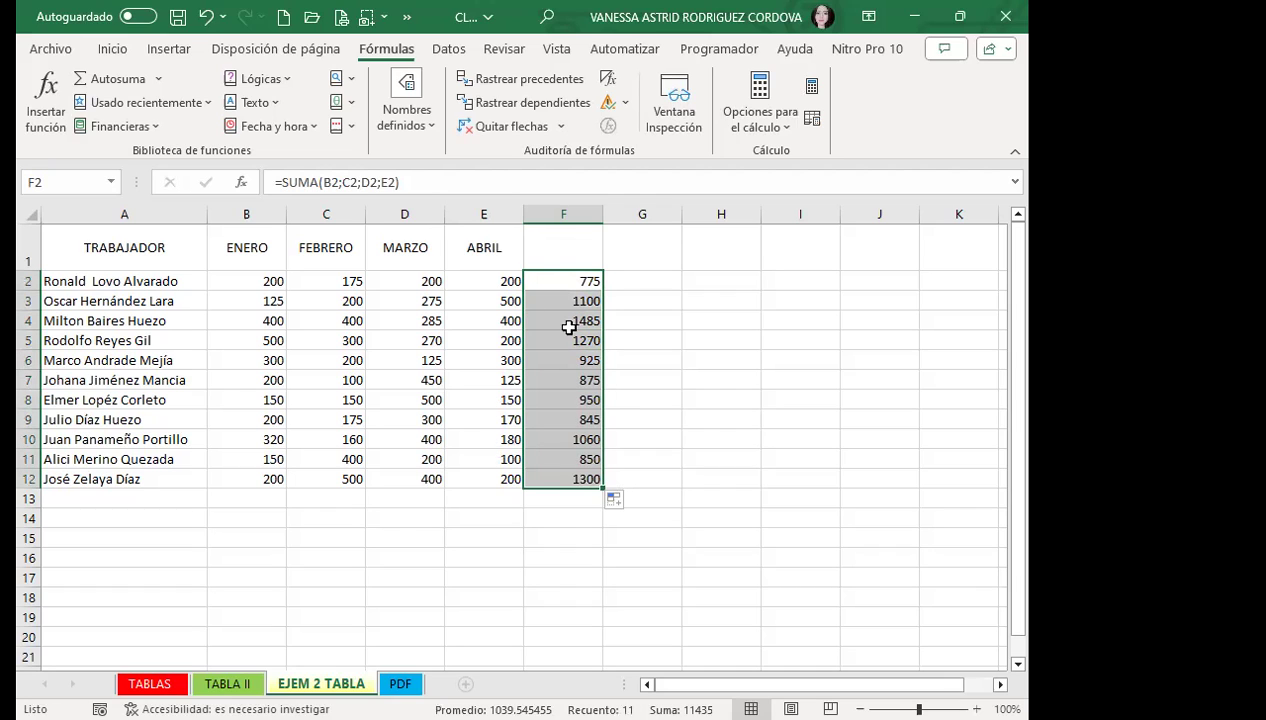
{"action": "left_click", "coordinate": [549, 283]}
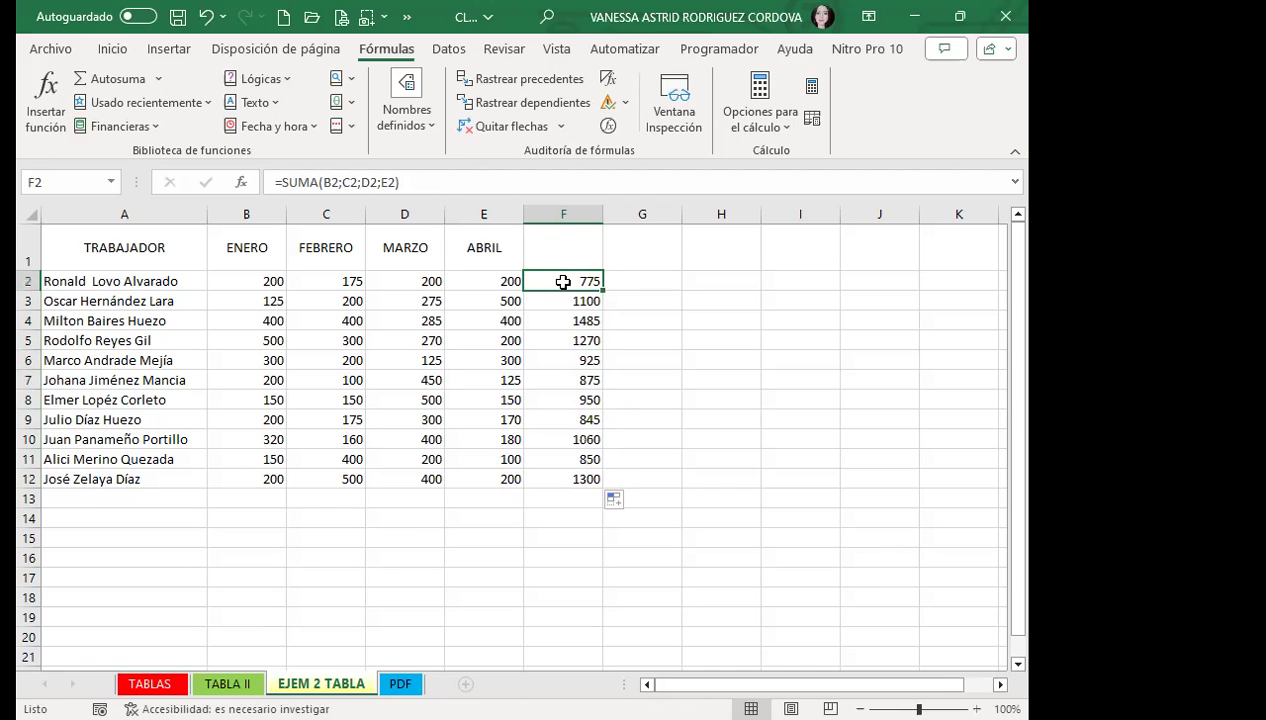
{"action": "double_click", "coordinate": [563, 282]}
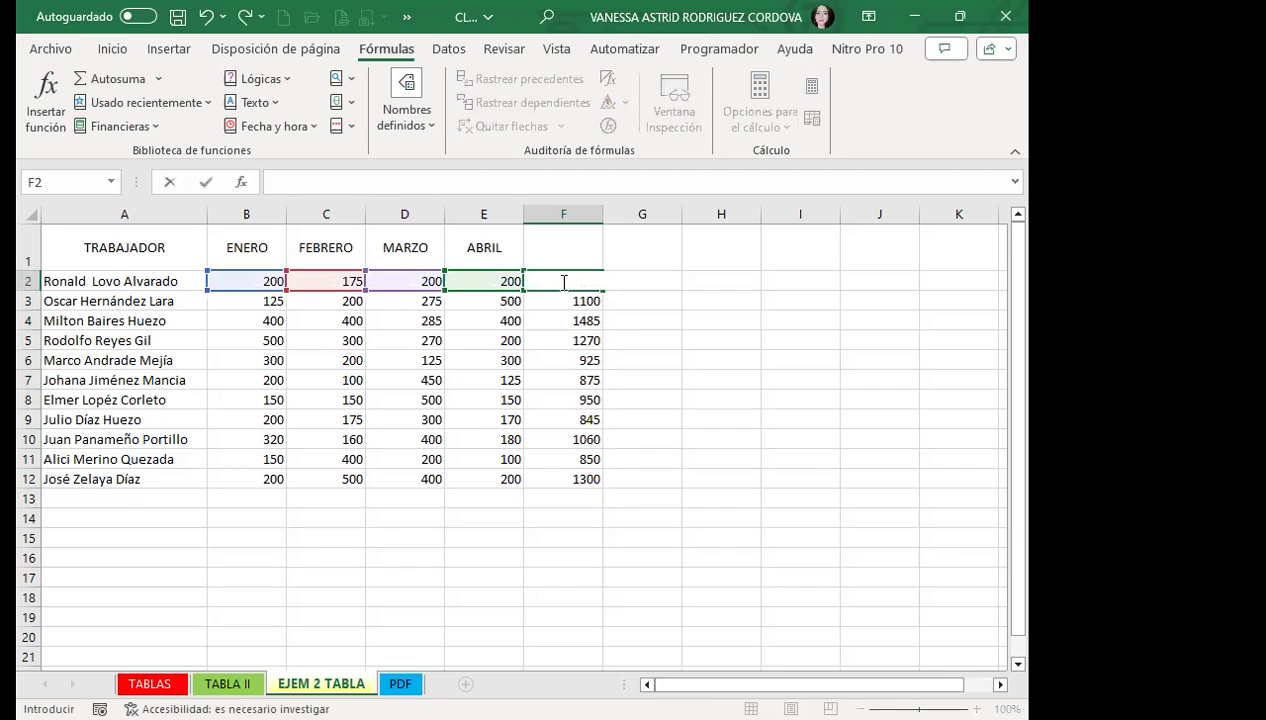
{"action": "type", "text": "=S"}
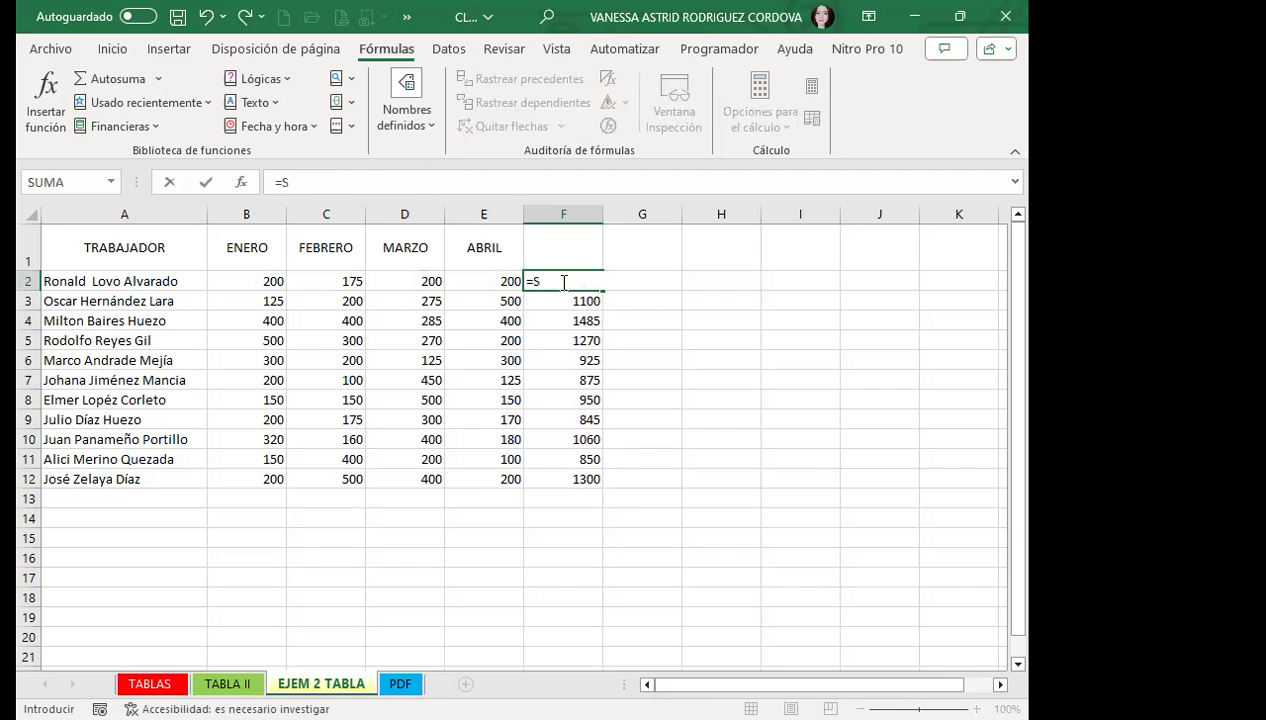
{"action": "type", "text": "UMA"}
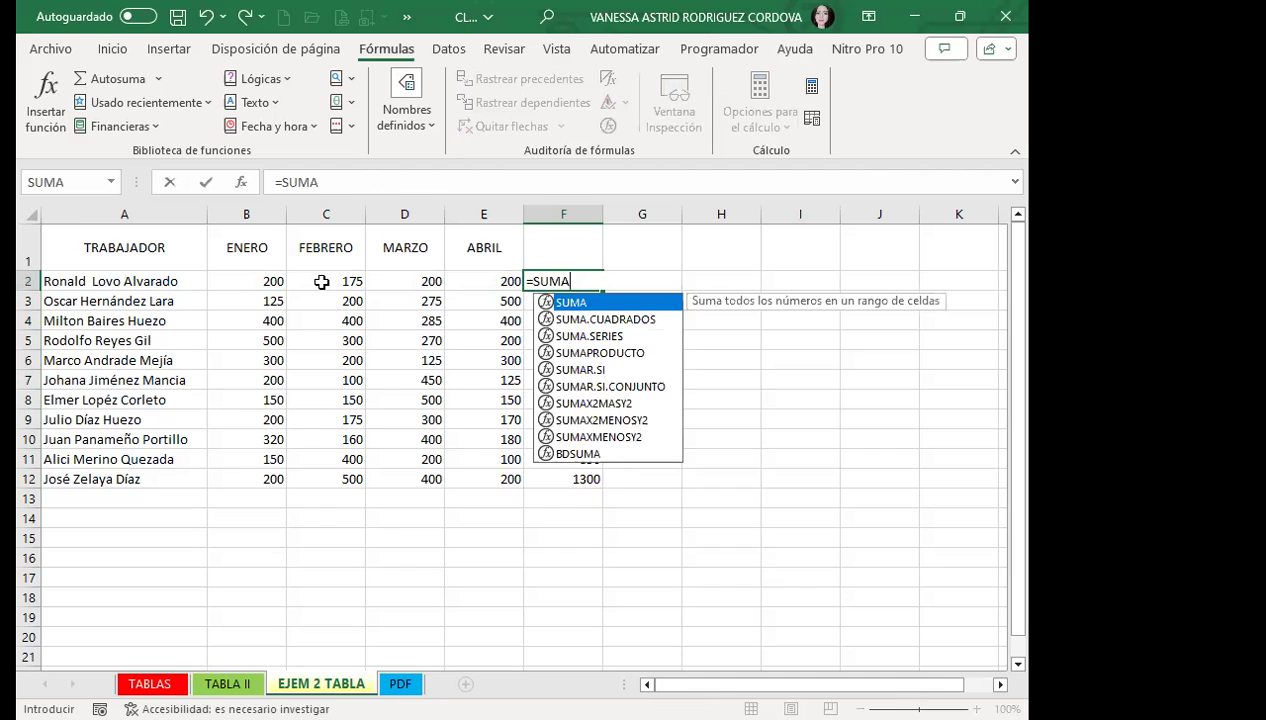
{"action": "type", "text": "("}
{"action": "mouse_move", "coordinate": [264, 280]}
{"action": "left_mouse_down"}
{"action": "mouse_move", "coordinate": [467, 272]}
{"action": "mouse_move", "coordinate": [490, 285]}
{"action": "left_mouse_up"}
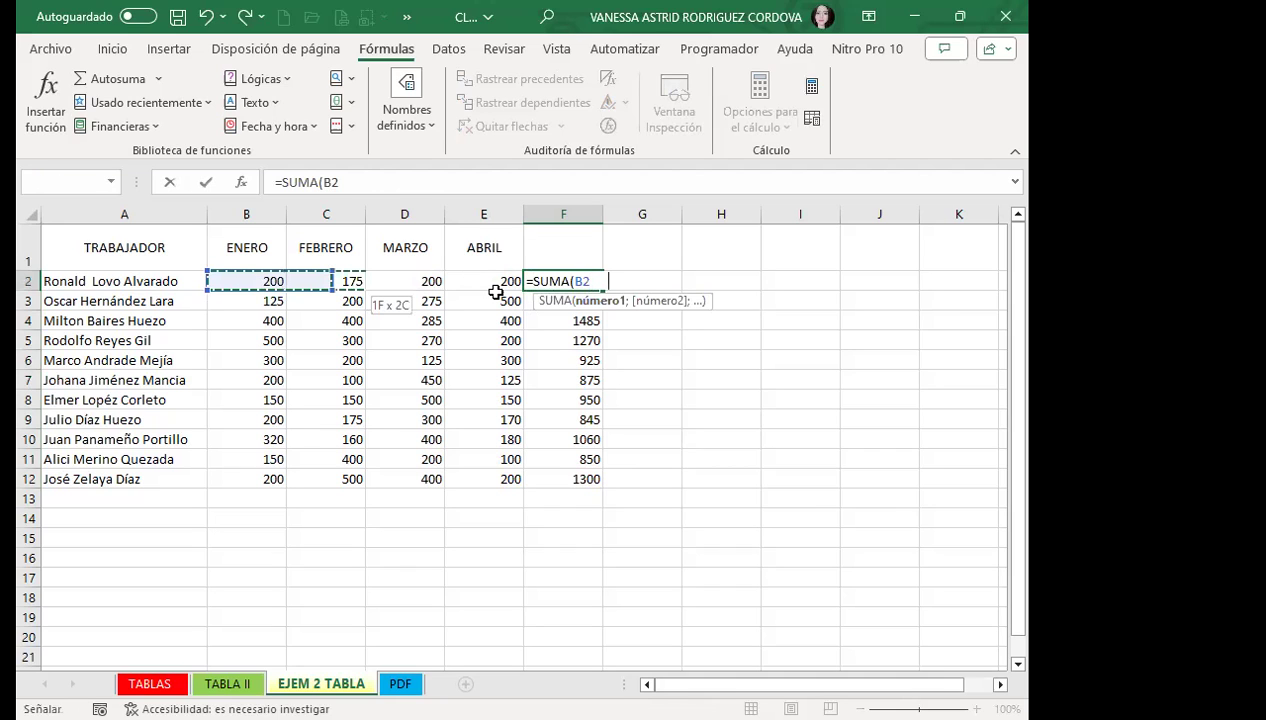
{"action": "key", "text": "Return"}
{"action": "left_click_drag", "start_coordinate": [602, 290], "coordinate": [600, 485]}
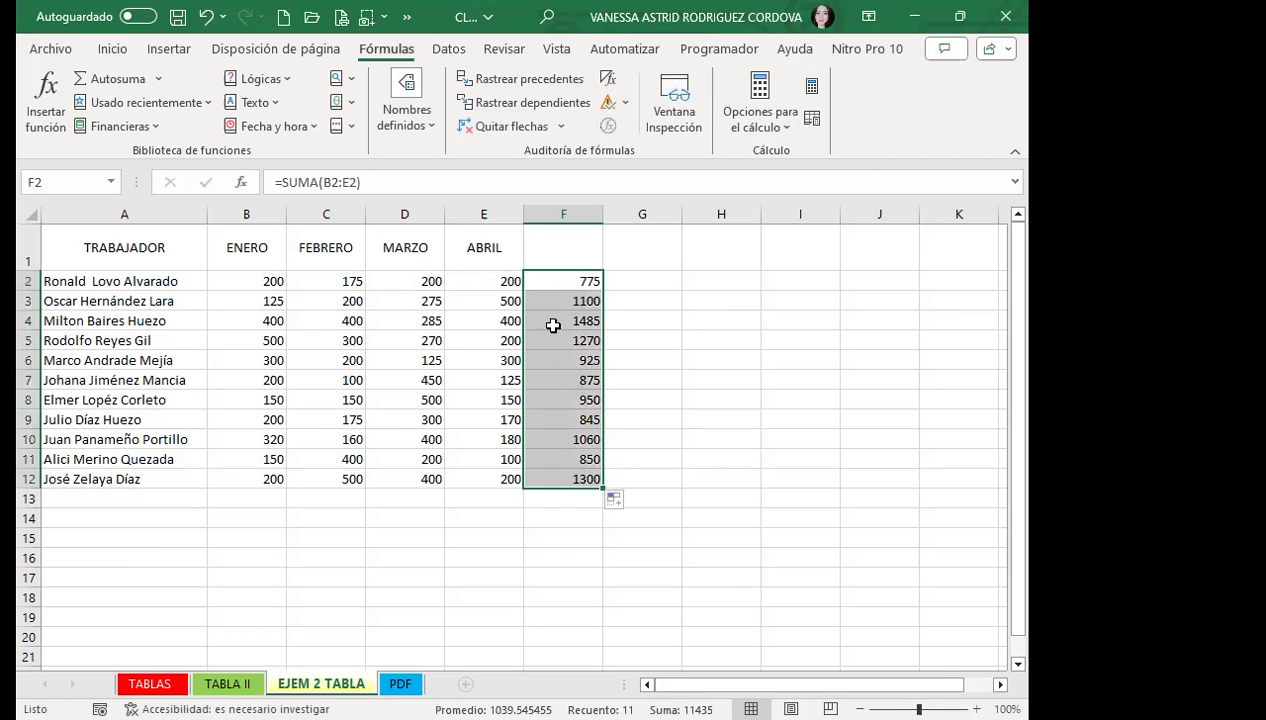
{"action": "left_click", "coordinate": [565, 275]}
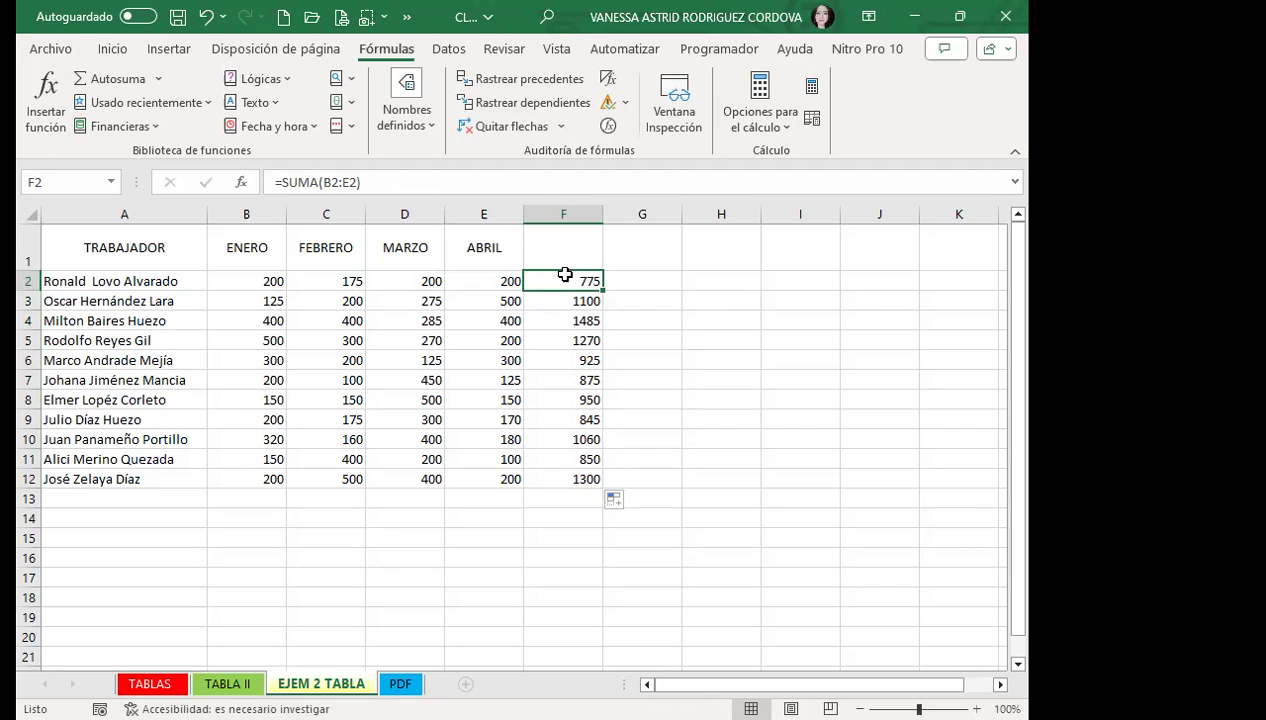
Step: Delete the totals in F2:F12, refill them from F2, and delete them again
{"action": "left_click_drag", "start_coordinate": [565, 275], "coordinate": [583, 497]}
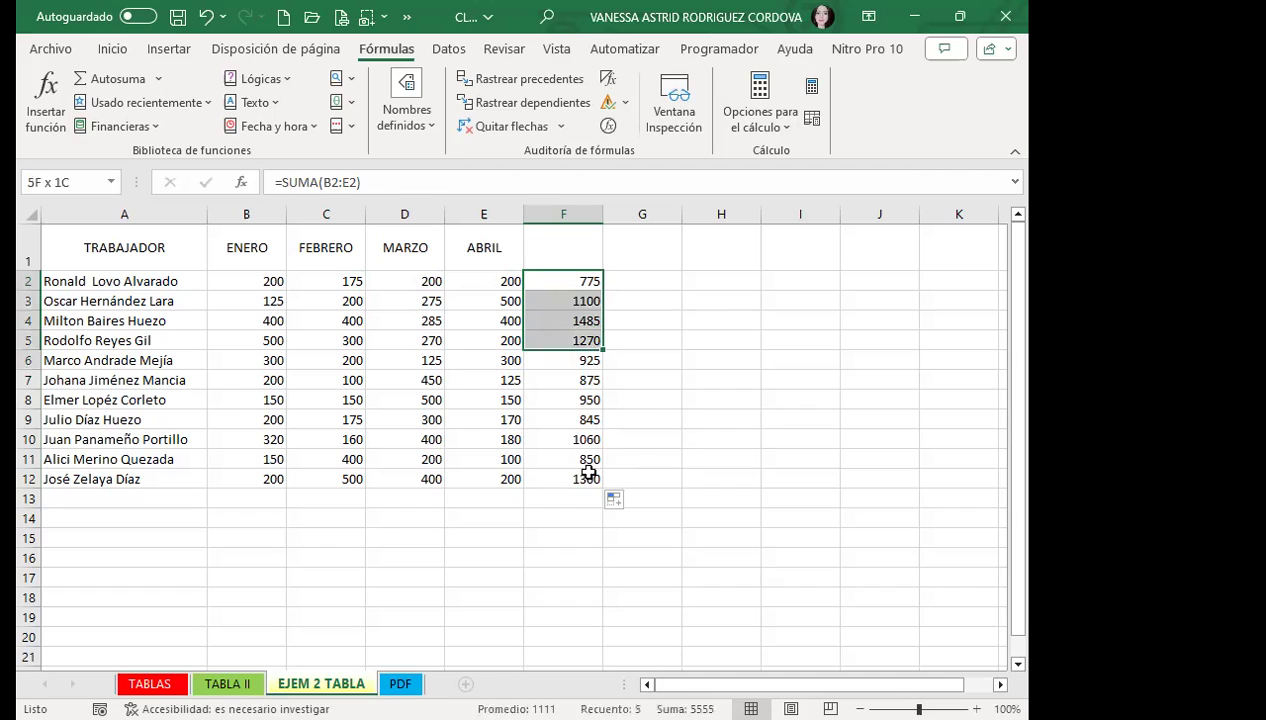
{"action": "key", "text": "Delete"}
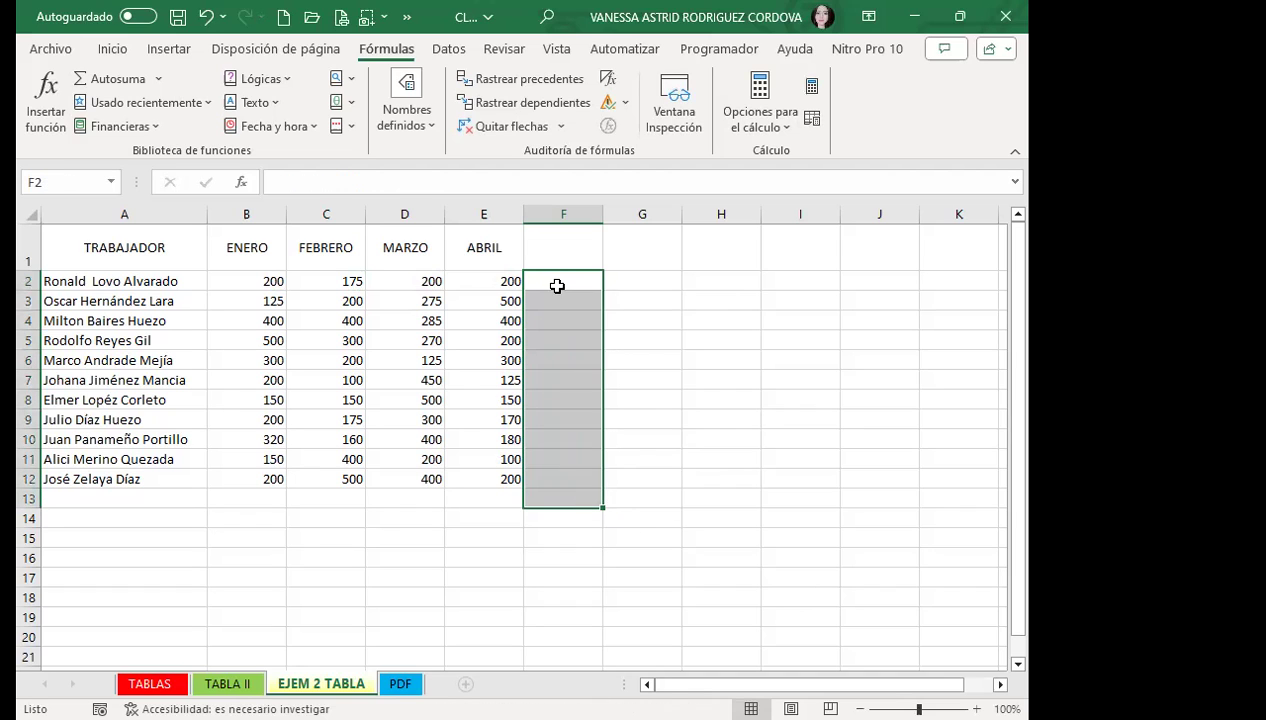
{"action": "left_click", "coordinate": [557, 286]}
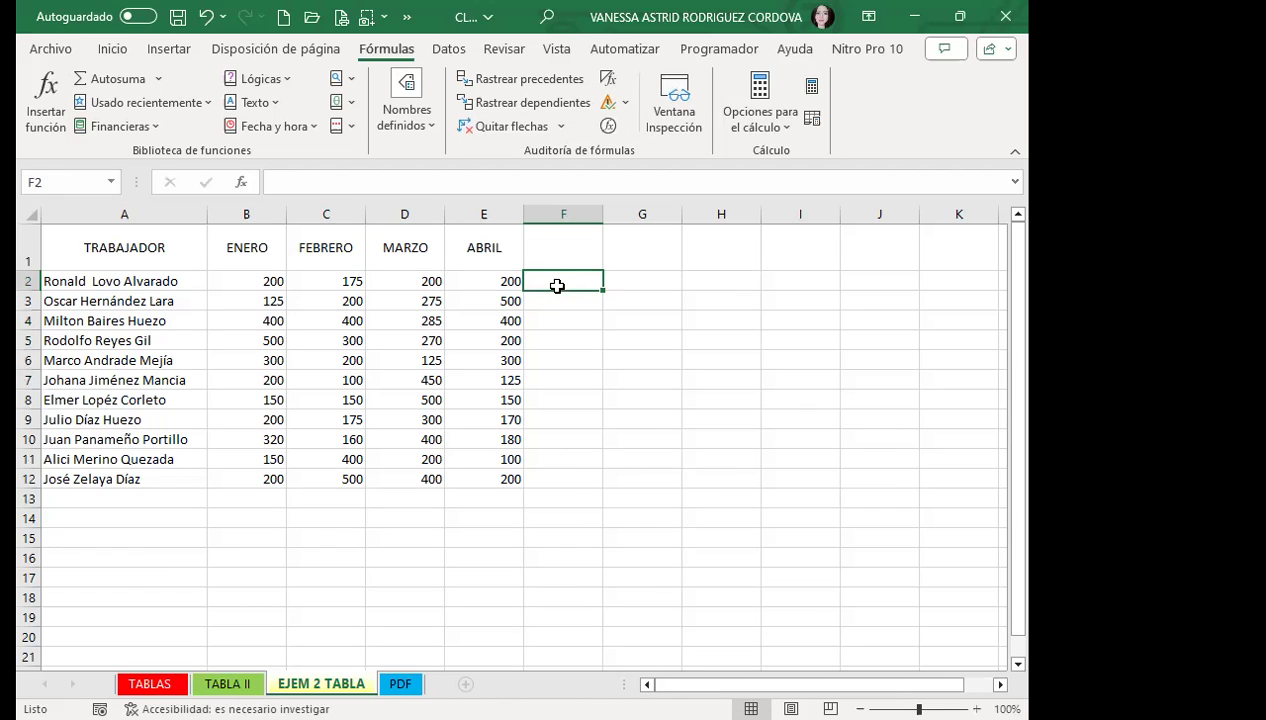
{"action": "type", "text": "="}
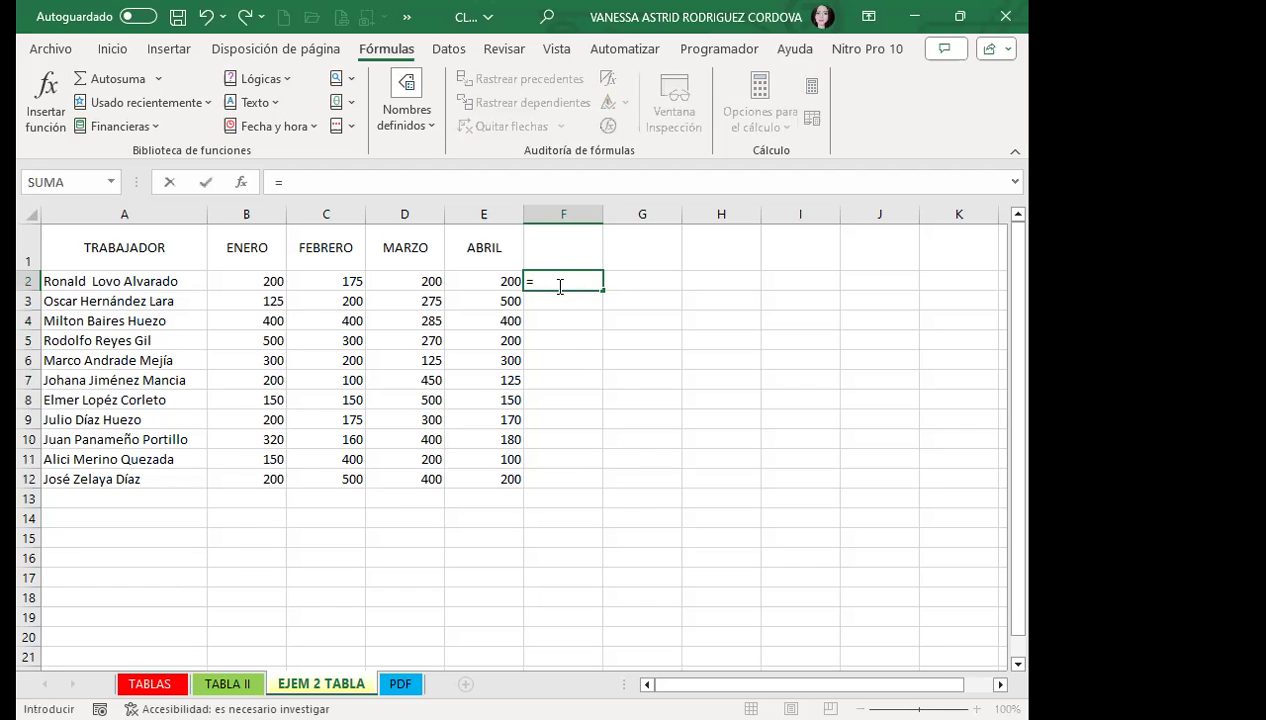
{"action": "type", "text": "SUMA(B2:E2"}
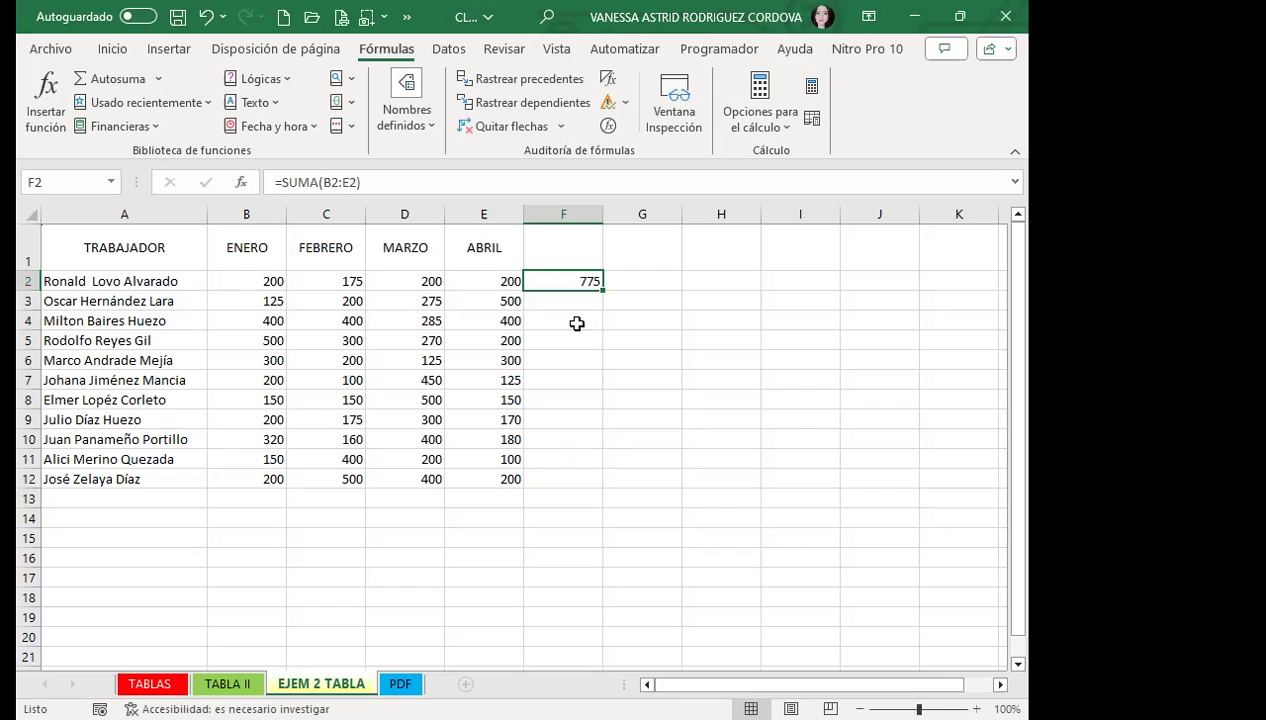
{"action": "double_click", "coordinate": [603, 290]}
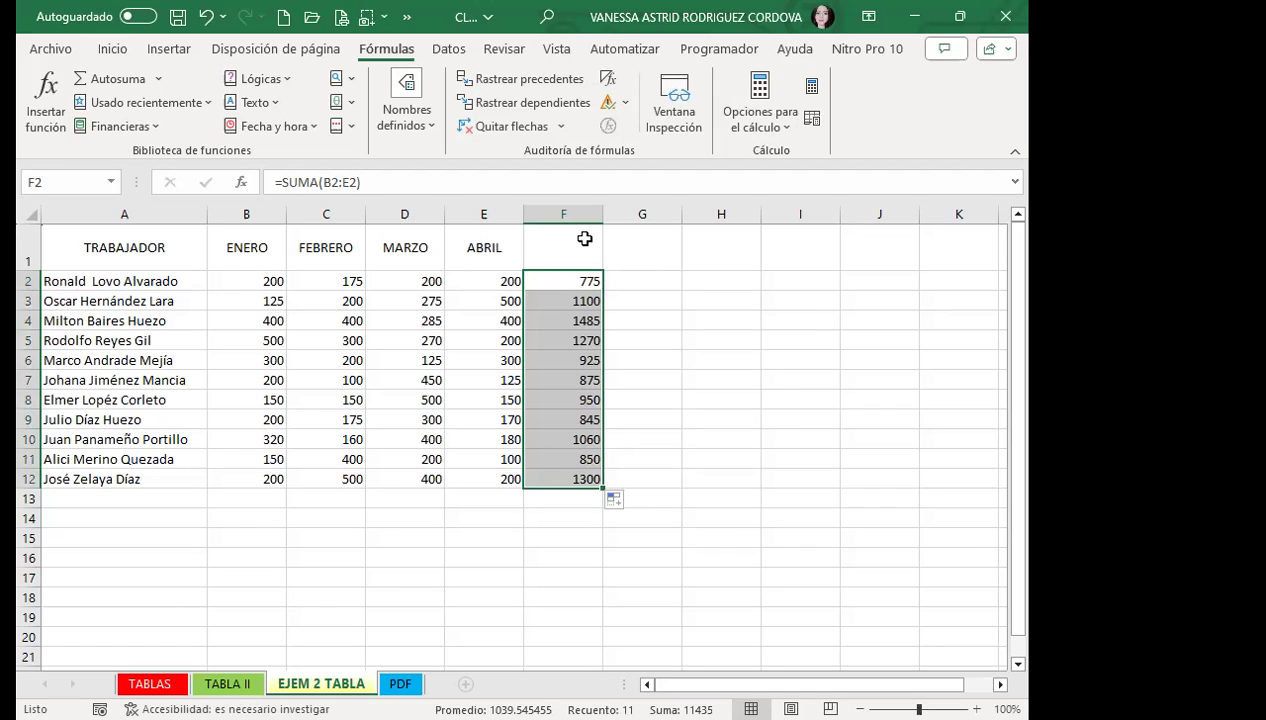
{"action": "key", "text": "Delete"}
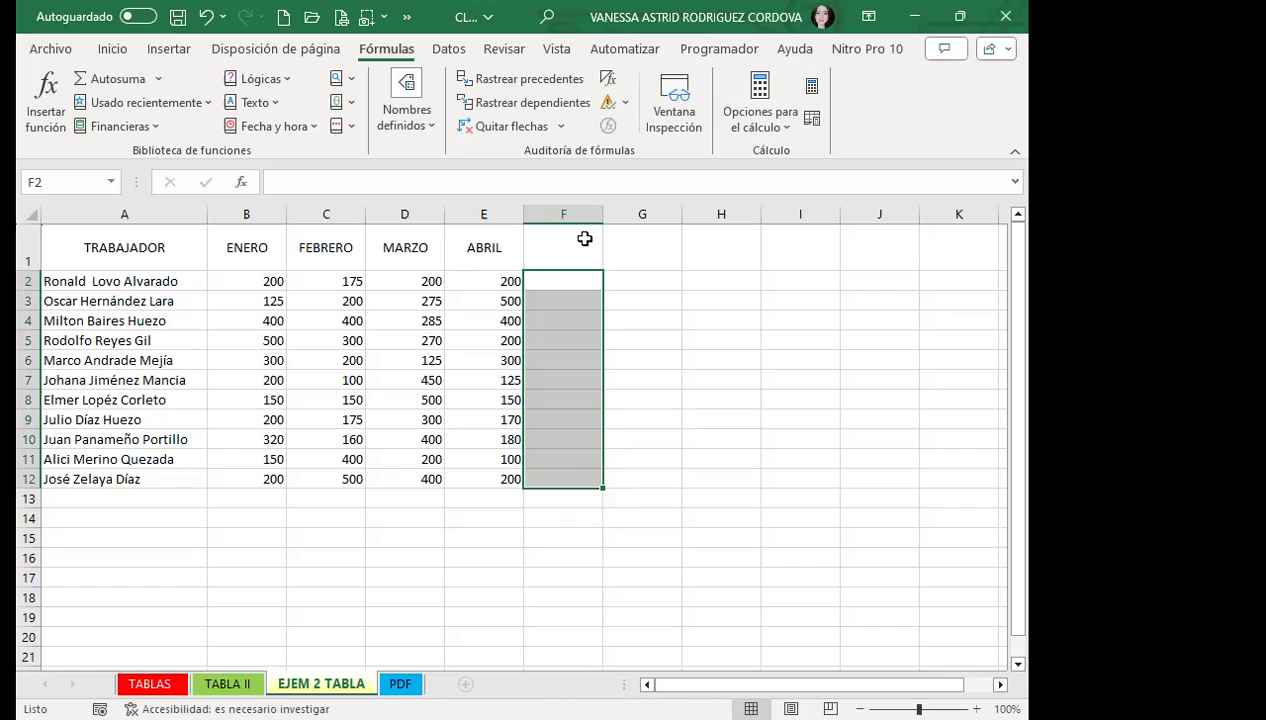
{"action": "left_click", "coordinate": [578, 338]}
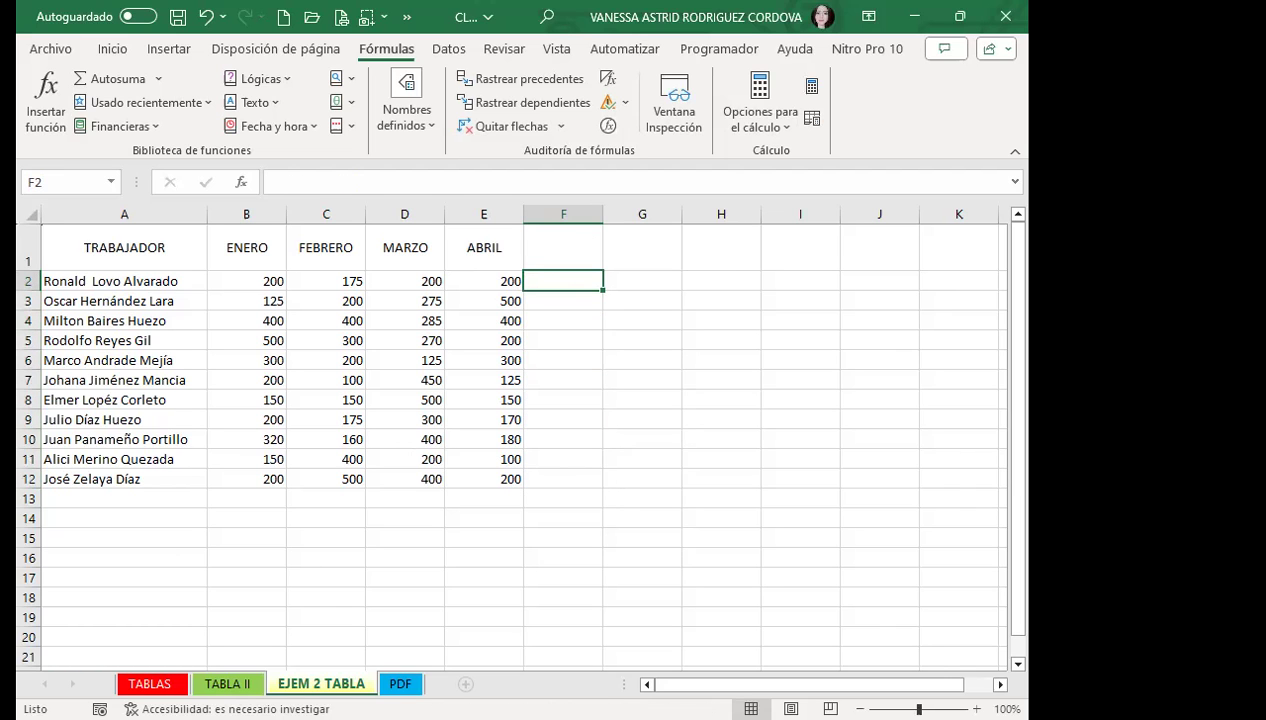
{"action": "left_click", "coordinate": [228, 684]}
{"action": "left_click", "coordinate": [448, 429]}
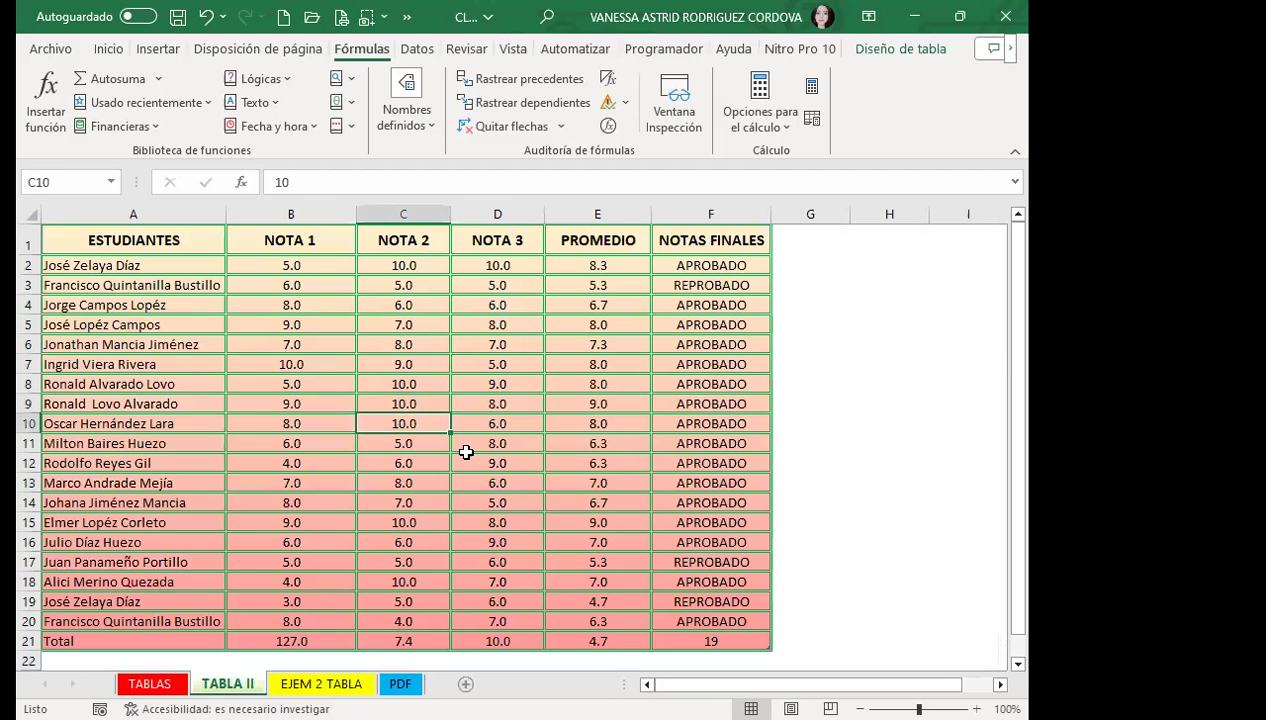
{"action": "scroll", "coordinate": [466, 445], "scroll_direction": "down", "scroll_amount": 3}
{"action": "scroll", "coordinate": [485, 468], "scroll_direction": "up", "scroll_amount": 3}
{"action": "left_click", "coordinate": [494, 439]}
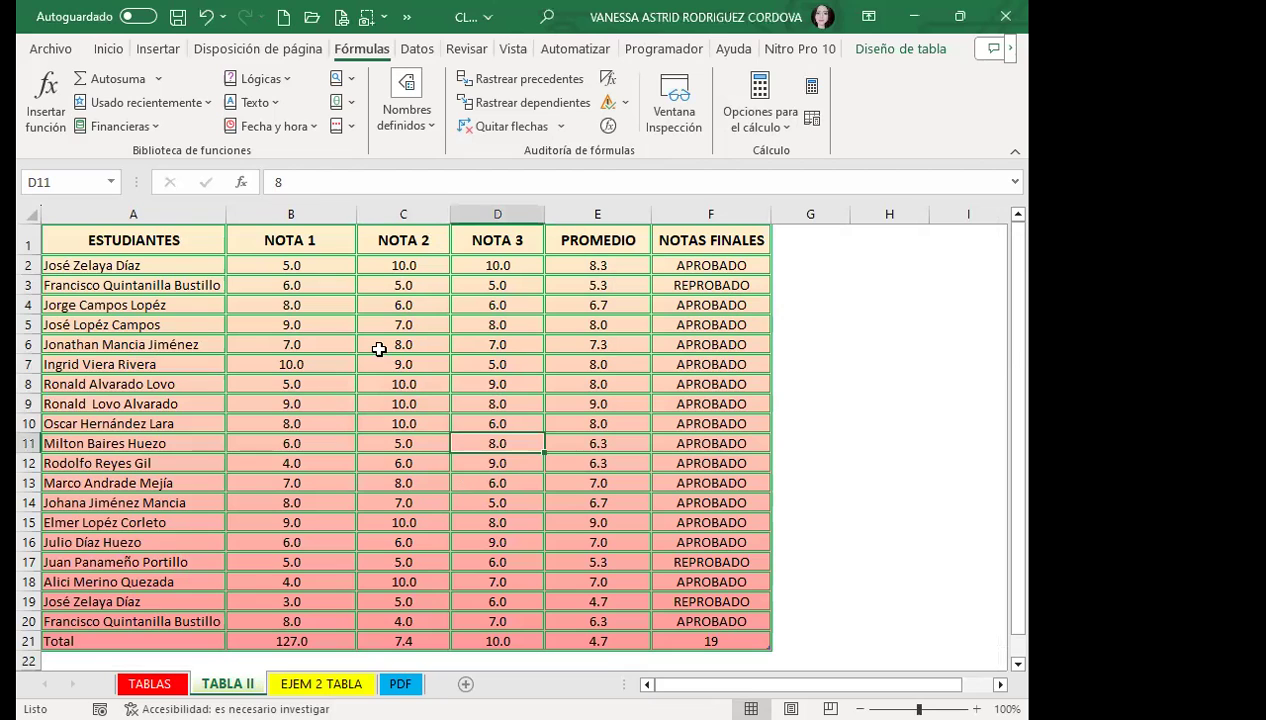
{"action": "left_click", "coordinate": [886, 50]}
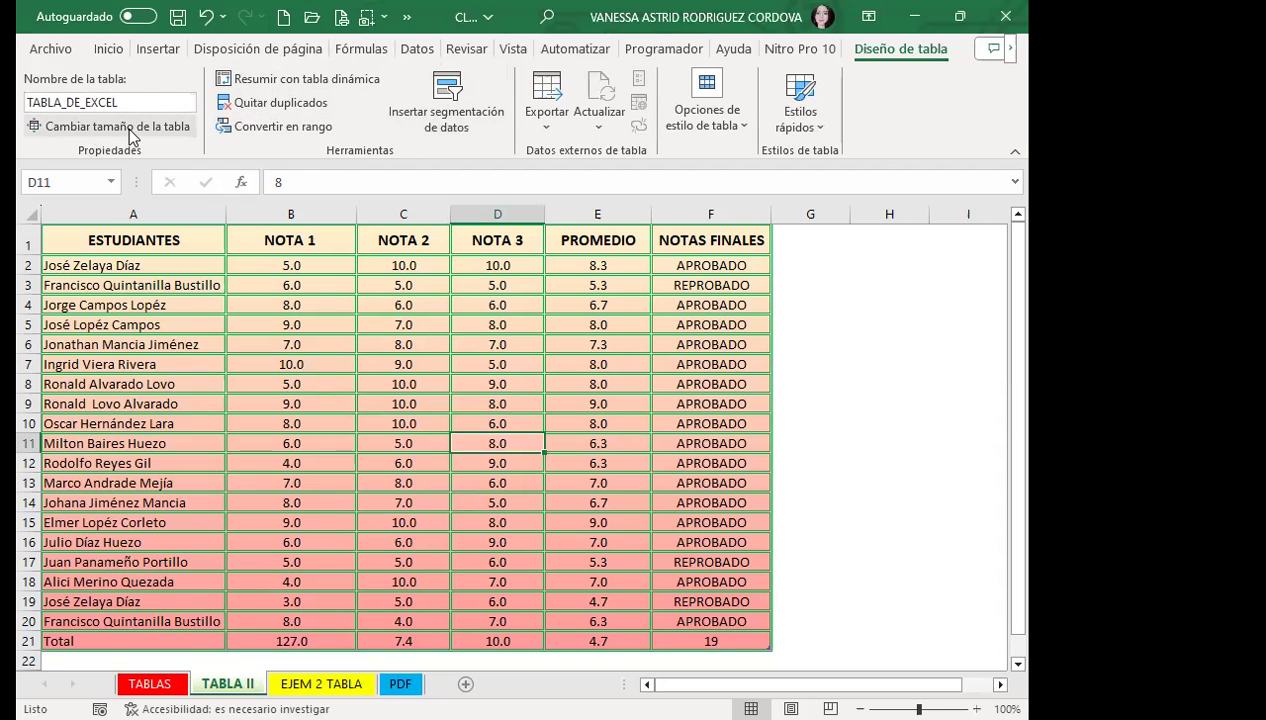
{"action": "left_click", "coordinate": [716, 135]}
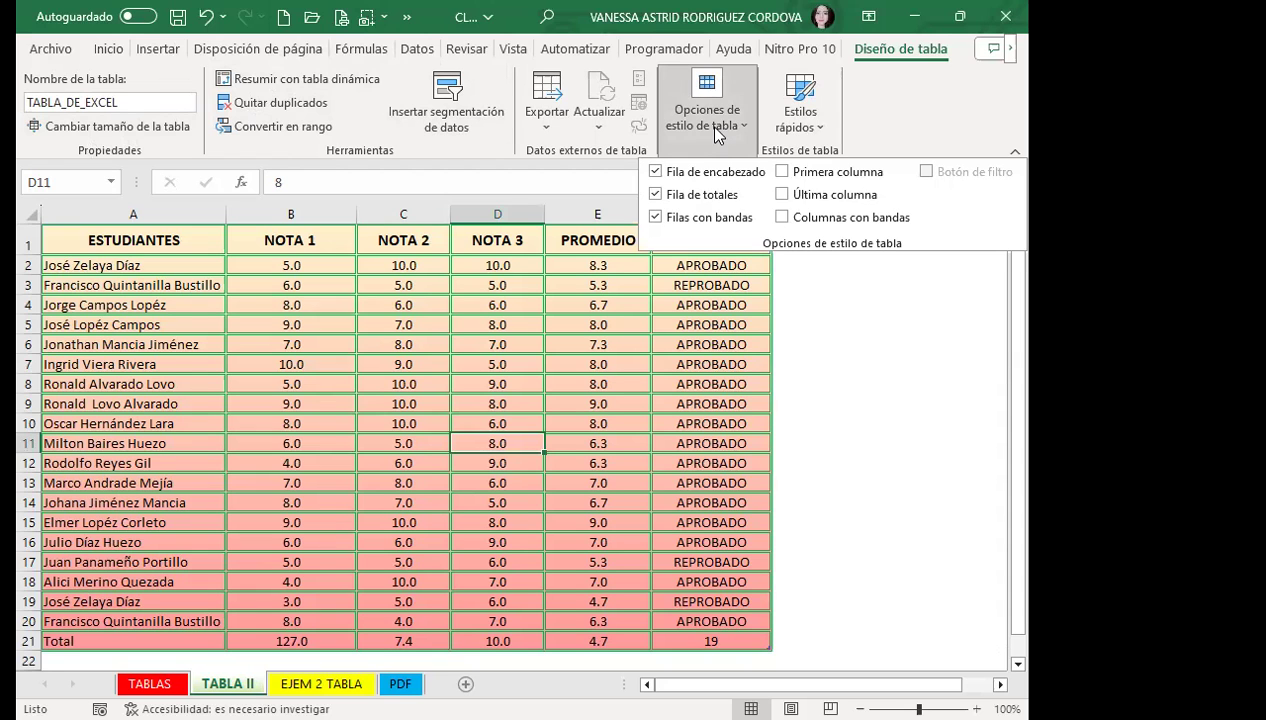
{"action": "left_click", "coordinate": [800, 112]}
{"action": "left_click", "coordinate": [800, 112]}
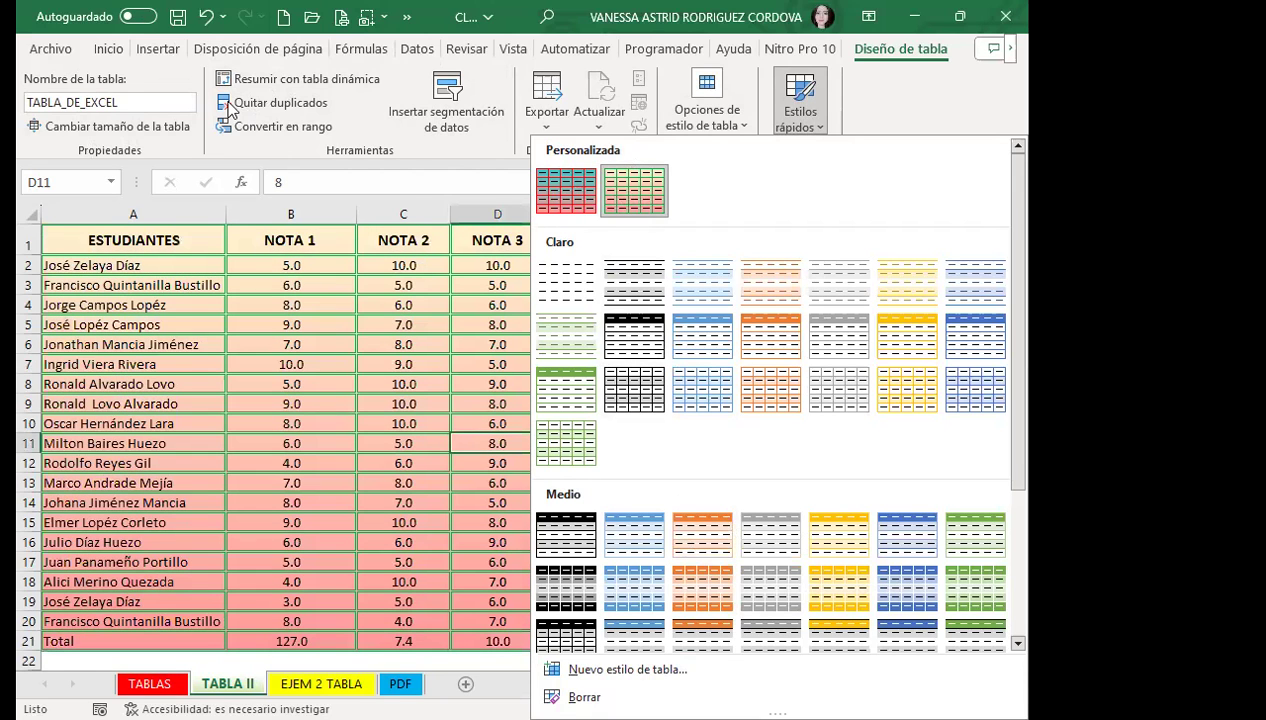
{"action": "left_click", "coordinate": [502, 126]}
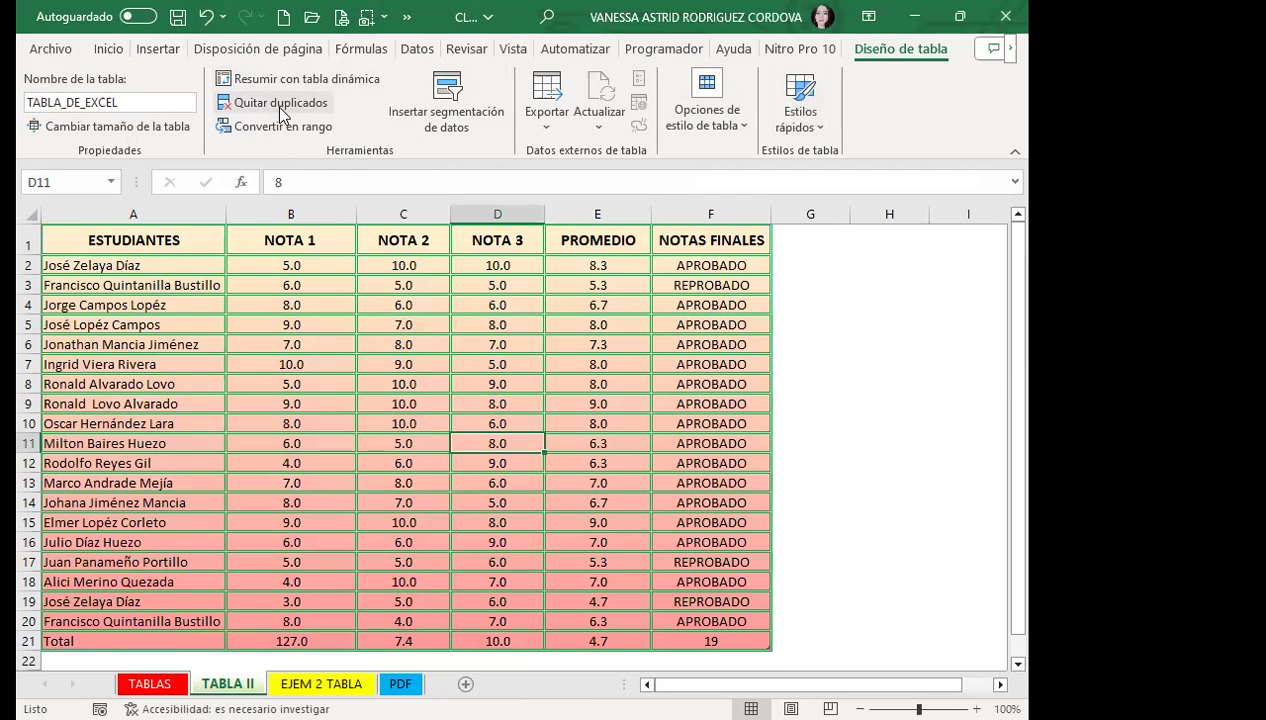
Step: Insert ESTUDIANTES and NOTAS FINALES slicers with Insertar segmentación de datos and Aceptar
{"action": "left_click", "coordinate": [447, 92]}
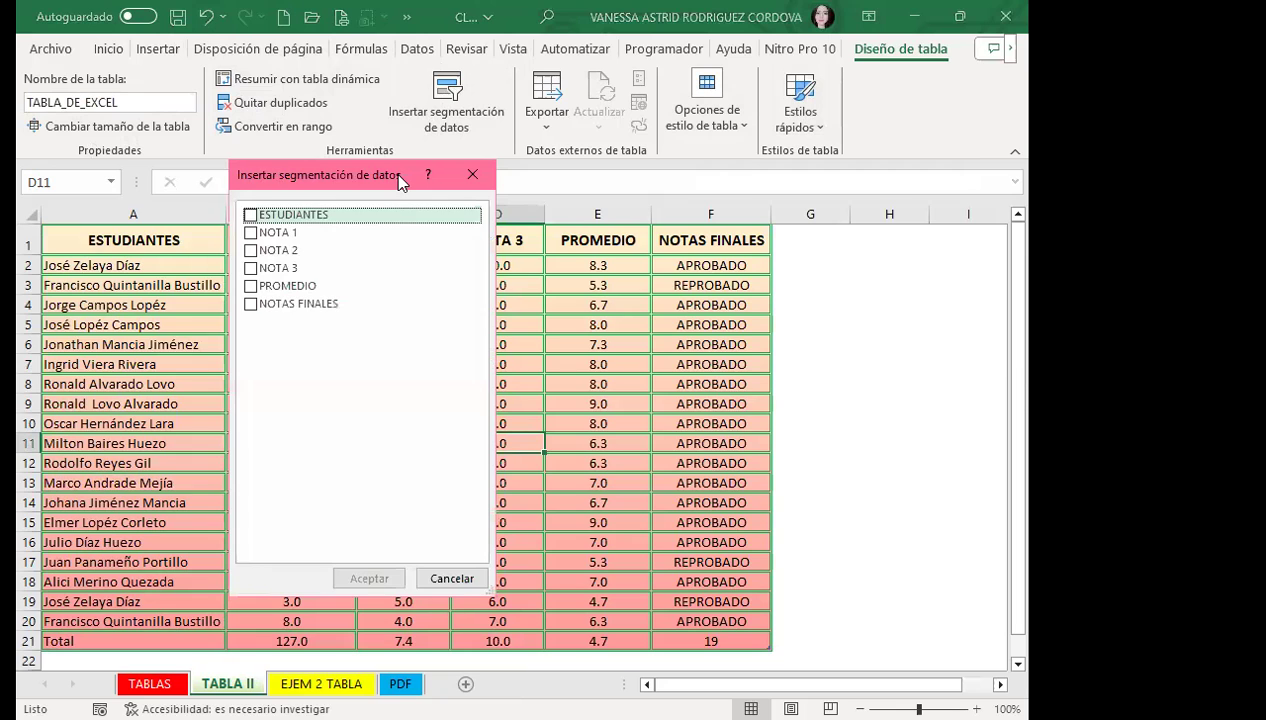
{"action": "left_click_drag", "start_coordinate": [400, 180], "coordinate": [659, 196]}
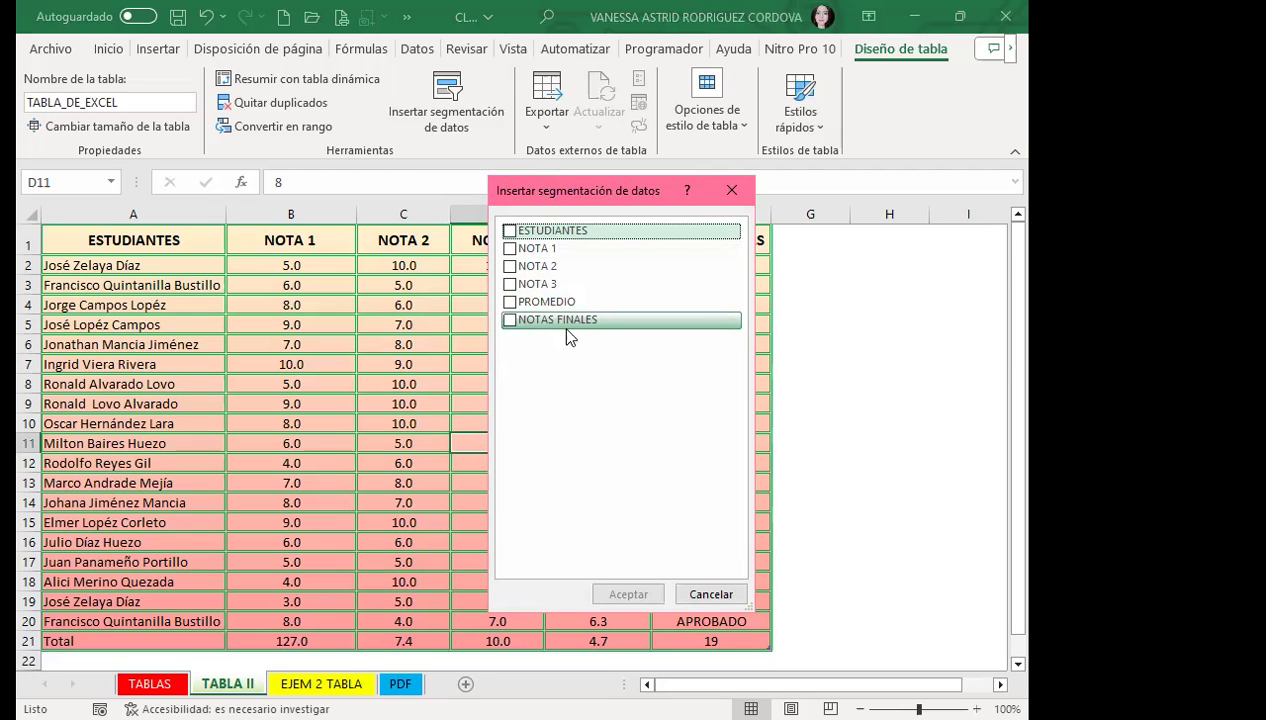
{"action": "left_click", "coordinate": [509, 231]}
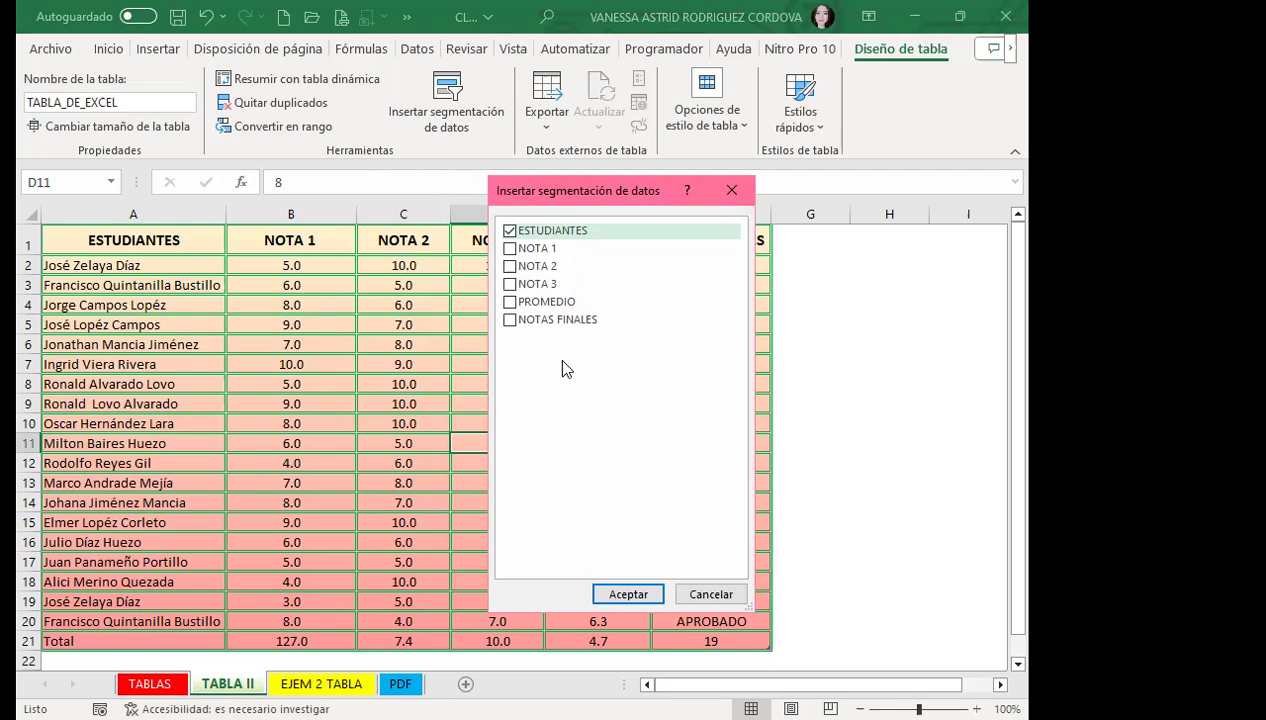
{"action": "left_click", "coordinate": [522, 320]}
{"action": "left_click", "coordinate": [634, 594]}
Step: Drag the NOTAS FINALES slicer right of the table, with ESTUDIANTES placed just beside it
{"action": "left_click_drag", "start_coordinate": [520, 358], "coordinate": [867, 278]}
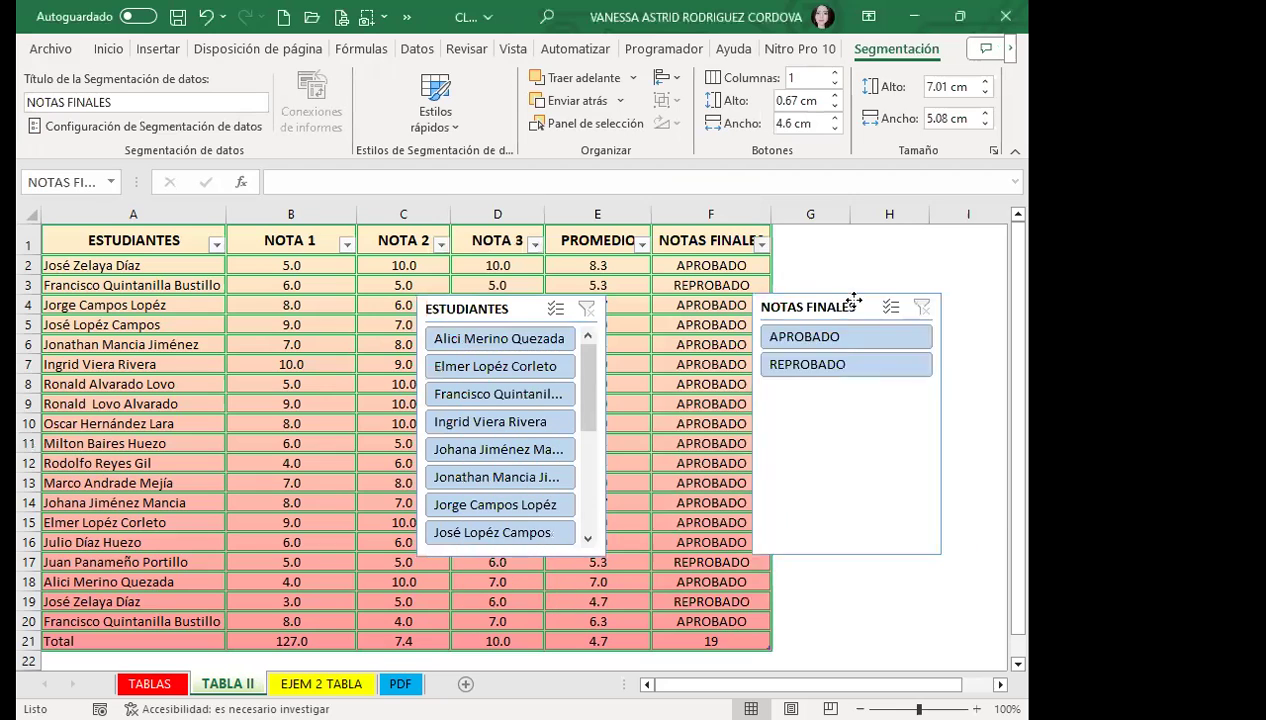
{"action": "left_click_drag", "start_coordinate": [500, 314], "coordinate": [665, 304]}
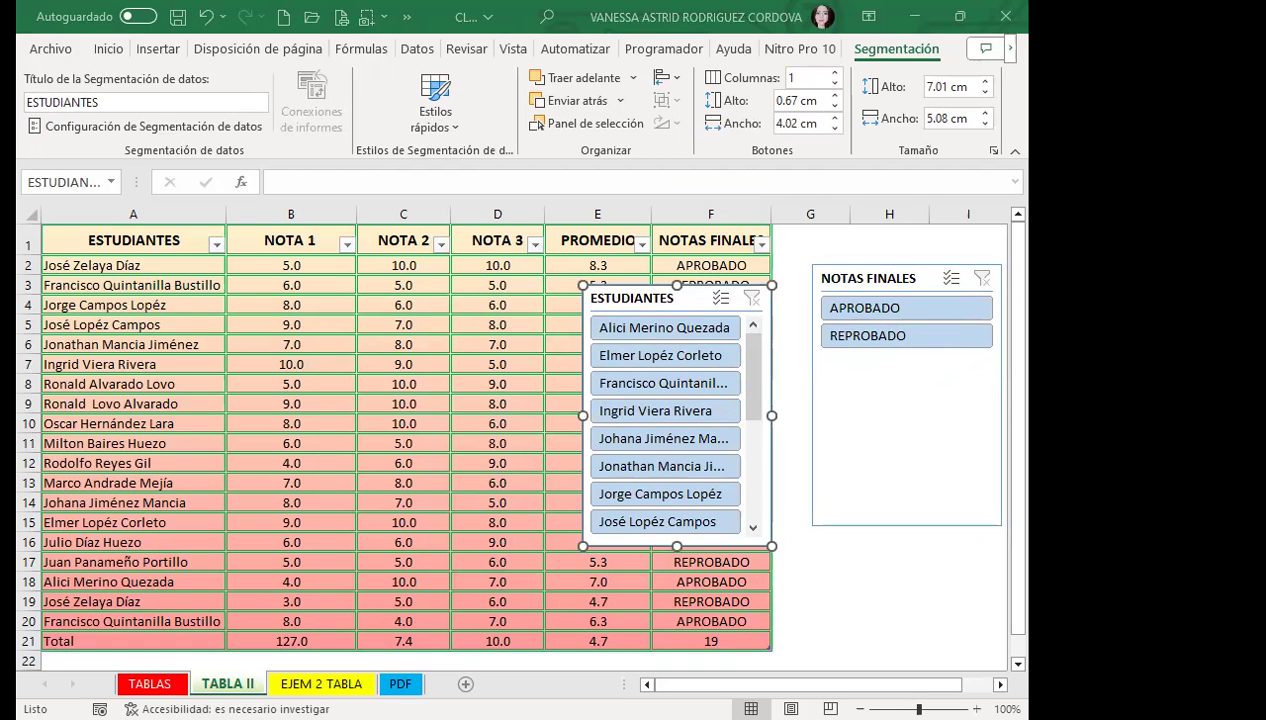
{"action": "scroll", "coordinate": [322, 448], "scroll_direction": "down", "scroll_amount": 1}
{"action": "scroll", "coordinate": [416, 444], "scroll_direction": "down", "scroll_amount": 1}
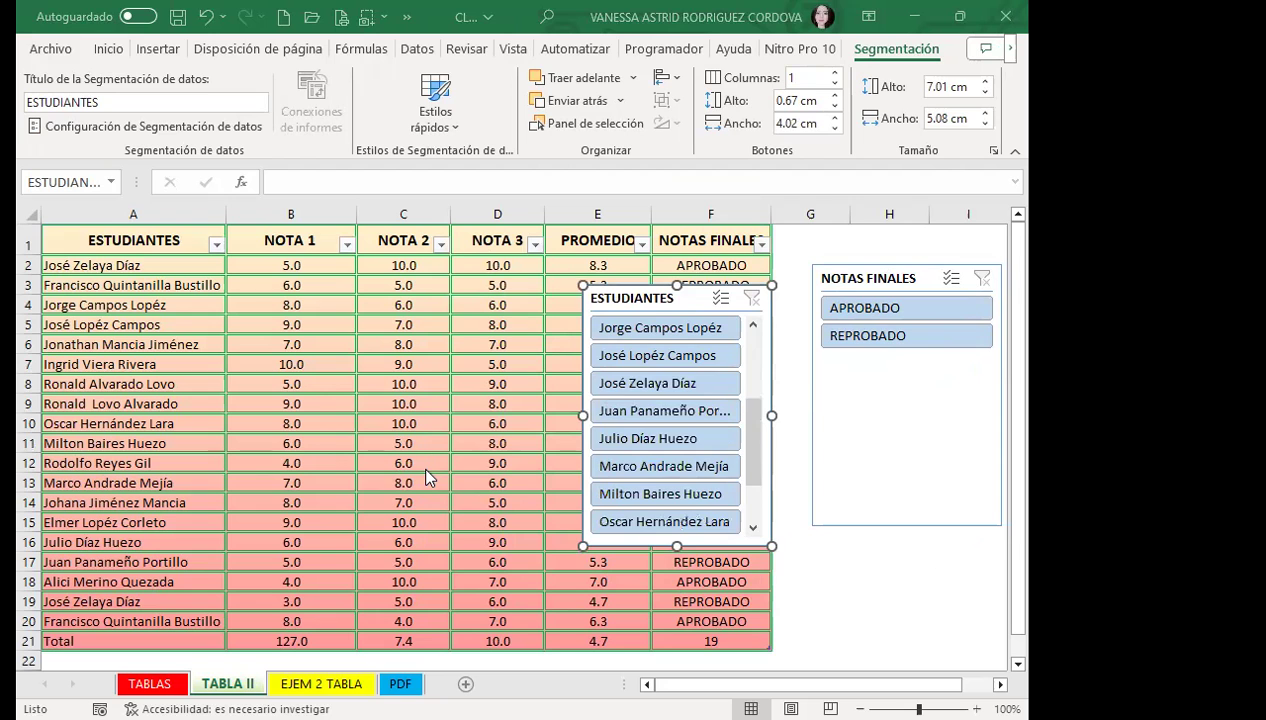
{"action": "scroll", "coordinate": [428, 466], "scroll_direction": "down", "scroll_amount": 1}
{"action": "left_click", "coordinate": [819, 580]}
{"action": "left_click", "coordinate": [904, 579]}
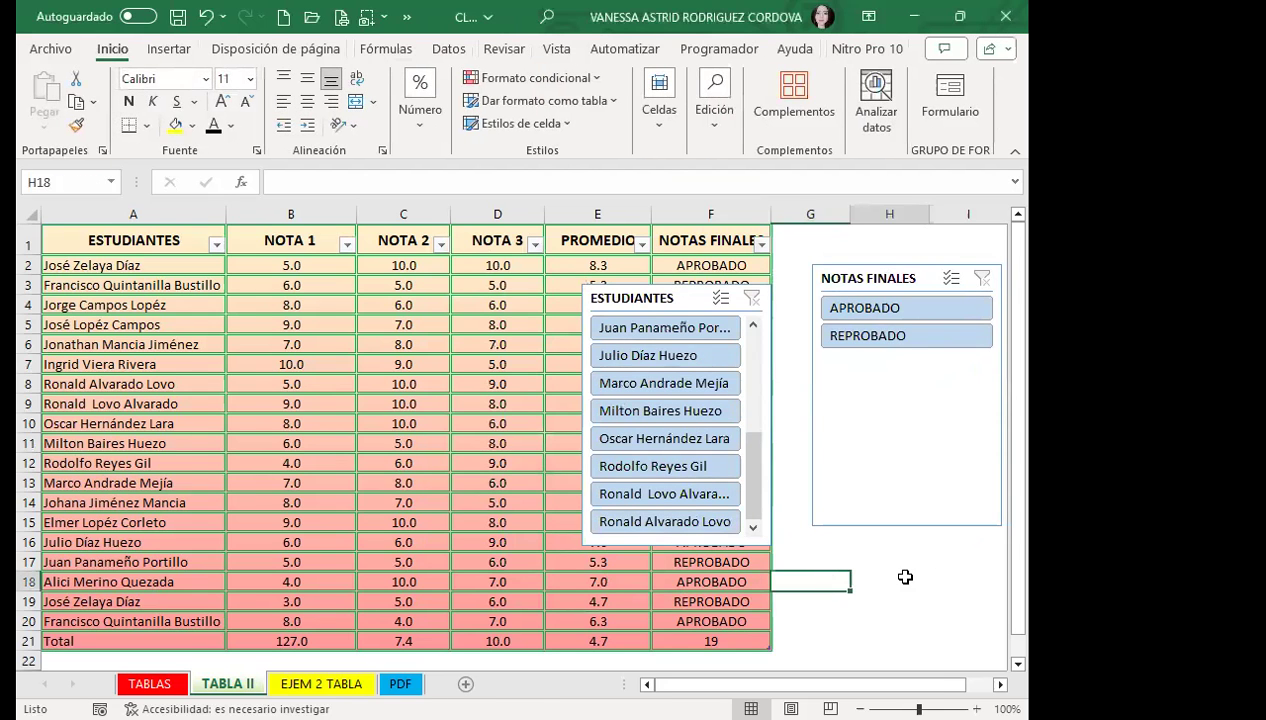
{"action": "scroll", "coordinate": [824, 573], "scroll_direction": "down", "scroll_amount": 1}
{"action": "left_click_drag", "start_coordinate": [765, 270], "coordinate": [909, 263]}
{"action": "left_click_drag", "start_coordinate": [576, 275], "coordinate": [747, 244]}
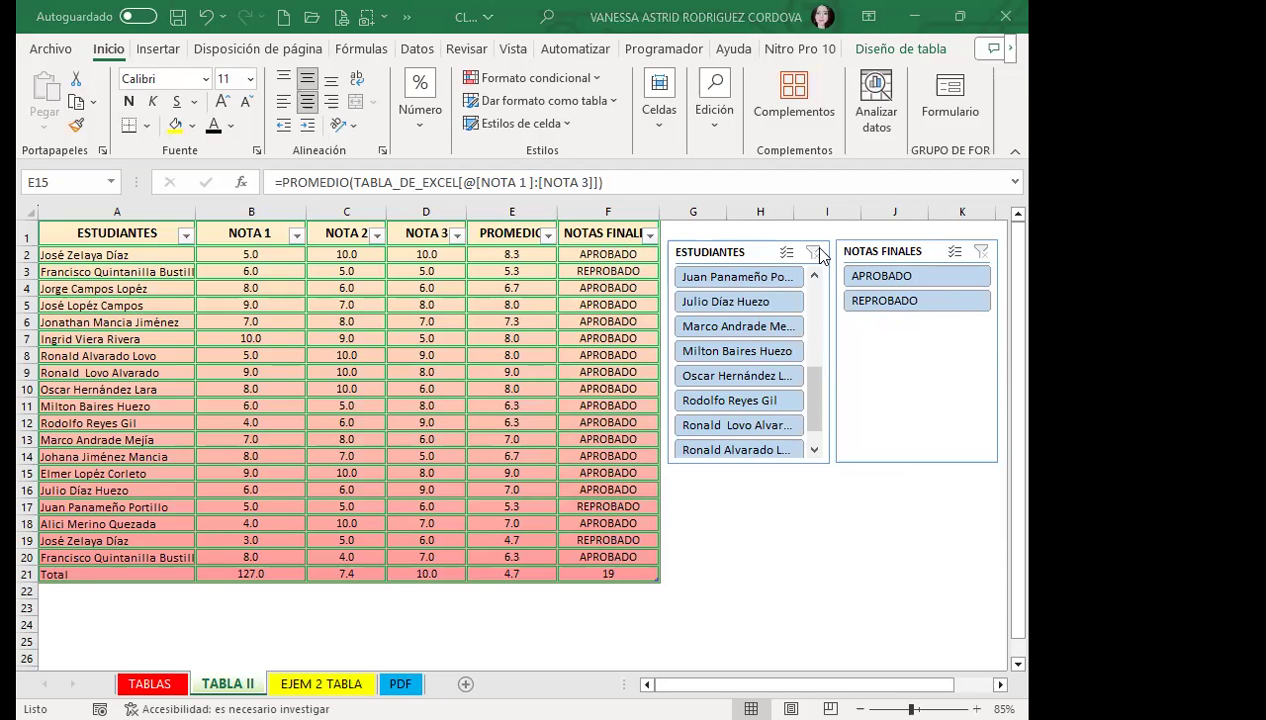
{"action": "left_click", "coordinate": [726, 278]}
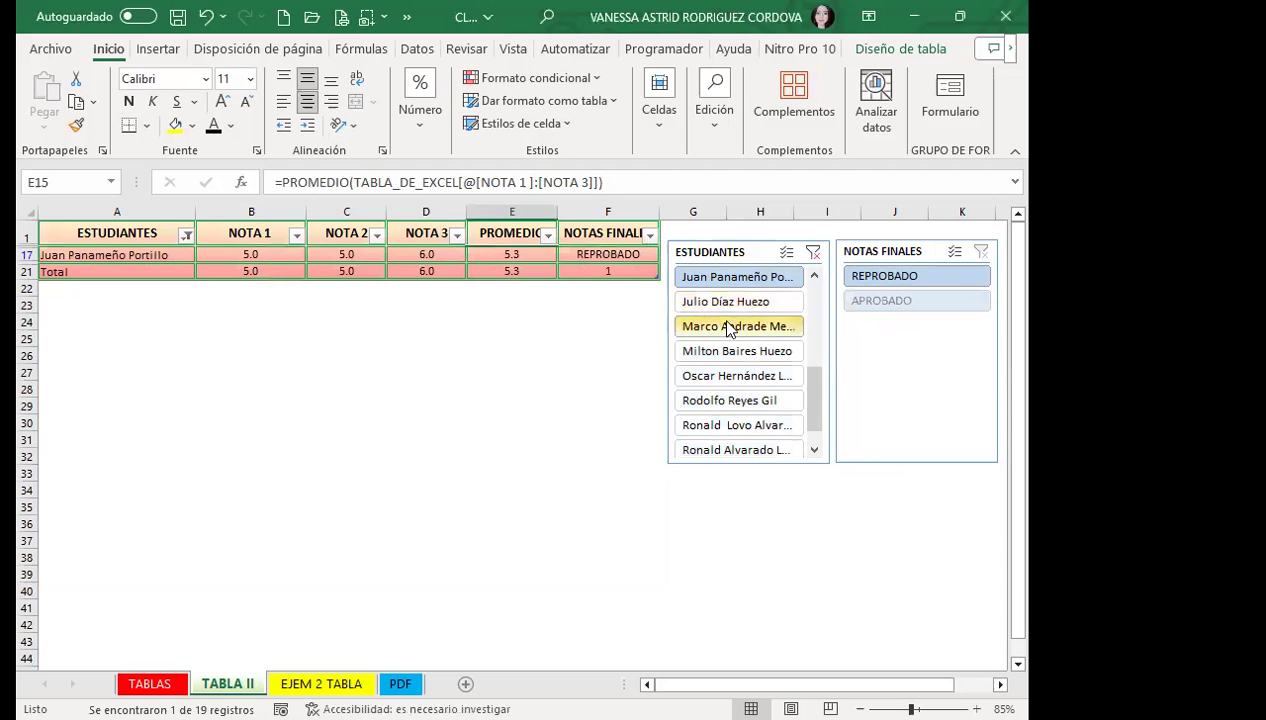
{"action": "left_click", "coordinate": [720, 355], "text": "ctrl"}
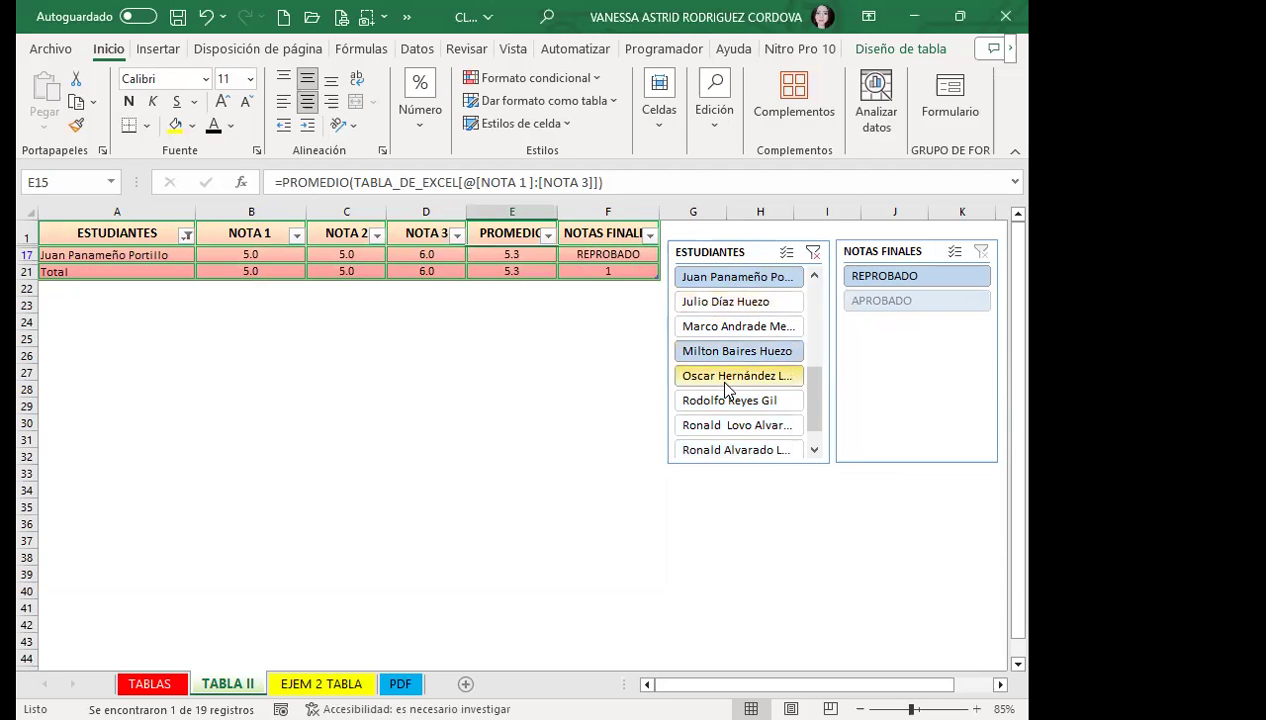
{"action": "left_click", "coordinate": [726, 378], "text": "ctrl"}
{"action": "left_click", "coordinate": [728, 425], "text": "ctrl"}
{"action": "left_click", "coordinate": [814, 450]}
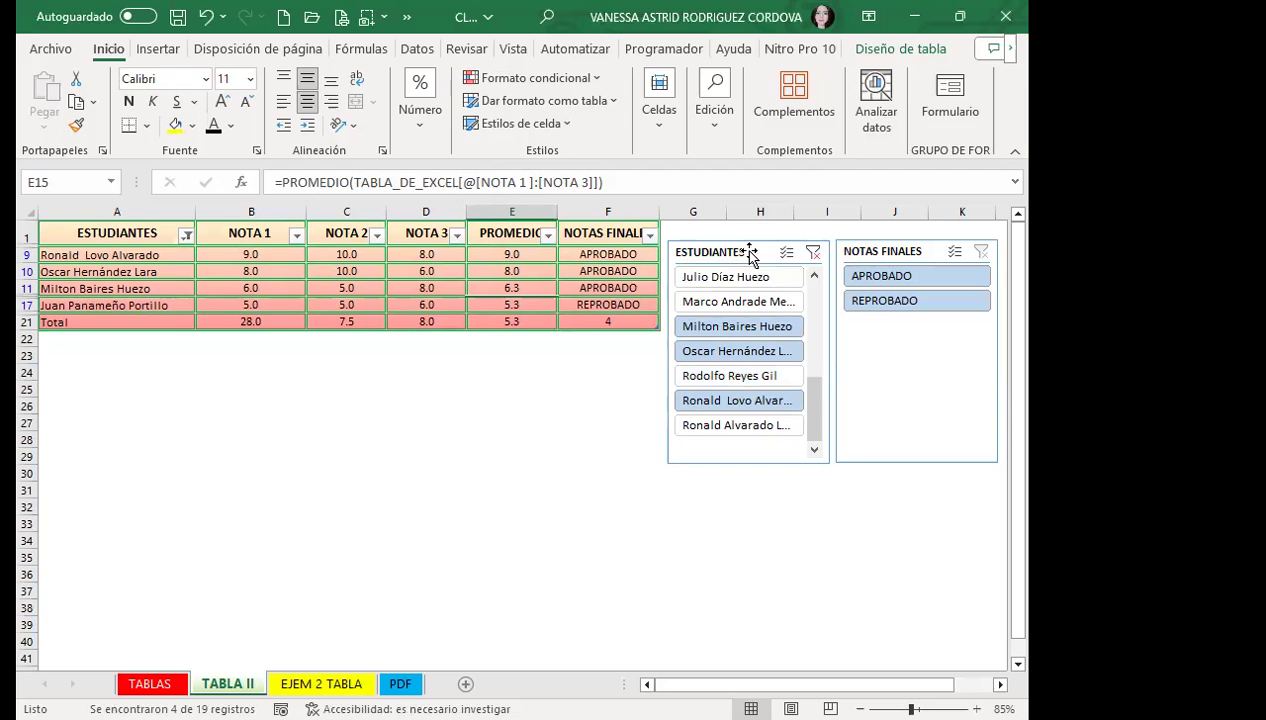
{"action": "left_click", "coordinate": [184, 240]}
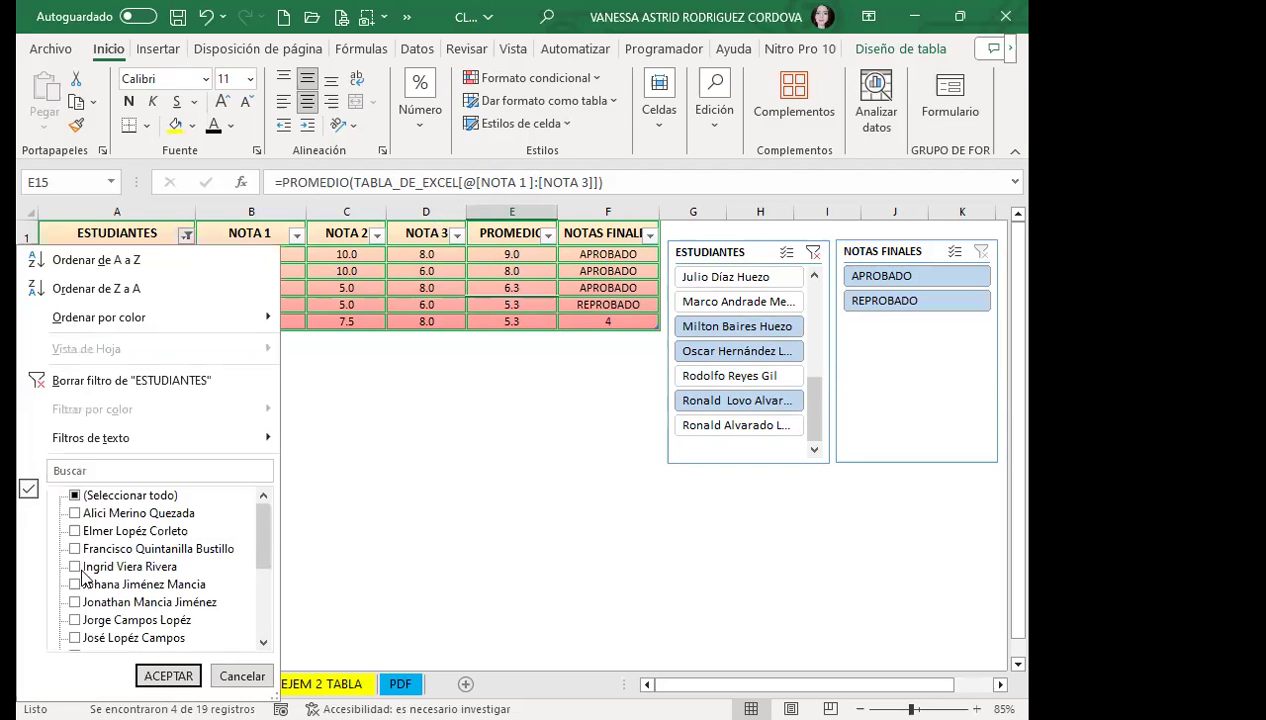
{"action": "left_click", "coordinate": [340, 430]}
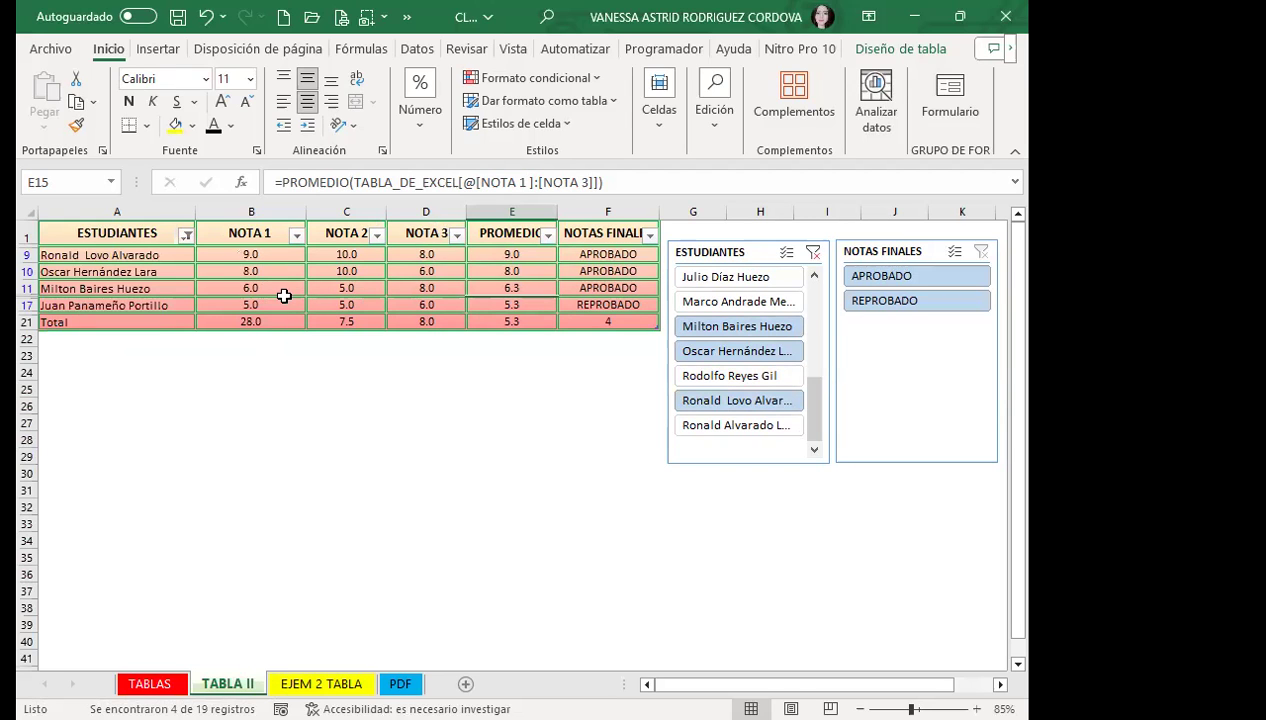
{"action": "left_click", "coordinate": [813, 255]}
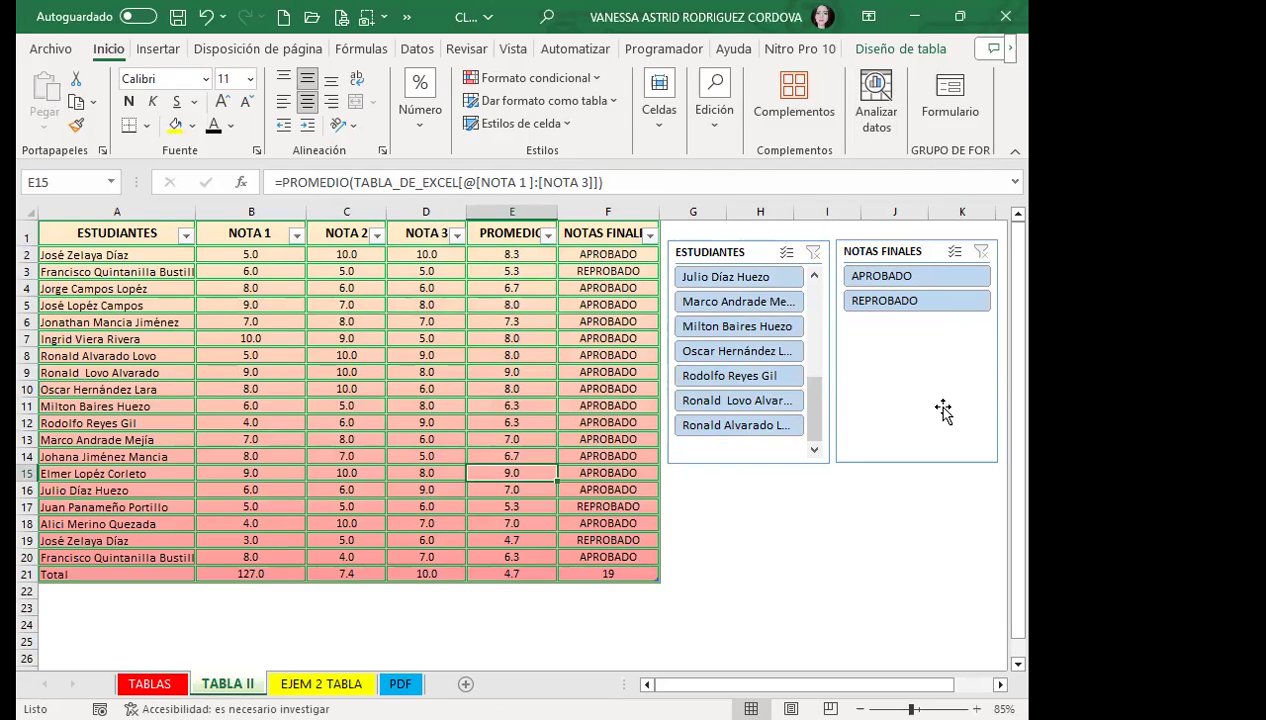
Step: Toggle the NOTAS FINALES slicer between APROBADO and REPROBADO, ending on APROBADO
{"action": "left_click", "coordinate": [918, 277]}
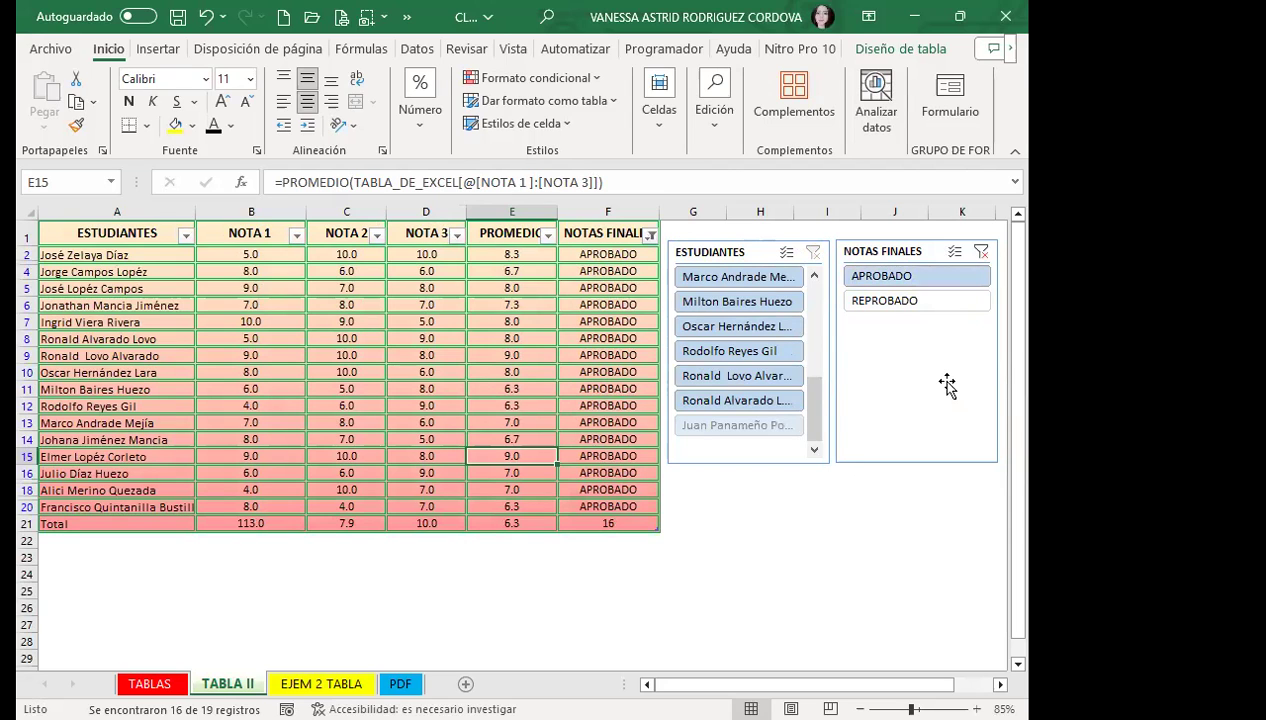
{"action": "left_click", "coordinate": [888, 305]}
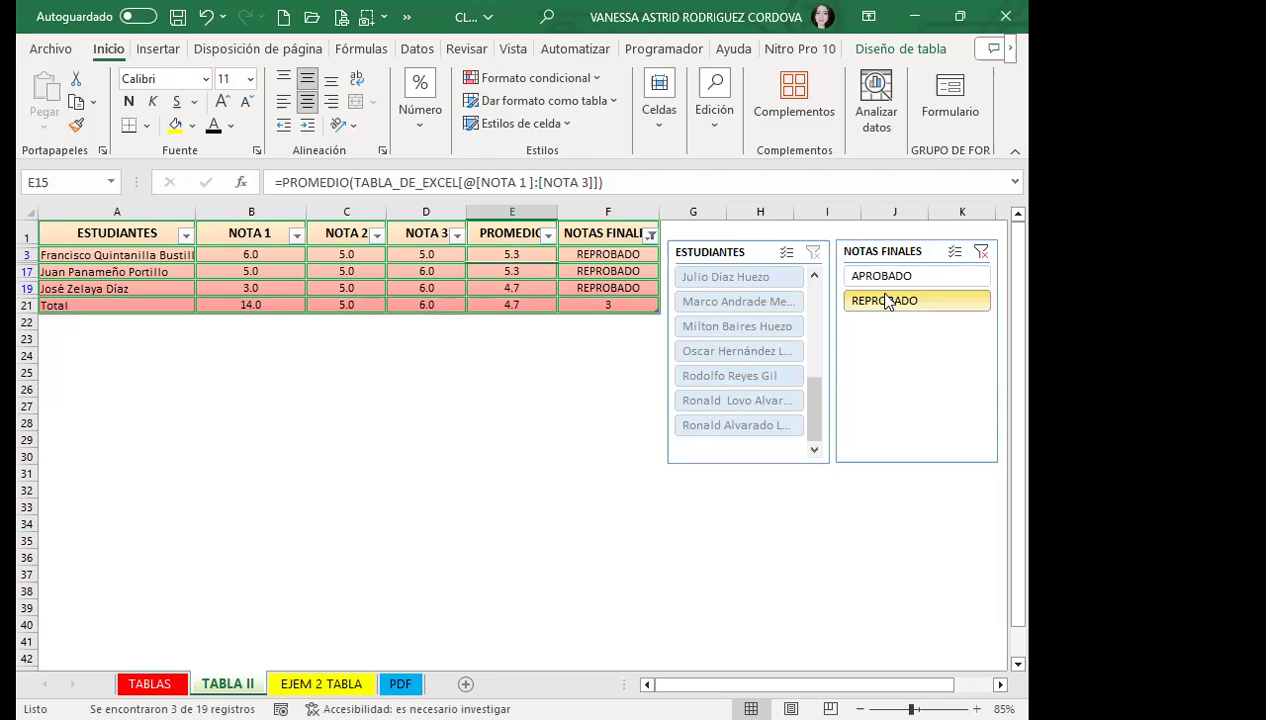
{"action": "left_click", "coordinate": [882, 277]}
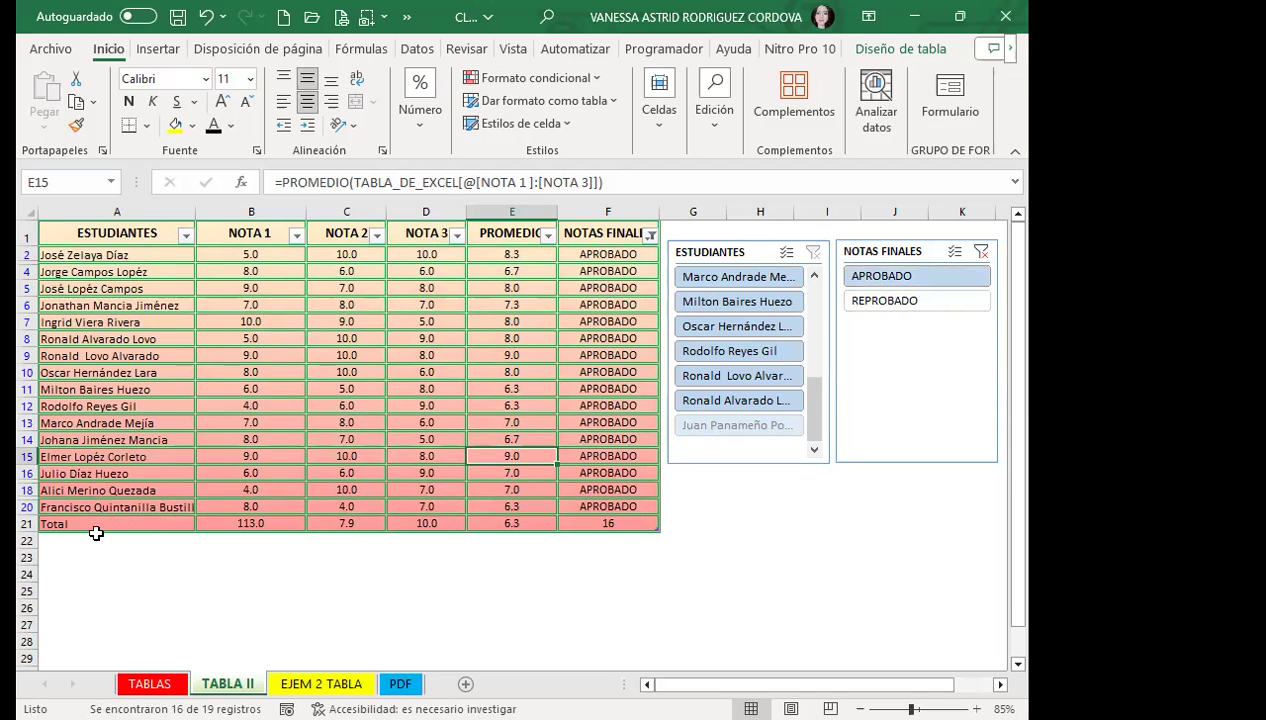
Step: Filter to single students in the ESTUDIANTES slicer and clear the NOTAS FINALES filter
{"action": "left_click", "coordinate": [705, 280]}
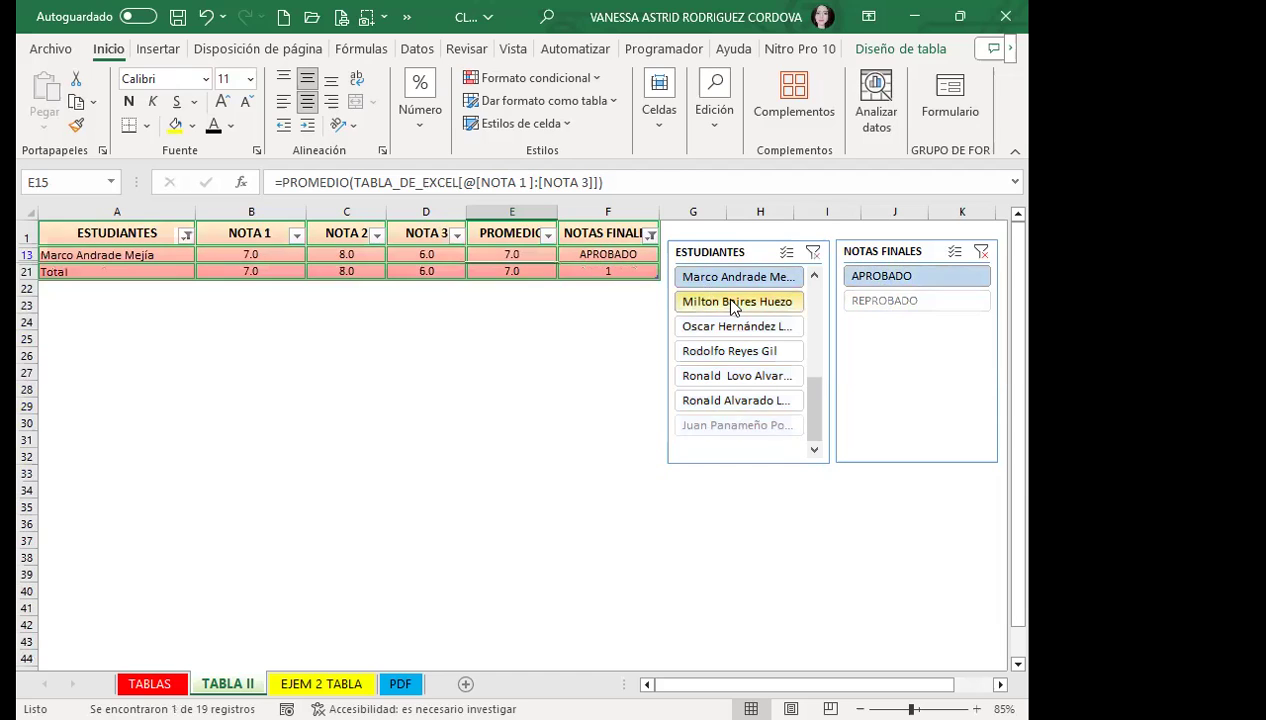
{"action": "left_click", "coordinate": [745, 304]}
{"action": "left_click", "coordinate": [983, 252]}
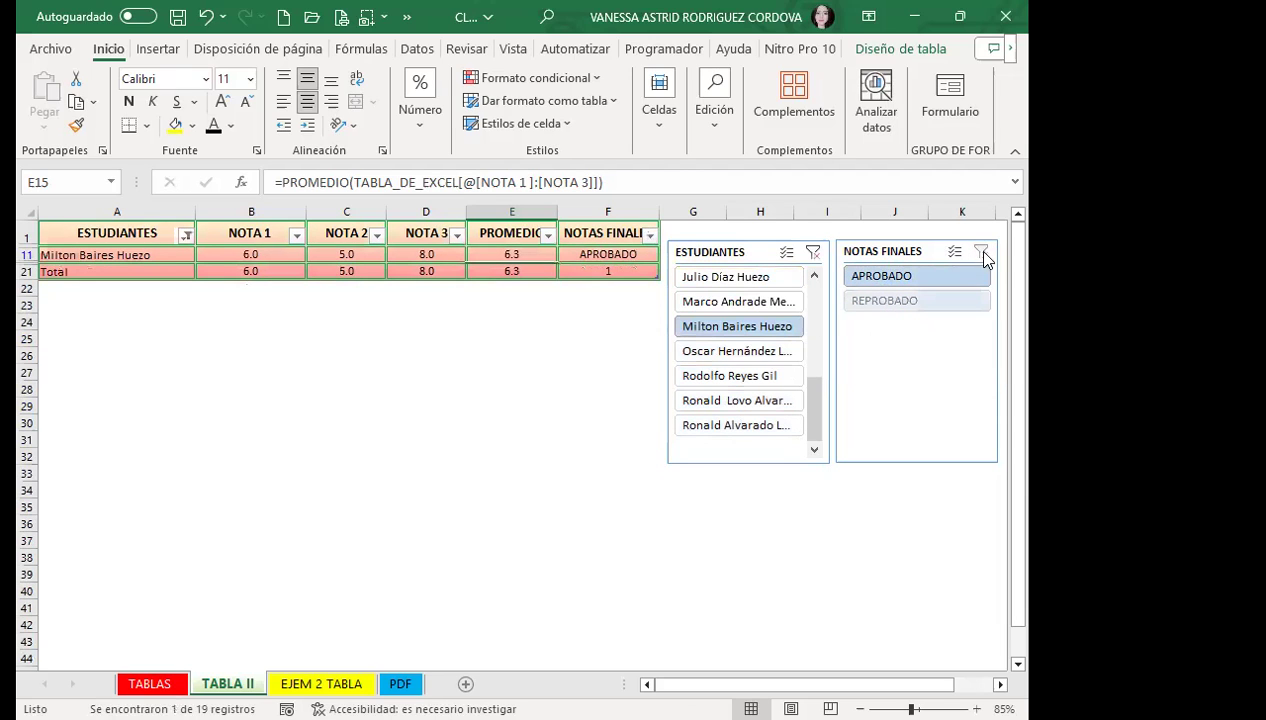
{"action": "left_click", "coordinate": [775, 352]}
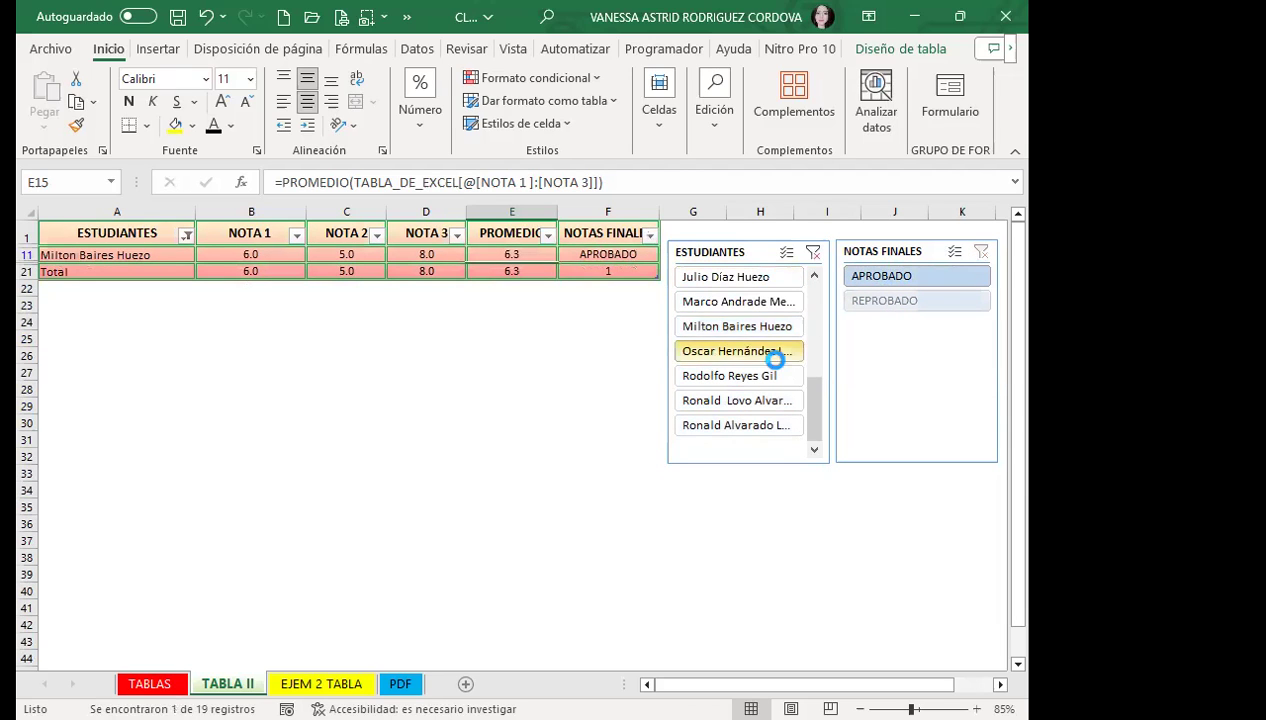
Step: Clear the student filter, then multi-select about ten students and drop one
{"action": "left_click", "coordinate": [813, 252]}
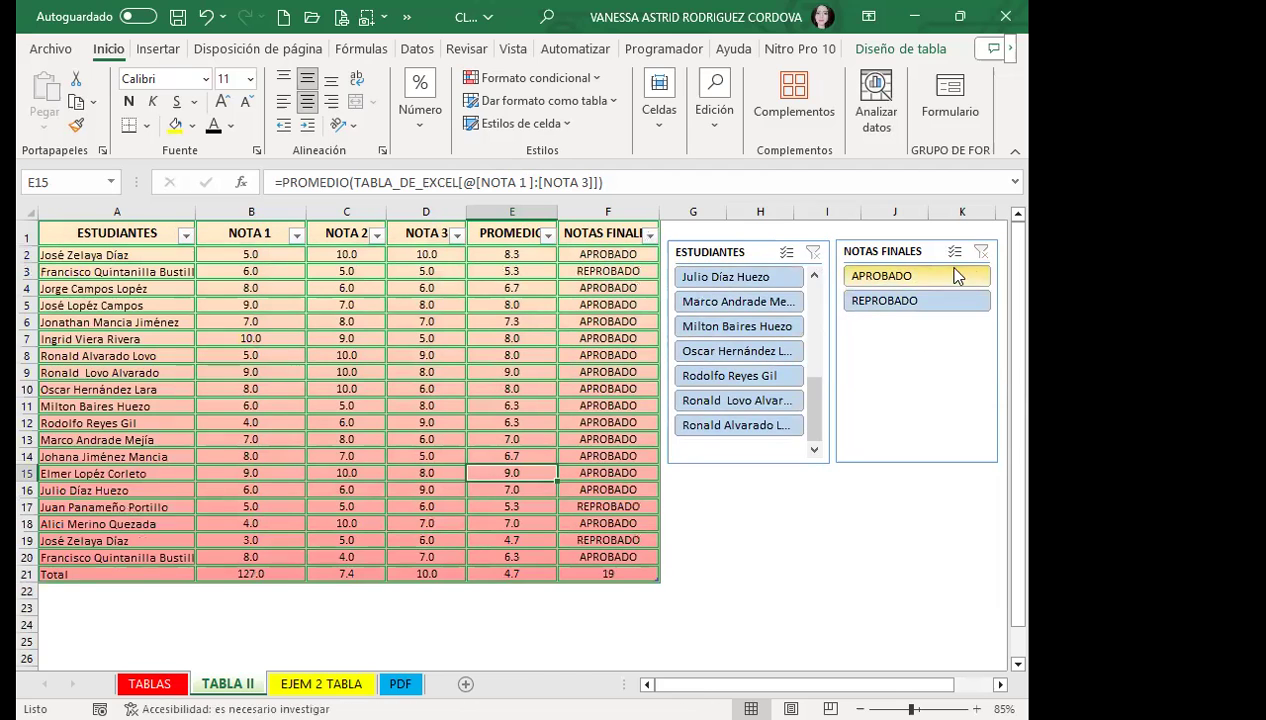
{"action": "left_click", "coordinate": [722, 300]}
{"action": "left_click", "coordinate": [726, 327], "text": "ctrl"}
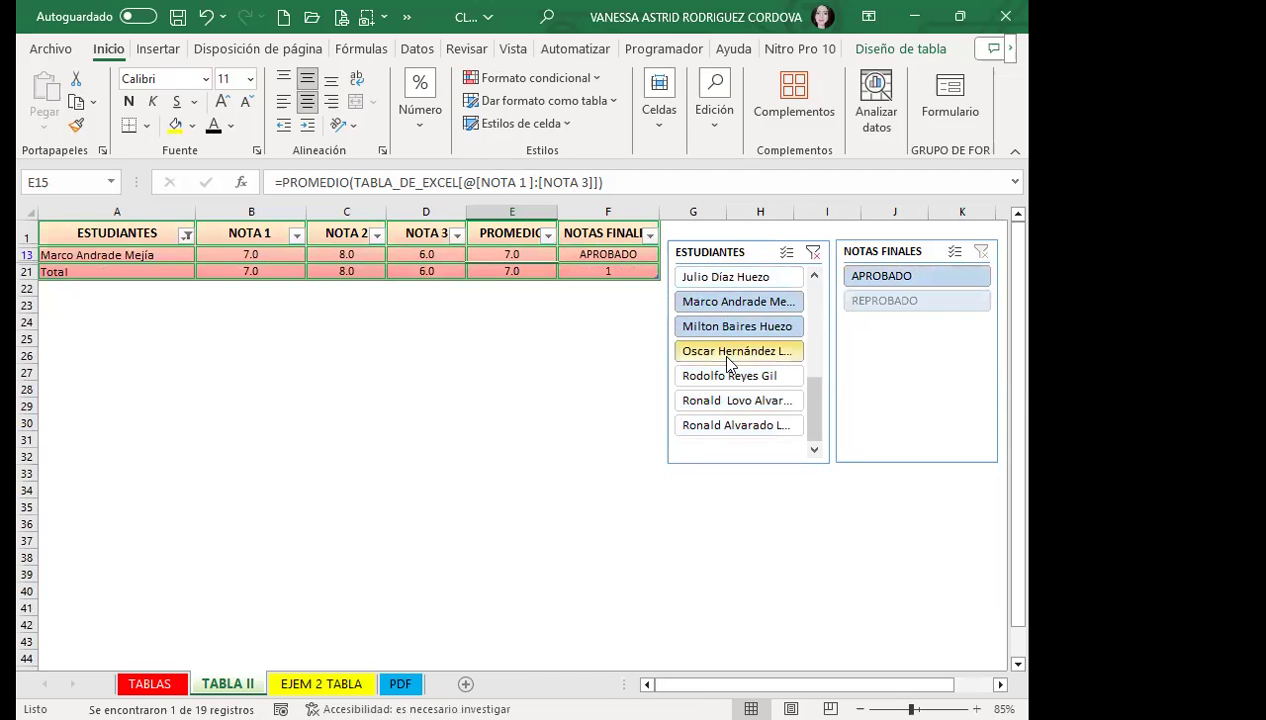
{"action": "left_click", "coordinate": [718, 352], "text": "ctrl"}
{"action": "left_click", "coordinate": [730, 376], "text": "ctrl"}
{"action": "left_click", "coordinate": [737, 400], "text": "ctrl"}
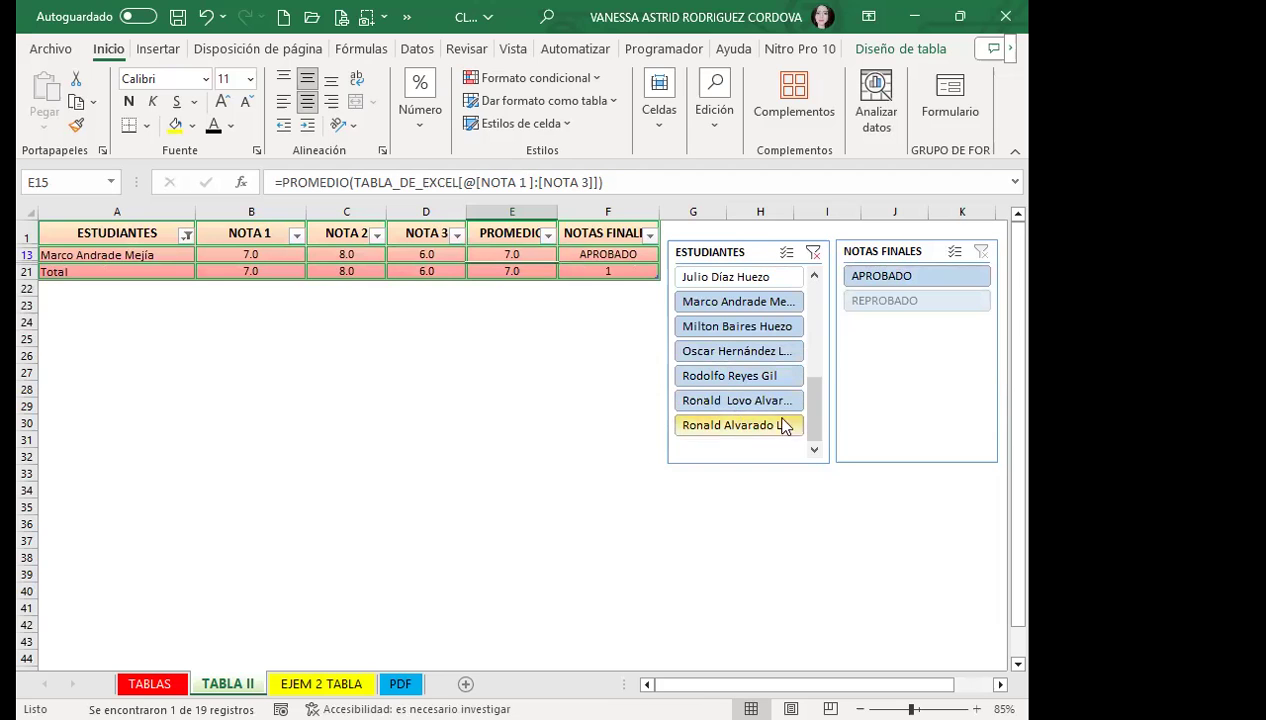
{"action": "left_click", "coordinate": [740, 425], "text": "ctrl"}
{"action": "left_click_drag", "start_coordinate": [814, 400], "coordinate": [812, 260]}
{"action": "left_click_drag", "start_coordinate": [755, 302], "coordinate": [762, 378]}
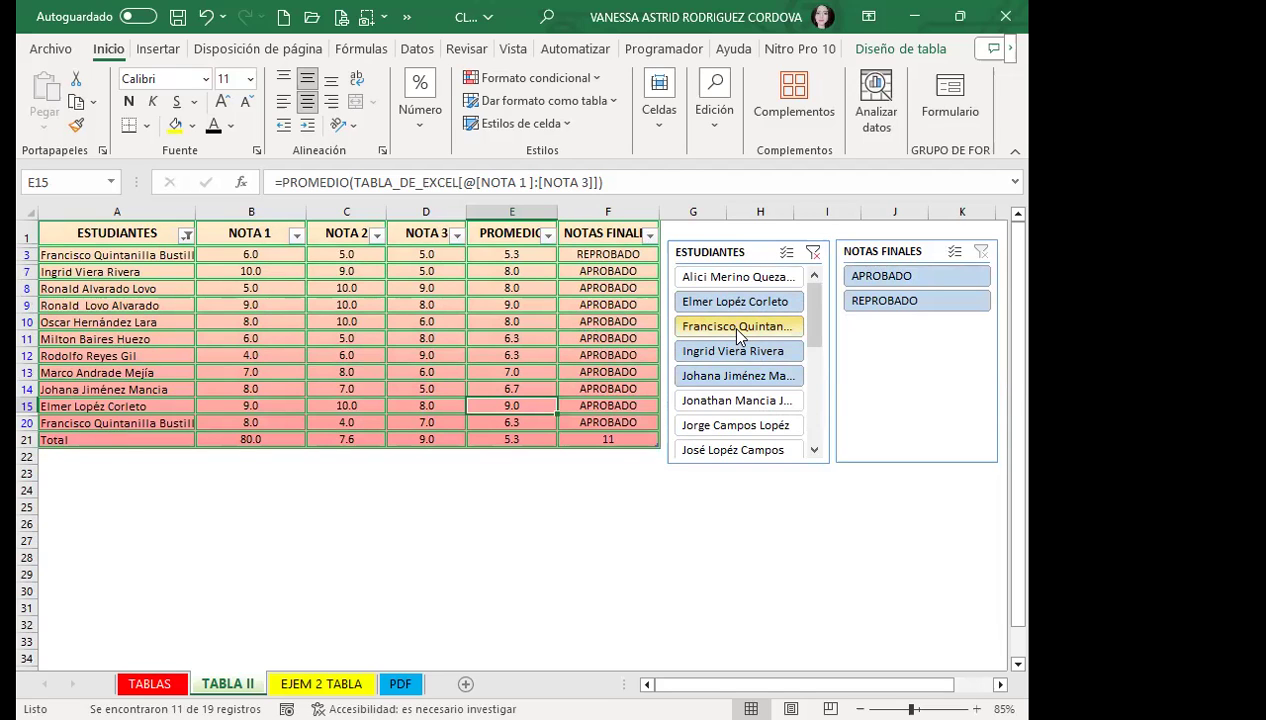
{"action": "left_click", "coordinate": [722, 328]}
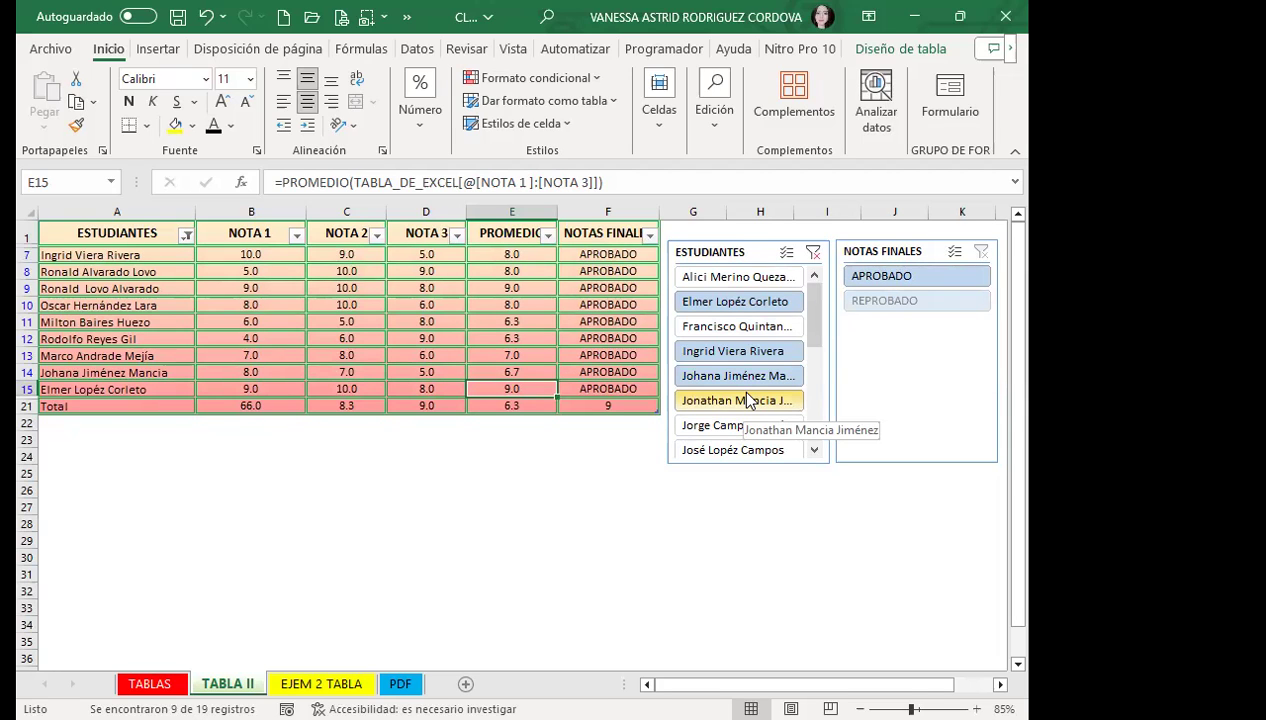
Step: Filter the table to individual students one by one, scrolling the slicer list
{"action": "left_click", "coordinate": [722, 280]}
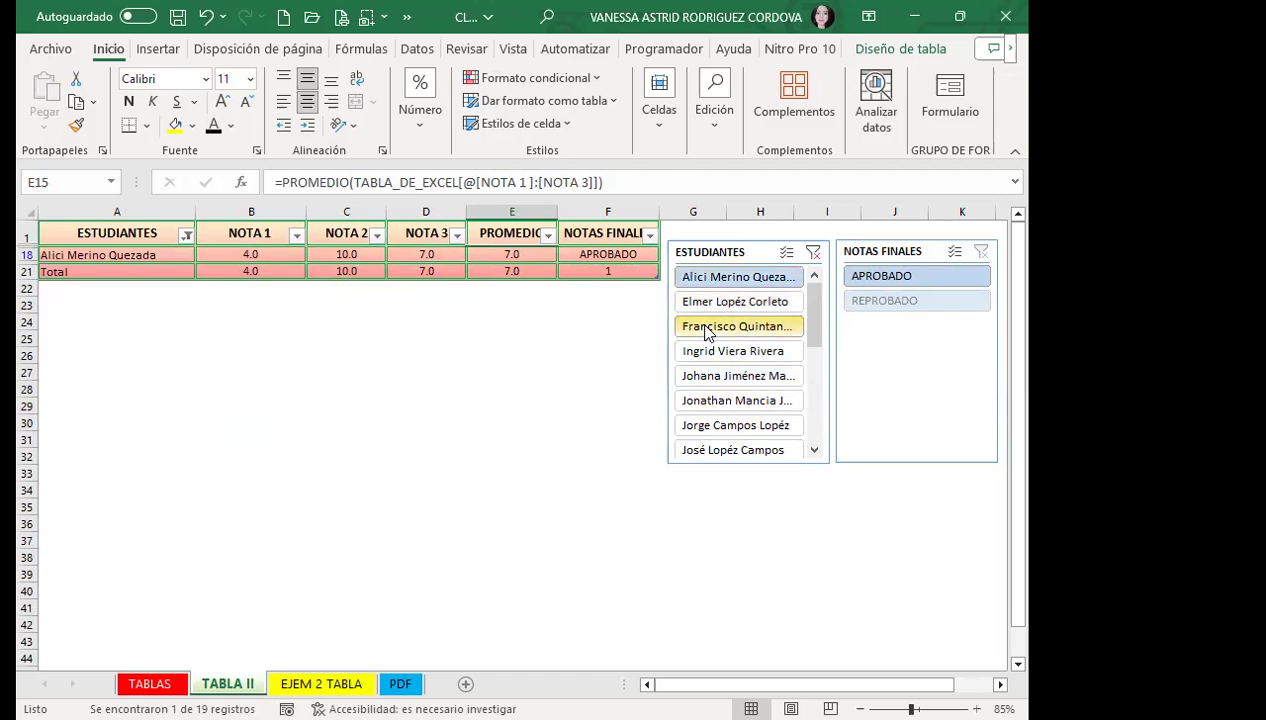
{"action": "left_click", "coordinate": [708, 329]}
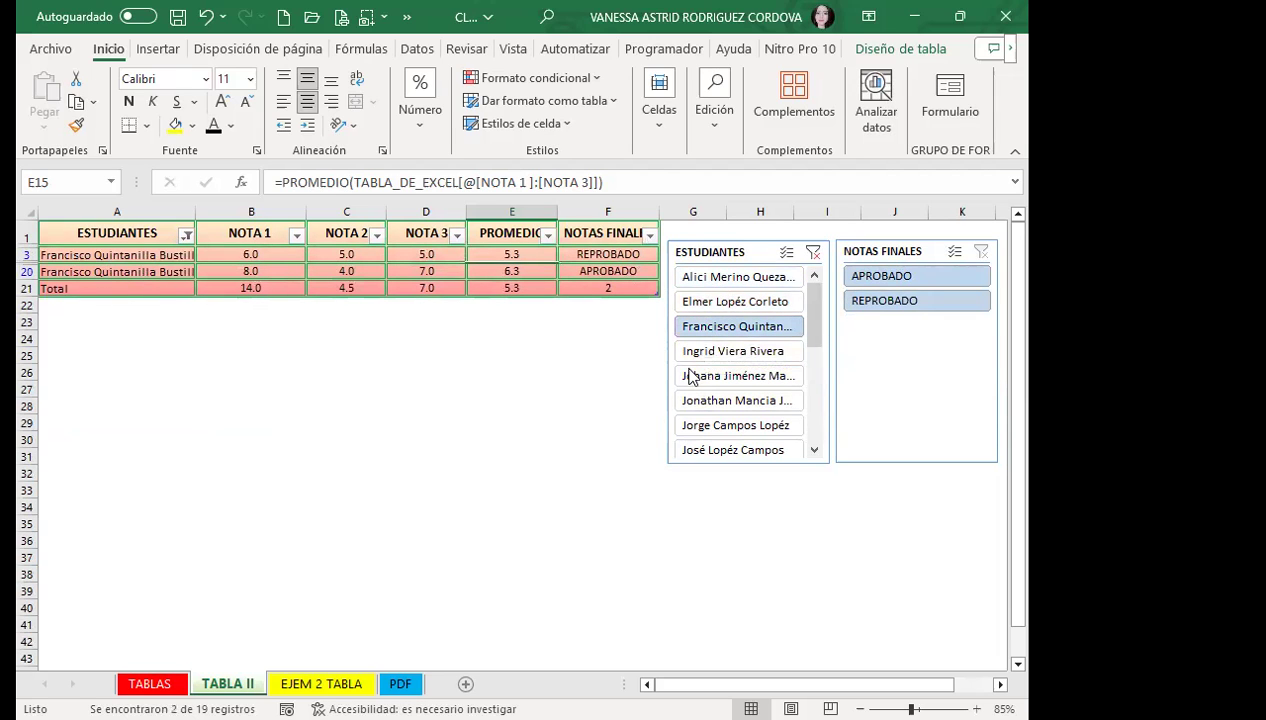
{"action": "left_click", "coordinate": [692, 405]}
{"action": "left_click", "coordinate": [710, 430]}
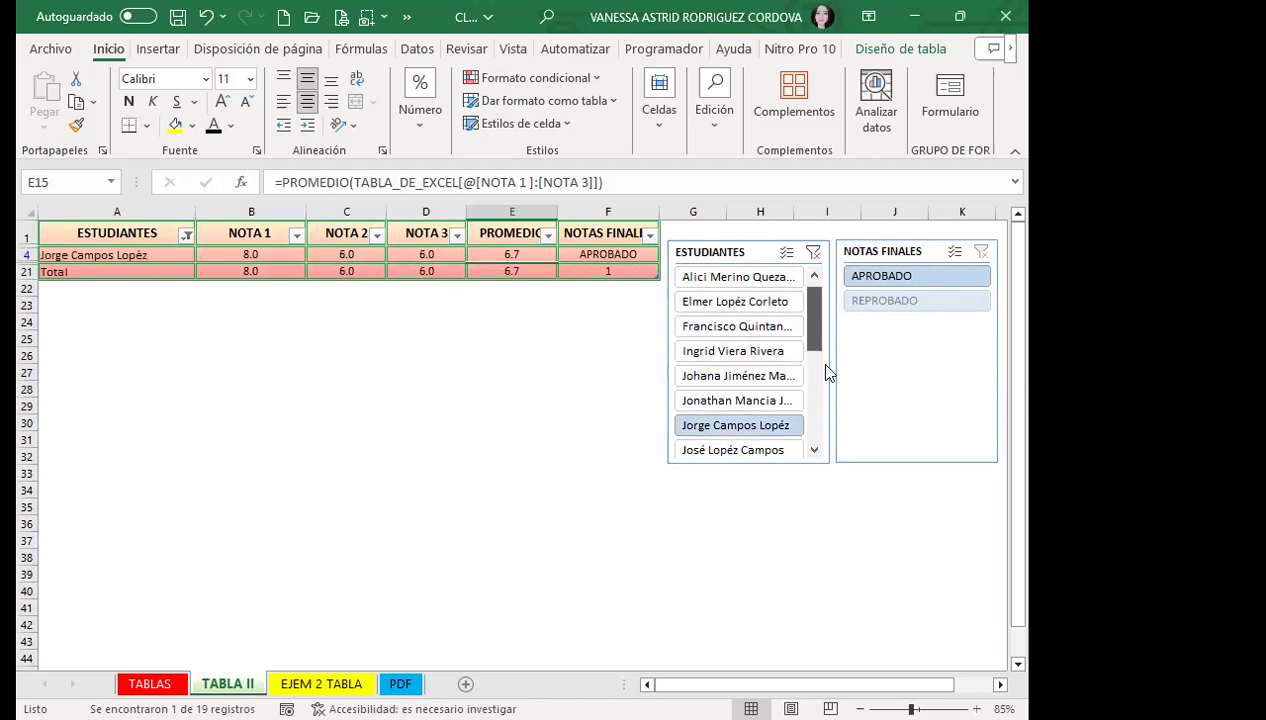
{"action": "scroll", "coordinate": [760, 380], "scroll_direction": "down", "scroll_amount": 2}
{"action": "left_click", "coordinate": [725, 376]}
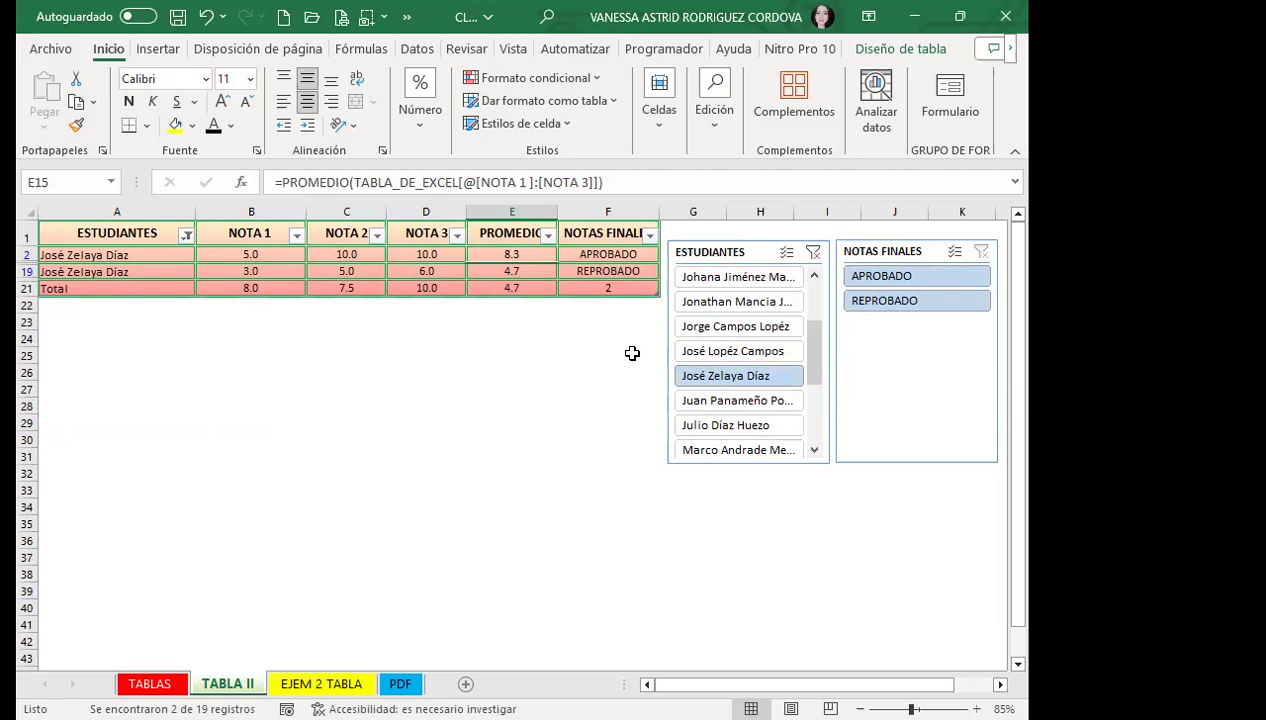
{"action": "left_click", "coordinate": [714, 427]}
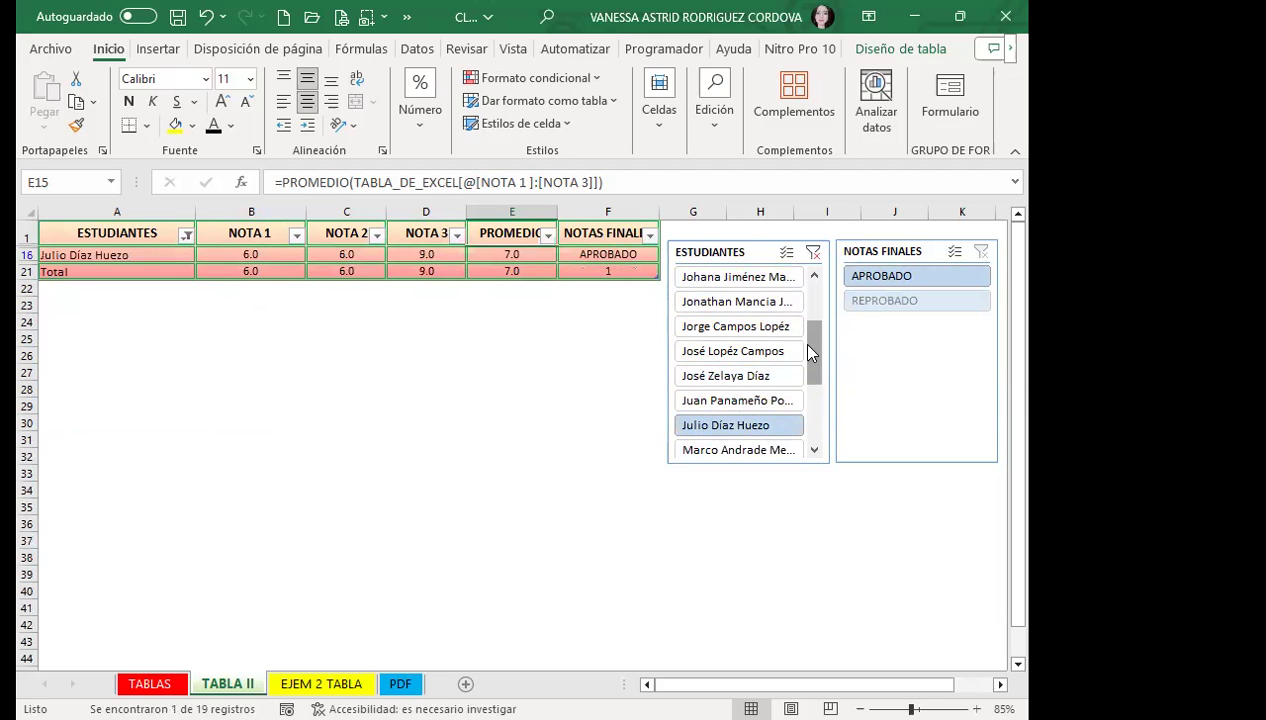
{"action": "scroll", "coordinate": [800, 372], "scroll_direction": "down", "scroll_amount": 2}
Step: Keep filtering to one student at a time, ending on a single student averaging 7.0
{"action": "left_click", "coordinate": [736, 402]}
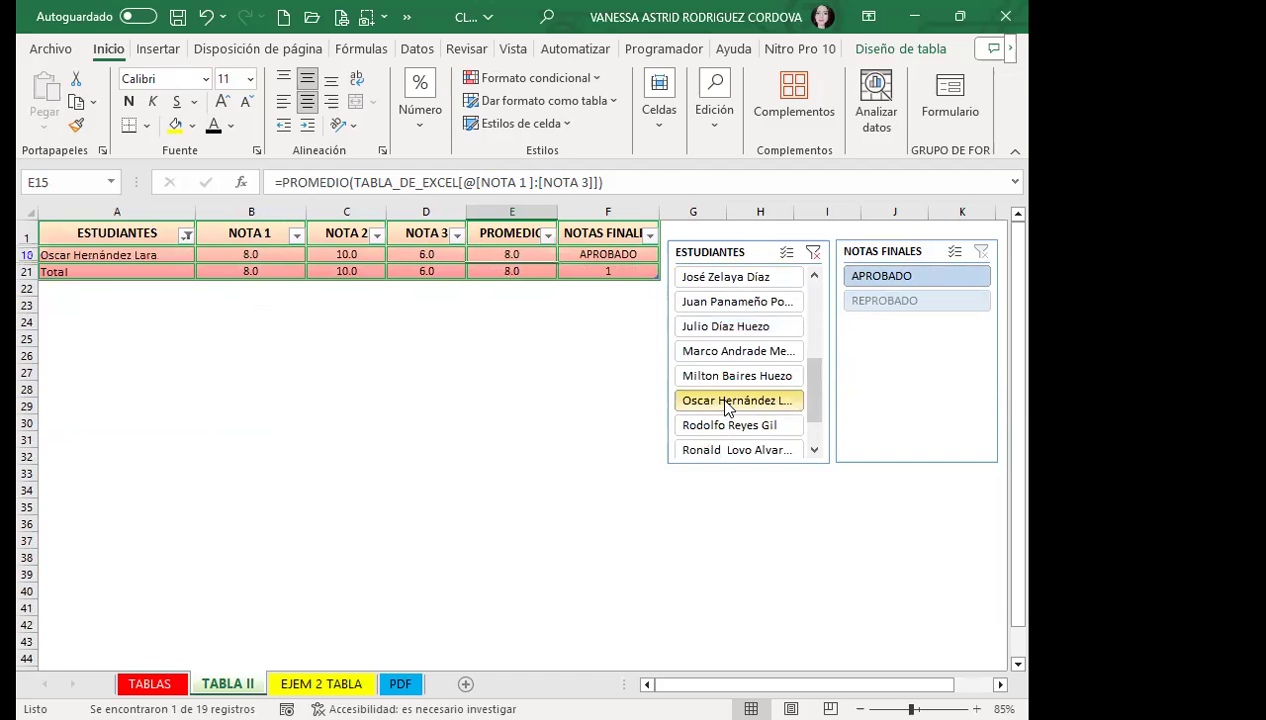
{"action": "left_click", "coordinate": [722, 426]}
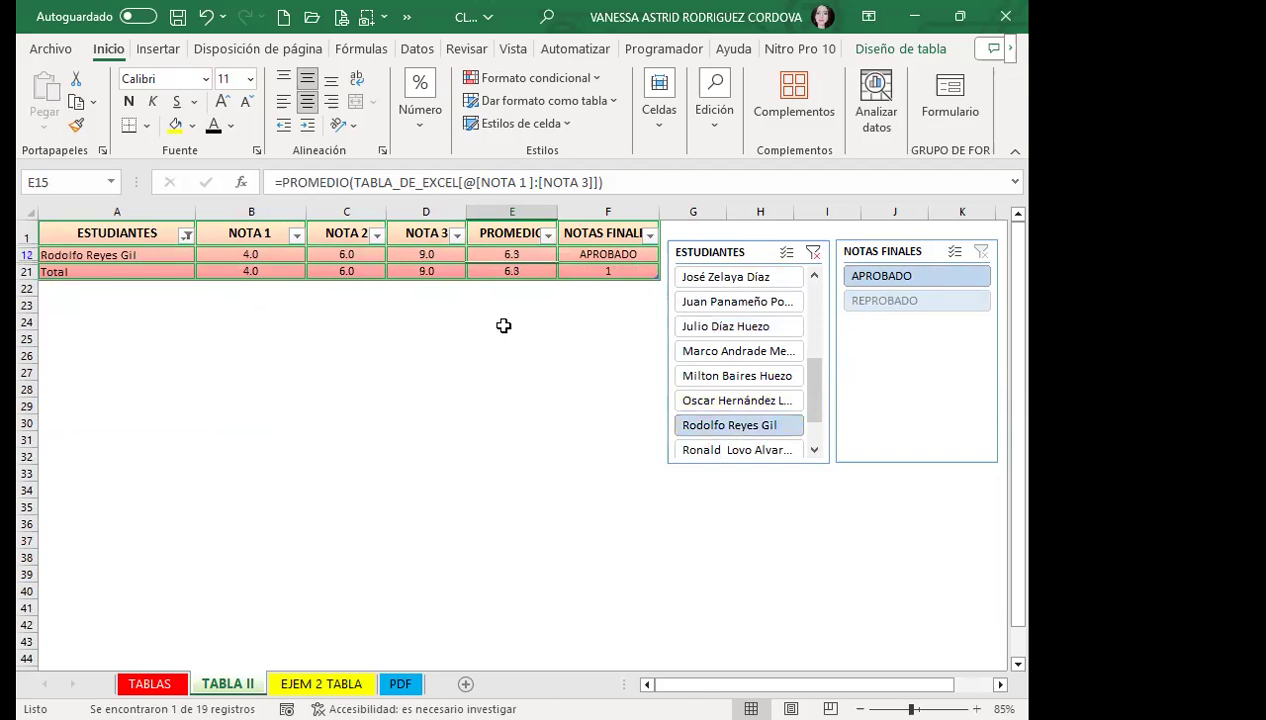
{"action": "left_click", "coordinate": [713, 455]}
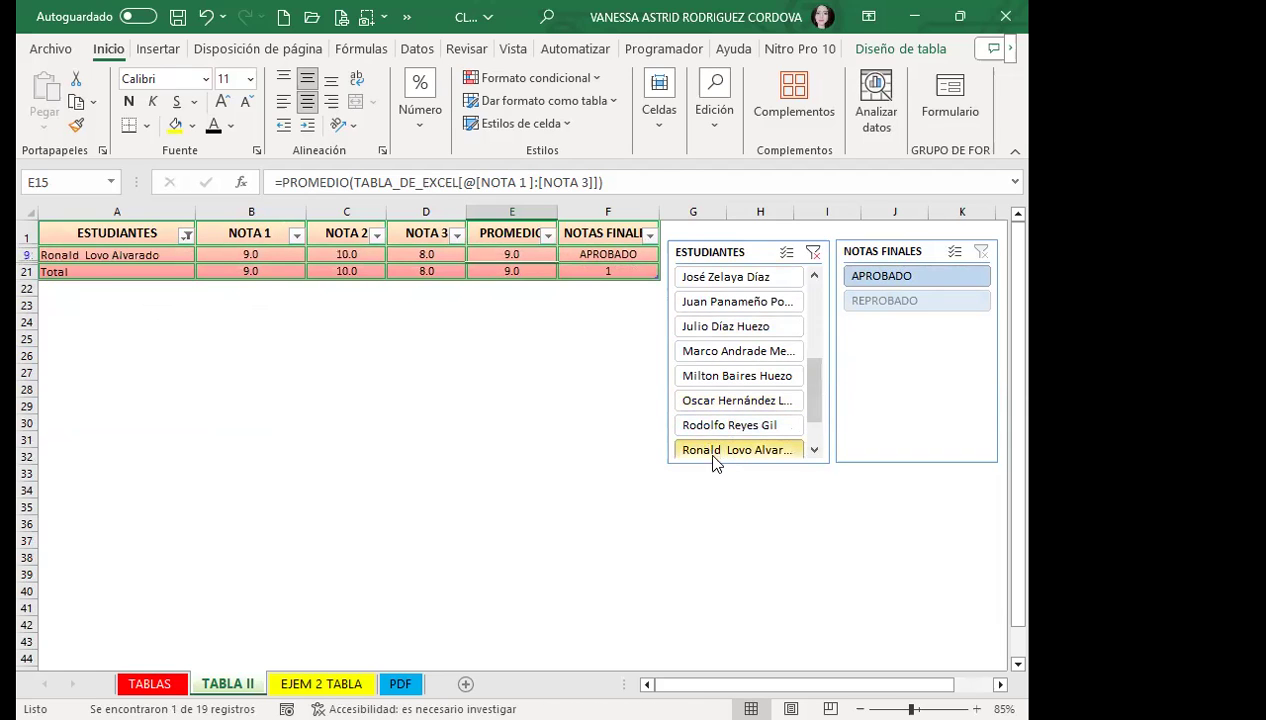
{"action": "left_click", "coordinate": [815, 451]}
{"action": "left_click", "coordinate": [815, 451]}
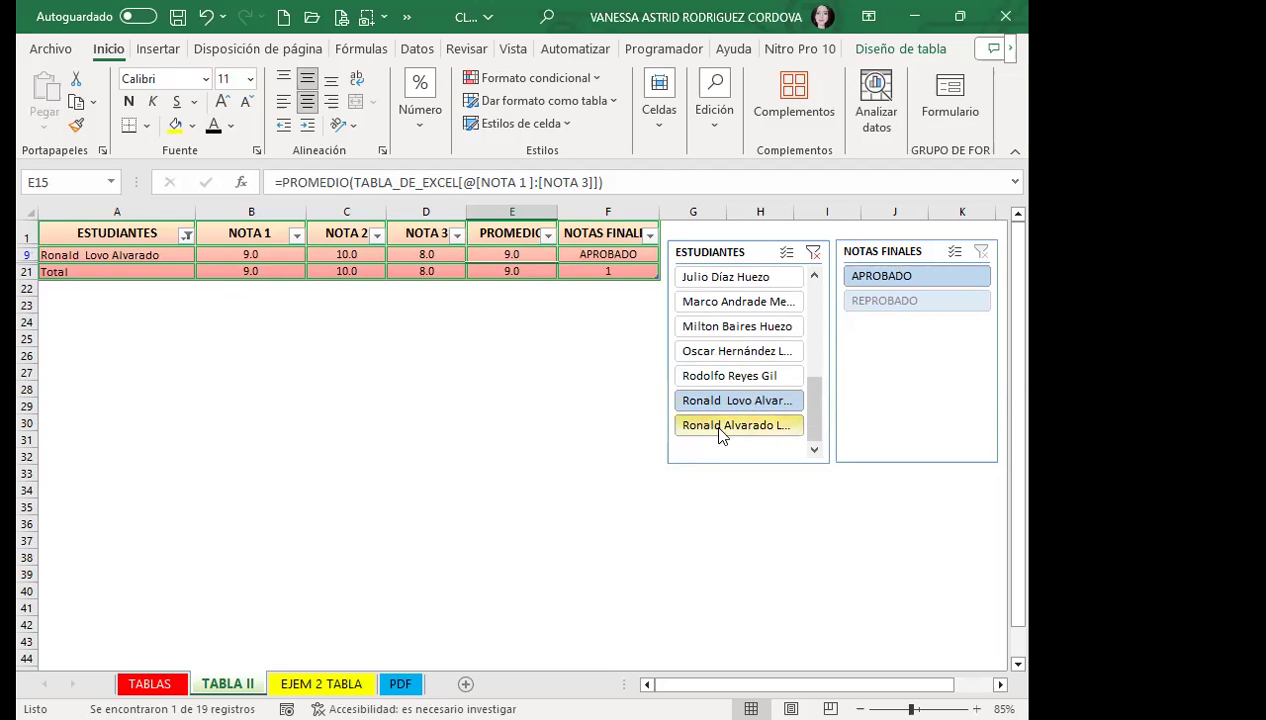
{"action": "left_click", "coordinate": [708, 428]}
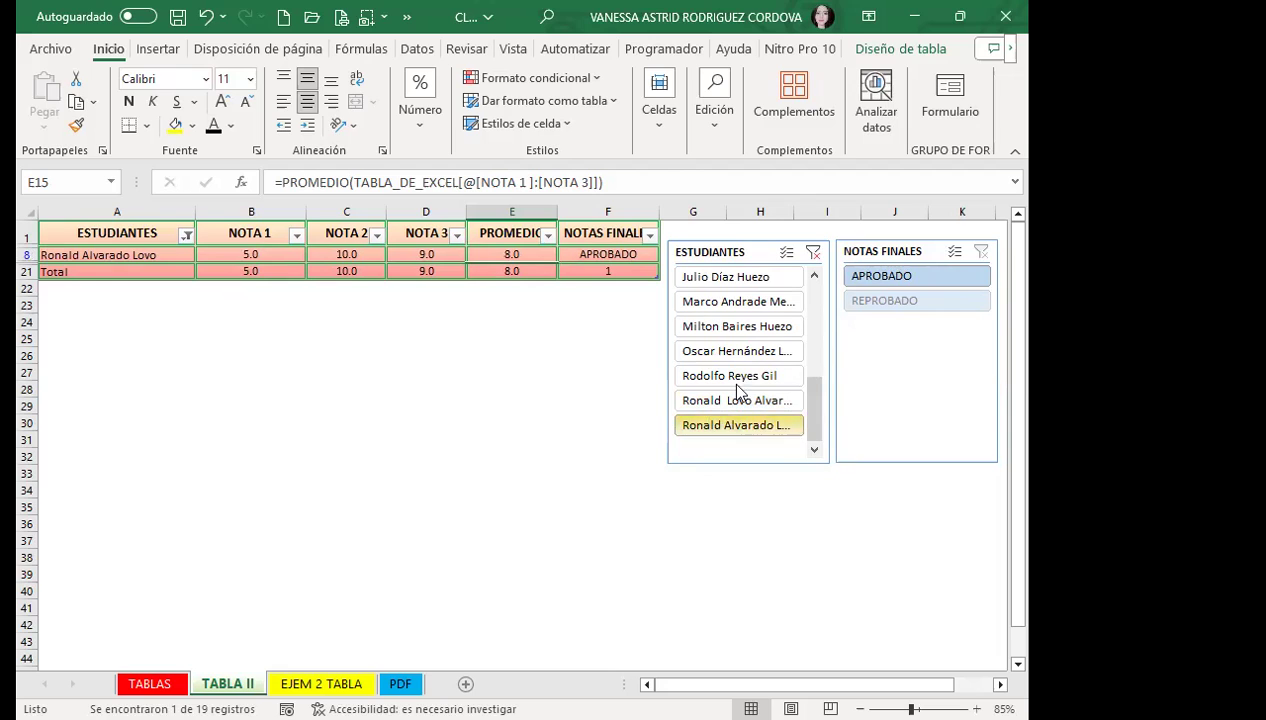
{"action": "left_click", "coordinate": [727, 325]}
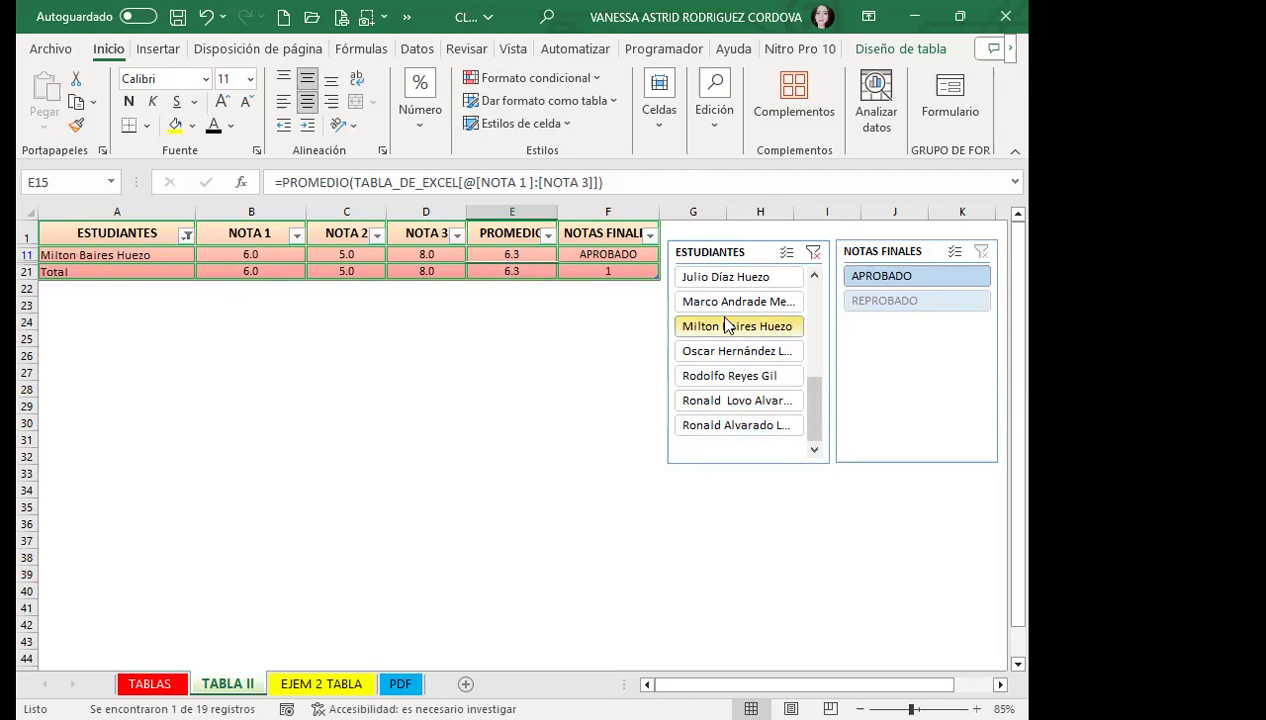
{"action": "left_click", "coordinate": [726, 301]}
{"action": "left_click", "coordinate": [726, 280]}
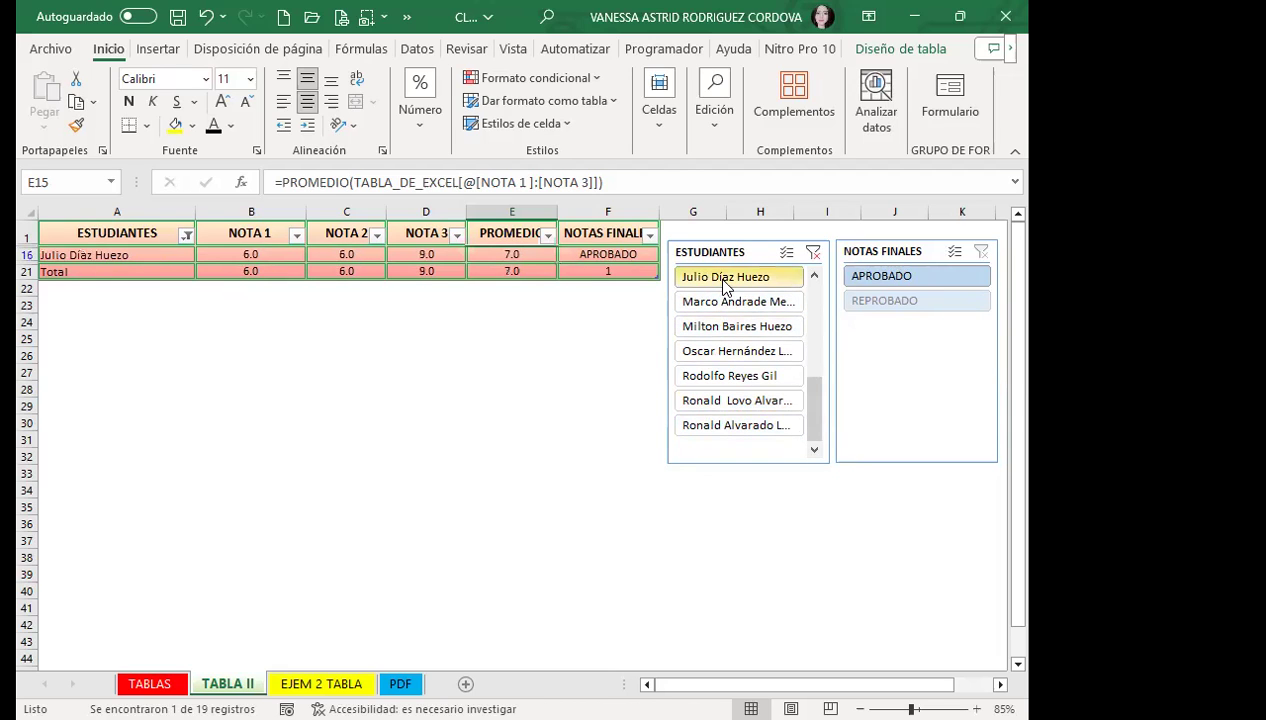
Step: Clear the ESTUDIANTES filter, pick APROBADO, and check the Total row count formula
{"action": "left_click", "coordinate": [813, 252]}
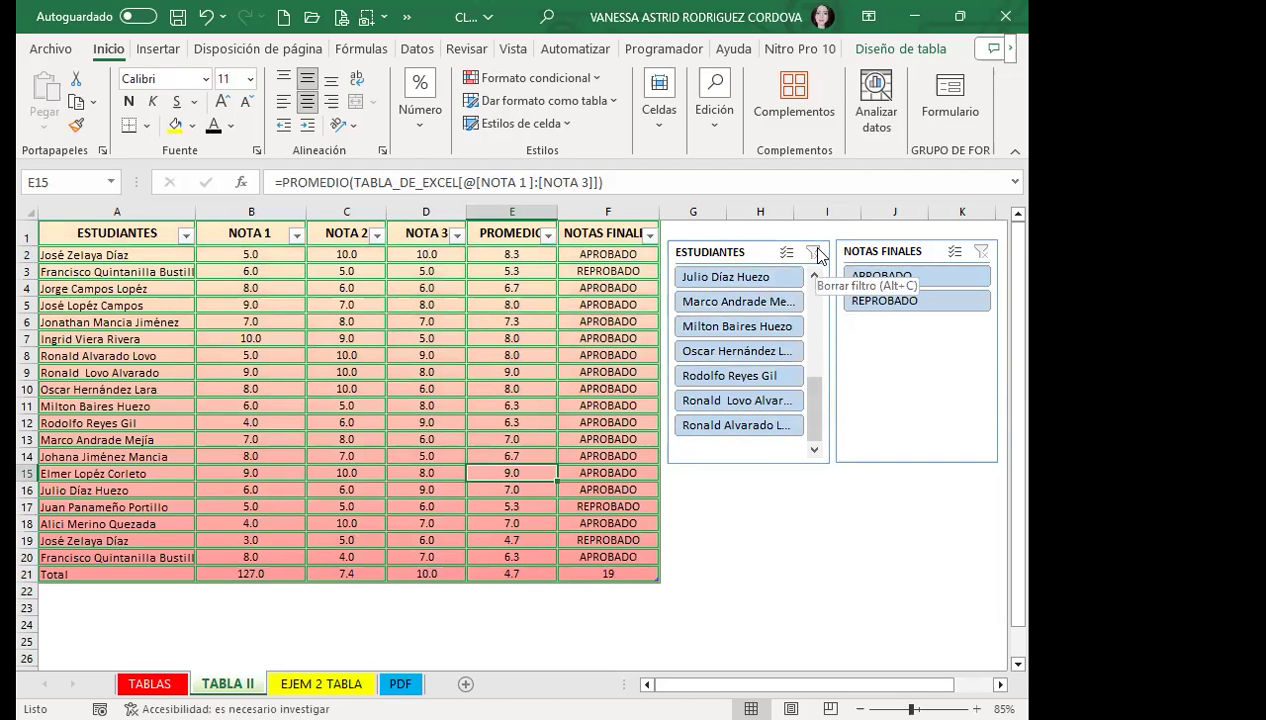
{"action": "left_click", "coordinate": [936, 278]}
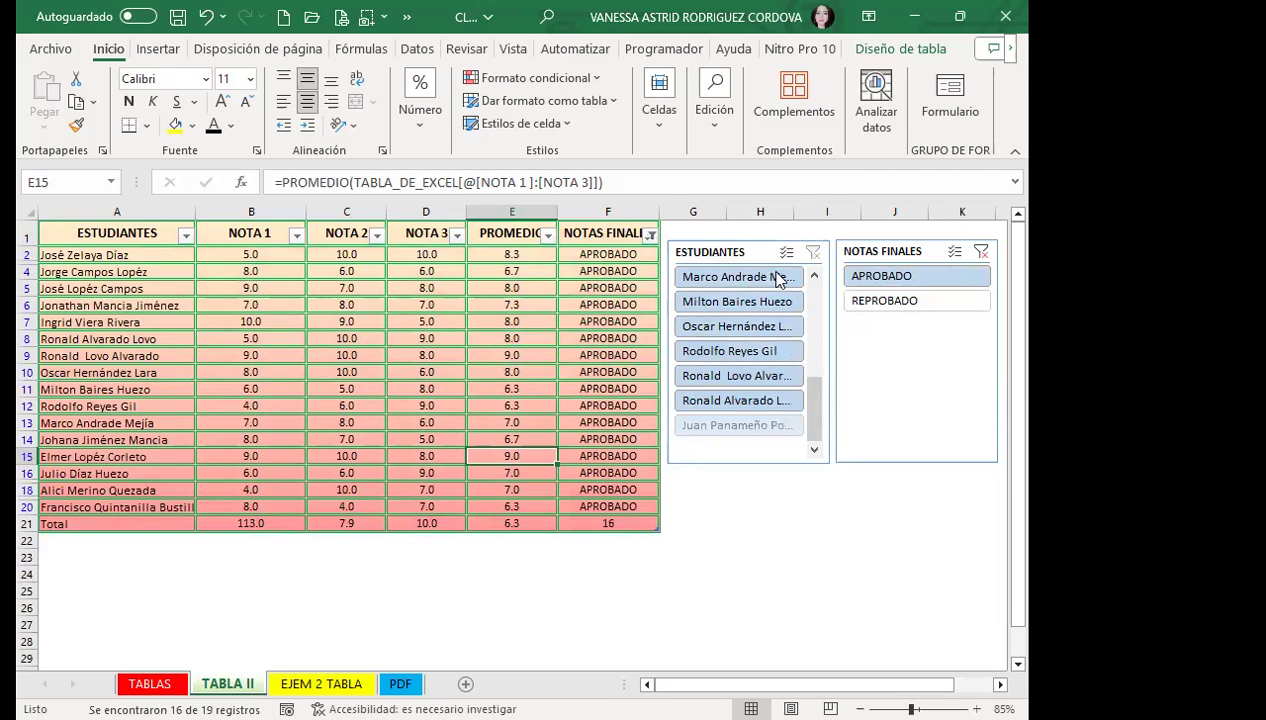
{"action": "left_click", "coordinate": [603, 523]}
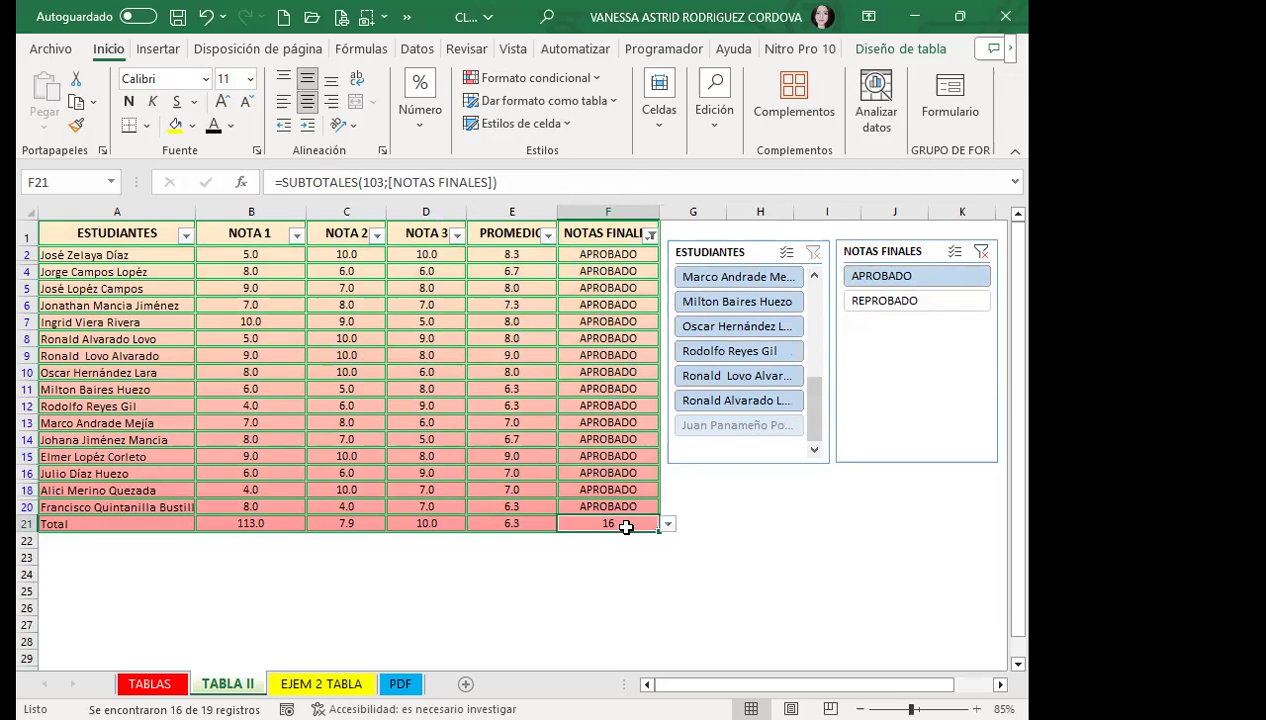
Step: Compare the REPROBADO students, then return to APROBADO, showing 16 of 19 records
{"action": "left_click", "coordinate": [879, 304]}
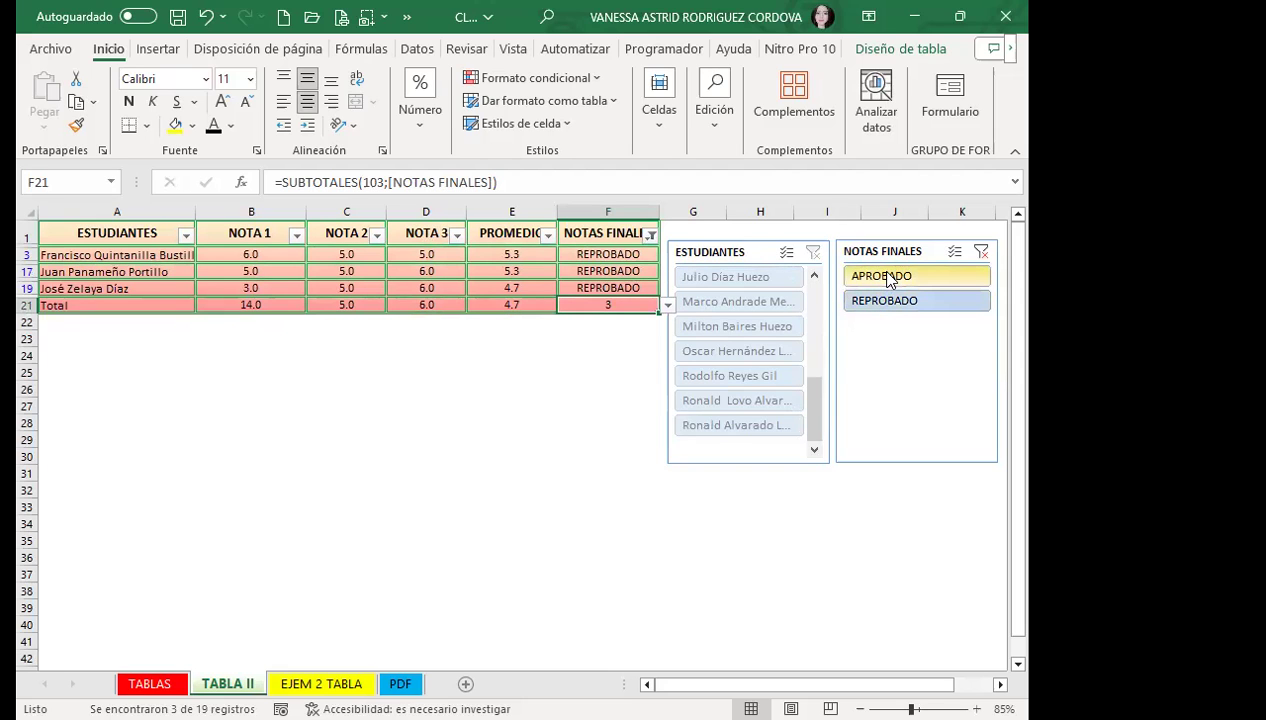
{"action": "left_click", "coordinate": [890, 281]}
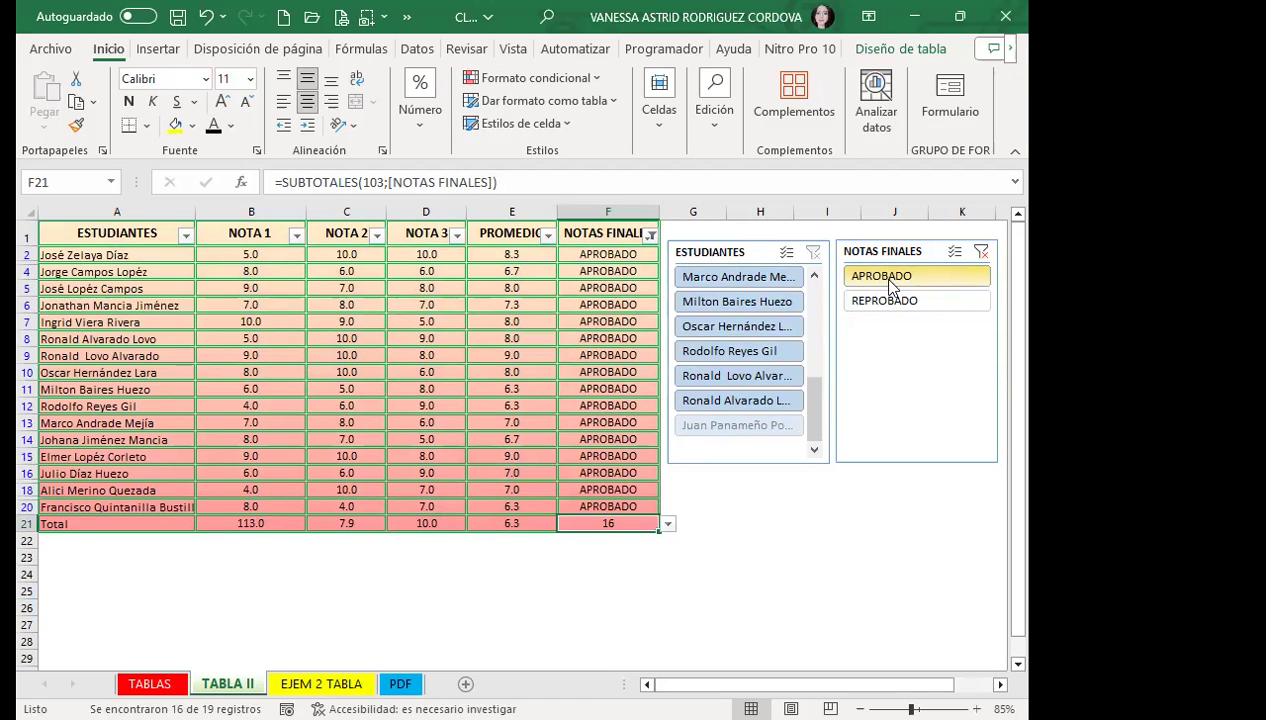
{"action": "left_click", "coordinate": [893, 301]}
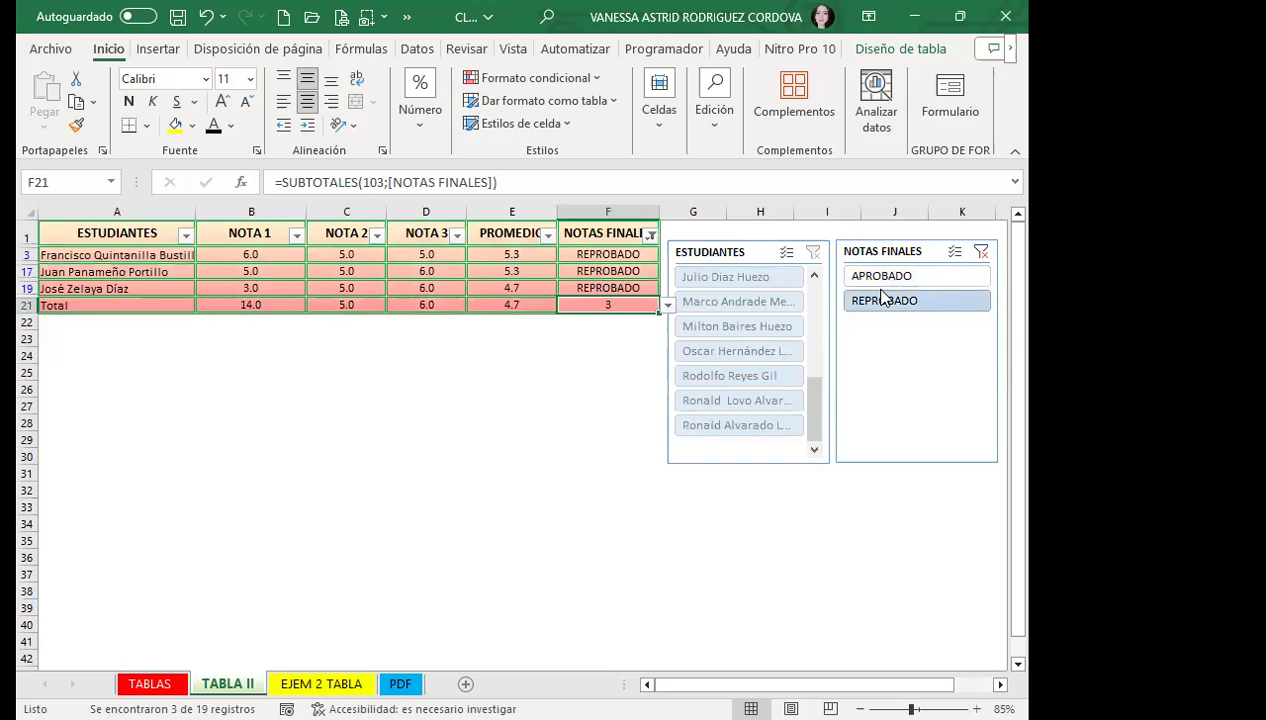
{"action": "left_click", "coordinate": [881, 278]}
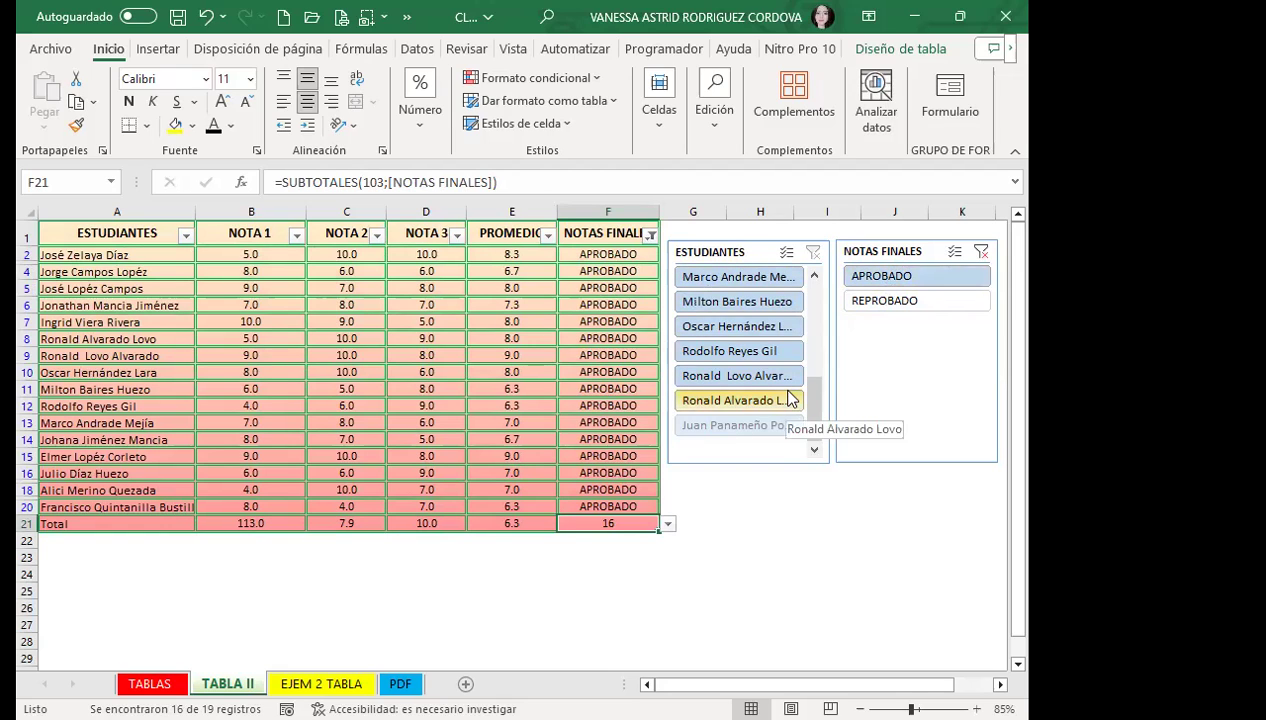
{"action": "left_click", "coordinate": [440, 321]}
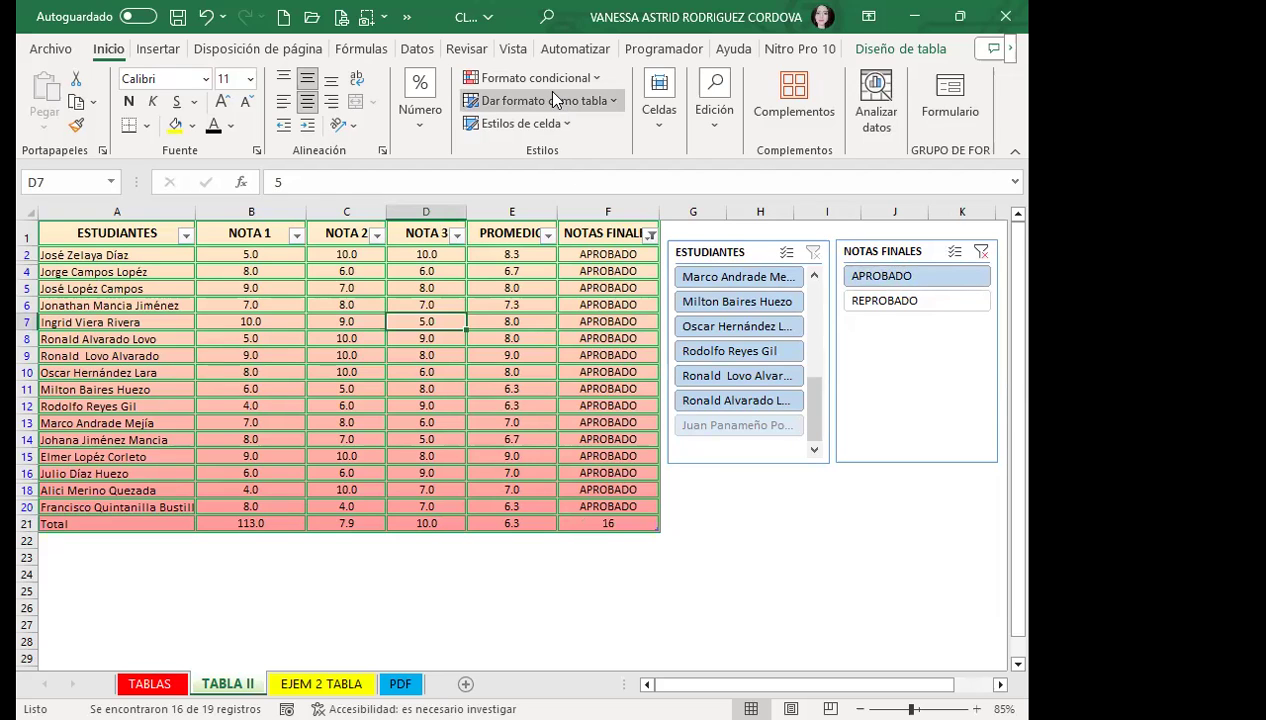
{"action": "left_click", "coordinate": [533, 78]}
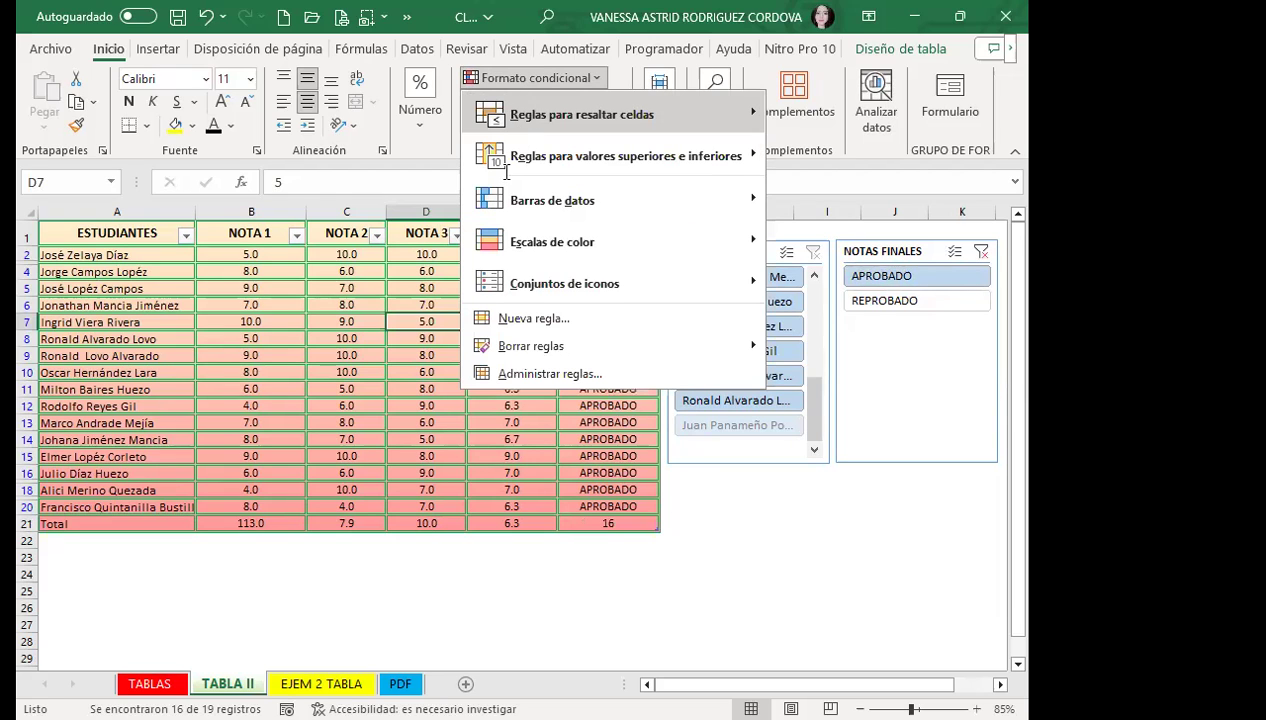
{"action": "key", "text": "Escape"}
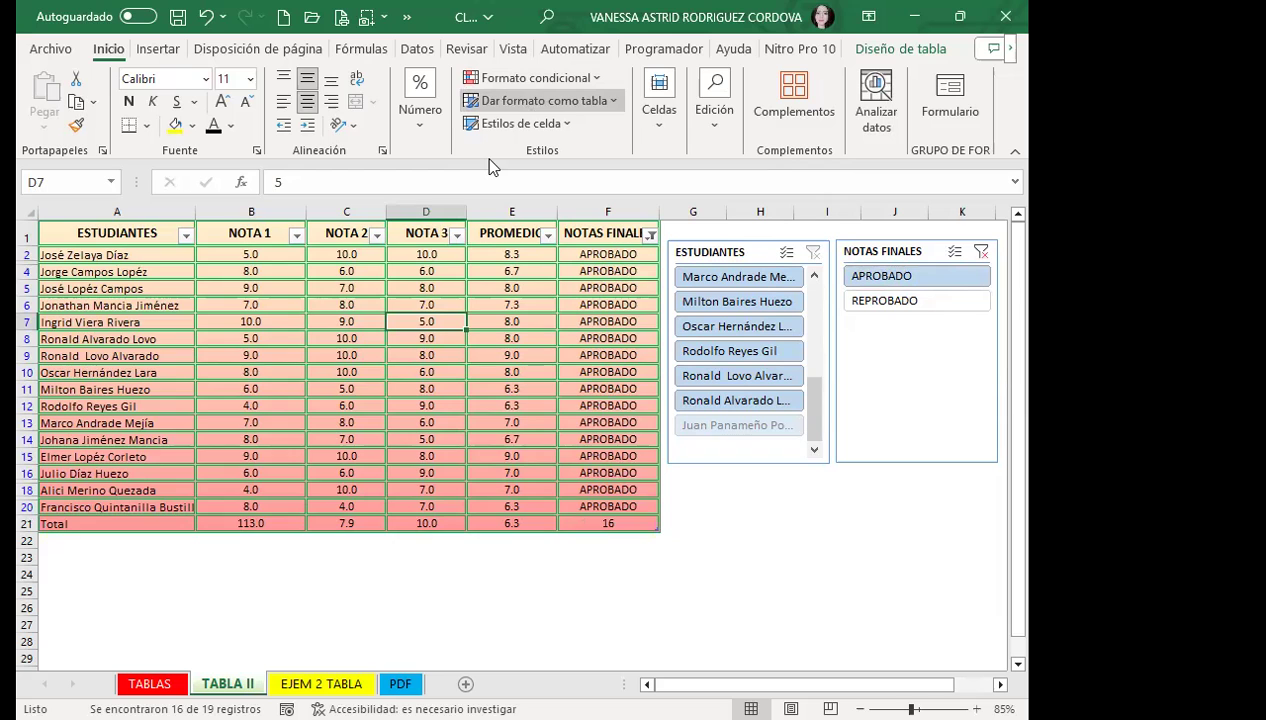
{"action": "left_click", "coordinate": [549, 104]}
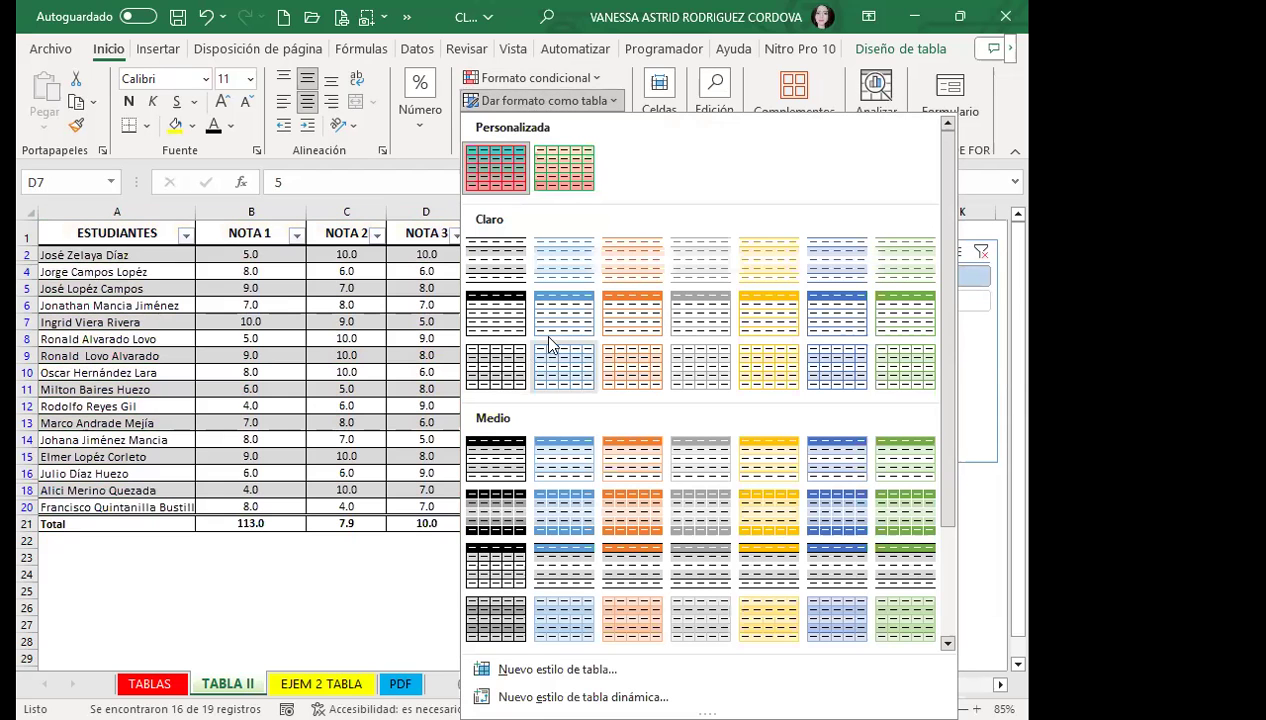
{"action": "left_click", "coordinate": [628, 386]}
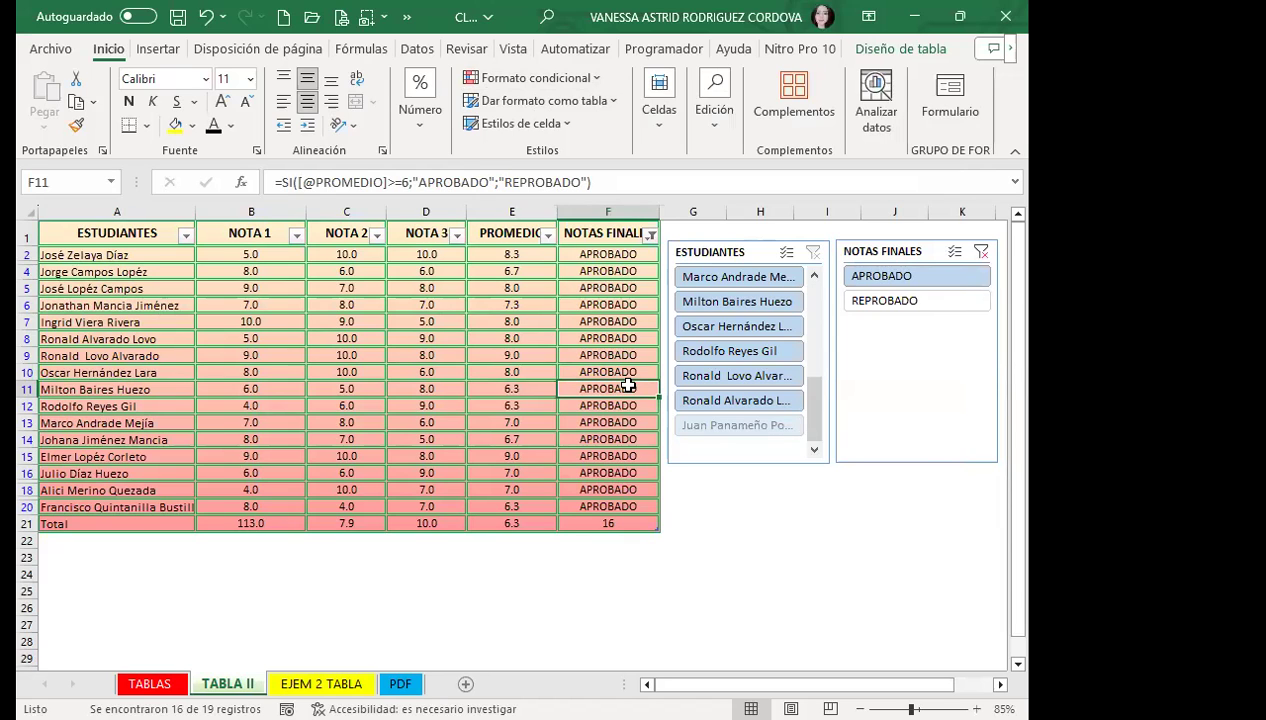
{"action": "left_click", "coordinate": [607, 102]}
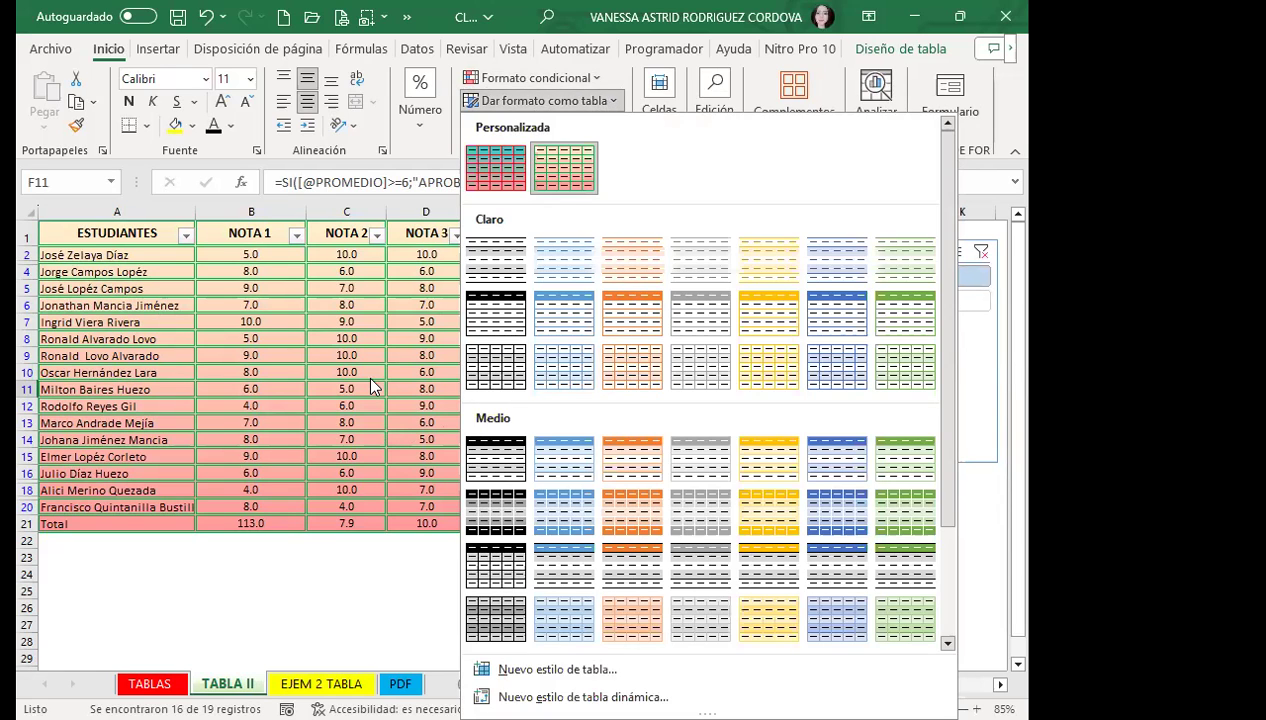
{"action": "left_click", "coordinate": [370, 386]}
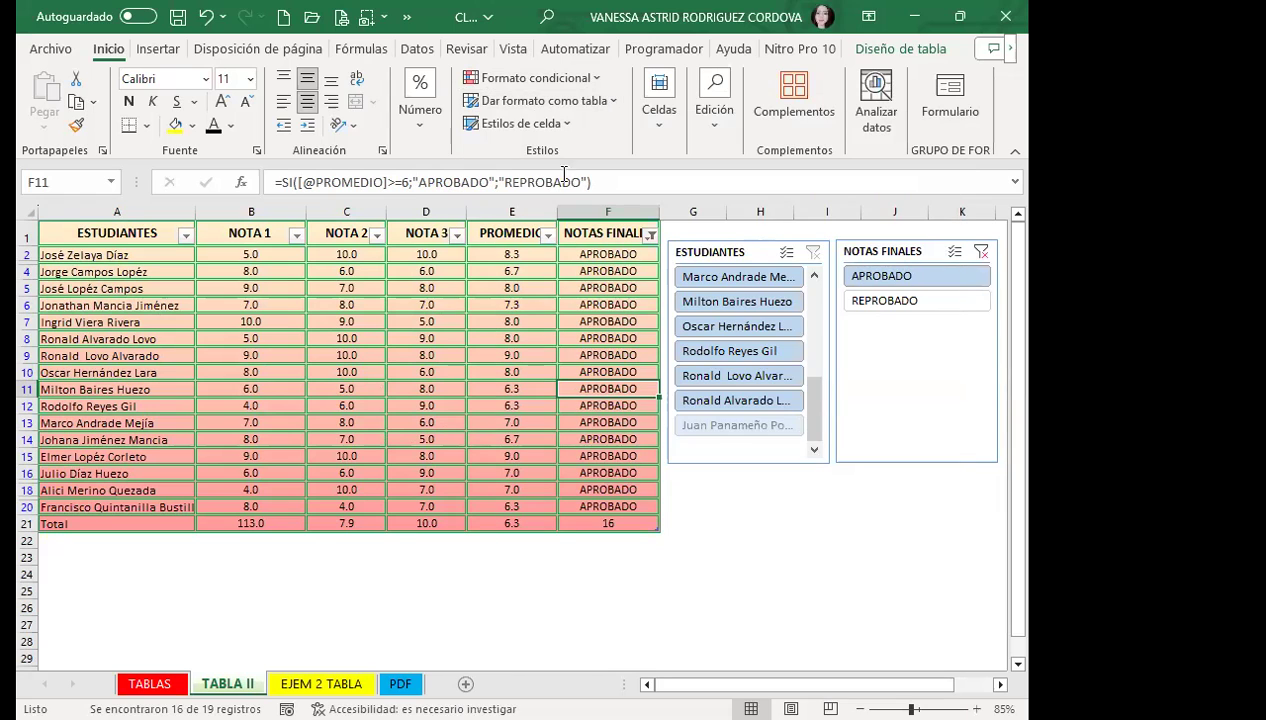
{"action": "left_click", "coordinate": [607, 104]}
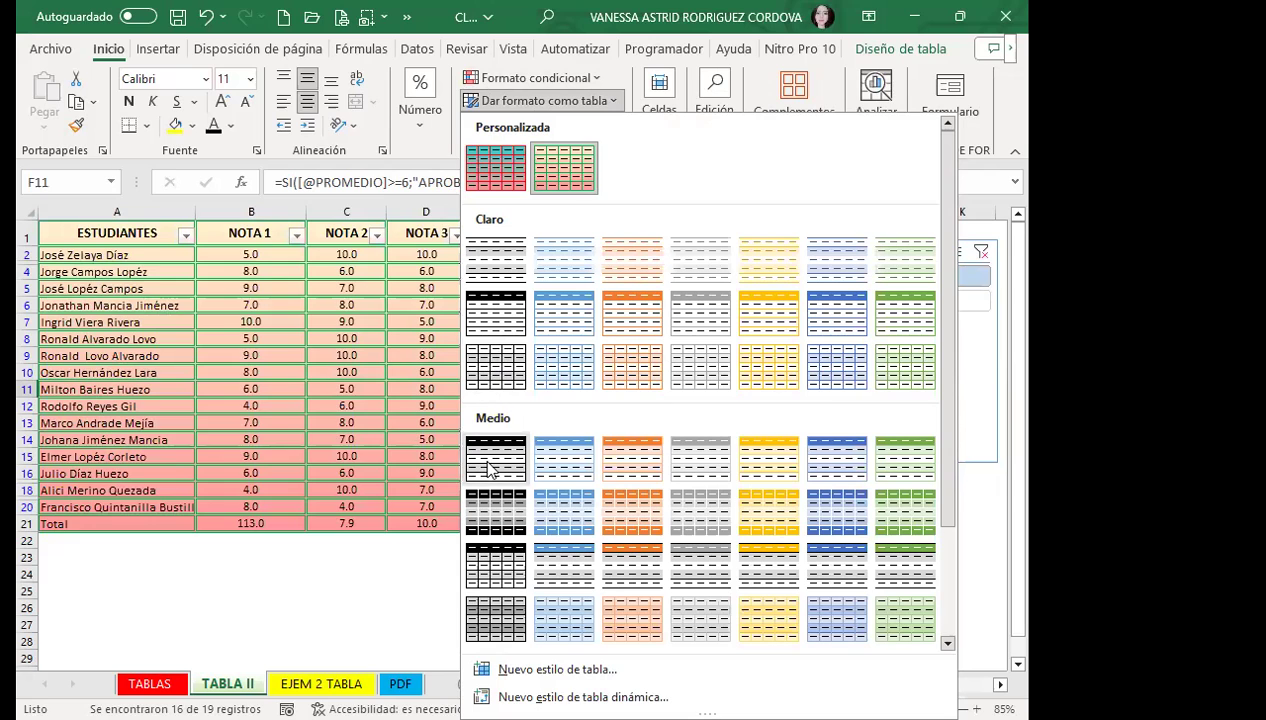
{"action": "left_click", "coordinate": [330, 422]}
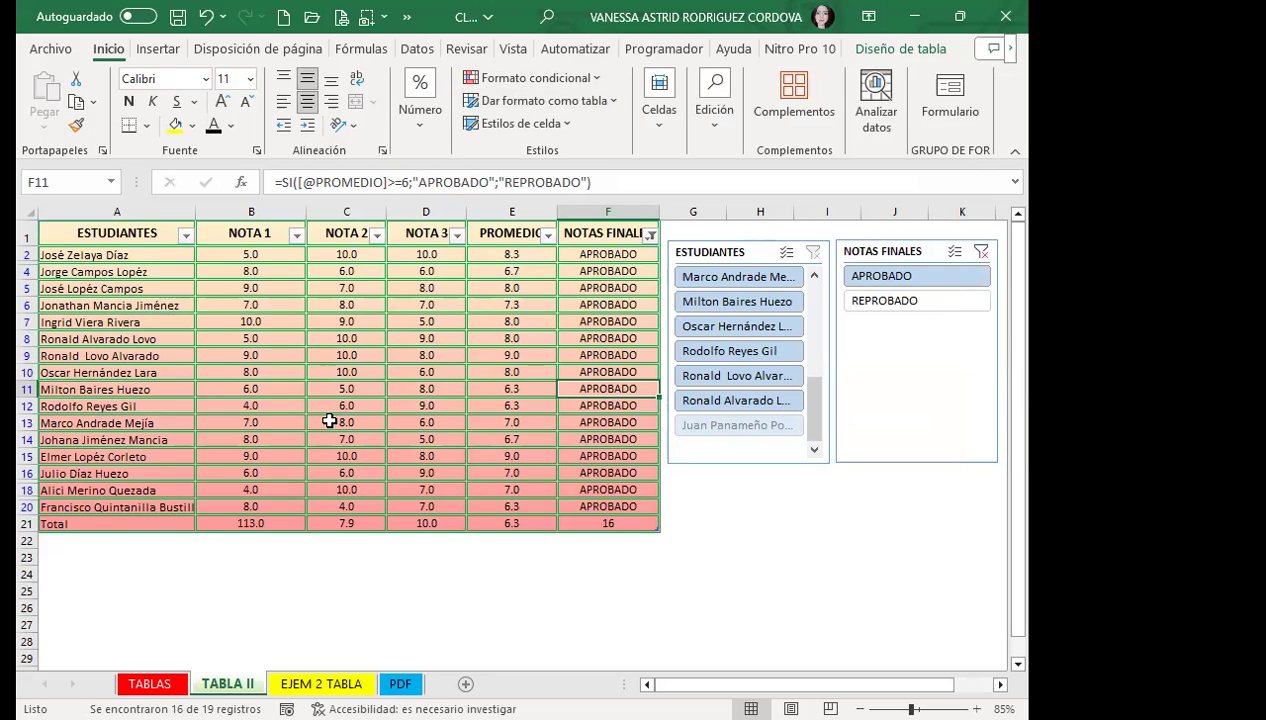
{"action": "left_click", "coordinate": [330, 422]}
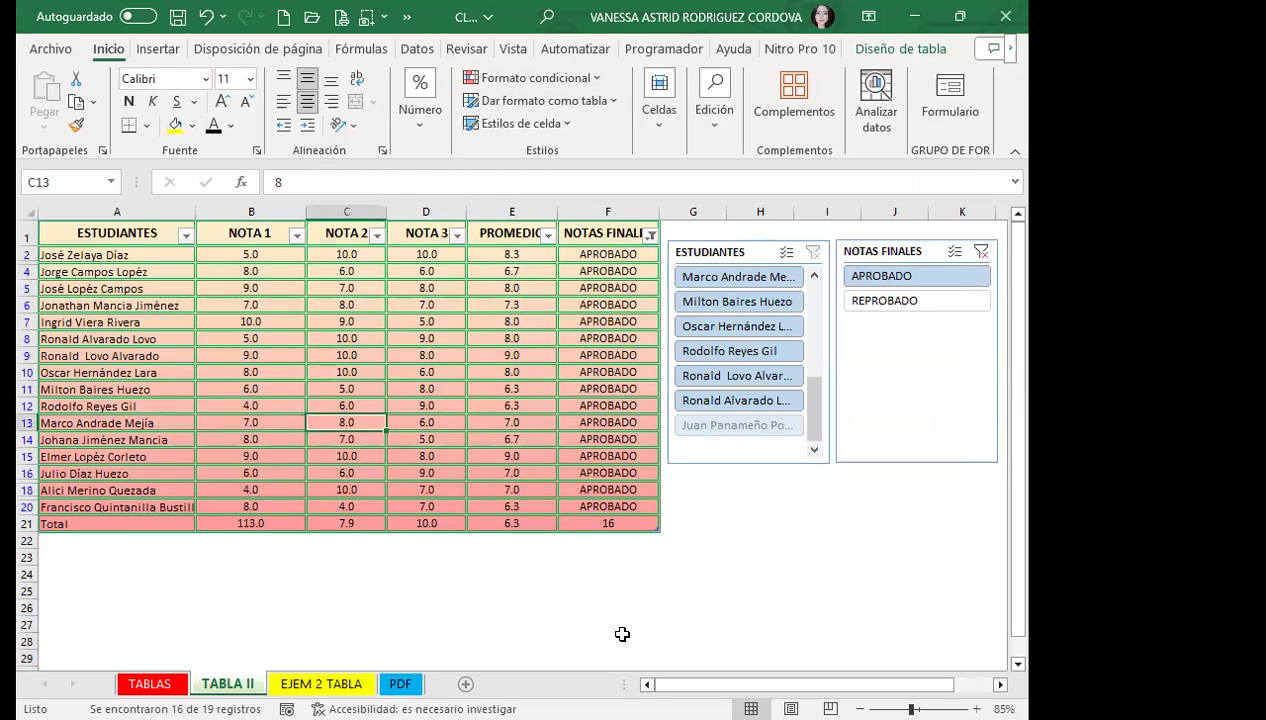
Step: On the EJEM 2 TABLA sheet, start a new custom table style from the table styles gallery
{"action": "left_click", "coordinate": [330, 686]}
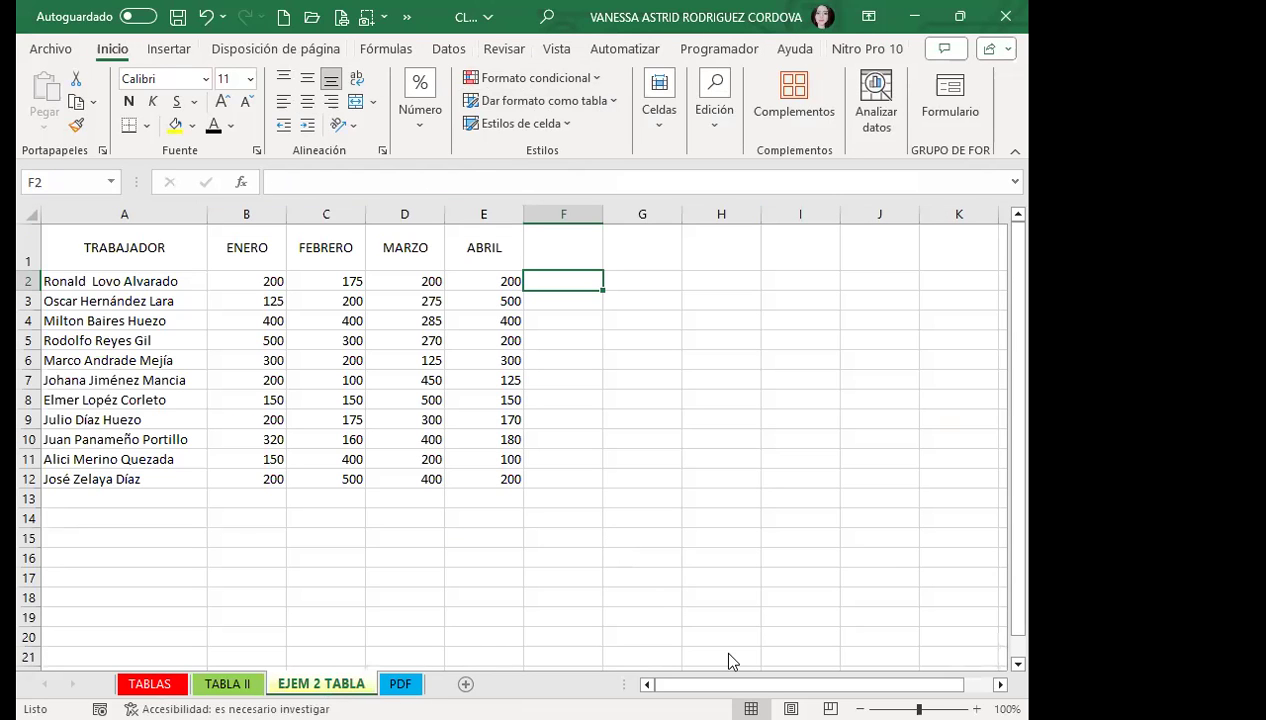
{"action": "left_click", "coordinate": [337, 357]}
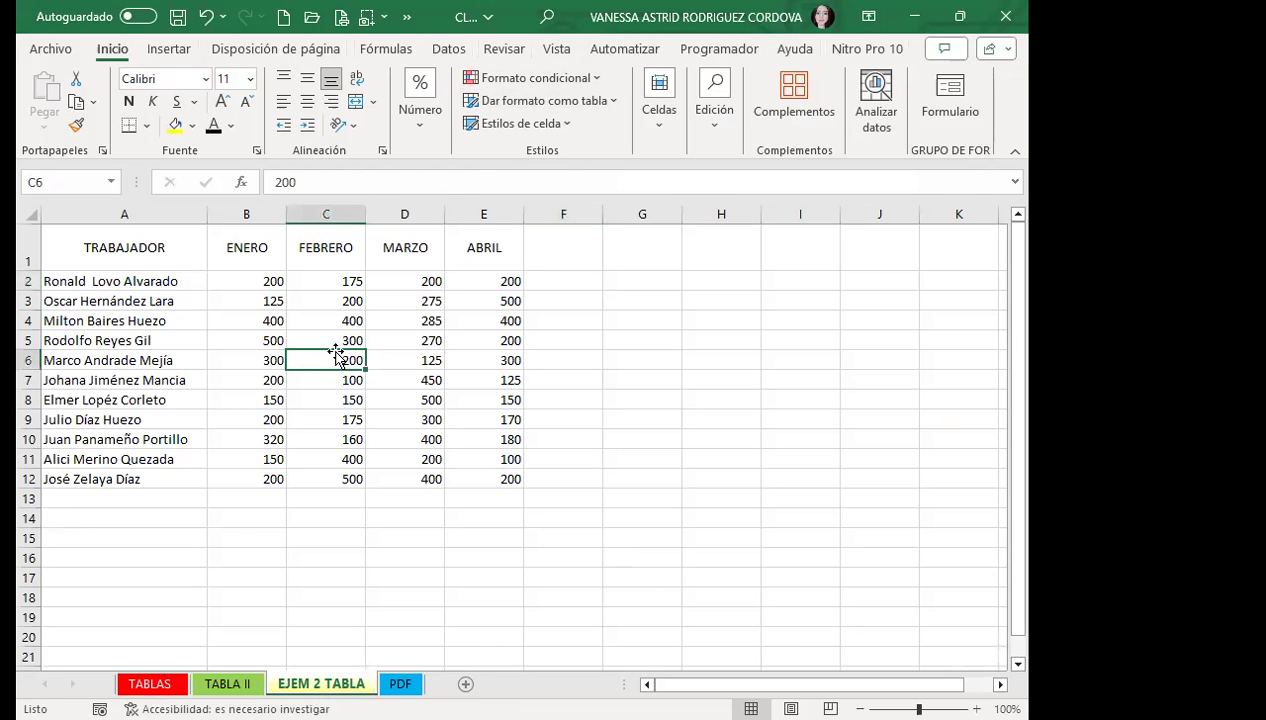
{"action": "left_click", "coordinate": [598, 80]}
{"action": "left_click", "coordinate": [598, 80]}
{"action": "left_click", "coordinate": [598, 101]}
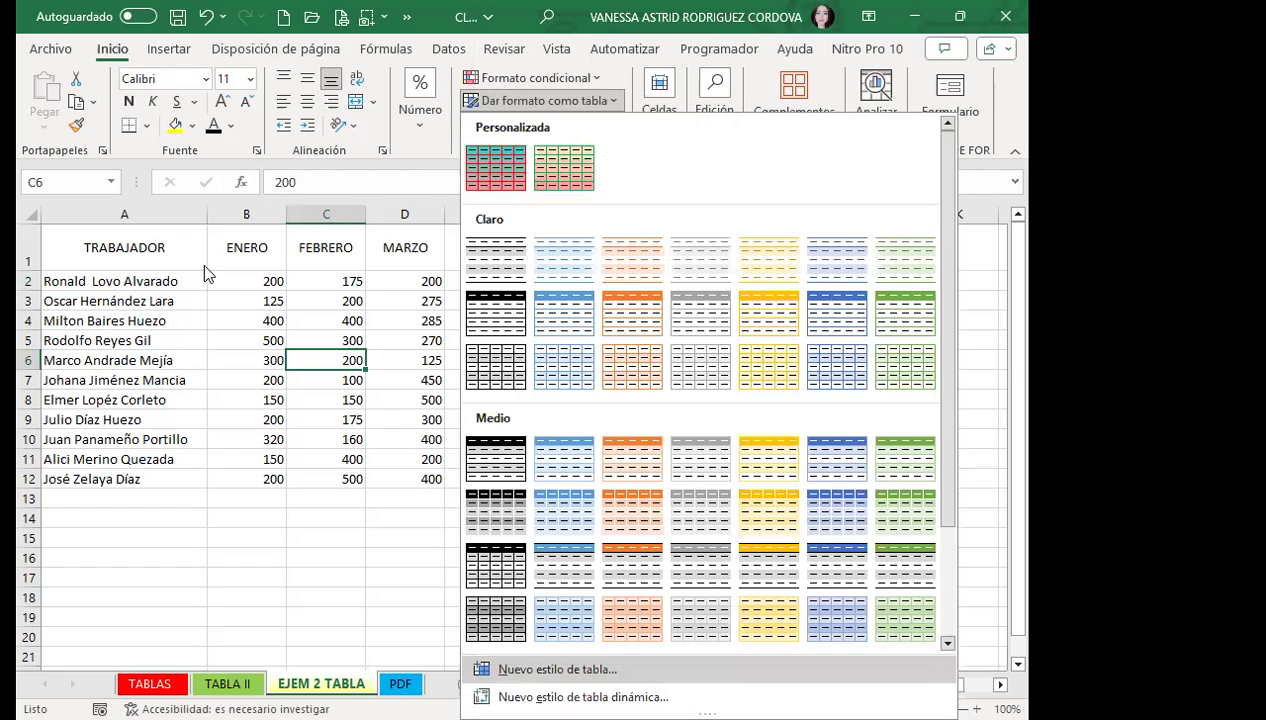
{"action": "key", "text": "Return"}
Step: Give the new style's whole-table element a green-to-blue gradient fill
{"action": "scroll", "coordinate": [397, 347], "scroll_direction": "down", "scroll_amount": 2}
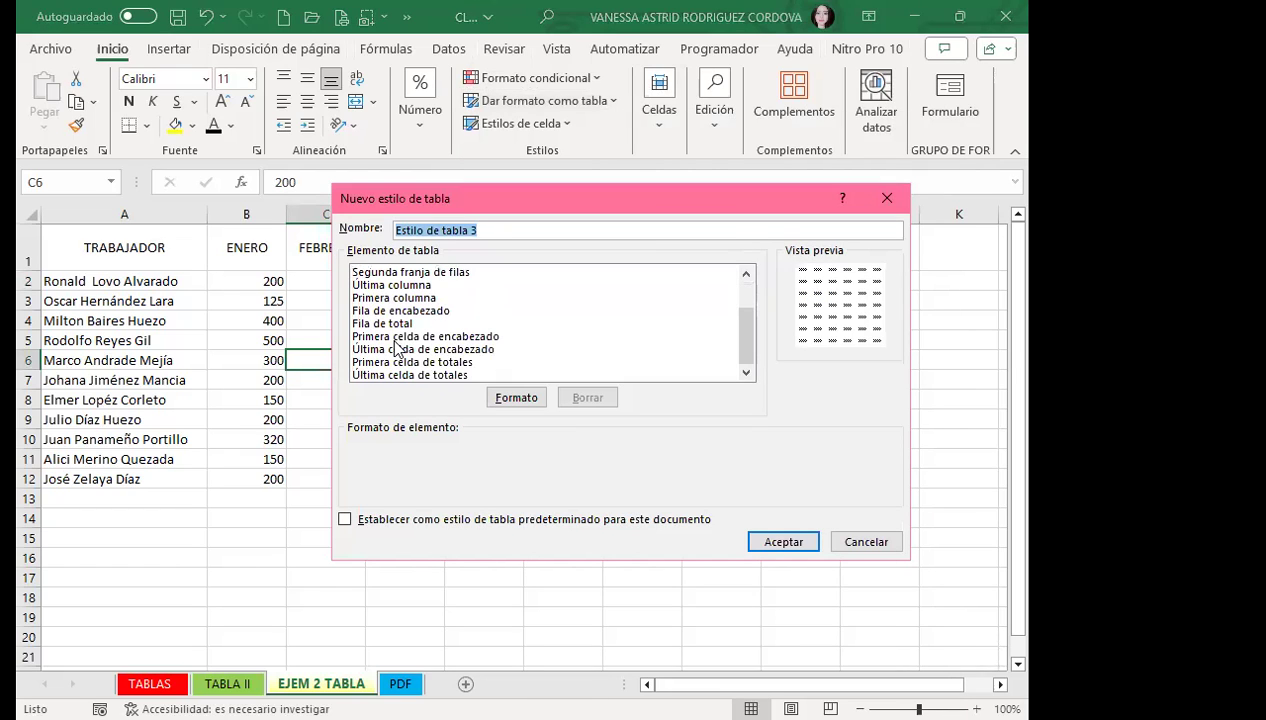
{"action": "scroll", "coordinate": [417, 352], "scroll_direction": "up", "scroll_amount": 3}
{"action": "left_click", "coordinate": [385, 274]}
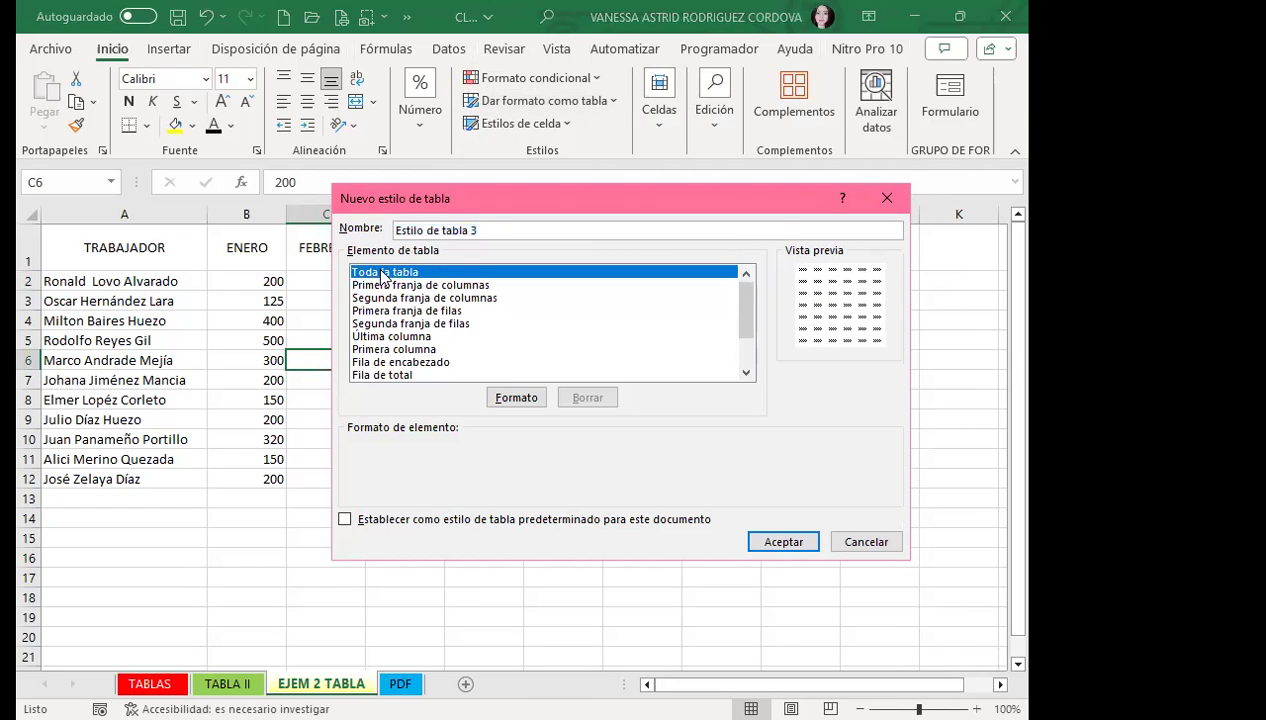
{"action": "left_click", "coordinate": [497, 395]}
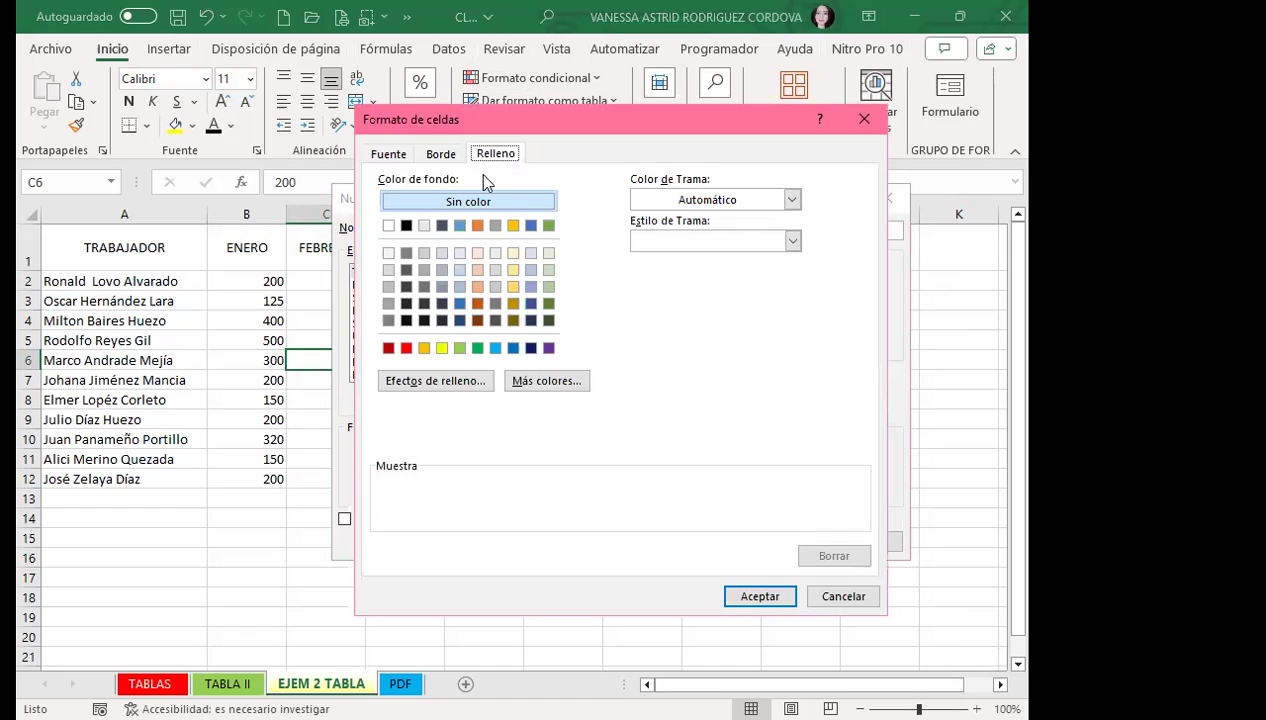
{"action": "left_click", "coordinate": [450, 386]}
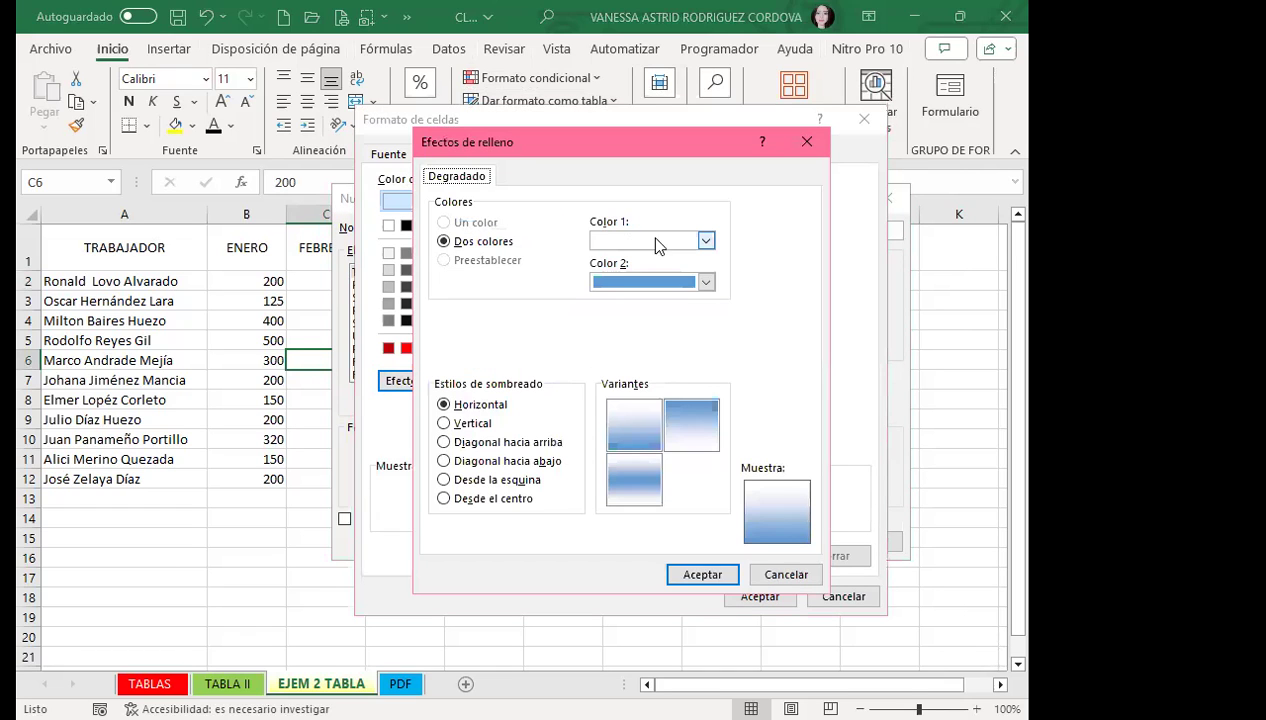
{"action": "left_click", "coordinate": [705, 240]}
{"action": "left_click", "coordinate": [642, 514]}
{"action": "left_click", "coordinate": [511, 324]}
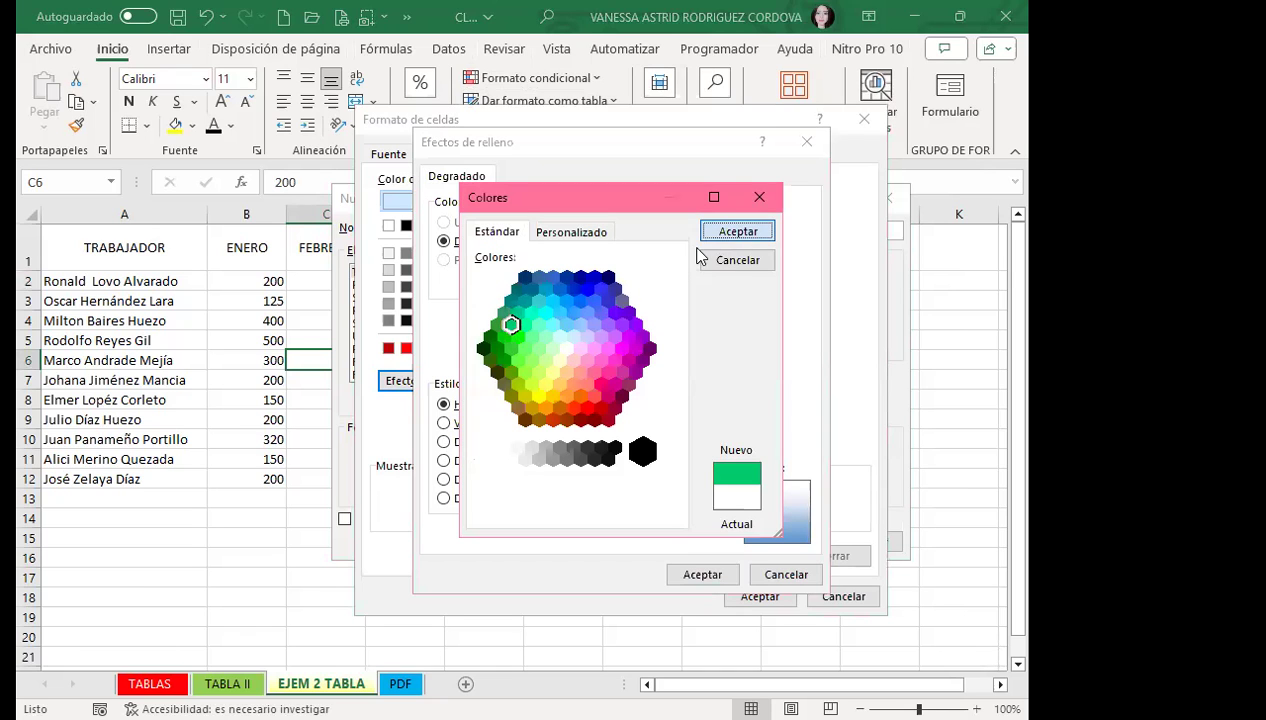
{"action": "key", "text": "Return"}
{"action": "left_click", "coordinate": [699, 578]}
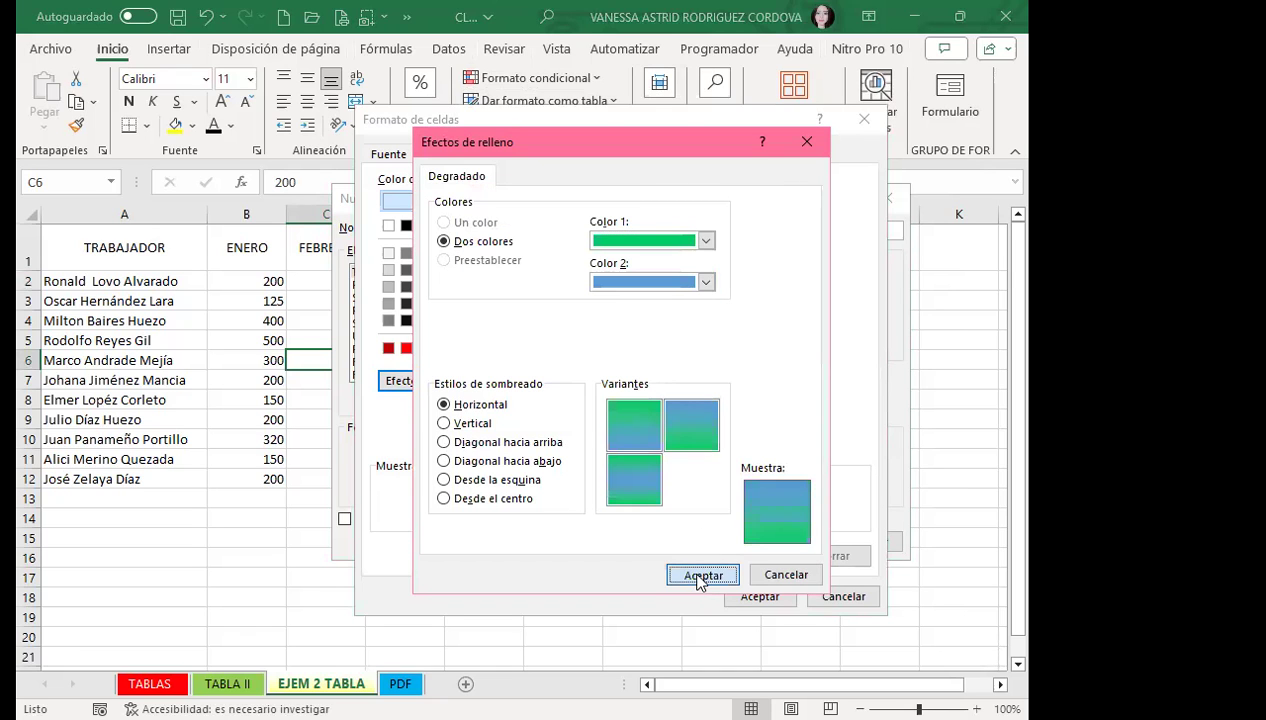
Step: Add red dashed outline and inner borders to the whole table and save the style
{"action": "left_click", "coordinate": [424, 156]}
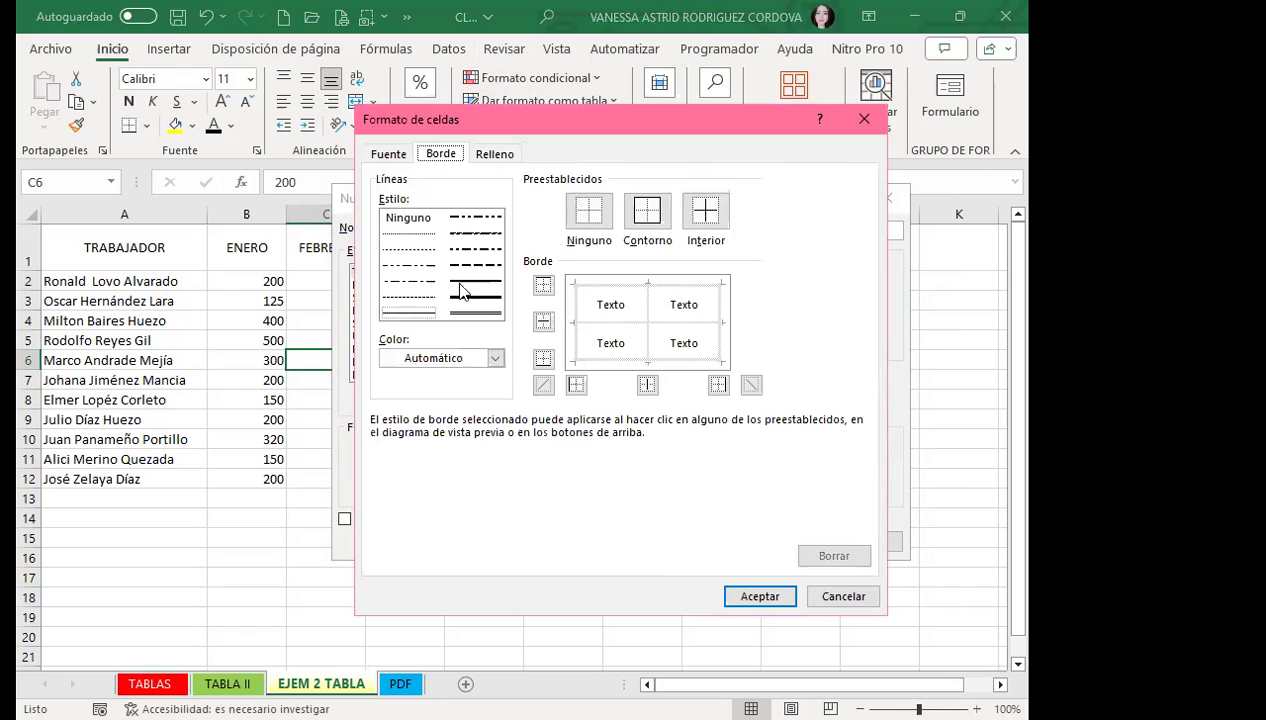
{"action": "left_click", "coordinate": [476, 264]}
{"action": "left_click", "coordinate": [495, 358]}
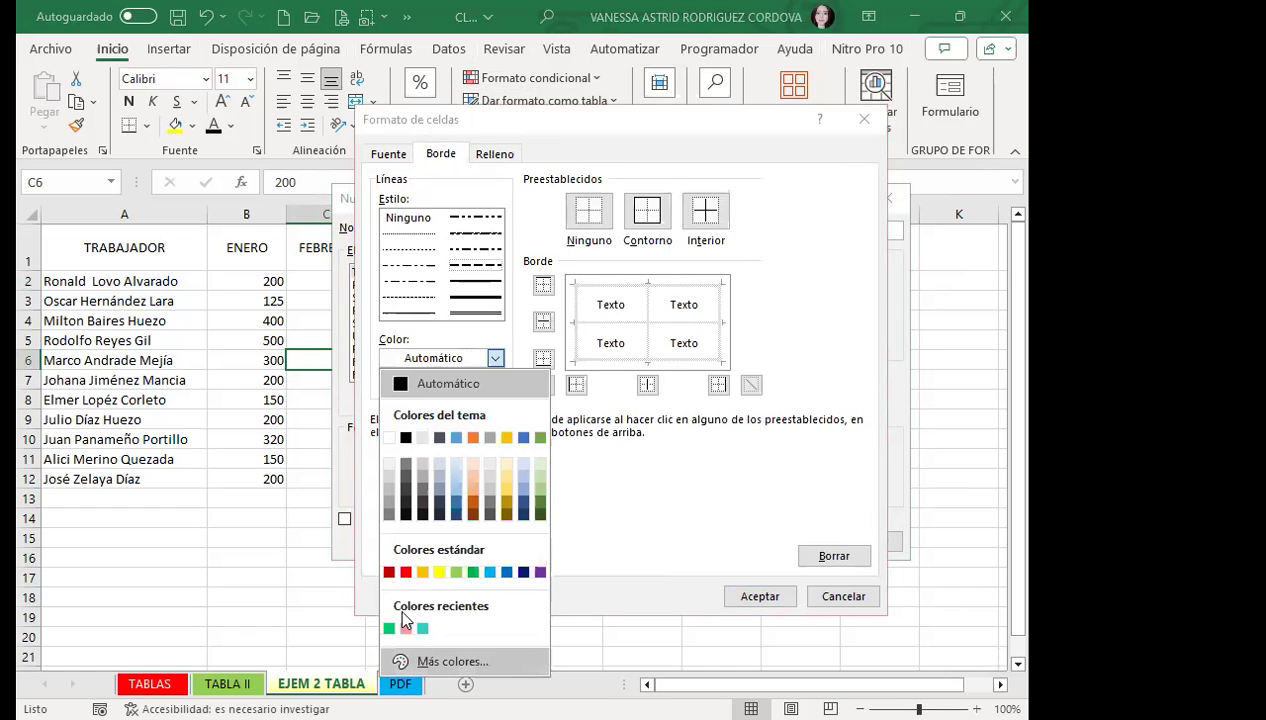
{"action": "left_click", "coordinate": [430, 661]}
{"action": "left_click", "coordinate": [558, 425]}
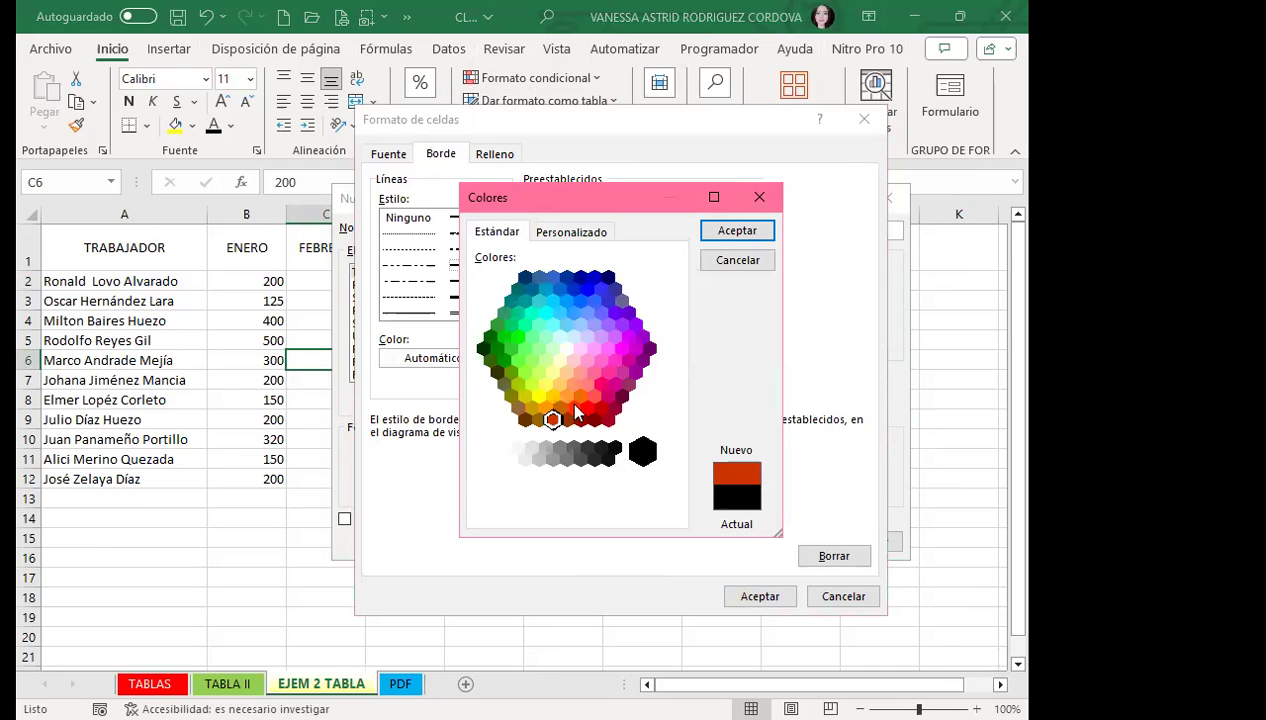
{"action": "left_click", "coordinate": [737, 230]}
{"action": "left_click", "coordinate": [647, 210]}
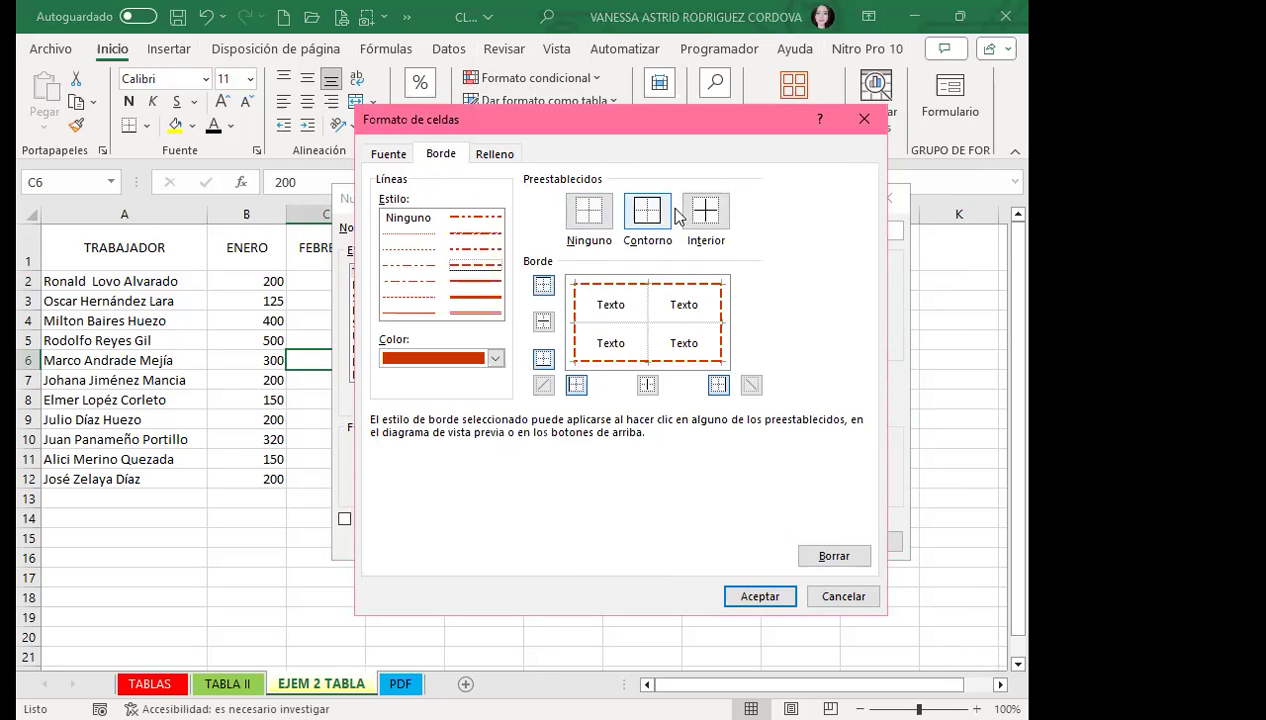
{"action": "left_click", "coordinate": [705, 210]}
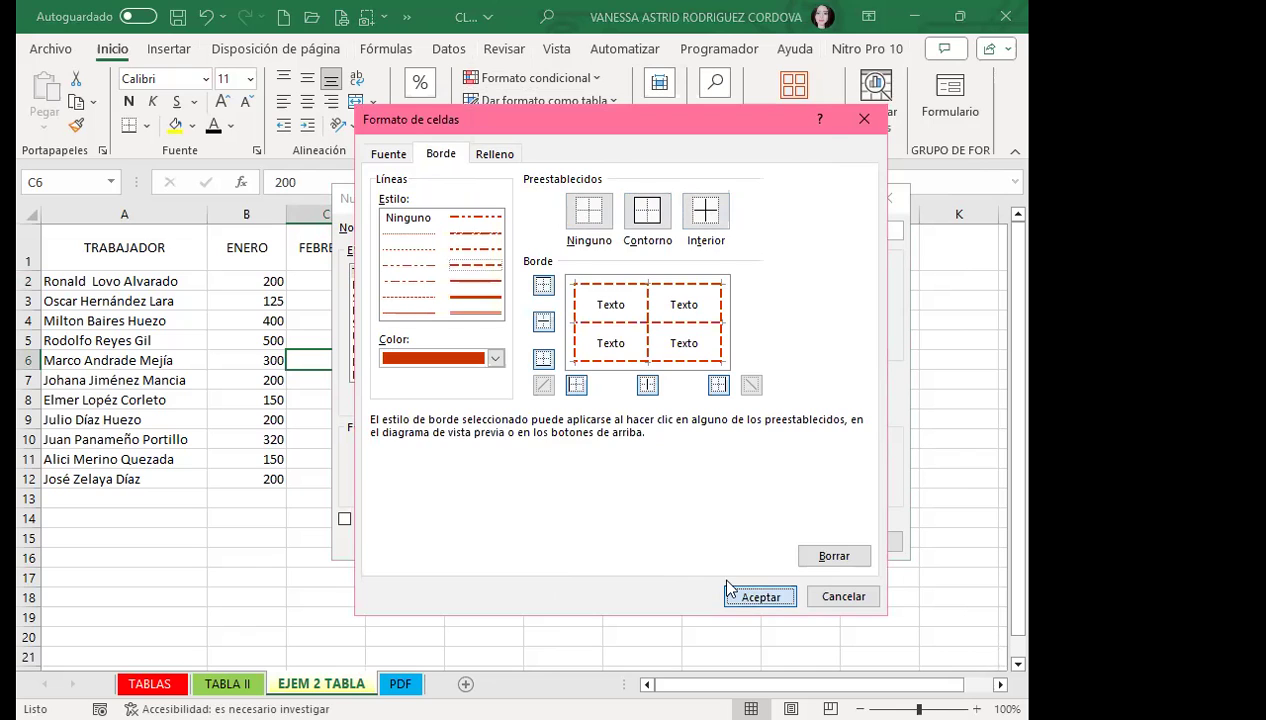
{"action": "left_click", "coordinate": [750, 596]}
{"action": "left_click", "coordinate": [770, 542]}
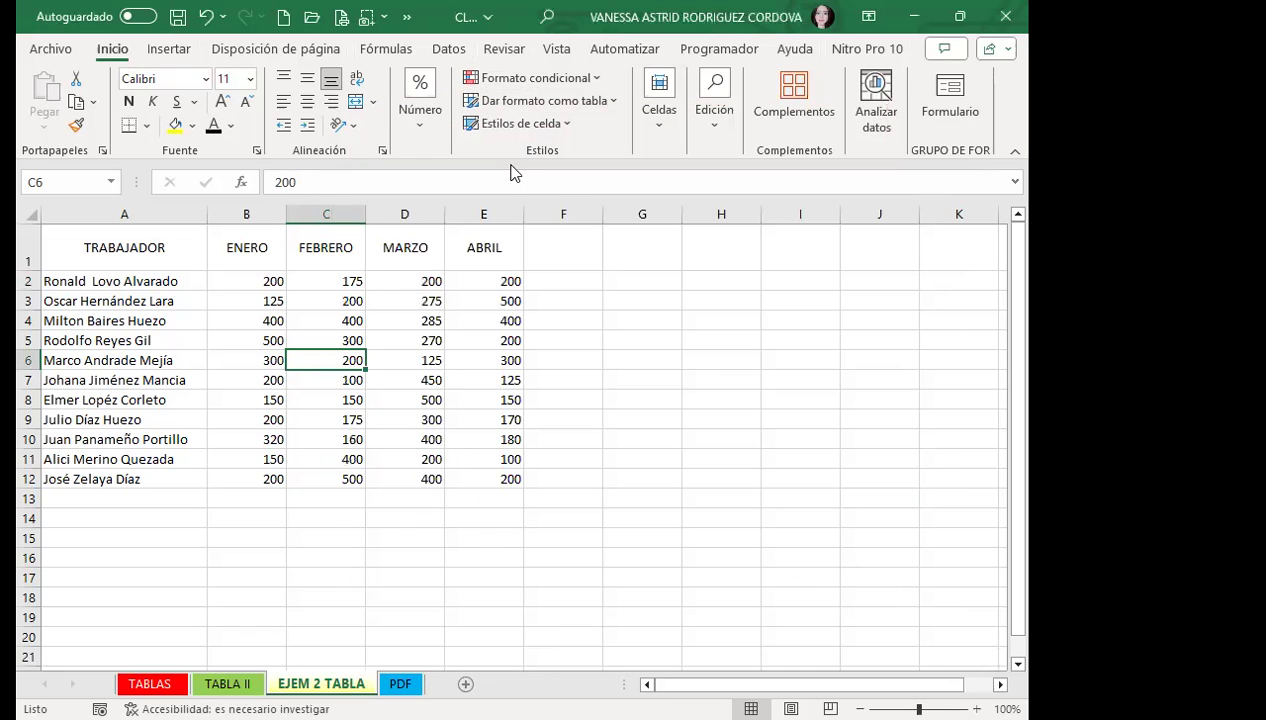
Step: Convert the worker data A1:E12 into a table with Ctrl+T
{"action": "left_click", "coordinate": [404, 281]}
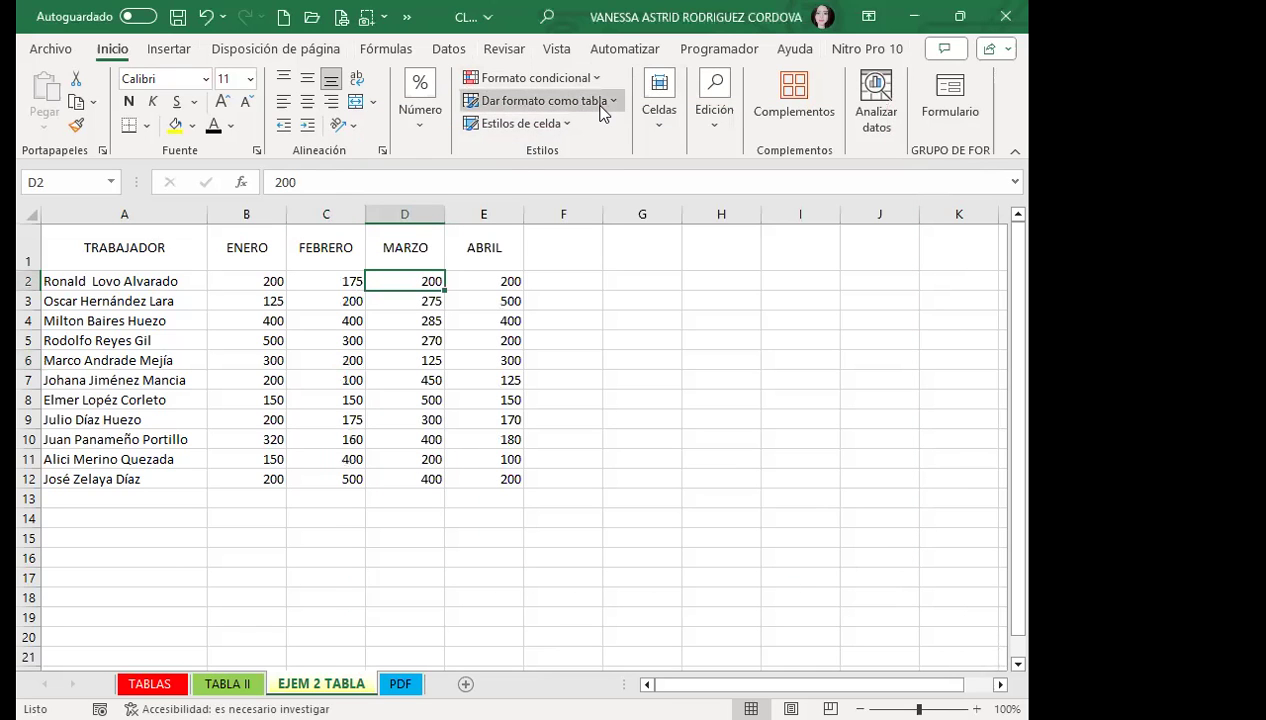
{"action": "key", "text": "ctrl+t"}
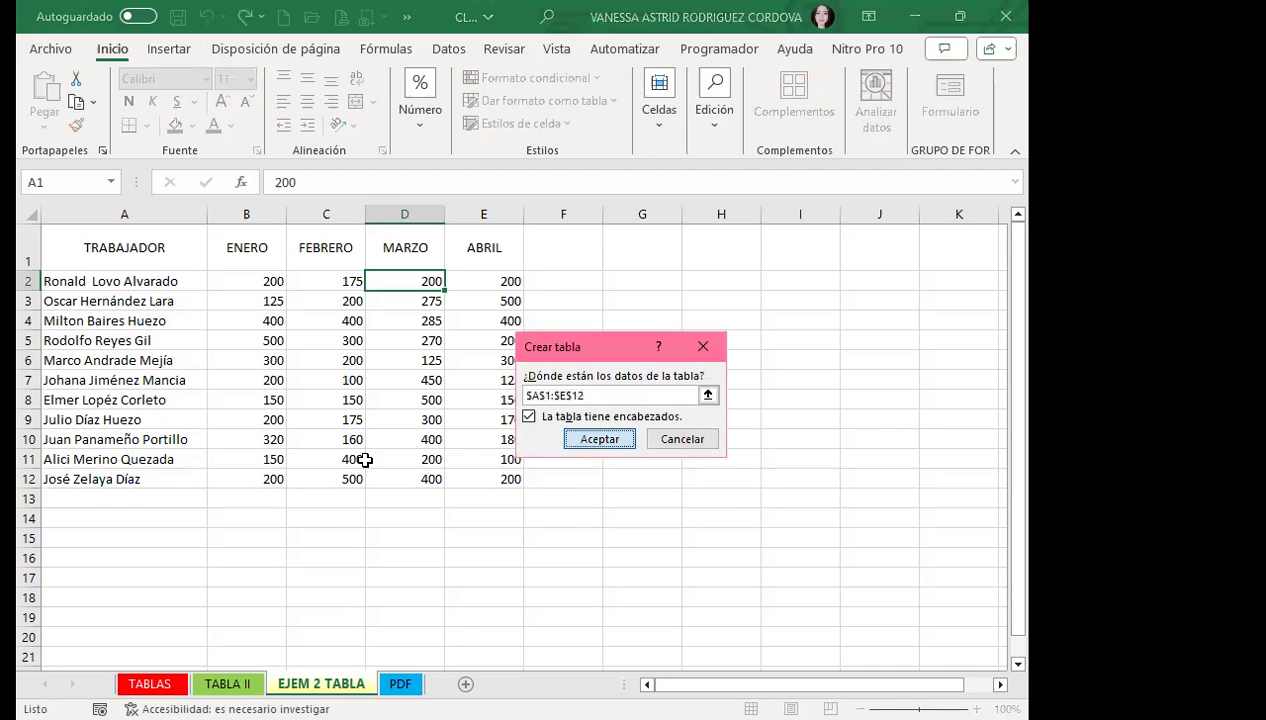
{"action": "key", "text": "Return"}
Step: Make the table text bold at size 14, bottom-aligned, and autofit column A to the names
{"action": "left_click", "coordinate": [112, 48]}
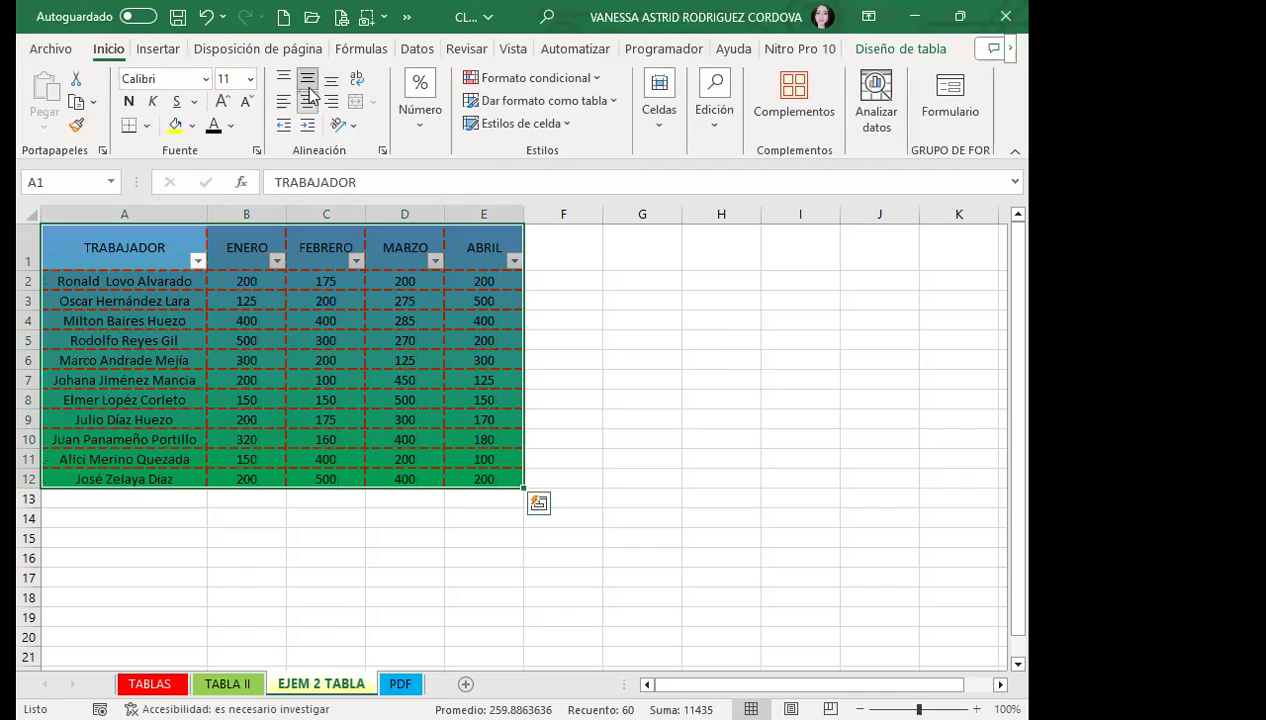
{"action": "left_click", "coordinate": [331, 78]}
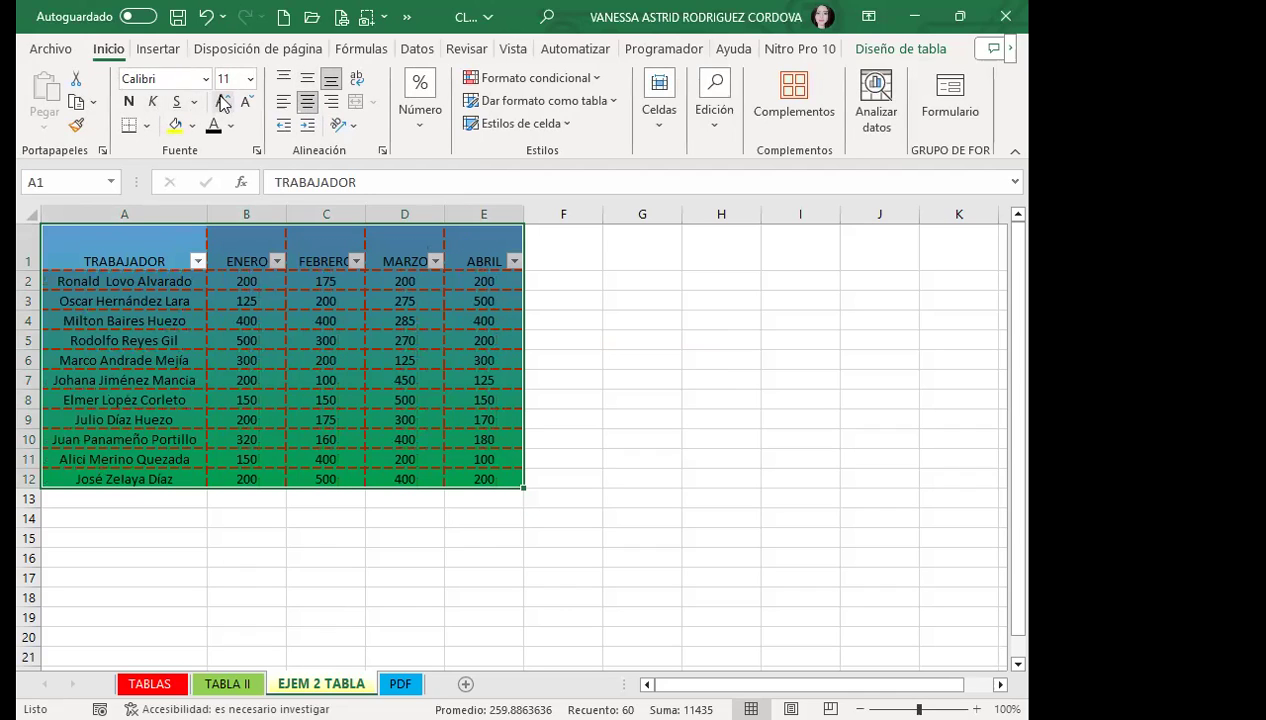
{"action": "left_click", "coordinate": [128, 101]}
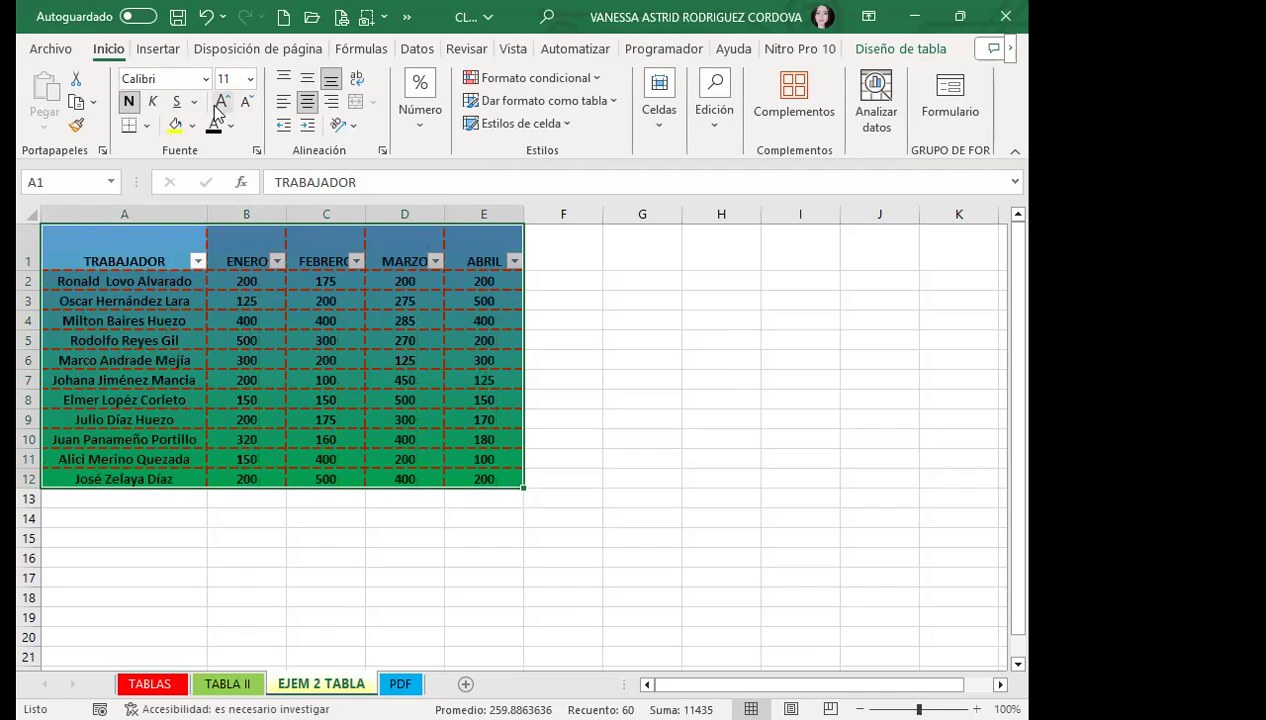
{"action": "left_click", "coordinate": [220, 103]}
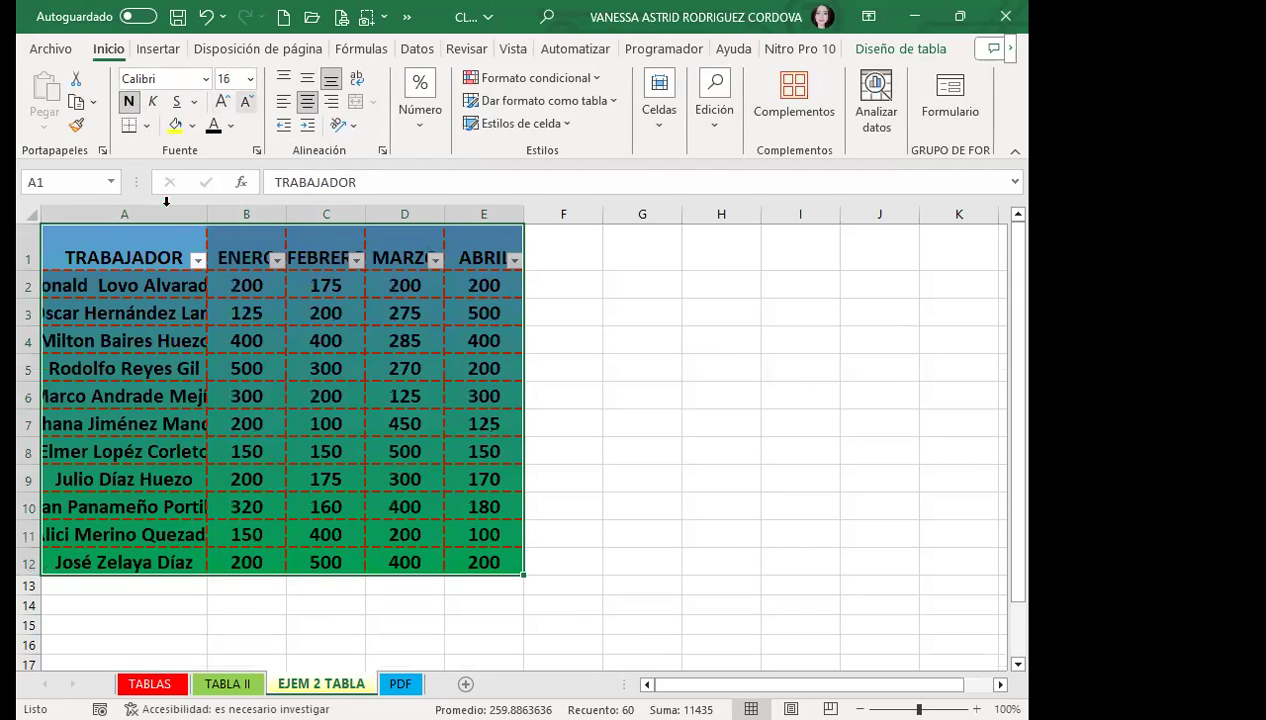
{"action": "left_click", "coordinate": [220, 103]}
{"action": "double_click", "coordinate": [212, 216]}
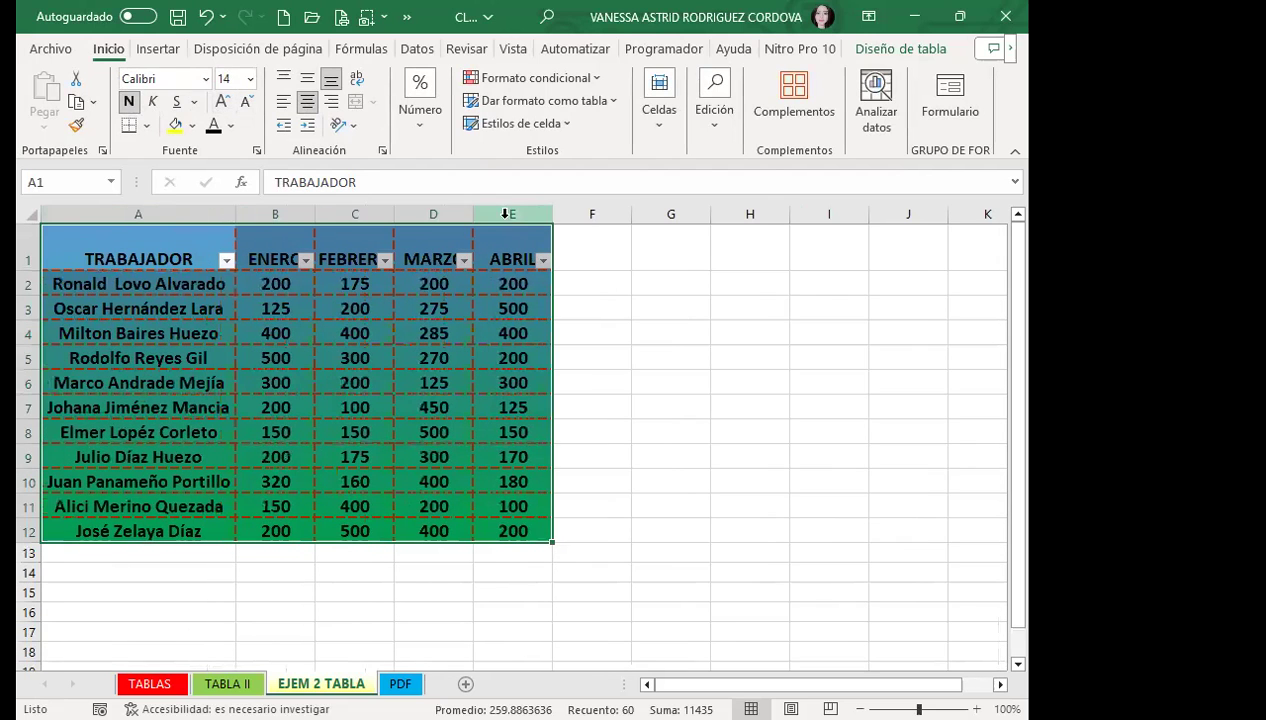
Step: Turn the header row A1:E1 text white
{"action": "left_click_drag", "start_coordinate": [88, 240], "coordinate": [482, 246]}
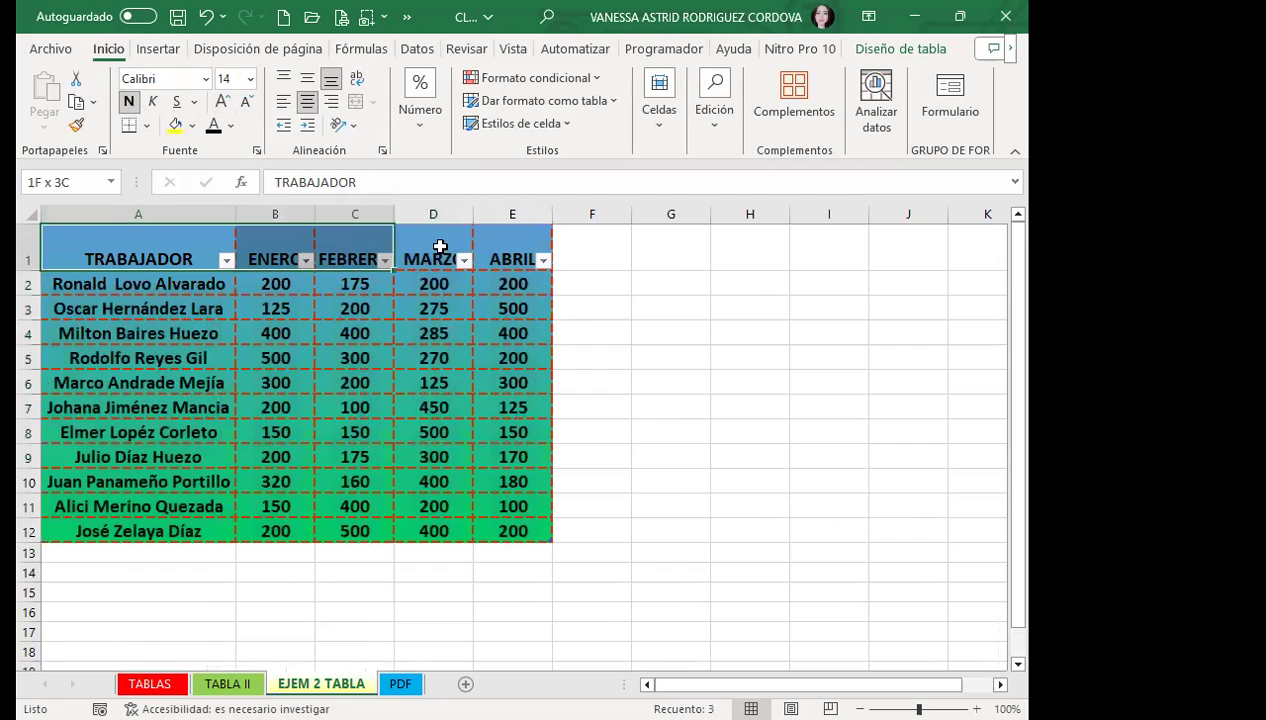
{"action": "left_click", "coordinate": [212, 207]}
{"action": "left_click", "coordinate": [307, 78]}
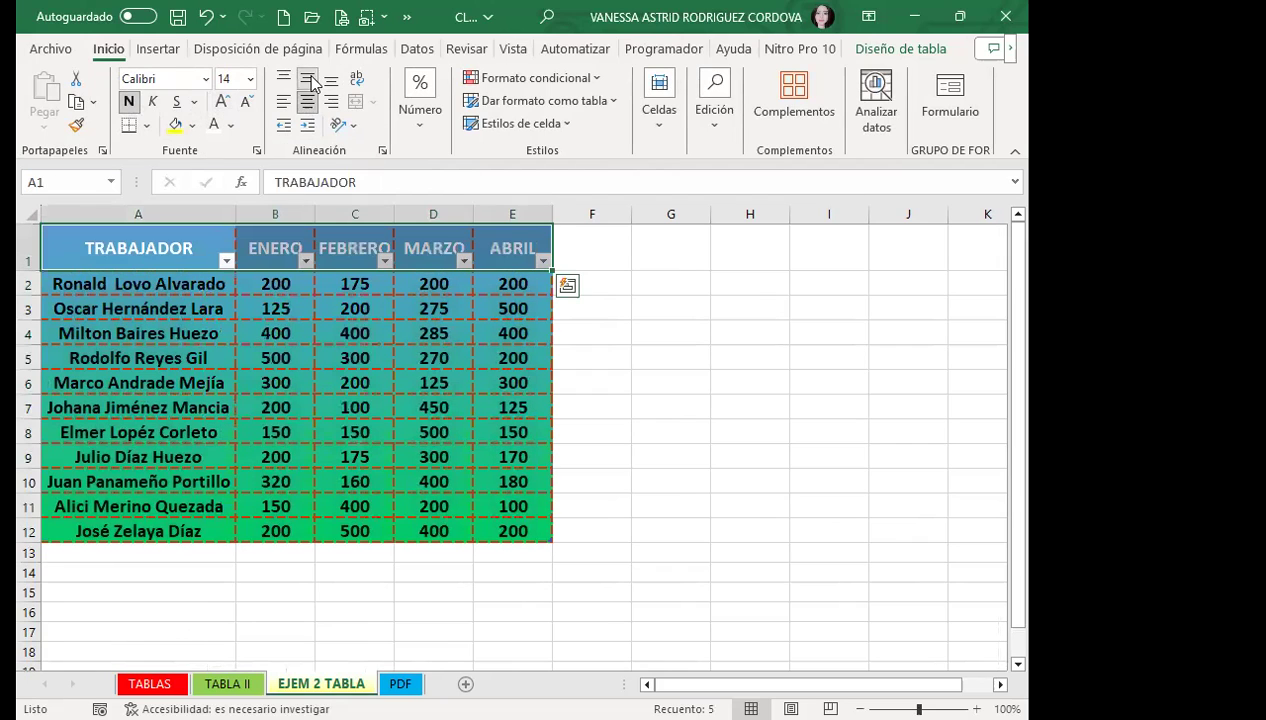
{"action": "left_click", "coordinate": [170, 285]}
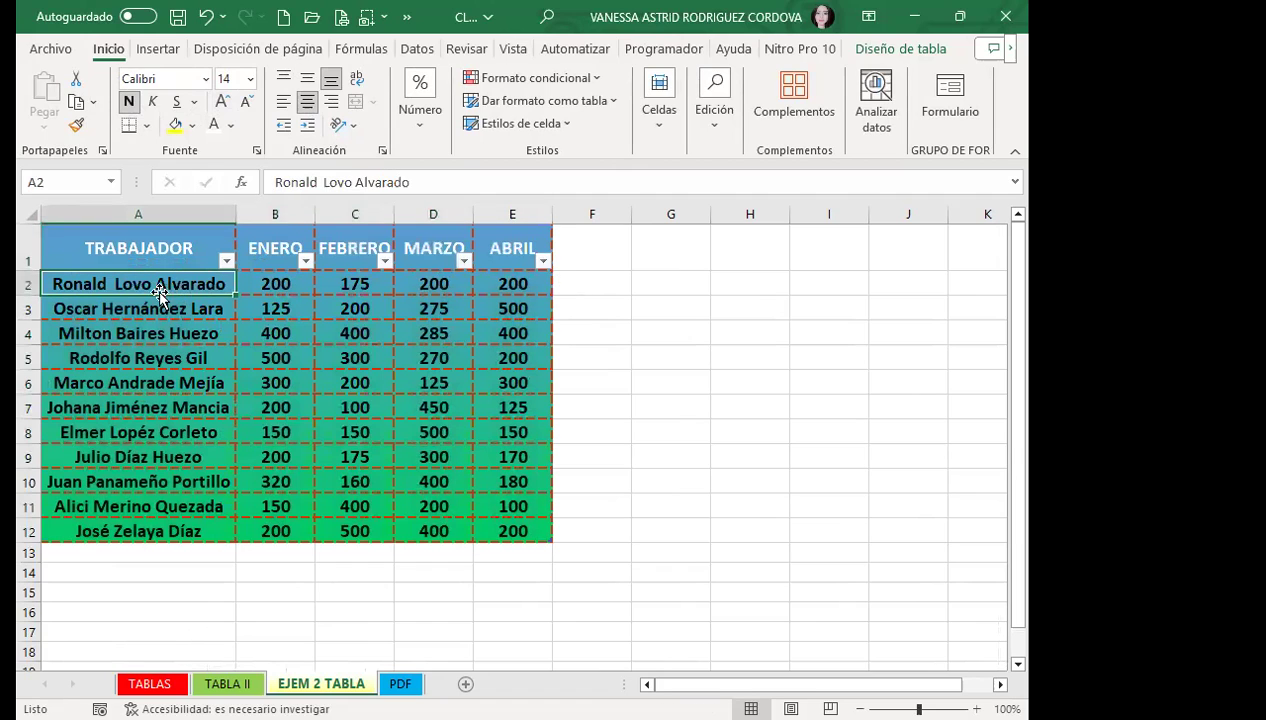
Step: Add a SUMA column in F using =SUMA(Tabla3[@[ENERO]:[ABRIL]]) to total each worker
{"action": "left_click", "coordinate": [589, 254]}
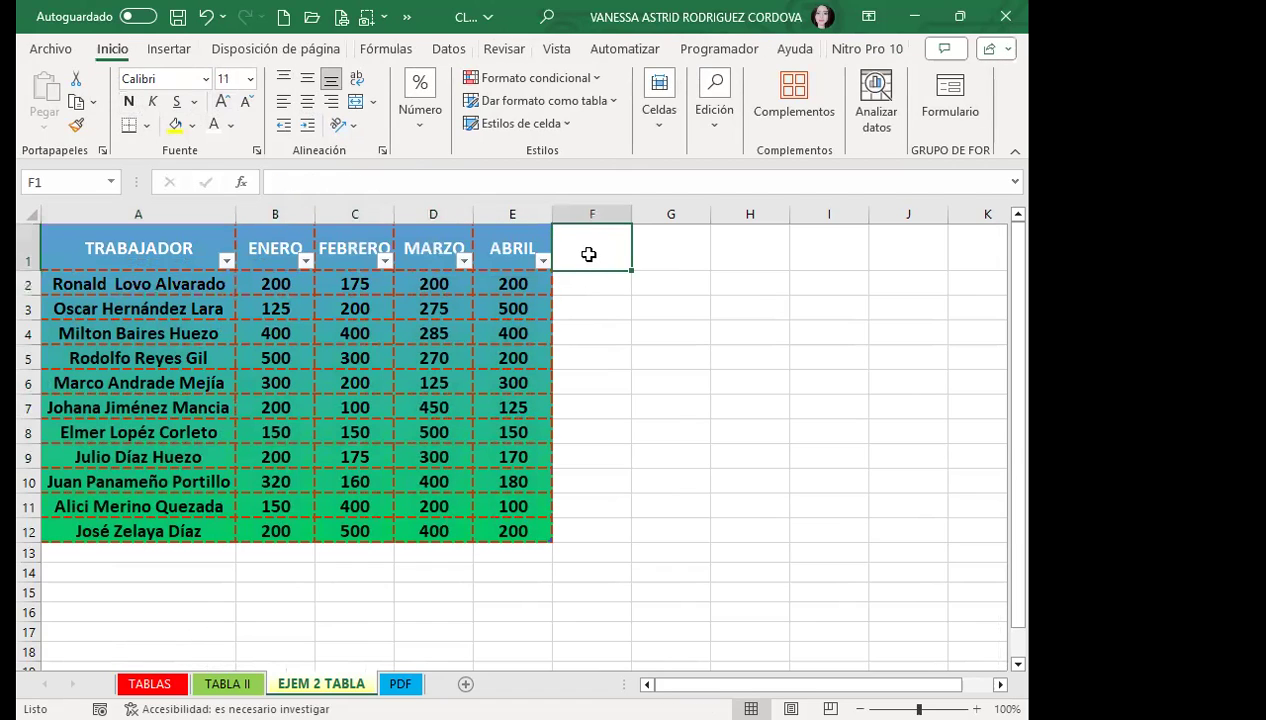
{"action": "type", "text": "SUMA"}
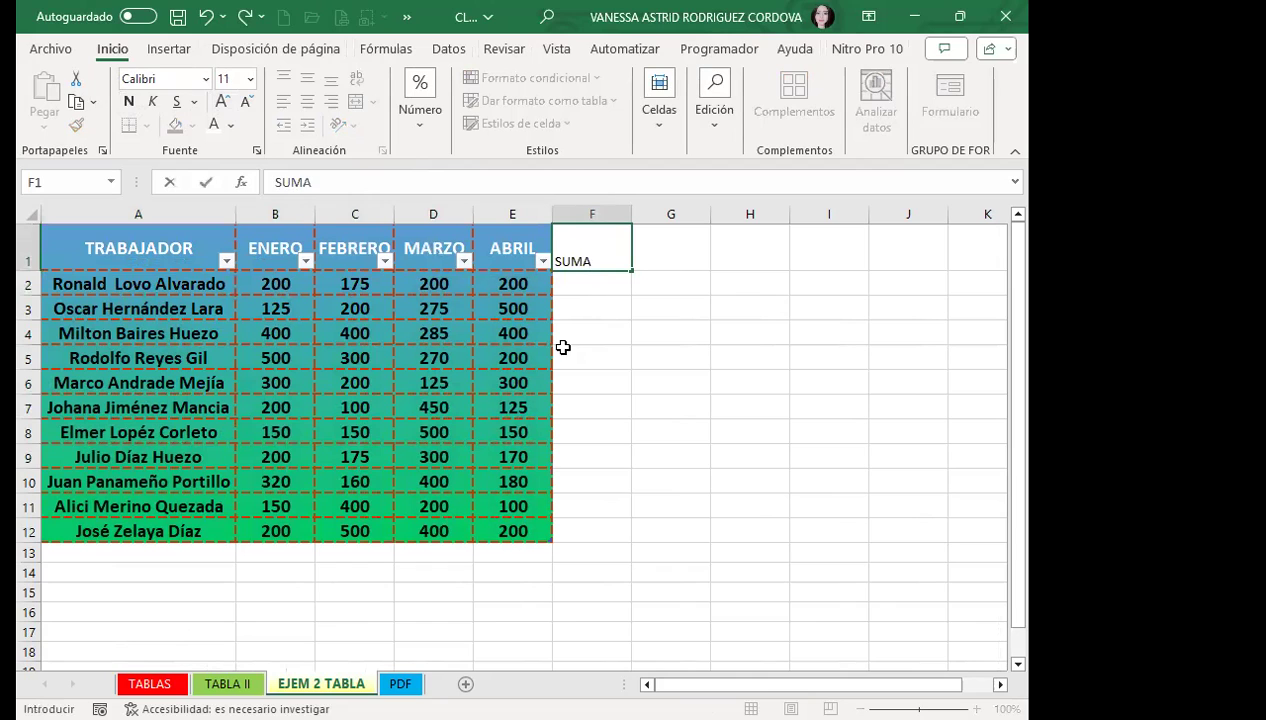
{"action": "left_click", "coordinate": [596, 279]}
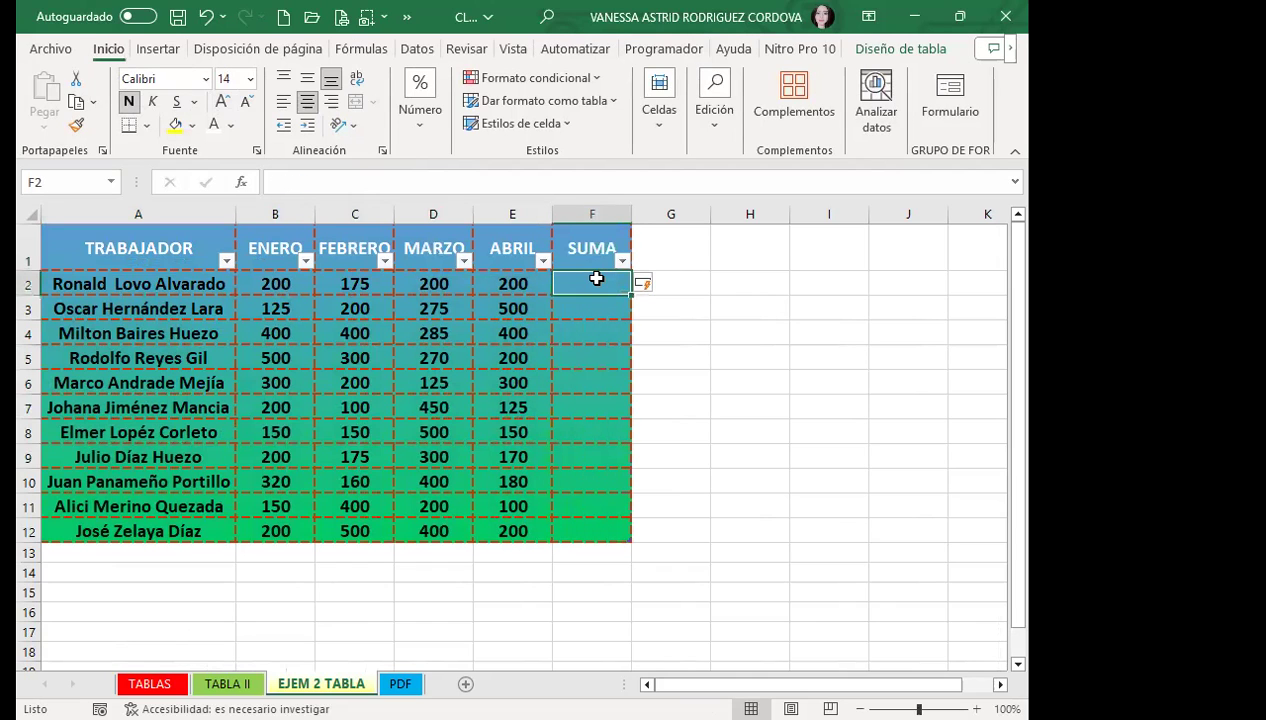
{"action": "type", "text": "="}
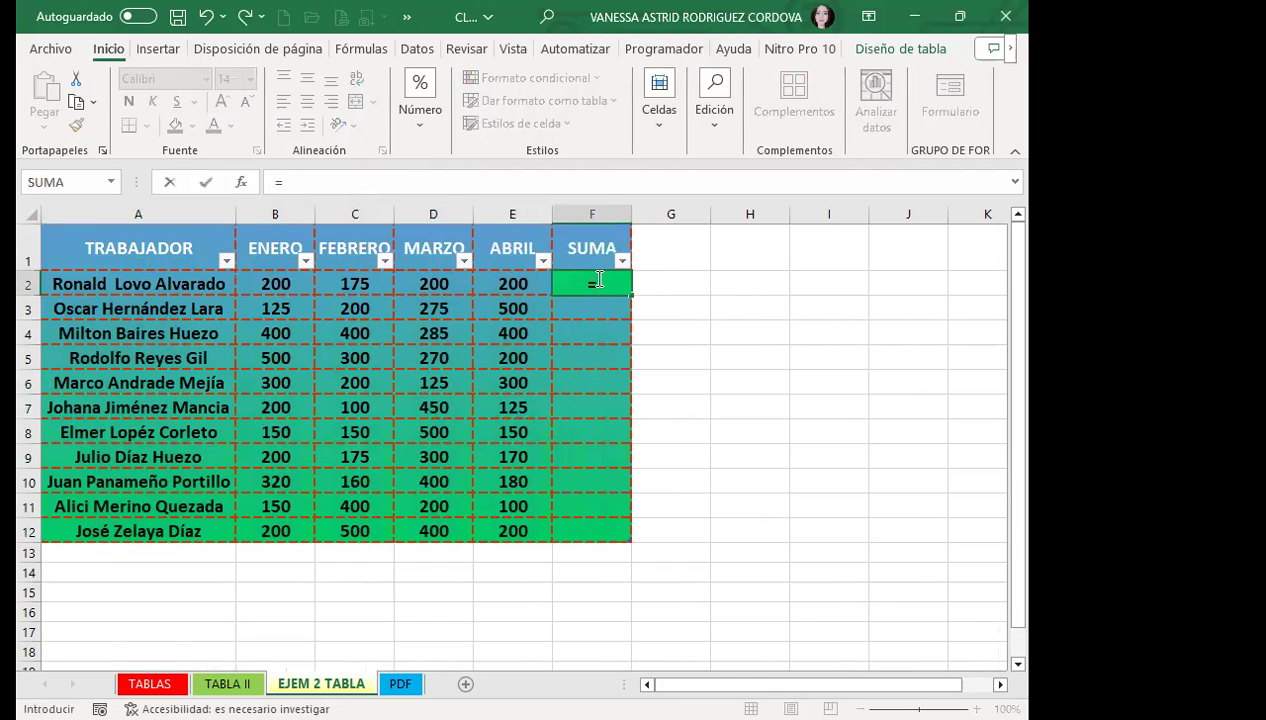
{"action": "type", "text": "SUMA"}
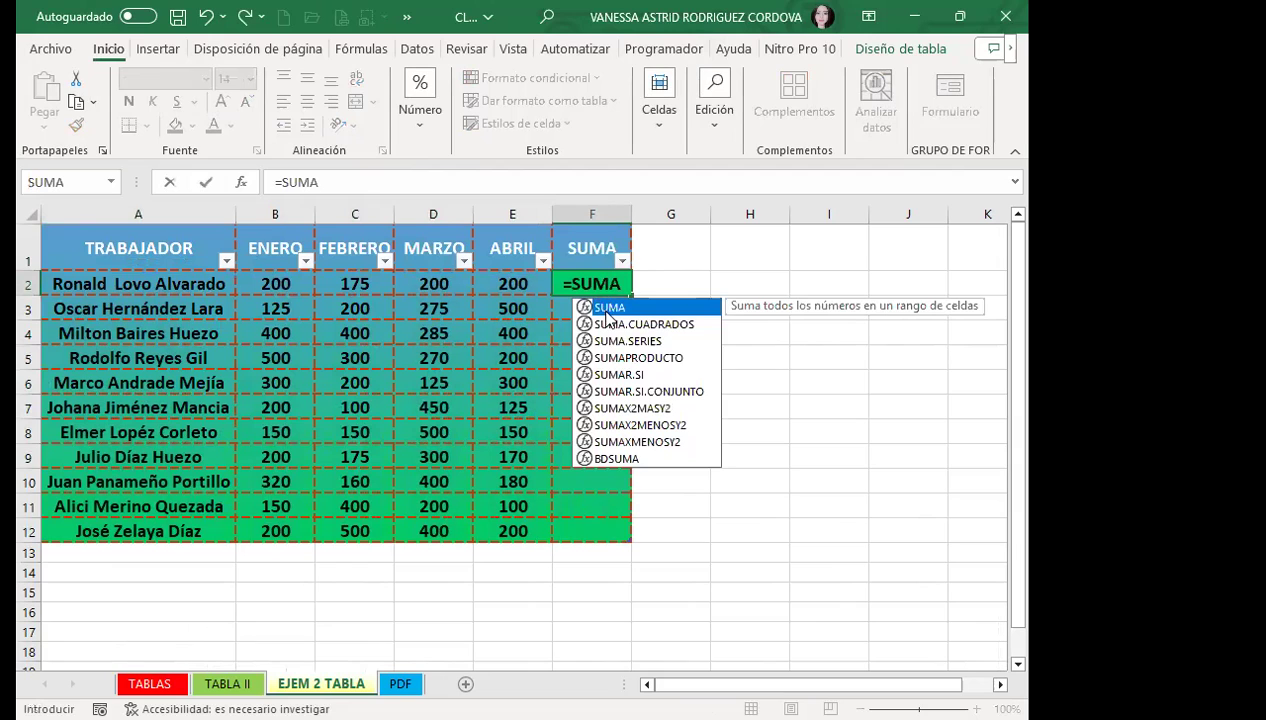
{"action": "type", "text": "("}
{"action": "left_click_drag", "start_coordinate": [291, 285], "coordinate": [483, 270]}
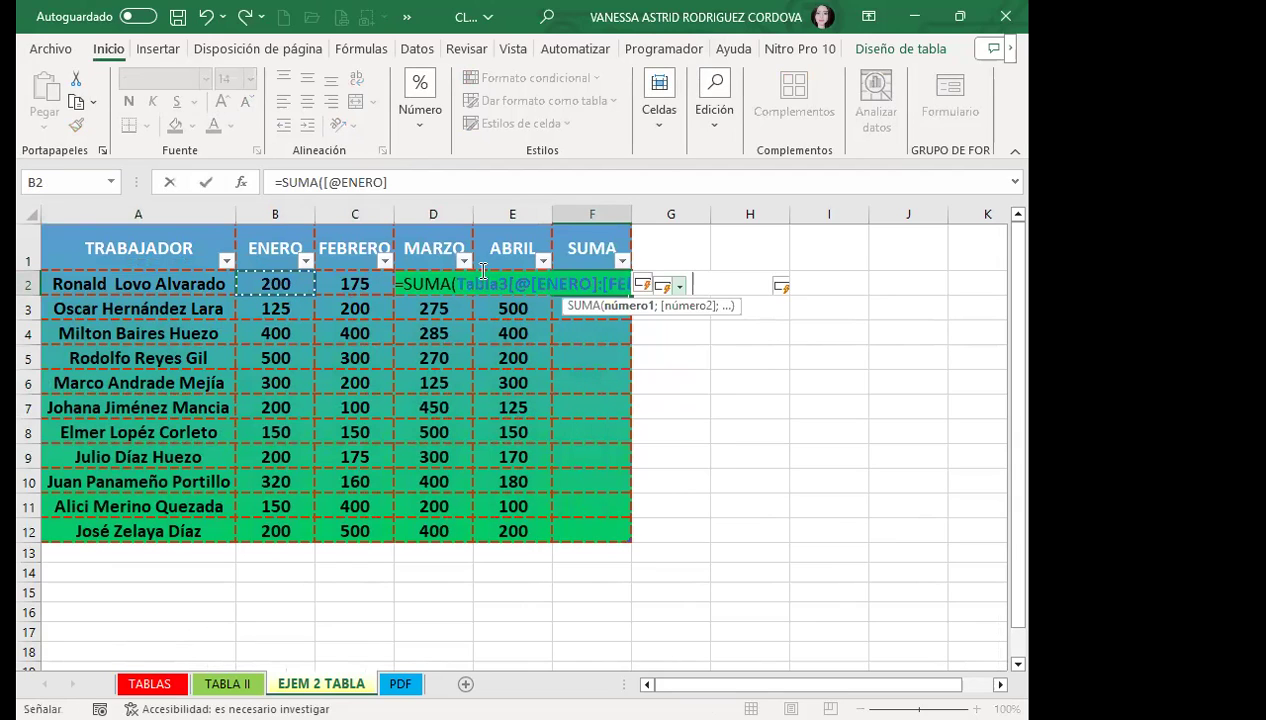
{"action": "key", "text": "Return"}
{"action": "left_click", "coordinate": [584, 285]}
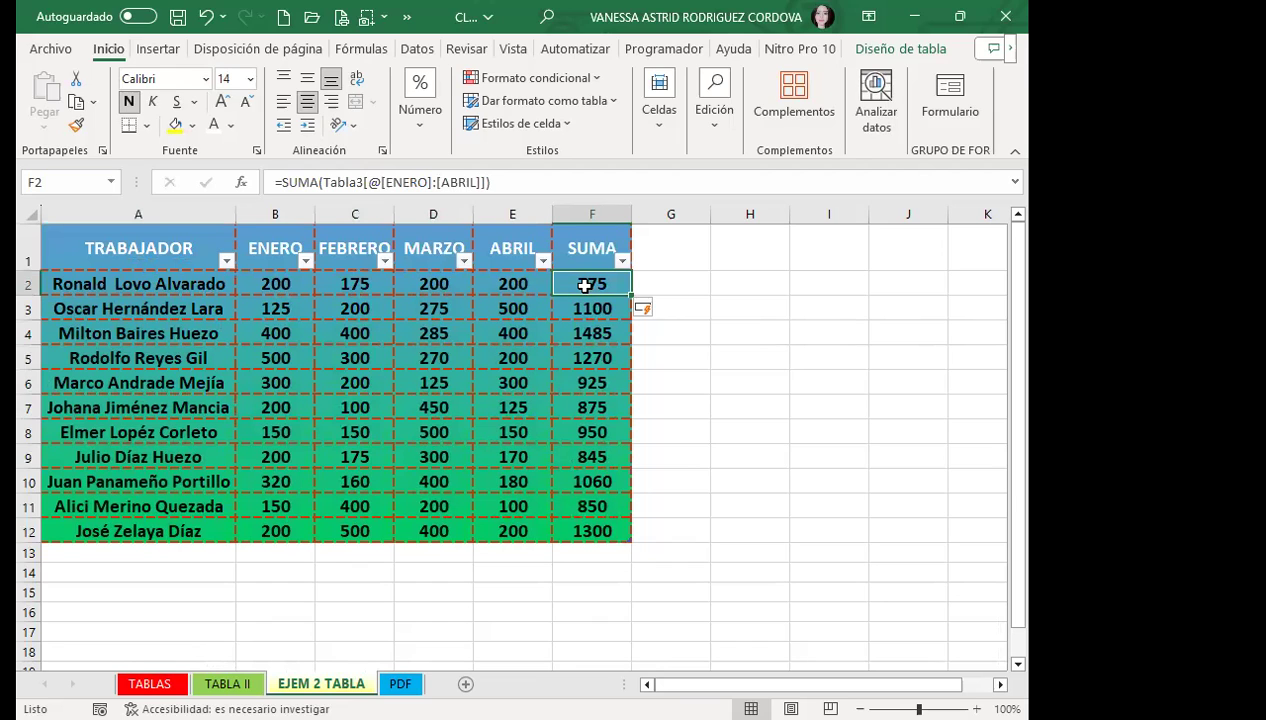
Step: Rename the table from Tabla3 to SUMAS and verify the column F formulas now reference SUMAS
{"action": "left_click", "coordinate": [900, 48]}
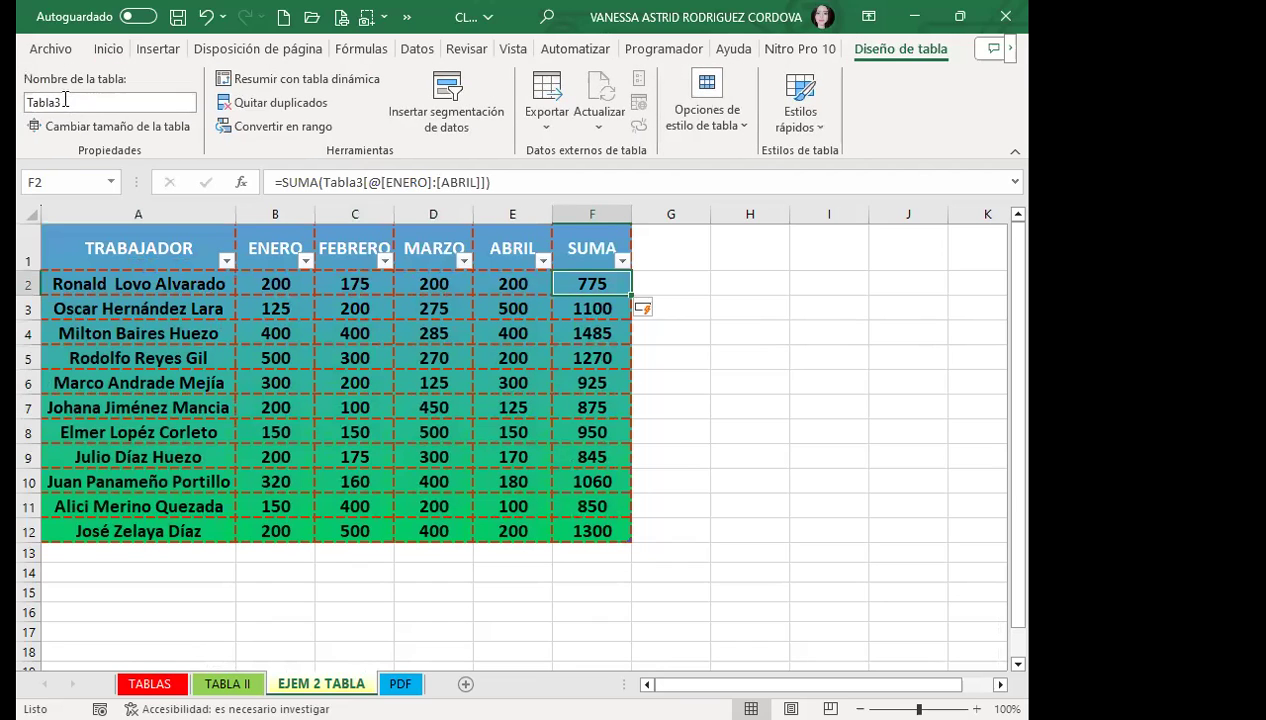
{"action": "left_click", "coordinate": [65, 101]}
{"action": "type", "text": "SUMA"}
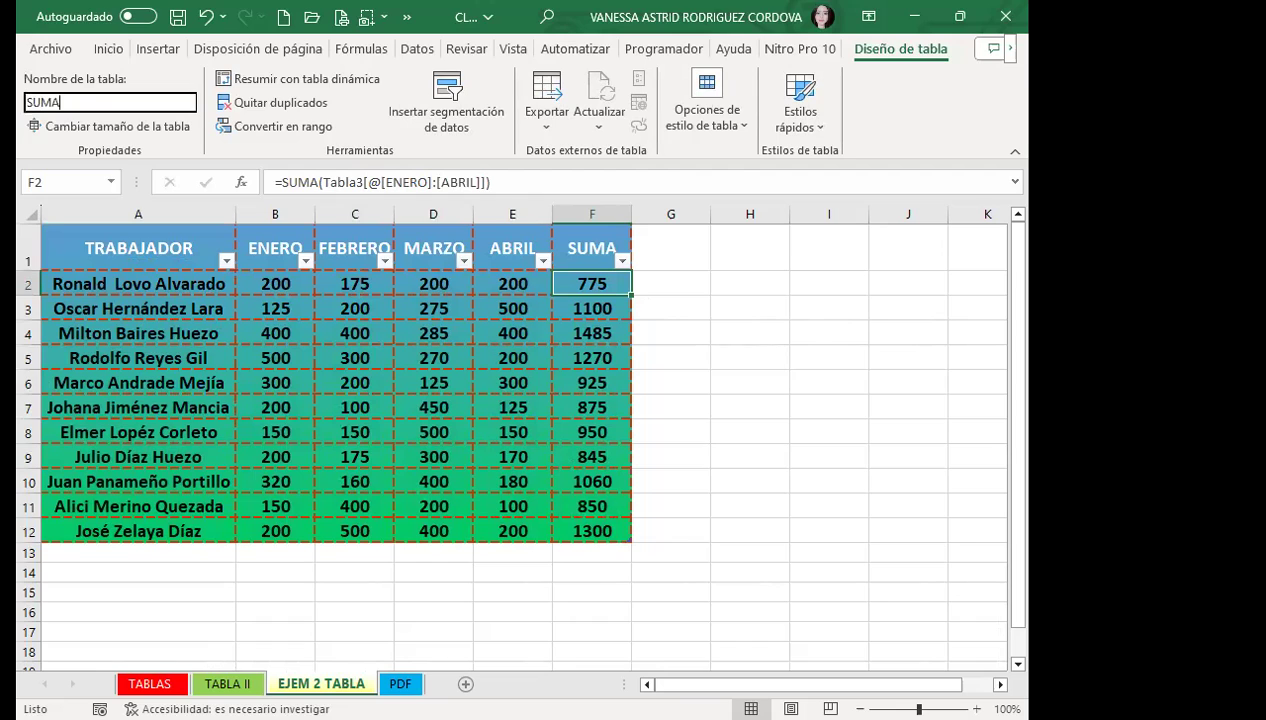
{"action": "type", "text": "S"}
{"action": "key", "text": "Return"}
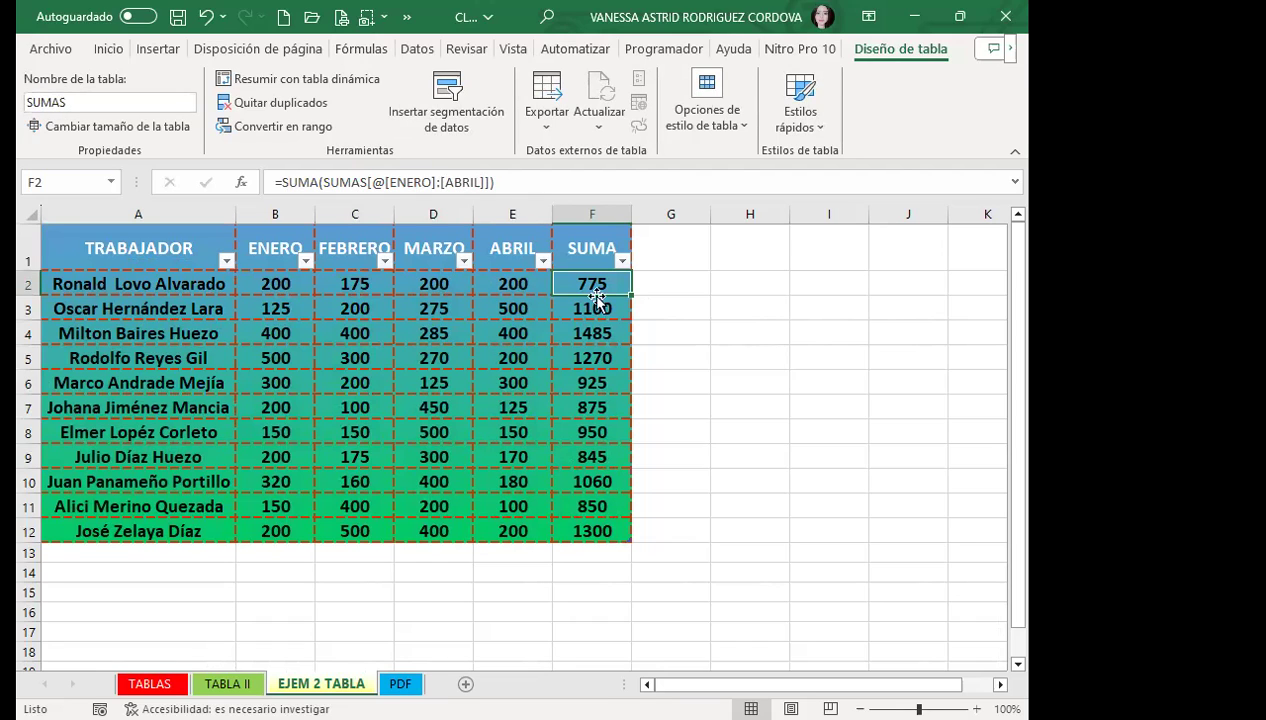
{"action": "left_click", "coordinate": [597, 330]}
{"action": "left_click", "coordinate": [566, 352]}
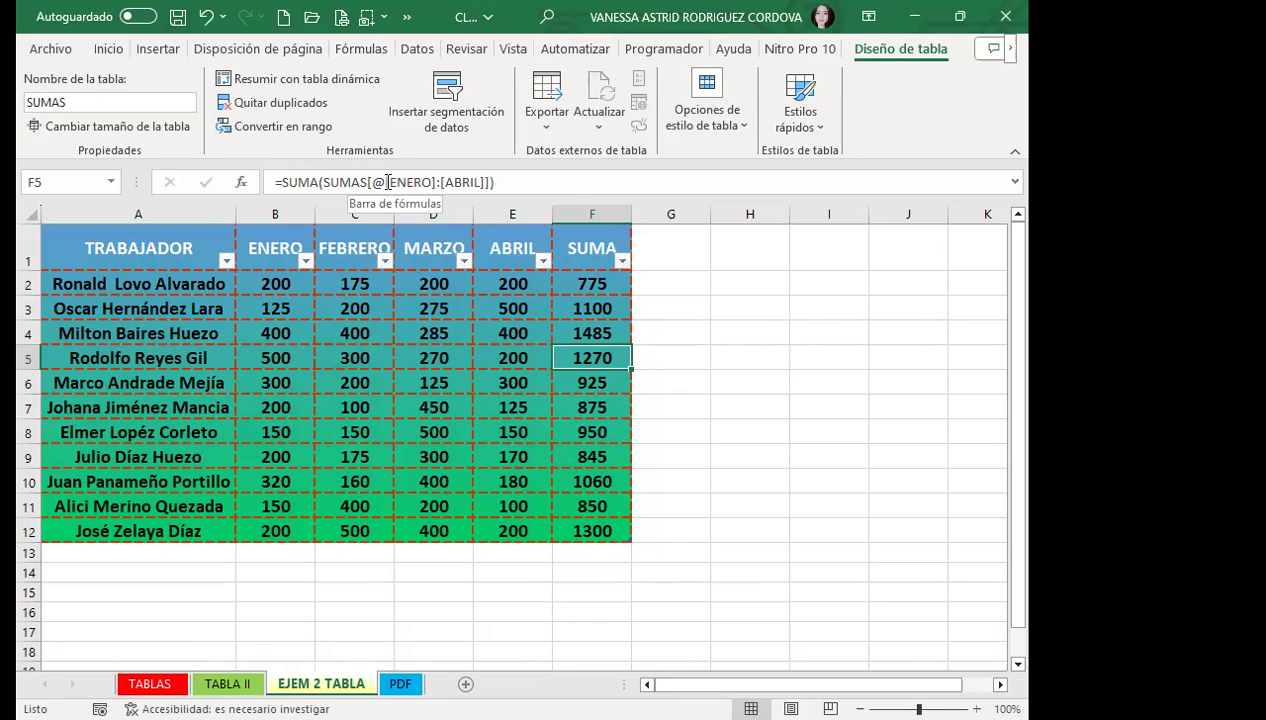
{"action": "mouse_move", "coordinate": [285, 280]}
{"action": "left_mouse_down"}
{"action": "mouse_move", "coordinate": [506, 262]}
{"action": "mouse_move", "coordinate": [365, 285]}
{"action": "left_mouse_up"}
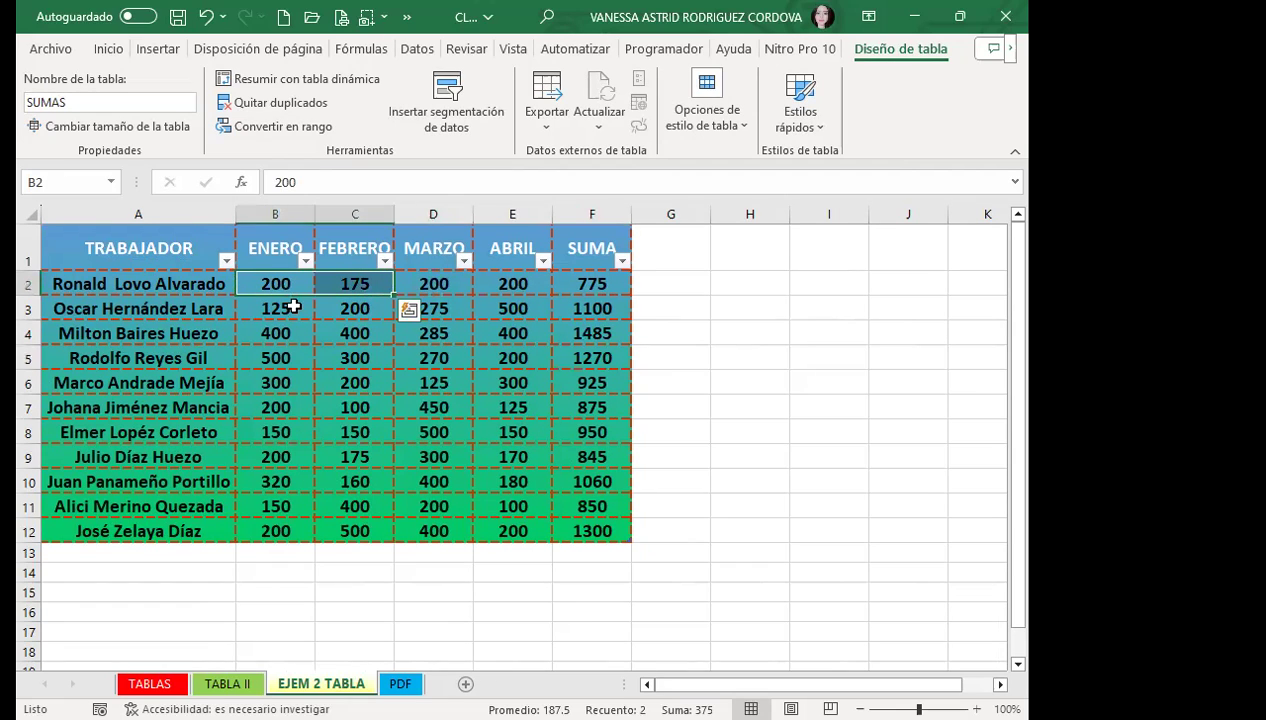
{"action": "left_click", "coordinate": [581, 280]}
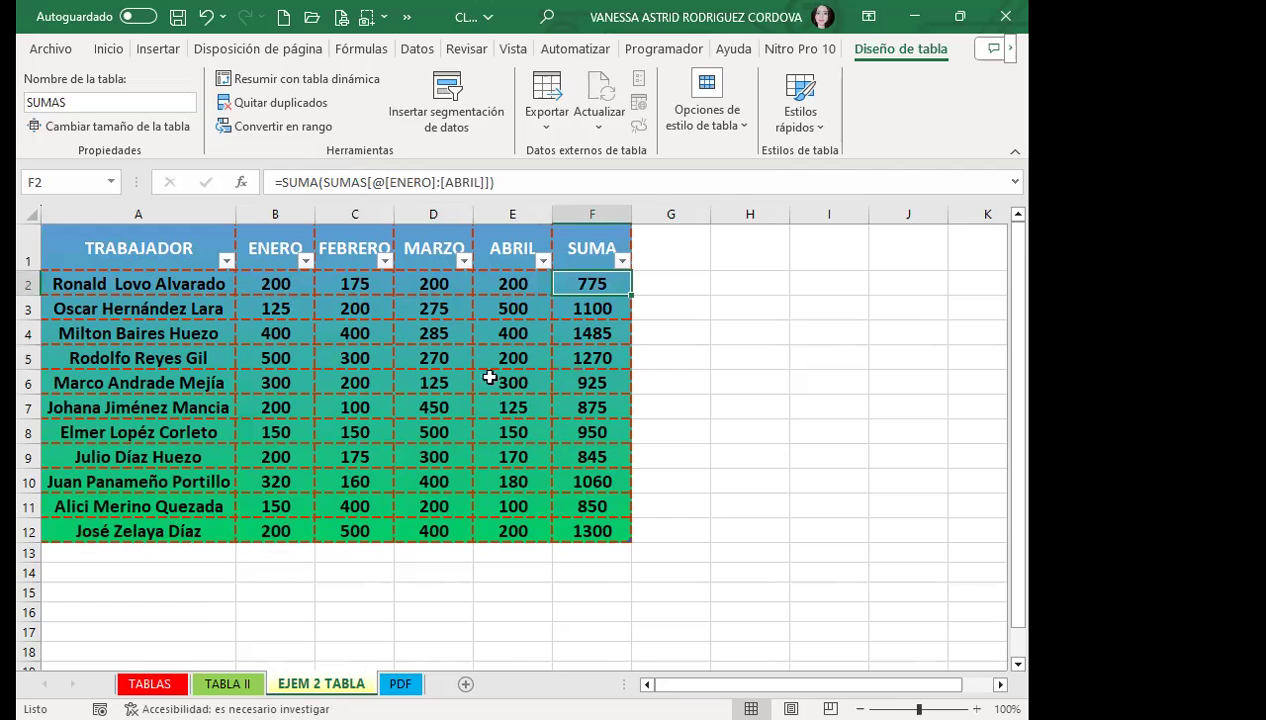
{"action": "left_click", "coordinate": [672, 332]}
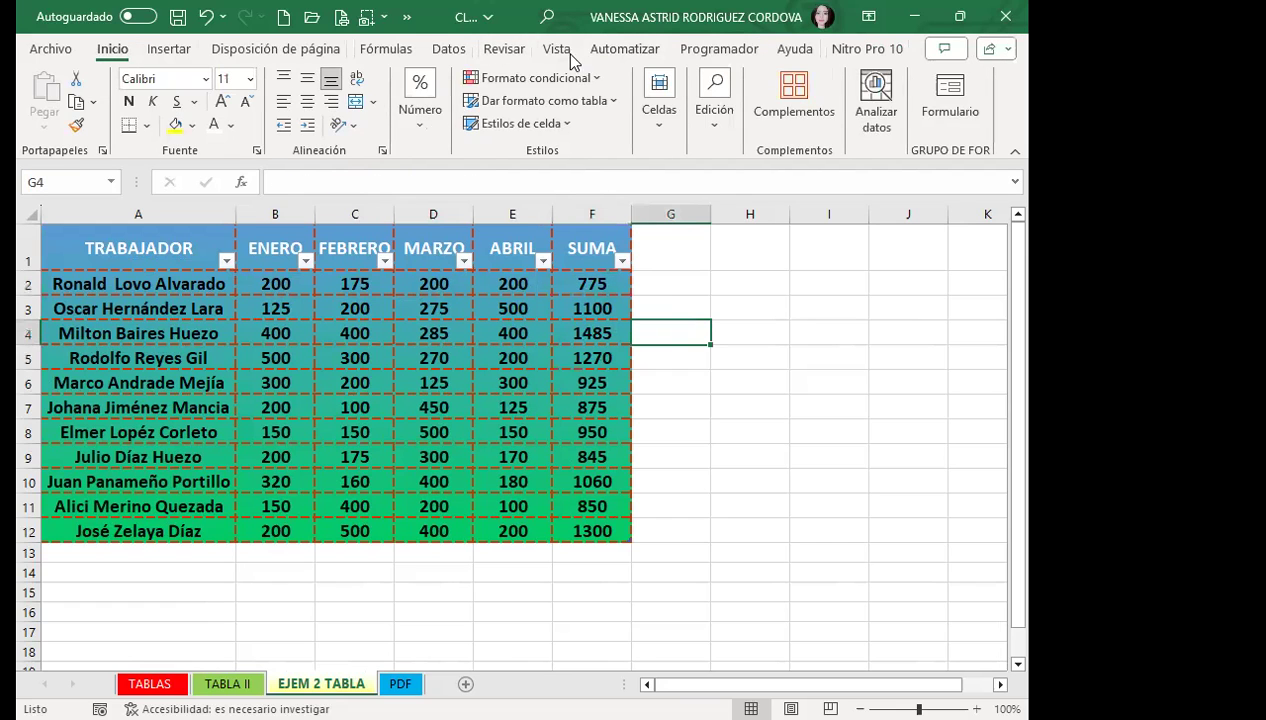
Step: Hide the sheet gridlines from the View options
{"action": "left_click", "coordinate": [556, 48]}
{"action": "left_click", "coordinate": [407, 134]}
{"action": "left_click", "coordinate": [452, 194]}
{"action": "left_click", "coordinate": [275, 48]}
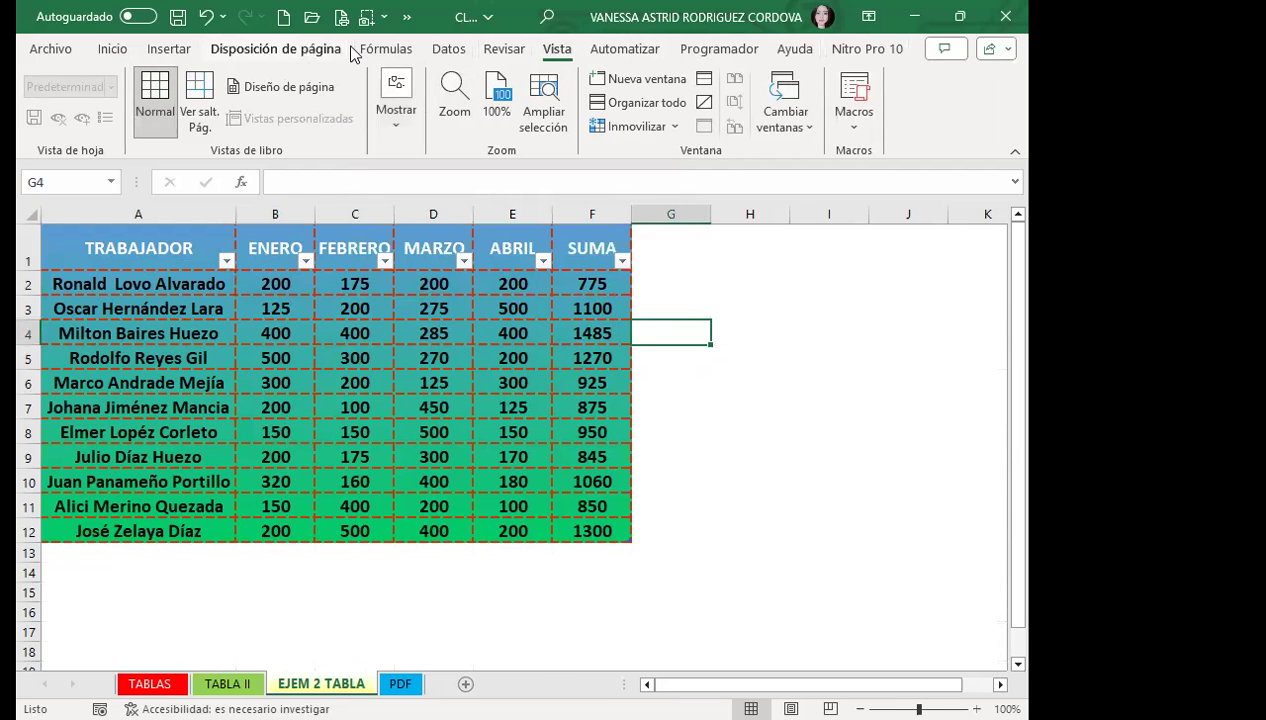
{"action": "left_click", "coordinate": [386, 48]}
Step: Set a fireworks picture from the online Celebración images as the sheet background
{"action": "left_click", "coordinate": [275, 48]}
{"action": "left_click", "coordinate": [460, 95]}
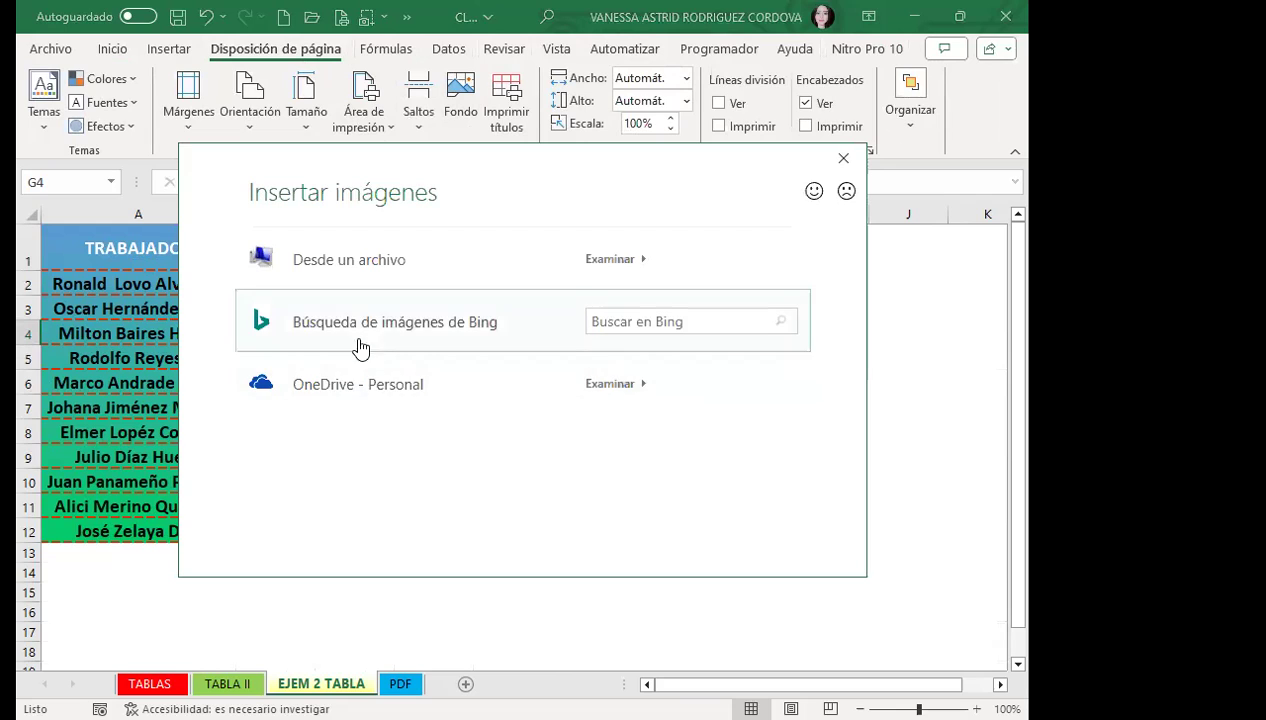
{"action": "left_click", "coordinate": [375, 320]}
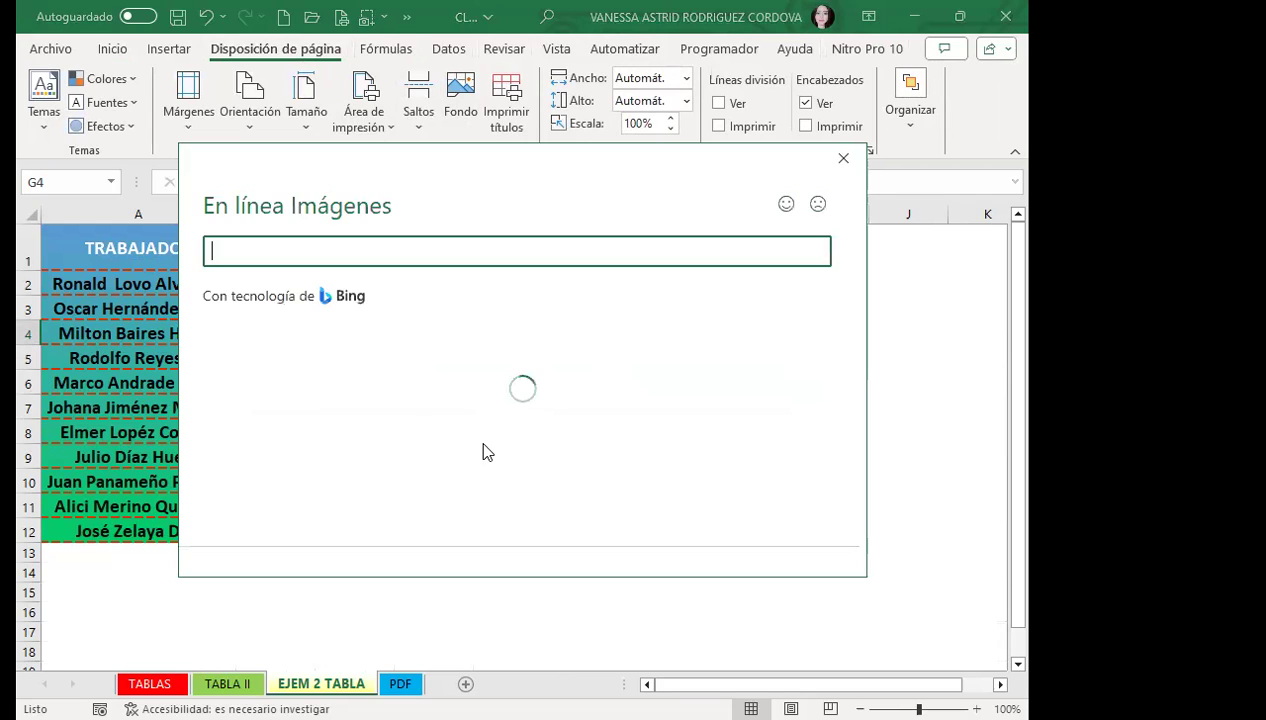
{"action": "scroll", "coordinate": [455, 410], "scroll_direction": "down", "scroll_amount": 3}
{"action": "scroll", "coordinate": [462, 430], "scroll_direction": "down", "scroll_amount": 2}
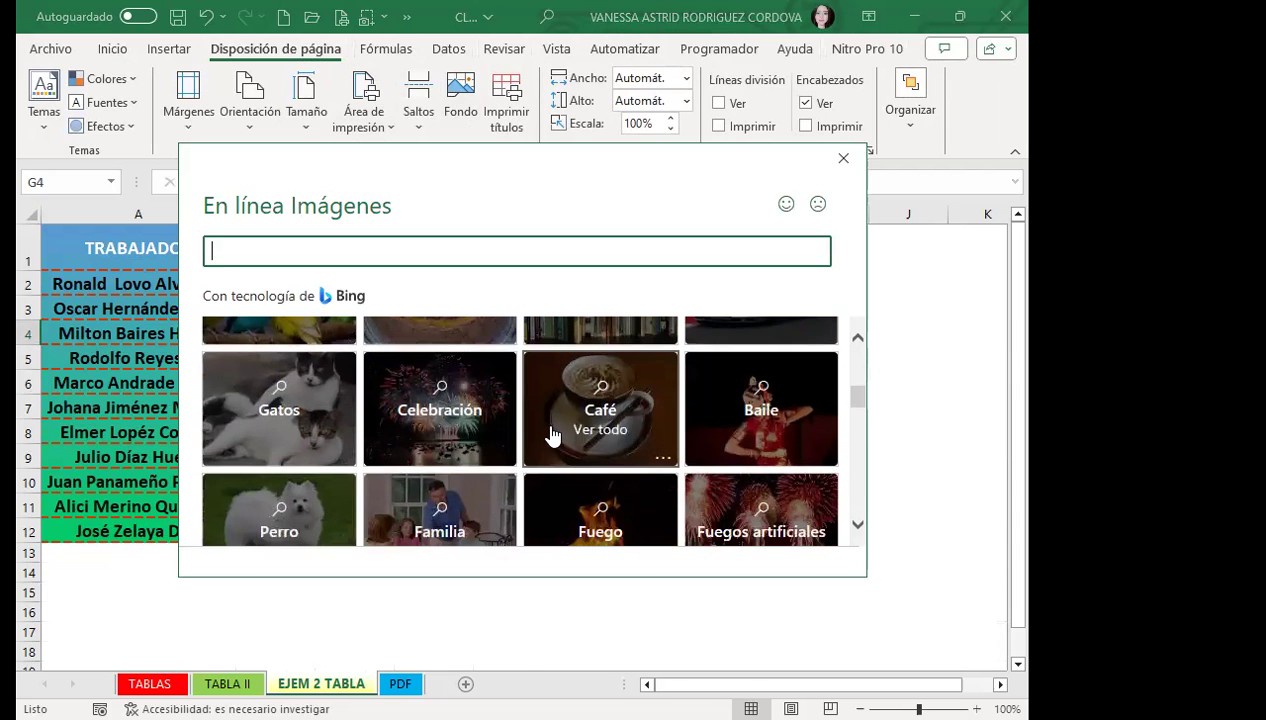
{"action": "left_click", "coordinate": [453, 418]}
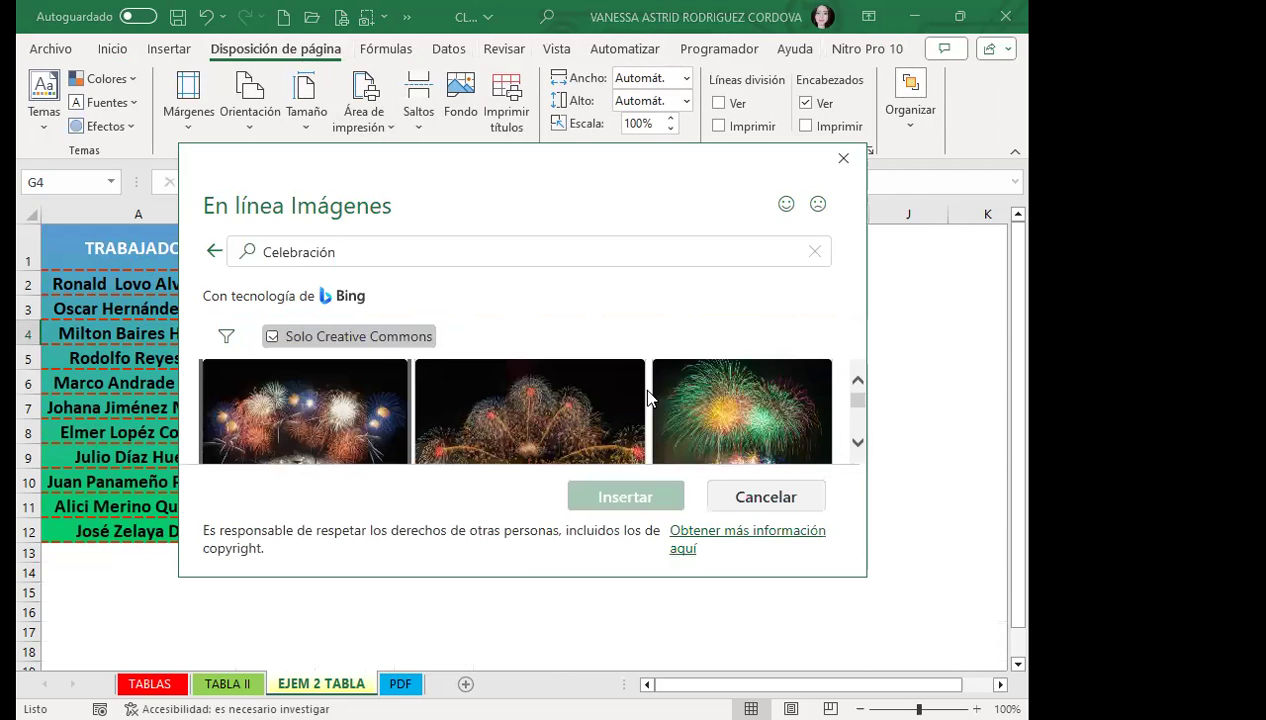
{"action": "left_click", "coordinate": [318, 425]}
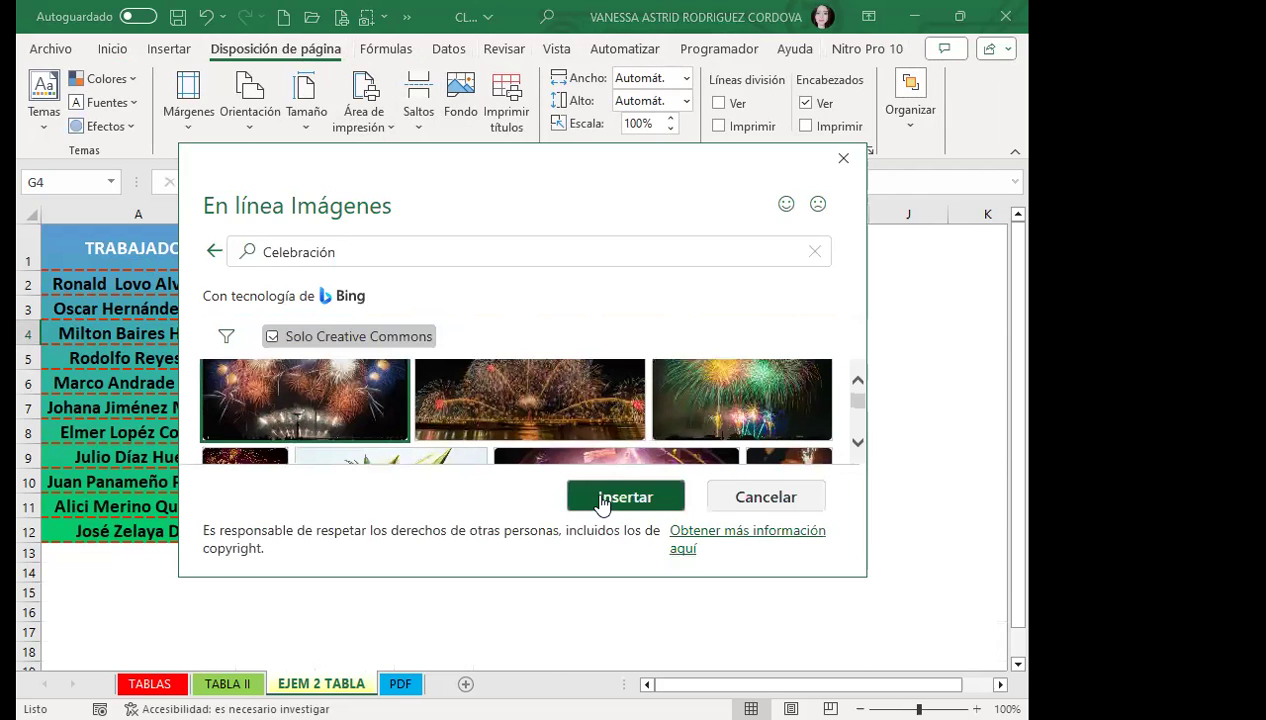
{"action": "left_click", "coordinate": [602, 500]}
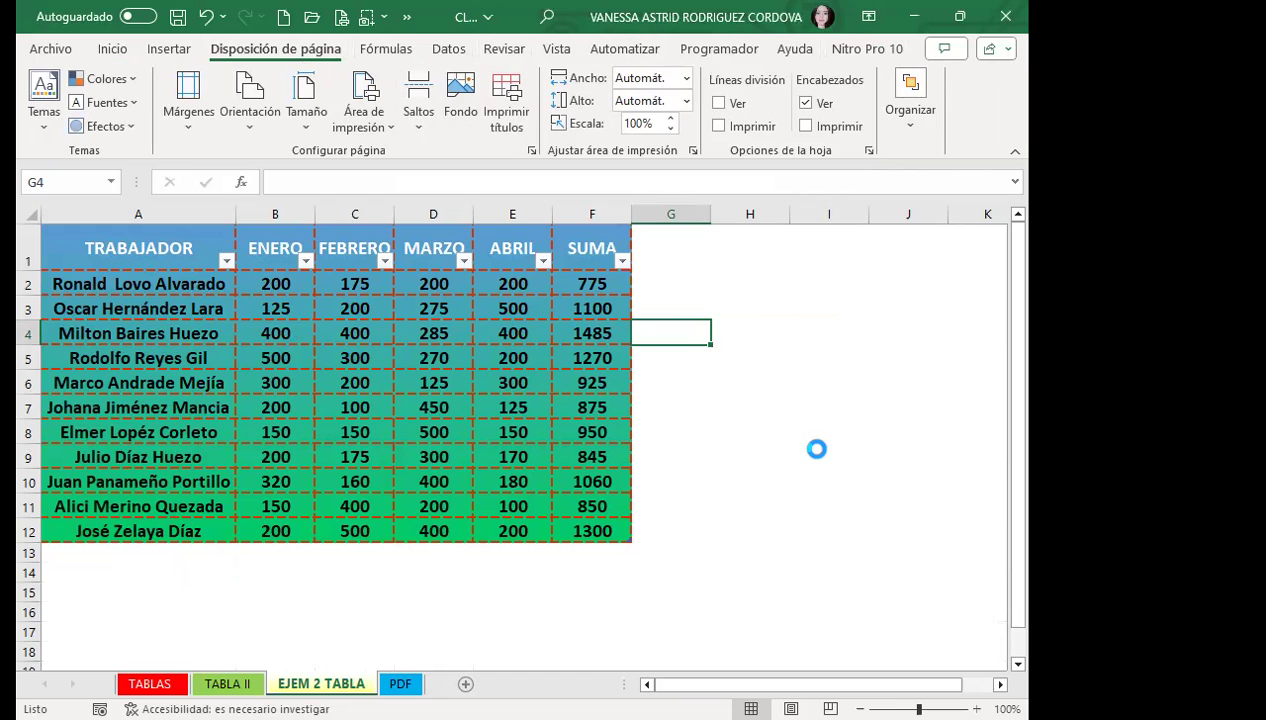
{"action": "left_click", "coordinate": [749, 308]}
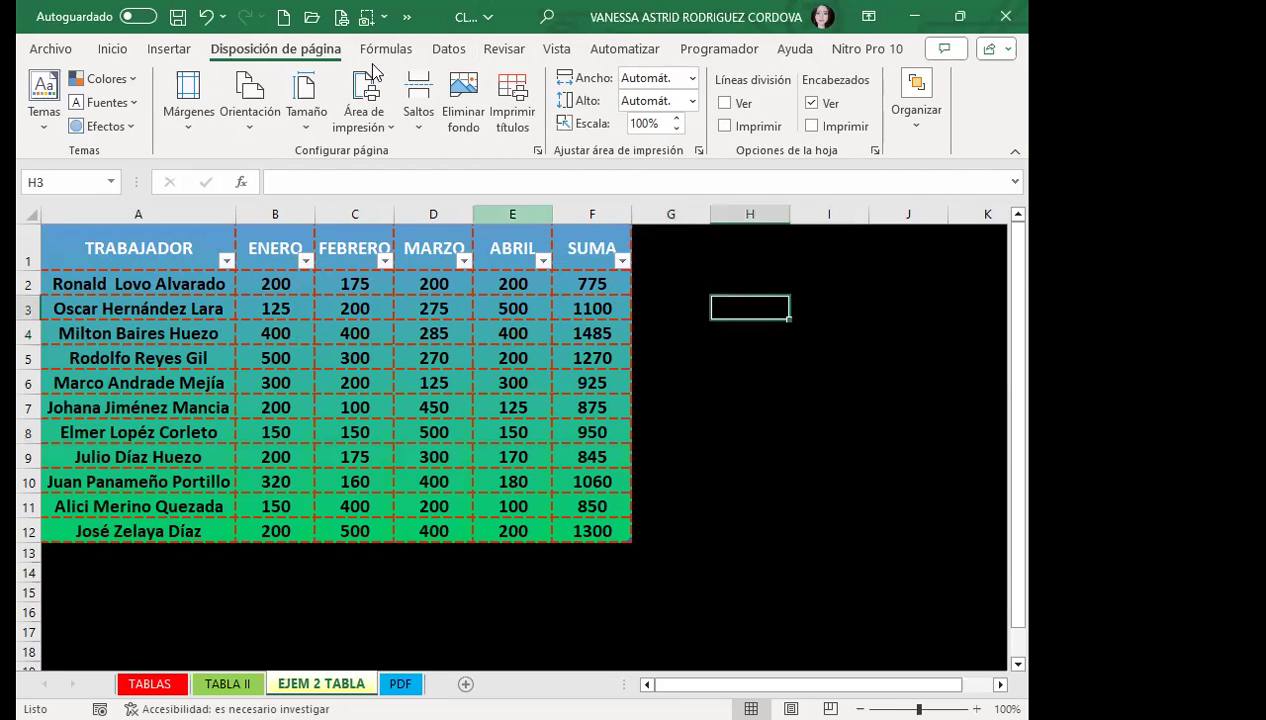
Step: Insert a TRABAJADOR slicer and position it over columns H–J, right of the table
{"action": "left_click", "coordinate": [516, 309]}
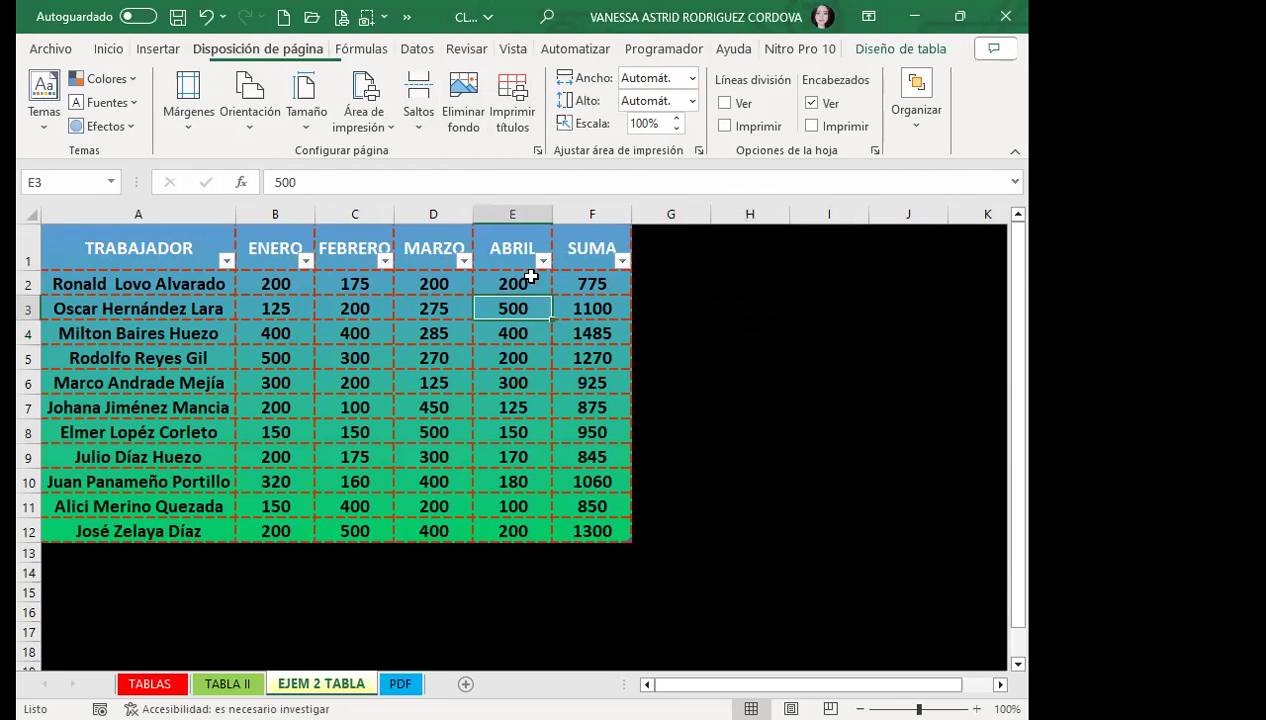
{"action": "left_click", "coordinate": [895, 48]}
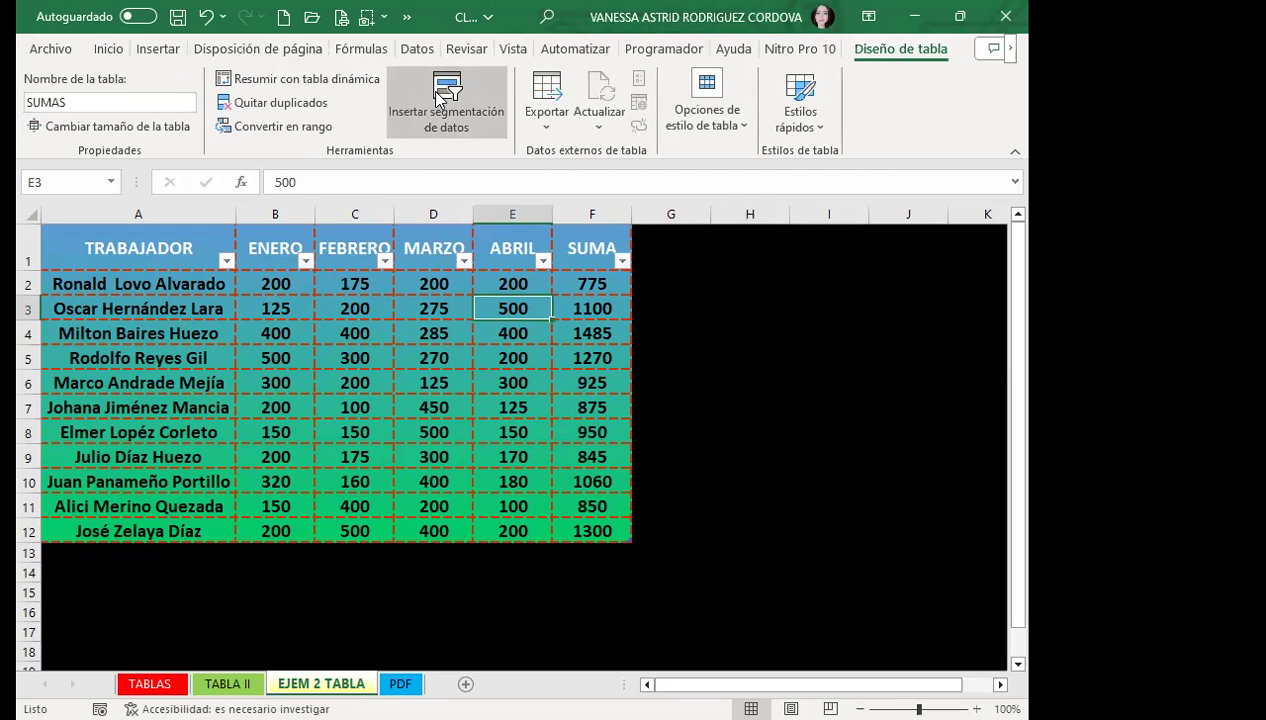
{"action": "left_click", "coordinate": [440, 97]}
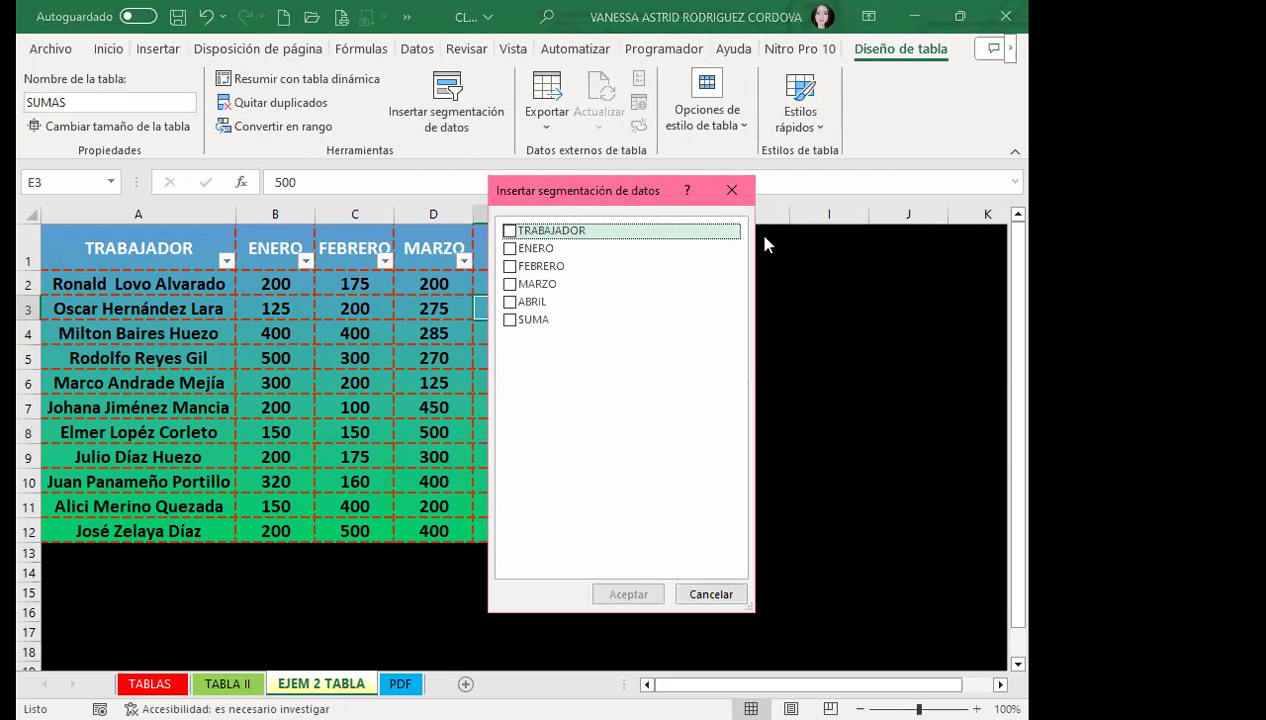
{"action": "left_click_drag", "start_coordinate": [532, 178], "coordinate": [722, 220]}
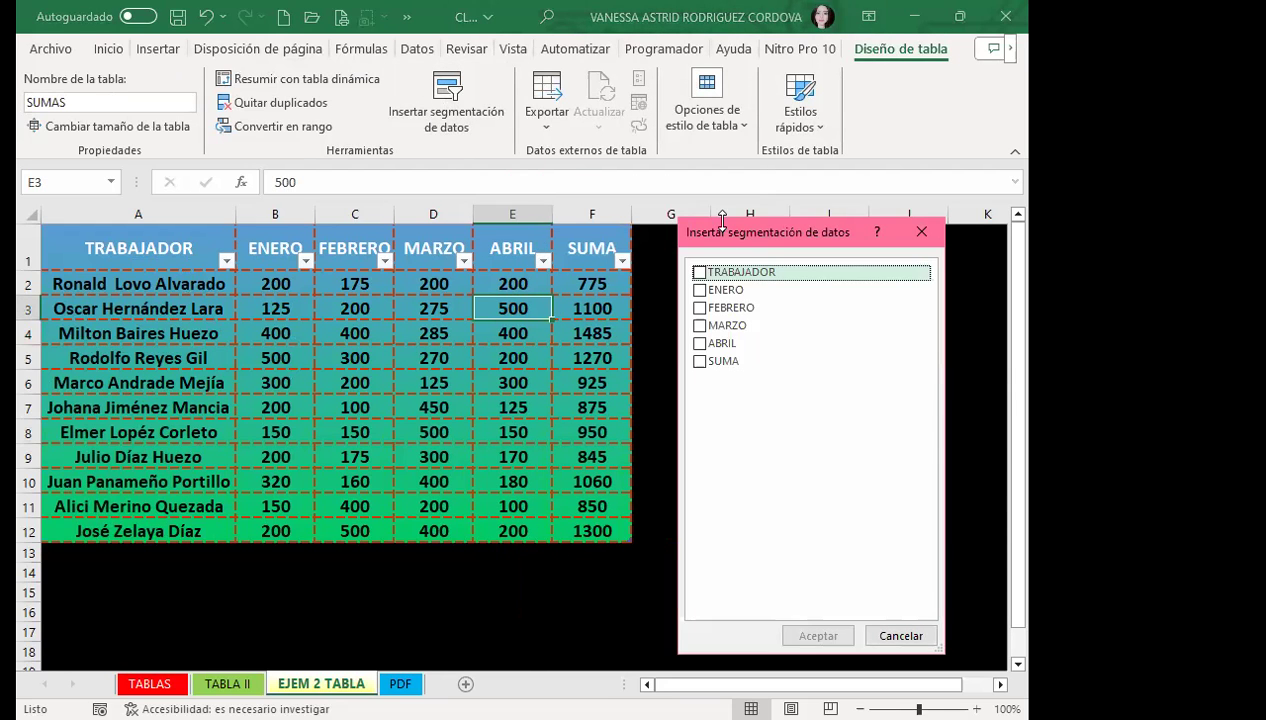
{"action": "left_click", "coordinate": [699, 272]}
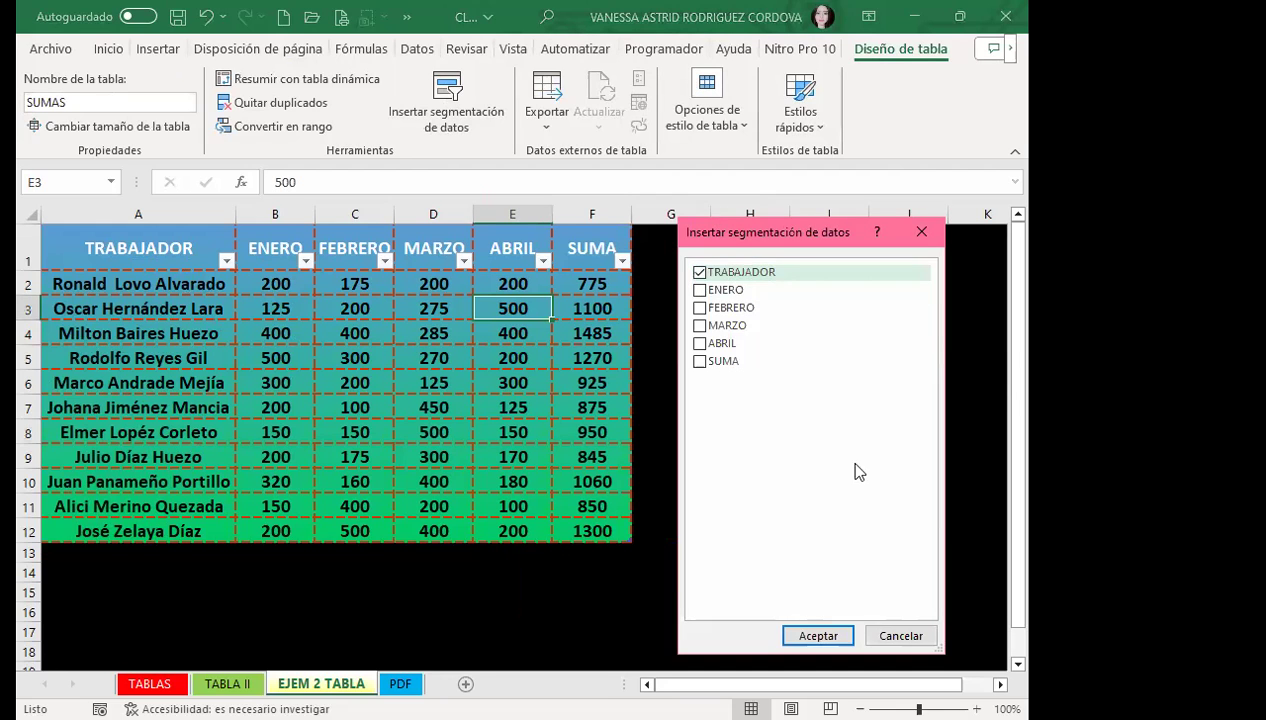
{"action": "left_click", "coordinate": [812, 636]}
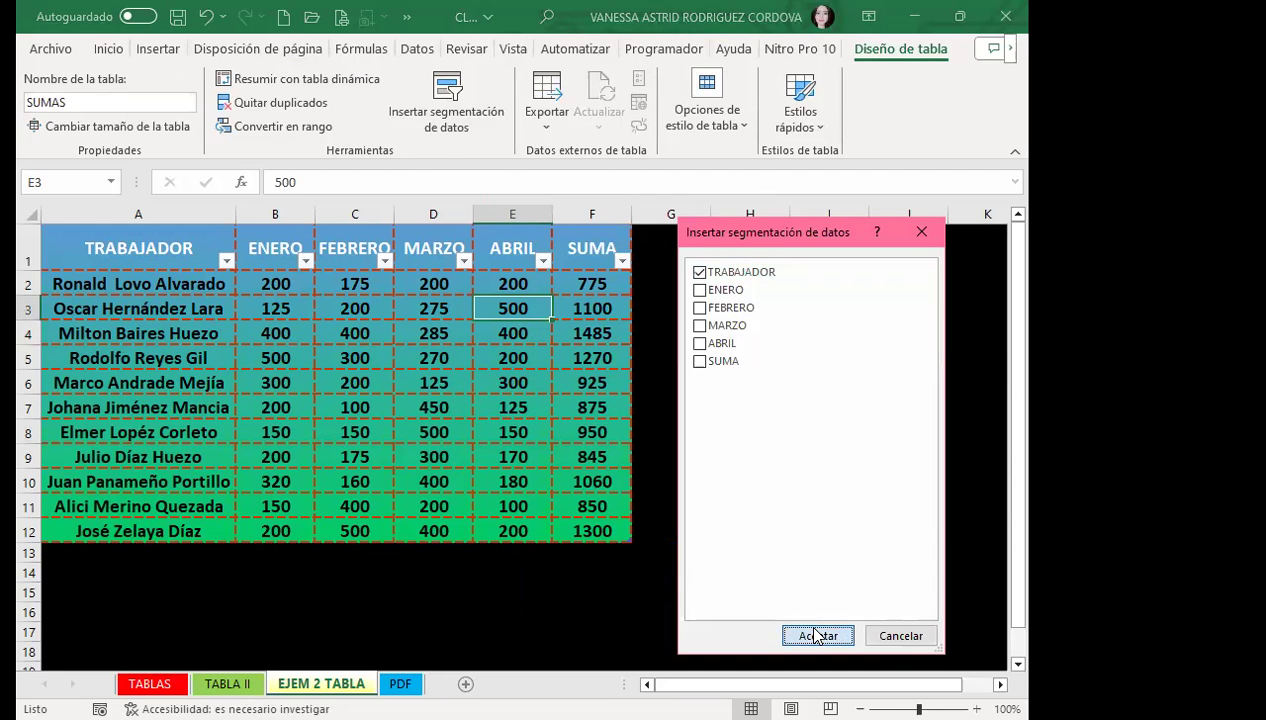
{"action": "left_click_drag", "start_coordinate": [506, 343], "coordinate": [774, 299]}
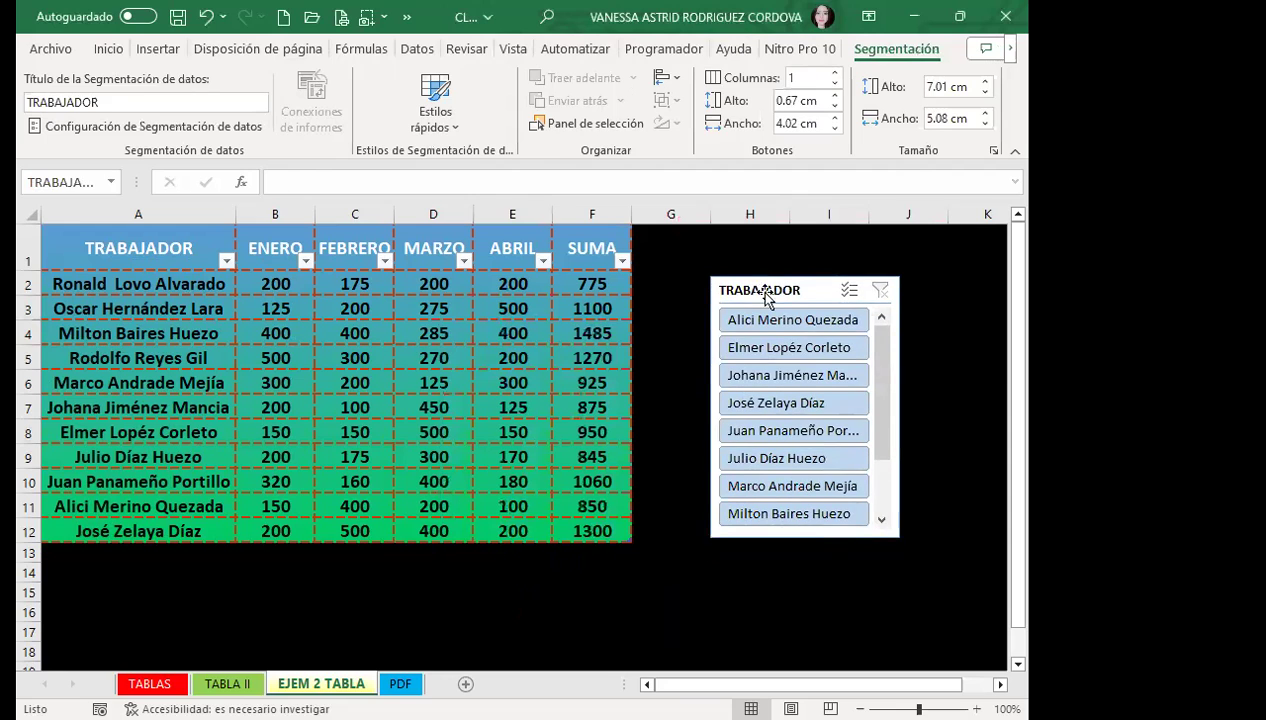
Step: Browse the slicer Quick Styles, cancelling an attempted new slicer style along the way
{"action": "left_click", "coordinate": [442, 125]}
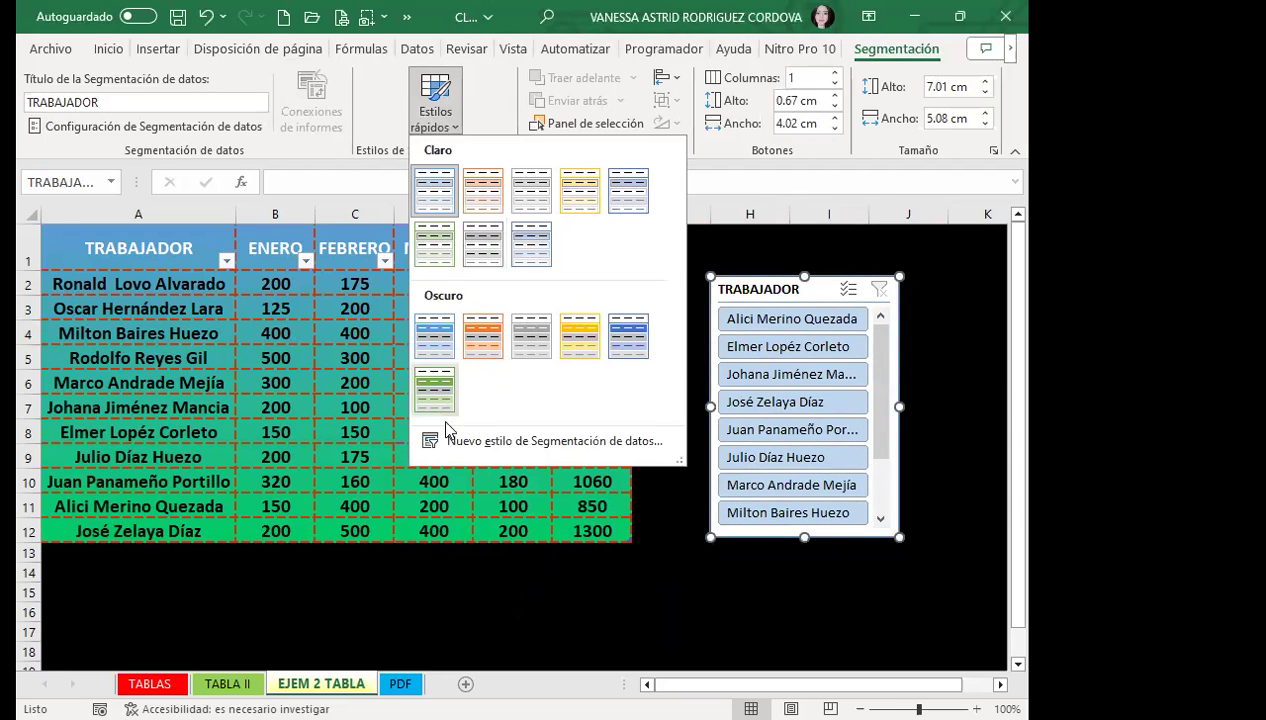
{"action": "left_click", "coordinate": [487, 443]}
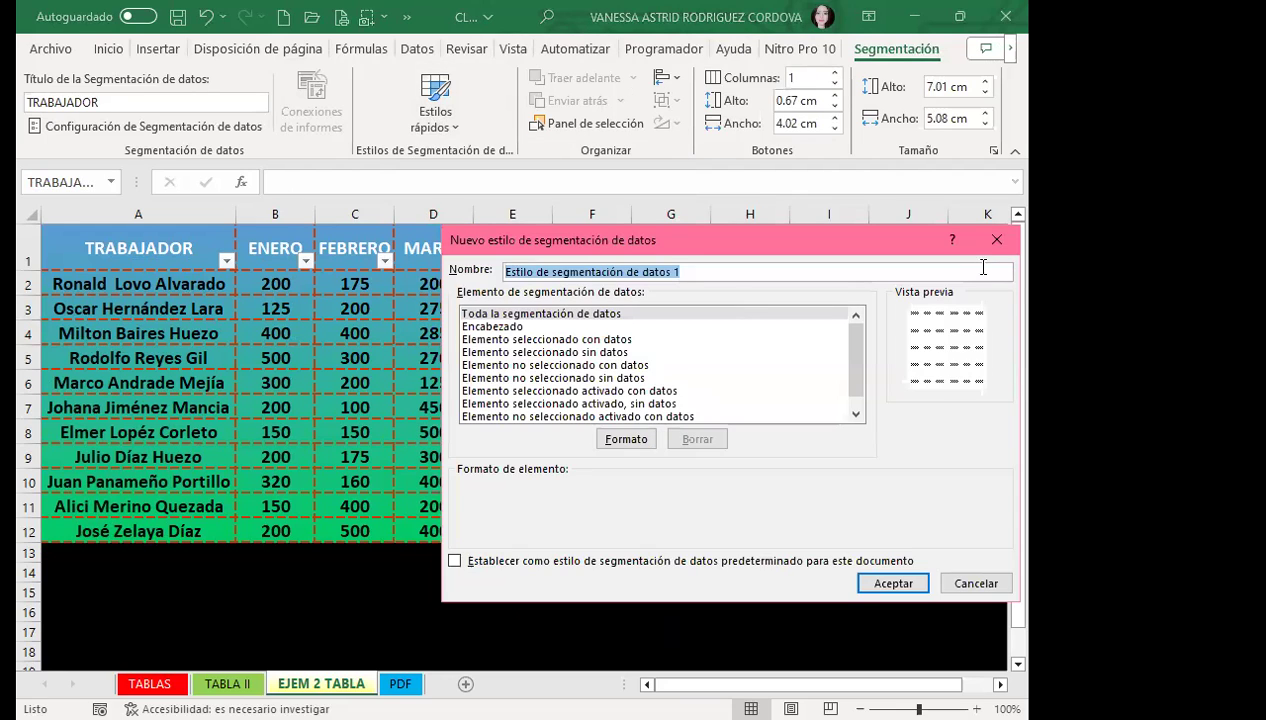
{"action": "left_click", "coordinate": [997, 242]}
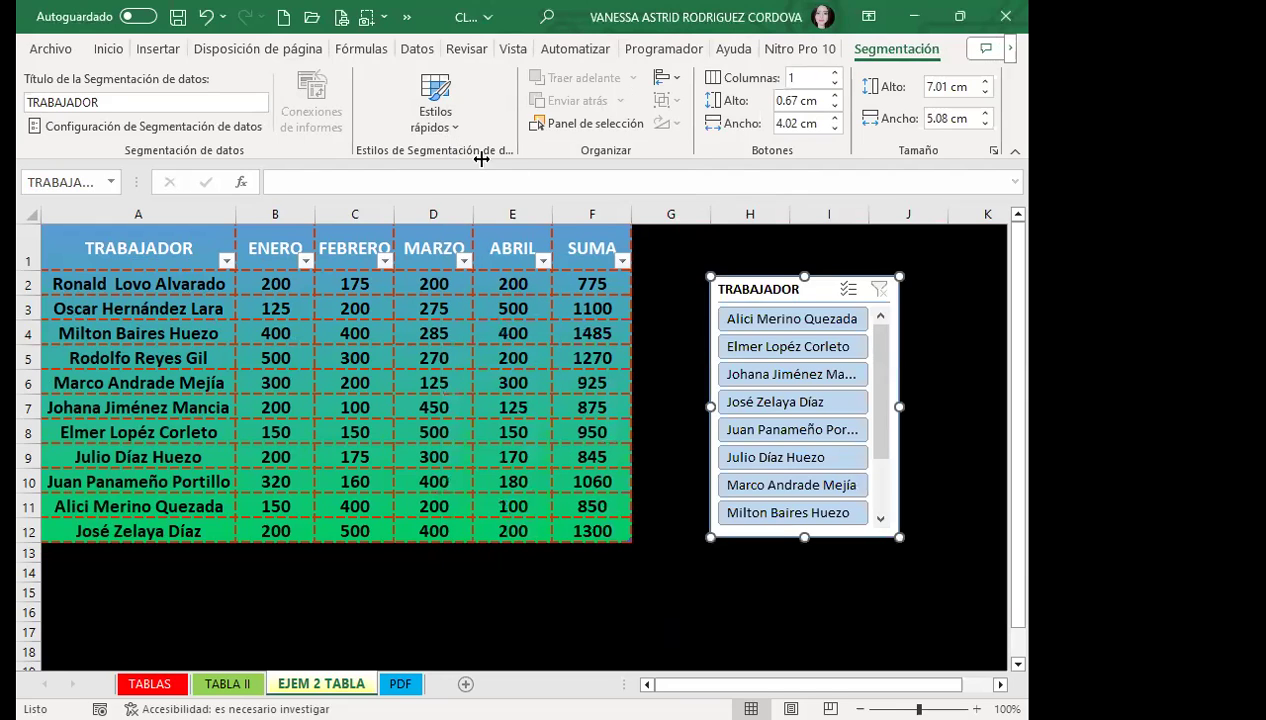
{"action": "left_click", "coordinate": [425, 115]}
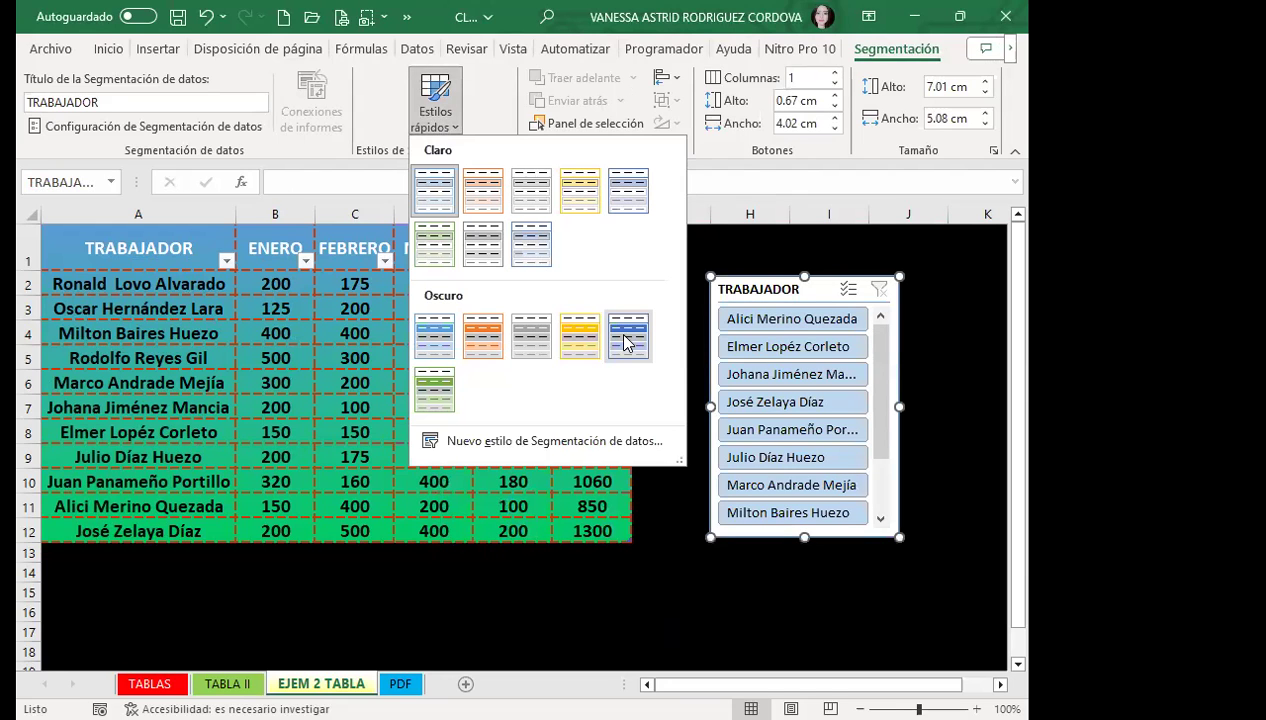
Step: Filter the table through the TRABAJADOR slicer, trying single workers and combinations
{"action": "left_click", "coordinate": [792, 403]}
{"action": "left_click", "coordinate": [789, 350]}
{"action": "left_click", "coordinate": [754, 403]}
{"action": "left_click", "coordinate": [750, 430]}
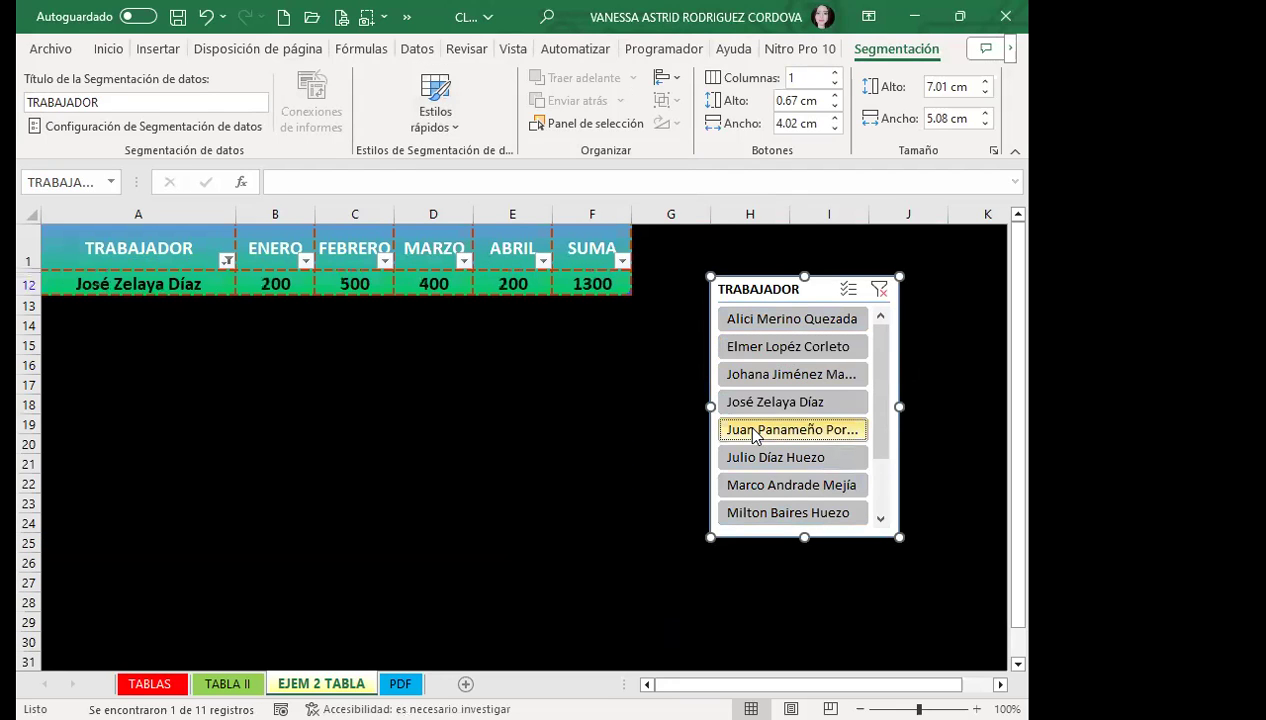
{"action": "left_click", "coordinate": [740, 468]}
{"action": "left_click", "coordinate": [748, 320]}
{"action": "left_click", "coordinate": [765, 374], "text": "ctrl"}
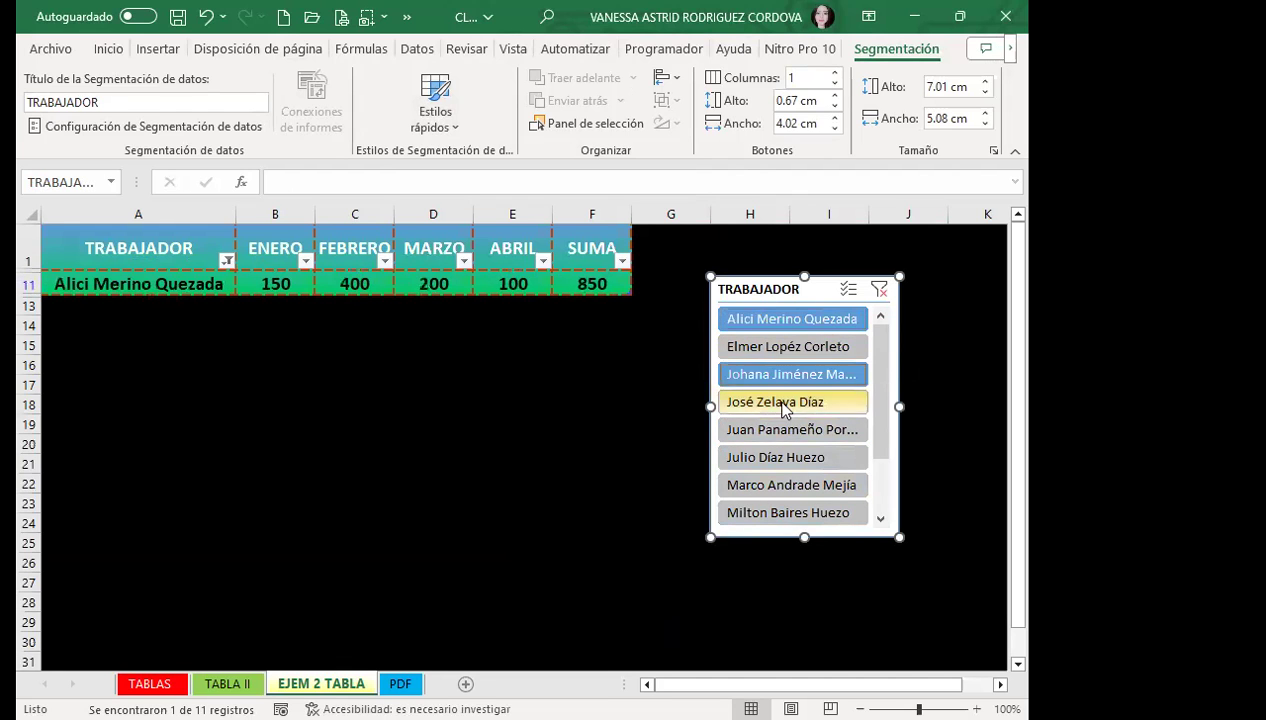
{"action": "left_click", "coordinate": [786, 404], "text": "ctrl"}
{"action": "left_click", "coordinate": [782, 430], "text": "ctrl"}
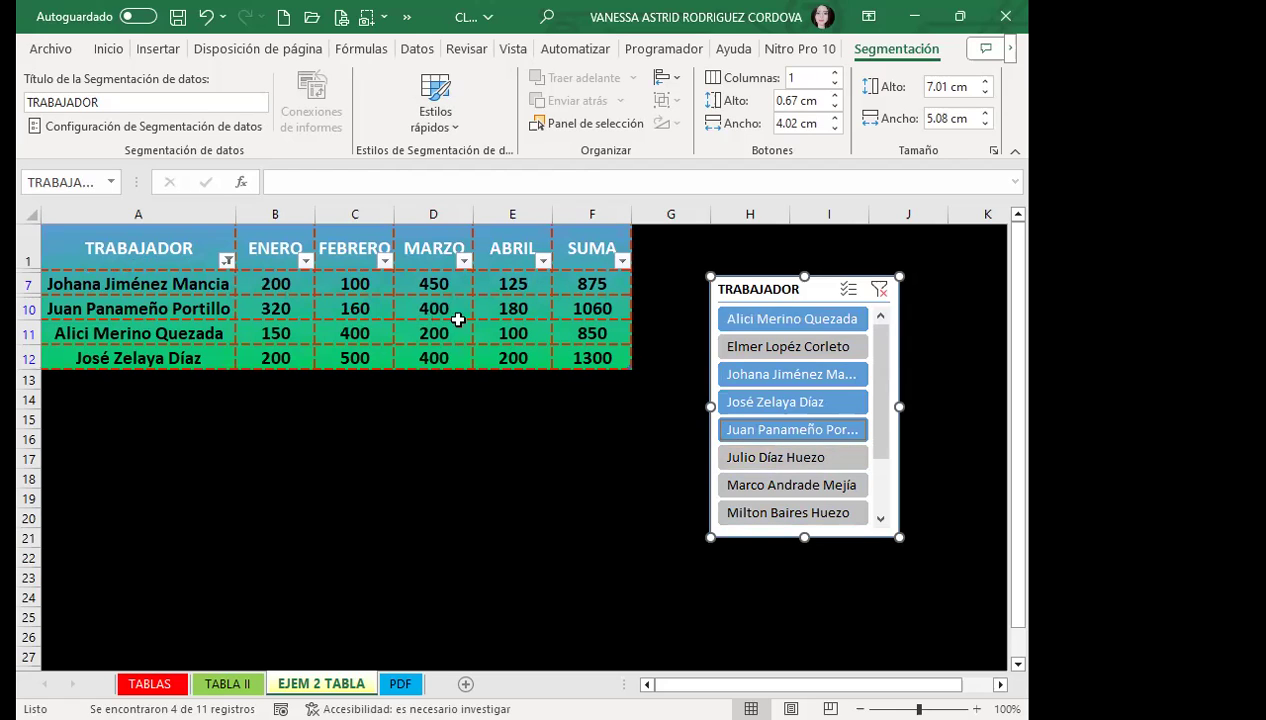
{"action": "left_click", "coordinate": [792, 487]}
Step: Clear the worker filter and move the slicer up and left beside the table
{"action": "left_click", "coordinate": [879, 289]}
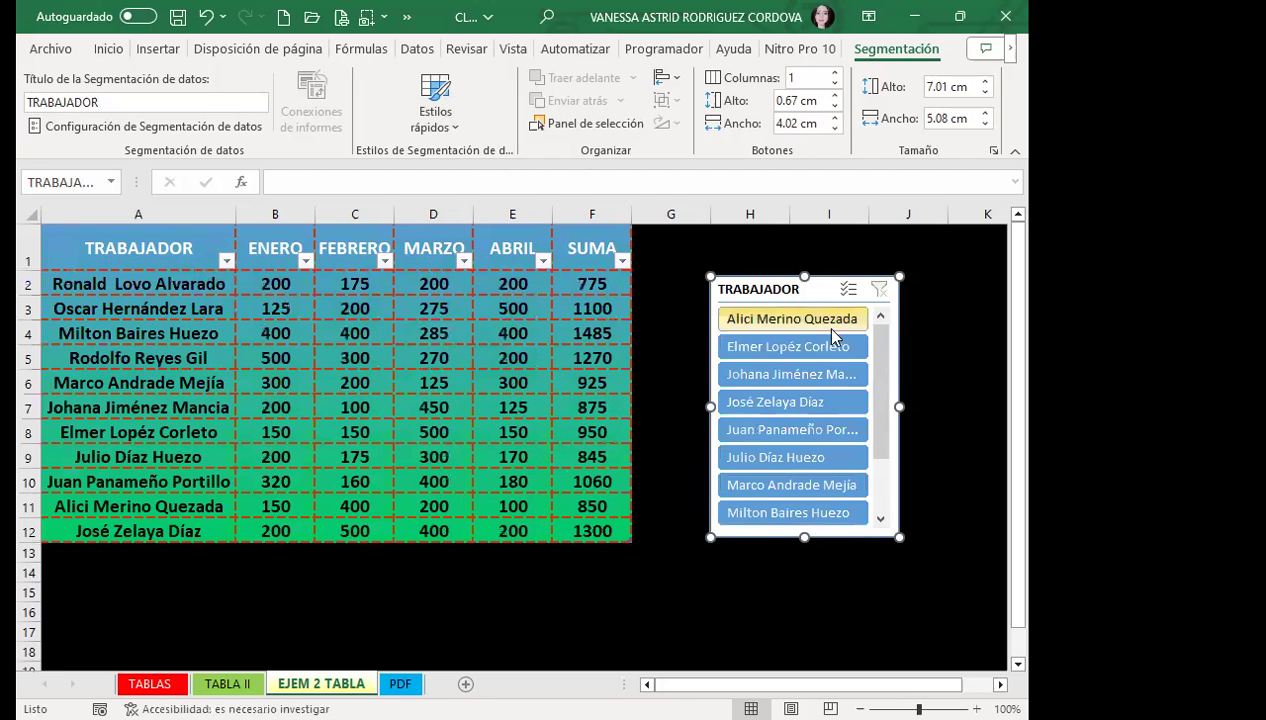
{"action": "left_click_drag", "start_coordinate": [805, 291], "coordinate": [778, 257]}
{"action": "left_click", "coordinate": [778, 257]}
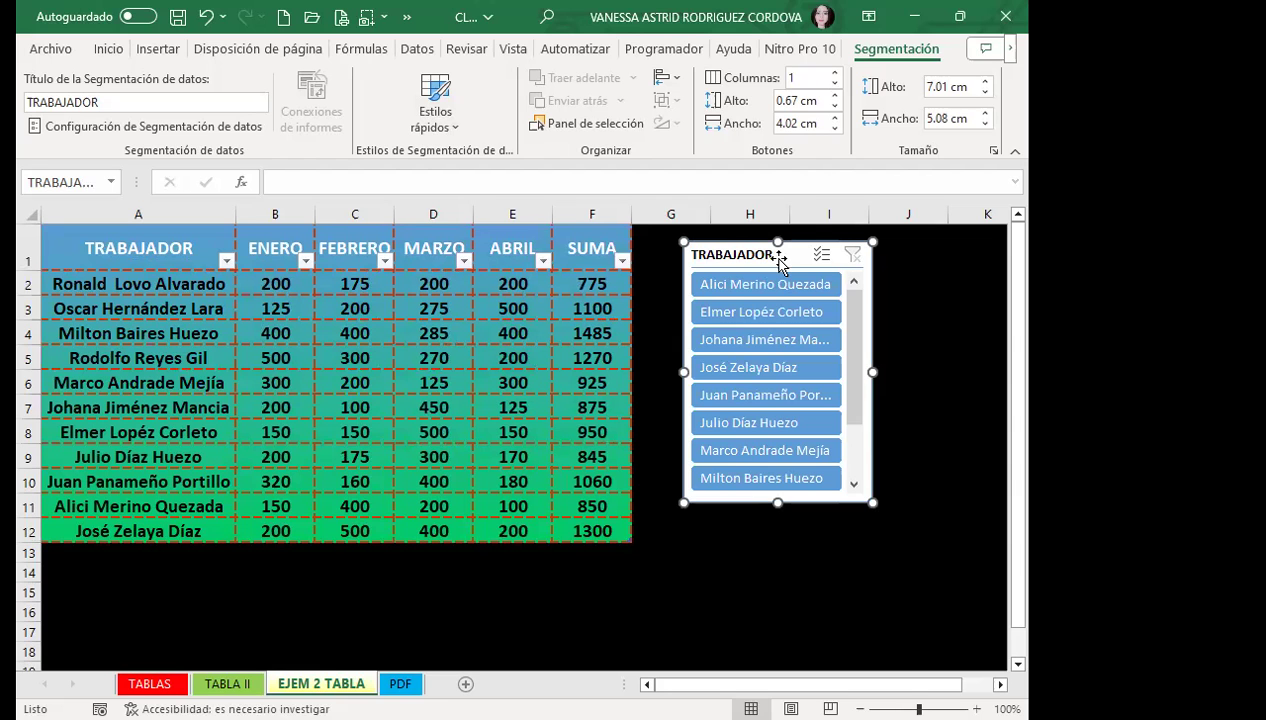
{"action": "scroll", "coordinate": [779, 262], "scroll_direction": "down", "scroll_amount": 1}
Step: Delete the fireworks sheet background from Page Layout
{"action": "left_click", "coordinate": [664, 590]}
{"action": "scroll", "coordinate": [543, 529], "scroll_direction": "down", "scroll_amount": 4}
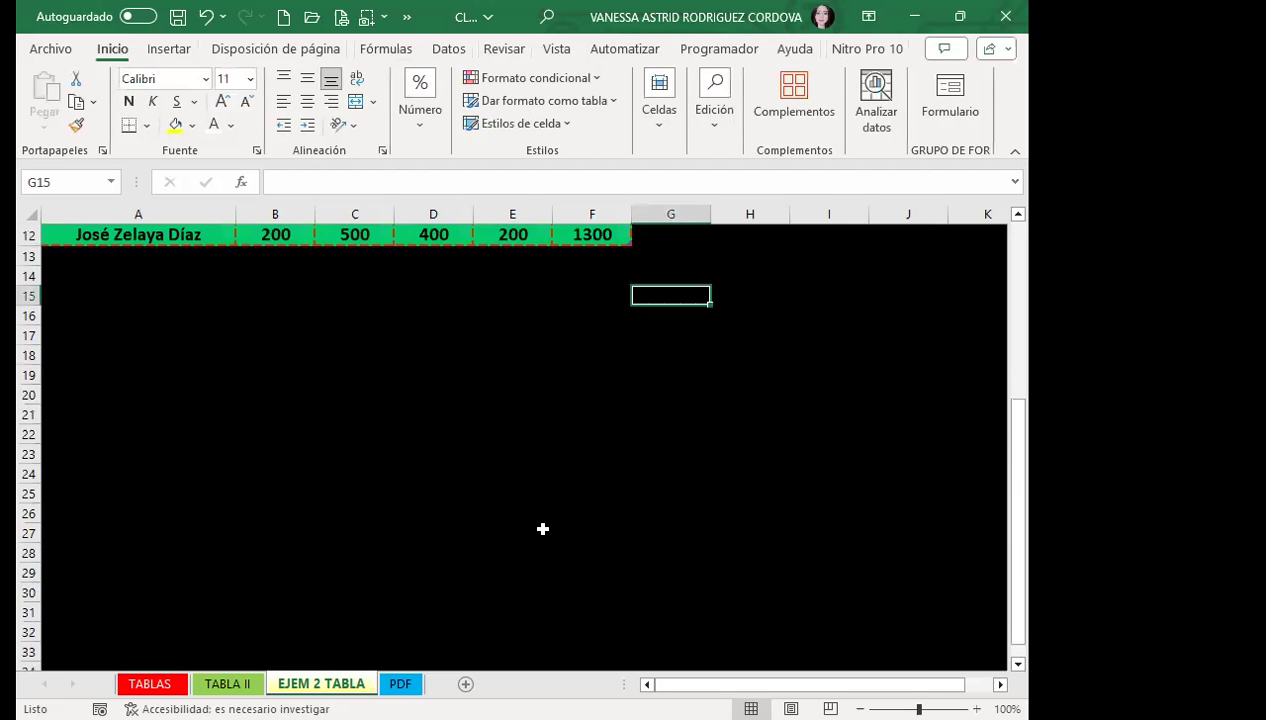
{"action": "scroll", "coordinate": [543, 529], "scroll_direction": "down", "scroll_amount": 9}
{"action": "scroll", "coordinate": [523, 523], "scroll_direction": "down", "scroll_amount": 6}
{"action": "scroll", "coordinate": [531, 523], "scroll_direction": "down", "scroll_amount": 5}
{"action": "scroll", "coordinate": [531, 523], "scroll_direction": "down", "scroll_amount": 9}
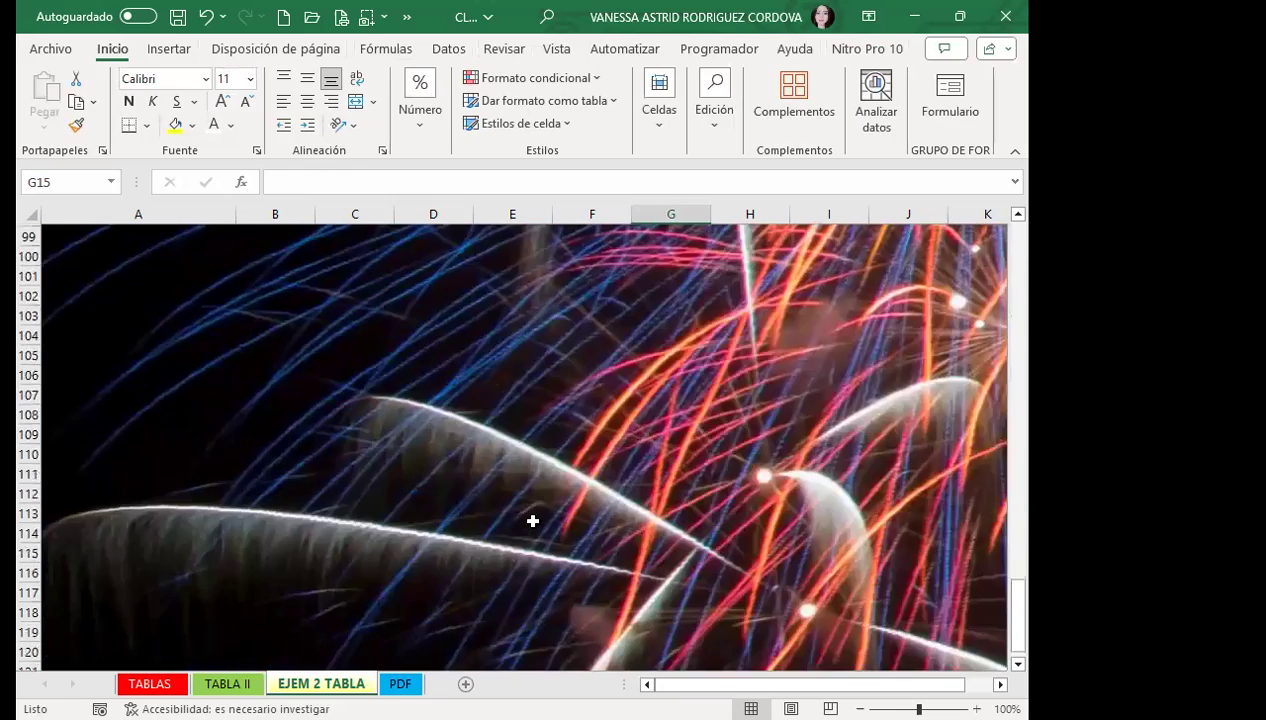
{"action": "scroll", "coordinate": [533, 521], "scroll_direction": "down", "scroll_amount": 4}
{"action": "scroll", "coordinate": [533, 521], "scroll_direction": "down", "scroll_amount": 6}
{"action": "scroll", "coordinate": [534, 521], "scroll_direction": "up", "scroll_amount": 12}
{"action": "scroll", "coordinate": [535, 521], "scroll_direction": "up", "scroll_amount": 8}
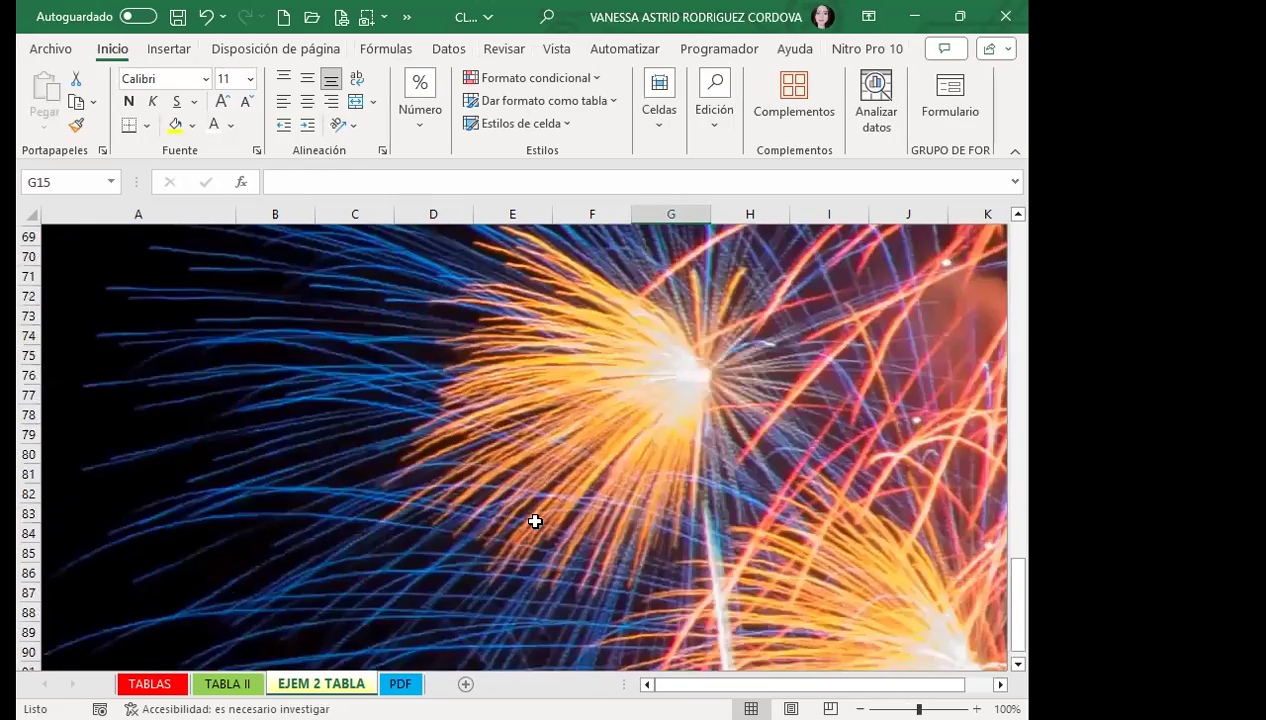
{"action": "scroll", "coordinate": [535, 521], "scroll_direction": "up", "scroll_amount": 10}
{"action": "scroll", "coordinate": [535, 521], "scroll_direction": "up", "scroll_amount": 10}
{"action": "scroll", "coordinate": [535, 521], "scroll_direction": "up", "scroll_amount": 3}
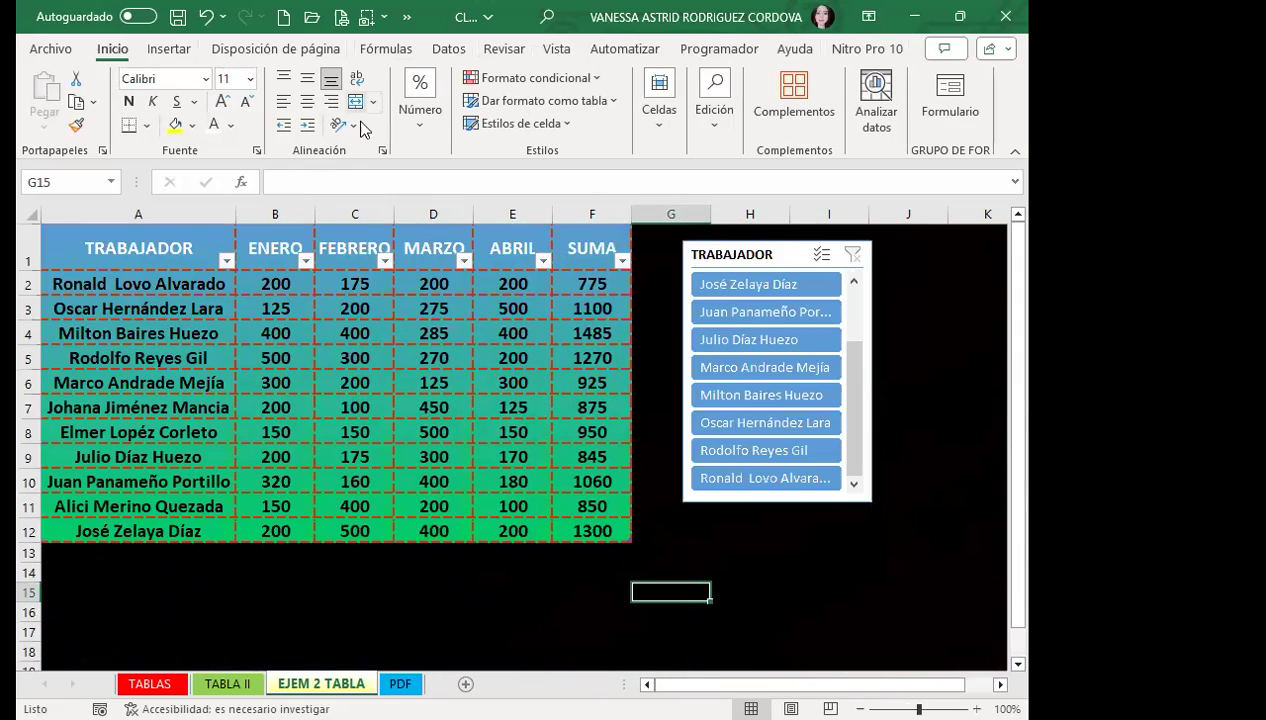
{"action": "left_click", "coordinate": [275, 49]}
{"action": "left_click", "coordinate": [460, 105]}
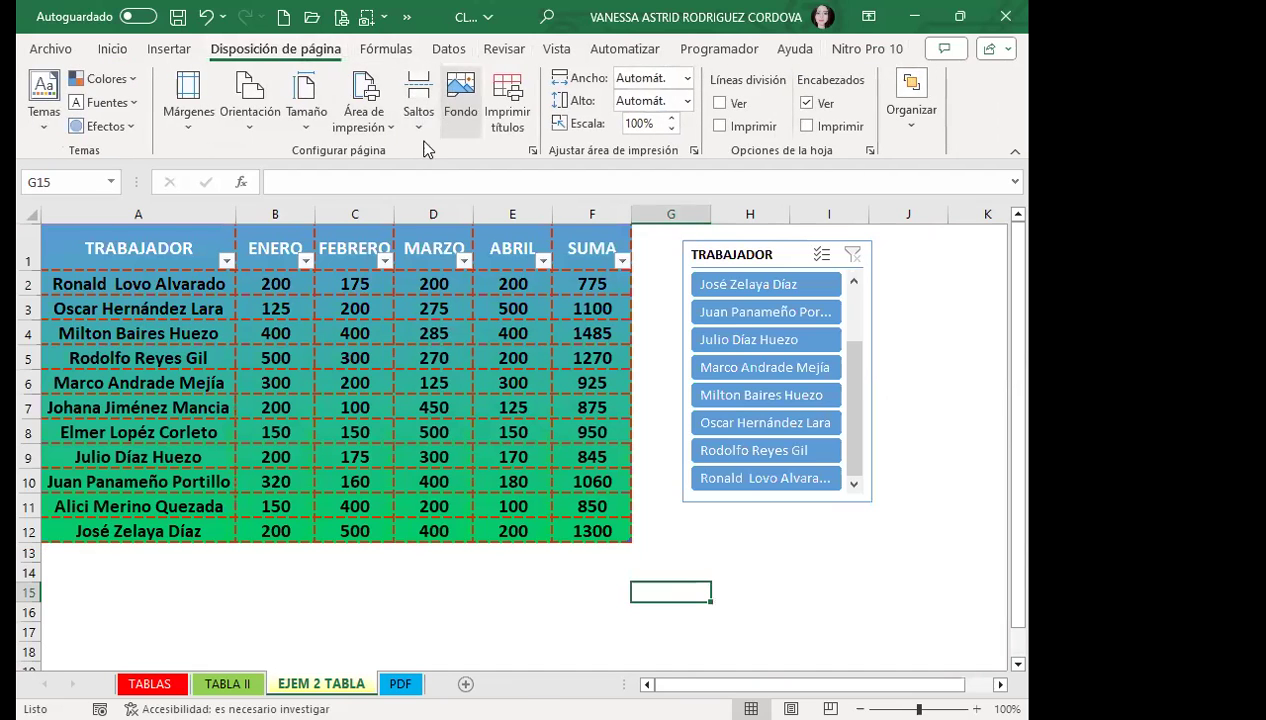
Step: Set a dark green image from the online Fondo category as the new sheet background
{"action": "left_click", "coordinate": [462, 90]}
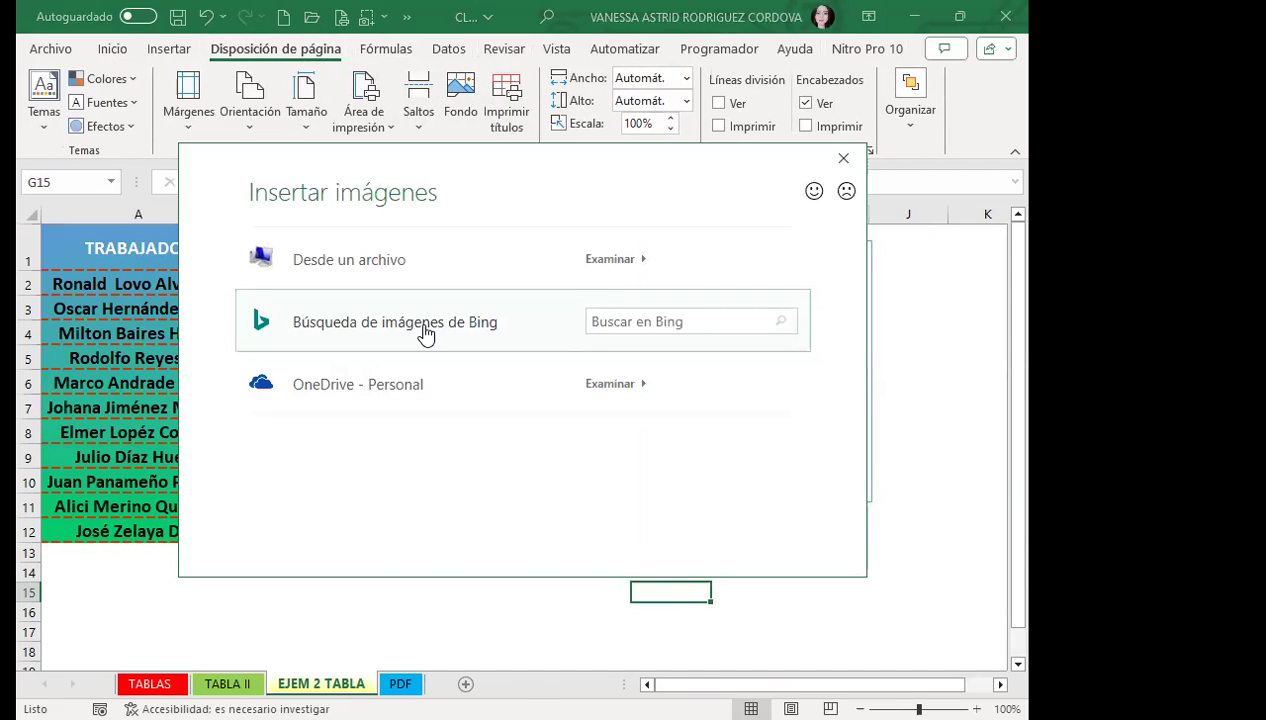
{"action": "left_click", "coordinate": [425, 330]}
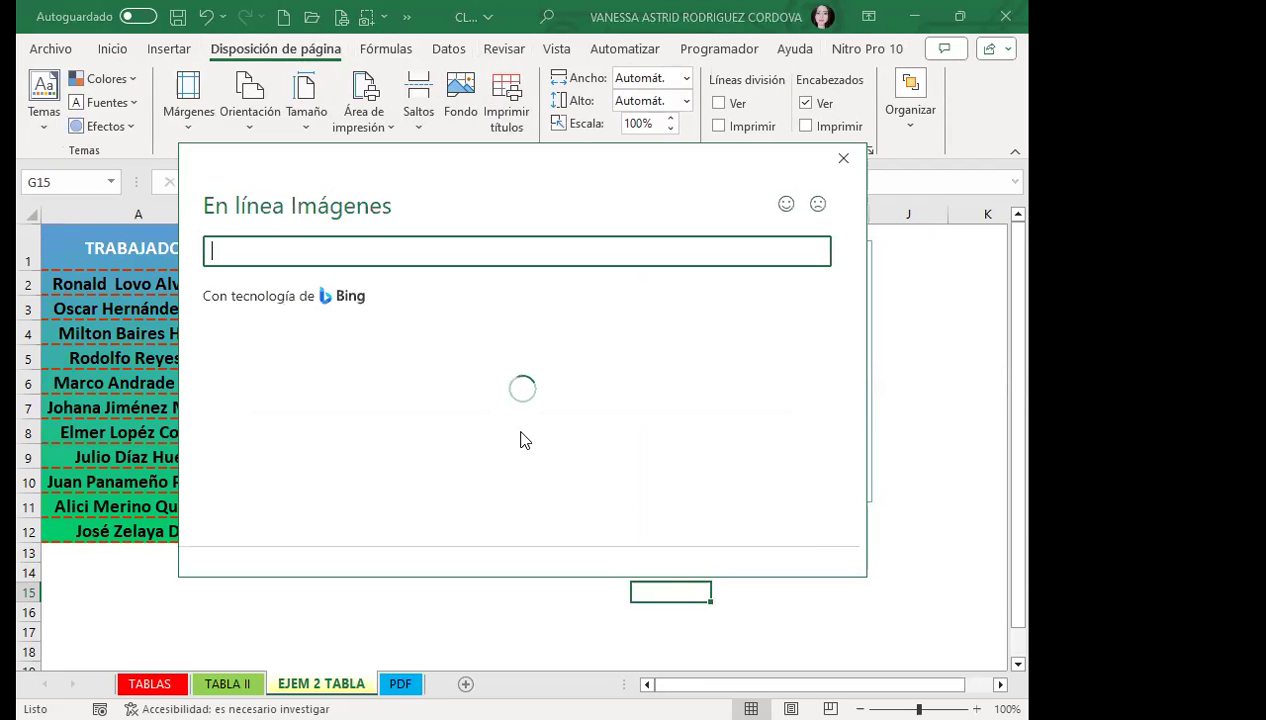
{"action": "scroll", "coordinate": [545, 421], "scroll_direction": "down", "scroll_amount": 2}
{"action": "scroll", "coordinate": [503, 466], "scroll_direction": "down", "scroll_amount": 2}
{"action": "scroll", "coordinate": [380, 458], "scroll_direction": "down", "scroll_amount": 2}
{"action": "scroll", "coordinate": [300, 455], "scroll_direction": "up", "scroll_amount": 3}
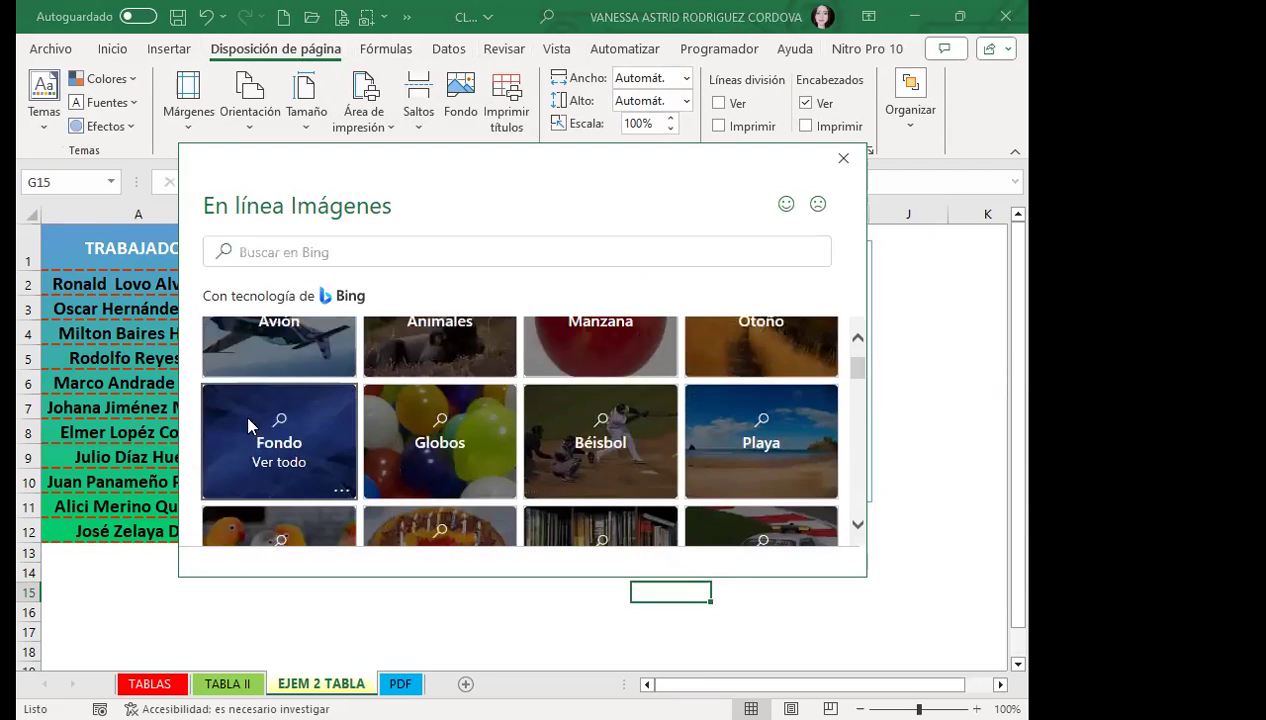
{"action": "left_click", "coordinate": [250, 428]}
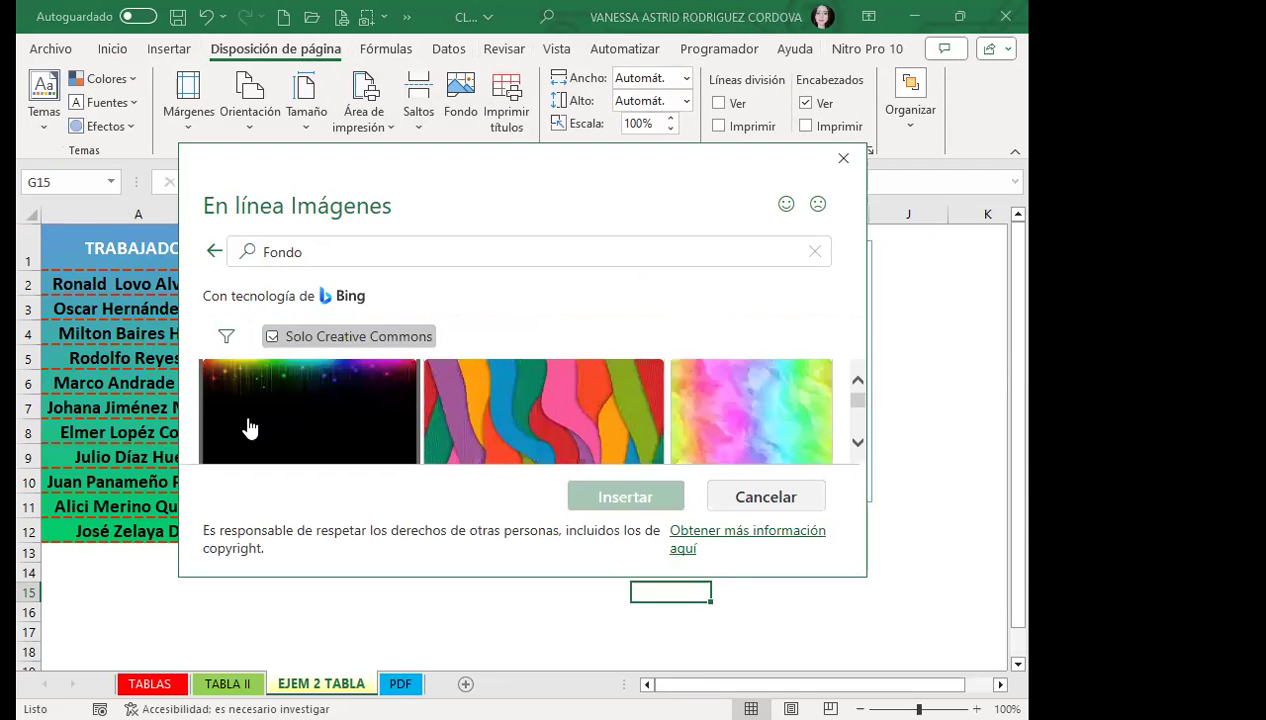
{"action": "scroll", "coordinate": [480, 404], "scroll_direction": "down", "scroll_amount": 2}
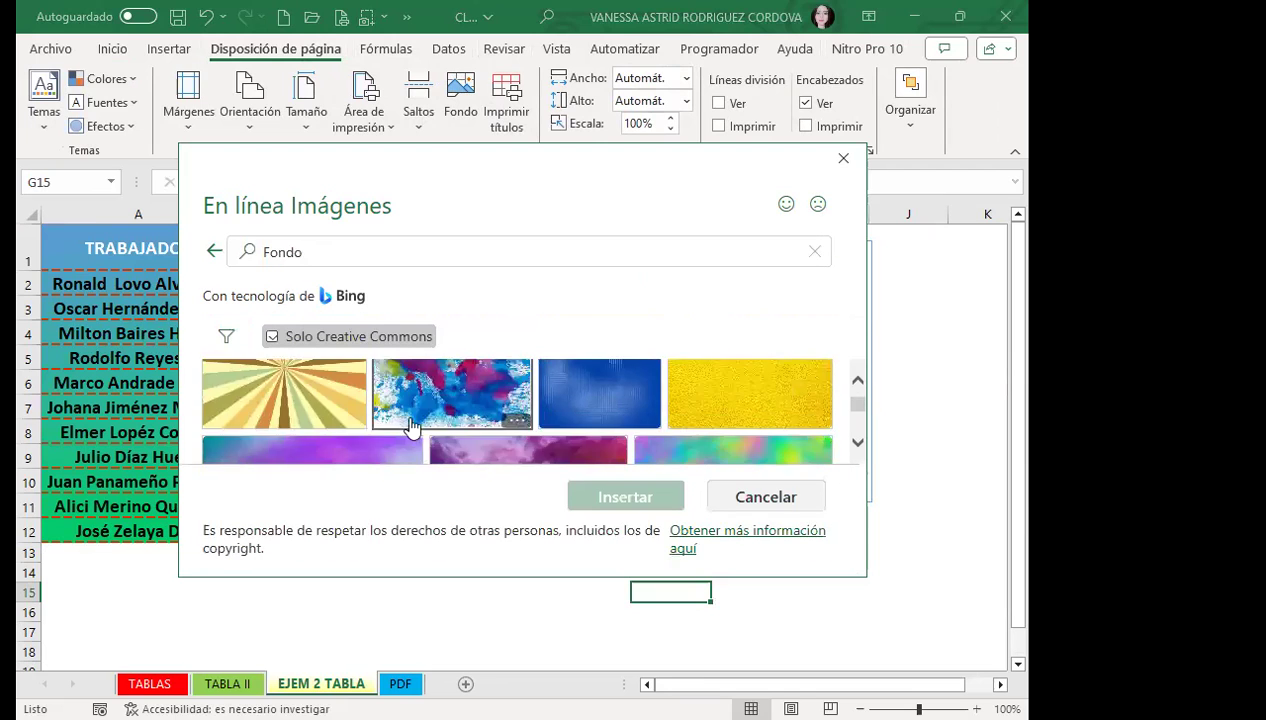
{"action": "scroll", "coordinate": [362, 452], "scroll_direction": "down", "scroll_amount": 2}
{"action": "scroll", "coordinate": [362, 452], "scroll_direction": "down", "scroll_amount": 2}
{"action": "scroll", "coordinate": [362, 452], "scroll_direction": "down", "scroll_amount": 1}
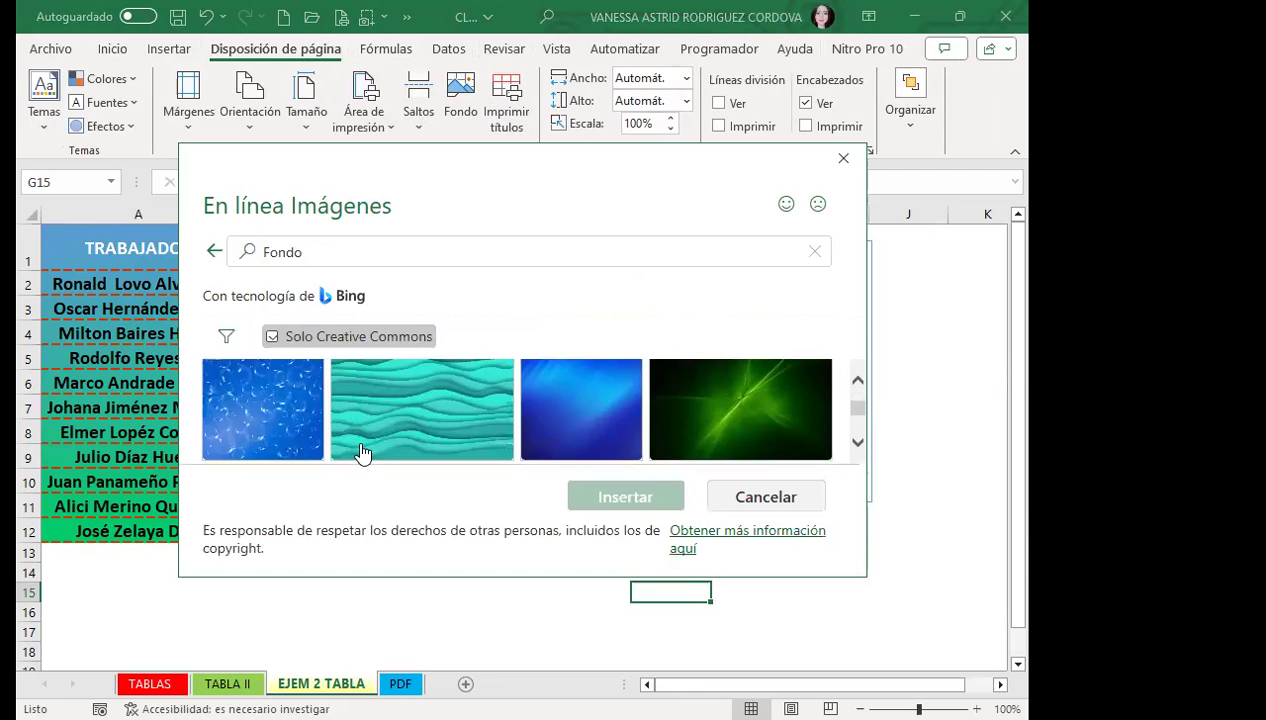
{"action": "left_click", "coordinate": [754, 371]}
{"action": "left_click", "coordinate": [618, 500]}
{"action": "left_click", "coordinate": [702, 550]}
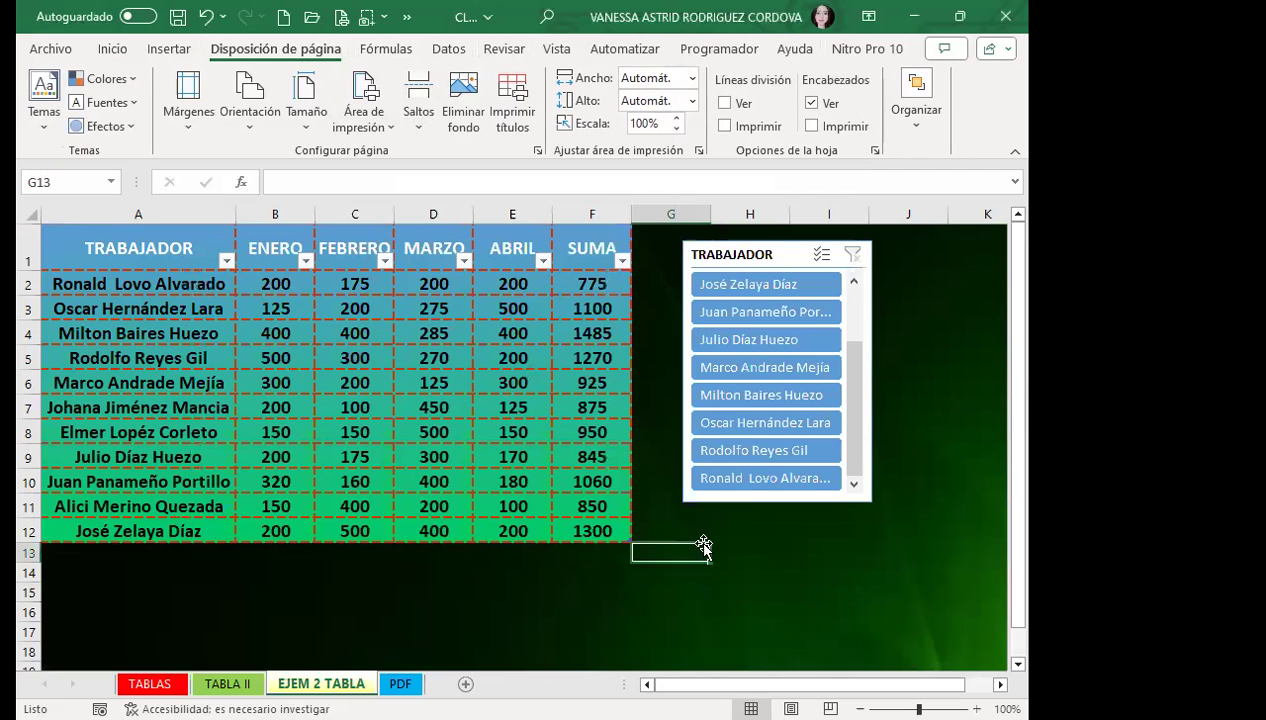
{"action": "scroll", "coordinate": [610, 554], "scroll_direction": "down", "scroll_amount": 6}
{"action": "scroll", "coordinate": [636, 545], "scroll_direction": "down", "scroll_amount": 4}
{"action": "scroll", "coordinate": [644, 500], "scroll_direction": "up", "scroll_amount": 10}
{"action": "scroll", "coordinate": [649, 478], "scroll_direction": "up", "scroll_amount": 1}
{"action": "left_click", "coordinate": [649, 478]}
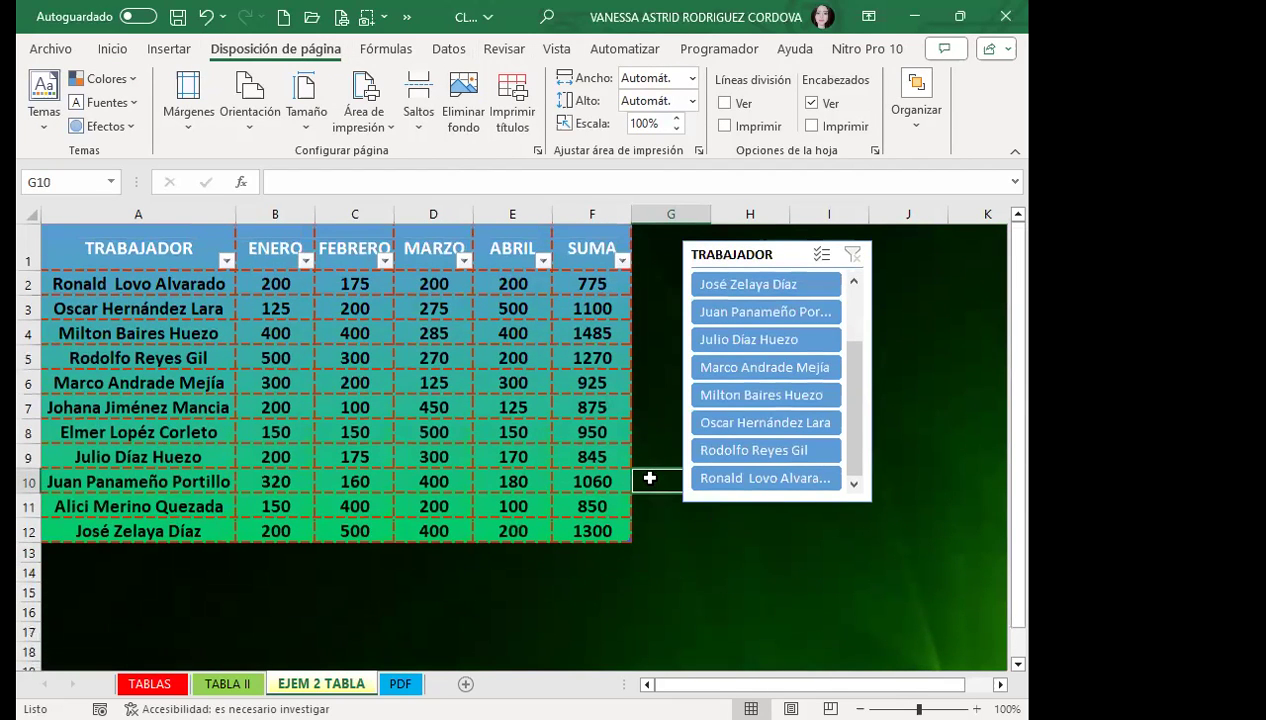
{"action": "left_click", "coordinate": [438, 588]}
{"action": "left_click", "coordinate": [455, 344]}
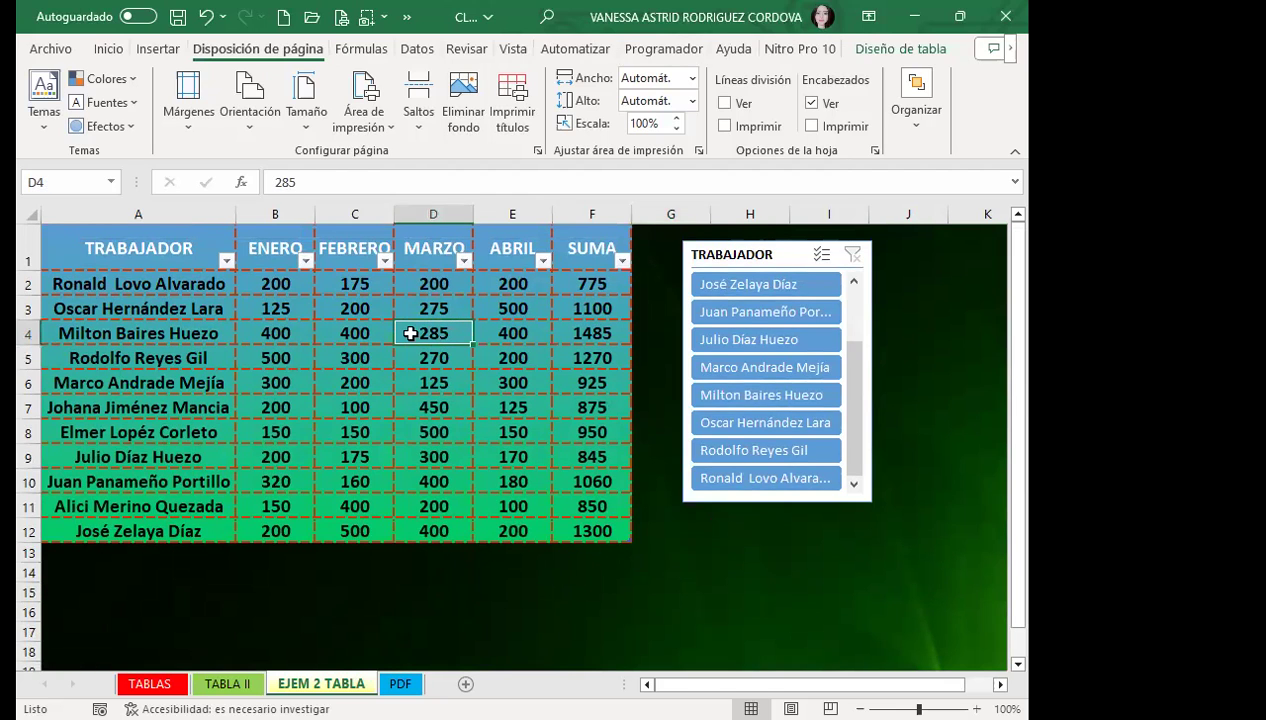
{"action": "key", "text": "ctrl+l"}
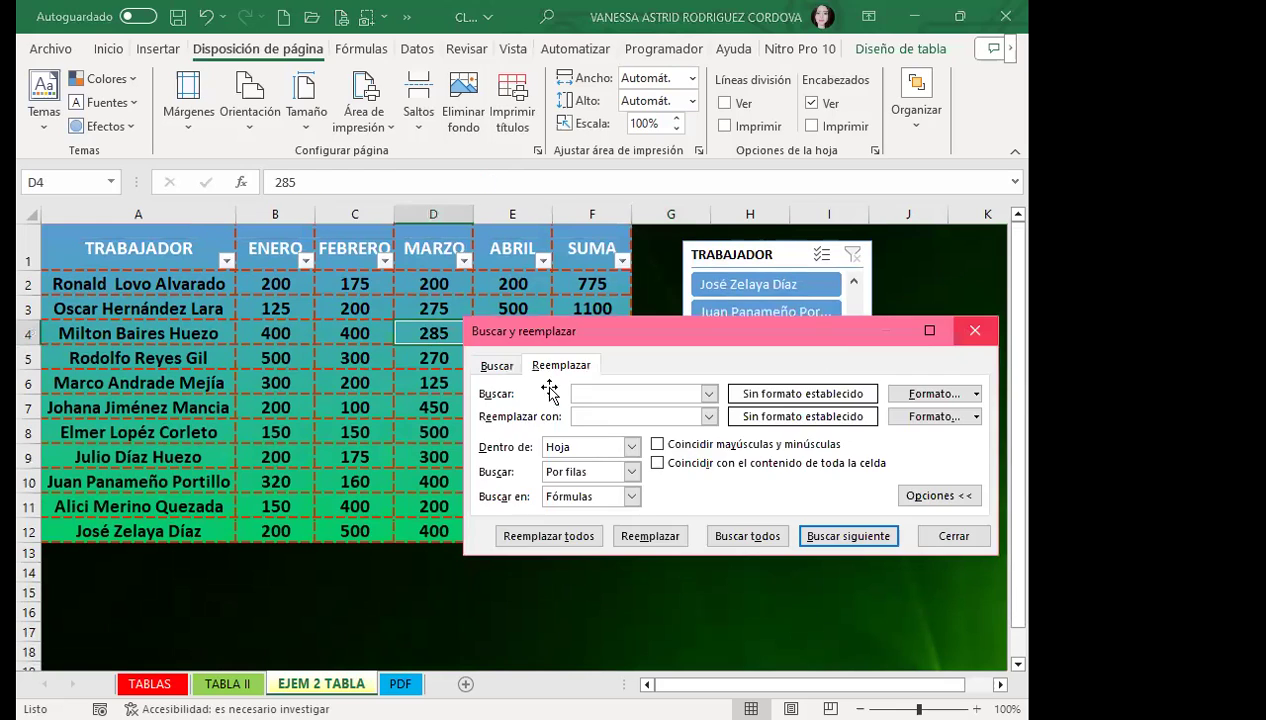
{"action": "key", "text": "Escape"}
{"action": "left_click", "coordinate": [548, 387]}
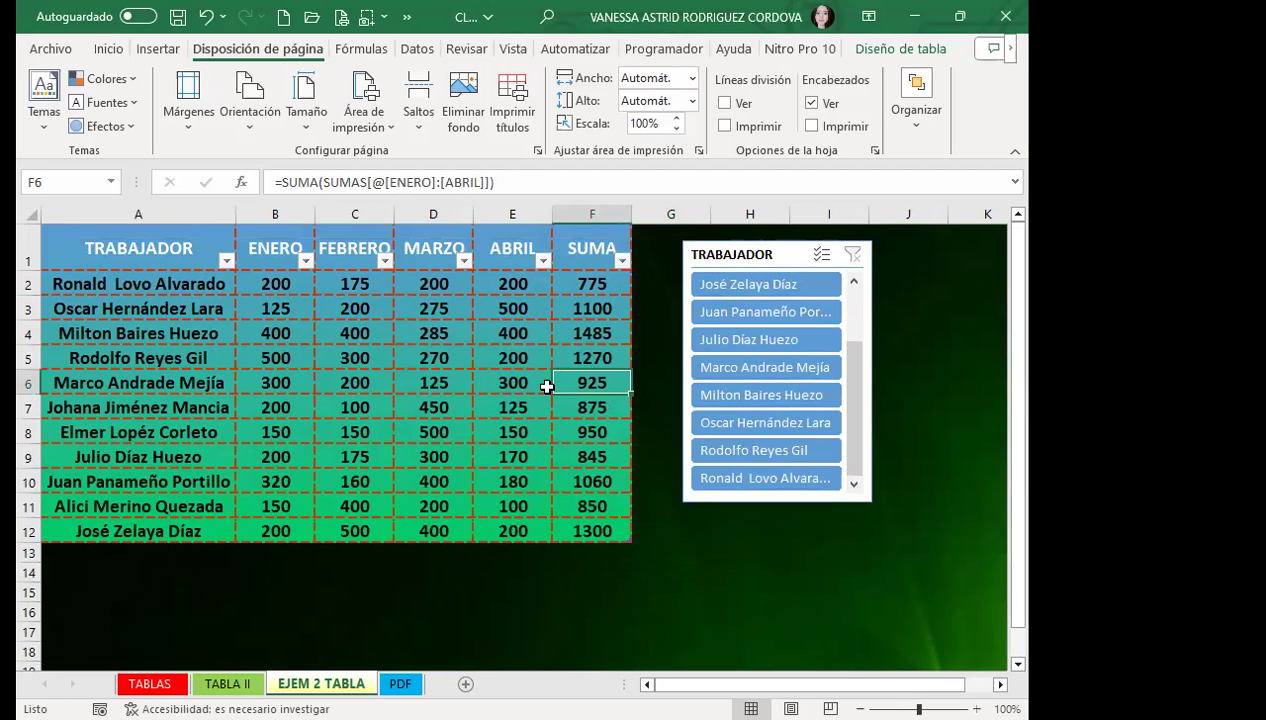
{"action": "key", "text": "ctrl+l"}
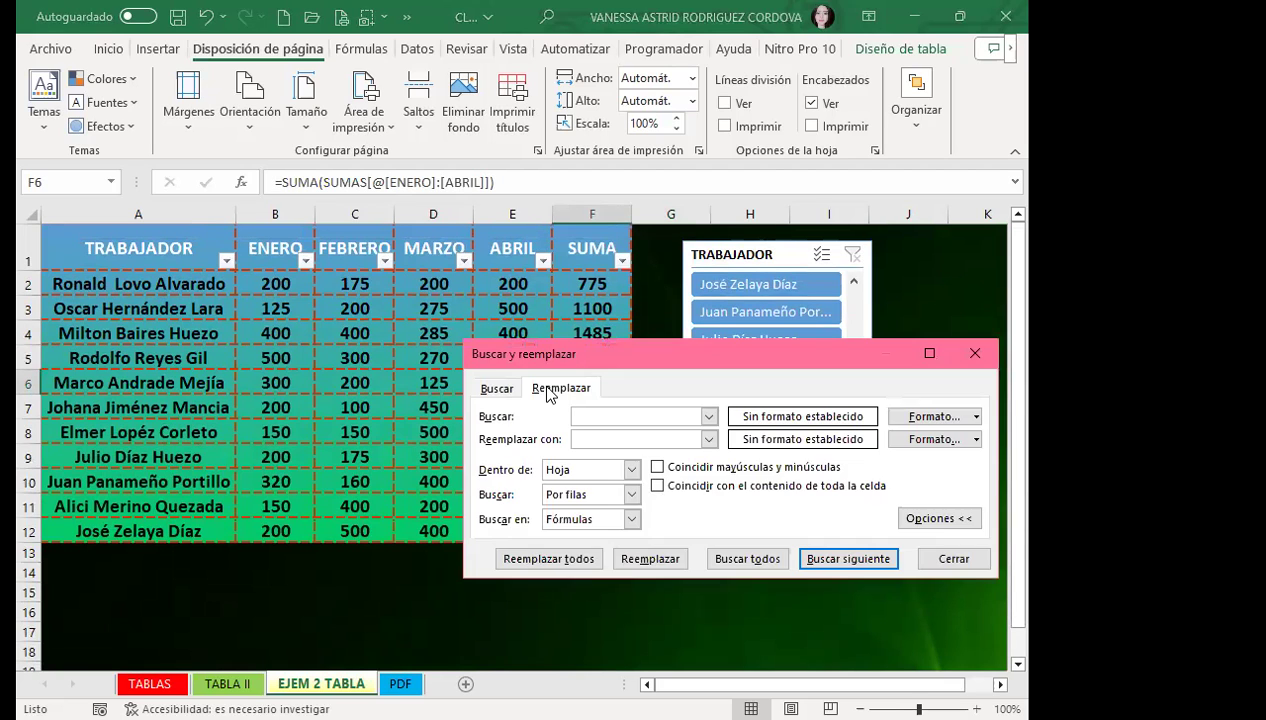
{"action": "left_click", "coordinate": [973, 354]}
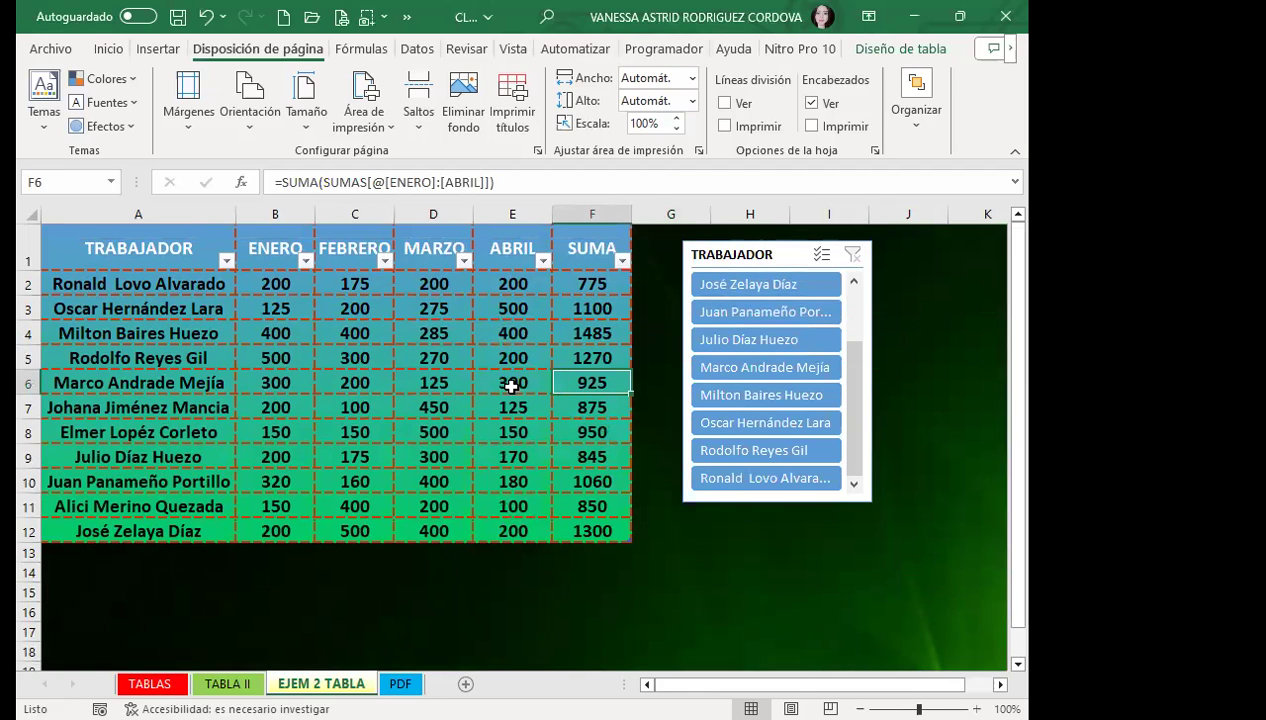
{"action": "left_click", "coordinate": [418, 241]}
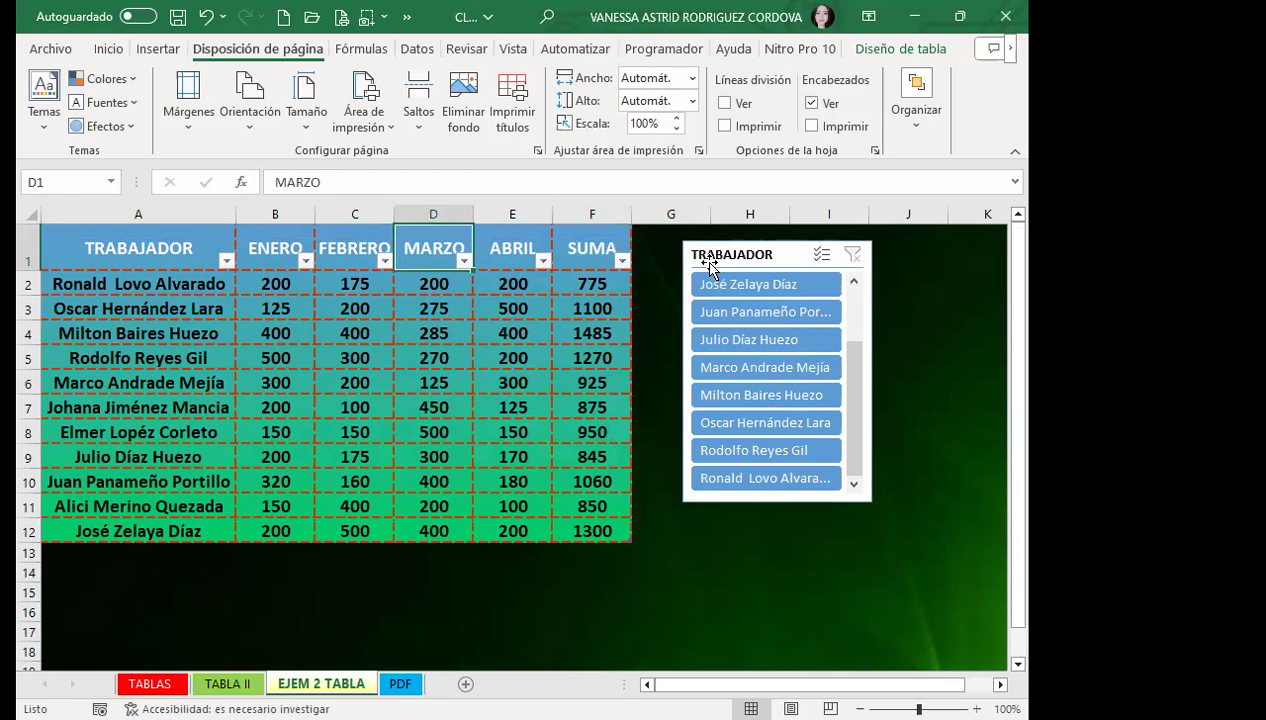
Step: Turn on multi-select in the TRABAJADOR slicer
{"action": "left_click", "coordinate": [857, 255]}
{"action": "left_click", "coordinate": [820, 258]}
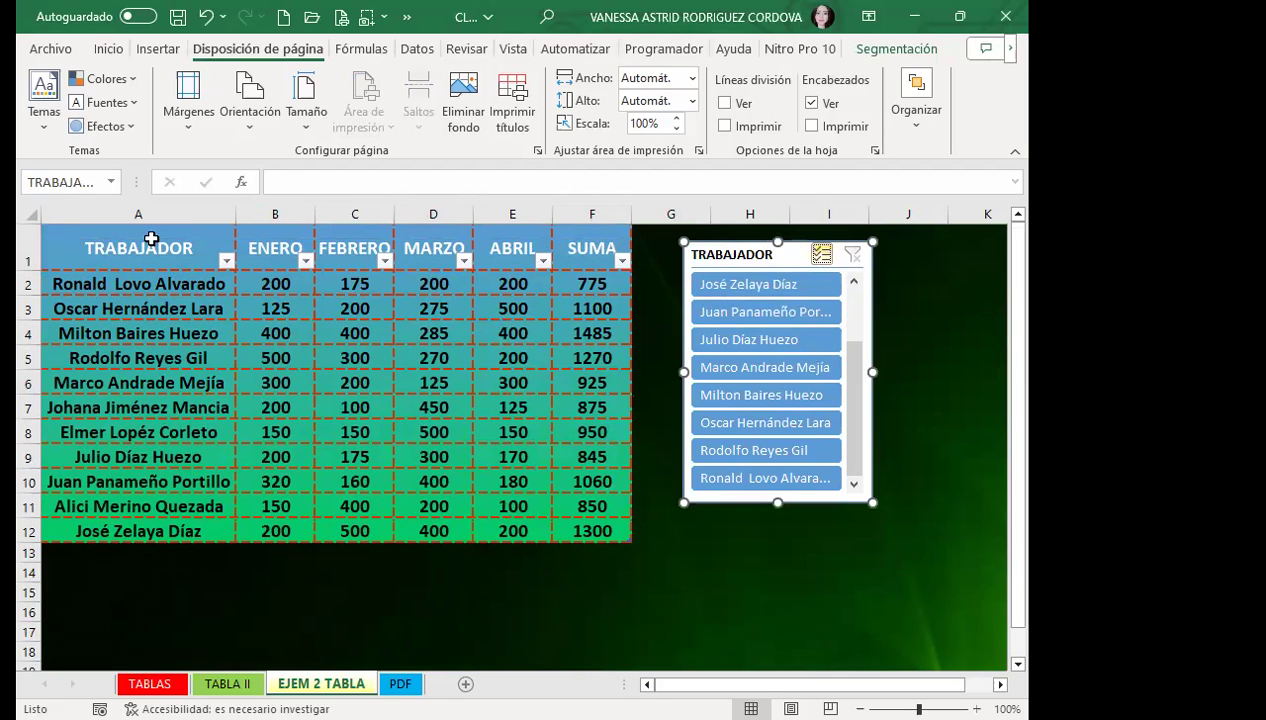
{"action": "left_click", "coordinate": [670, 262]}
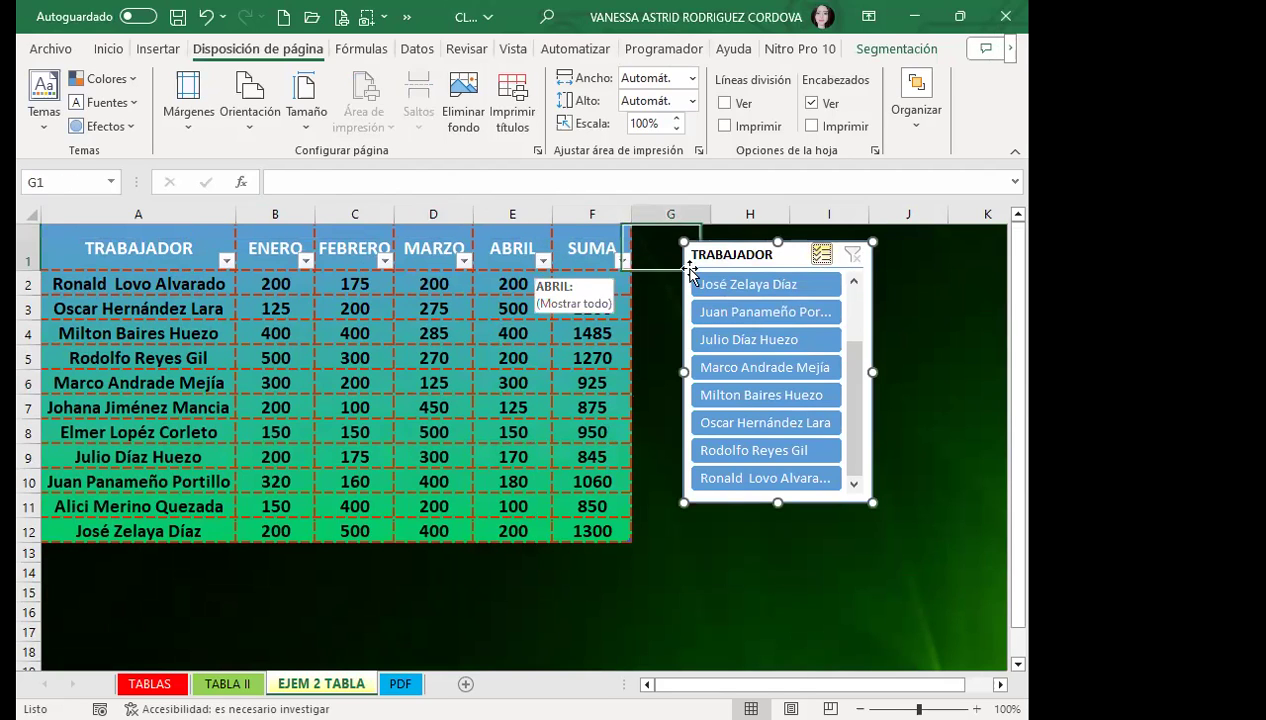
{"action": "left_click", "coordinate": [735, 262]}
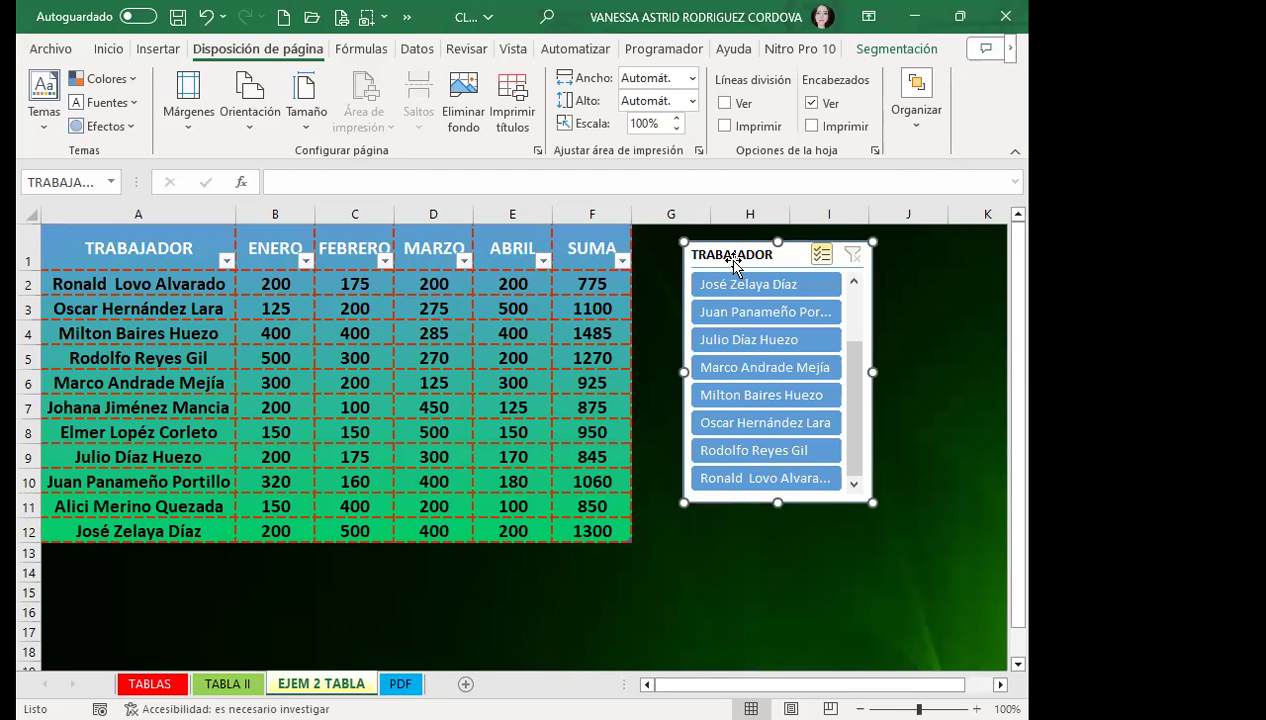
Step: Exclude several workers via the slicer, then clear the filter to show all 11 again
{"action": "left_click", "coordinate": [716, 367]}
{"action": "left_click", "coordinate": [740, 312]}
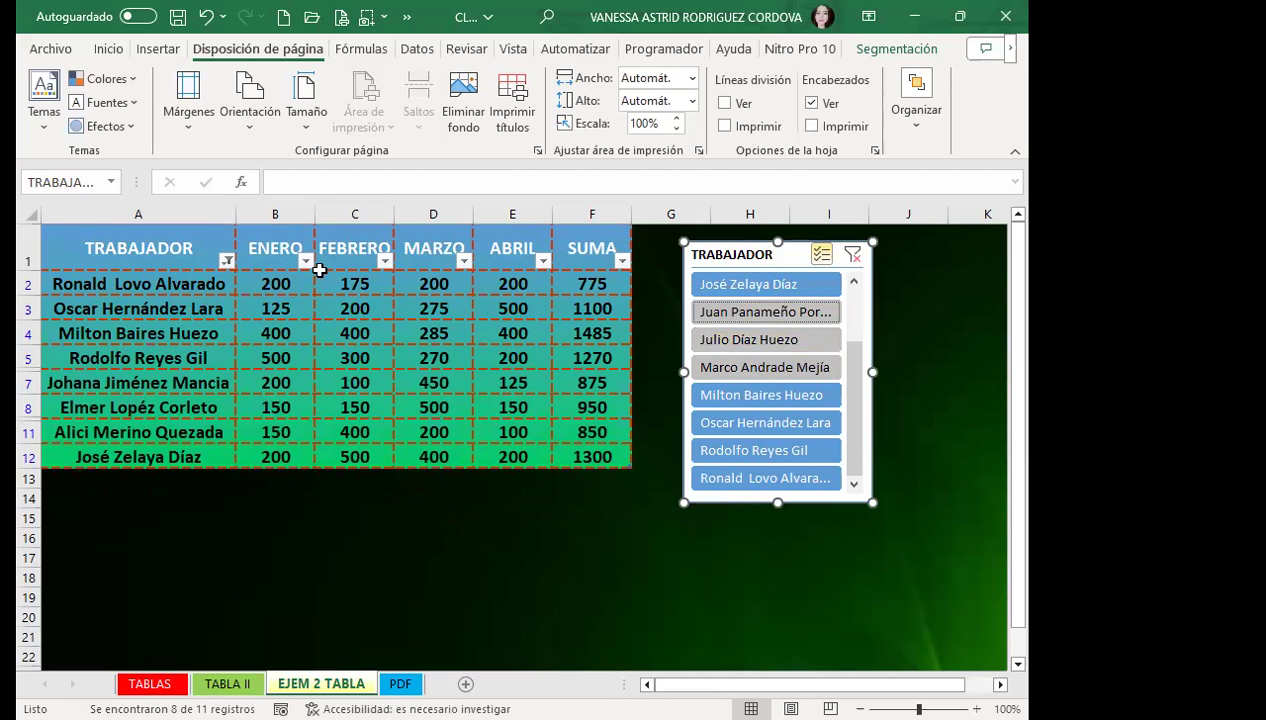
{"action": "left_click", "coordinate": [750, 284]}
{"action": "left_click", "coordinate": [727, 420]}
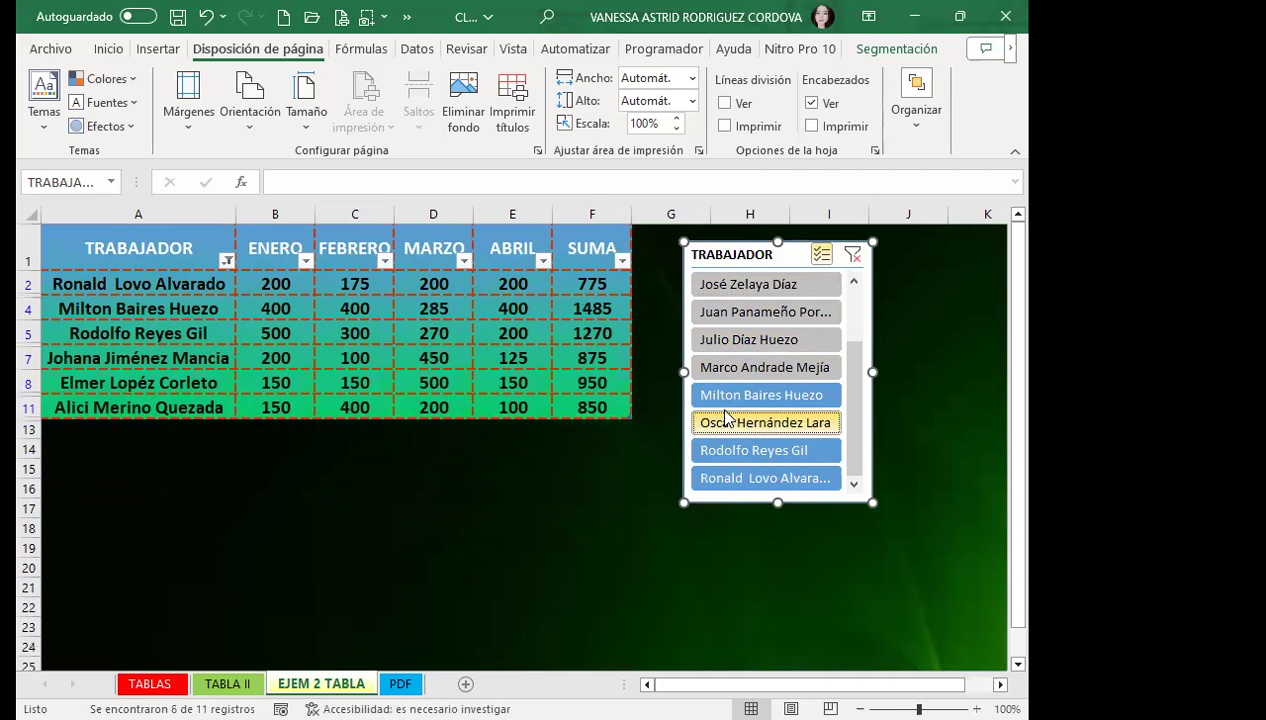
{"action": "left_click", "coordinate": [735, 398]}
{"action": "left_click", "coordinate": [762, 476]}
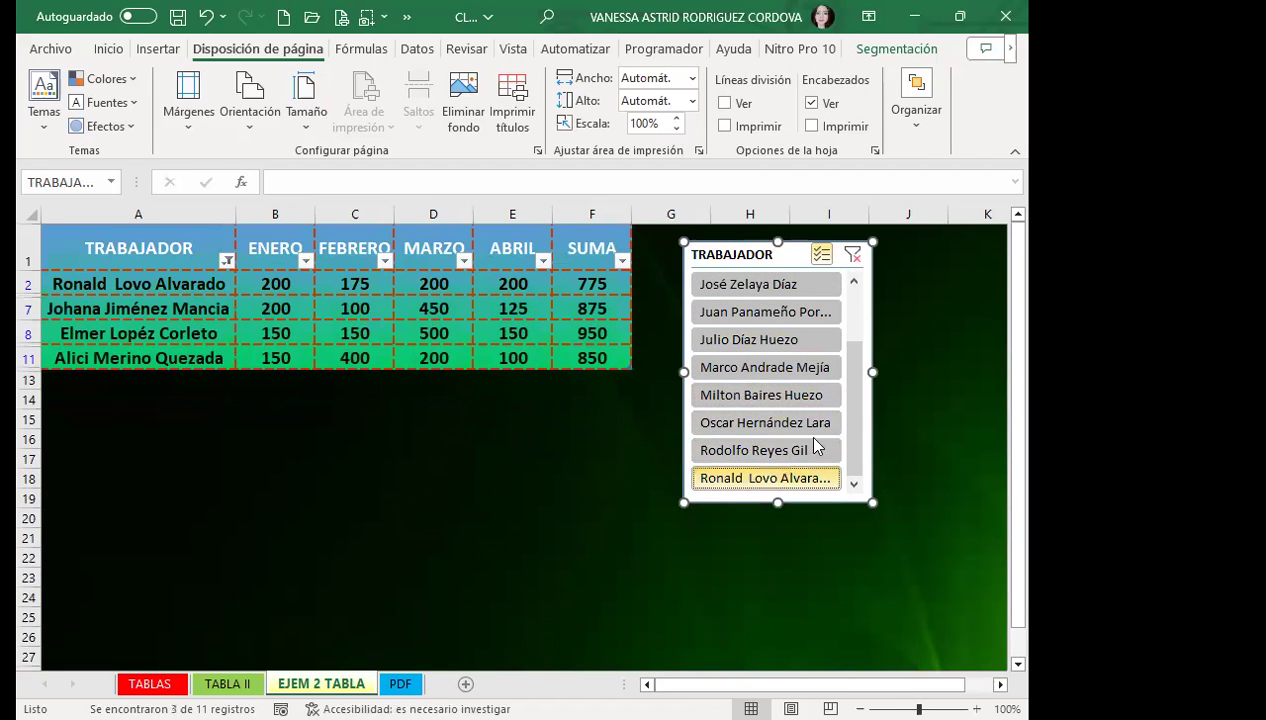
{"action": "left_click", "coordinate": [736, 452]}
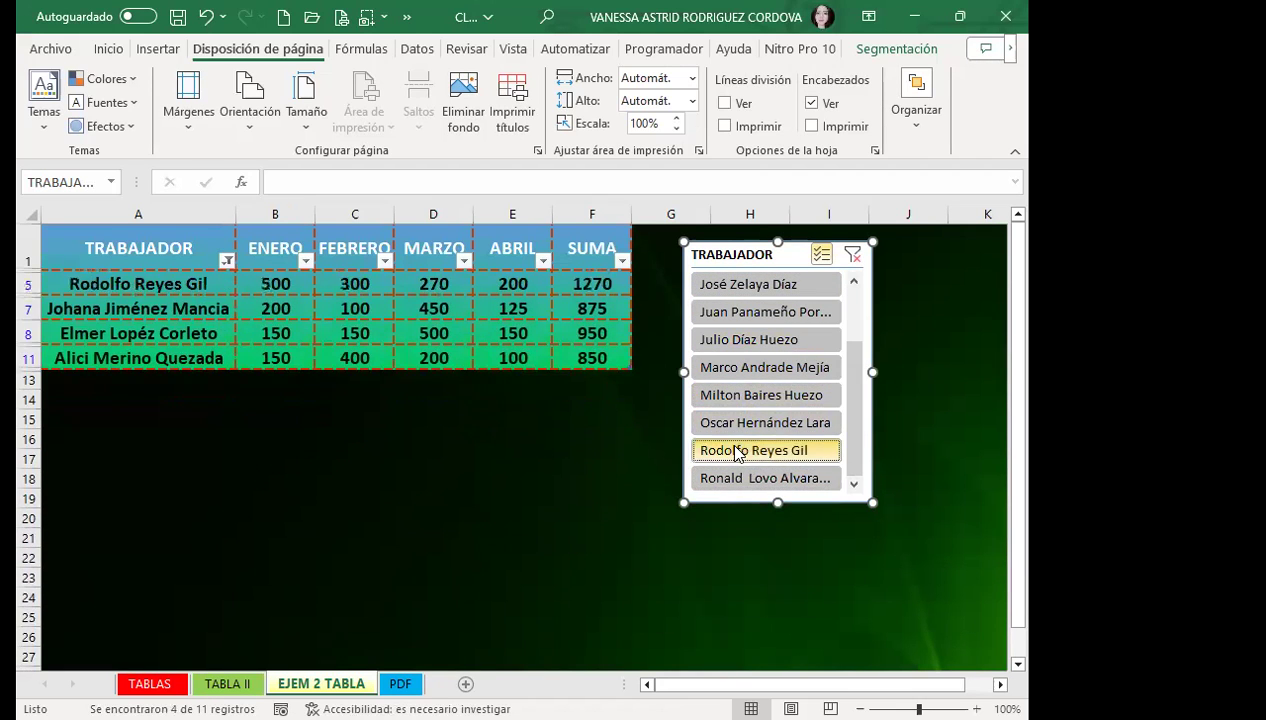
{"action": "left_click", "coordinate": [851, 258]}
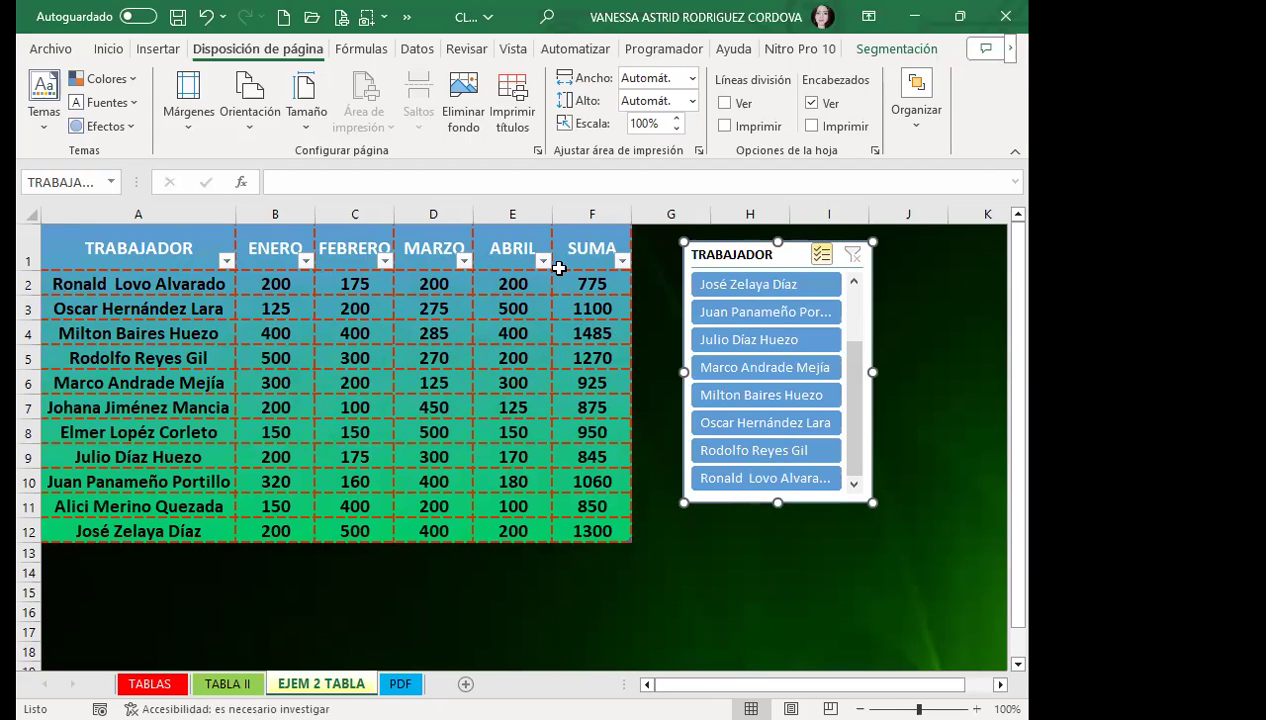
{"action": "left_click", "coordinate": [490, 357]}
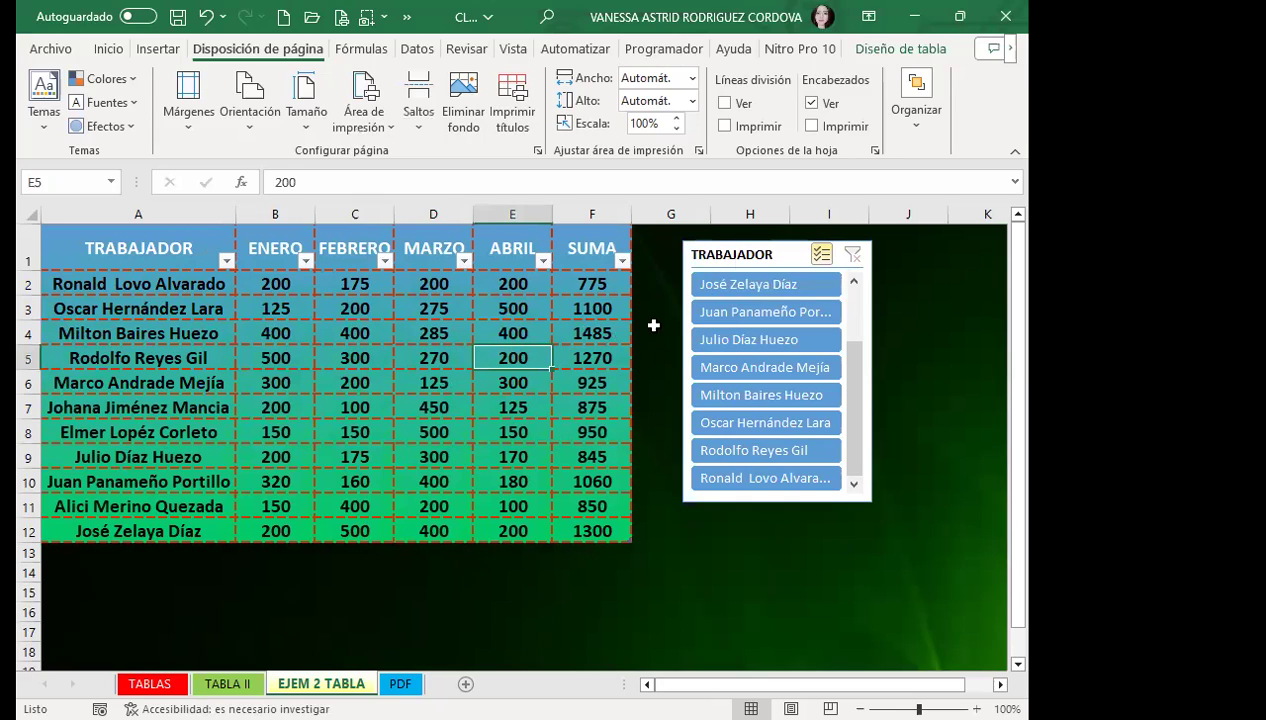
Step: Show the Table Design settings, confirming the workers table is named SUMAS
{"action": "left_click", "coordinate": [915, 55]}
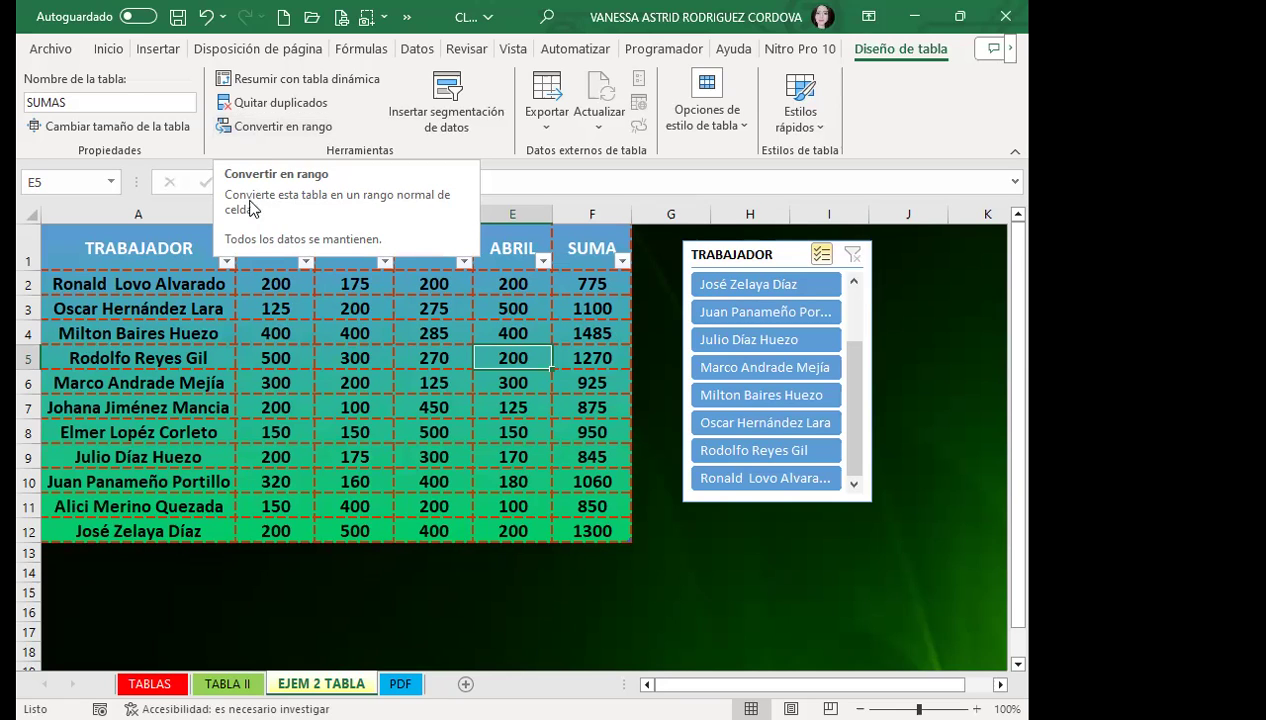
{"action": "left_click", "coordinate": [381, 316]}
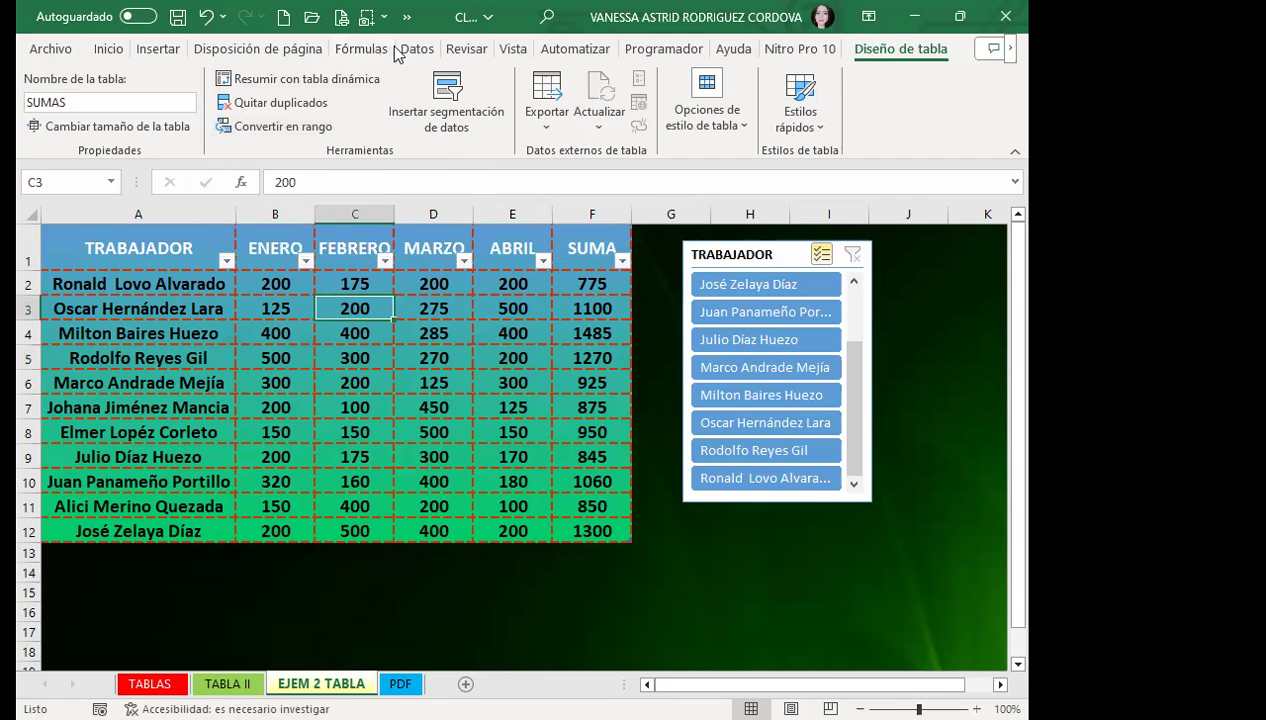
{"action": "left_click", "coordinate": [361, 48]}
Step: Open the Name Manager from Defined Names and move its window up and left
{"action": "left_click", "coordinate": [401, 132]}
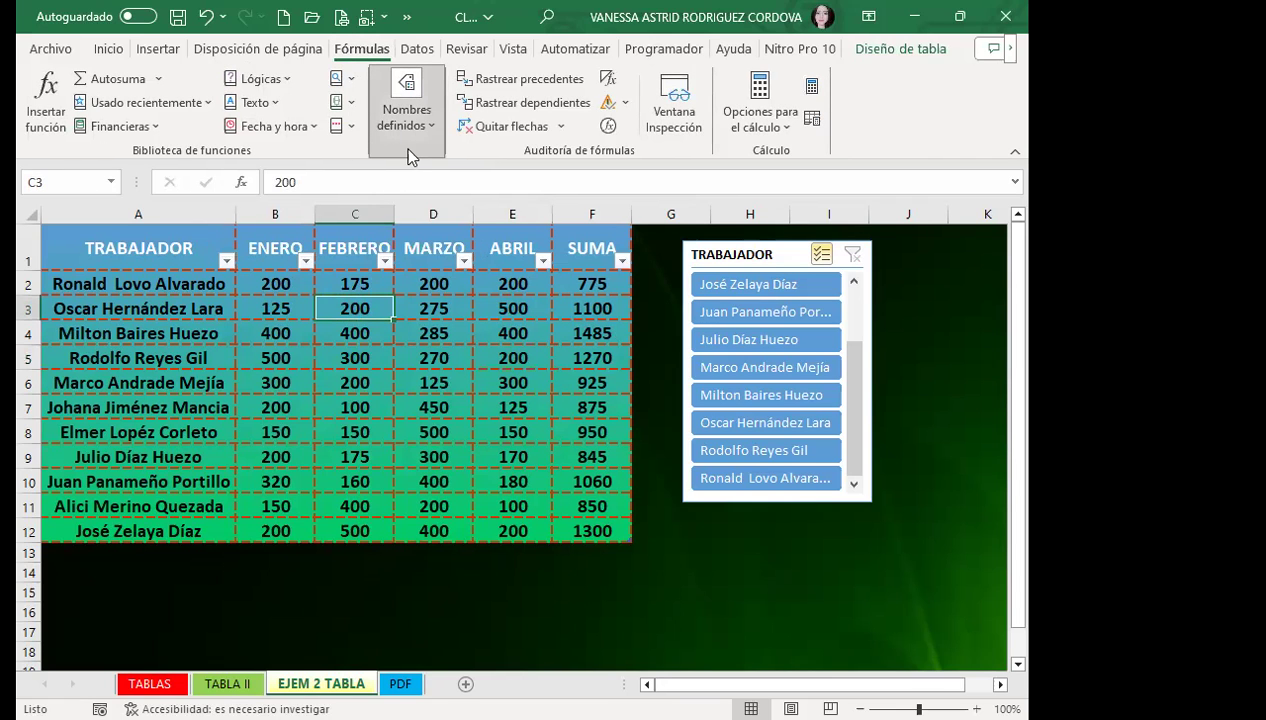
{"action": "left_click", "coordinate": [412, 192]}
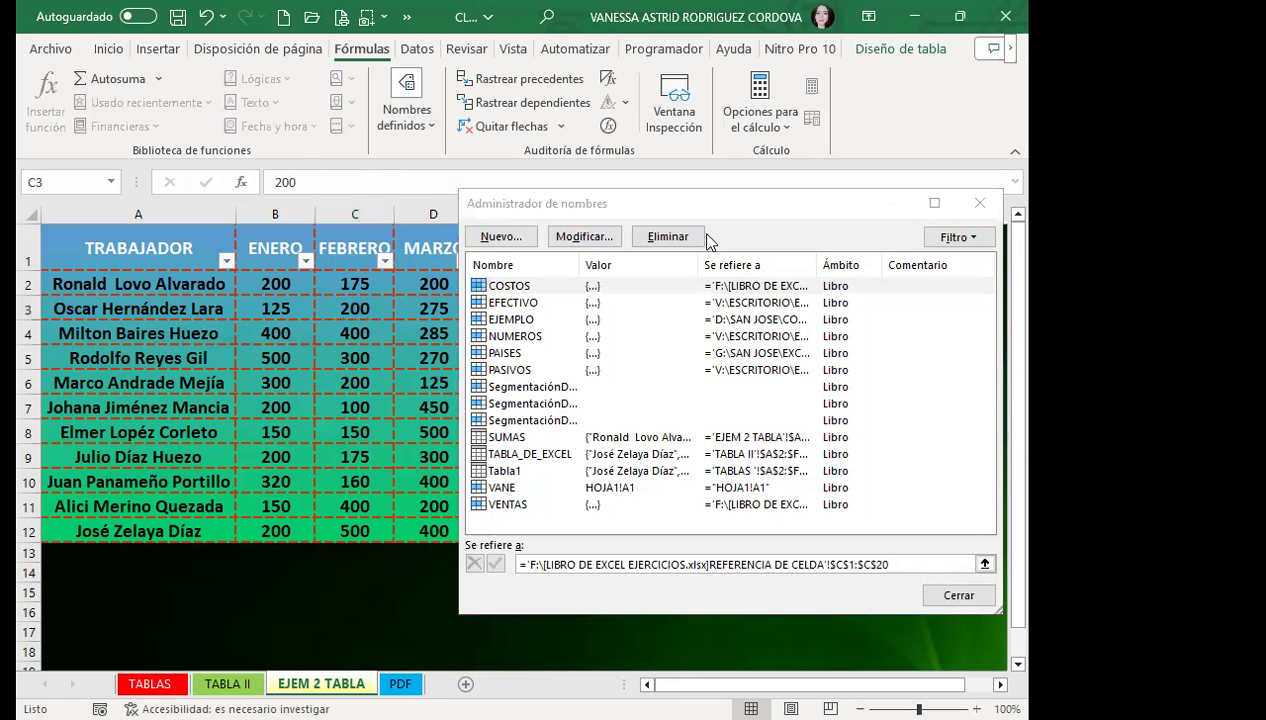
{"action": "left_click", "coordinate": [644, 186]}
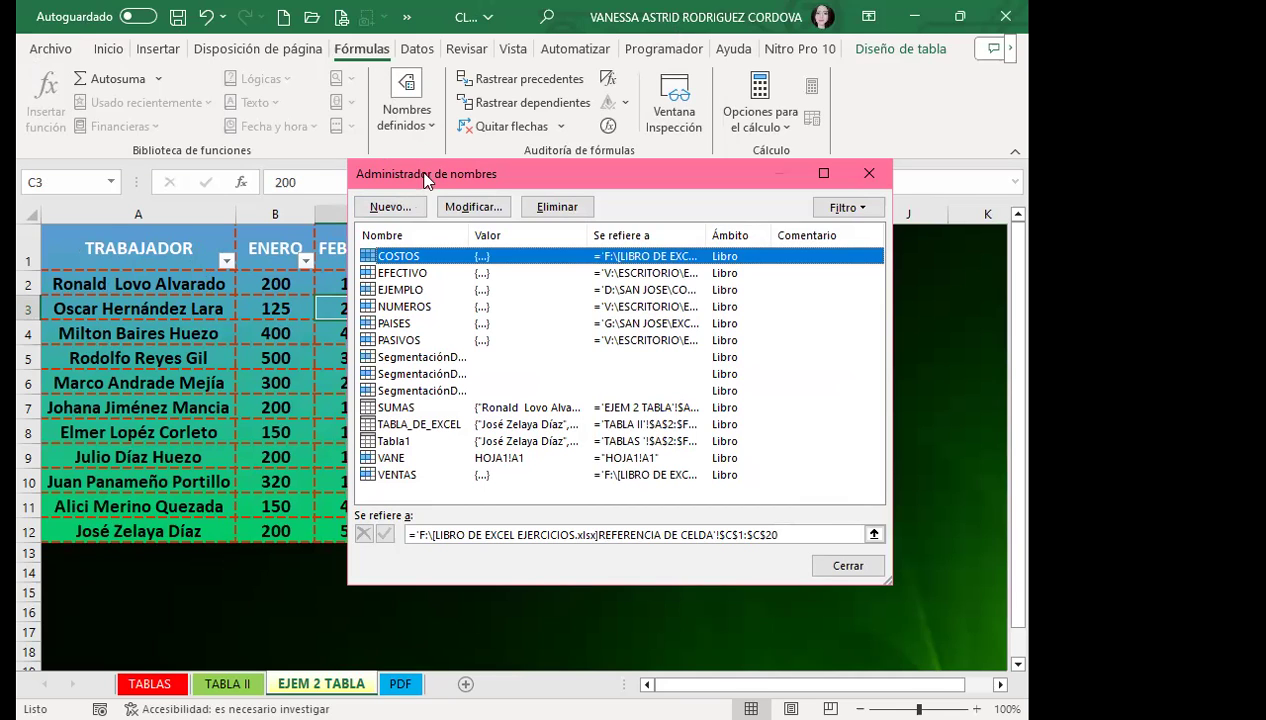
Step: Check the ranges for SUMAS, TABLA_DE_EXCEL and Tabla1, then close and go to the blank PDF sheet
{"action": "left_click", "coordinate": [437, 426]}
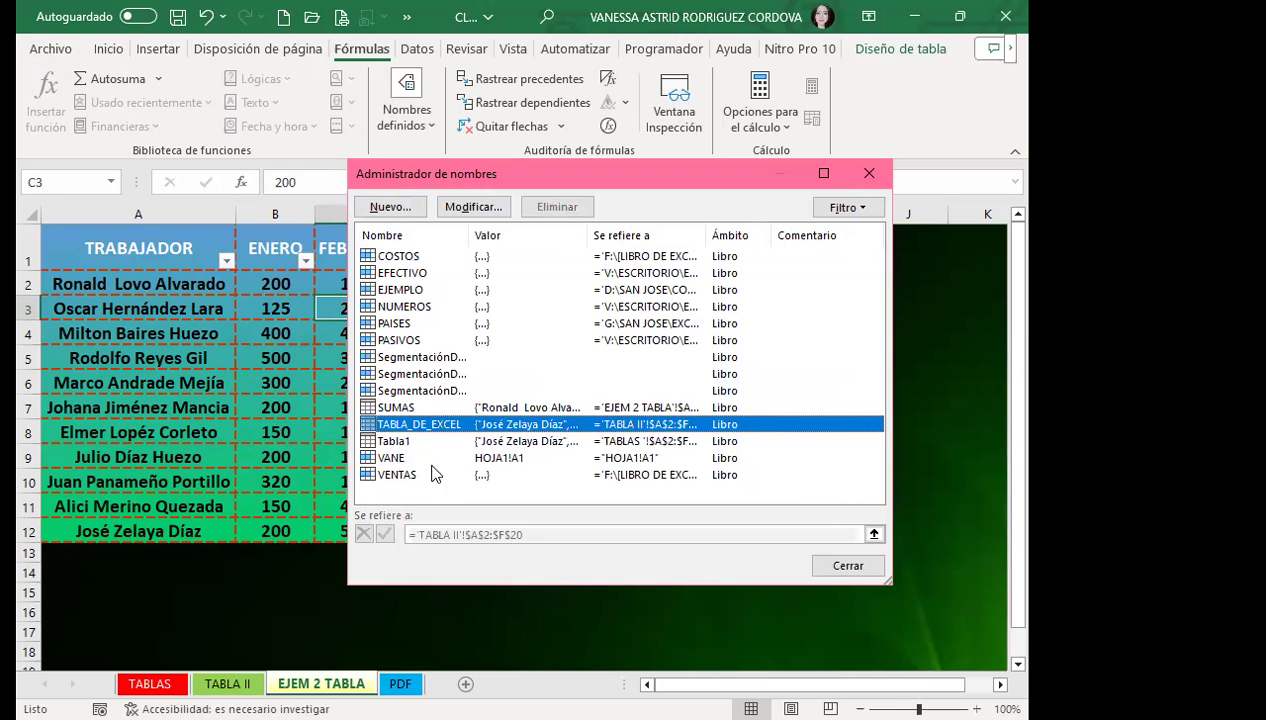
{"action": "left_click", "coordinate": [411, 409]}
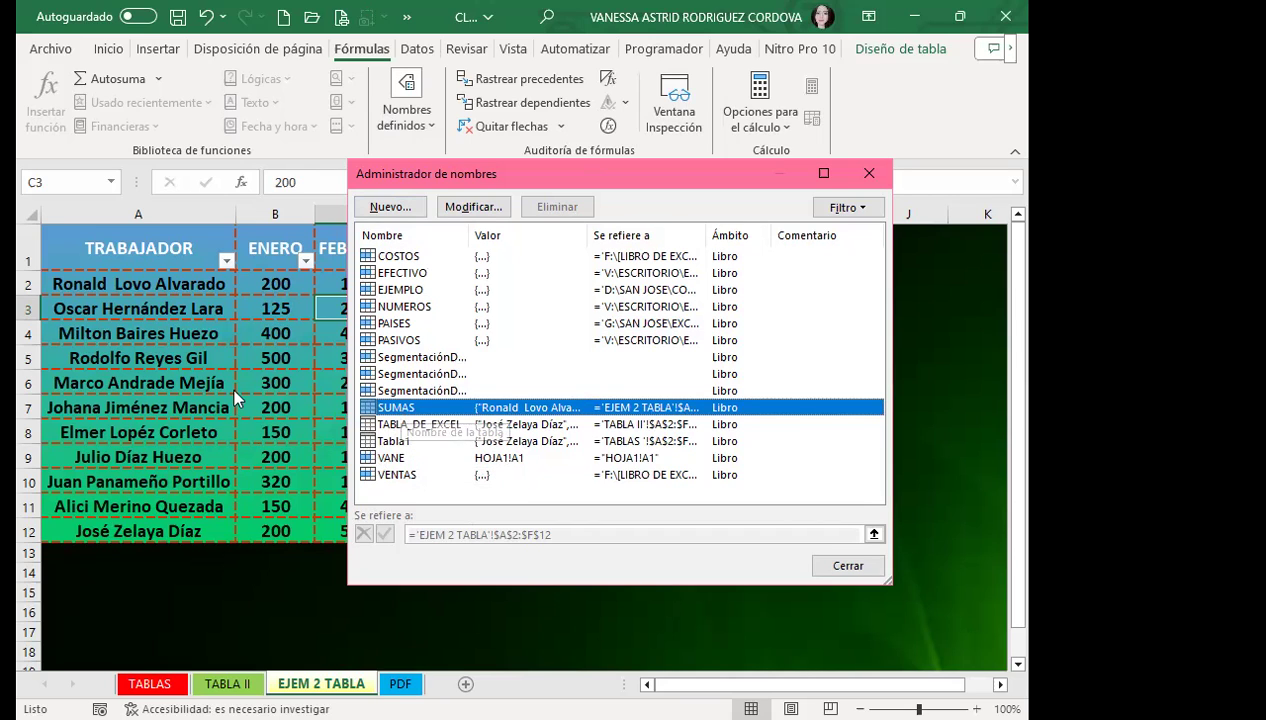
{"action": "left_click", "coordinate": [445, 425]}
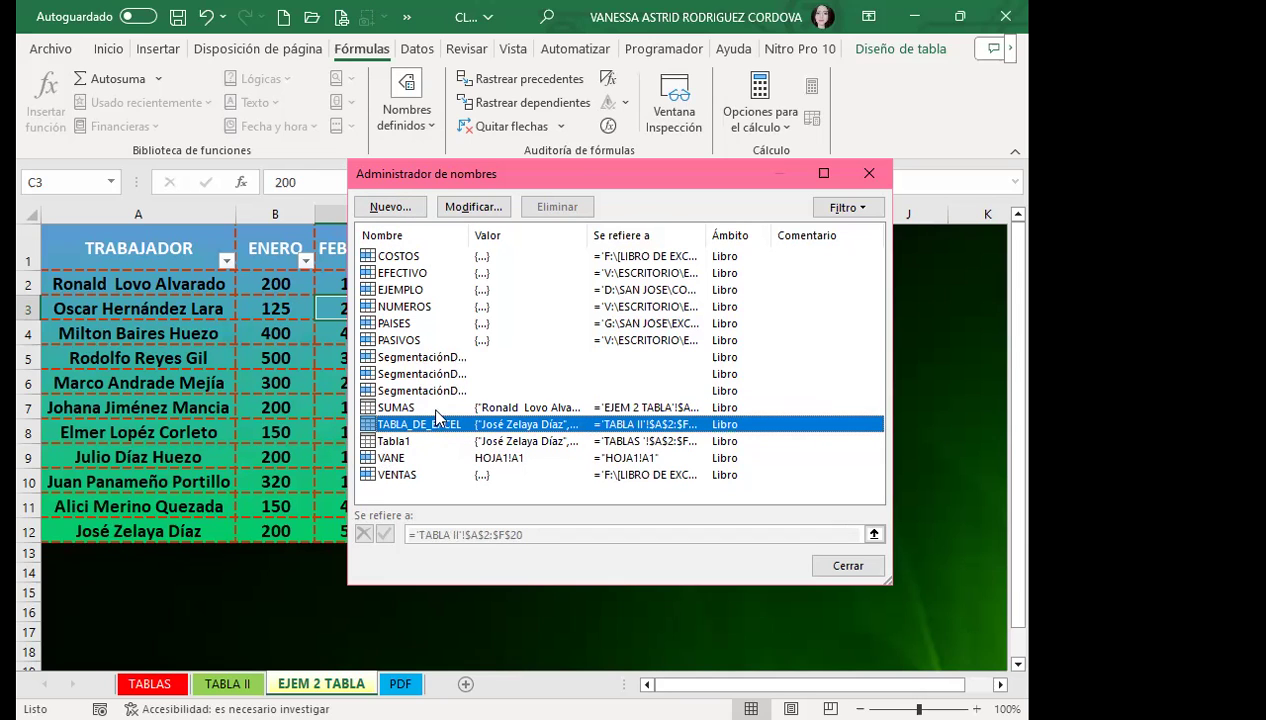
{"action": "left_click", "coordinate": [392, 442]}
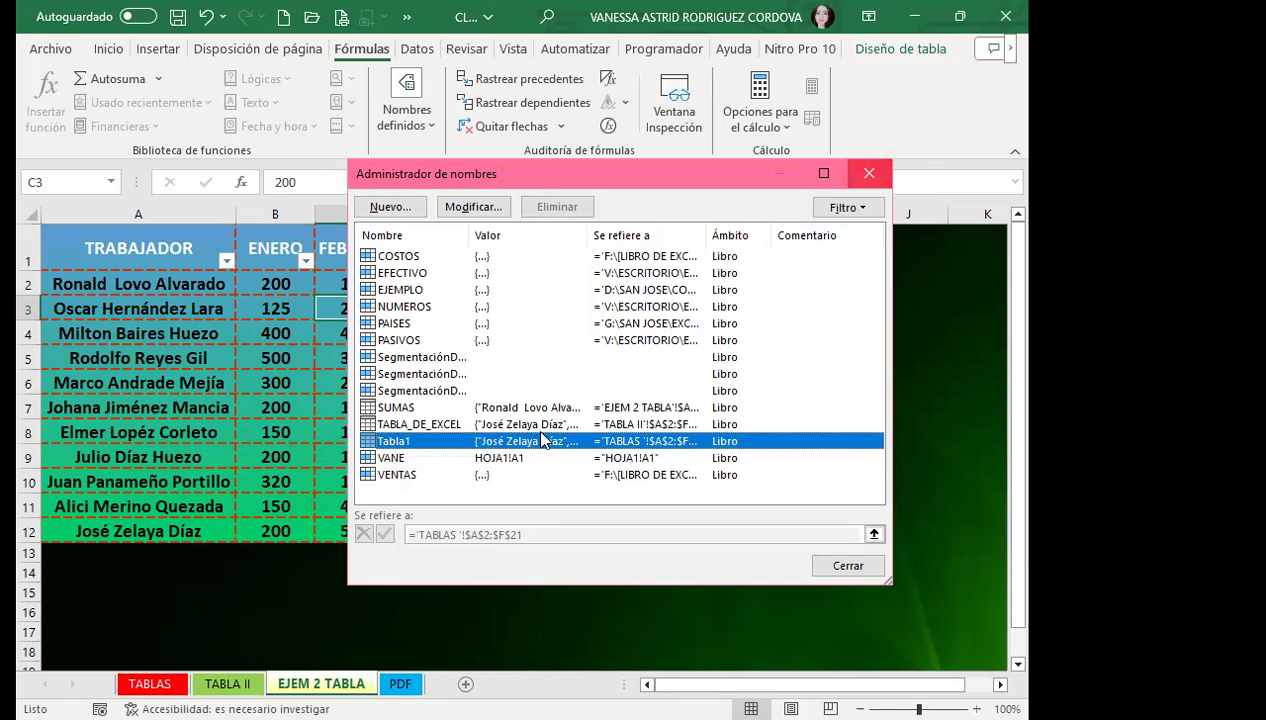
{"action": "key", "text": "Escape"}
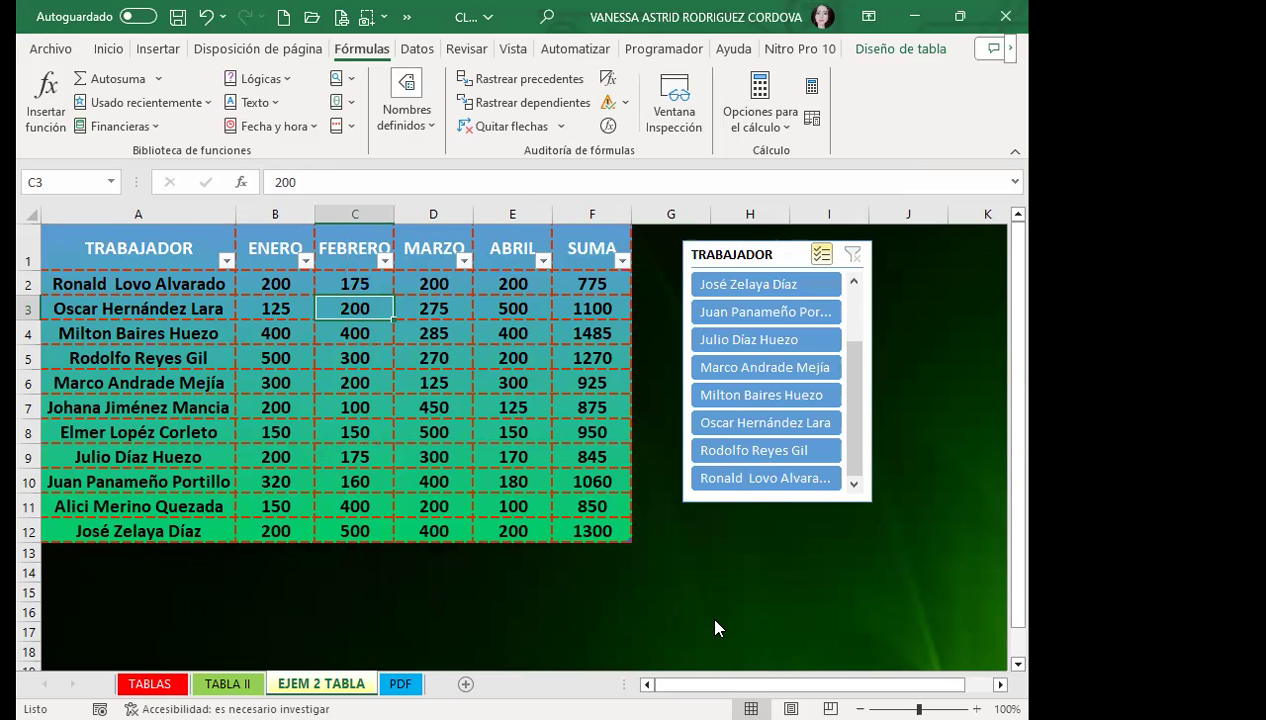
{"action": "left_click", "coordinate": [400, 684]}
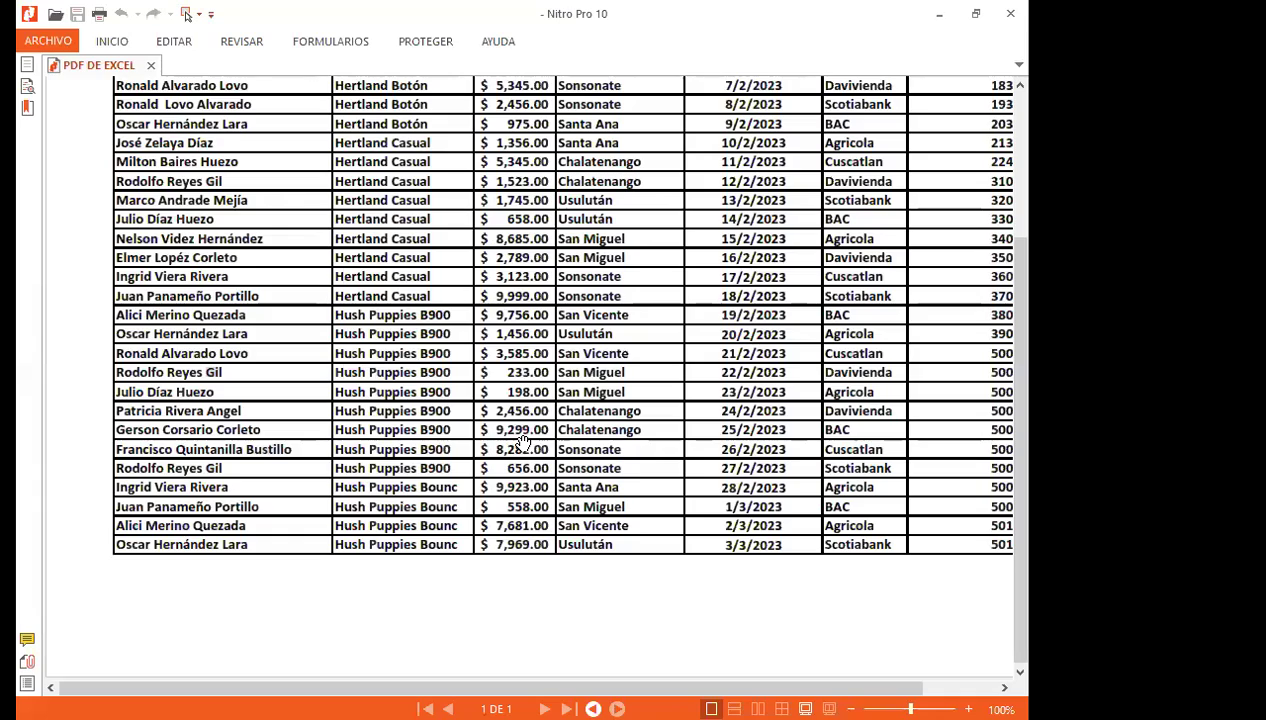
Step: In Nitro Pro 10, scroll the PDF DE EXCEL table and bring its right-side columns into view
{"action": "scroll", "coordinate": [455, 293], "scroll_direction": "up", "scroll_amount": 5}
{"action": "scroll", "coordinate": [455, 293], "scroll_direction": "up", "scroll_amount": 1}
{"action": "mouse_move", "coordinate": [732, 309]}
{"action": "left_mouse_down"}
{"action": "mouse_move", "coordinate": [497, 312]}
{"action": "mouse_move", "coordinate": [580, 334]}
{"action": "left_mouse_up"}
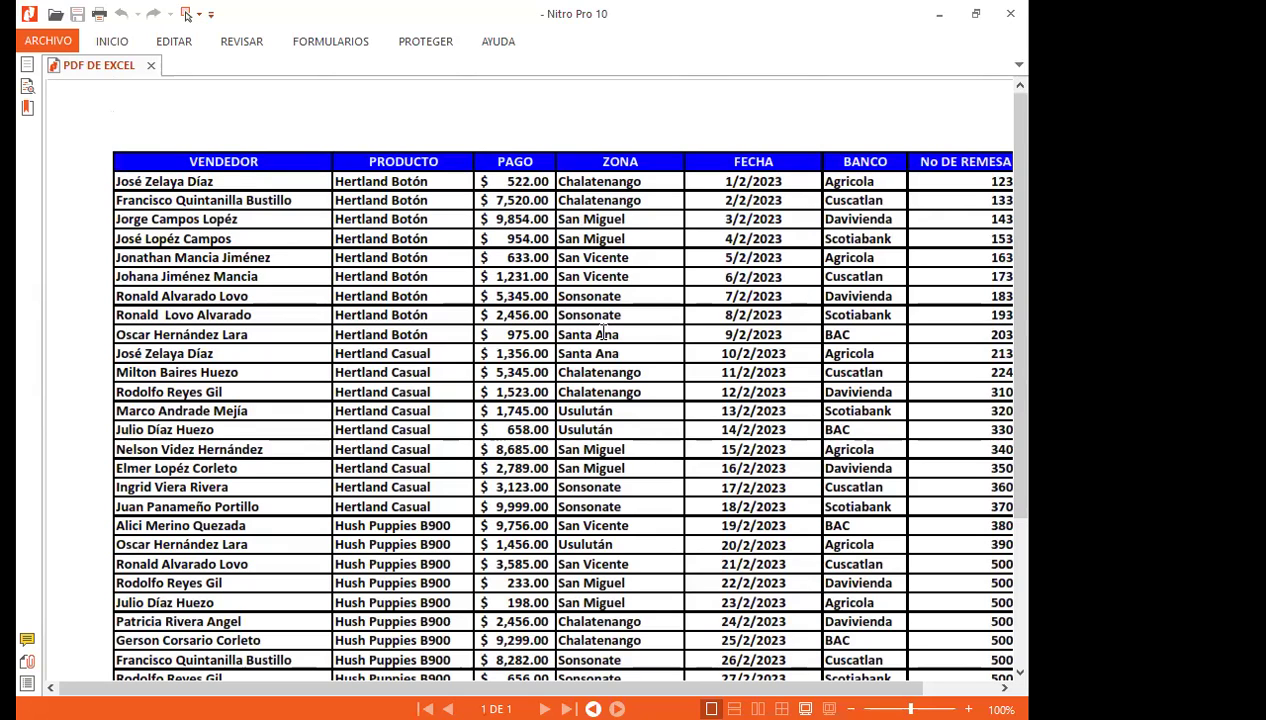
{"action": "scroll", "coordinate": [520, 427], "scroll_direction": "down", "scroll_amount": 3}
{"action": "scroll", "coordinate": [530, 415], "scroll_direction": "up", "scroll_amount": 3}
{"action": "left_click_drag", "start_coordinate": [258, 166], "coordinate": [251, 161]}
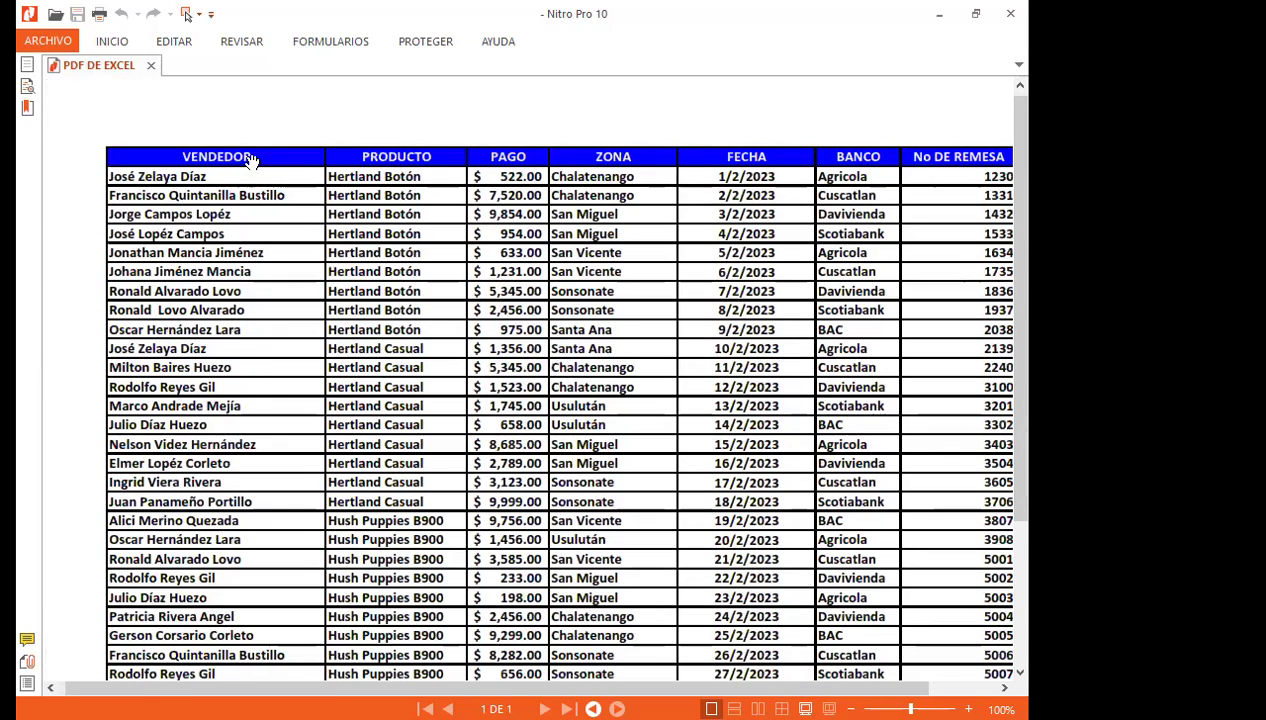
{"action": "scroll", "coordinate": [674, 260], "scroll_direction": "down", "scroll_amount": 1, "text": "ctrl"}
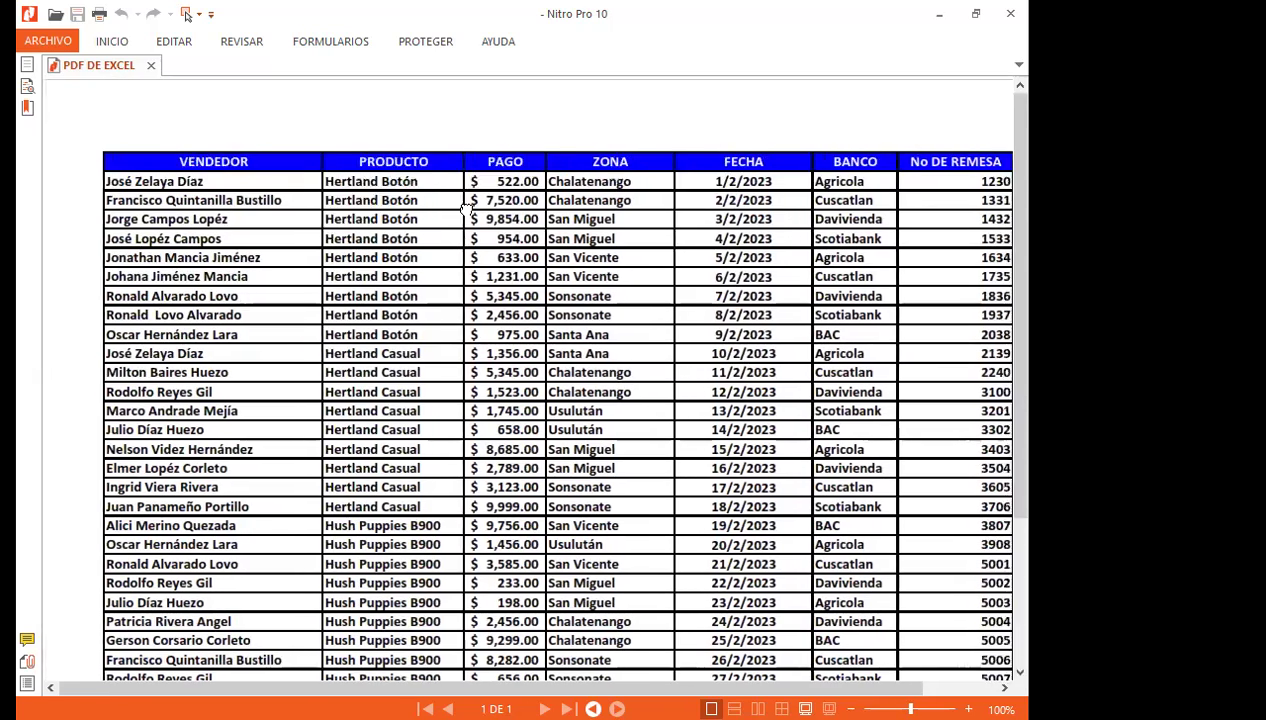
{"action": "scroll", "coordinate": [675, 230], "scroll_direction": "up", "scroll_amount": 1, "text": "ctrl"}
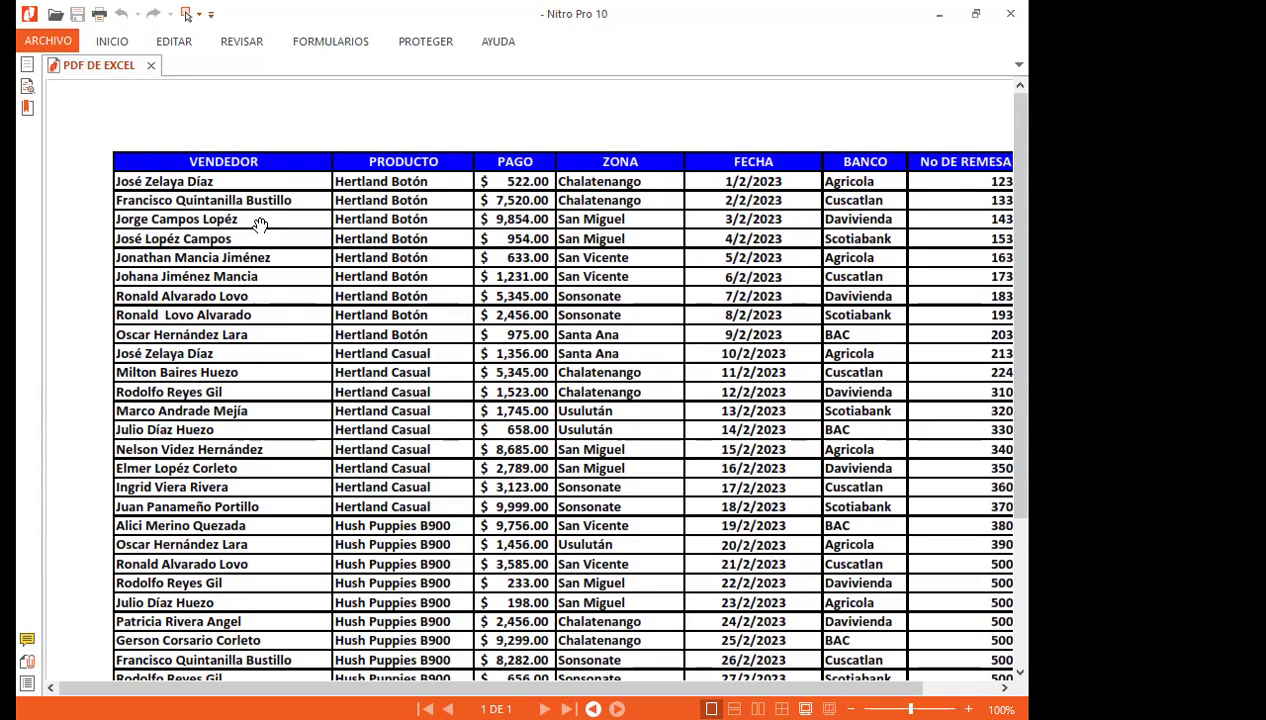
{"action": "scroll", "coordinate": [700, 385], "scroll_direction": "down", "scroll_amount": 1}
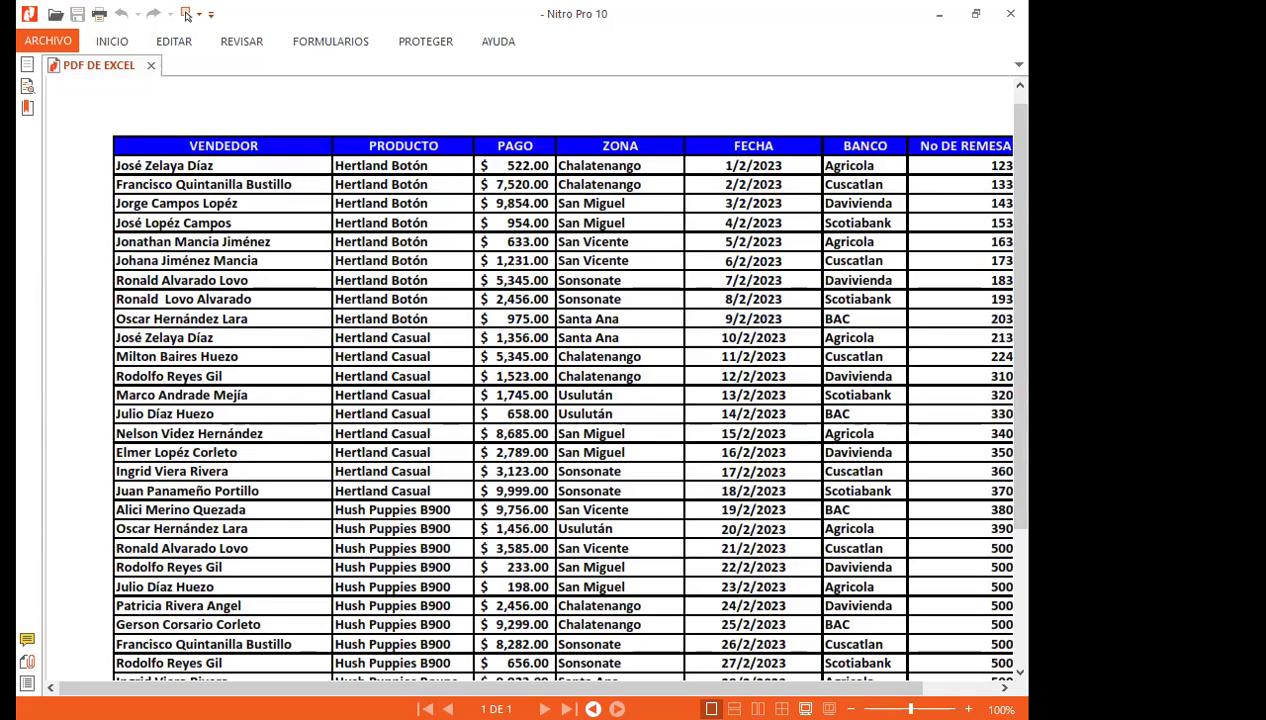
{"action": "left_click", "coordinate": [186, 15]}
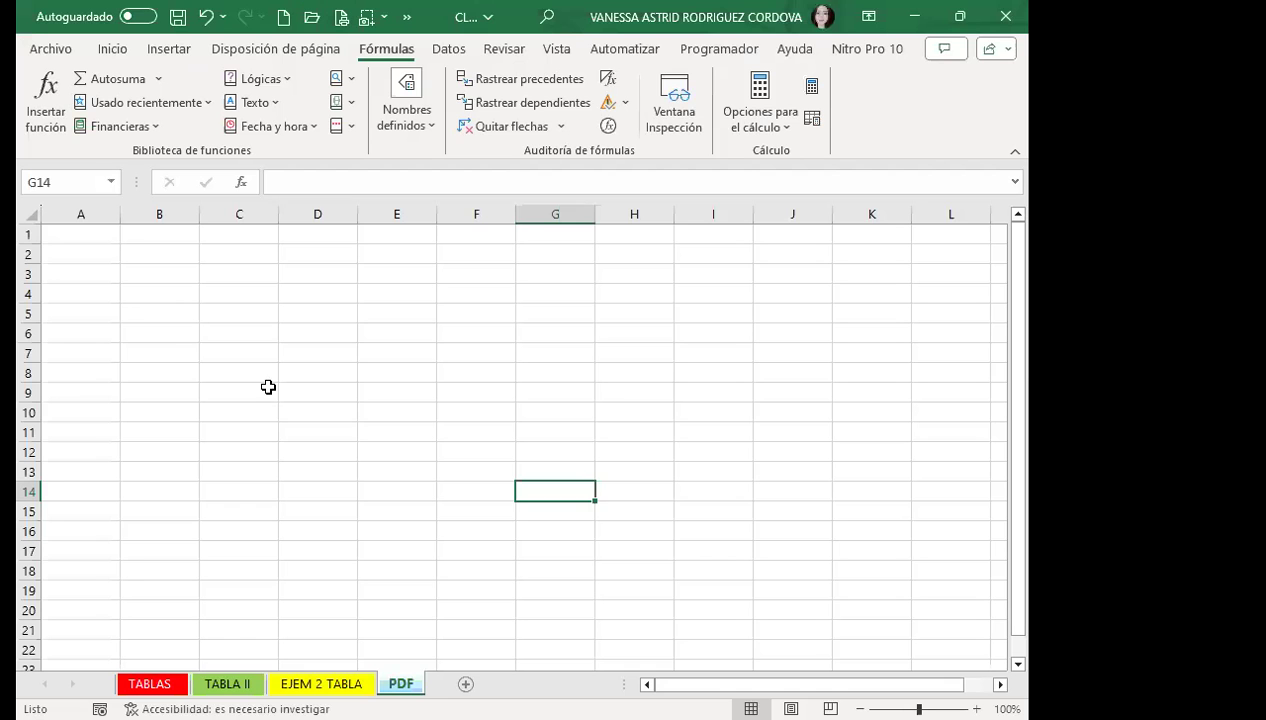
Step: Back in Excel, look over the Insertar, Inicio, Disposición de página and Fórmulas tabs, ending on Datos
{"action": "left_click", "coordinate": [268, 387]}
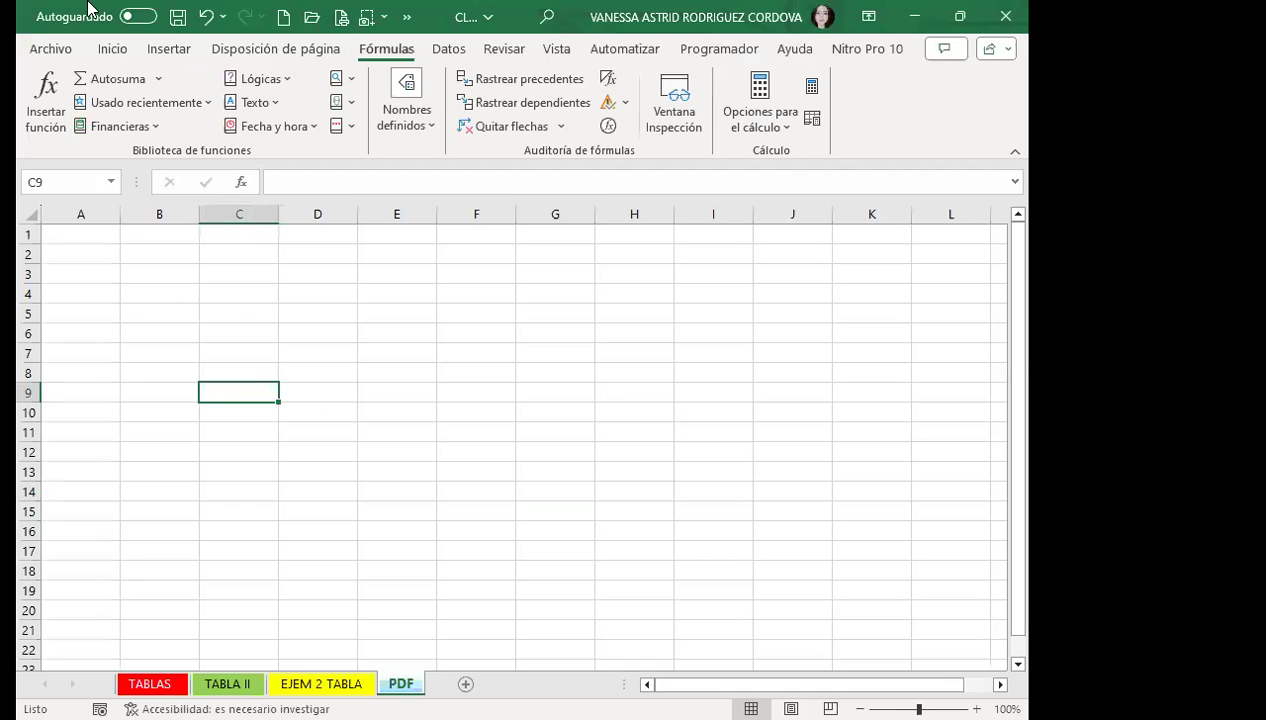
{"action": "left_click", "coordinate": [446, 56]}
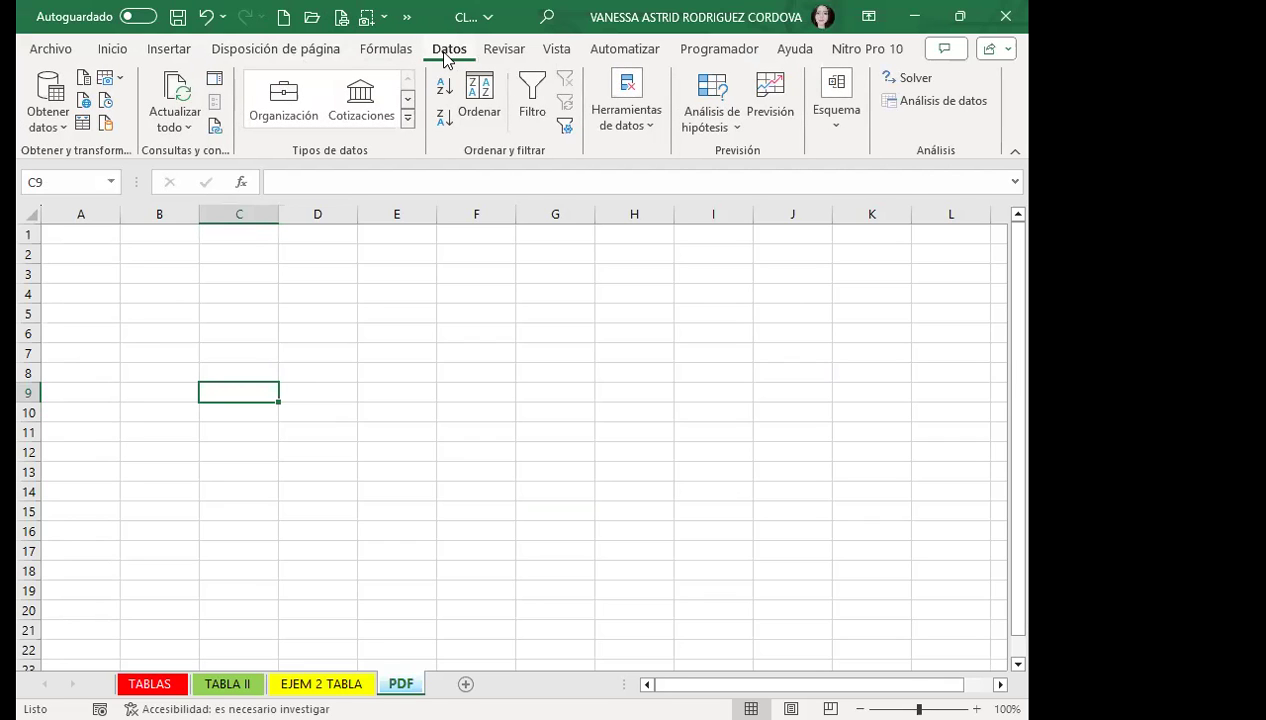
{"action": "left_click", "coordinate": [162, 56]}
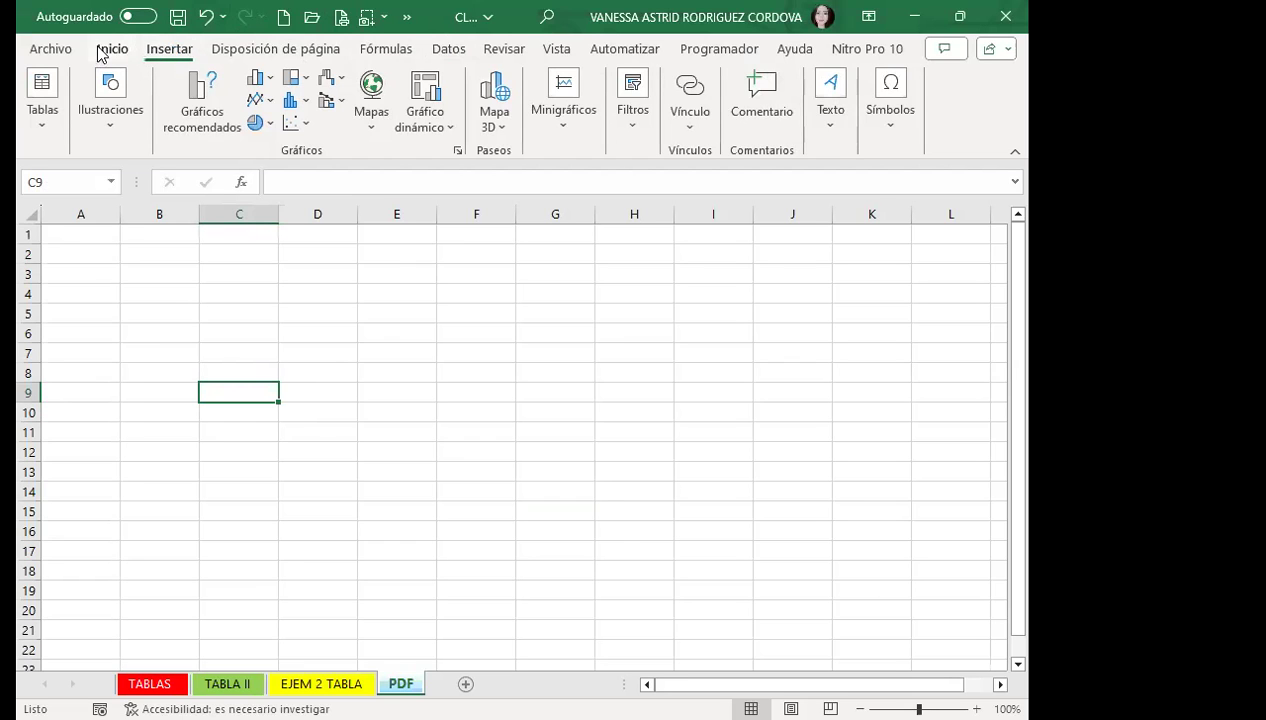
{"action": "left_click", "coordinate": [112, 52]}
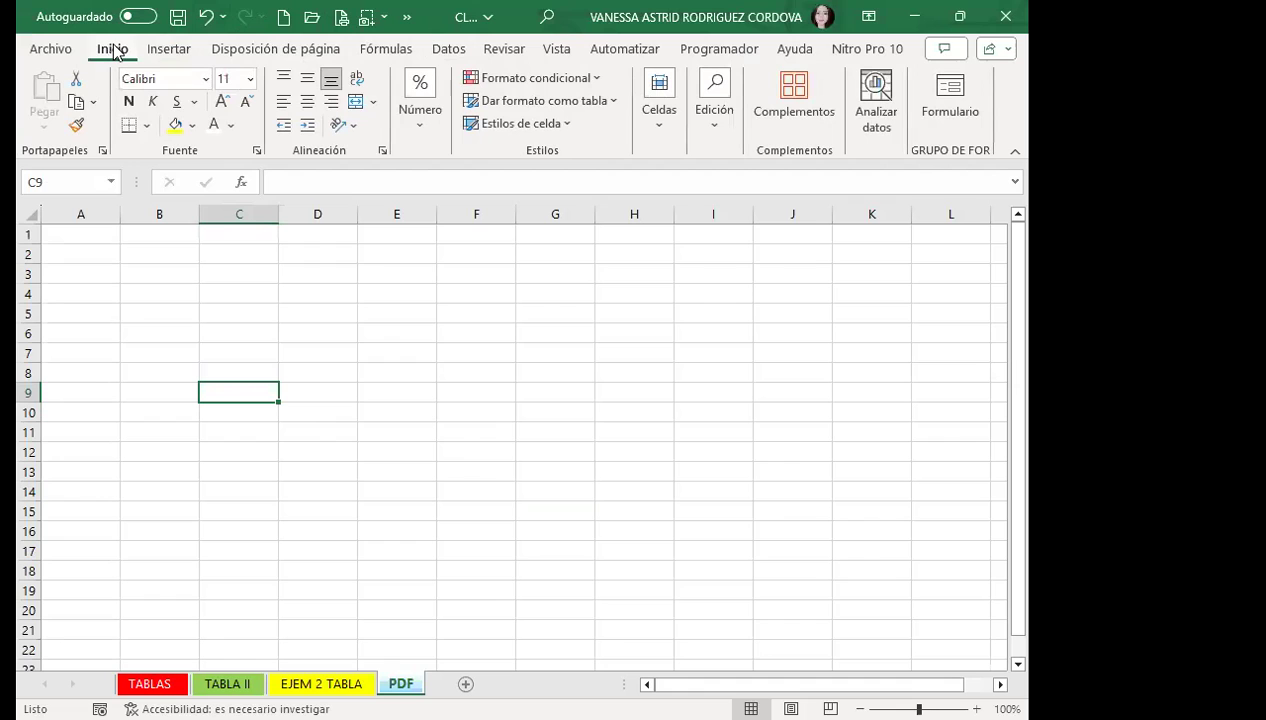
{"action": "left_click", "coordinate": [298, 52]}
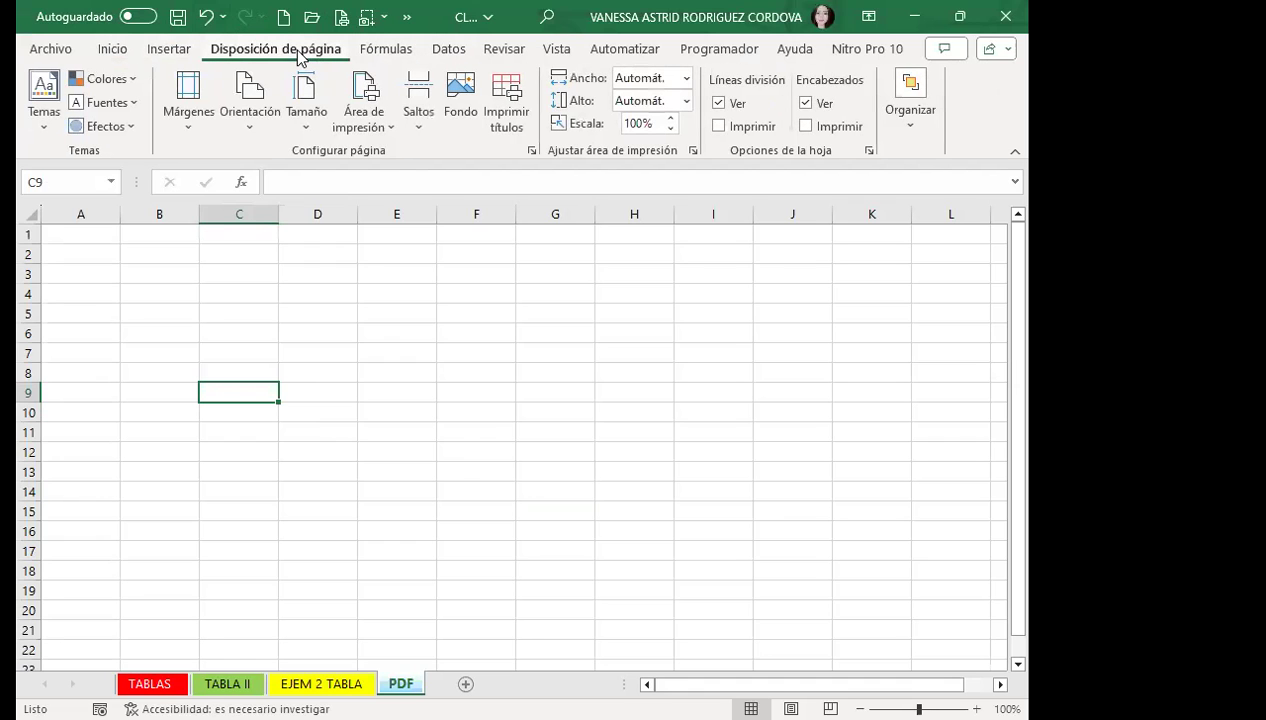
{"action": "left_click", "coordinate": [385, 52]}
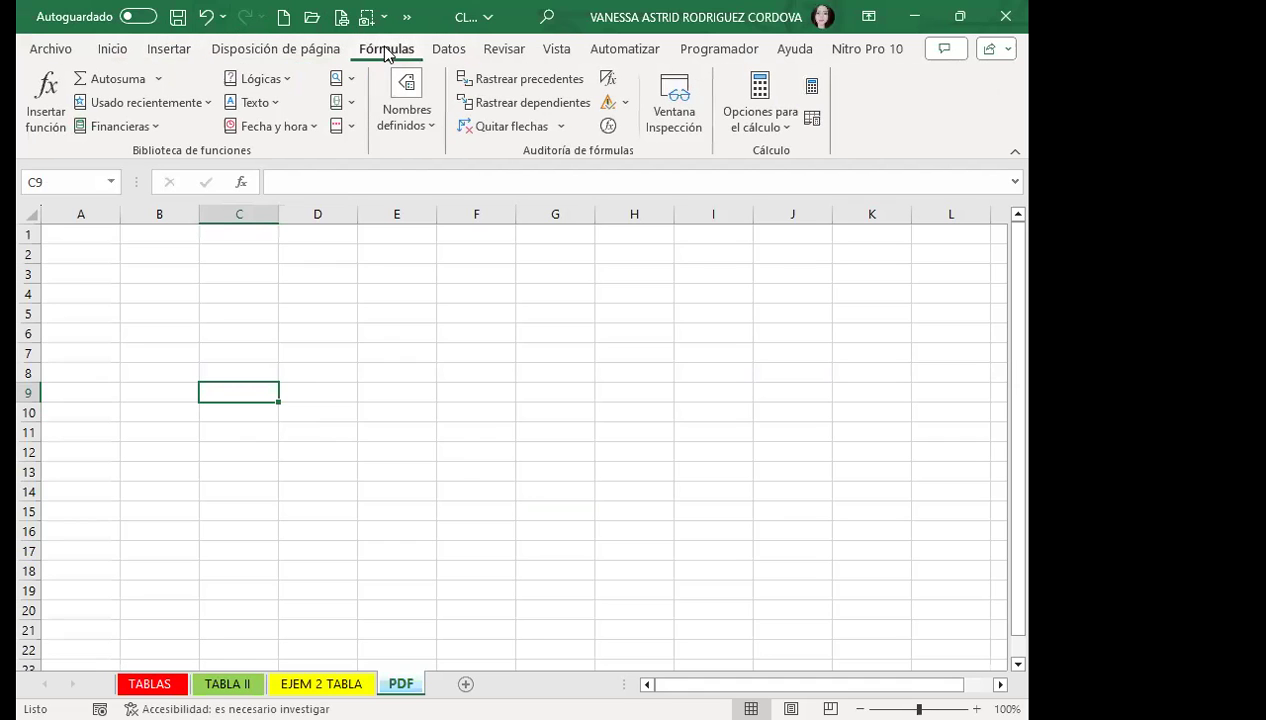
{"action": "left_click", "coordinate": [446, 56]}
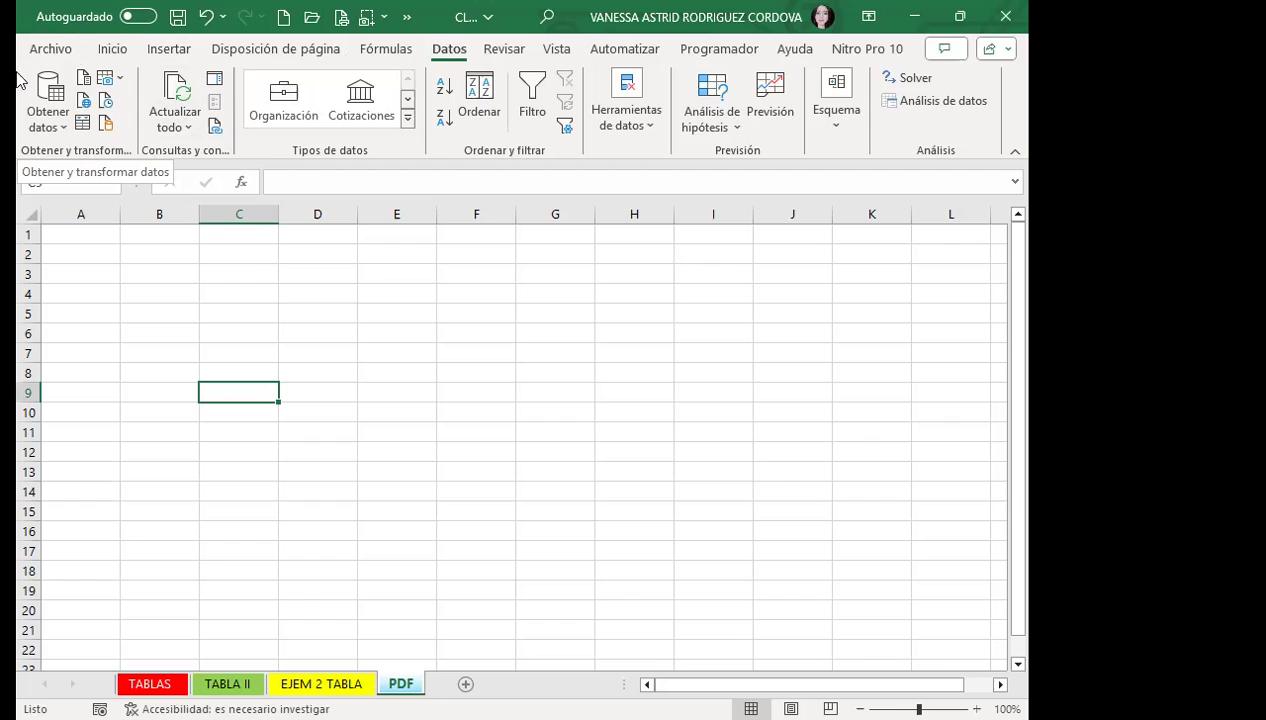
Step: Start a data import from a PDF file via the external data sources list
{"action": "left_click", "coordinate": [62, 125]}
{"action": "mouse_move", "coordinate": [104, 168]}
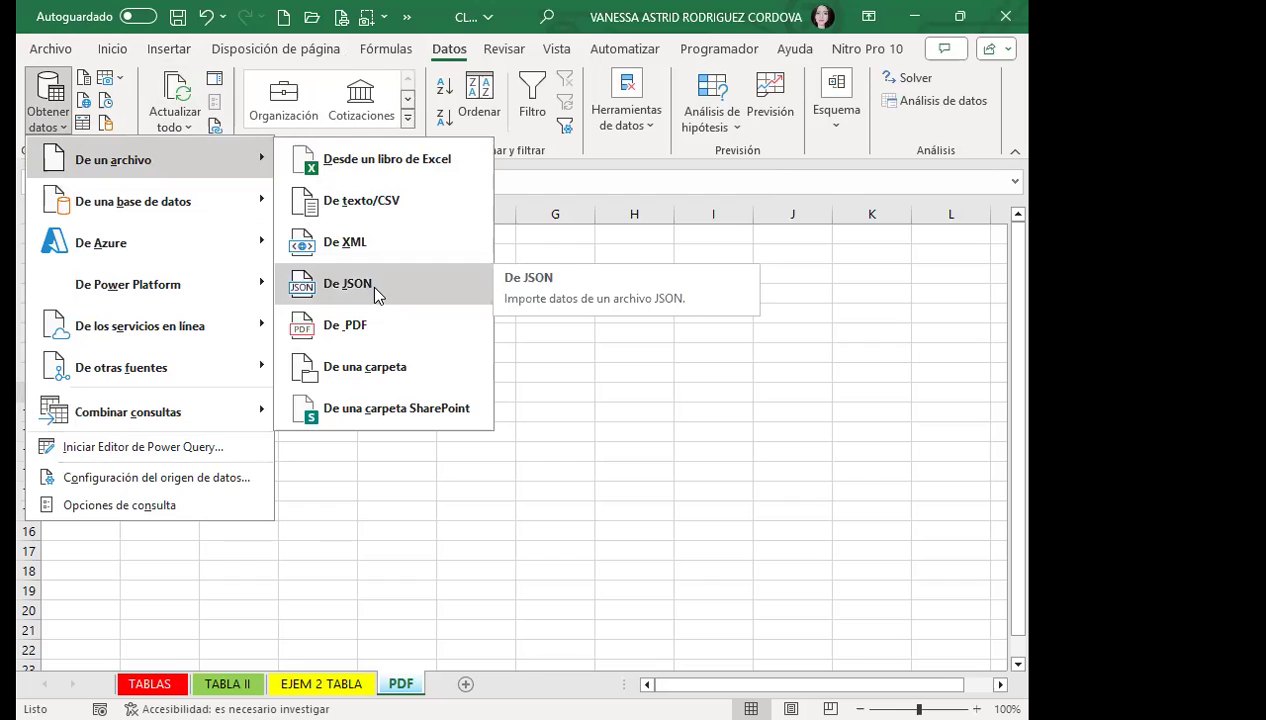
{"action": "left_click", "coordinate": [352, 341]}
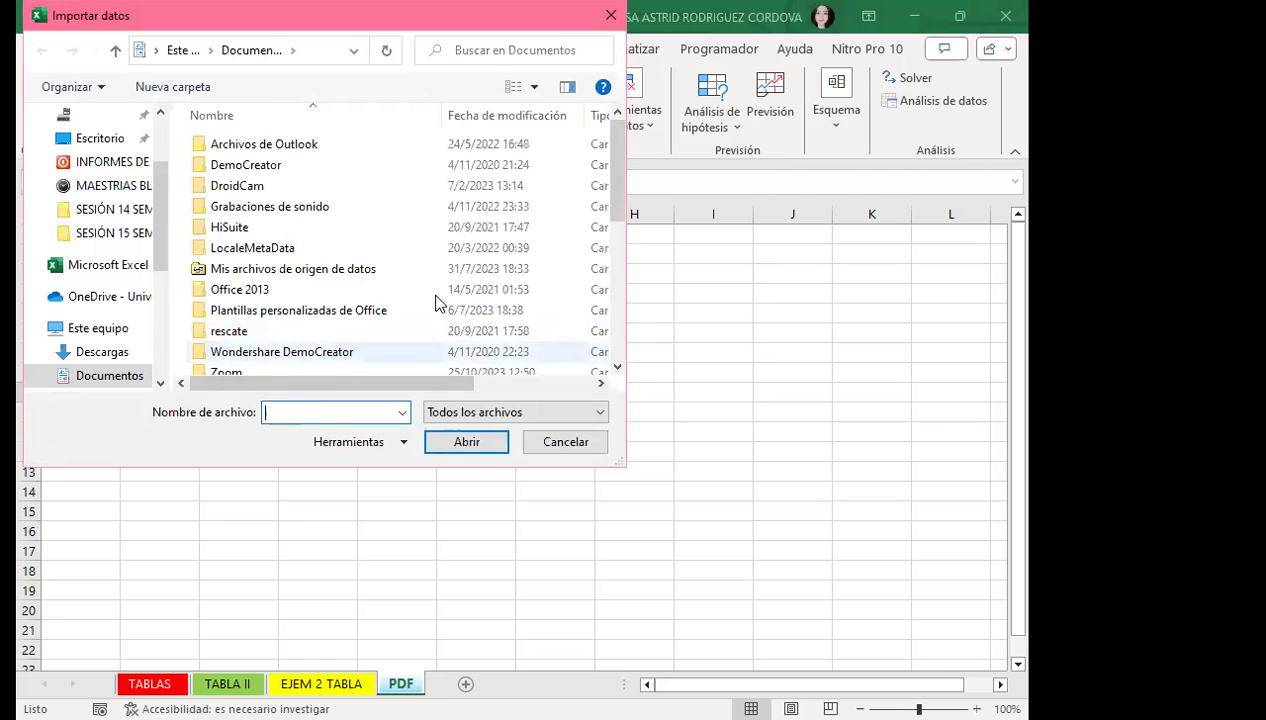
Step: Browse from the Escritorio into the CURSOS INGLES CORPORATIVO folder
{"action": "left_click", "coordinate": [107, 145]}
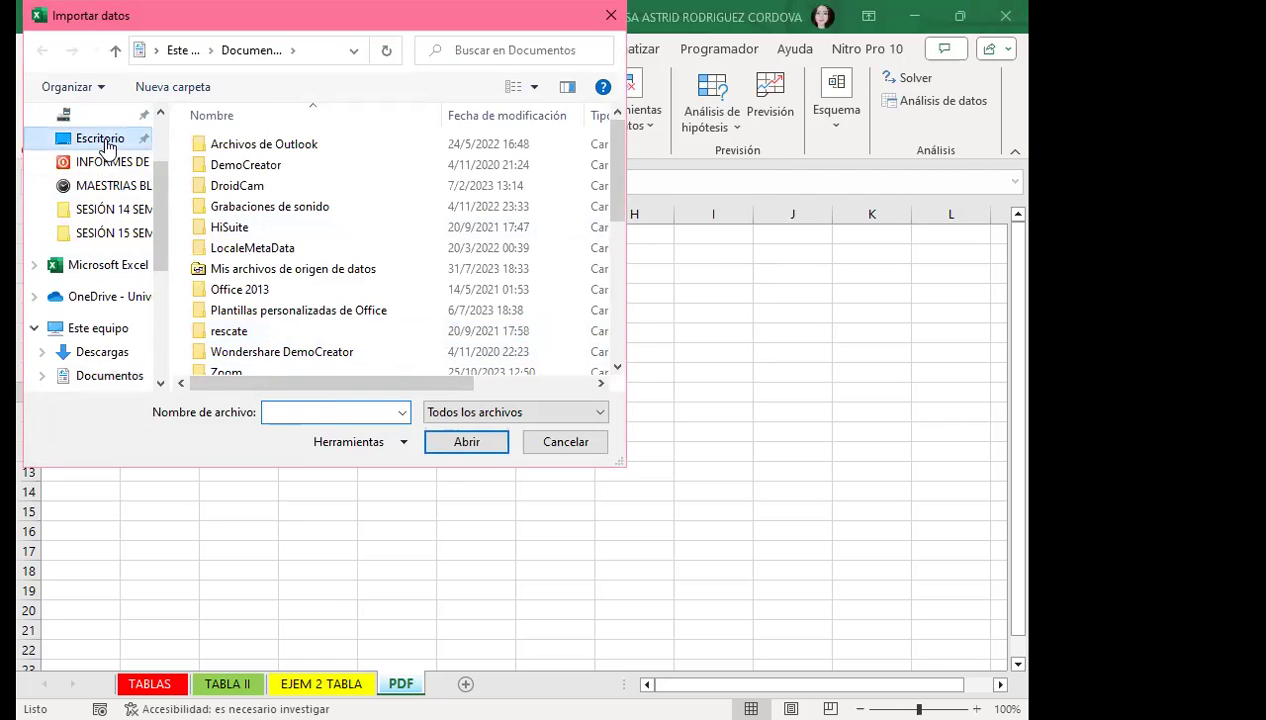
{"action": "scroll", "coordinate": [342, 274], "scroll_direction": "down", "scroll_amount": 3}
{"action": "scroll", "coordinate": [342, 274], "scroll_direction": "down", "scroll_amount": 5}
{"action": "scroll", "coordinate": [341, 287], "scroll_direction": "down", "scroll_amount": 3}
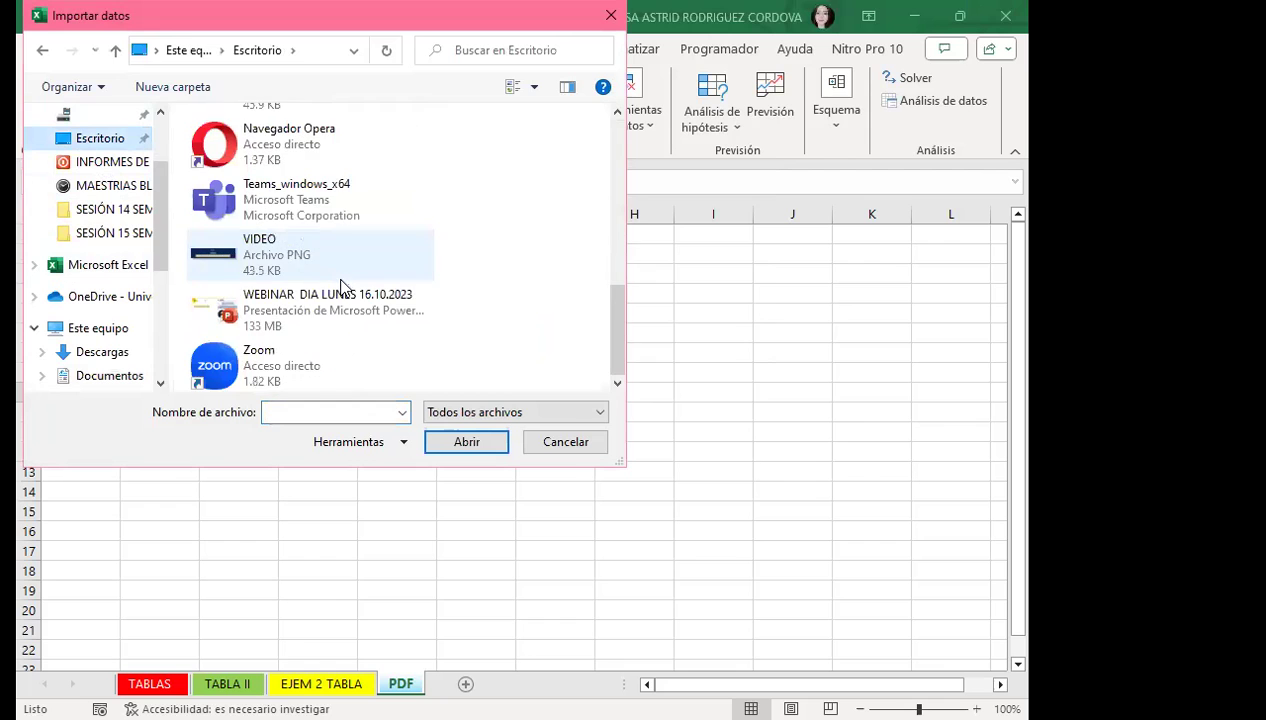
{"action": "scroll", "coordinate": [340, 300], "scroll_direction": "up", "scroll_amount": 10}
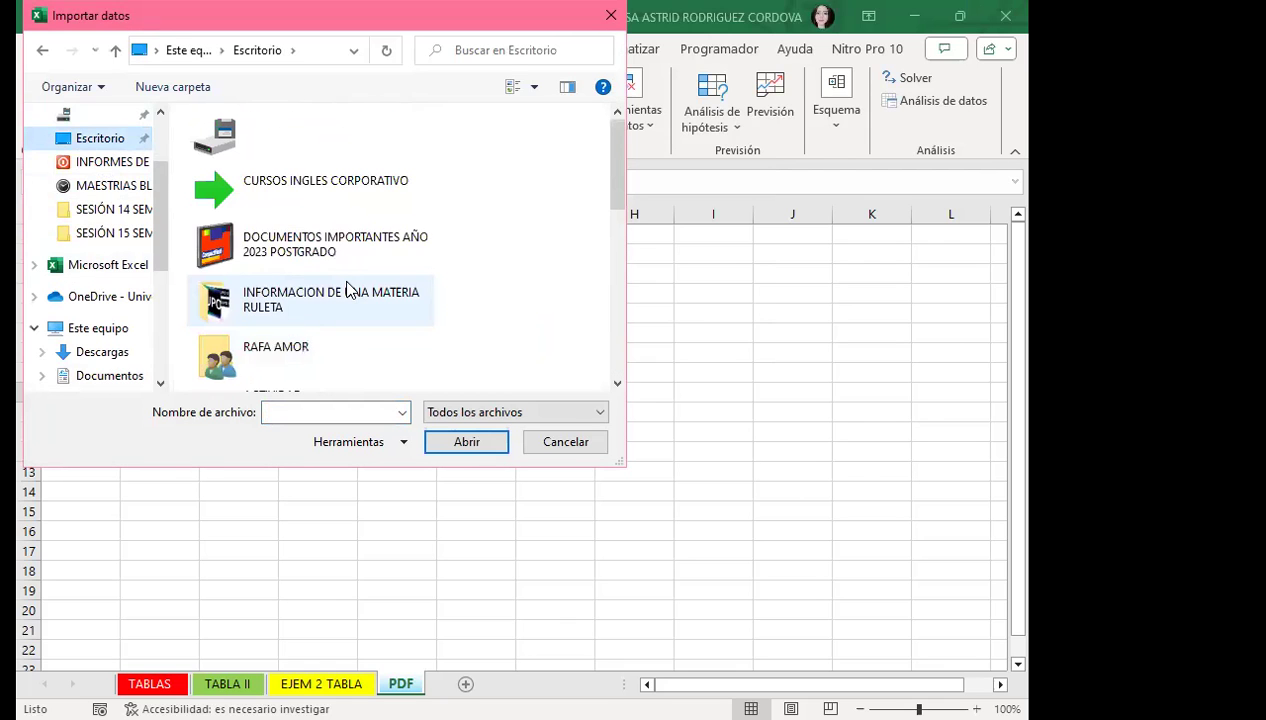
{"action": "double_click", "coordinate": [310, 208]}
{"action": "scroll", "coordinate": [307, 290], "scroll_direction": "down", "scroll_amount": 3}
{"action": "scroll", "coordinate": [308, 290], "scroll_direction": "down", "scroll_amount": 2}
{"action": "scroll", "coordinate": [308, 290], "scroll_direction": "down", "scroll_amount": 1}
{"action": "scroll", "coordinate": [308, 290], "scroll_direction": "down", "scroll_amount": 1}
{"action": "scroll", "coordinate": [308, 290], "scroll_direction": "down", "scroll_amount": 1}
{"action": "scroll", "coordinate": [308, 295], "scroll_direction": "down", "scroll_amount": 2}
{"action": "scroll", "coordinate": [311, 308], "scroll_direction": "down", "scroll_amount": 2}
{"action": "scroll", "coordinate": [311, 315], "scroll_direction": "down", "scroll_amount": 2}
{"action": "scroll", "coordinate": [312, 322], "scroll_direction": "down", "scroll_amount": 2}
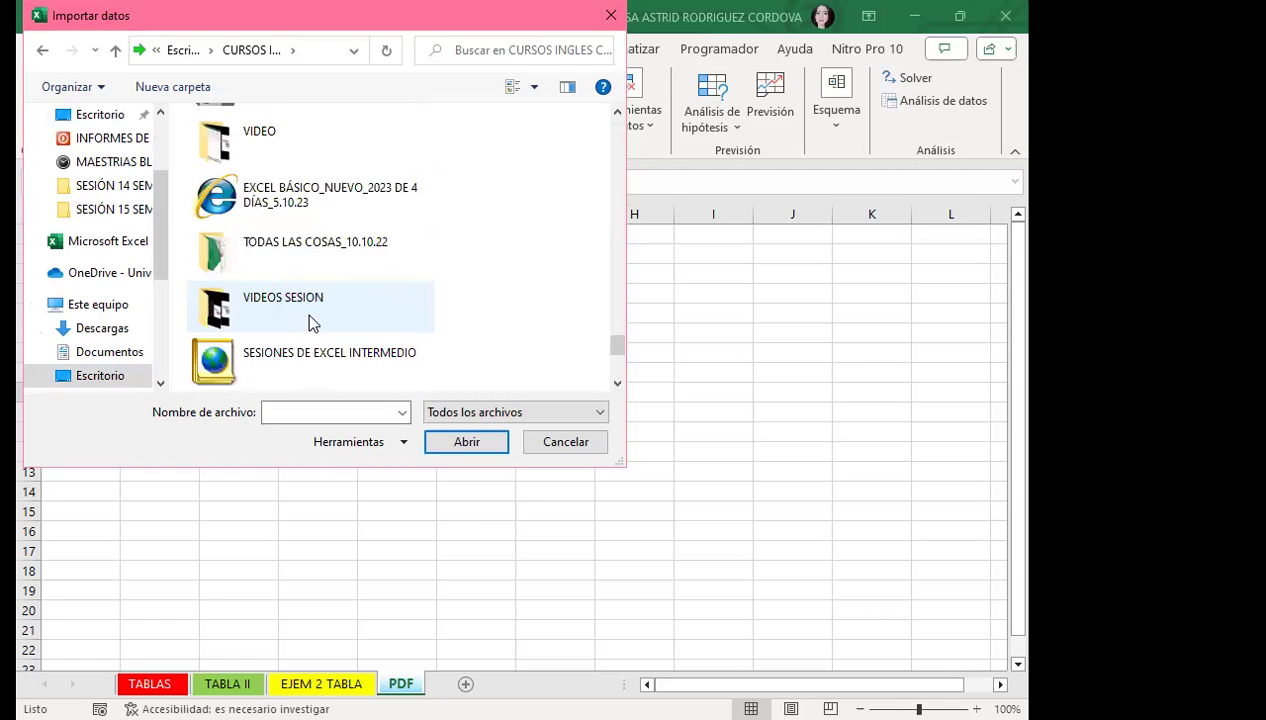
Step: Open EXCEL BÁSICO > SESIÓN 15 SEMANA 4 and import the PDF DE EXCEL file
{"action": "double_click", "coordinate": [312, 195]}
{"action": "scroll", "coordinate": [305, 310], "scroll_direction": "down", "scroll_amount": 2}
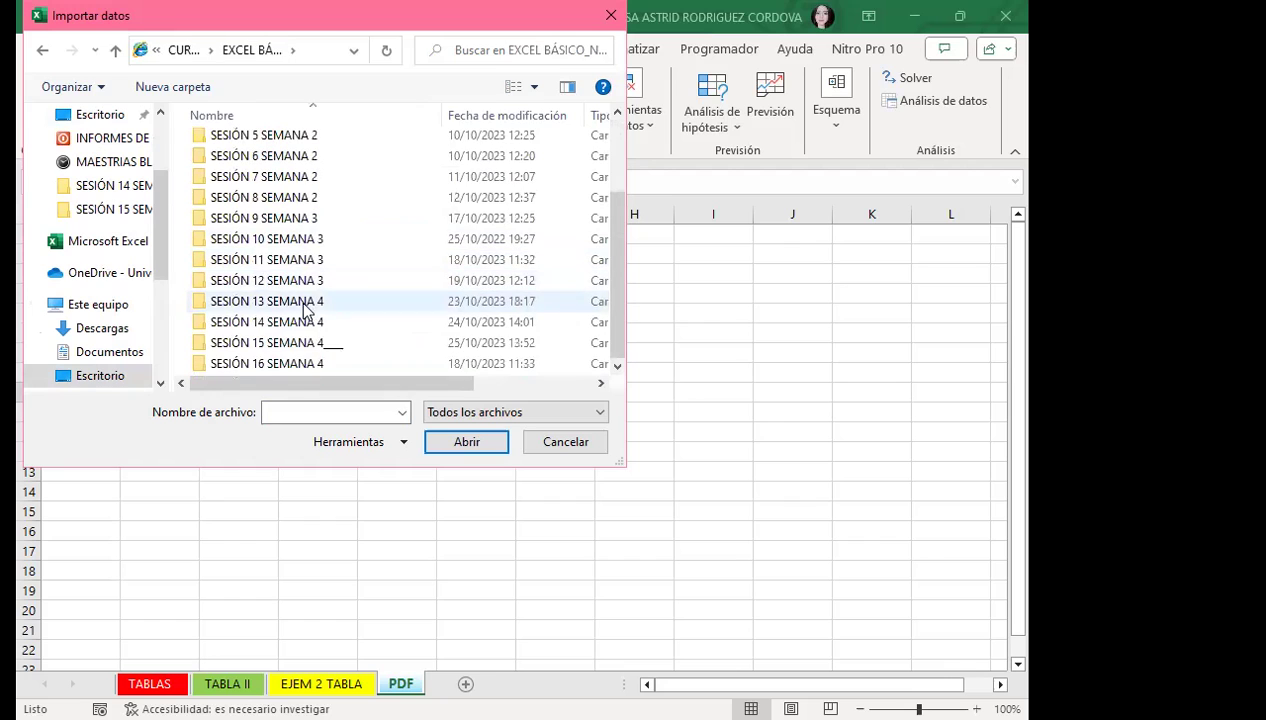
{"action": "double_click", "coordinate": [283, 342]}
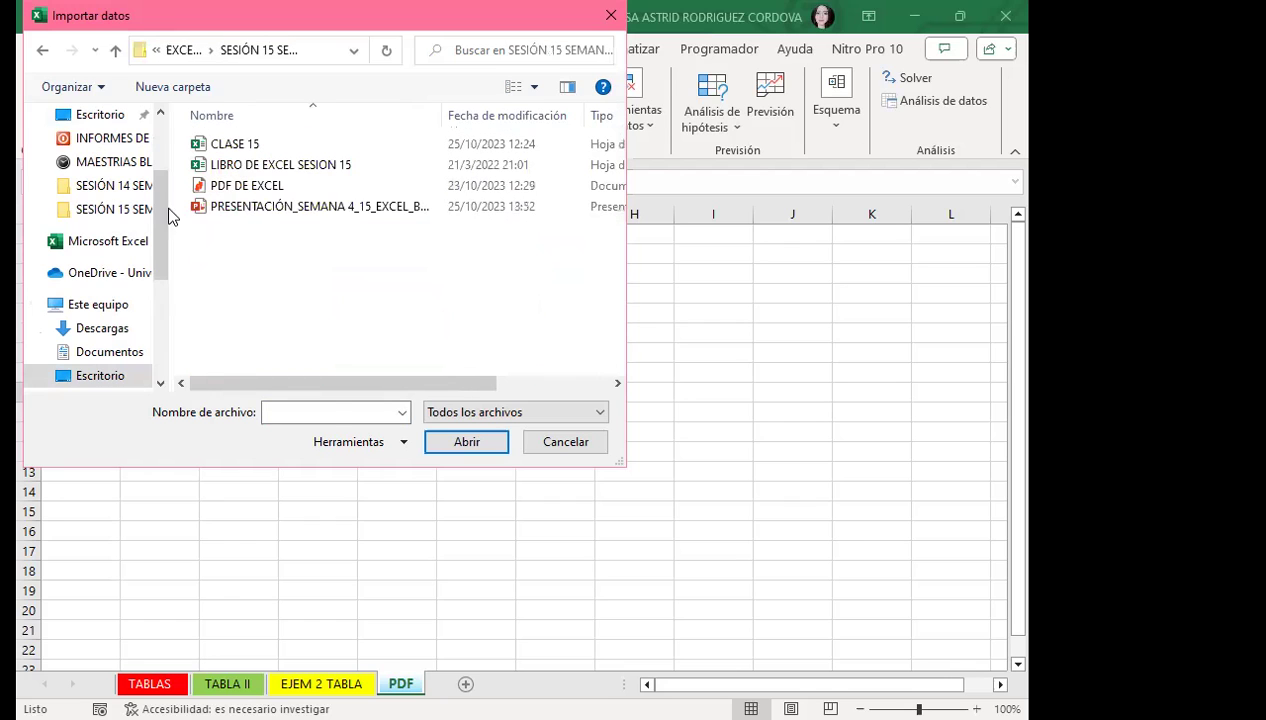
{"action": "left_click", "coordinate": [290, 186]}
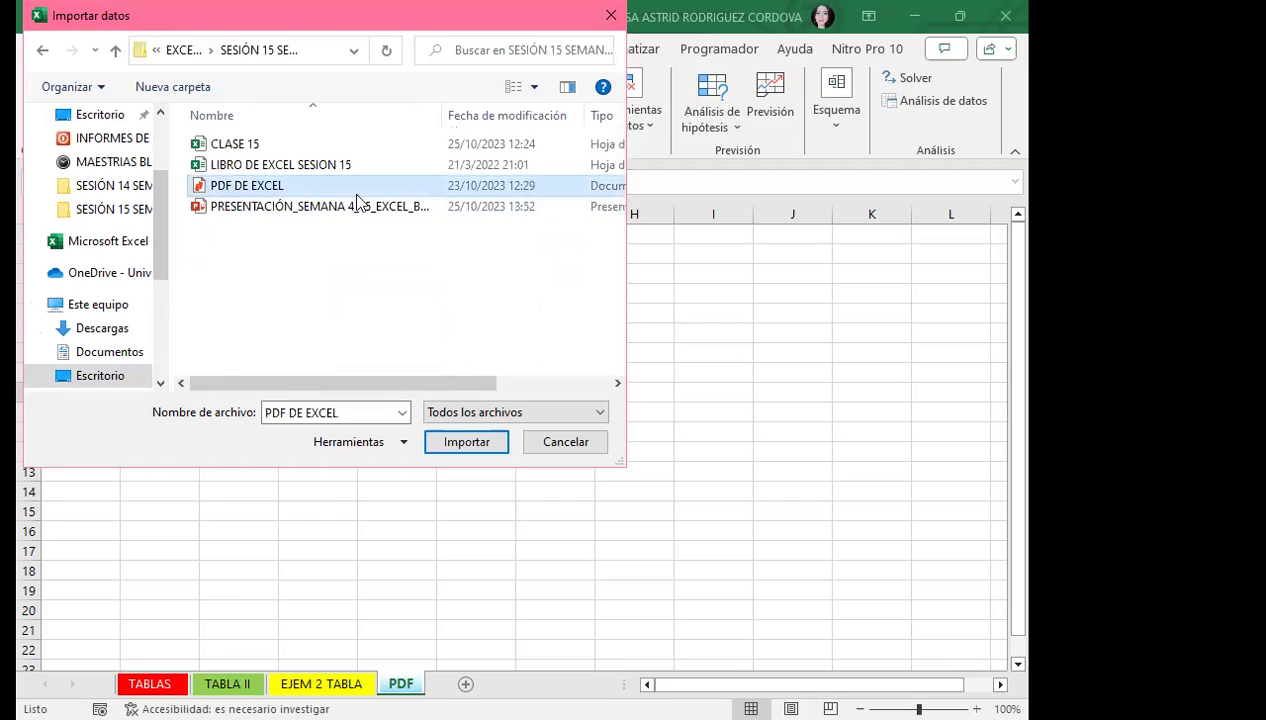
{"action": "left_click", "coordinate": [466, 449]}
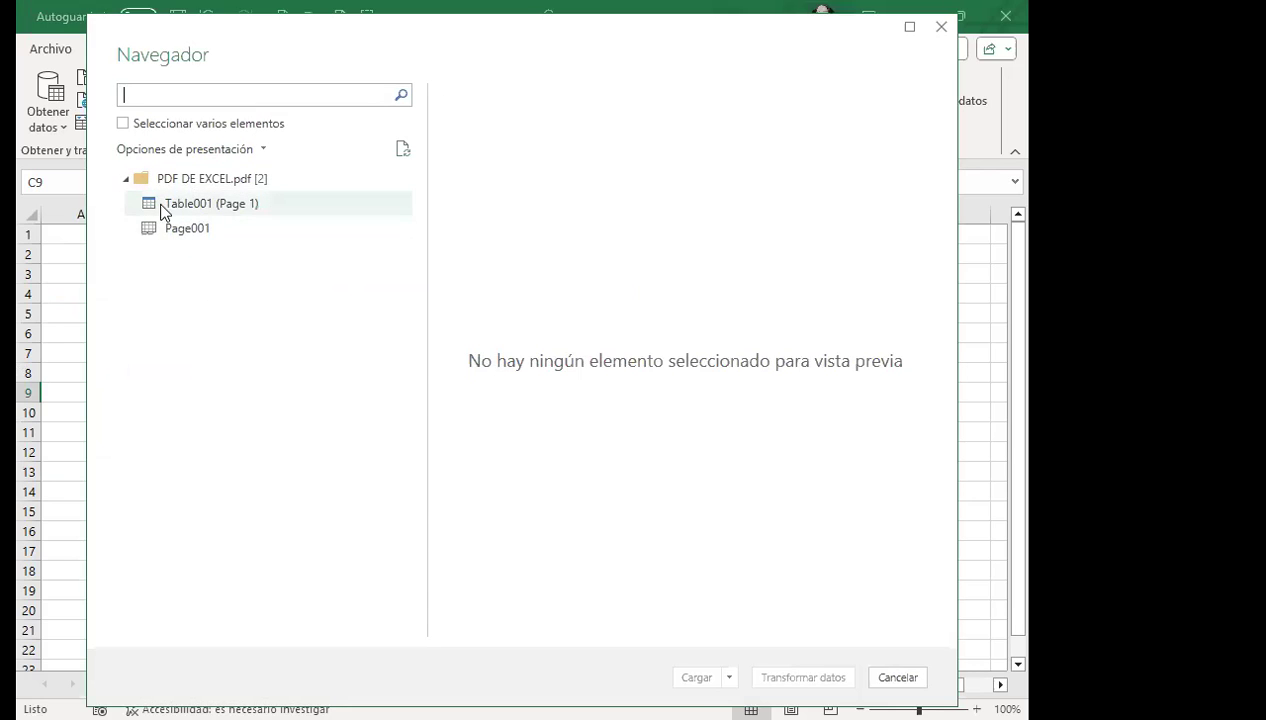
Step: Preview Page001 in the Navegador and choose Cargar en... from the Cargar dropdown
{"action": "left_click", "coordinate": [172, 230]}
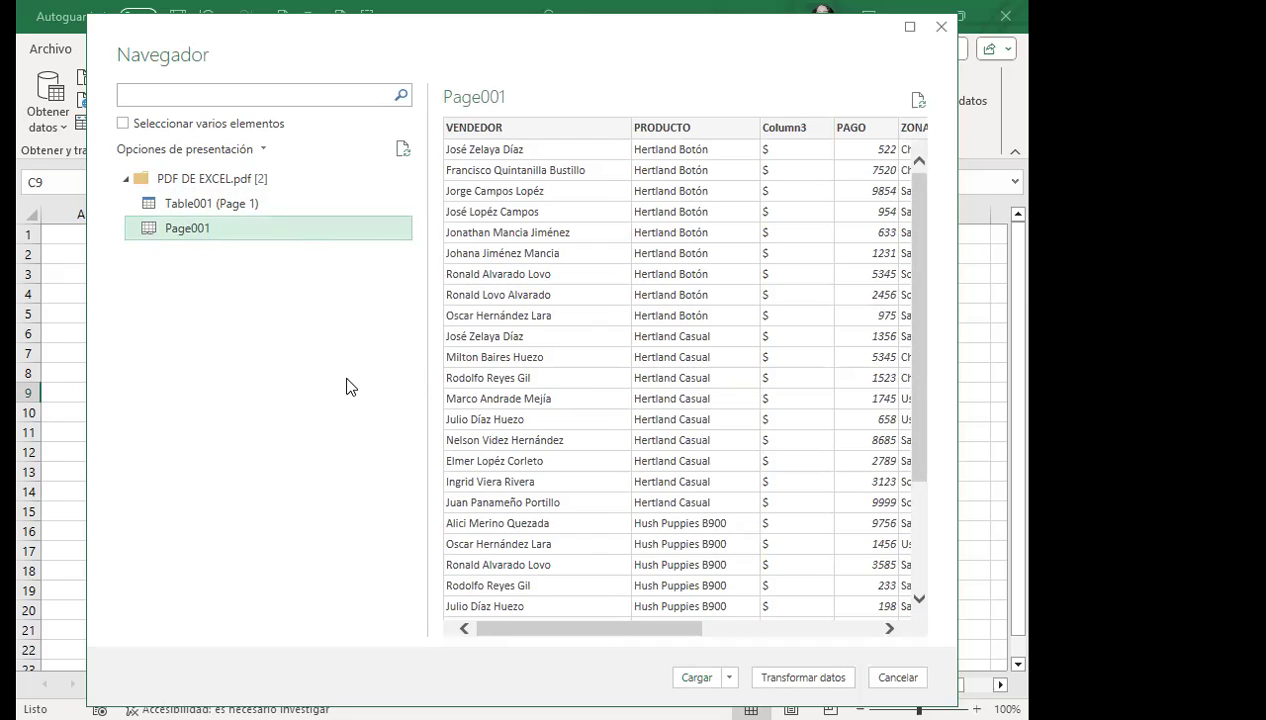
{"action": "left_click", "coordinate": [731, 677]}
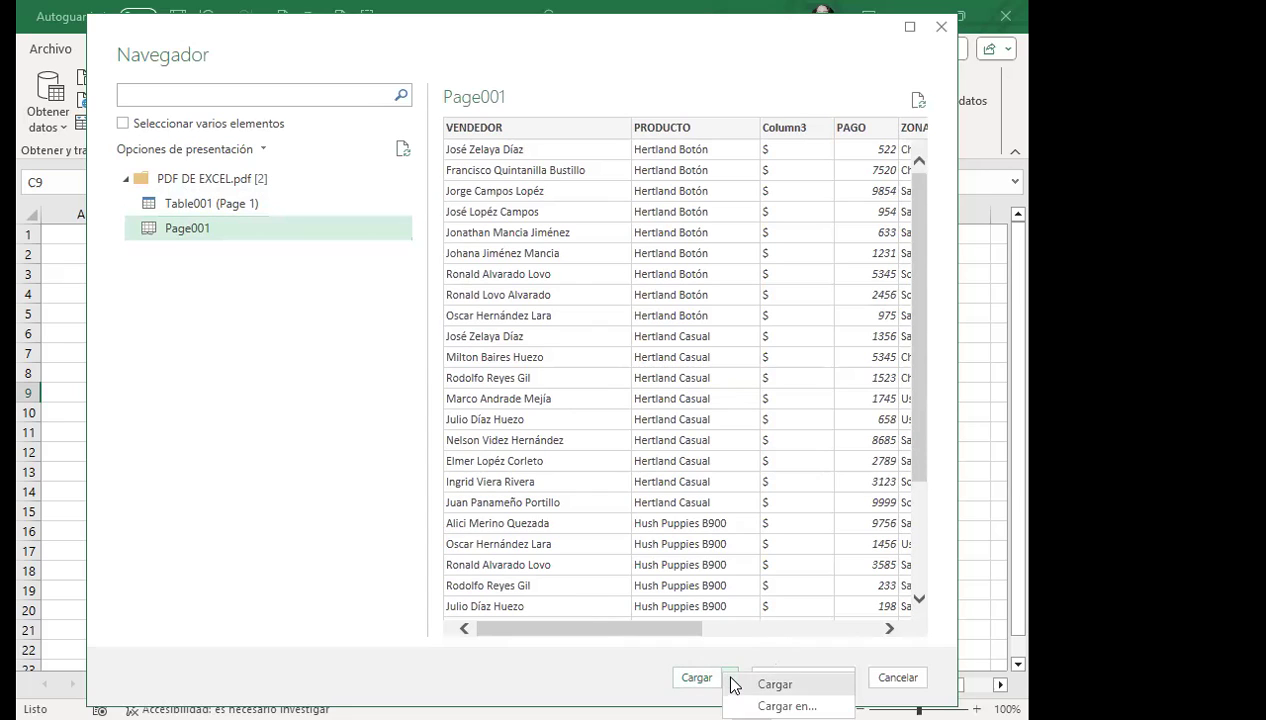
{"action": "left_click", "coordinate": [787, 706]}
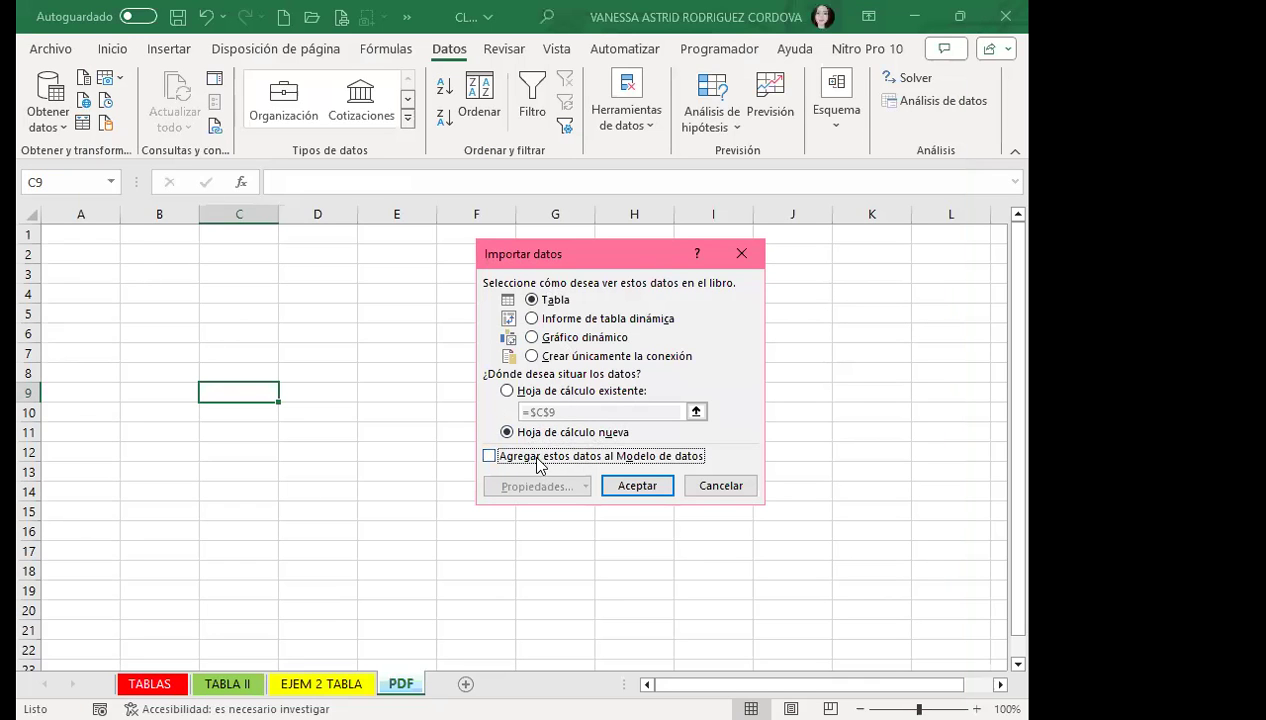
Step: Load Page001 as a Tabla into the existing PDF sheet with destination =PDF!$A$1
{"action": "left_click", "coordinate": [513, 392]}
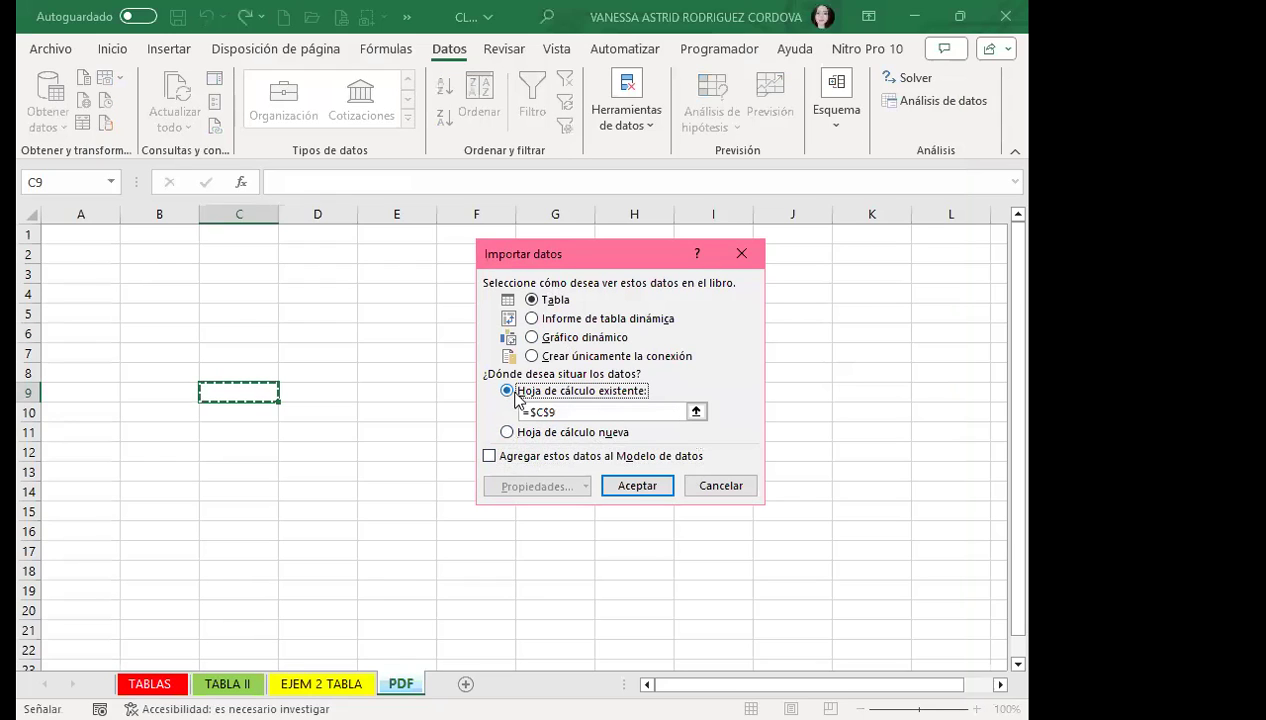
{"action": "left_click", "coordinate": [68, 233]}
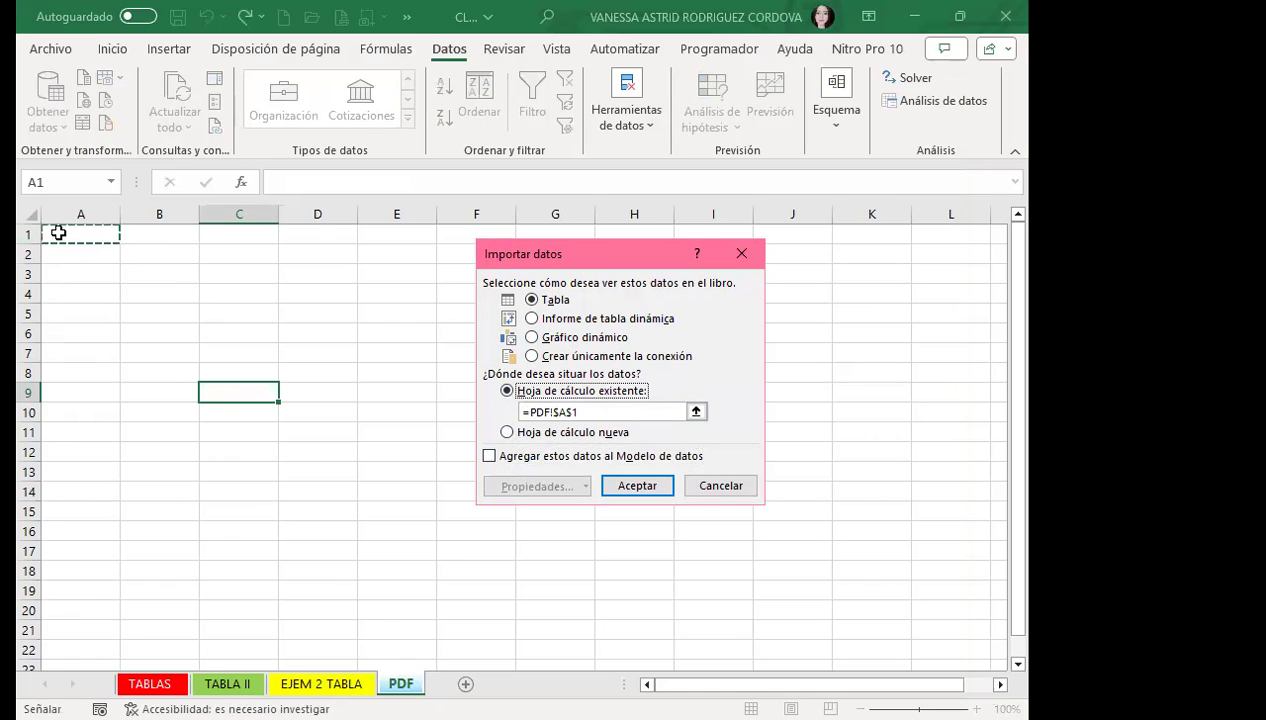
{"action": "left_click", "coordinate": [637, 487]}
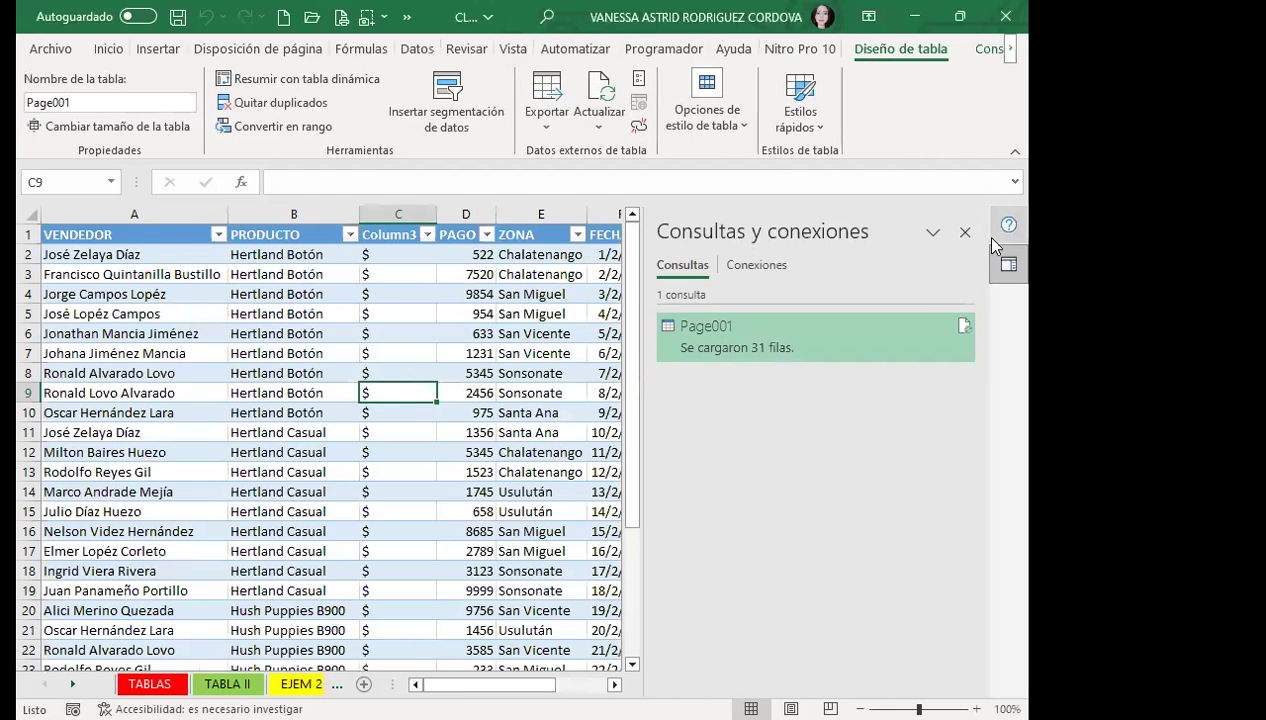
Step: Close the Consultas y conexiones pane, widen the sheet area, and check the date in F7
{"action": "left_click", "coordinate": [965, 231]}
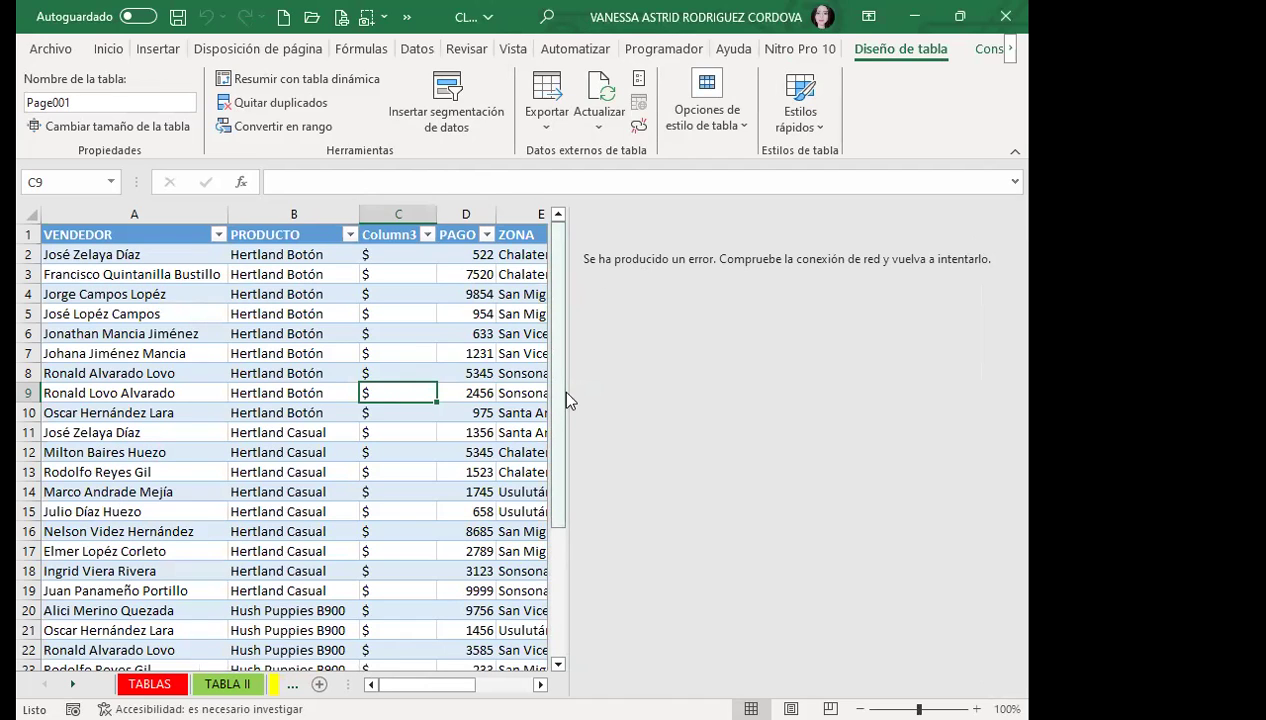
{"action": "left_click_drag", "start_coordinate": [576, 400], "coordinate": [1028, 401]}
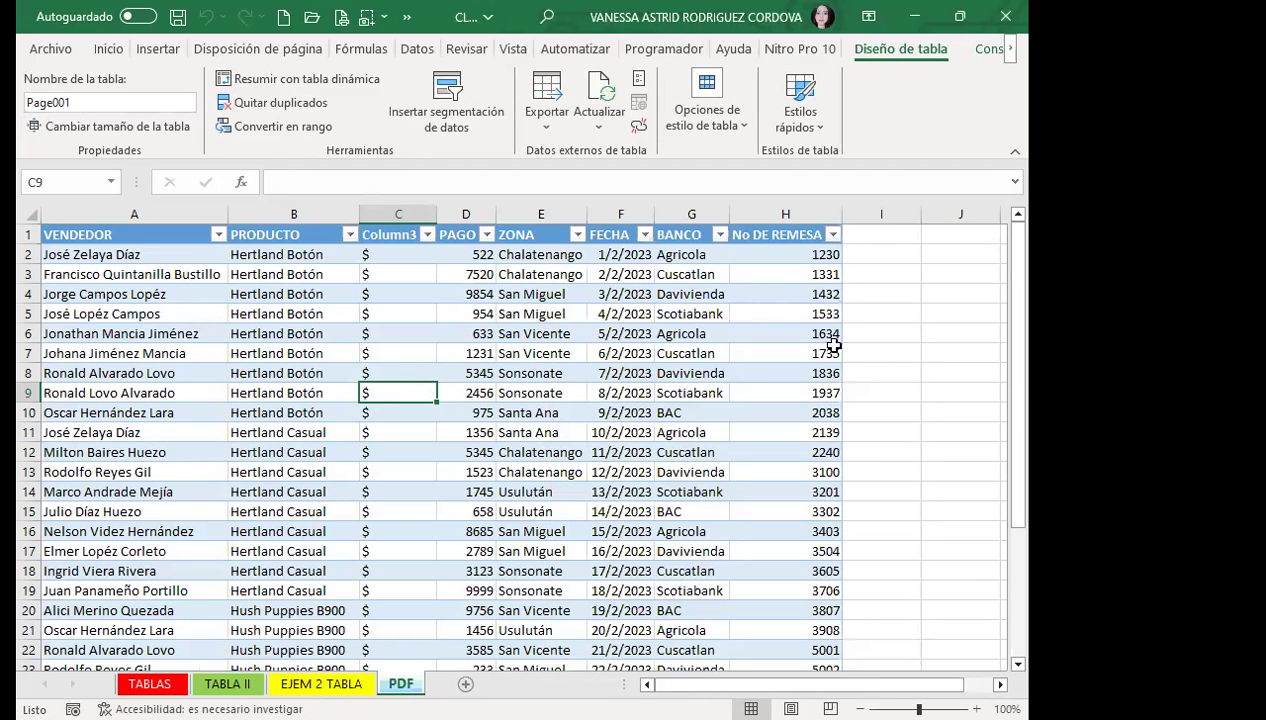
{"action": "left_click", "coordinate": [590, 350]}
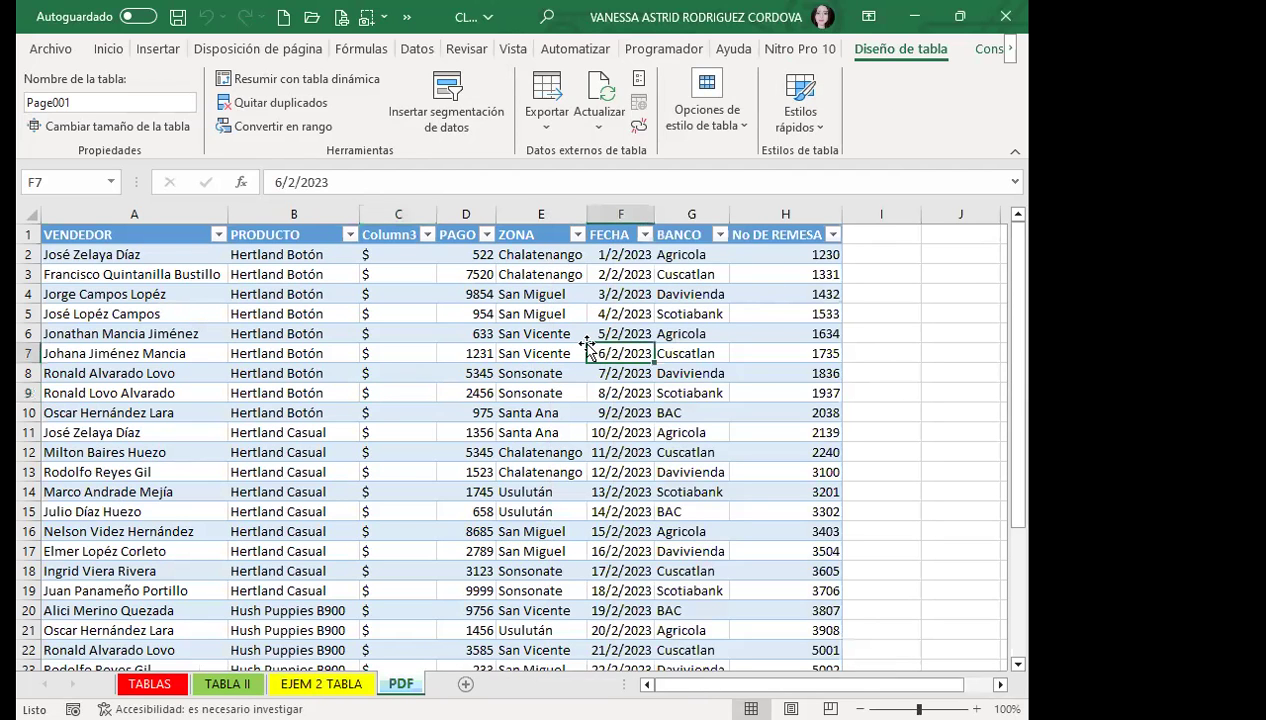
{"action": "scroll", "coordinate": [588, 350], "scroll_direction": "down", "scroll_amount": 2}
{"action": "scroll", "coordinate": [588, 387], "scroll_direction": "down", "scroll_amount": 7}
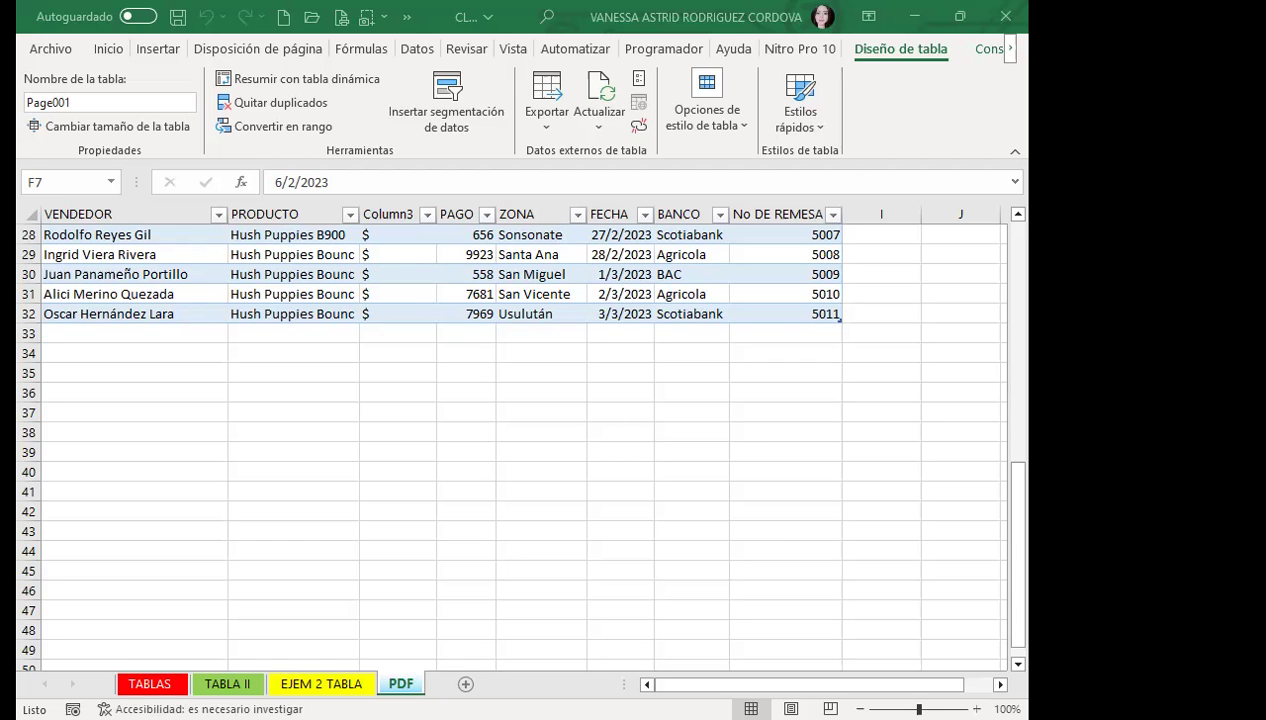
Step: Spot-check the imported values in cells H32, A6, A12, B9, B7 and A9
{"action": "left_click", "coordinate": [794, 315]}
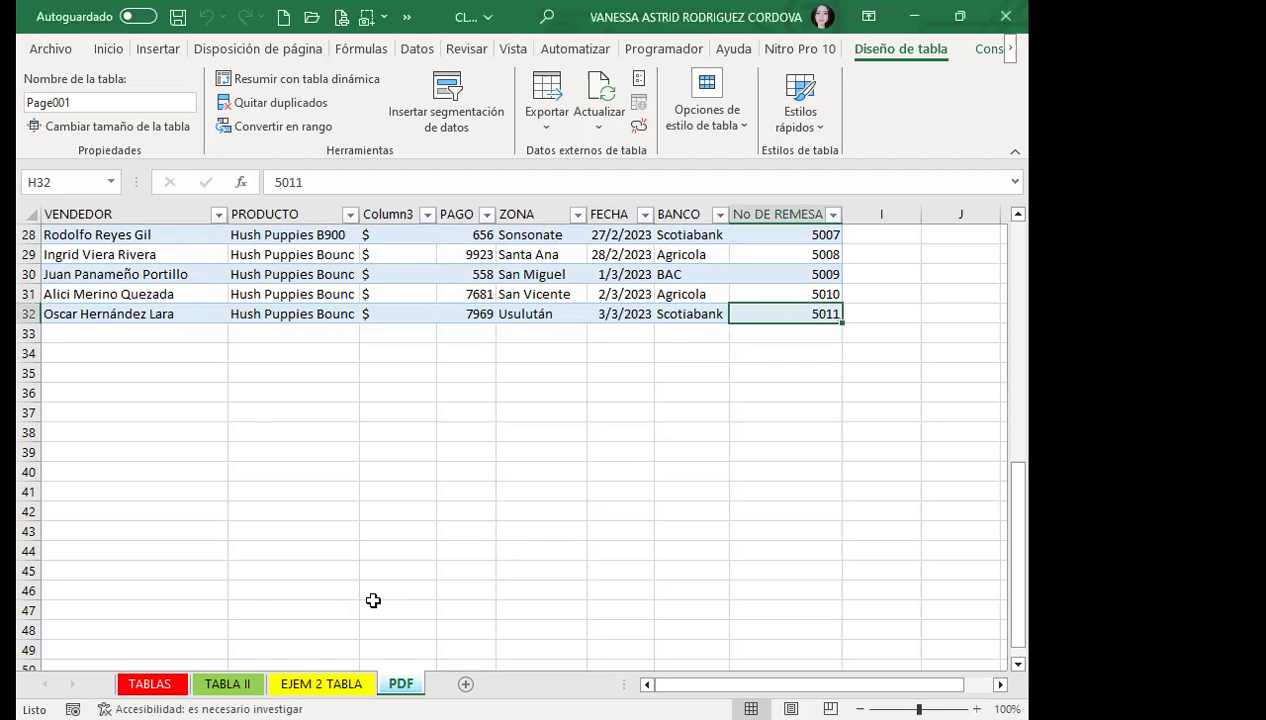
{"action": "scroll", "coordinate": [371, 560], "scroll_direction": "up", "scroll_amount": 3}
{"action": "scroll", "coordinate": [345, 470], "scroll_direction": "up", "scroll_amount": 6}
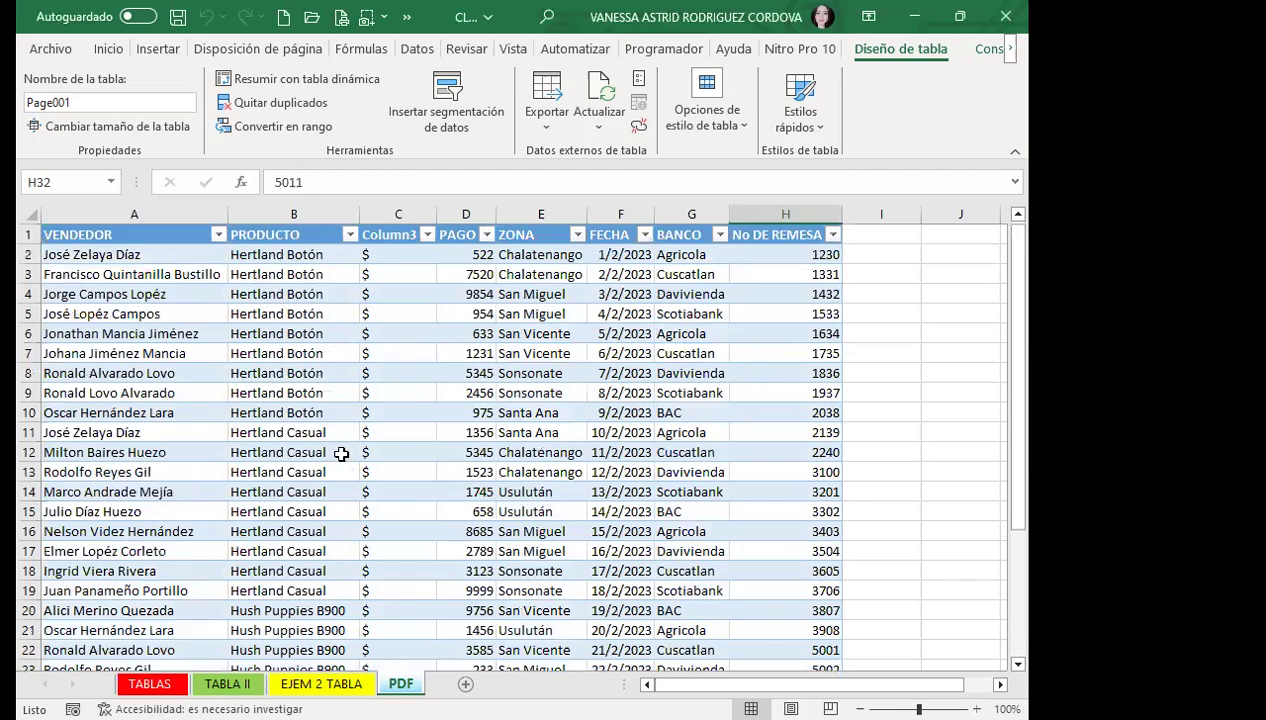
{"action": "left_click", "coordinate": [169, 328]}
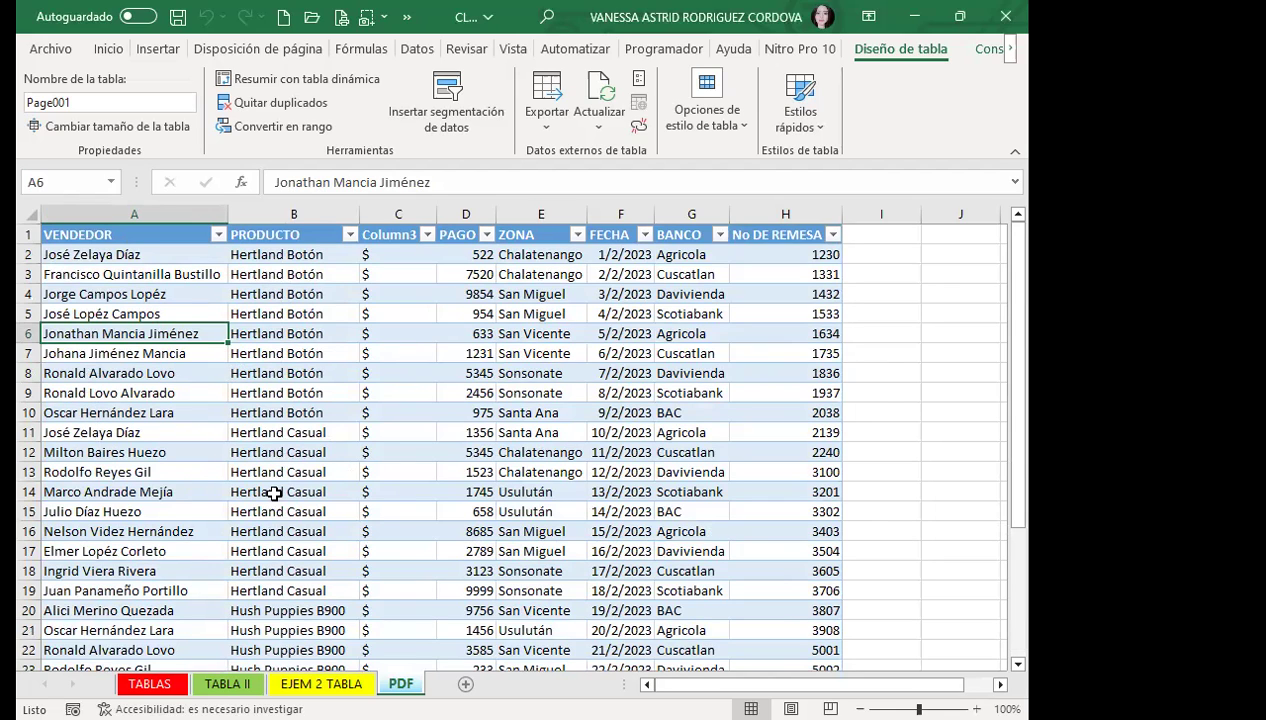
{"action": "left_click", "coordinate": [189, 449]}
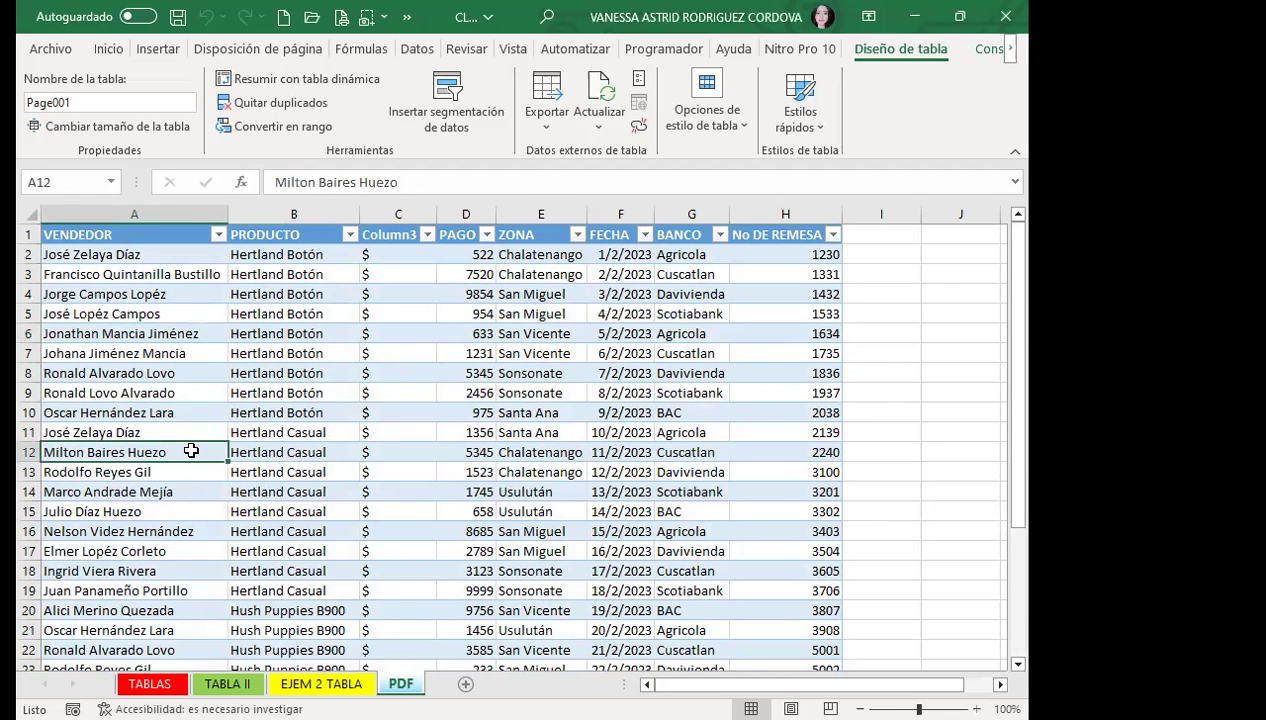
{"action": "left_click", "coordinate": [270, 390]}
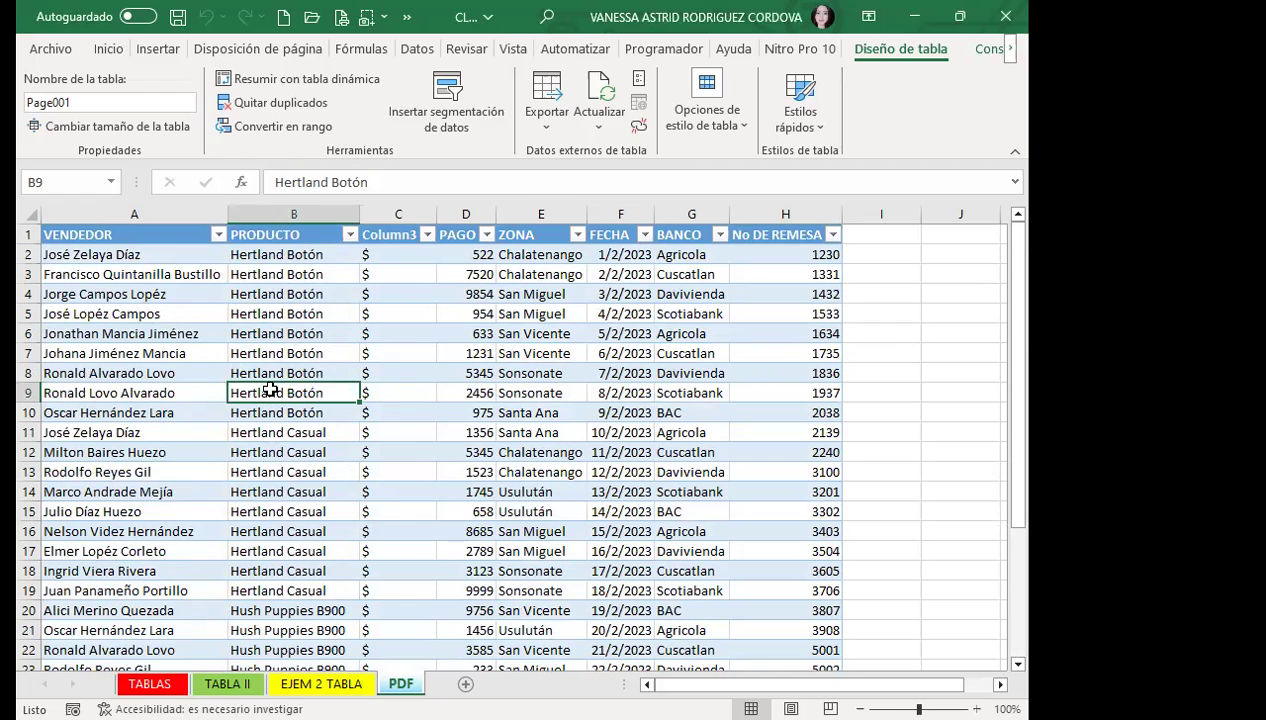
{"action": "left_click", "coordinate": [255, 350]}
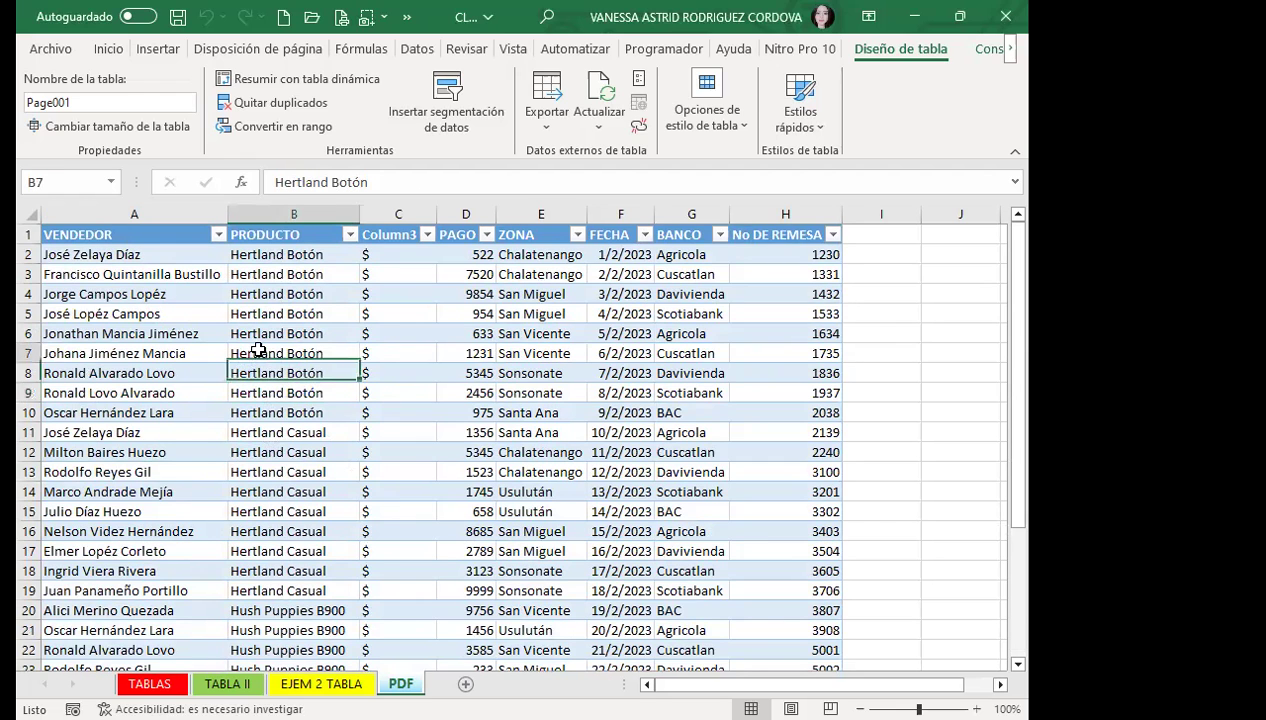
{"action": "scroll", "coordinate": [268, 497], "scroll_direction": "down", "scroll_amount": 5}
{"action": "scroll", "coordinate": [268, 497], "scroll_direction": "down", "scroll_amount": 3}
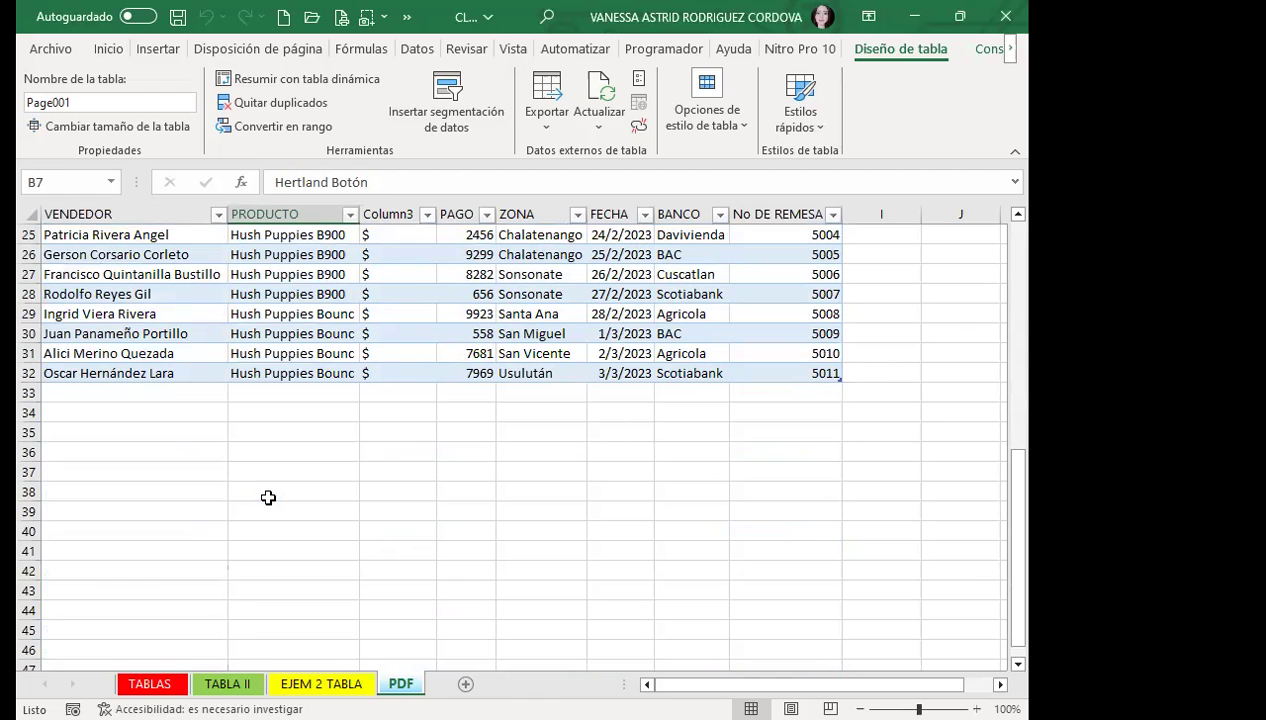
{"action": "scroll", "coordinate": [268, 497], "scroll_direction": "up", "scroll_amount": 3}
{"action": "scroll", "coordinate": [268, 497], "scroll_direction": "up", "scroll_amount": 5}
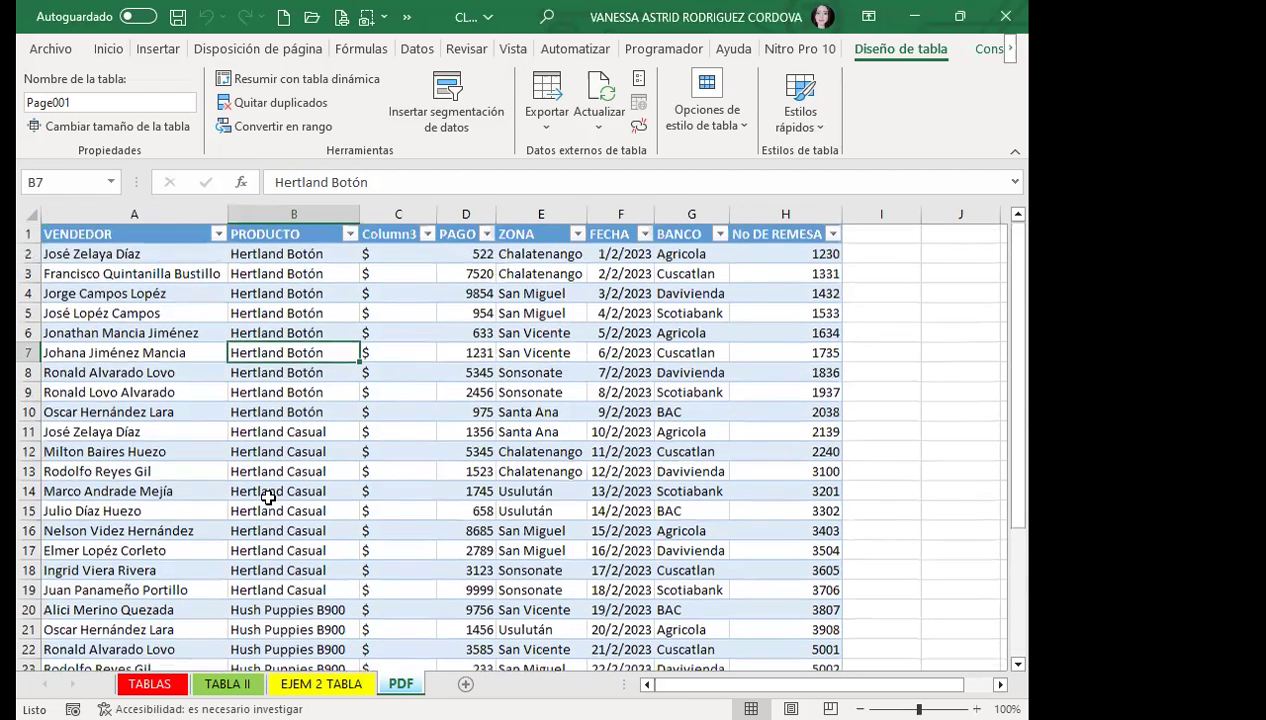
{"action": "left_click", "coordinate": [170, 395]}
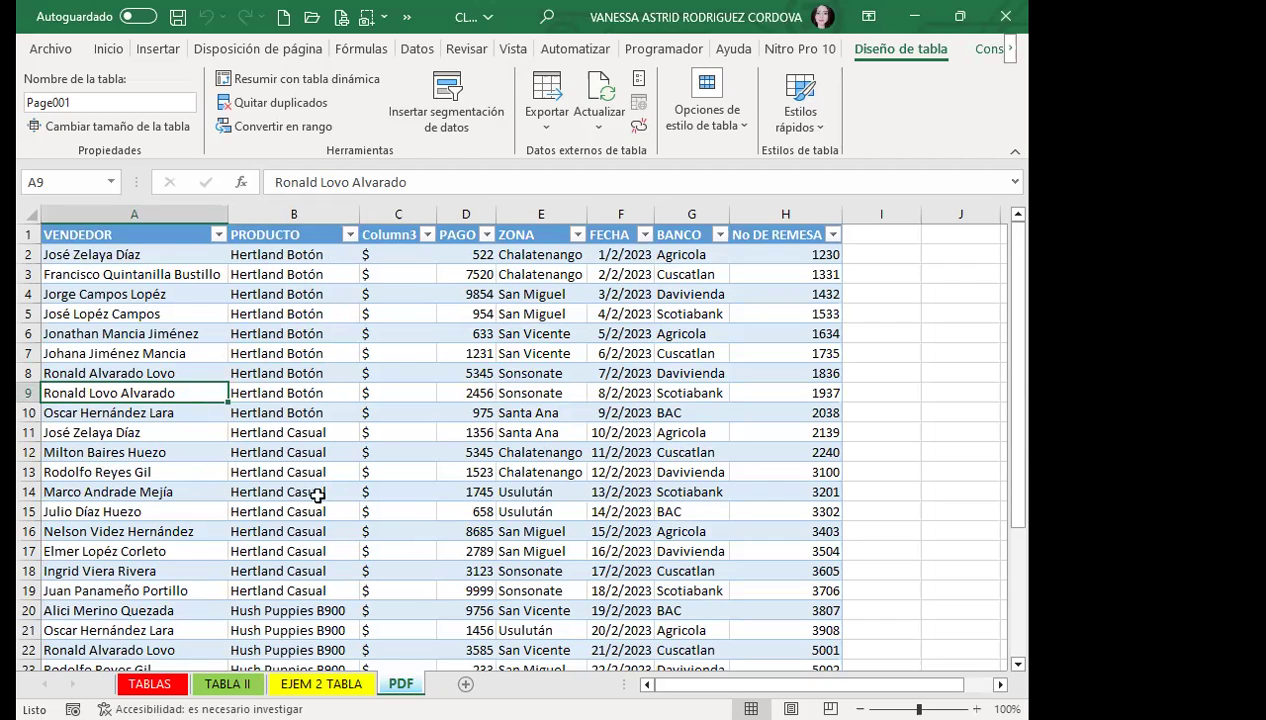
{"action": "left_click", "coordinate": [87, 233]}
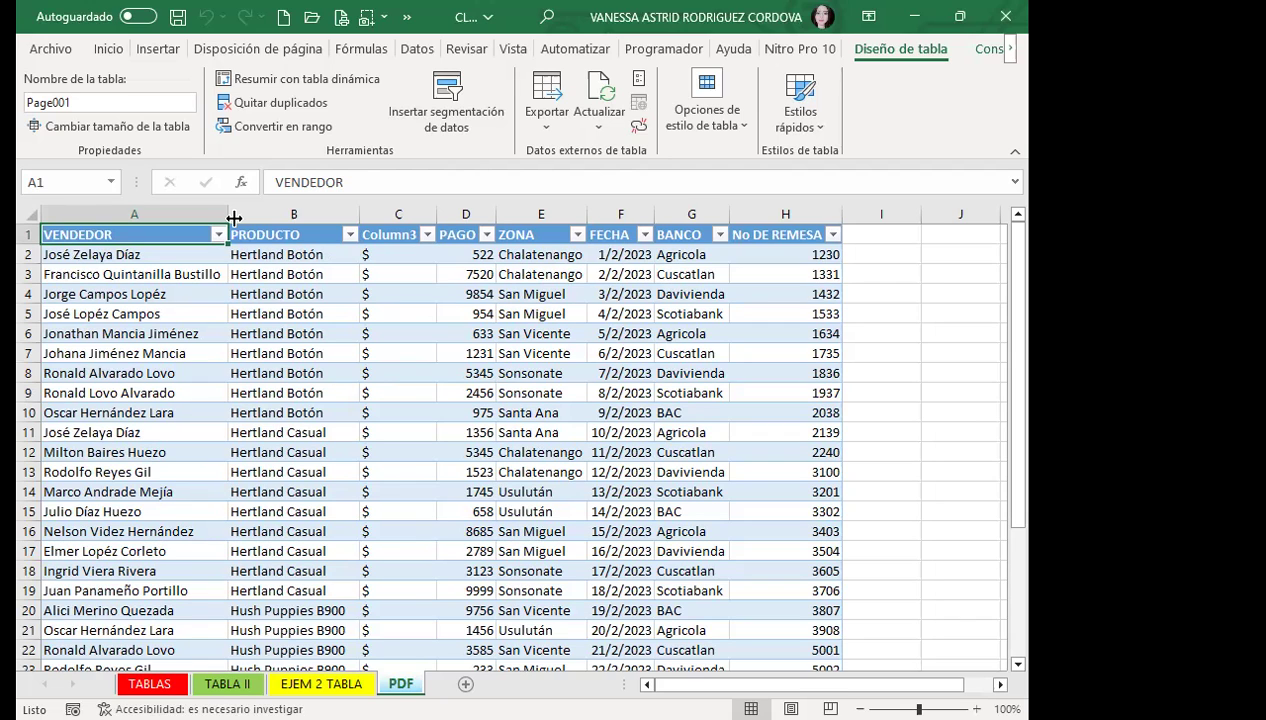
{"action": "left_click", "coordinate": [874, 392]}
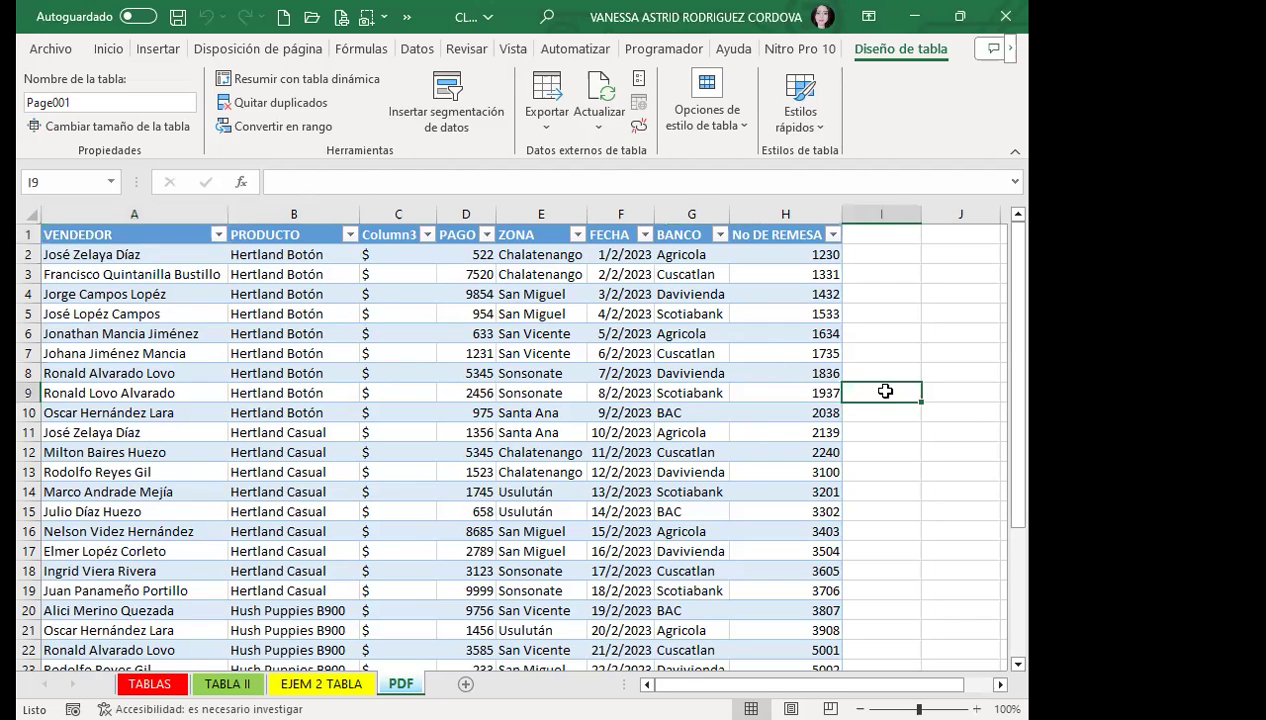
{"action": "scroll", "coordinate": [460, 431], "scroll_direction": "down", "scroll_amount": 3}
{"action": "scroll", "coordinate": [400, 455], "scroll_direction": "down", "scroll_amount": 3}
{"action": "scroll", "coordinate": [329, 477], "scroll_direction": "down", "scroll_amount": 3}
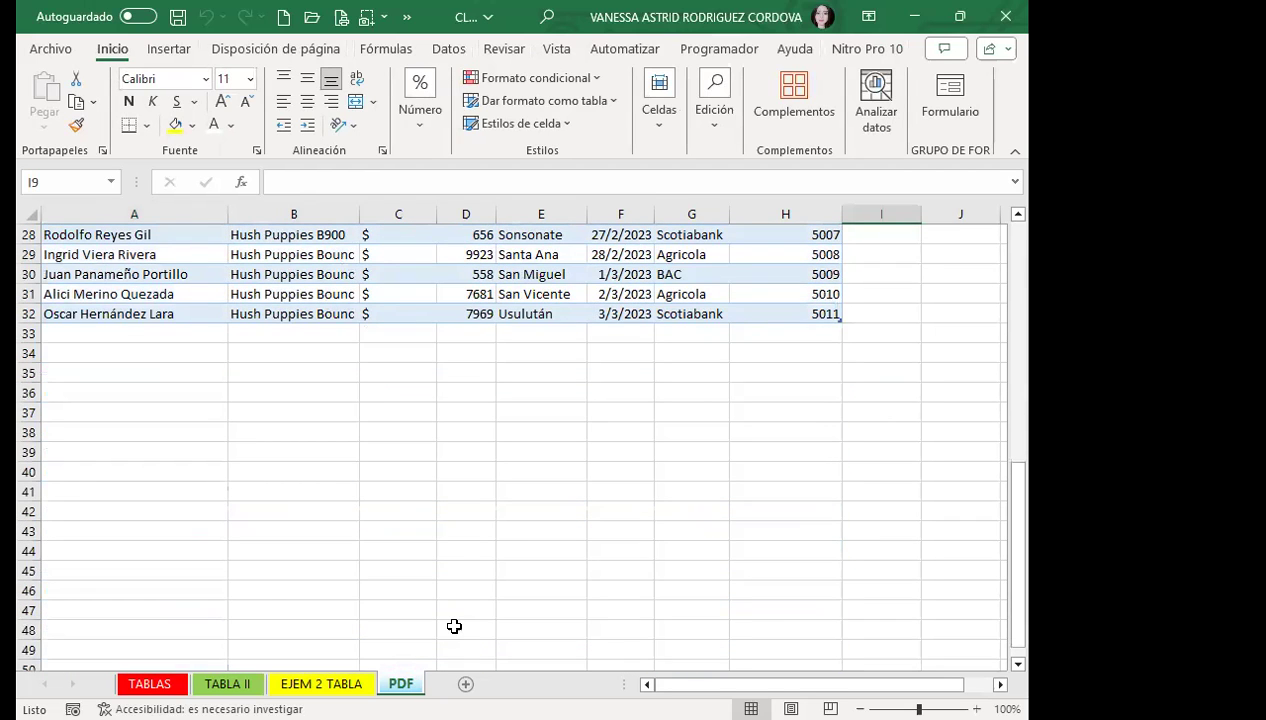